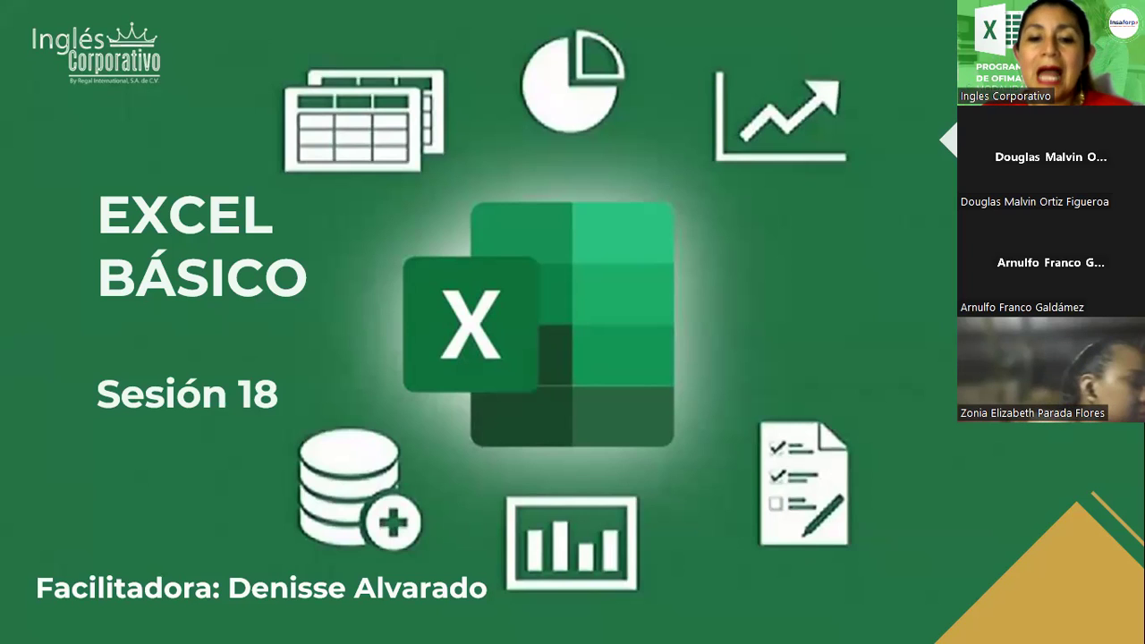
# - Advance the slideshow past the title and Objetivo slides to the friends example table slide
pyautogui.click(331, 189)
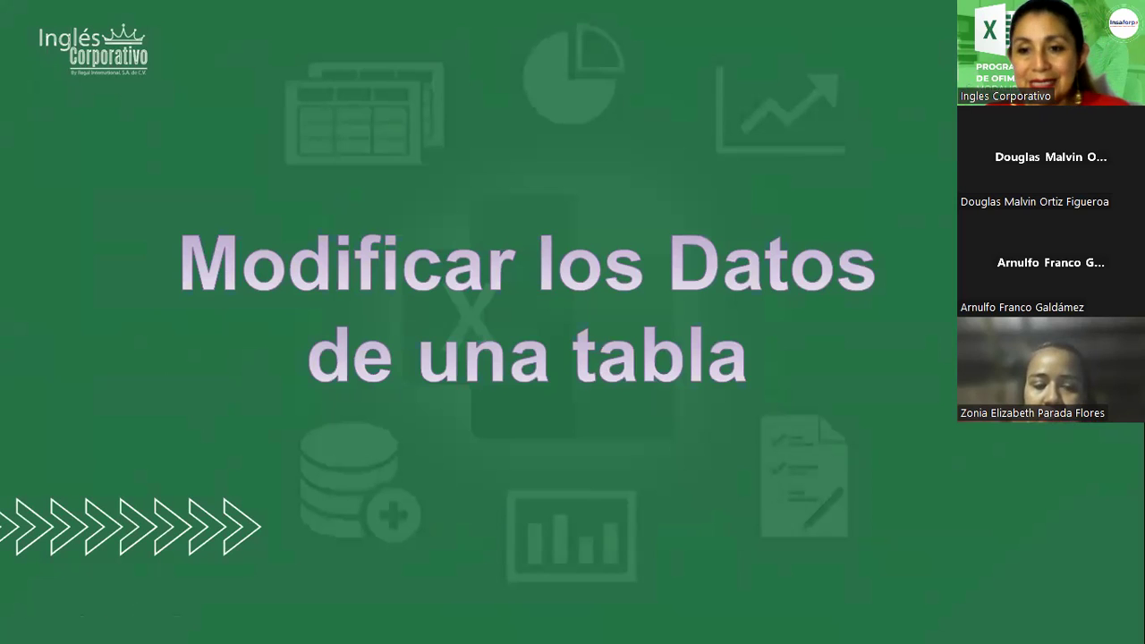
pyautogui.click(498, 331)
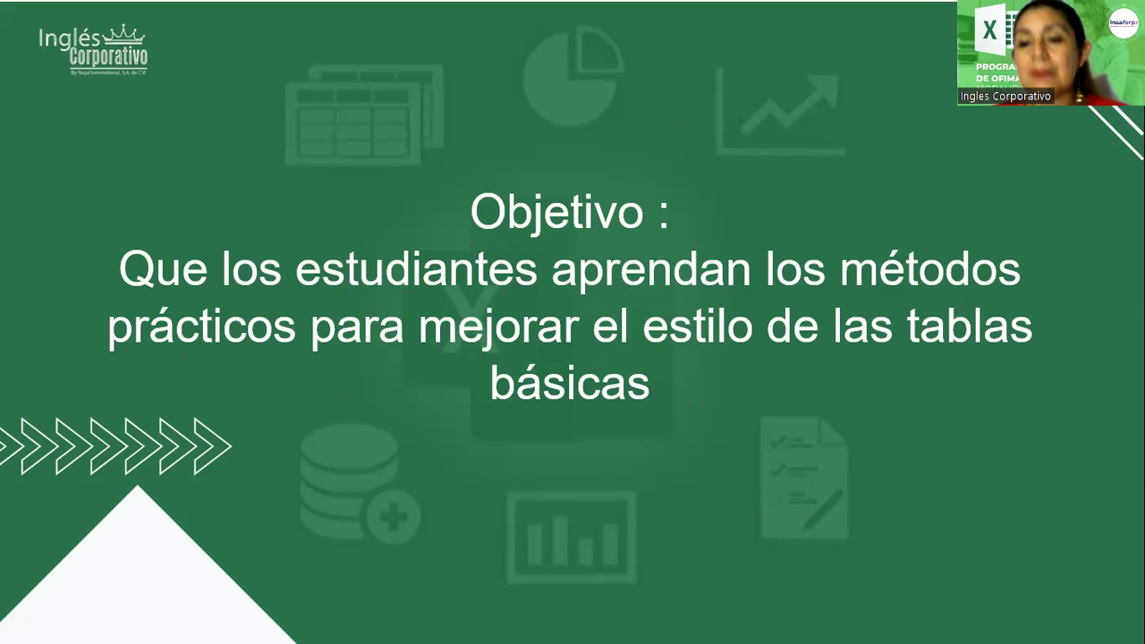
pyautogui.click(694, 158)
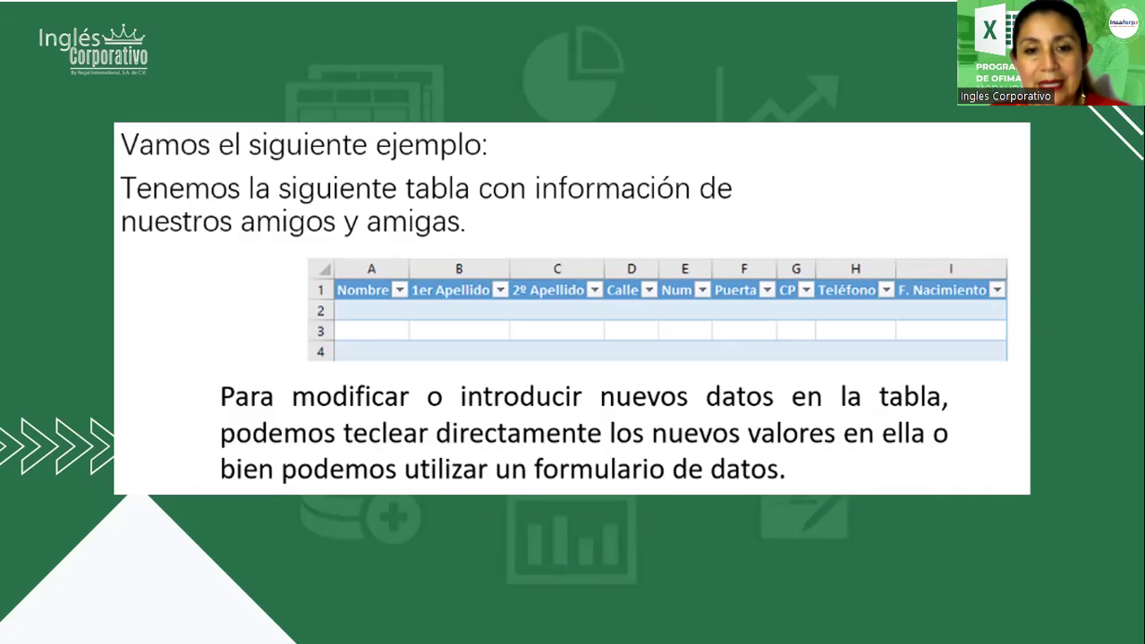
# - Show the table-structure slide and end the slideshow, returning to the blank Excel workbook
pyautogui.press('Right')
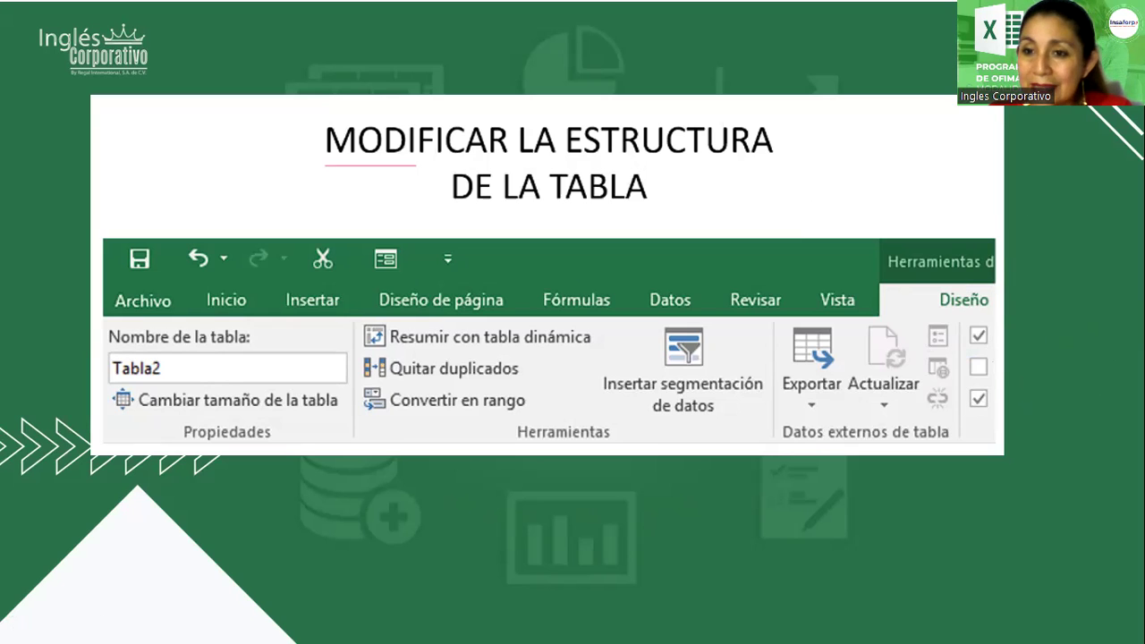
pyautogui.click(580, 462)
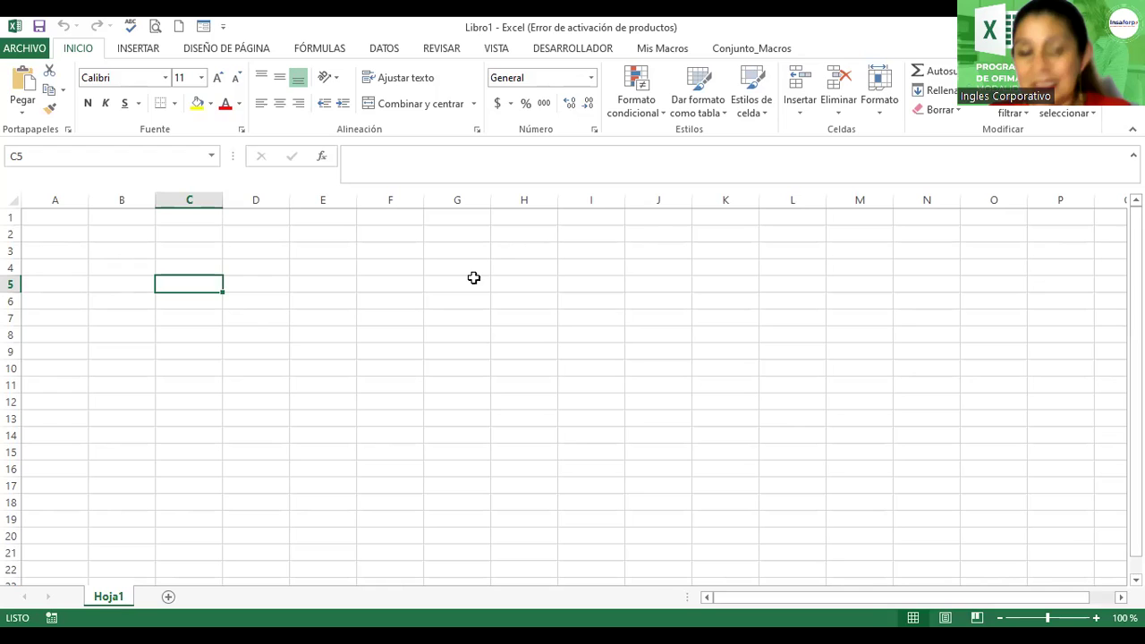
# - Enter the title CONTROL DE NOTAS I PERÍODO in cell B2
pyautogui.keyDown('ctrl'); pyautogui.scroll(6, 394, 329); pyautogui.keyUp('ctrl')
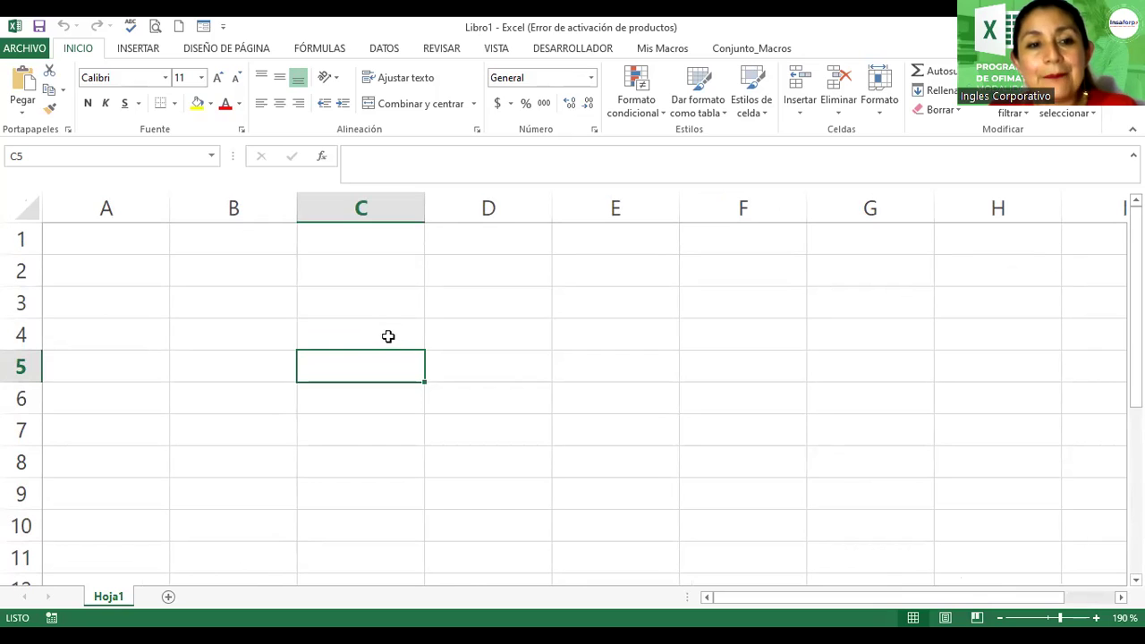
pyautogui.click(208, 266)
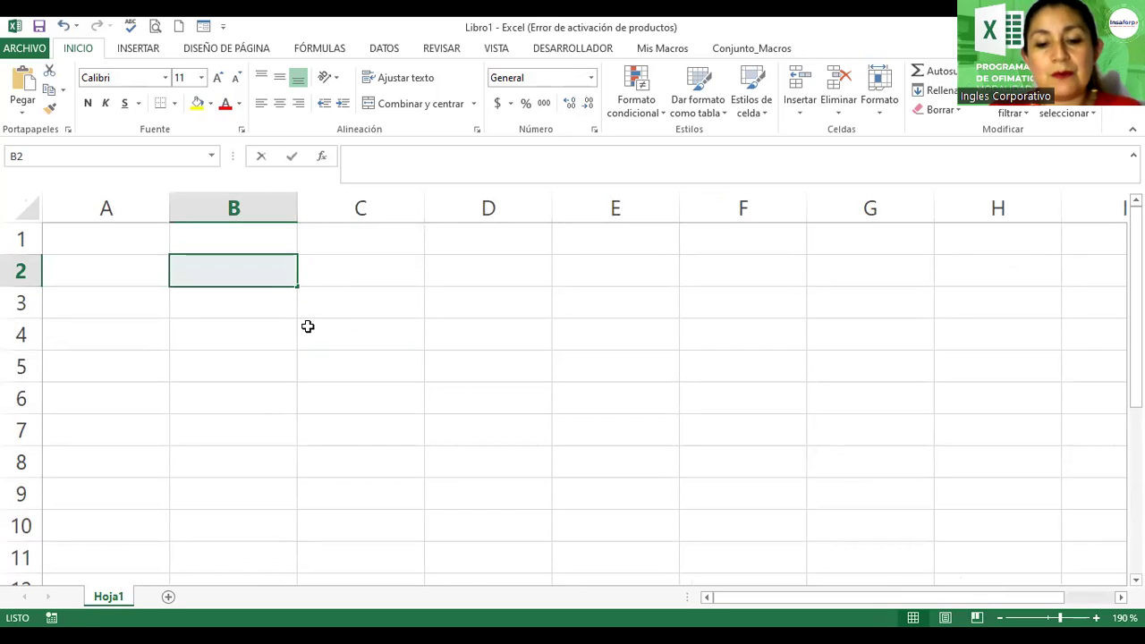
pyautogui.write('cont')
pyautogui.press('BackSpace')
pyautogui.press('BackSpace')
pyautogui.press('BackSpace')
pyautogui.write('CO')
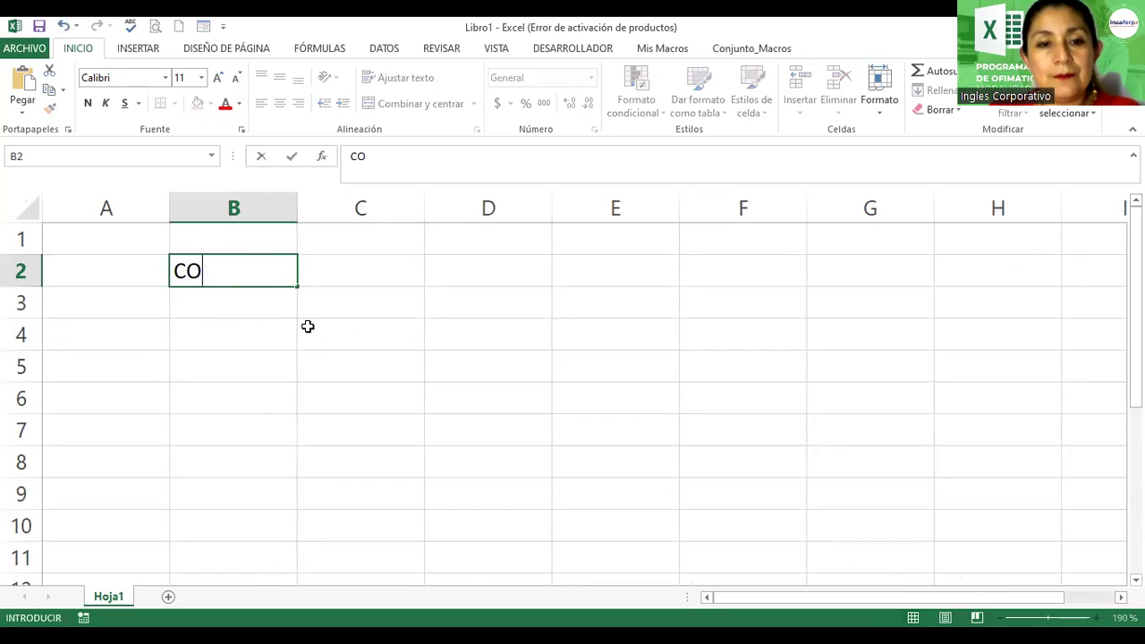
pyautogui.write('NTROL DE N')
pyautogui.write('OTAS ')
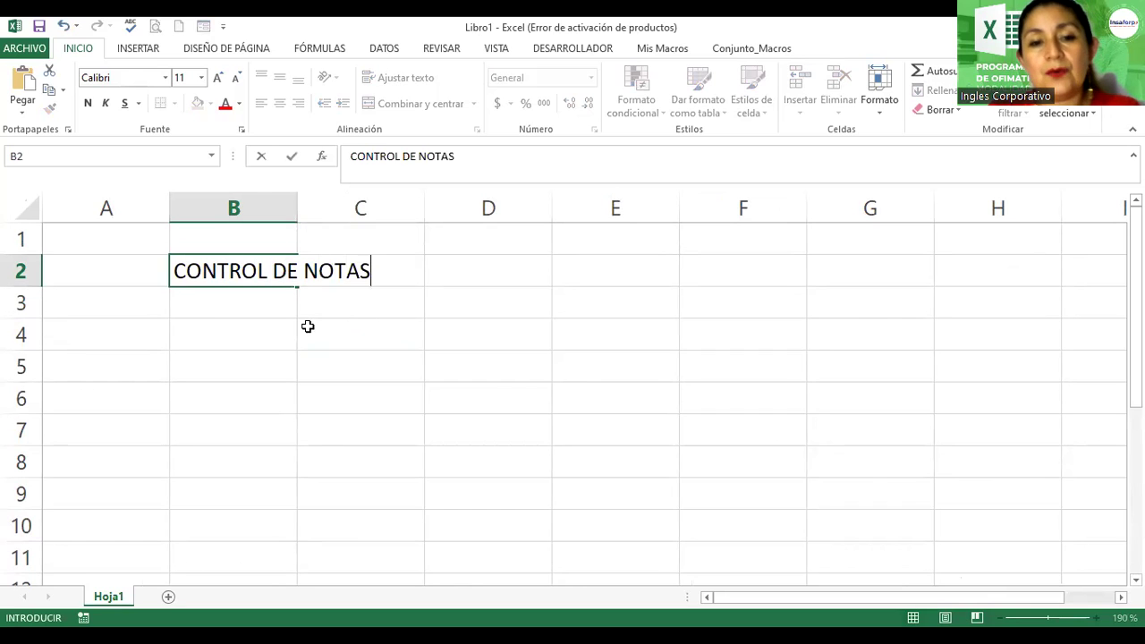
pyautogui.write('IPERI')
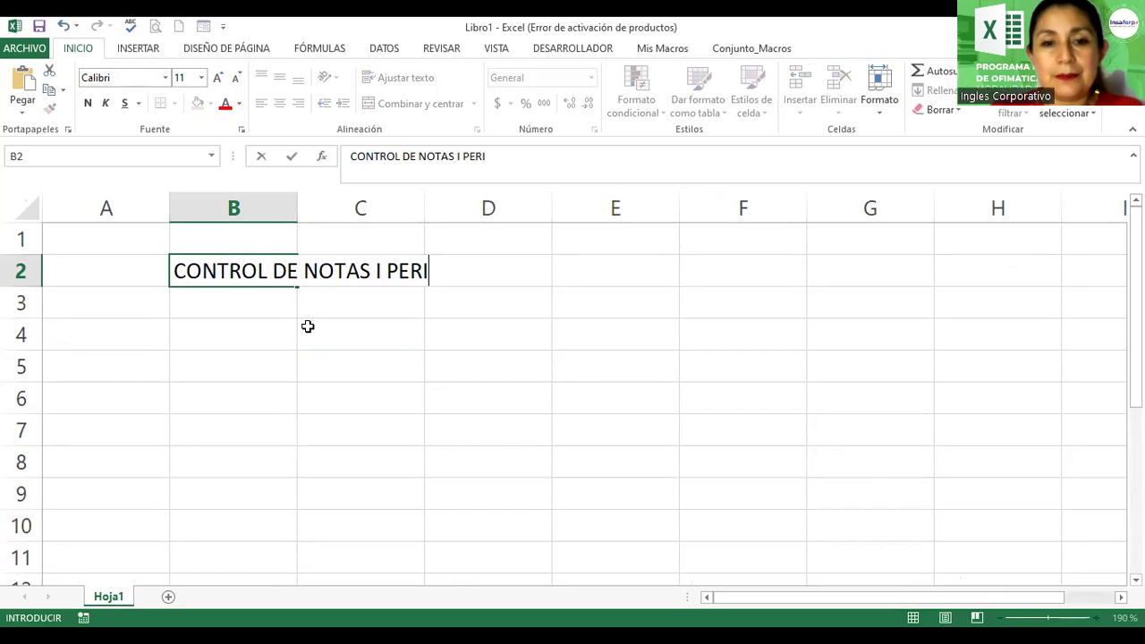
pyautogui.write('O')
pyautogui.press('BackSpace')
pyautogui.press('BackSpace')
pyautogui.write('ÍODO')
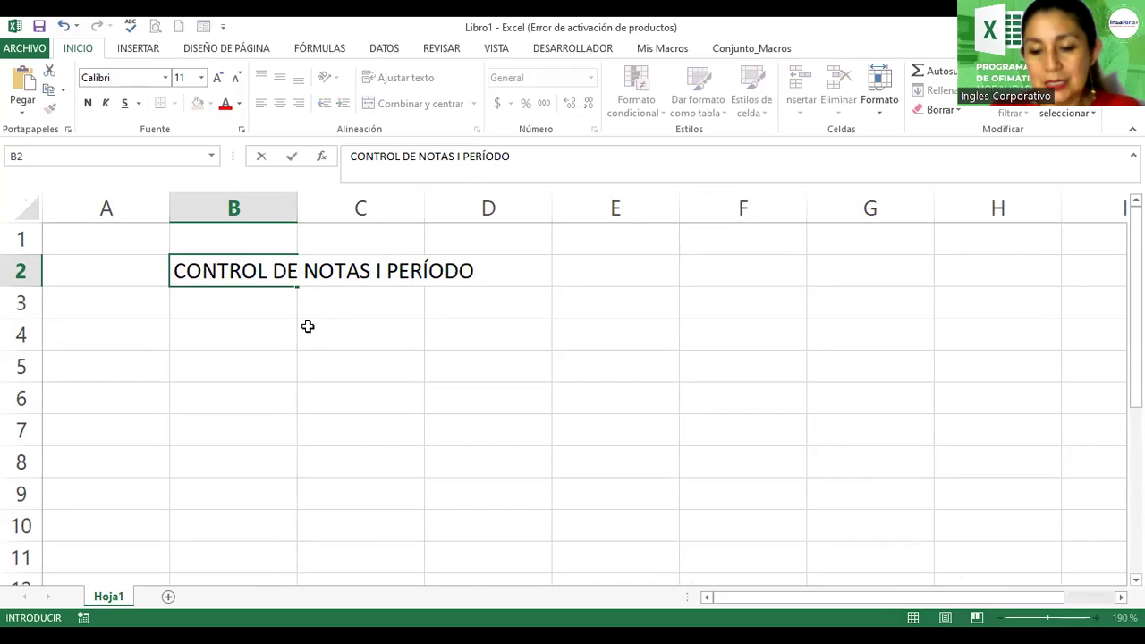
pyautogui.press('Return')
# - Enter the headers Código, Apellidos and Nombres in B3:D3
pyautogui.write('Código')
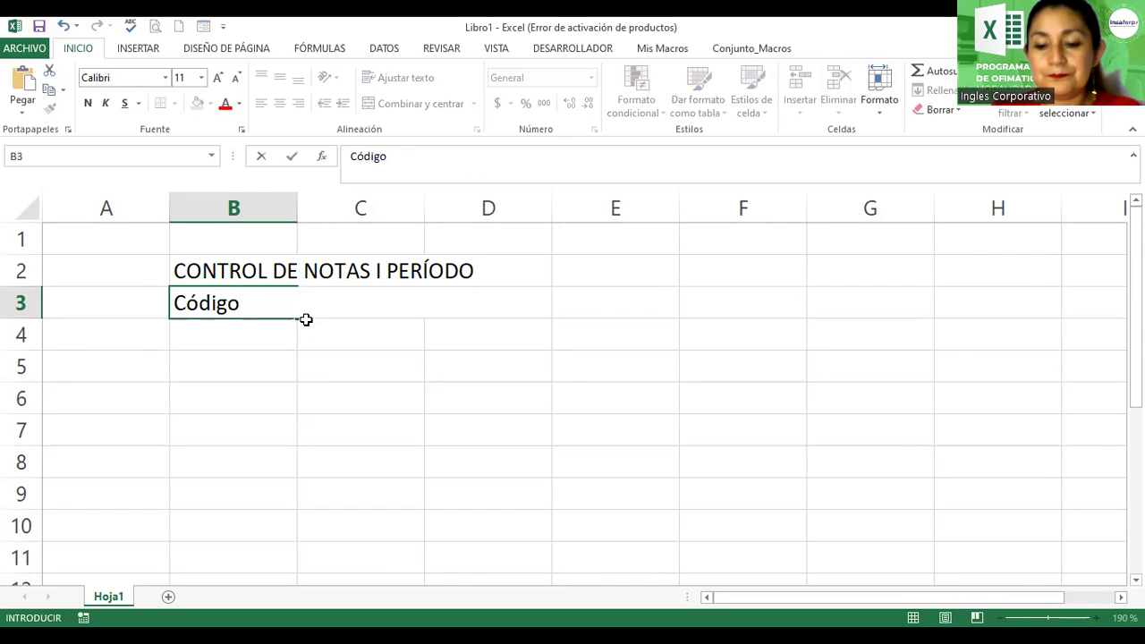
pyautogui.press('Tab')
pyautogui.write('App')
pyautogui.press('BackSpace')
pyautogui.write('ellido')
pyautogui.press('BackSpace')
pyautogui.write('dos')
pyautogui.press('Tab')
pyautogui.write('Nombres')
pyautogui.press('Tab')
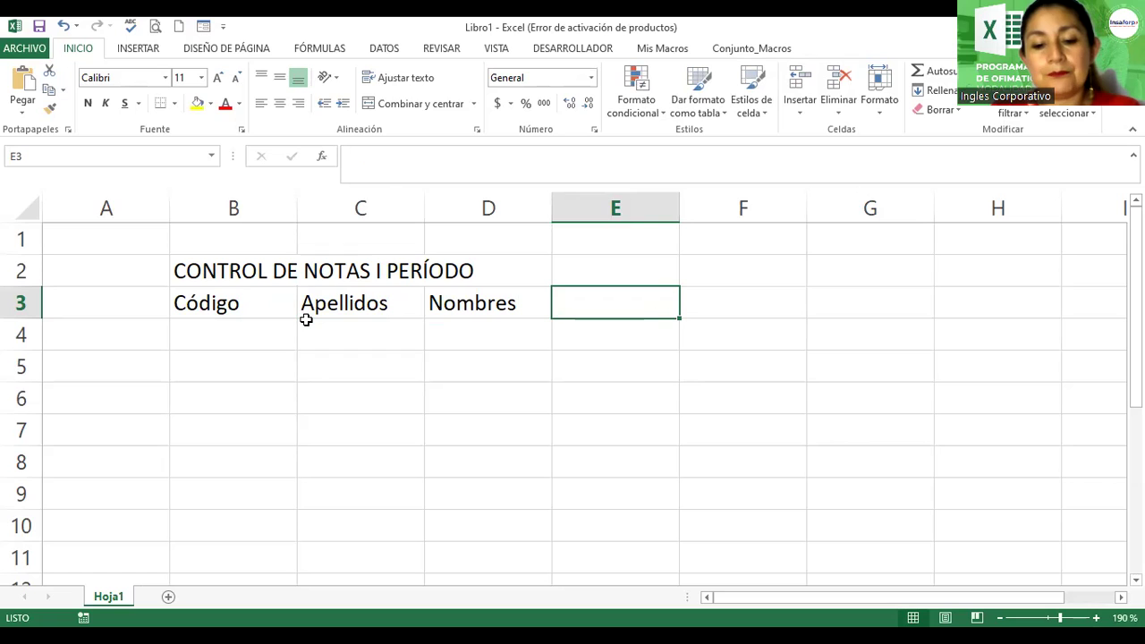
# - Add the headers Nota 1, Nota 2 and Nota 3 in E3:G3
pyautogui.write('Nota 1')
pyautogui.press('Tab')
pyautogui.write('Nota 2')
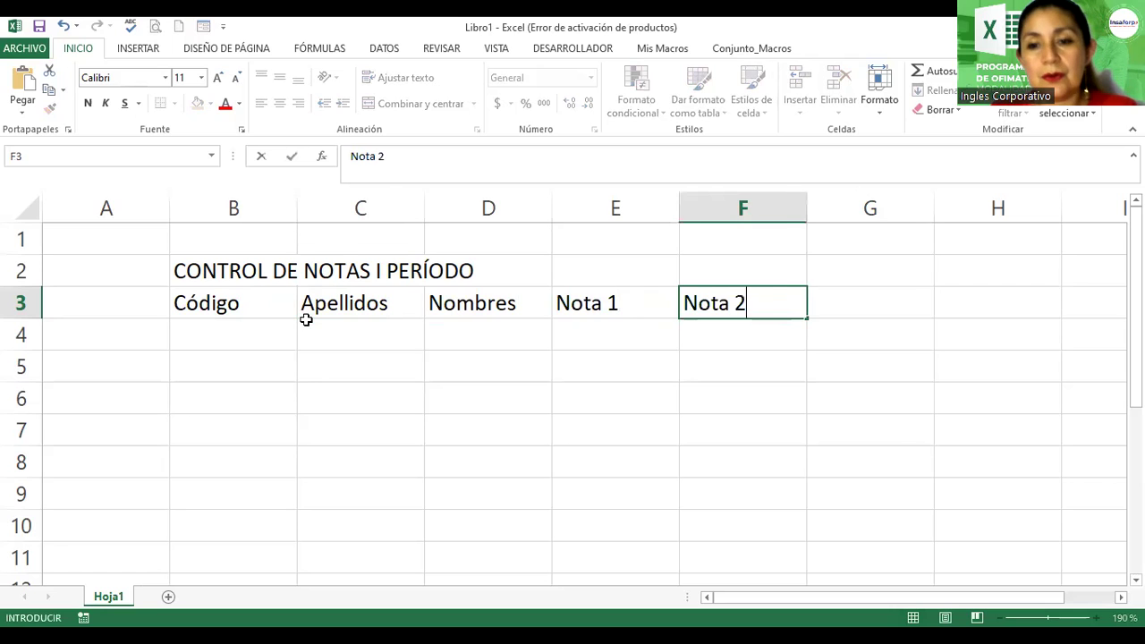
pyautogui.press('Tab')
pyautogui.write('Nota')
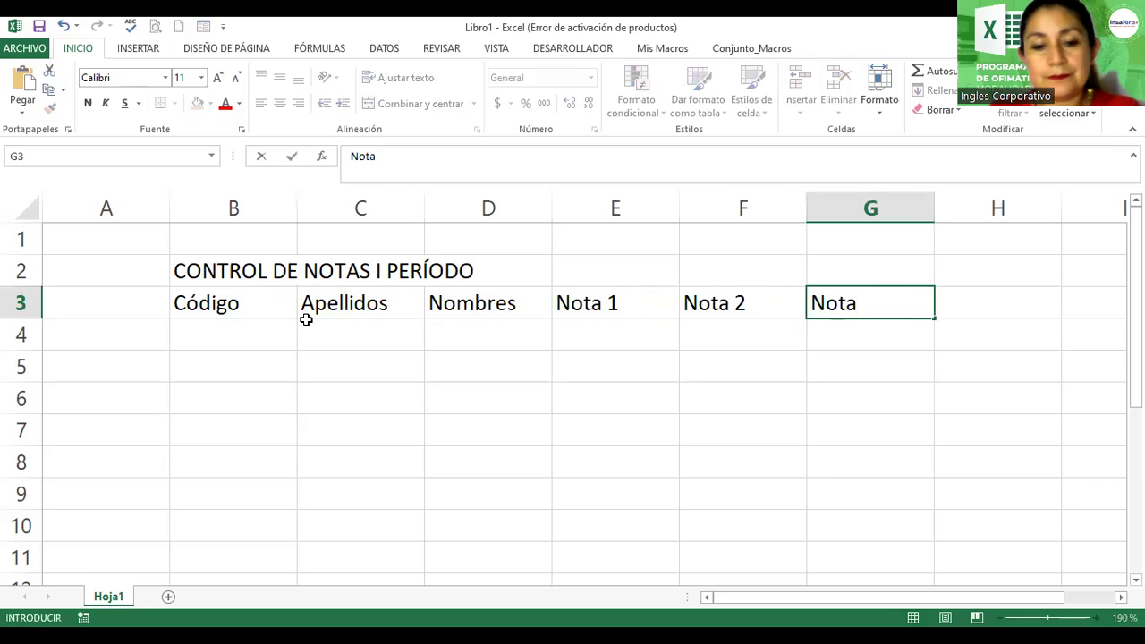
pyautogui.write(' 3')
pyautogui.press('Tab')
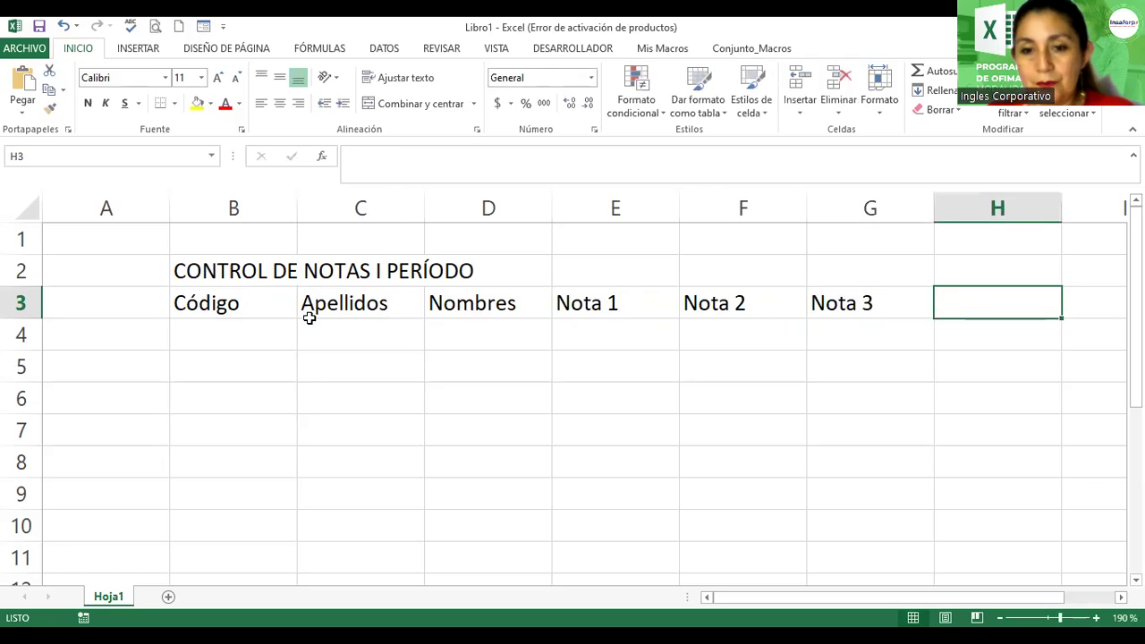
# - Add the headers Promedio, Lab. 1, Lab. 2 and Actividad in H3:K3
pyautogui.scroll(-2, 307, 320)
pyautogui.scroll(-1, 309, 319)
pyautogui.write('Promedio')
pyautogui.press('Tab')
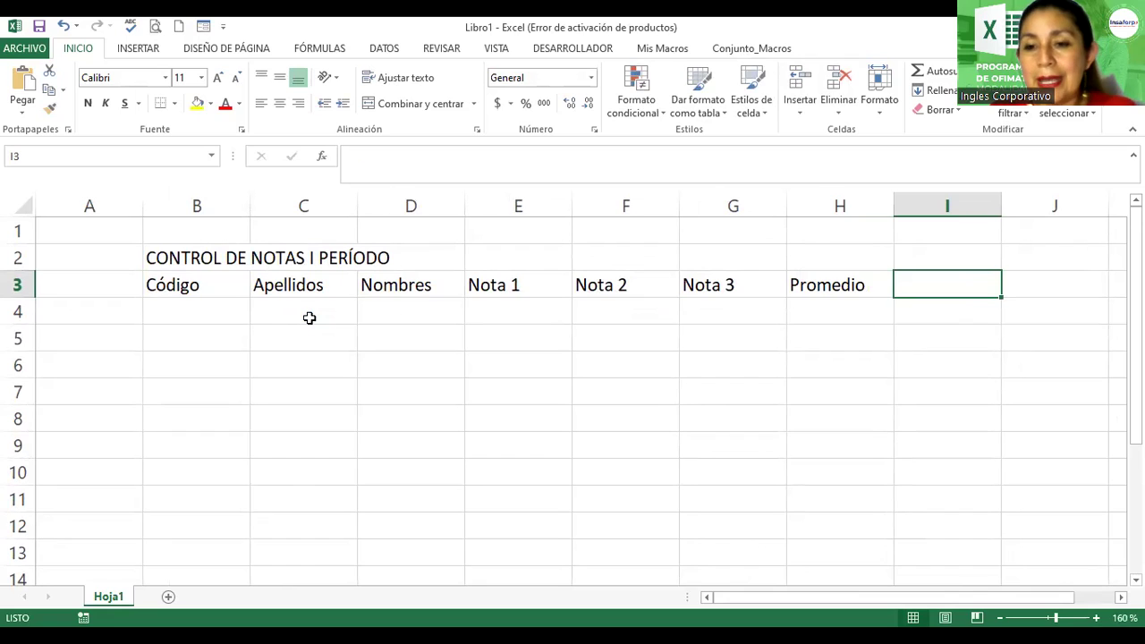
pyautogui.write('Labo')
pyautogui.press('BackSpace')
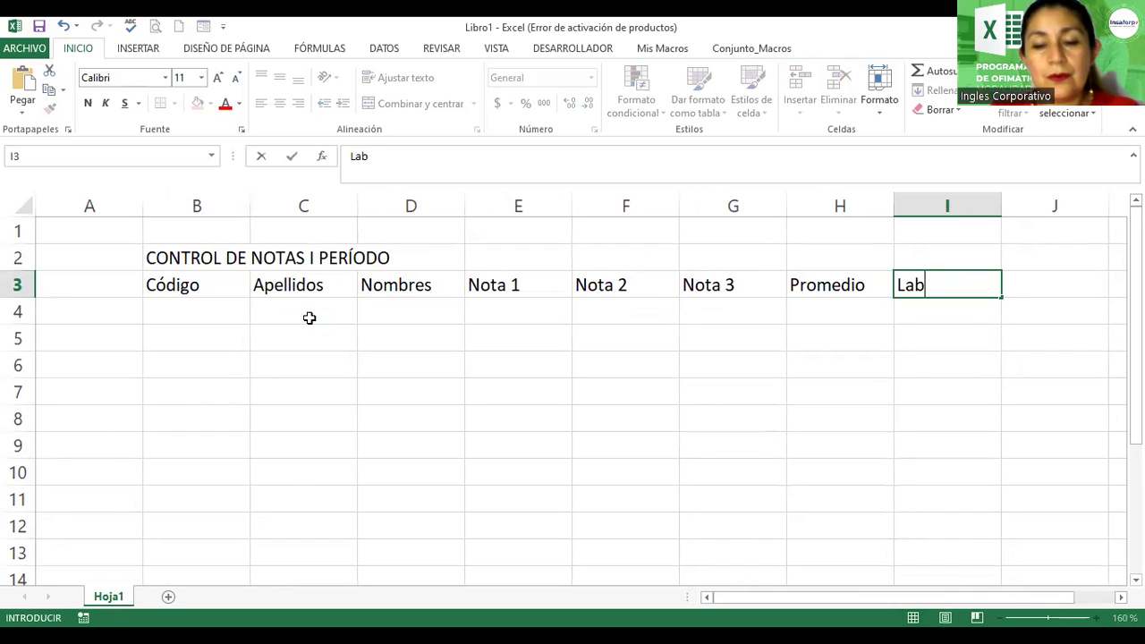
pyautogui.write('. 1')
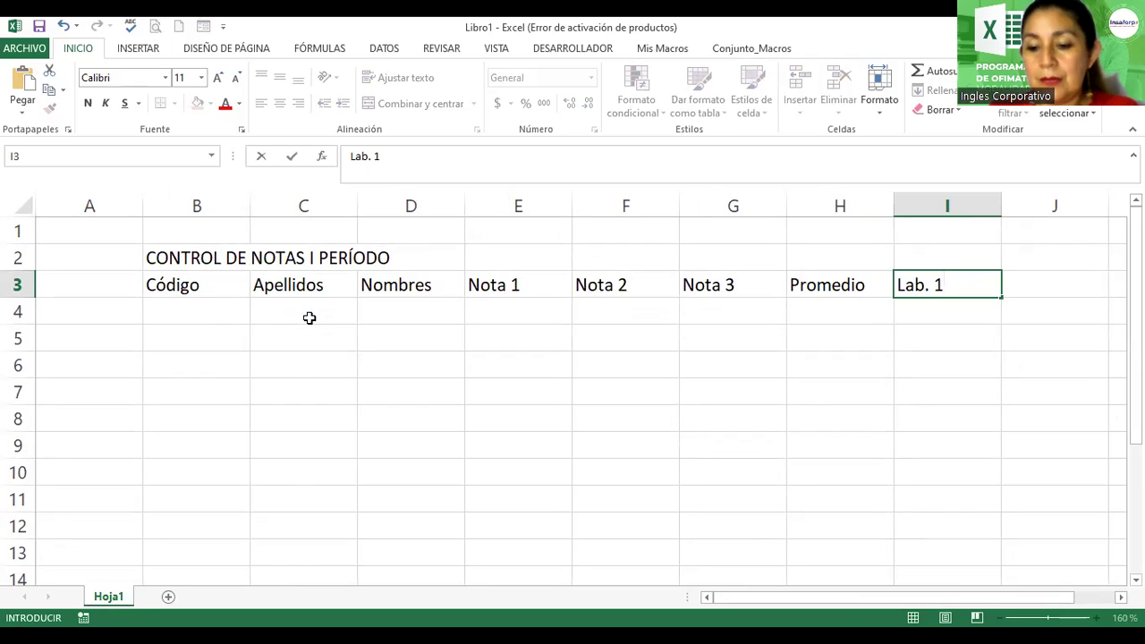
pyautogui.press('Tab')
pyautogui.write('Lab. 2')
pyautogui.press('Tab')
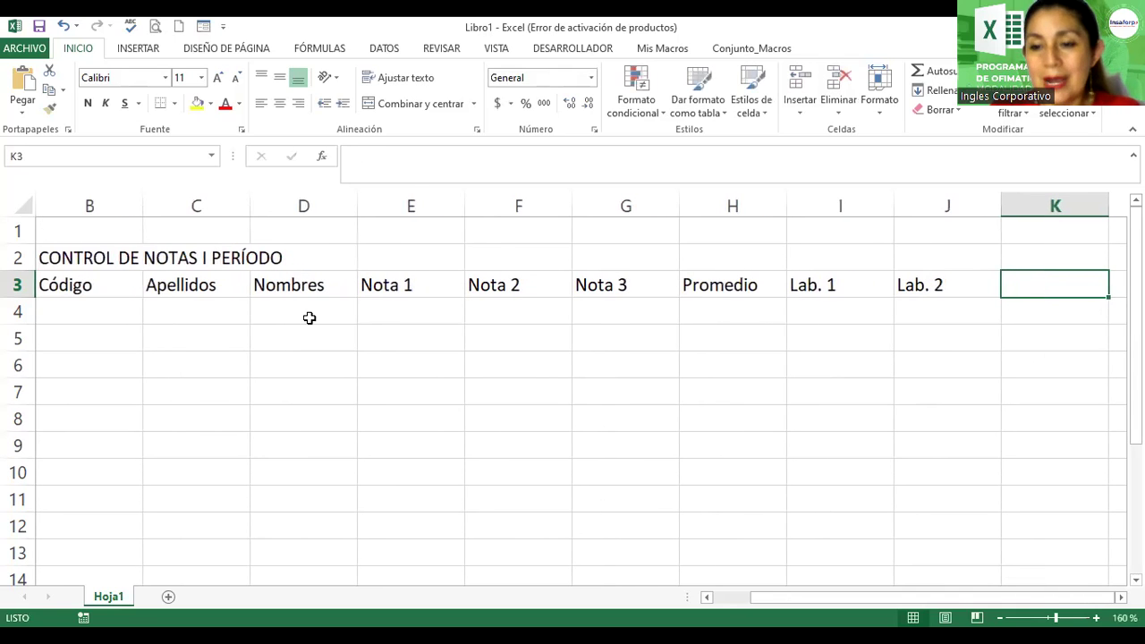
pyautogui.write('Actividad')
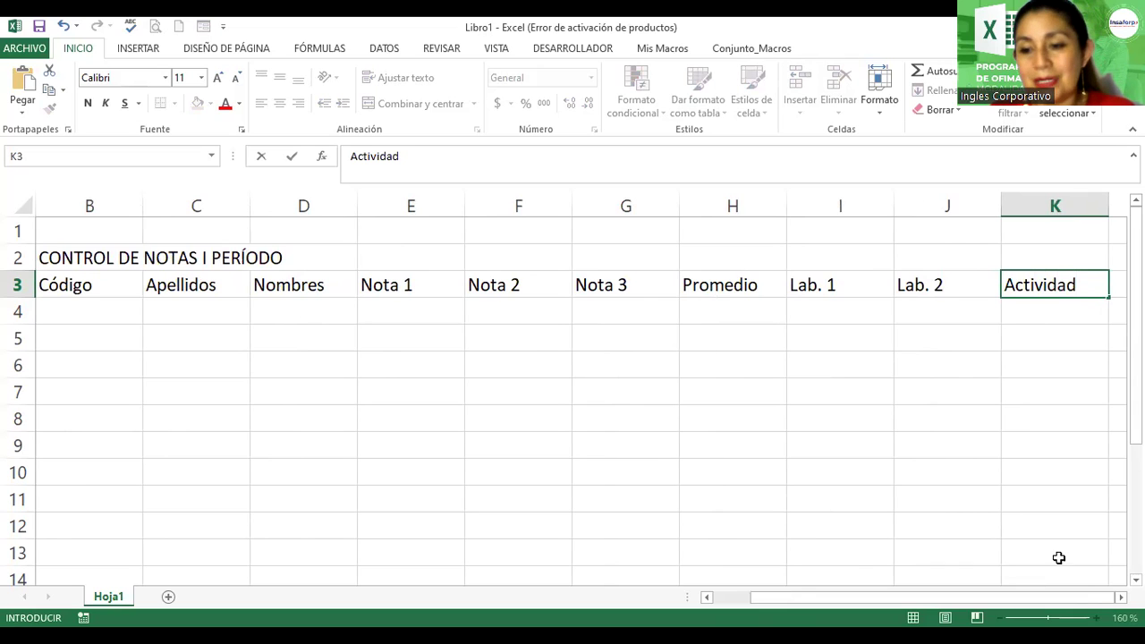
pyautogui.hscroll(1, 572, 393)
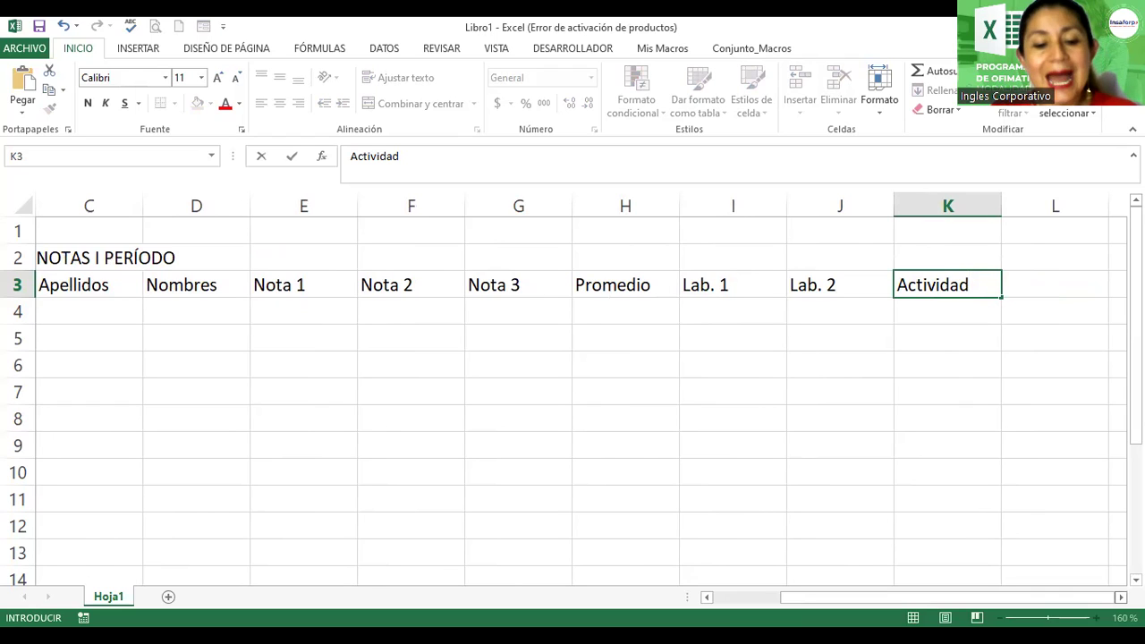
# - Make K3 a two-line Actividad Integradora header and move it to L3
pyautogui.press('alt')
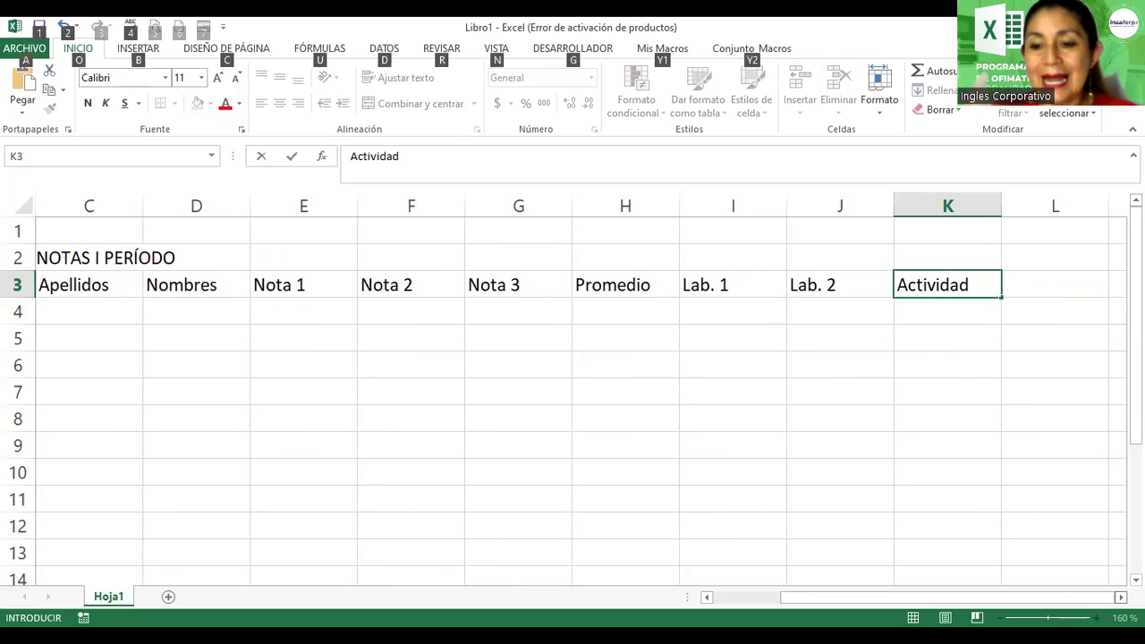
pyautogui.hotkey('alt', 'Return')
pyautogui.write('Integradora')
pyautogui.press('Return')
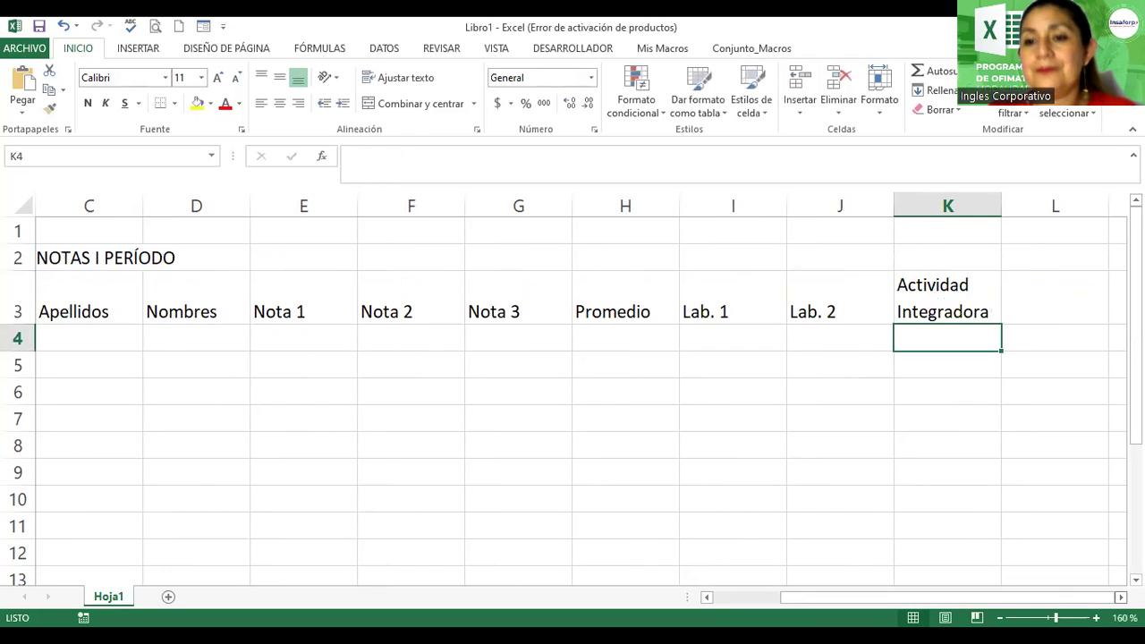
pyautogui.click(910, 288)
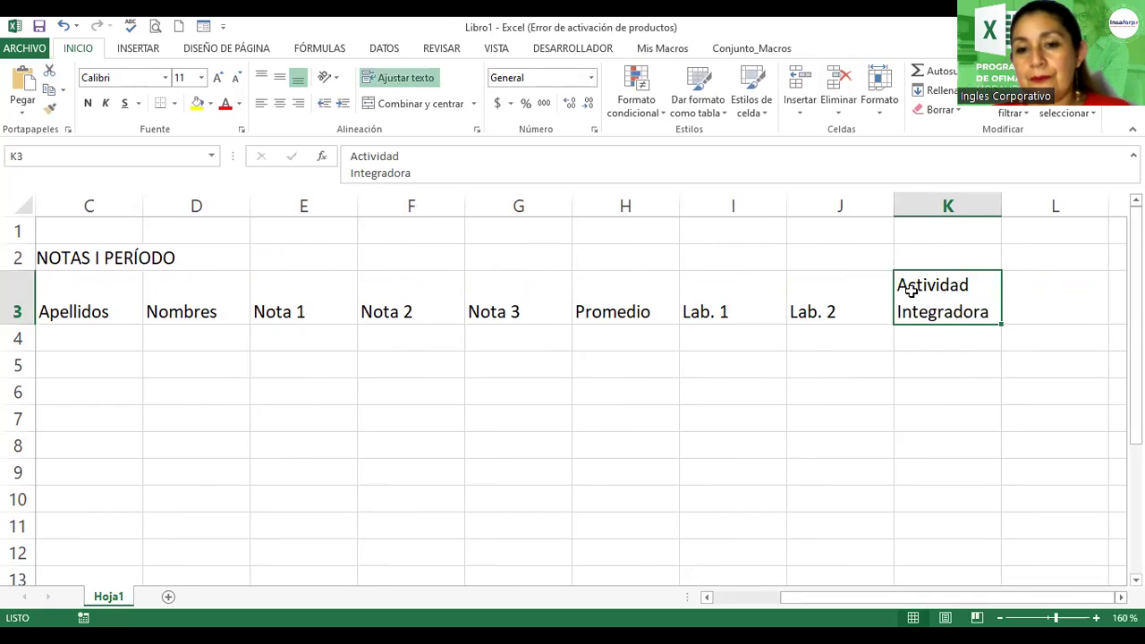
pyautogui.moveTo(921, 323); pyautogui.dragTo(1033, 301)
# - Enter the two-line header Promedio Laboratorio in K3
pyautogui.write('Promedio')
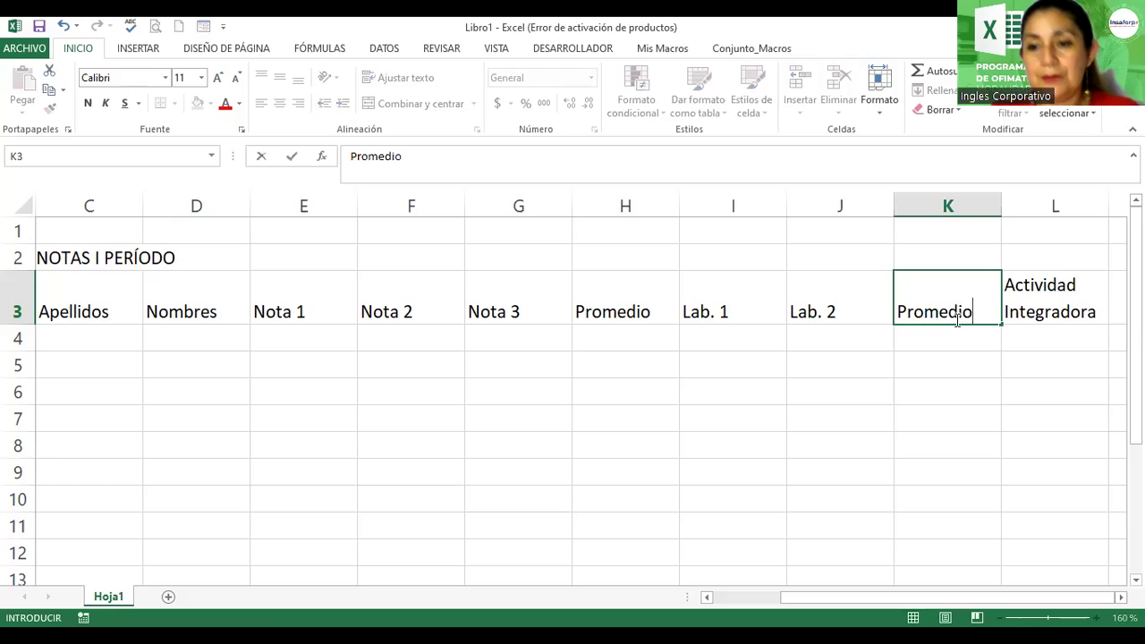
pyautogui.hotkey('alt', 'Return')
pyautogui.write('Labo')
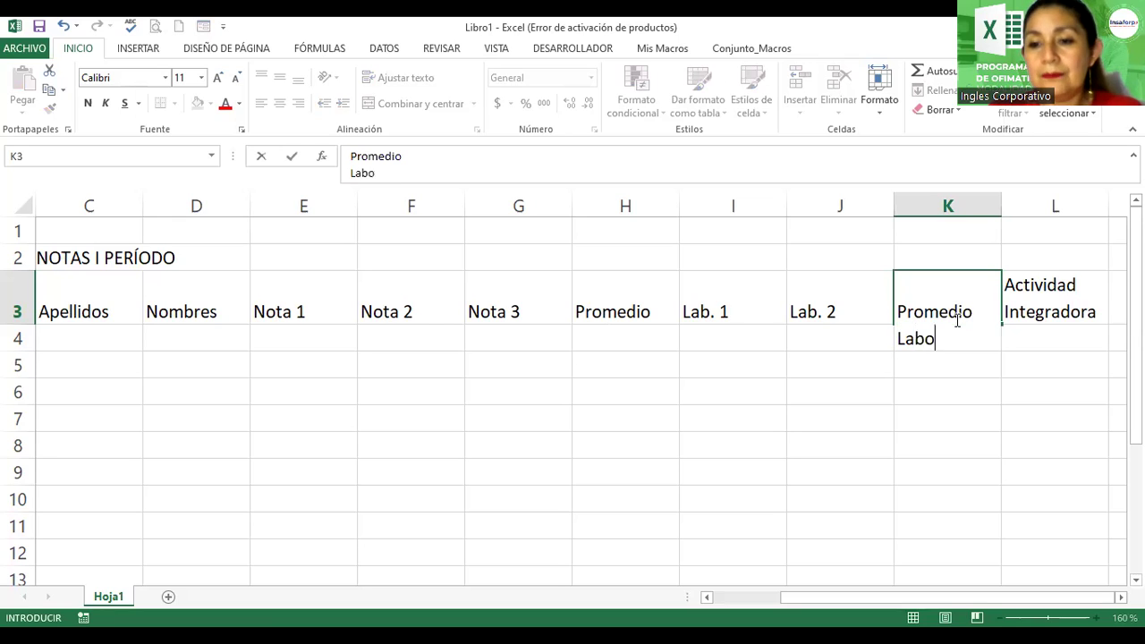
pyautogui.write('ratorio')
pyautogui.press('Return')
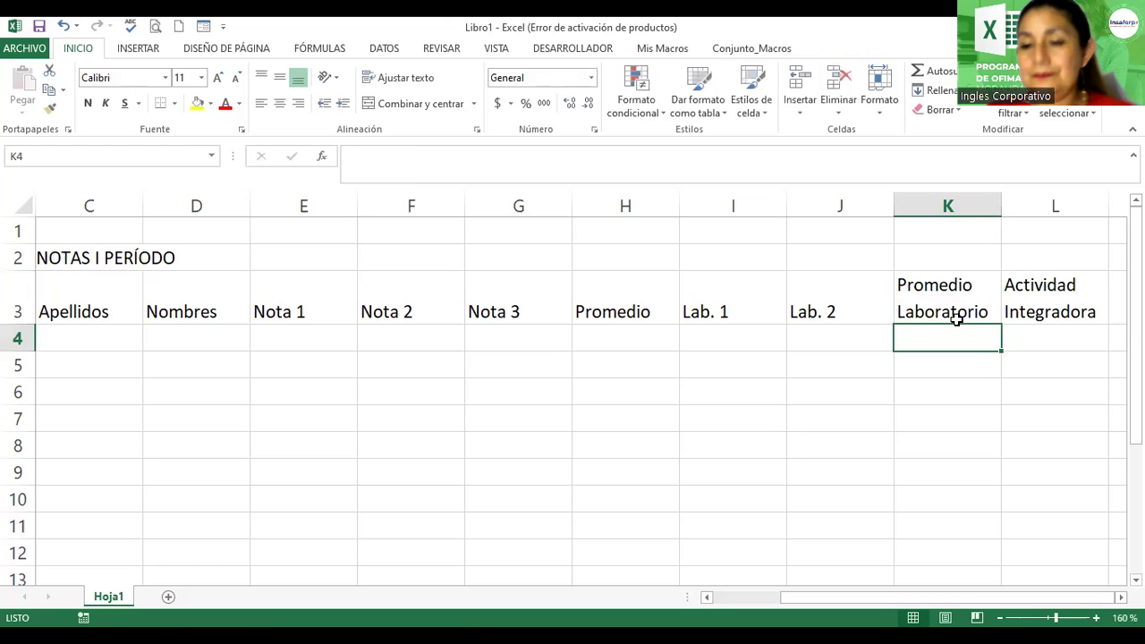
pyautogui.click(1120, 597)
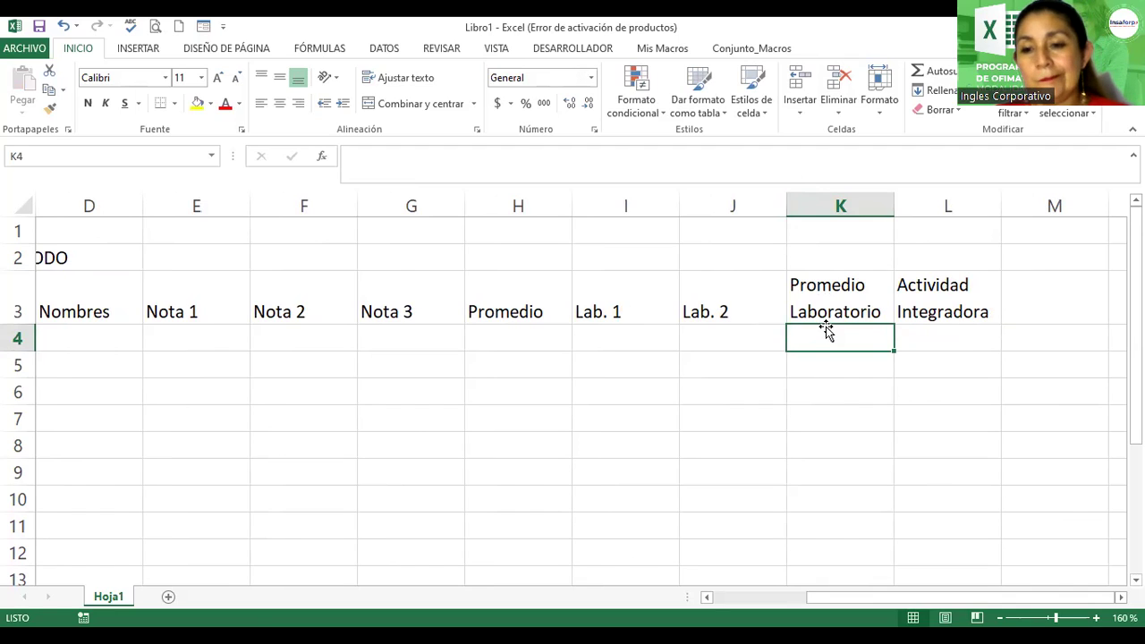
# - Enter Prueba Objetiva in M3, with Objetiva wrapped onto a second line
pyautogui.click(962, 337)
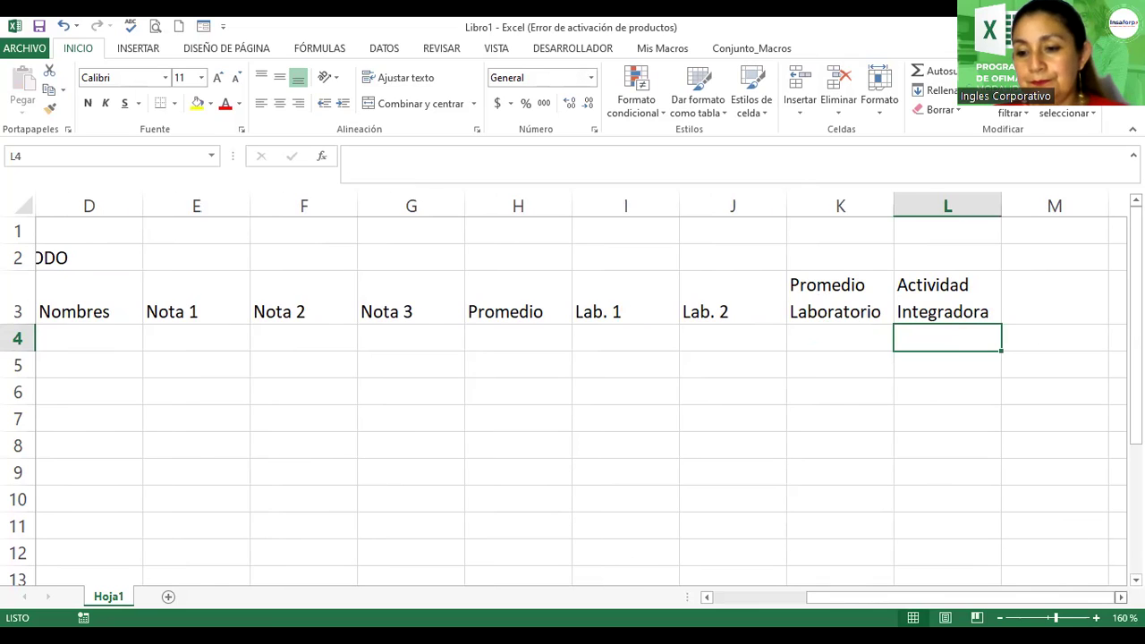
pyautogui.click(1120, 596)
pyautogui.click(1120, 597)
pyautogui.click(837, 302)
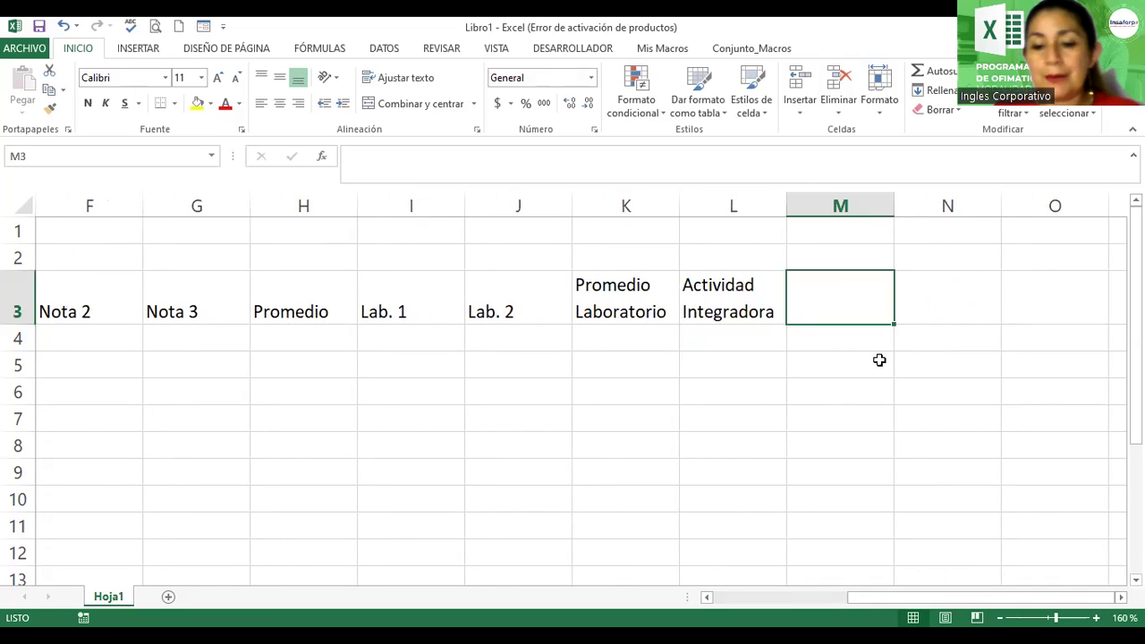
pyautogui.write('Prueba')
pyautogui.hotkey('alt', 'Return')
pyautogui.write('Ov')
pyautogui.press('BackSpace')
pyautogui.write('bjetic')
pyautogui.press('BackSpace')
pyautogui.write('va')
pyautogui.press('Return')
pyautogui.scroll(-3, 879, 360)
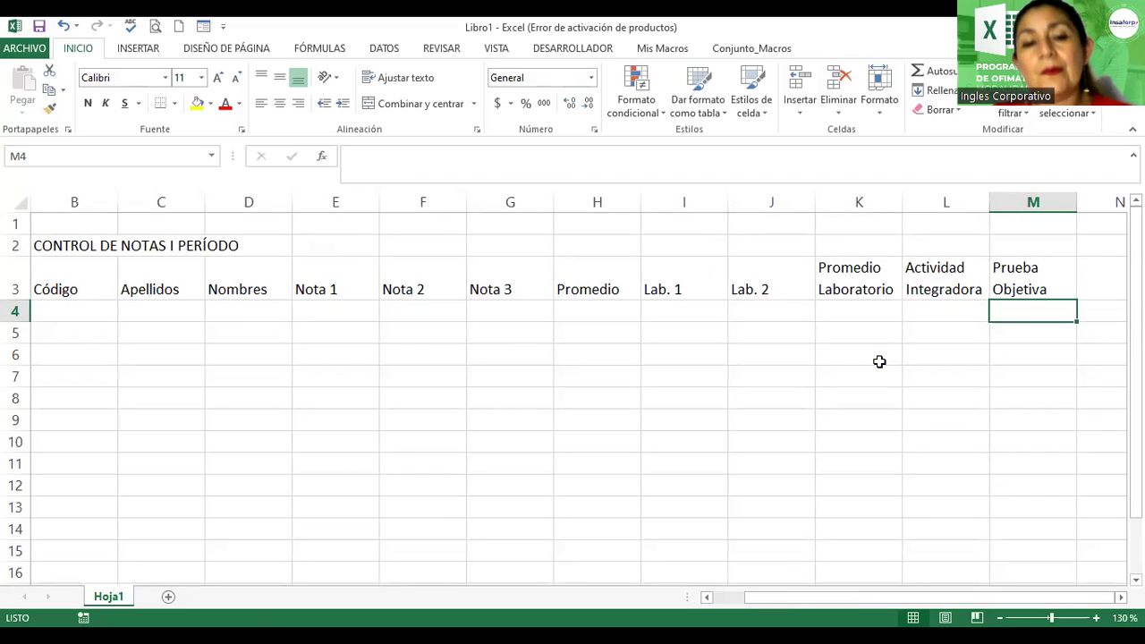
# - Select B3:M9, from the Código header down through row 9
pyautogui.click(98, 285)
pyautogui.moveTo(51, 273)
pyautogui.mouseDown()
pyautogui.moveTo(948, 276)
pyautogui.moveTo(1002, 396)
pyautogui.mouseUp()
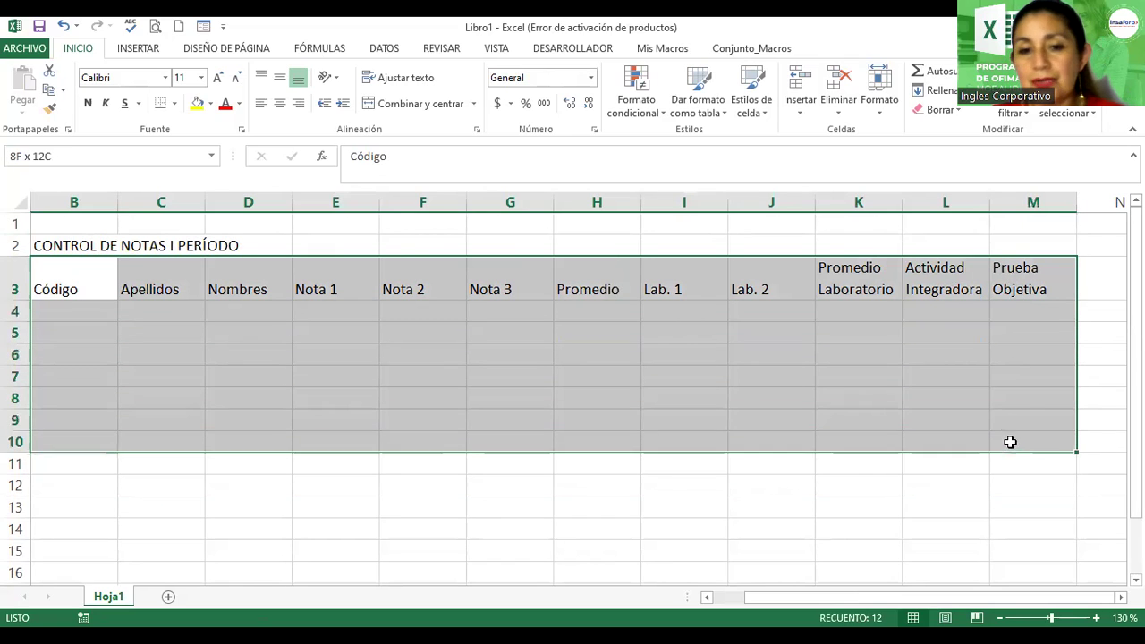
pyautogui.moveTo(1002, 397); pyautogui.dragTo(1012, 435)
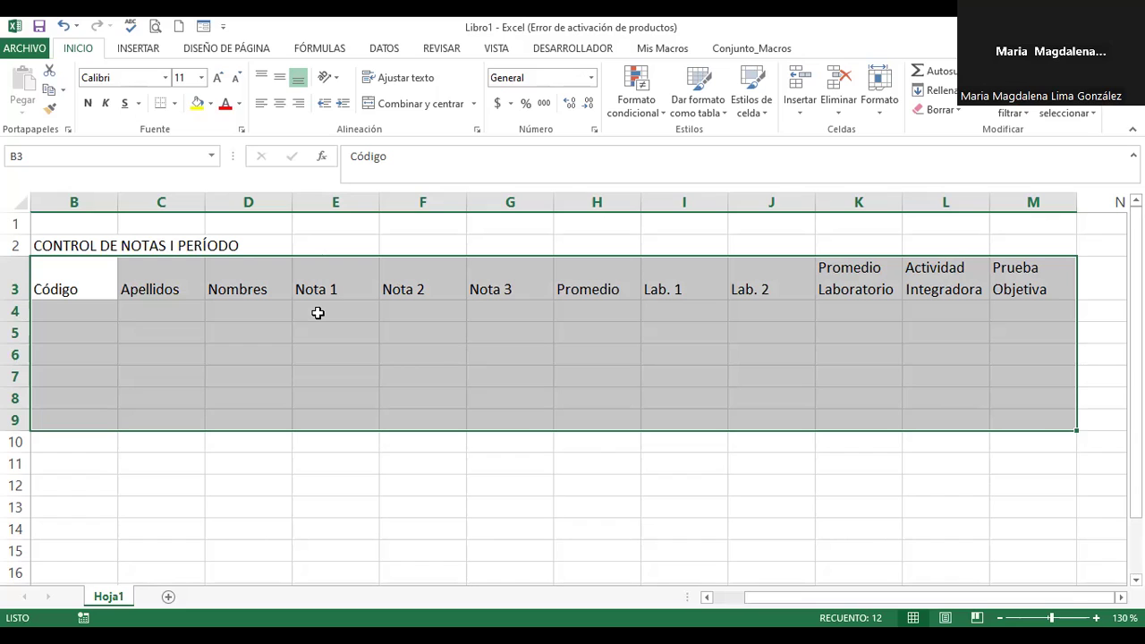
# - Convert B3:M9 into table Tabla1 with 'La tabla tiene encabezados' ticked
pyautogui.click(133, 48)
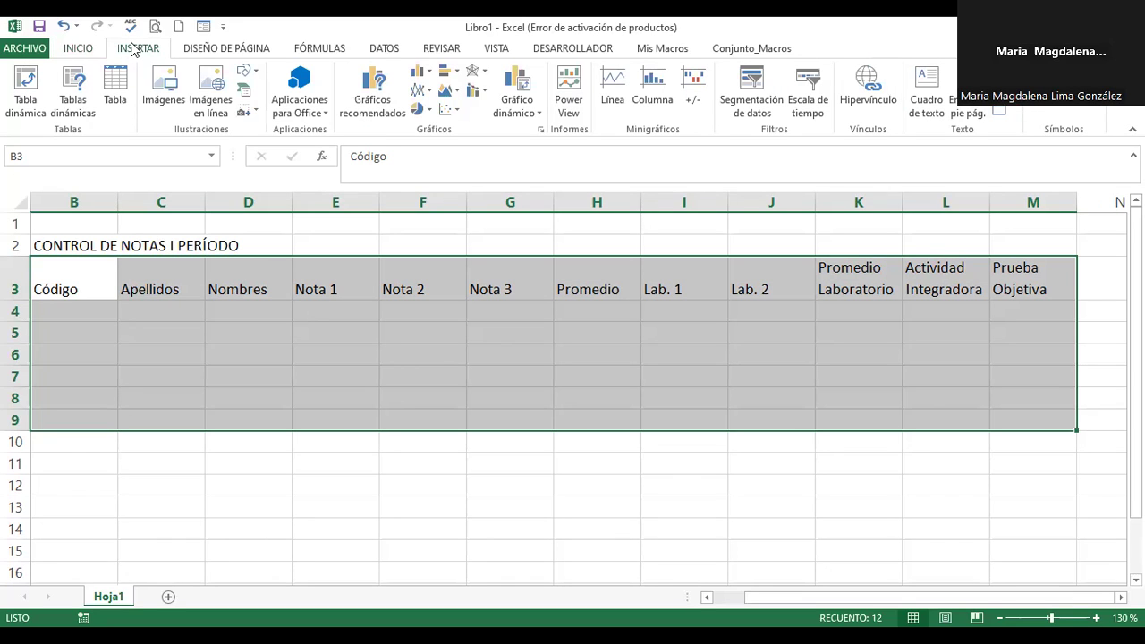
pyautogui.click(118, 85)
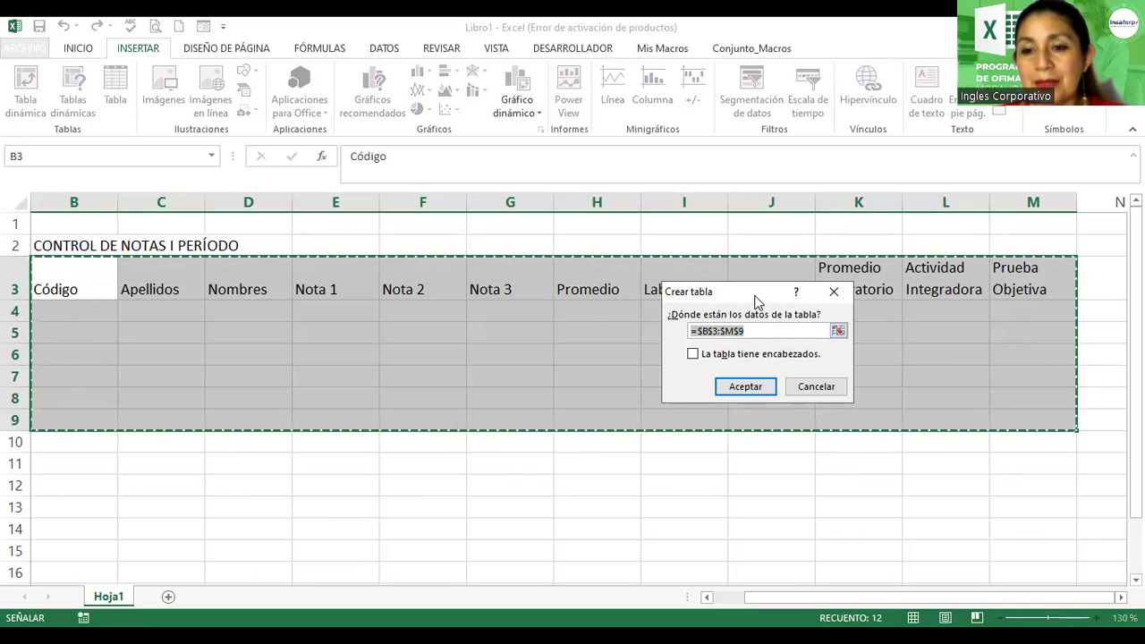
pyautogui.moveTo(754, 301); pyautogui.dragTo(550, 288)
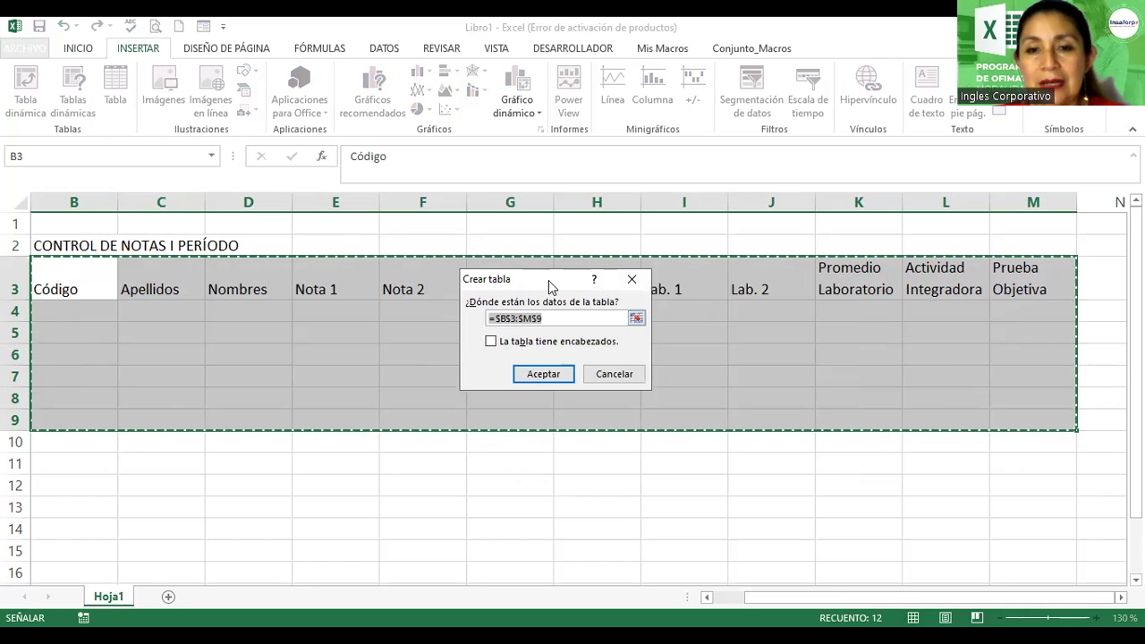
pyautogui.moveTo(549, 287); pyautogui.dragTo(538, 134)
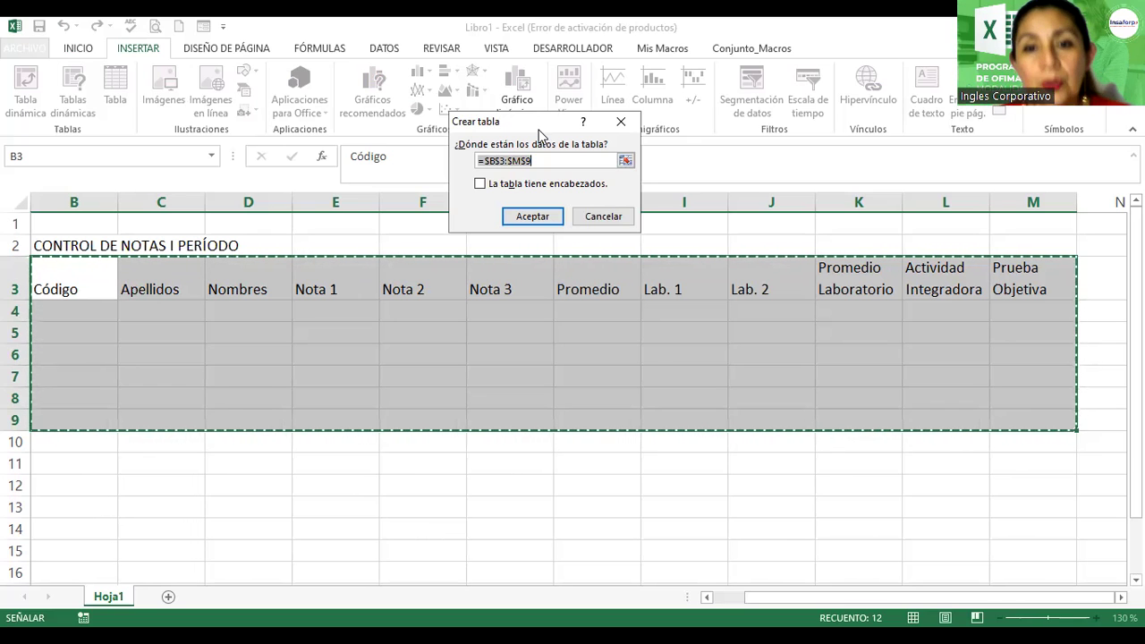
pyautogui.moveTo(538, 133); pyautogui.dragTo(534, 174)
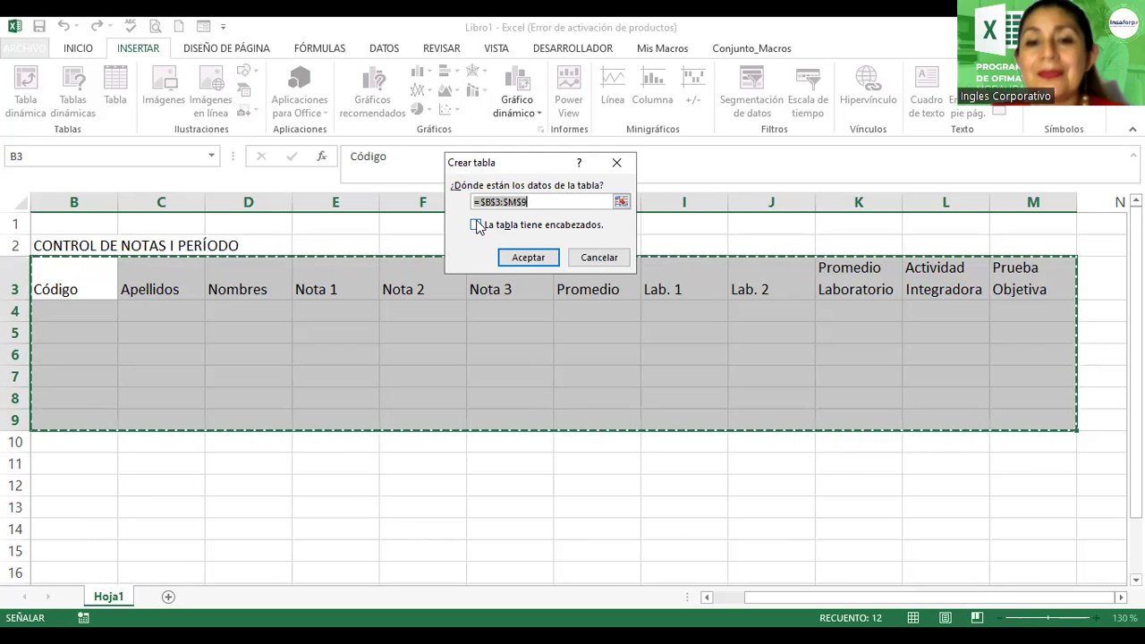
pyautogui.click(477, 226)
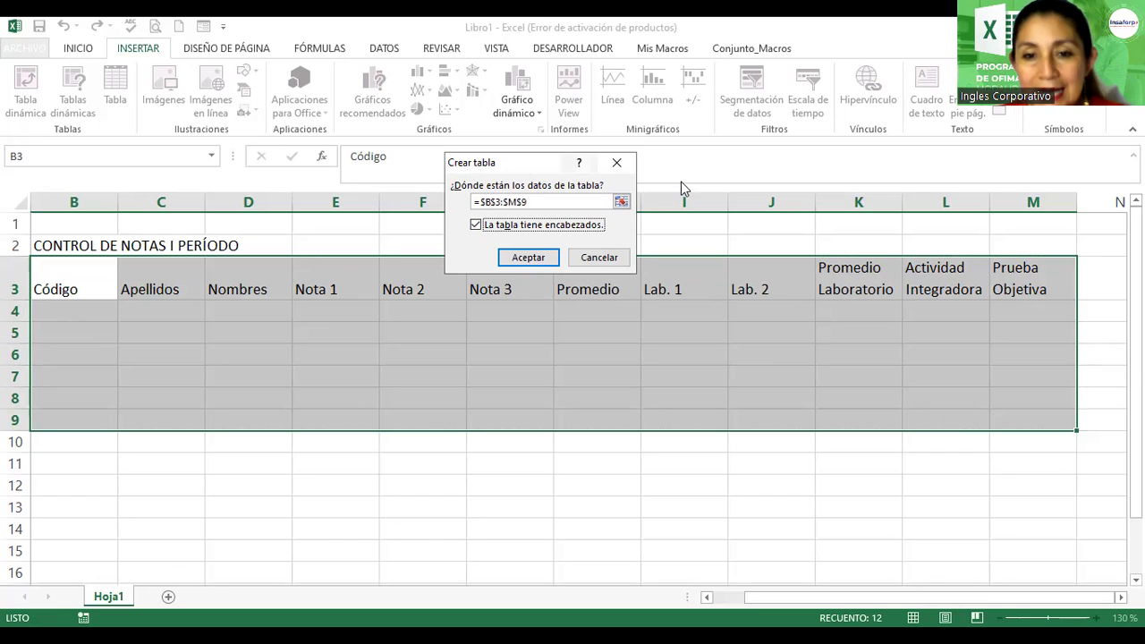
pyautogui.click(521, 258)
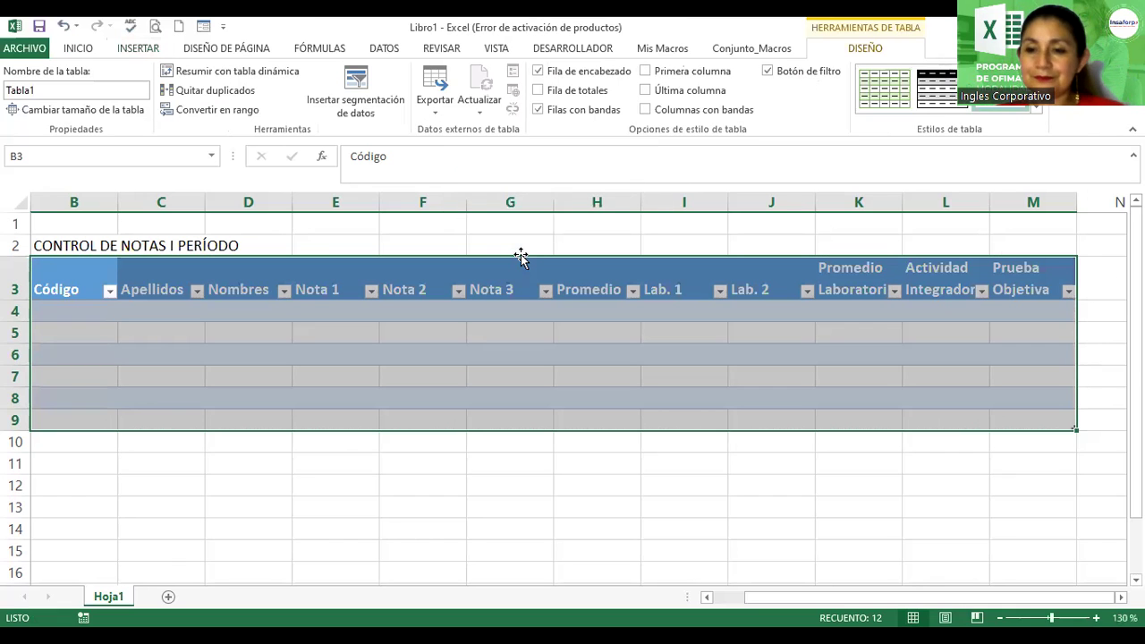
pyautogui.click(494, 329)
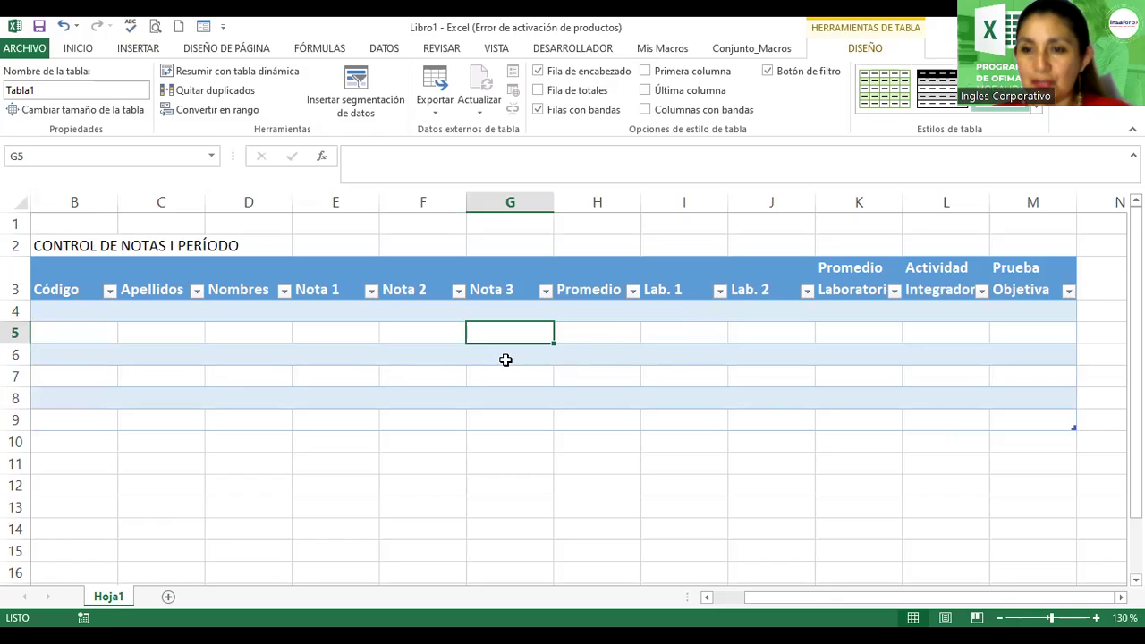
# - Centre the header row B3:M3 both horizontally and vertically
pyautogui.moveTo(53, 277)
pyautogui.mouseDown()
pyautogui.moveTo(261, 257)
pyautogui.moveTo(1026, 280)
pyautogui.mouseUp()
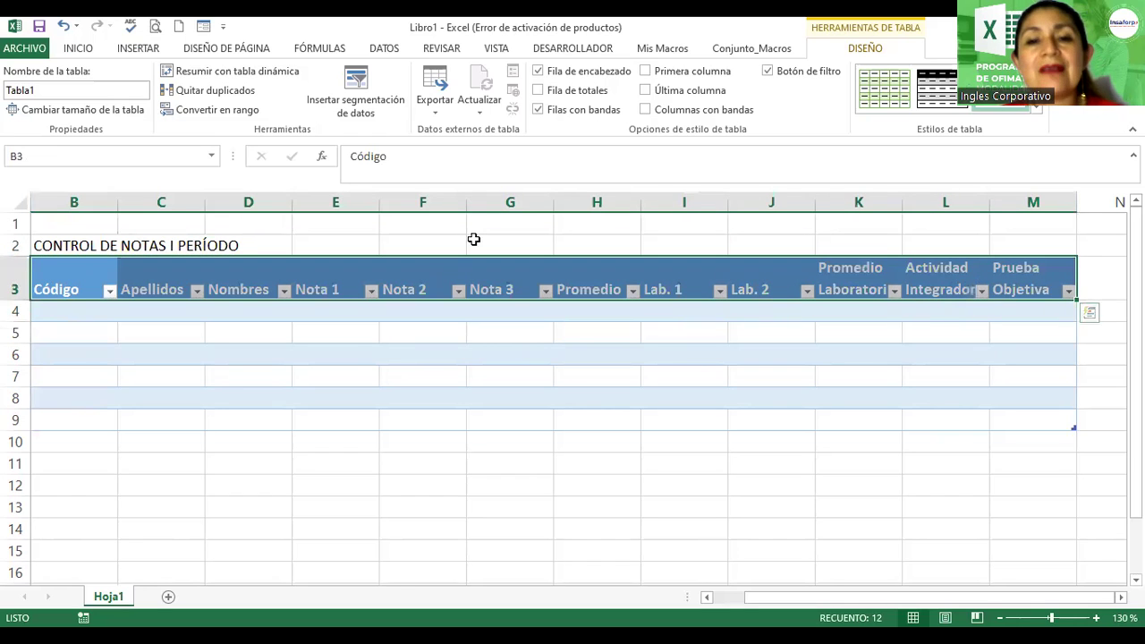
pyautogui.click(78, 49)
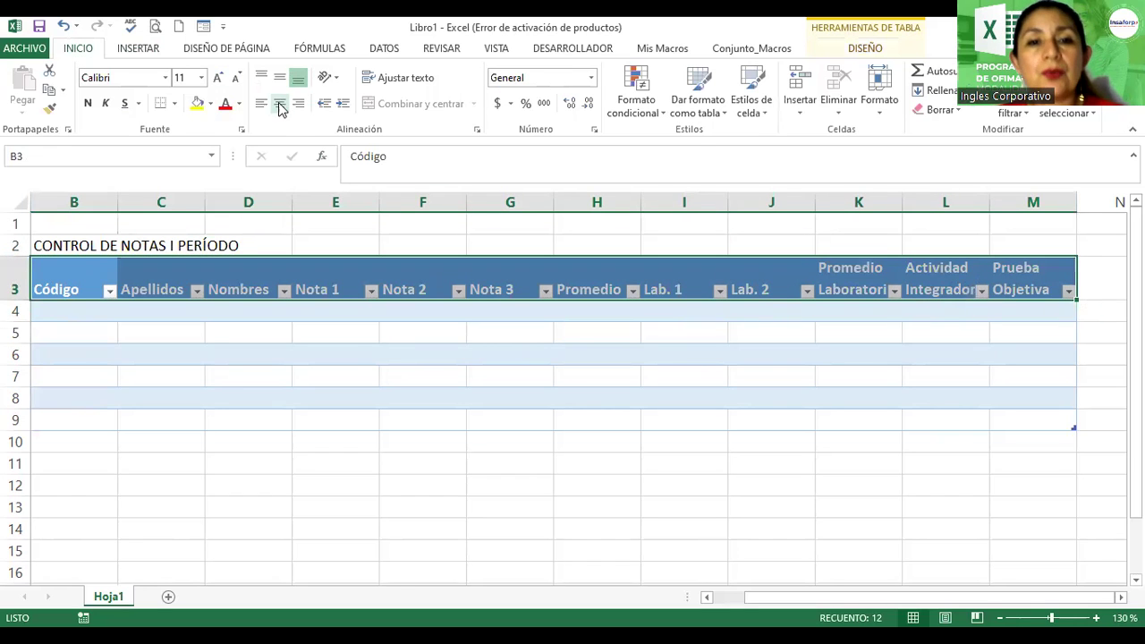
pyautogui.click(280, 104)
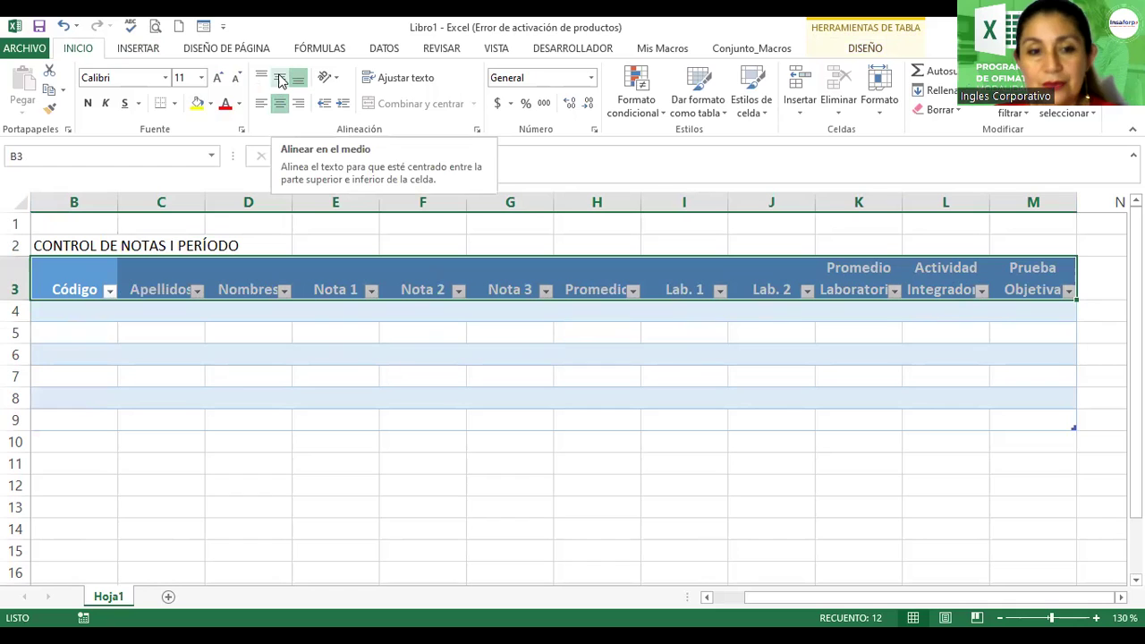
pyautogui.click(280, 80)
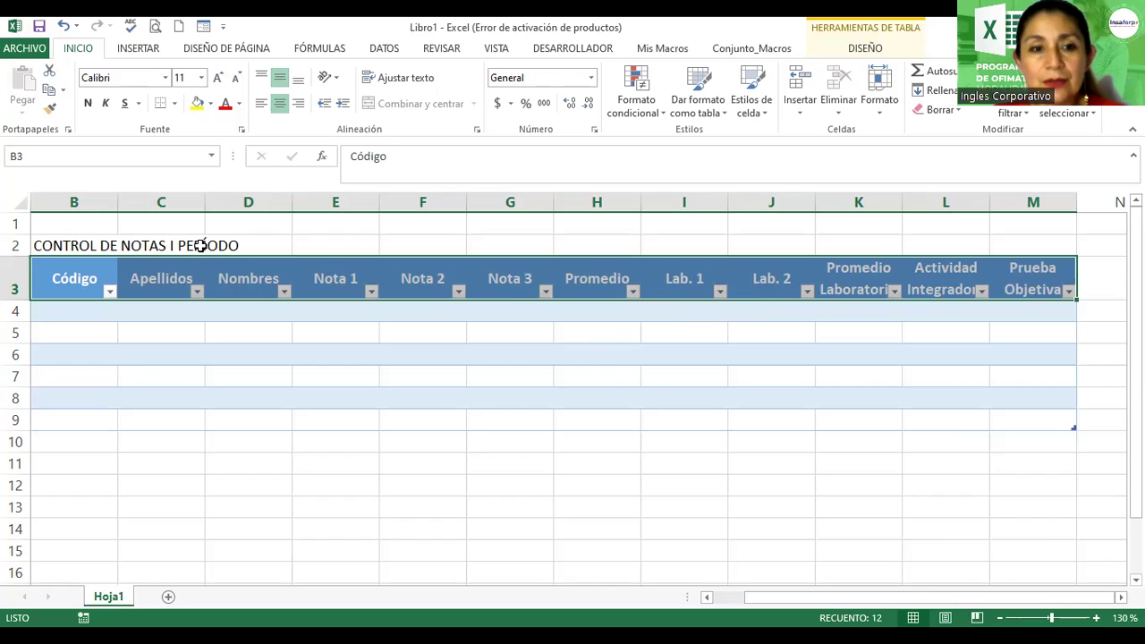
# - Check each header cell from Apellidos through Prueba Objetiva
pyautogui.click(150, 280)
pyautogui.click(250, 279)
pyautogui.click(345, 285)
pyautogui.click(427, 281)
pyautogui.click(505, 288)
pyautogui.click(604, 279)
pyautogui.click(679, 281)
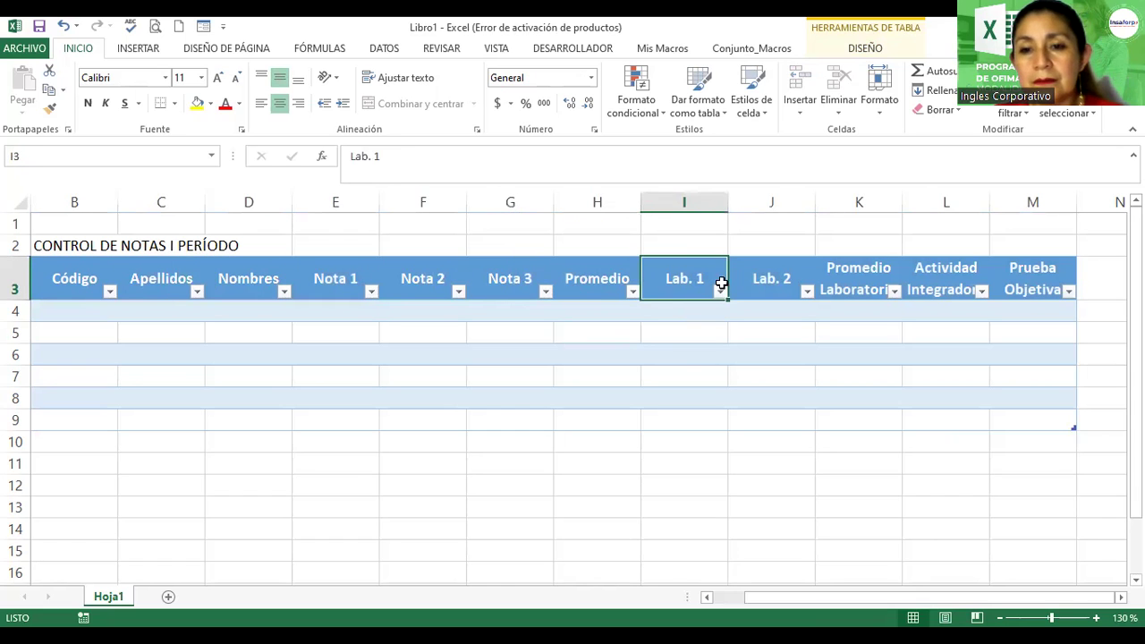
pyautogui.click(777, 277)
pyautogui.click(871, 286)
pyautogui.click(936, 268)
pyautogui.click(1015, 273)
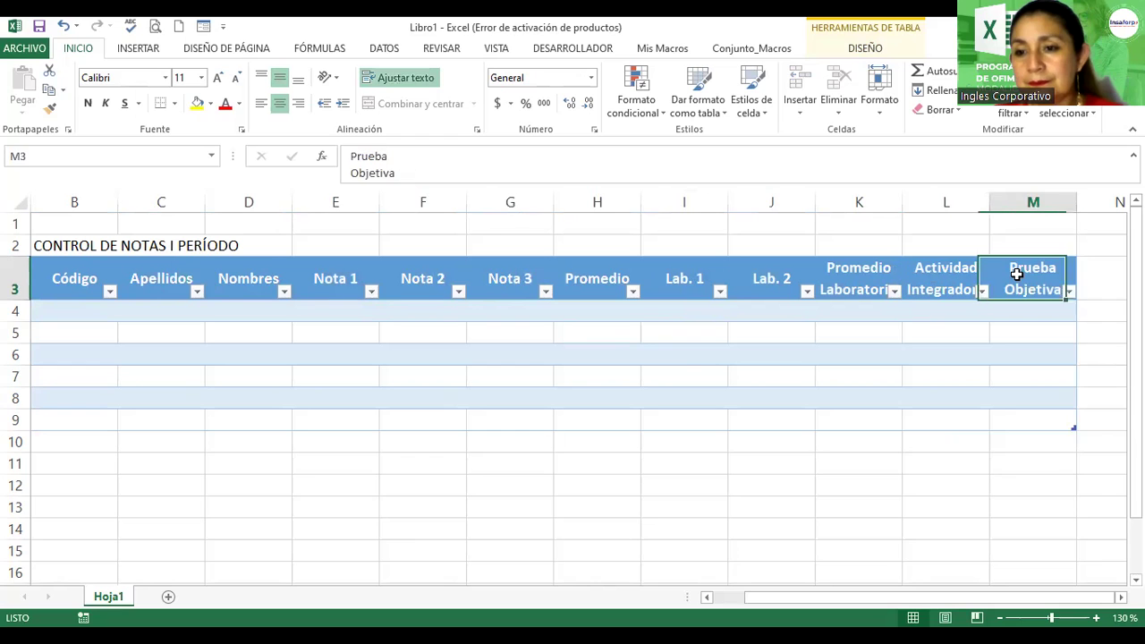
pyautogui.scroll(-1, 1016, 276)
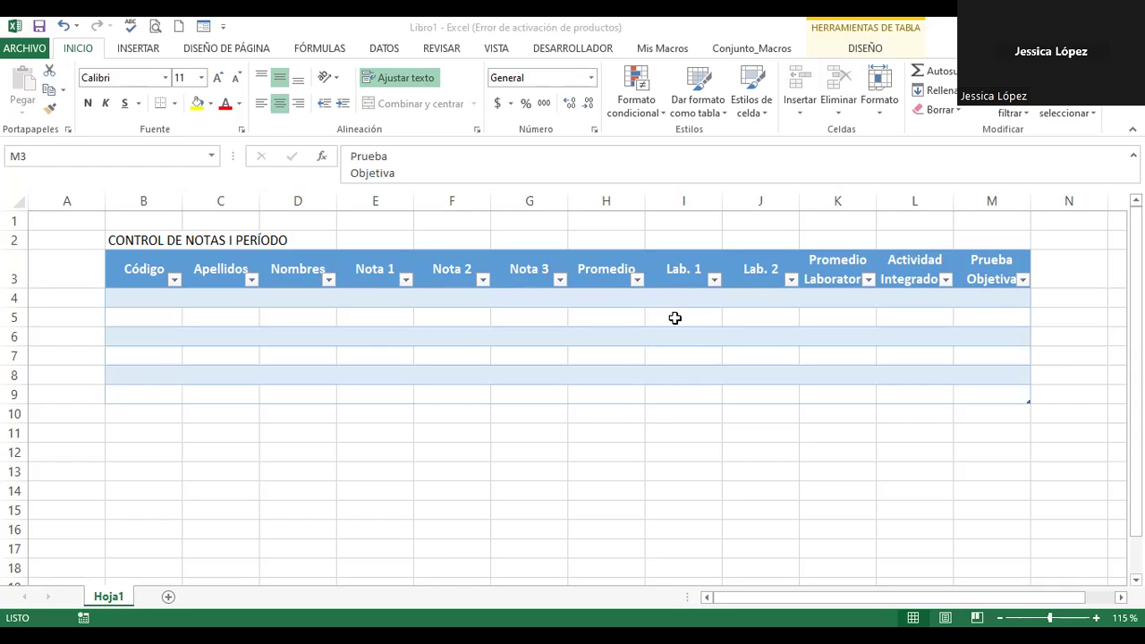
pyautogui.click(826, 25)
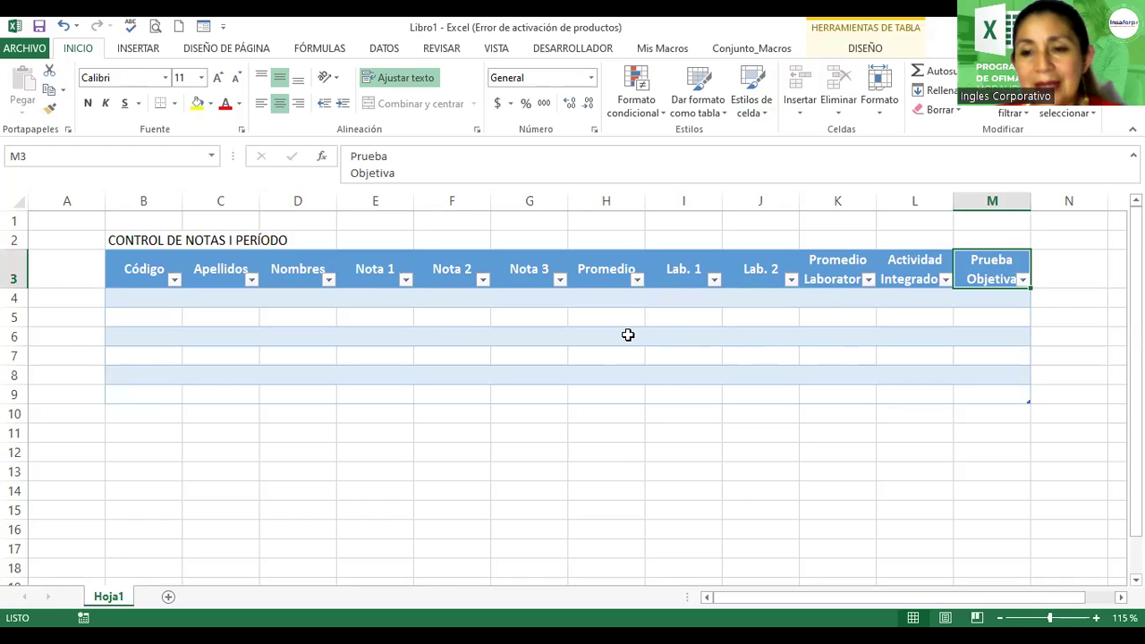
pyautogui.click(624, 336)
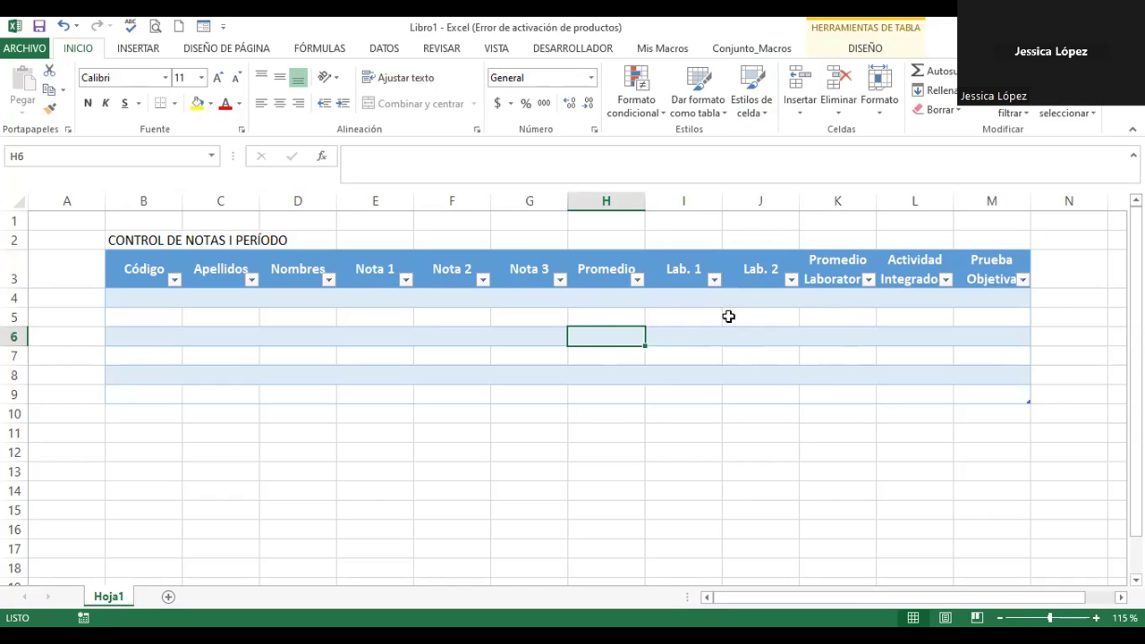
pyautogui.click(390, 50)
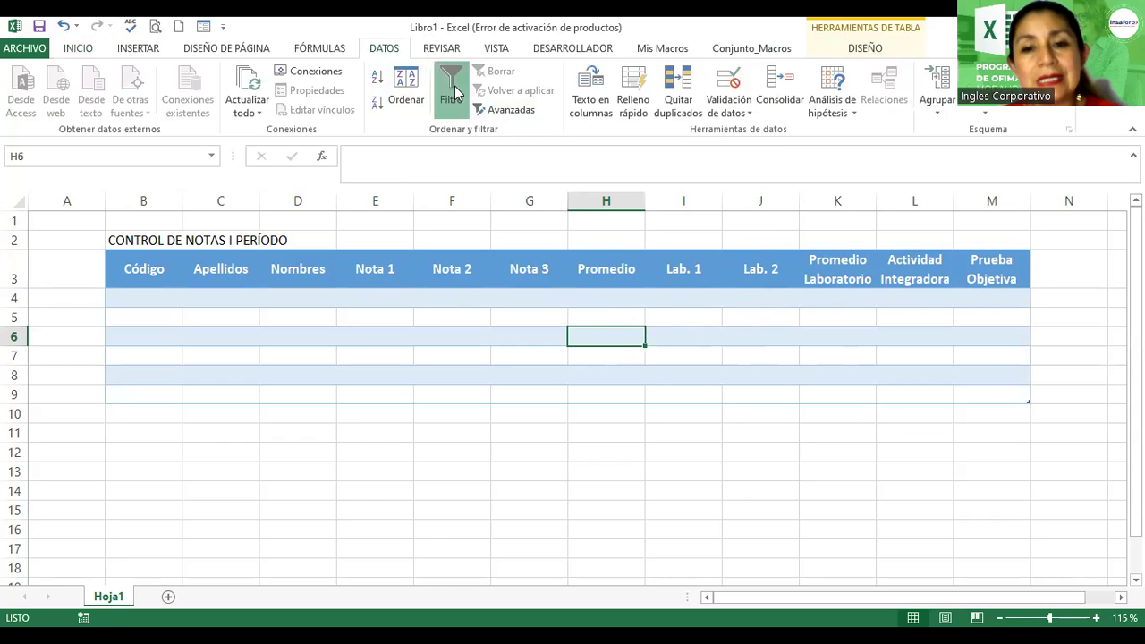
pyautogui.click(865, 48)
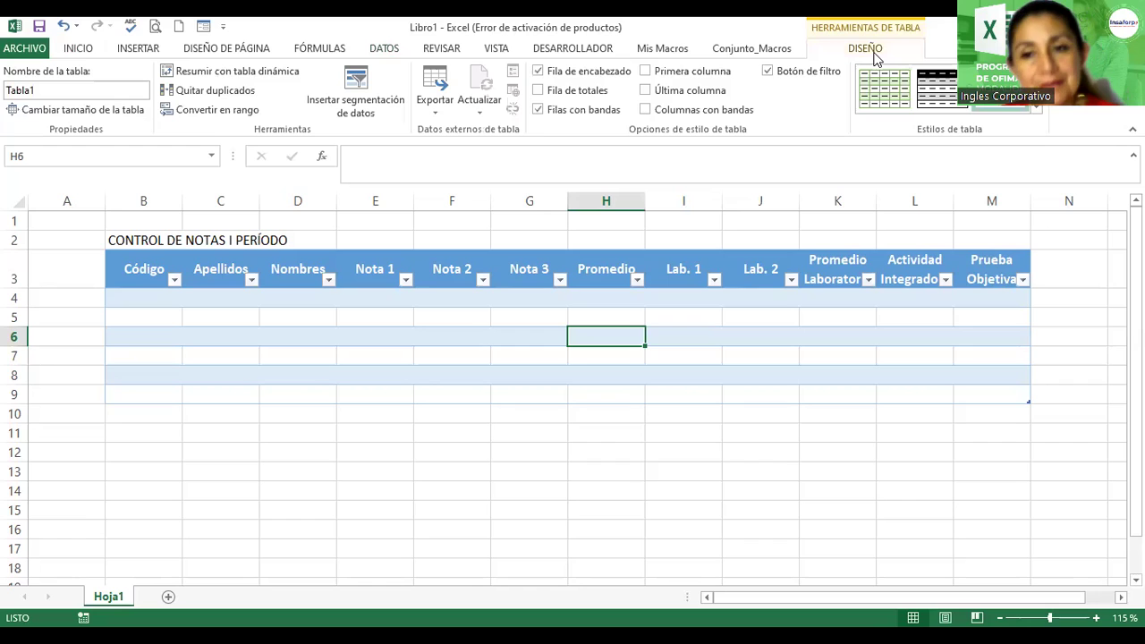
pyautogui.click(767, 72)
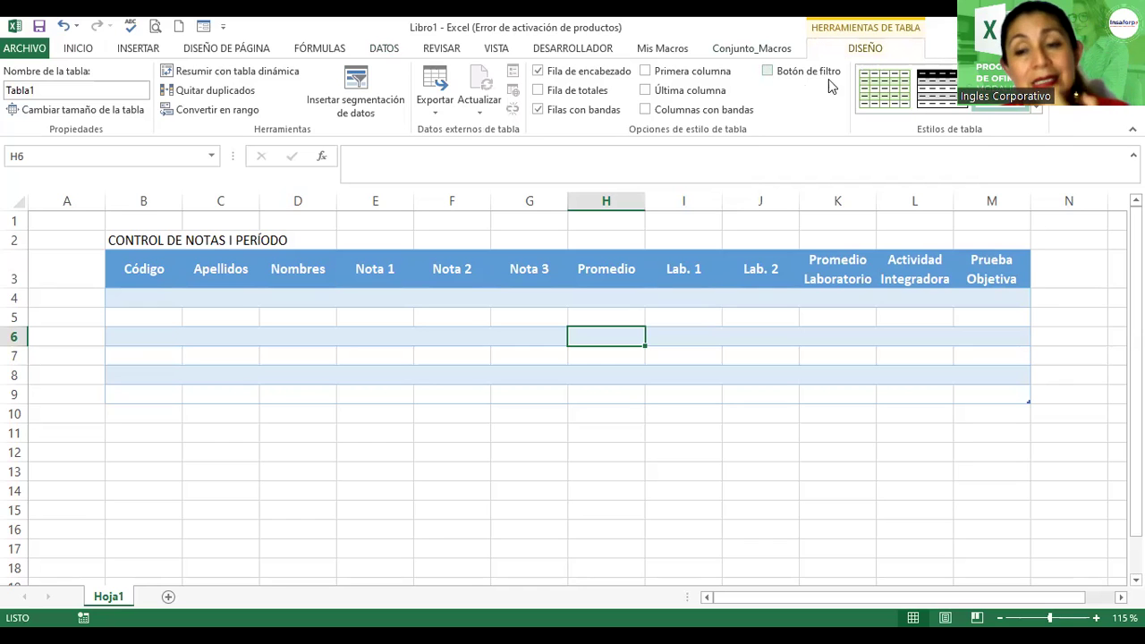
pyautogui.click(773, 72)
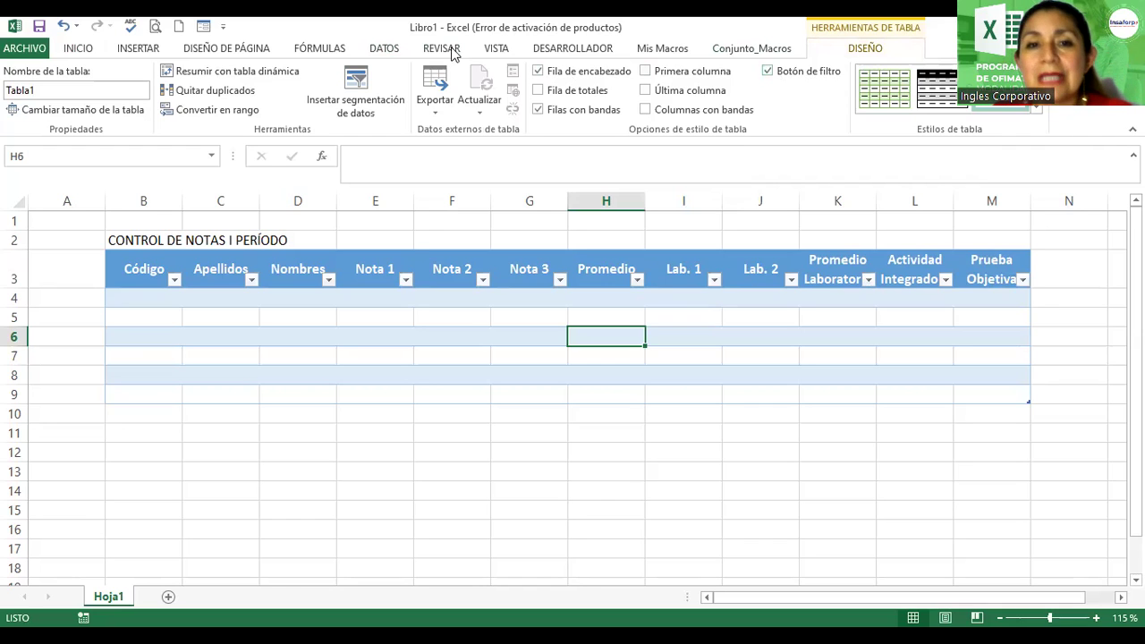
pyautogui.click(383, 52)
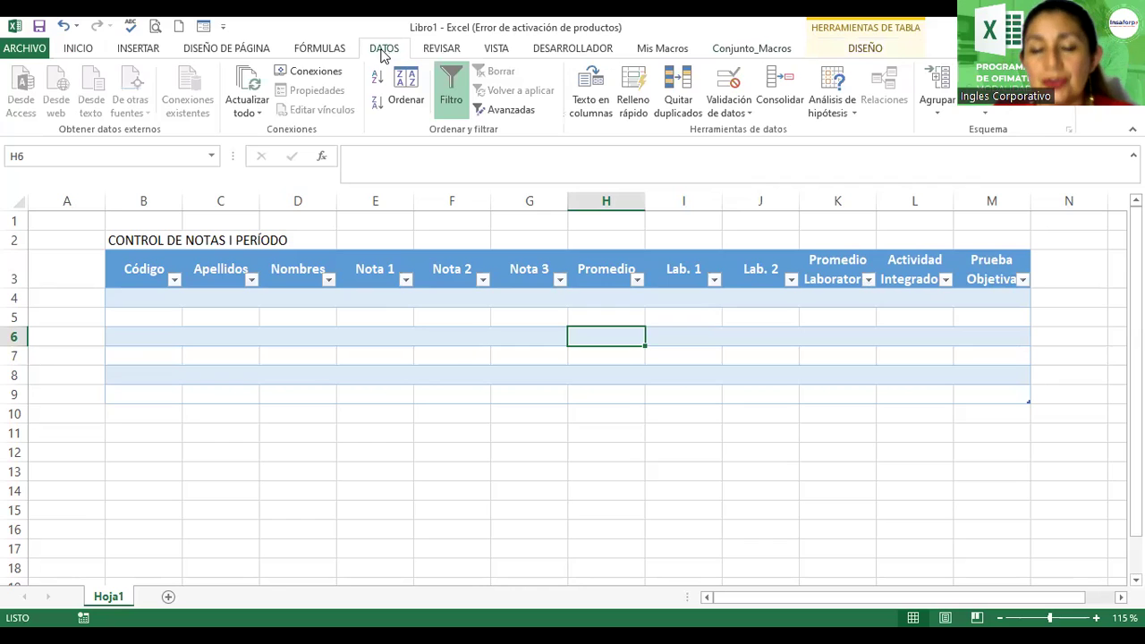
pyautogui.click(452, 87)
pyautogui.click(452, 87)
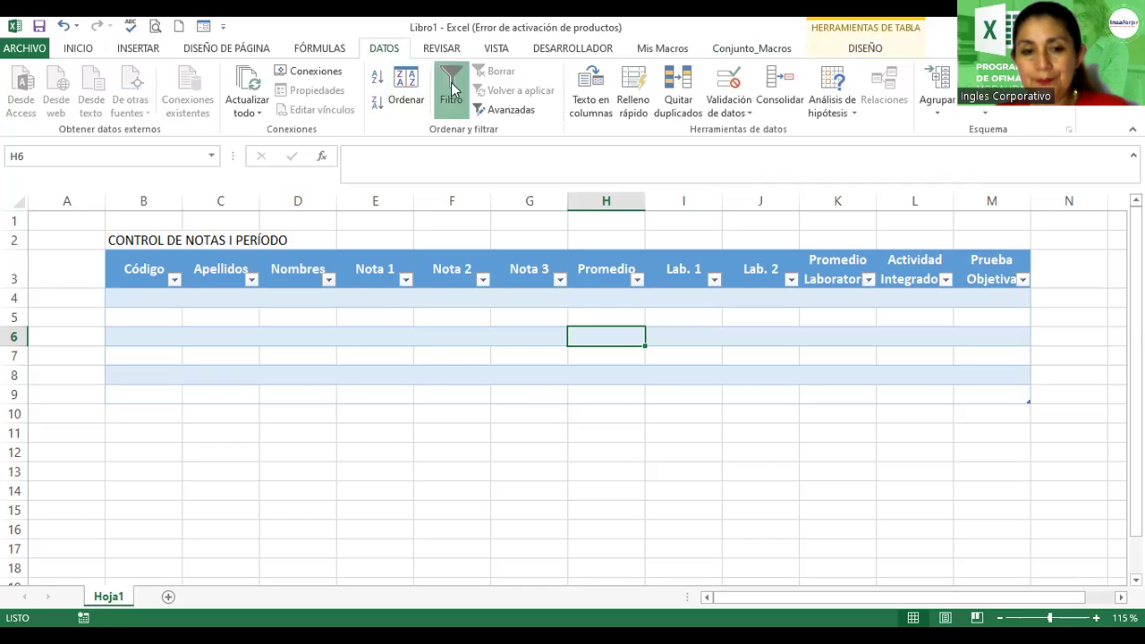
pyautogui.click(452, 87)
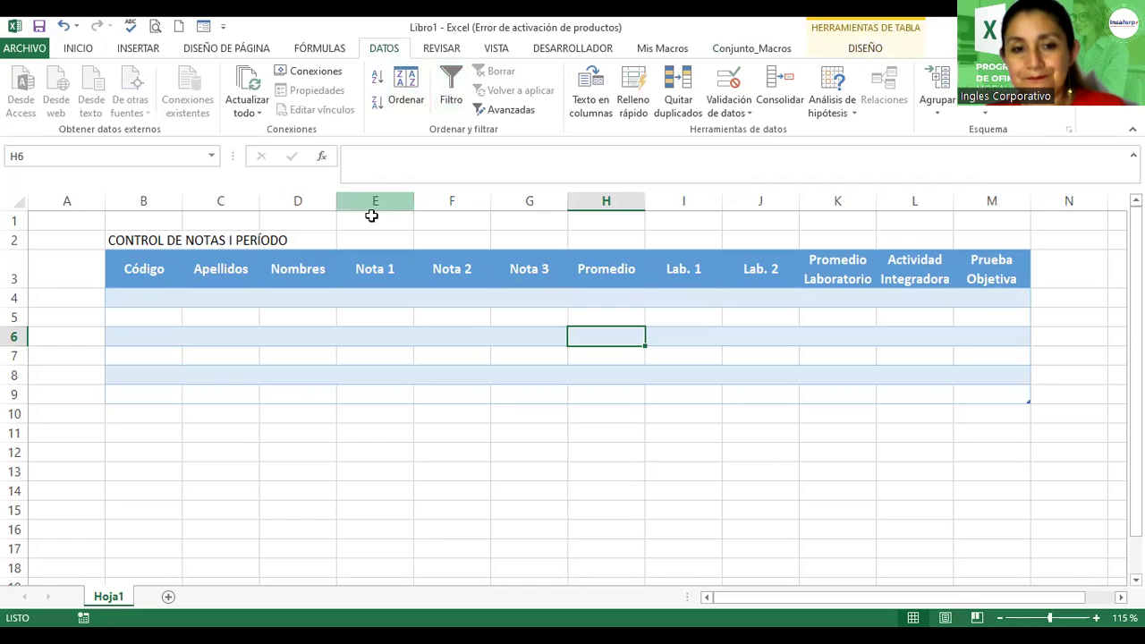
pyautogui.click(501, 289)
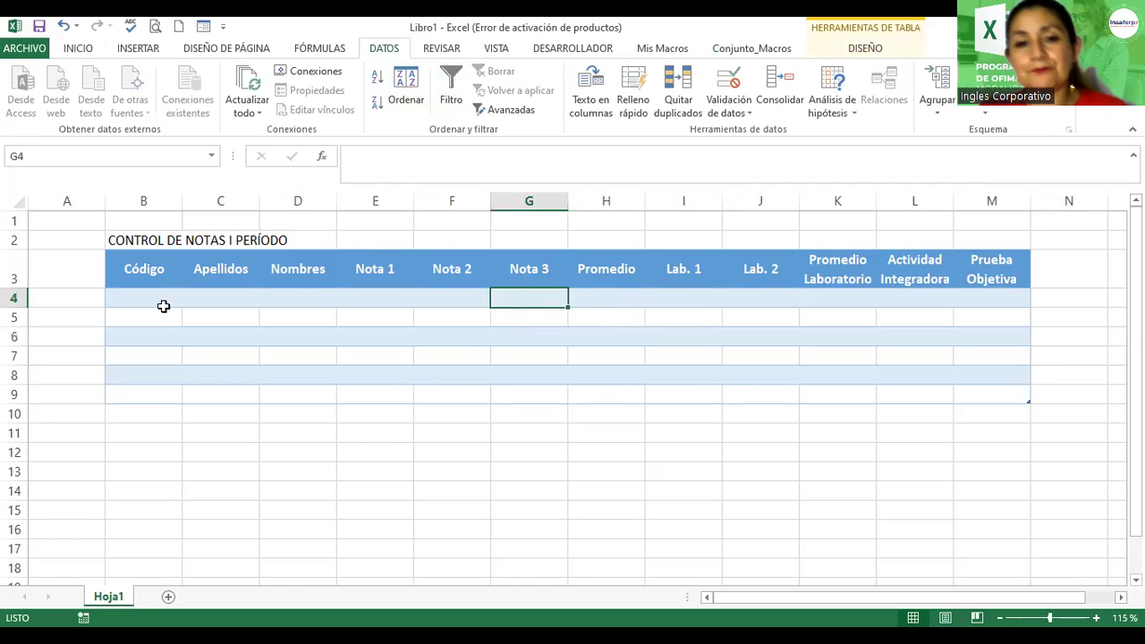
pyautogui.click(577, 294)
pyautogui.click(149, 300)
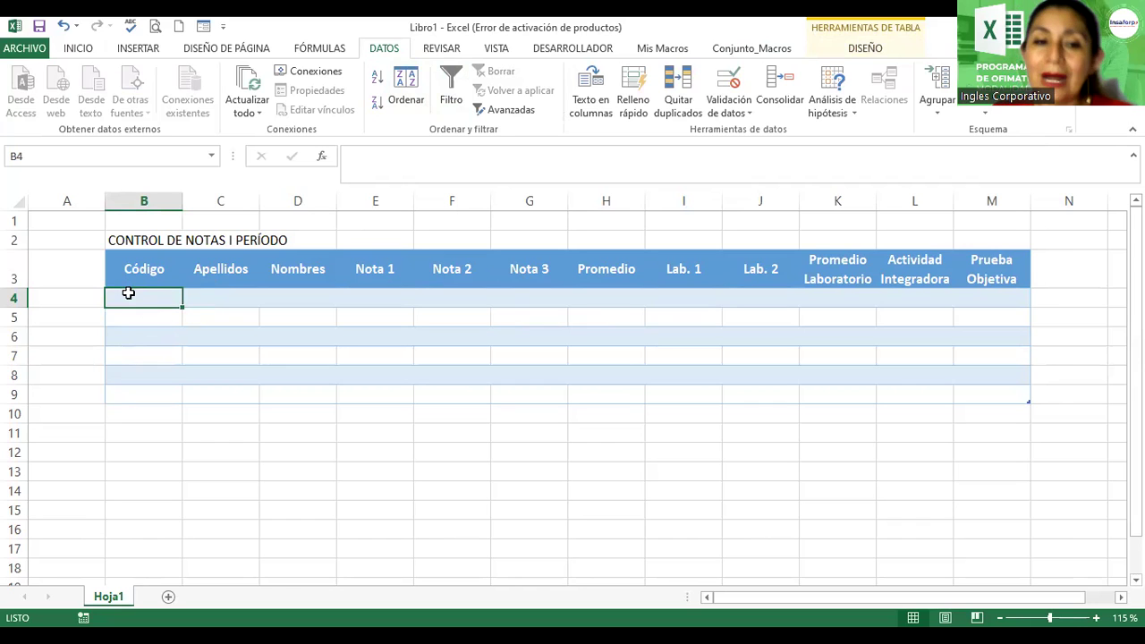
# - Open the Validación de datos dialog for the Código cells B4:B9
pyautogui.moveTo(131, 296)
pyautogui.mouseDown()
pyautogui.moveTo(135, 382)
pyautogui.moveTo(153, 322)
pyautogui.moveTo(140, 396)
pyautogui.moveTo(161, 312)
pyautogui.moveTo(155, 396)
pyautogui.mouseUp()
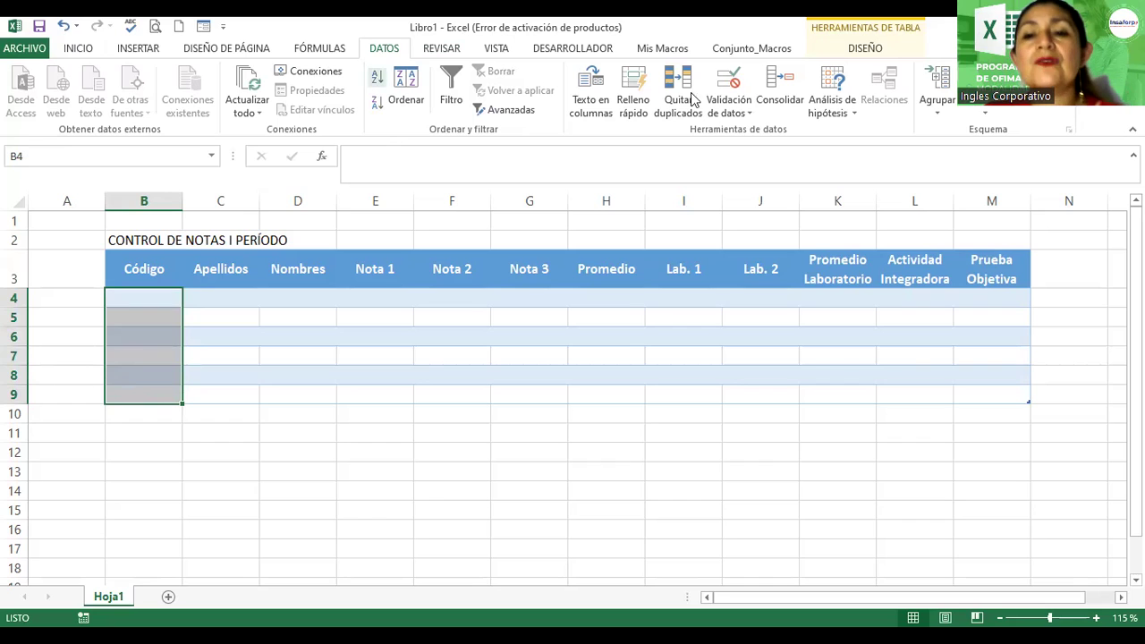
pyautogui.click(736, 104)
pyautogui.click(734, 133)
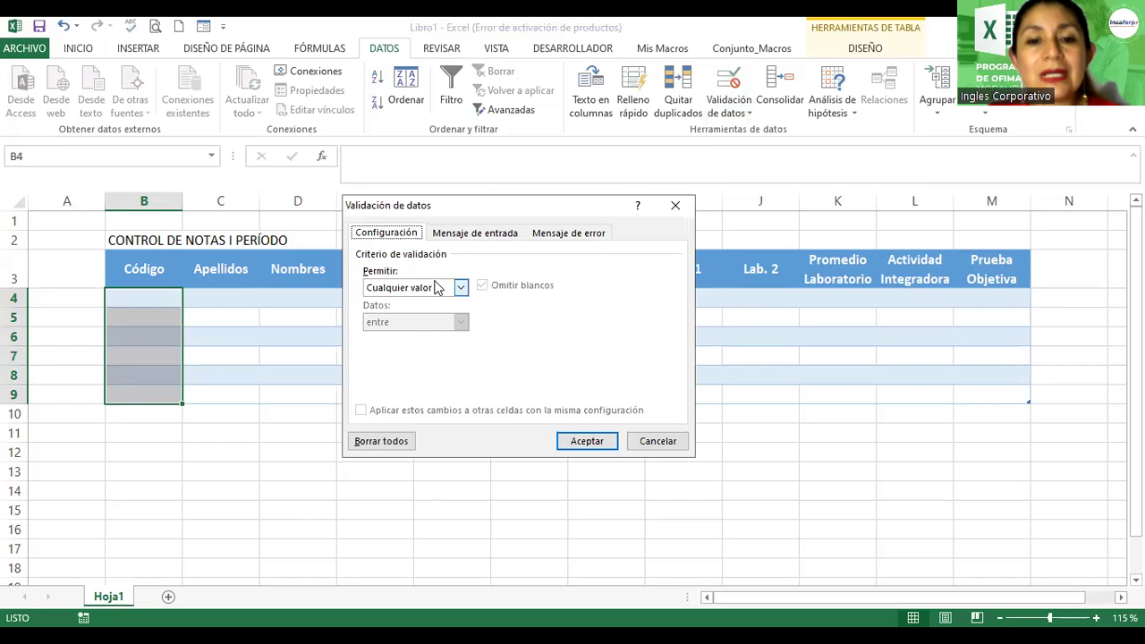
# - Choose a Personalizada rule and start the formula =contar.si( over range B4:B10
pyautogui.click(447, 287)
pyautogui.click(415, 379)
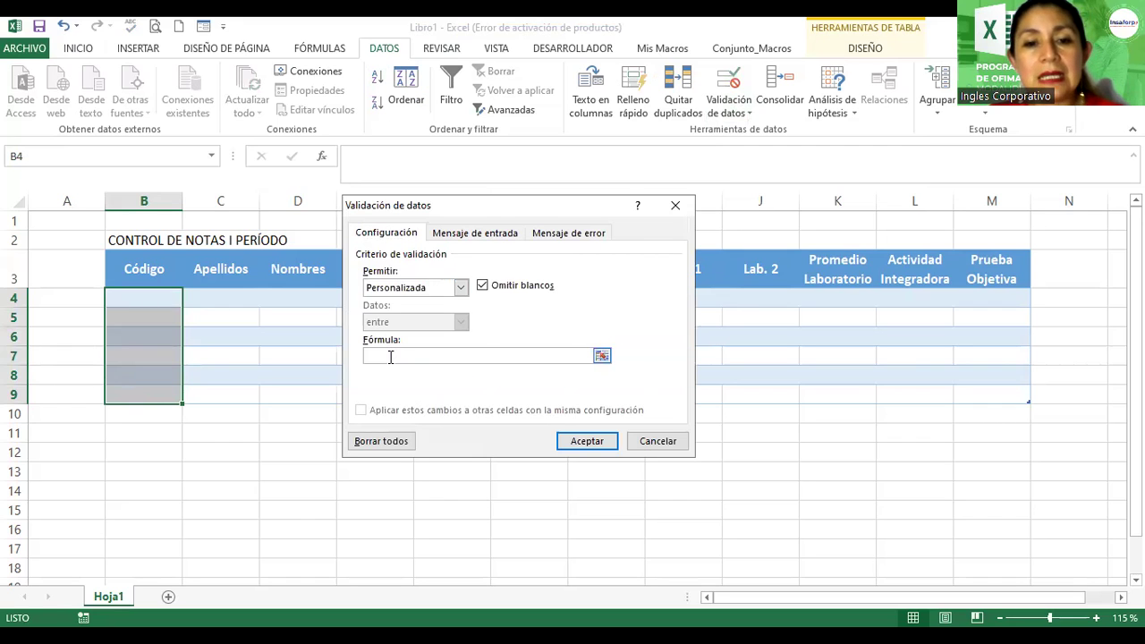
pyautogui.click(391, 356)
pyautogui.write('=contar')
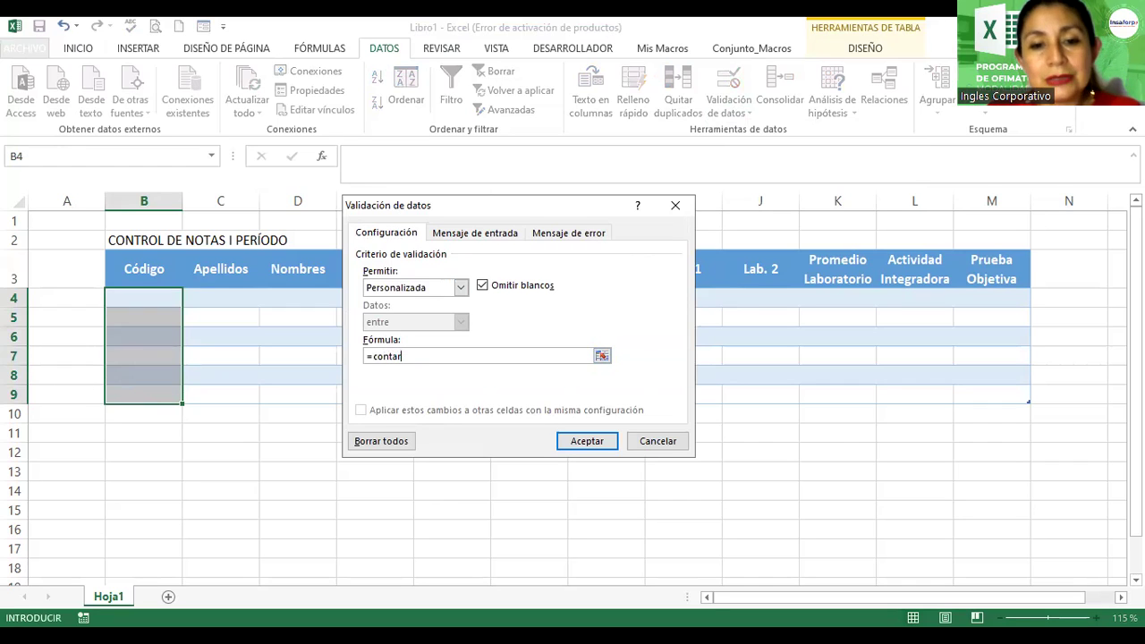
pyautogui.write('.si(')
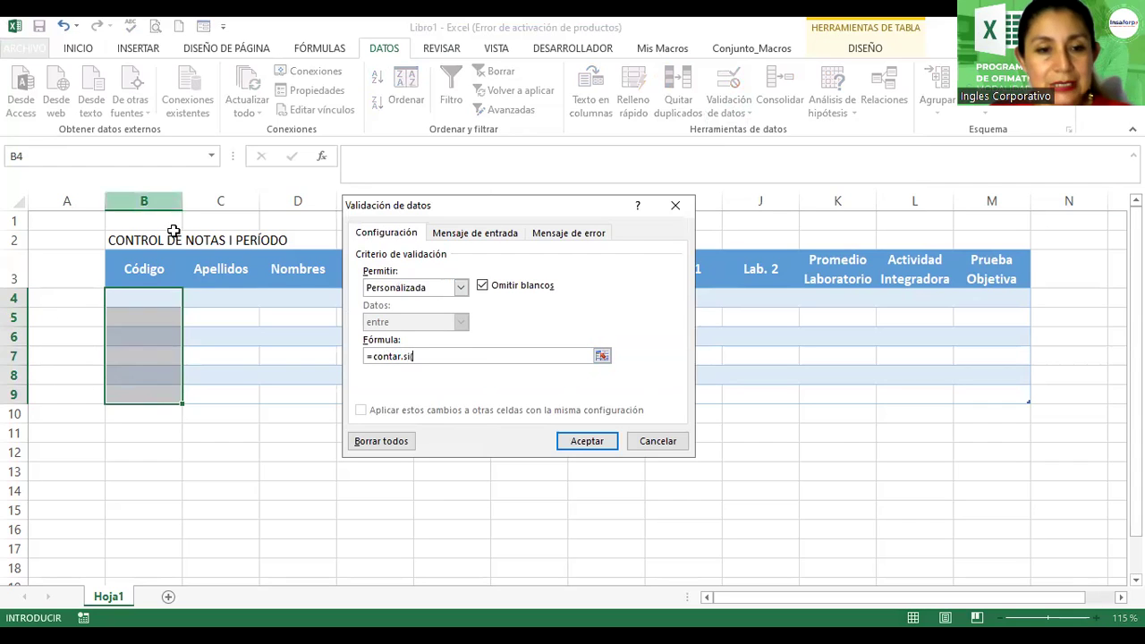
pyautogui.click(166, 303)
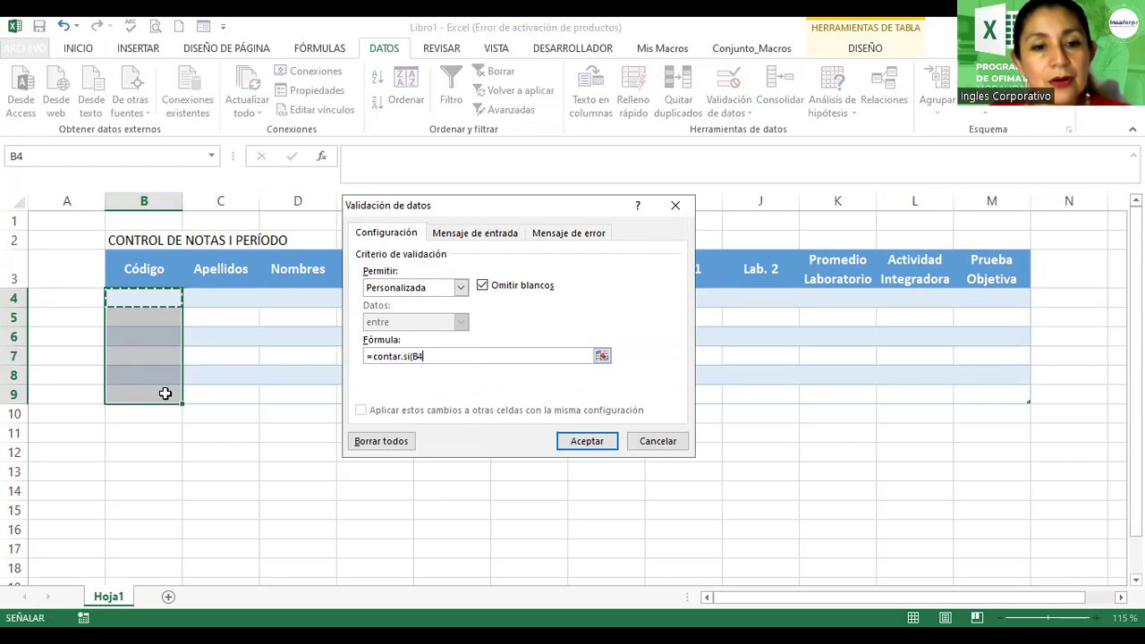
pyautogui.moveTo(166, 306); pyautogui.dragTo(166, 415)
# - Make the range absolute and complete the formula as =contar.si($B$4:$B$10;B4)=1
pyautogui.click(412, 357)
pyautogui.press('F4')
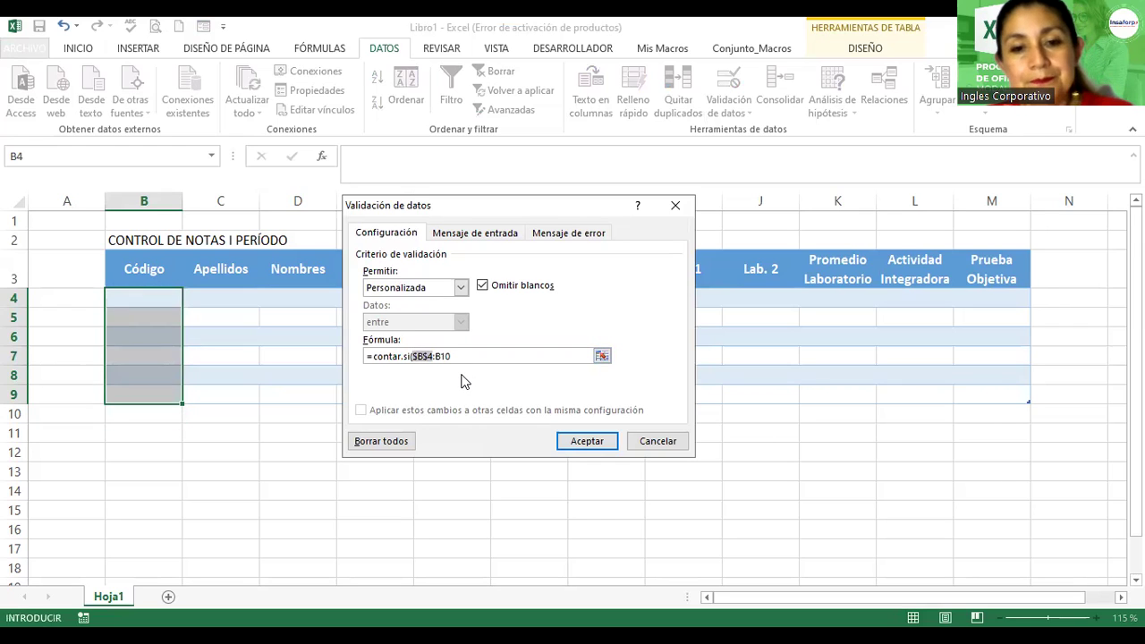
pyautogui.click(442, 357)
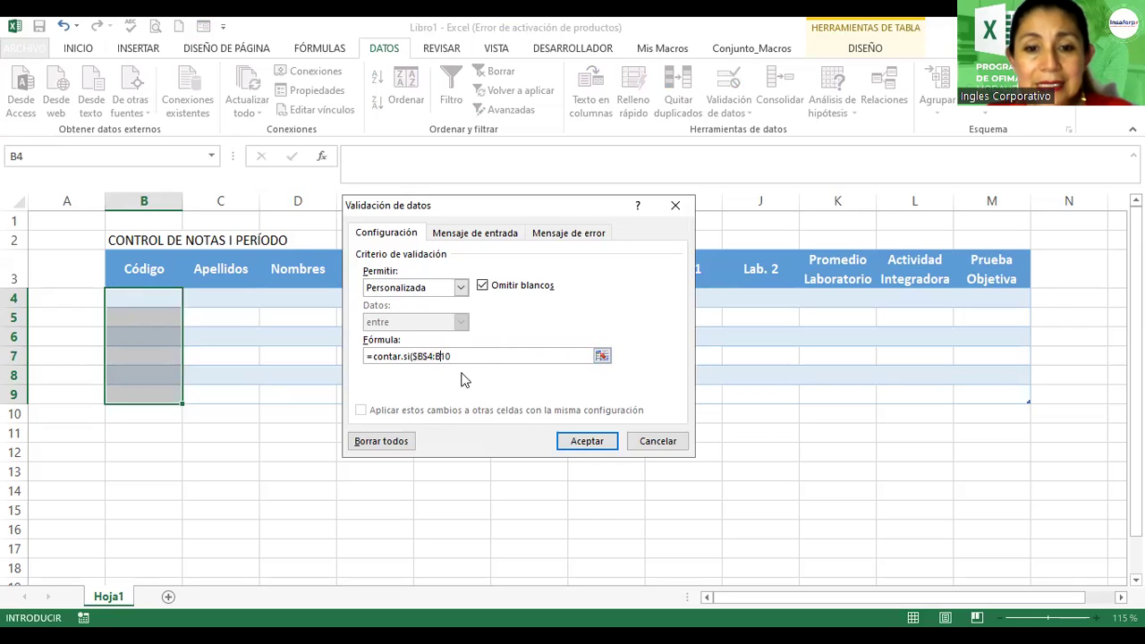
pyautogui.press('F4')
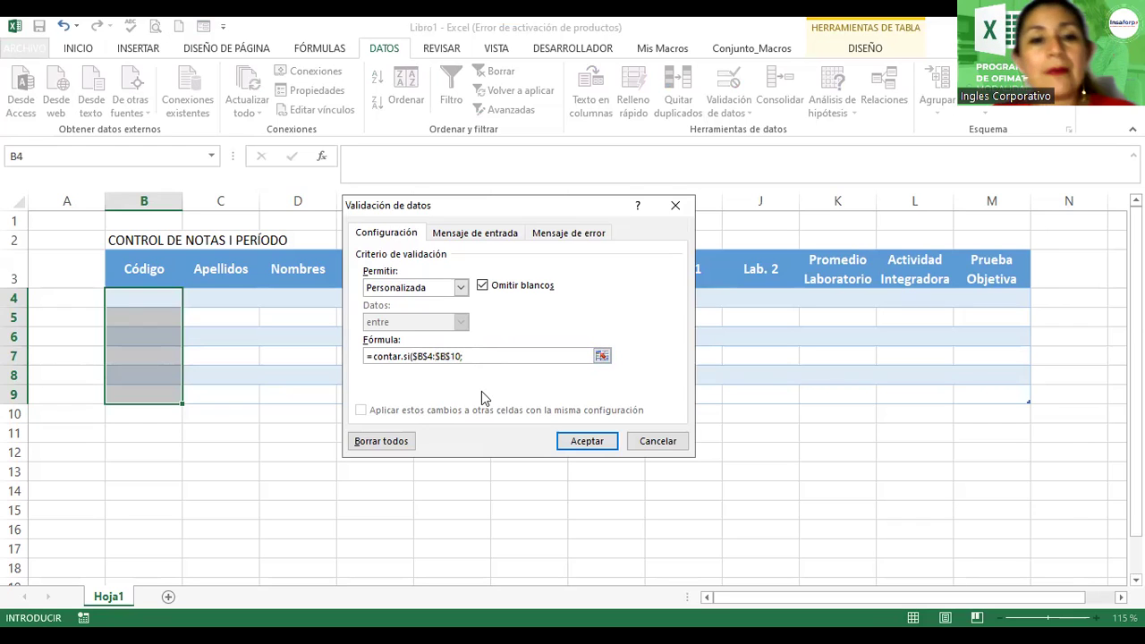
pyautogui.write(';')
pyautogui.click(134, 302)
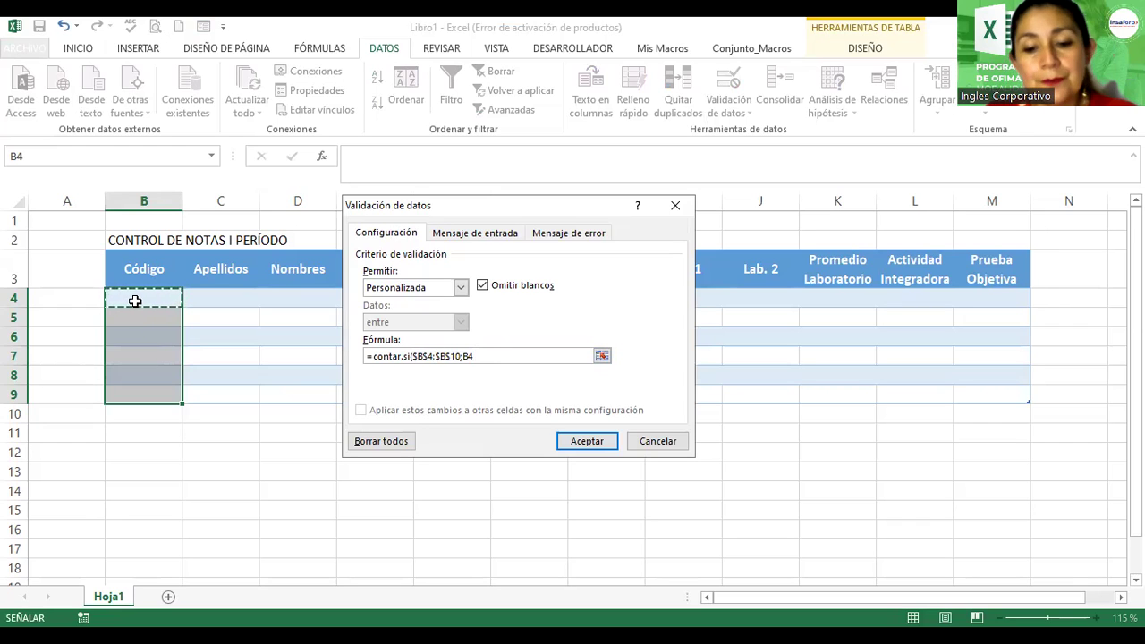
pyautogui.write(')=')
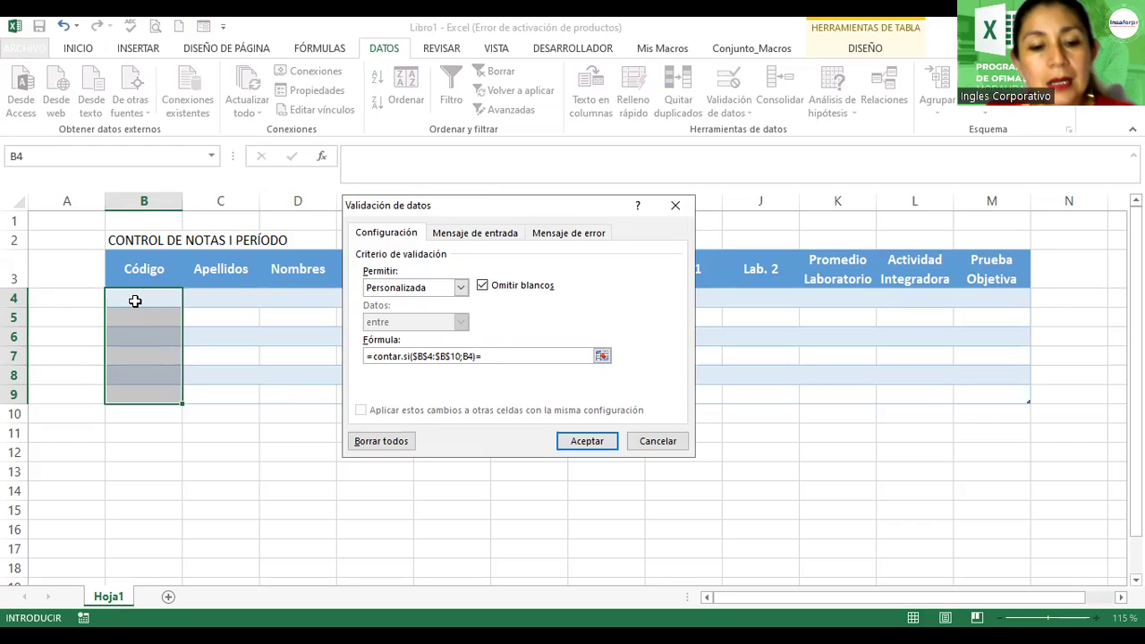
pyautogui.write('1')
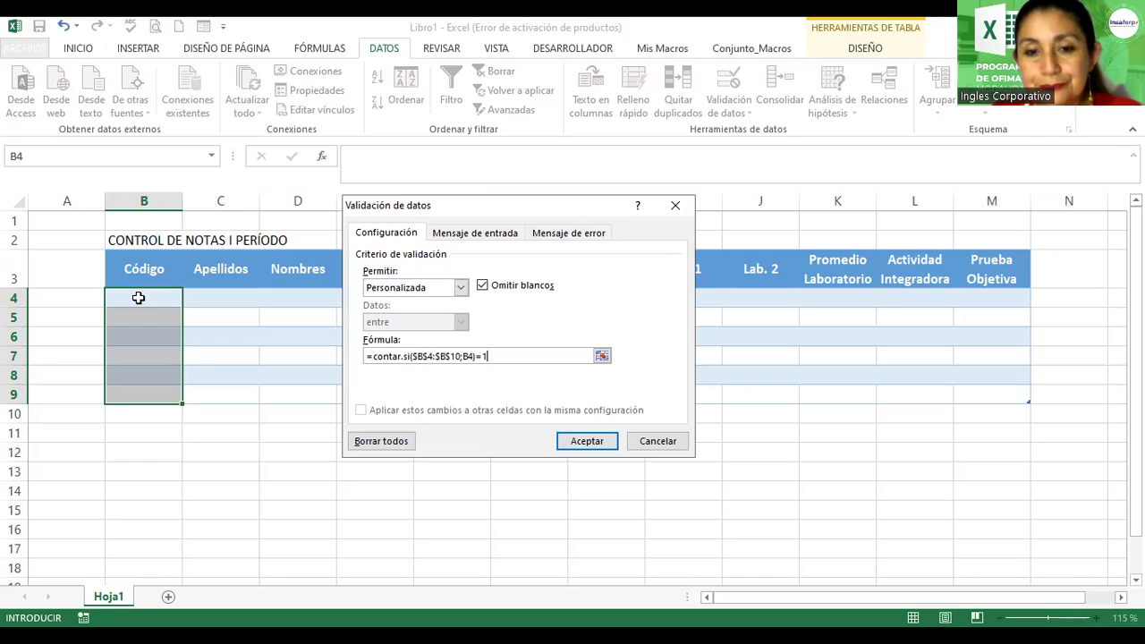
pyautogui.click(571, 443)
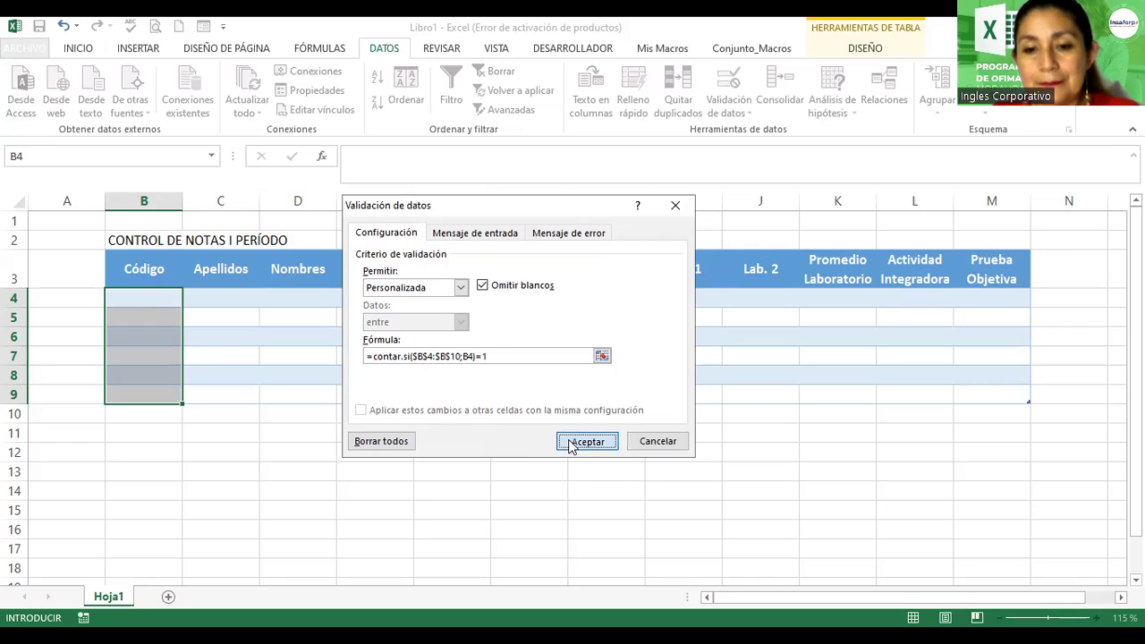
# - Apply the no-repeat rule, enter code 1020 in B4, and cancel the rejected duplicate 1020
pyautogui.click(143, 299)
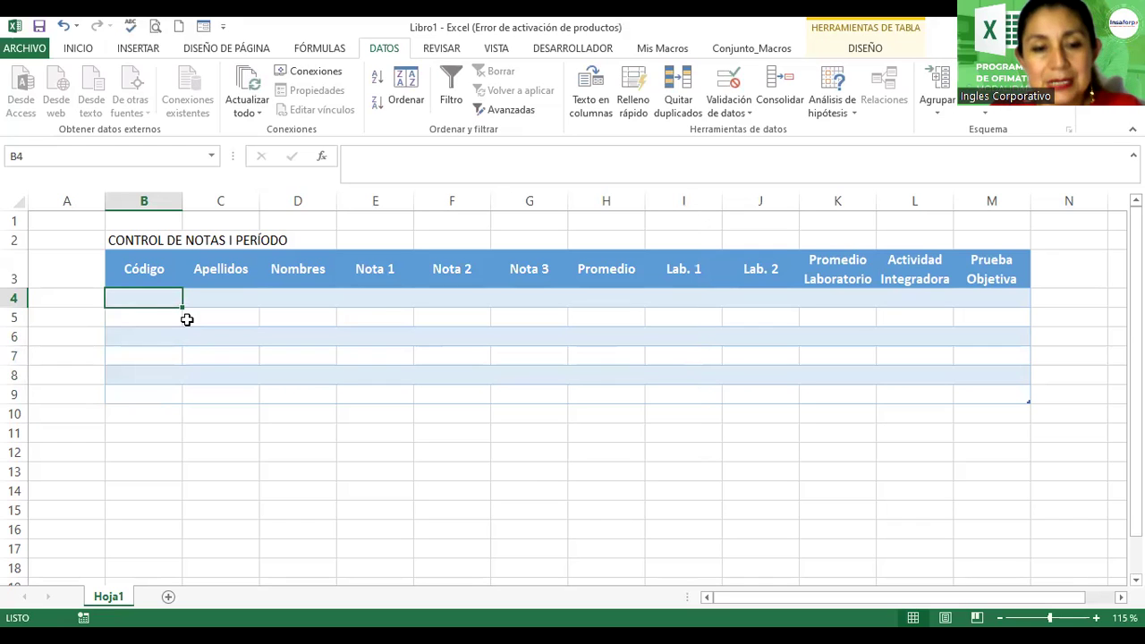
pyautogui.write('1020')
pyautogui.press('Return')
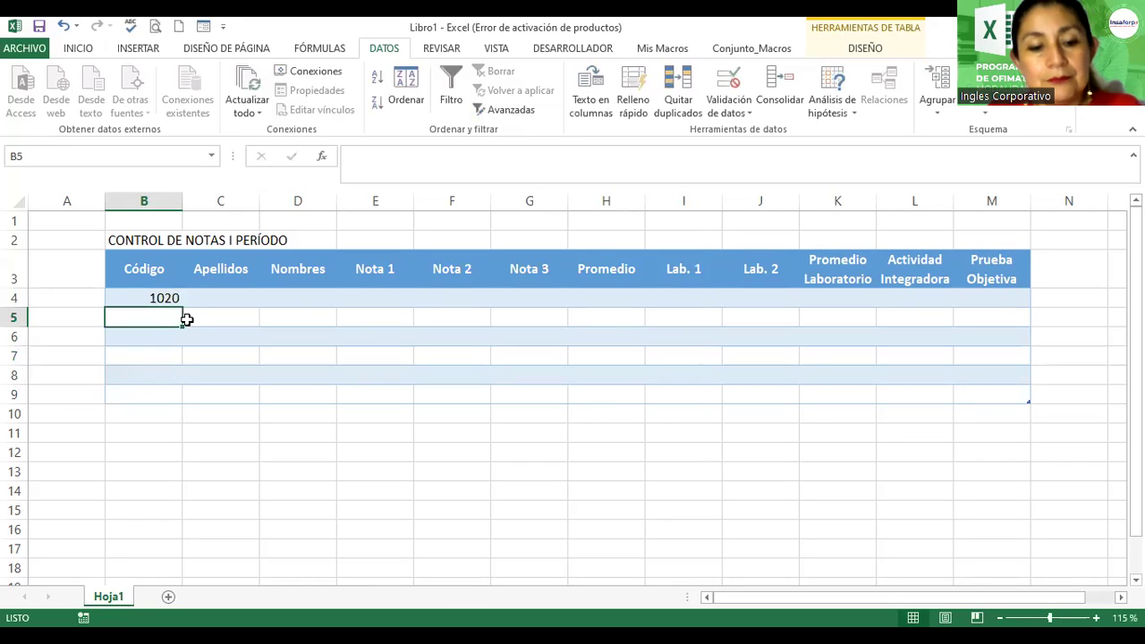
pyautogui.write('1020')
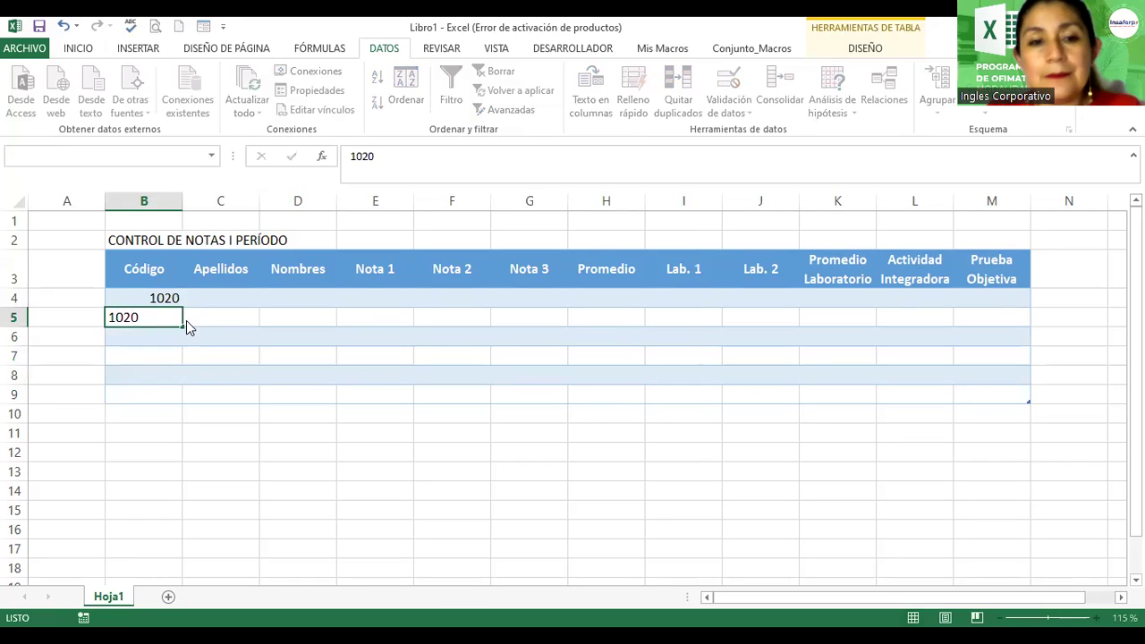
pyautogui.press('Return')
pyautogui.press('Tab')
pyautogui.press('Return')
# - Enter codes 1023, 1085 and 1079 in B5:B7
pyautogui.write('1023')
pyautogui.press('Return')
pyautogui.write('1085')
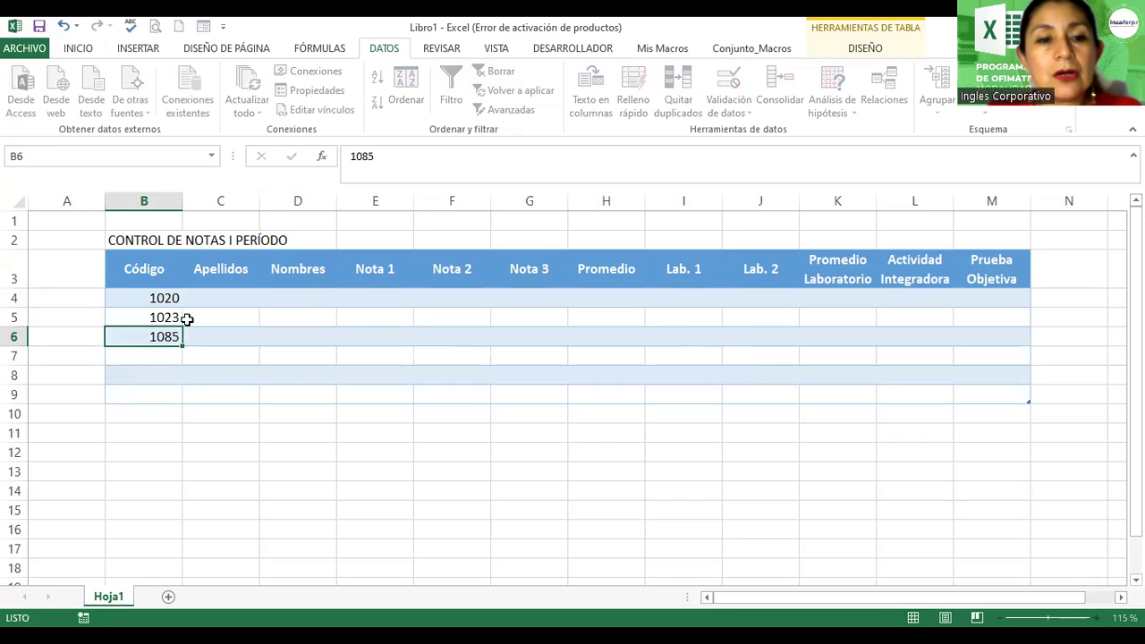
pyautogui.press('Return')
pyautogui.write('10')
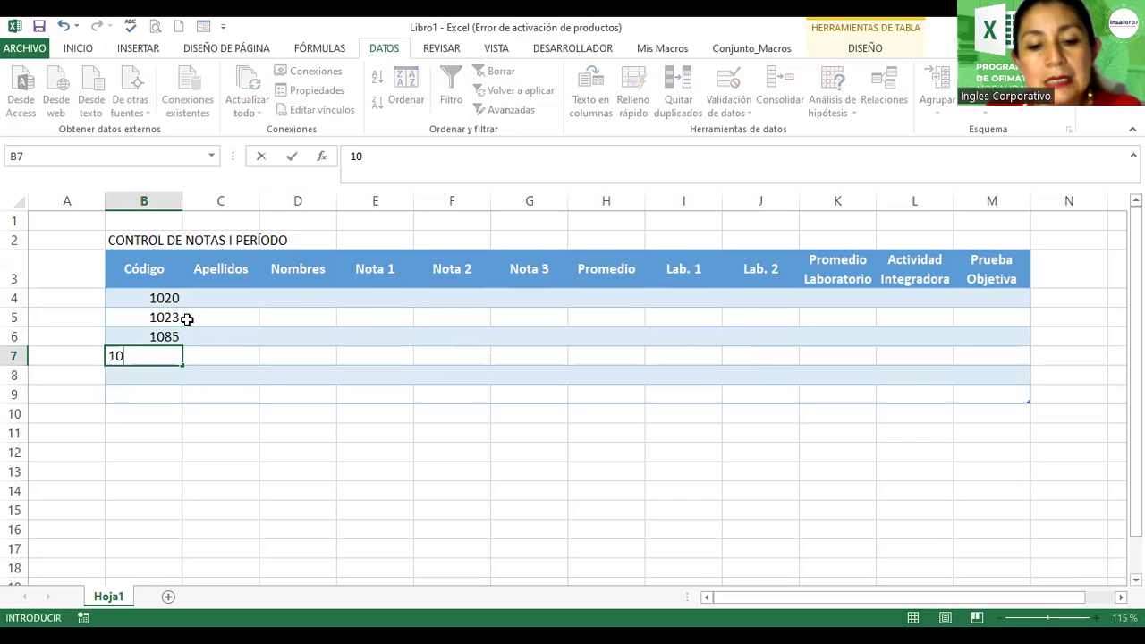
pyautogui.write('79')
pyautogui.press('Return')
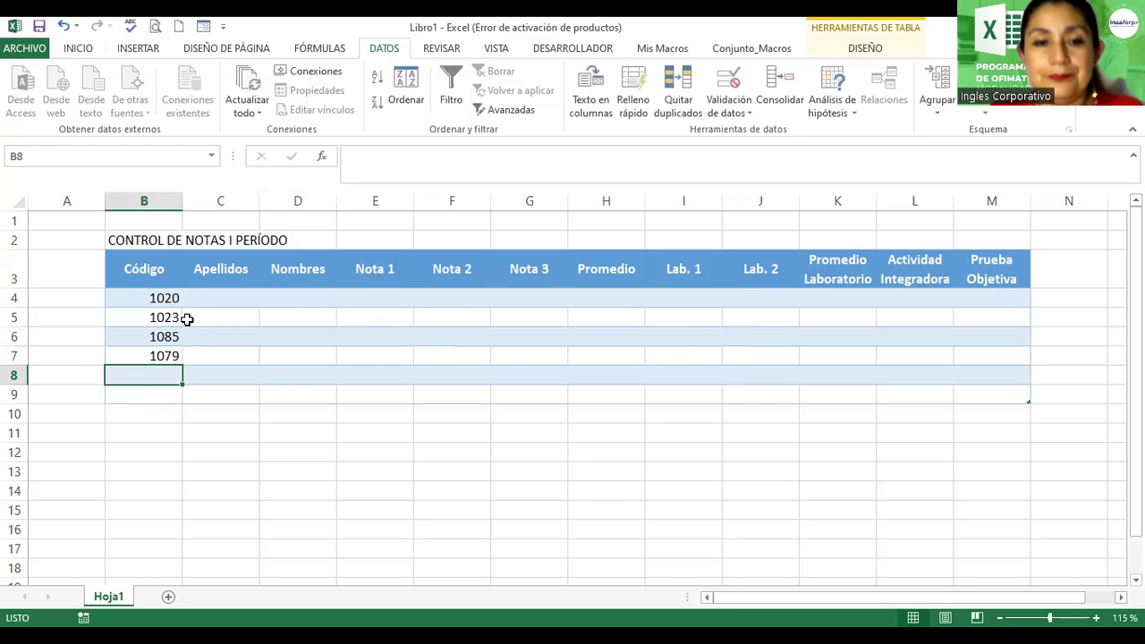
# - Type the first student's surnames into C4
pyautogui.click(197, 296)
pyautogui.scroll(1, 335, 355)
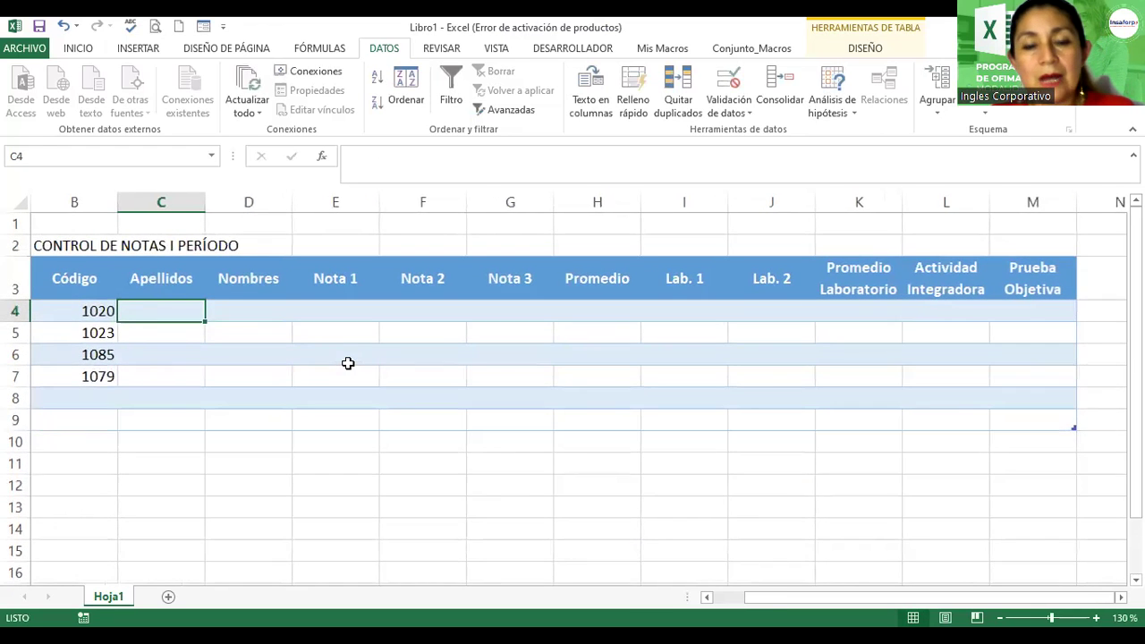
pyautogui.scroll(1, 348, 363)
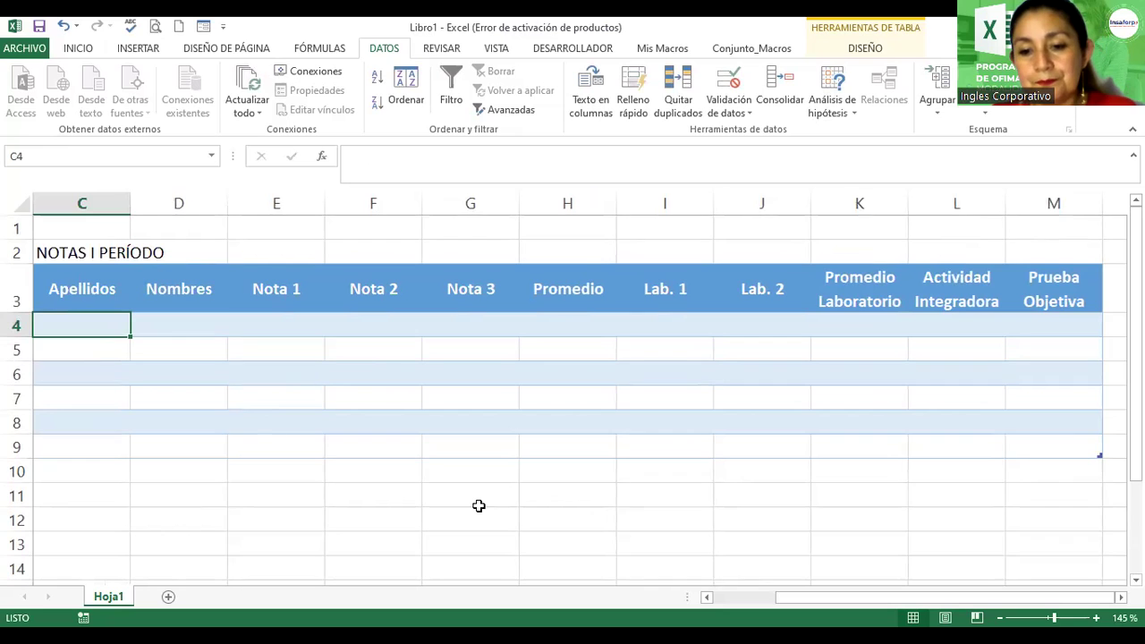
pyautogui.hscroll(-1, 153, 340)
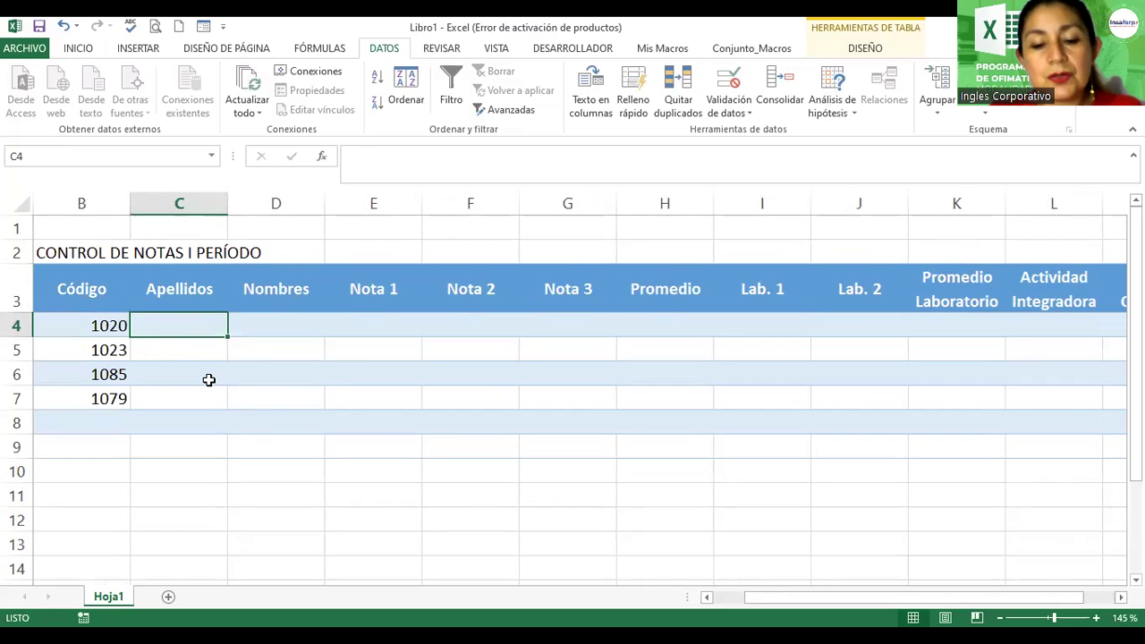
pyautogui.write('Campos')
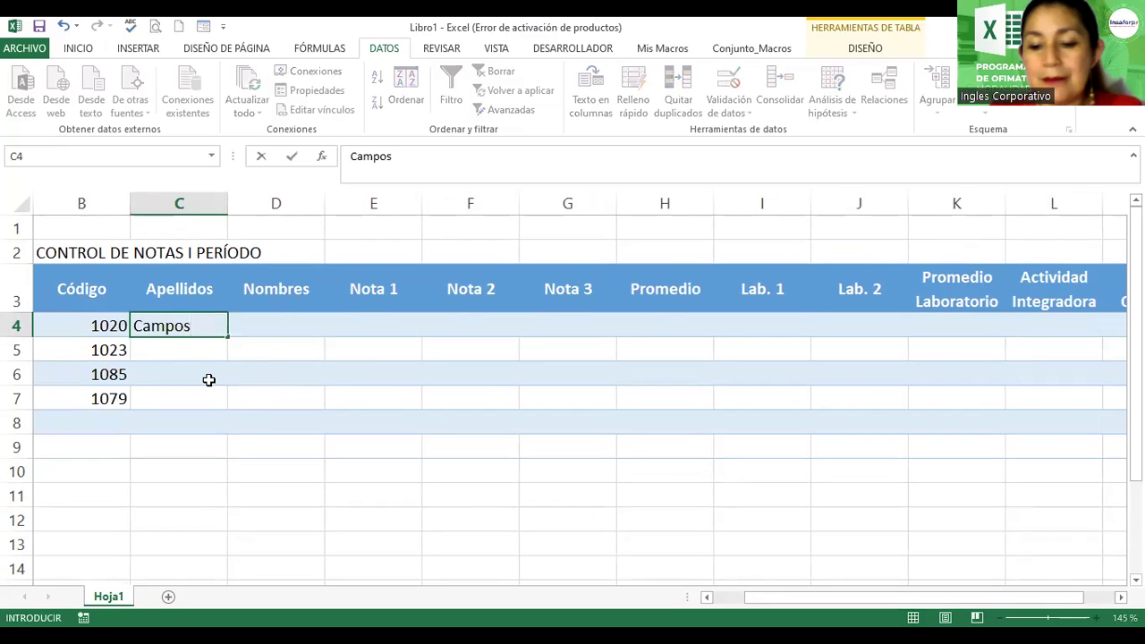
pyautogui.write(' Hernan')
pyautogui.press('BackSpace')
pyautogui.press('BackSpace')
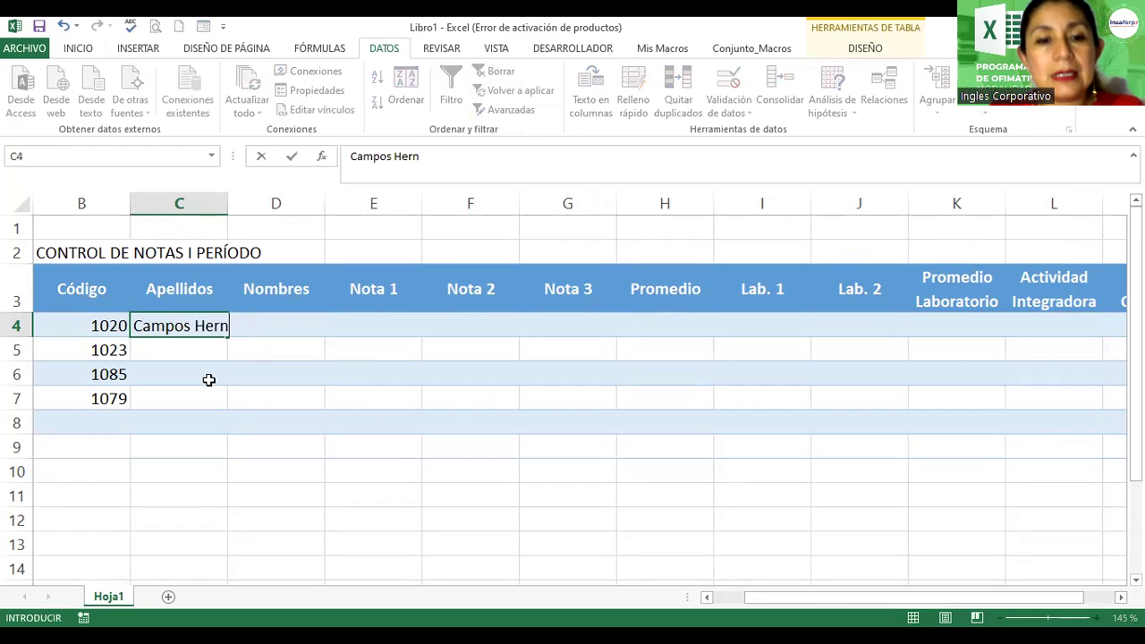
pyautogui.write('án')
pyautogui.press('BackSpace')
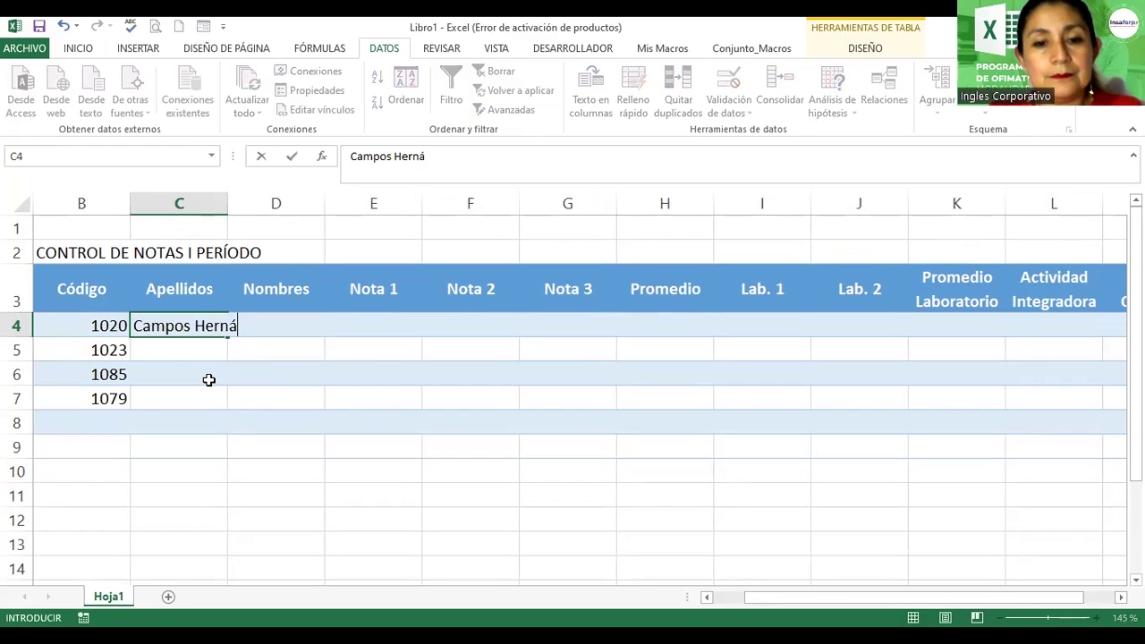
pyautogui.write('ndez')
pyautogui.press('Tab')
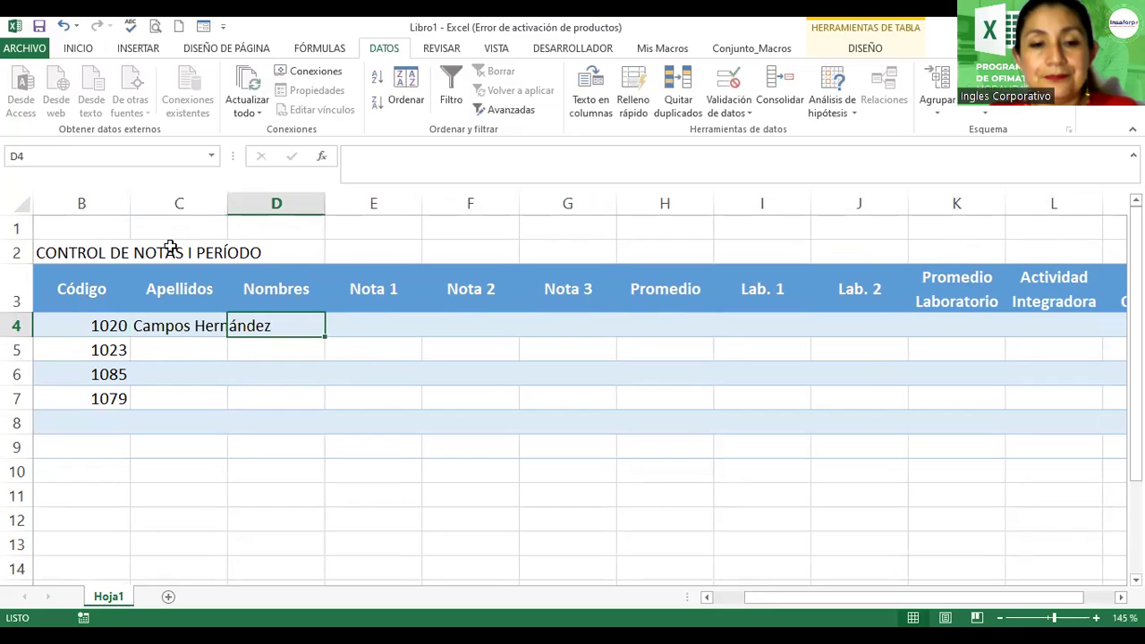
# - Widen column C for the surnames and review the no-duplicates validation on B4:B8
pyautogui.moveTo(226, 202)
pyautogui.mouseDown()
pyautogui.moveTo(313, 202)
pyautogui.moveTo(289, 202)
pyautogui.mouseUp()
pyautogui.moveTo(93, 322); pyautogui.dragTo(86, 428)
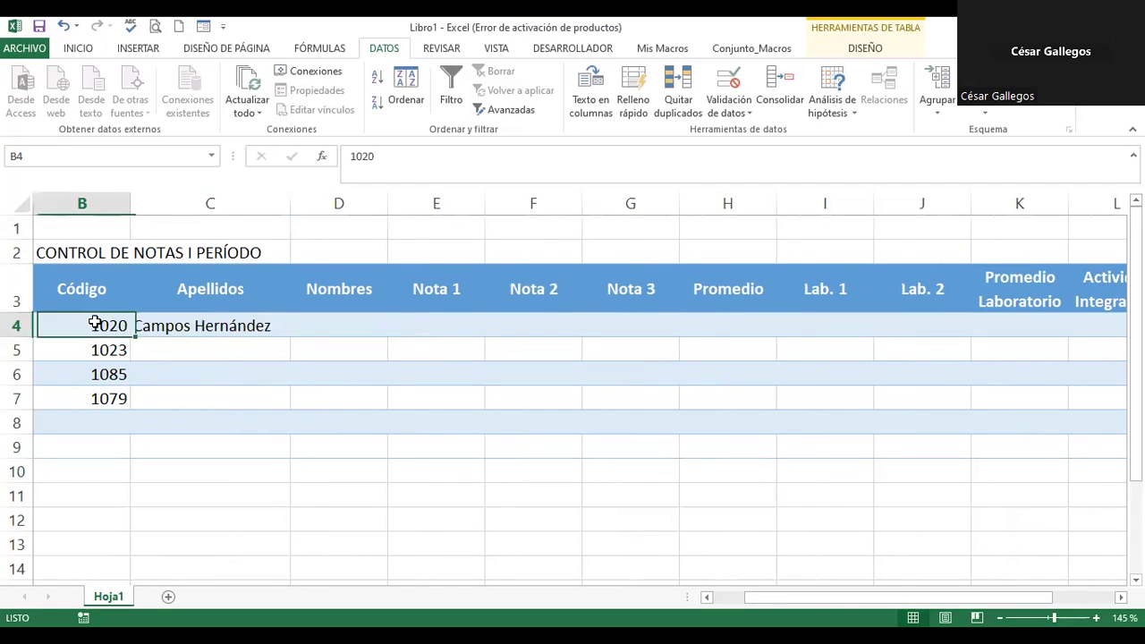
pyautogui.click(729, 105)
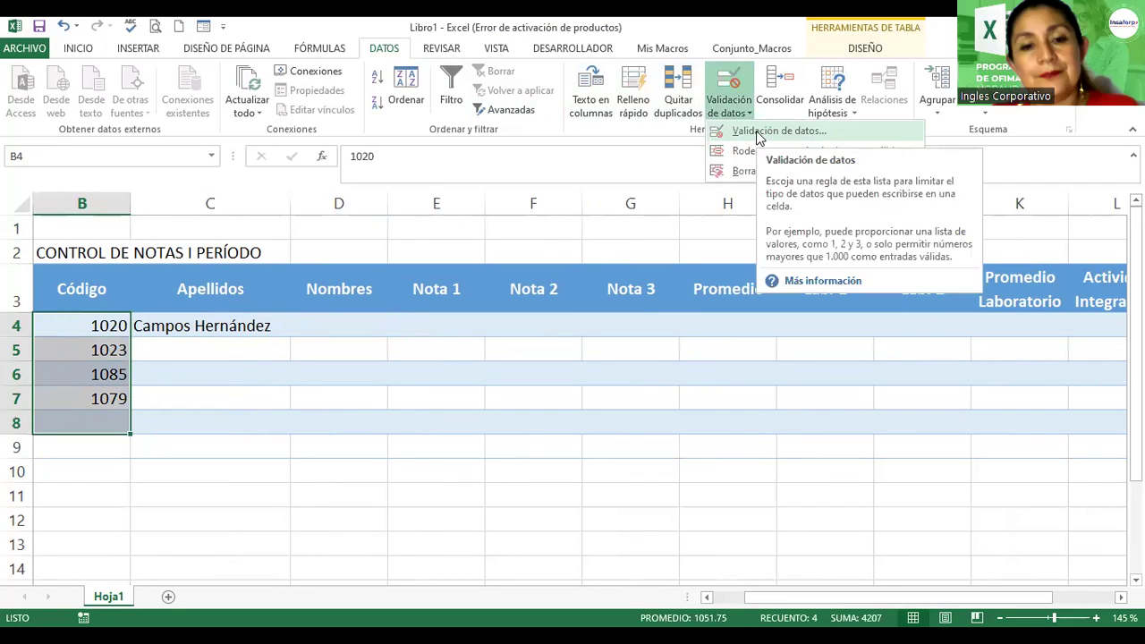
pyautogui.click(758, 134)
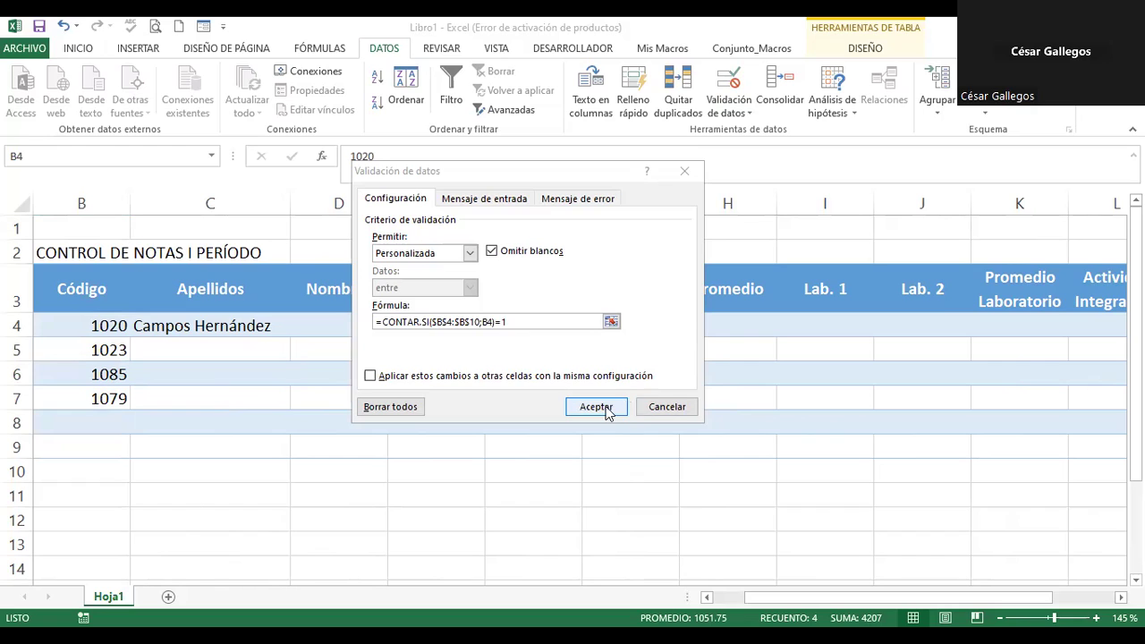
pyautogui.press('Return')
pyautogui.press('Right')
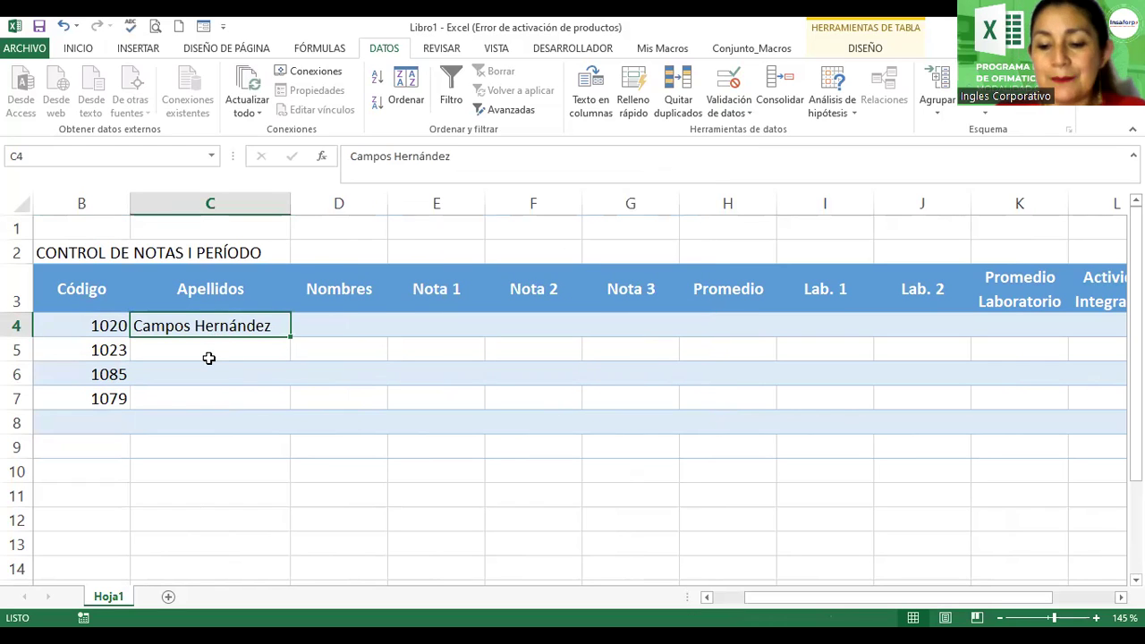
# - Enter the first student's first name, then the second student's surname and first name
pyautogui.press('Right')
pyautogui.write('Camila')
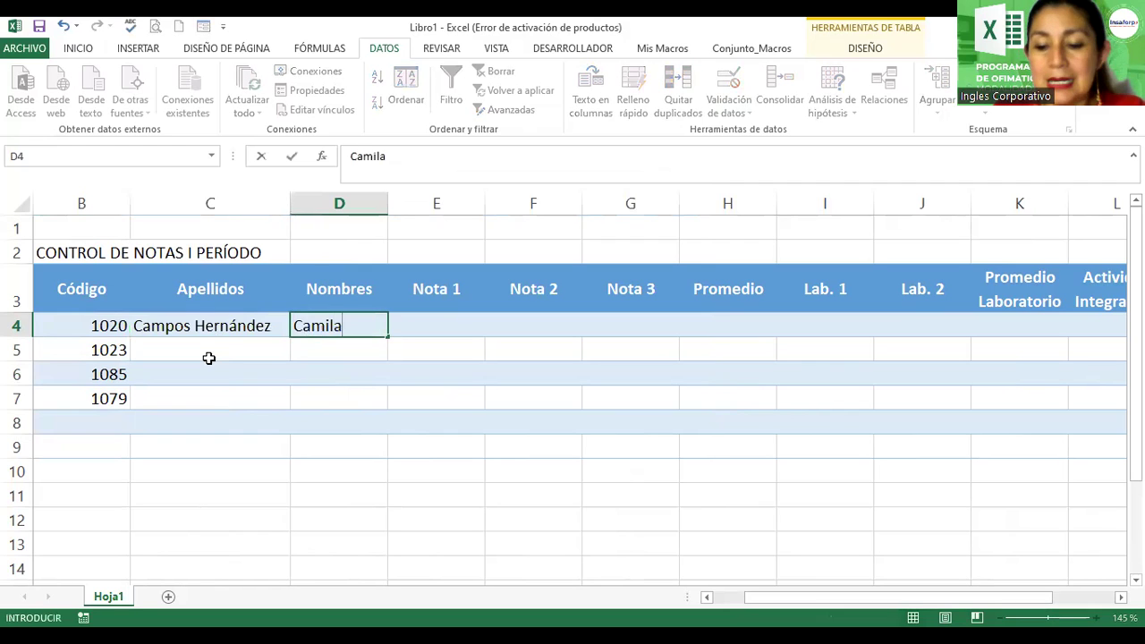
pyautogui.press('Return')
pyautogui.click(208, 358)
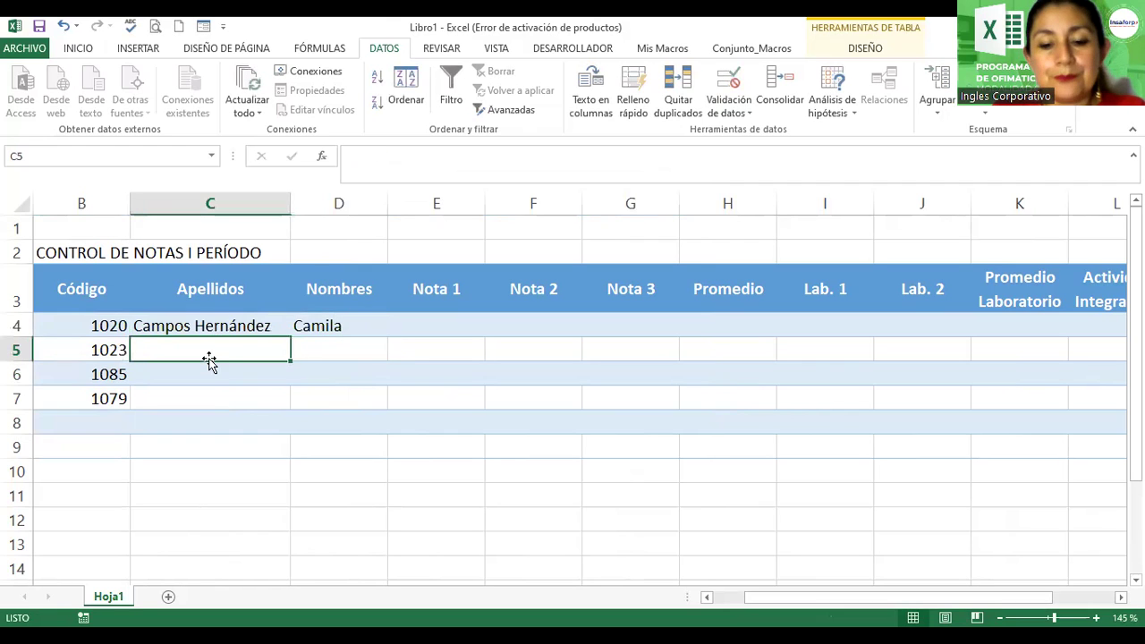
pyautogui.write('López')
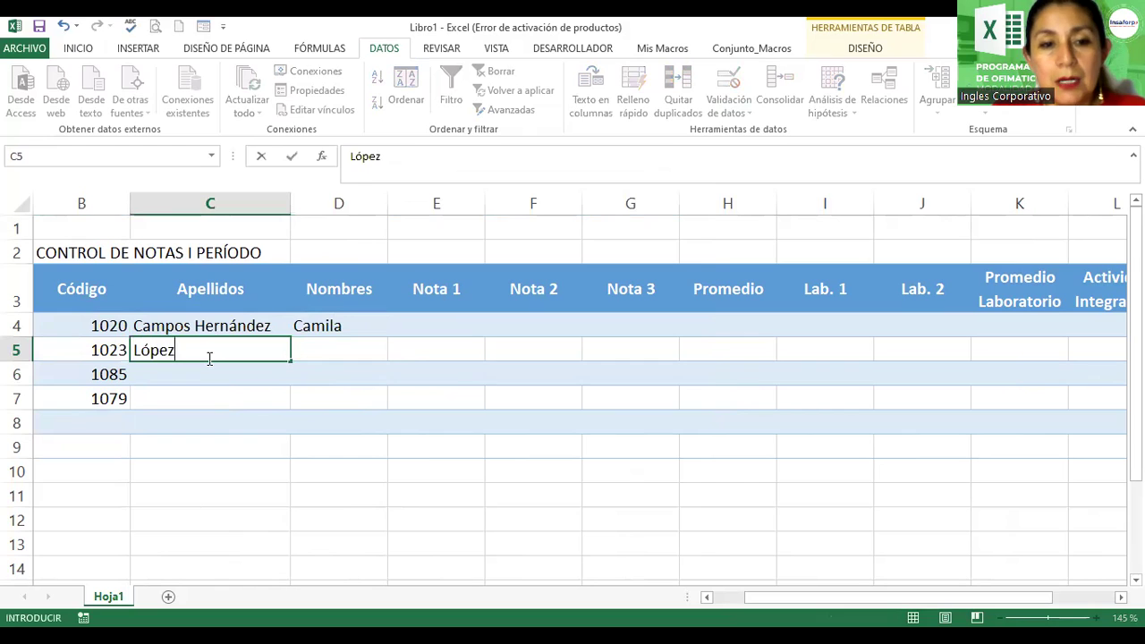
pyautogui.press('Tab')
pyautogui.write('Daniel')
pyautogui.press('Return')
pyautogui.press('Left')
pyautogui.press('Left')
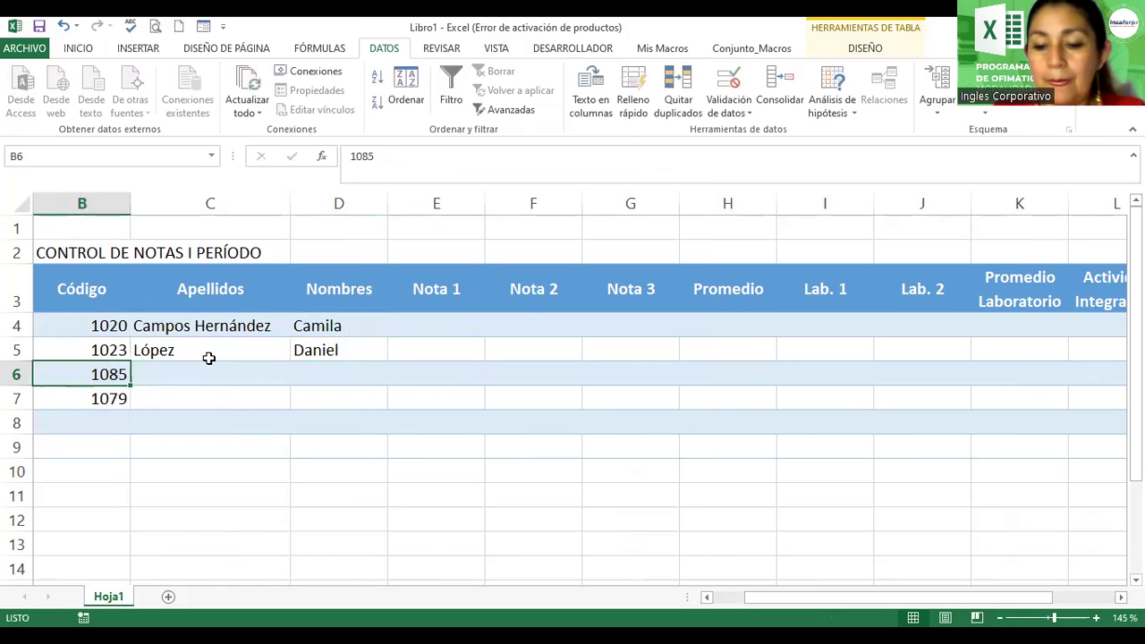
pyautogui.press('Right')
# - Enter surnames and first names for the third and fourth students in C6:D7
pyautogui.write('Aquino')
pyautogui.press('BackSpace')
pyautogui.press('Tab')
pyautogui.write('Alejandro')
pyautogui.press('Down')
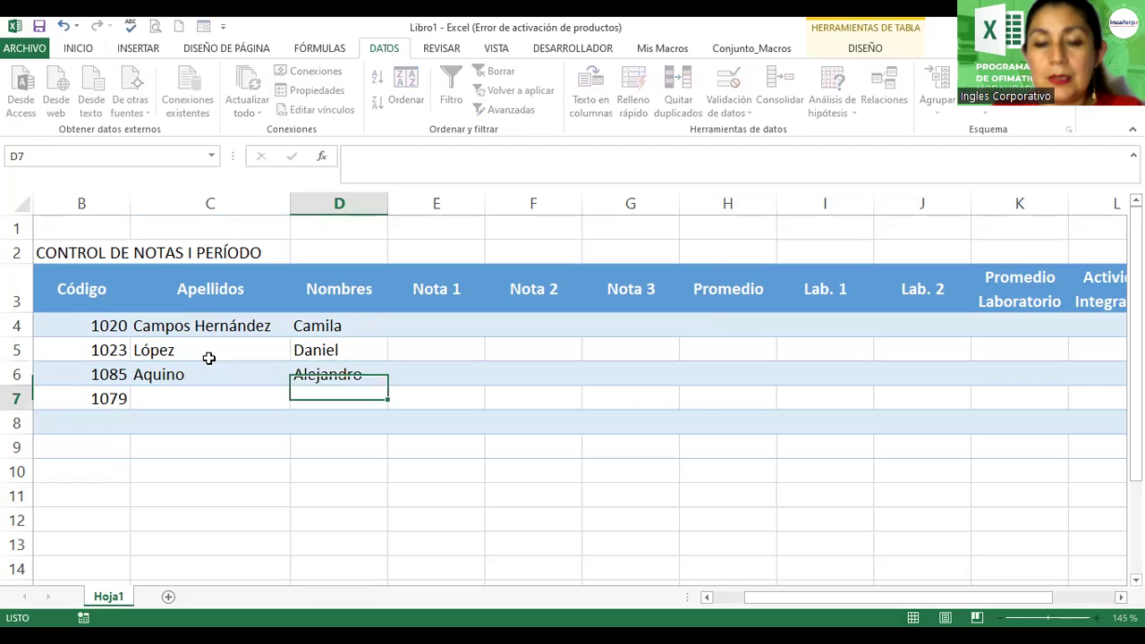
pyautogui.press('Left')
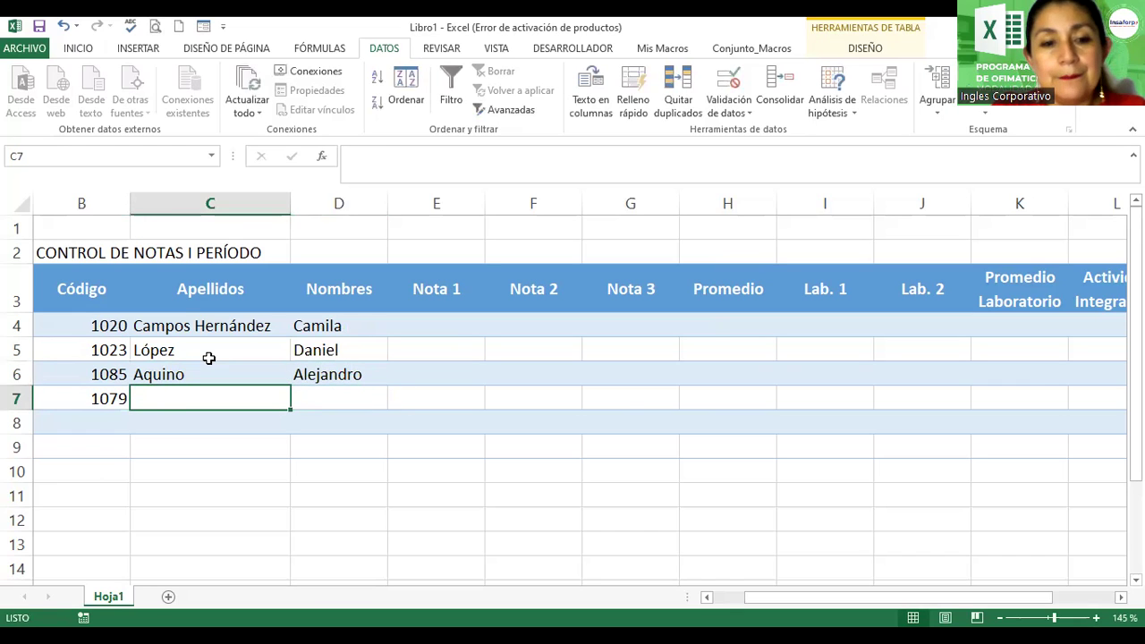
pyautogui.write('Valle')
pyautogui.press('Tab')
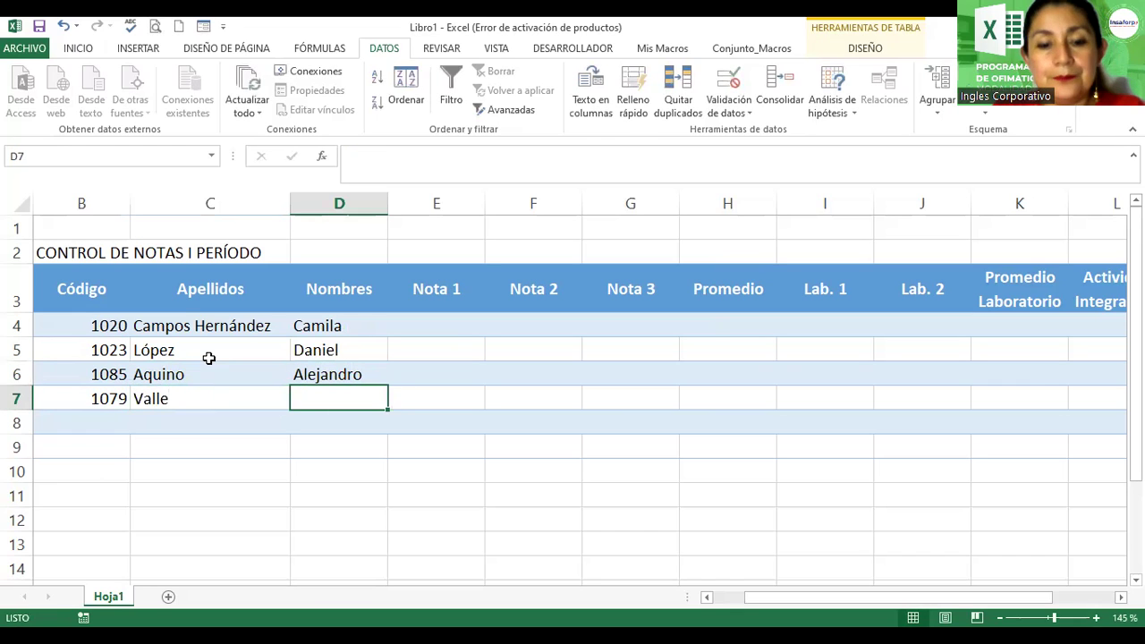
pyautogui.write('Carlos')
pyautogui.press('Return')
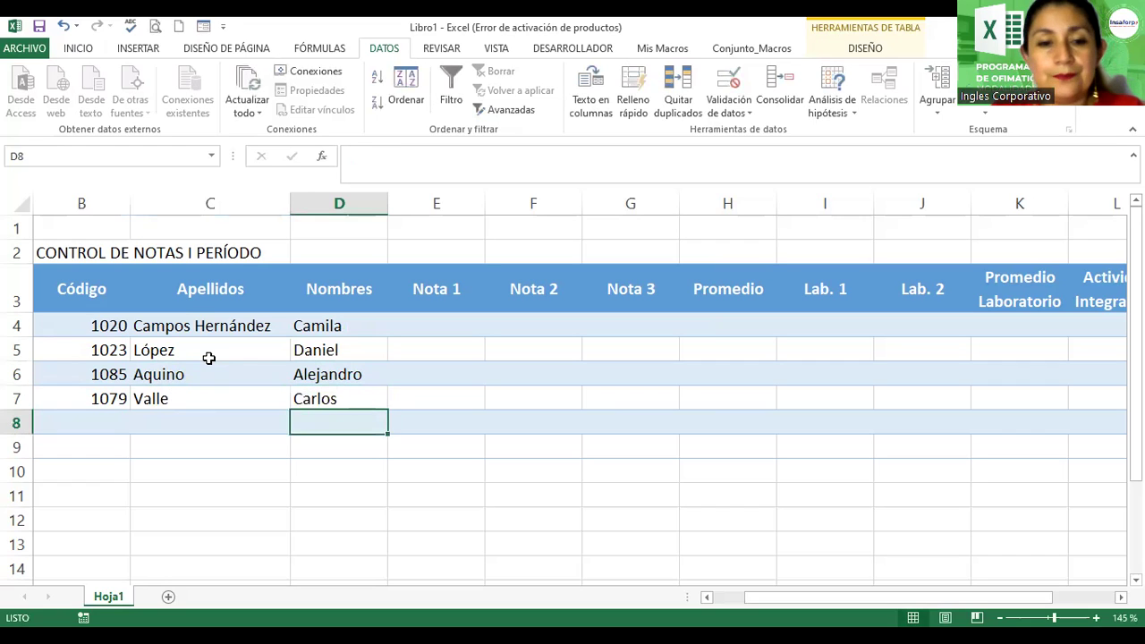
pyautogui.click(458, 324)
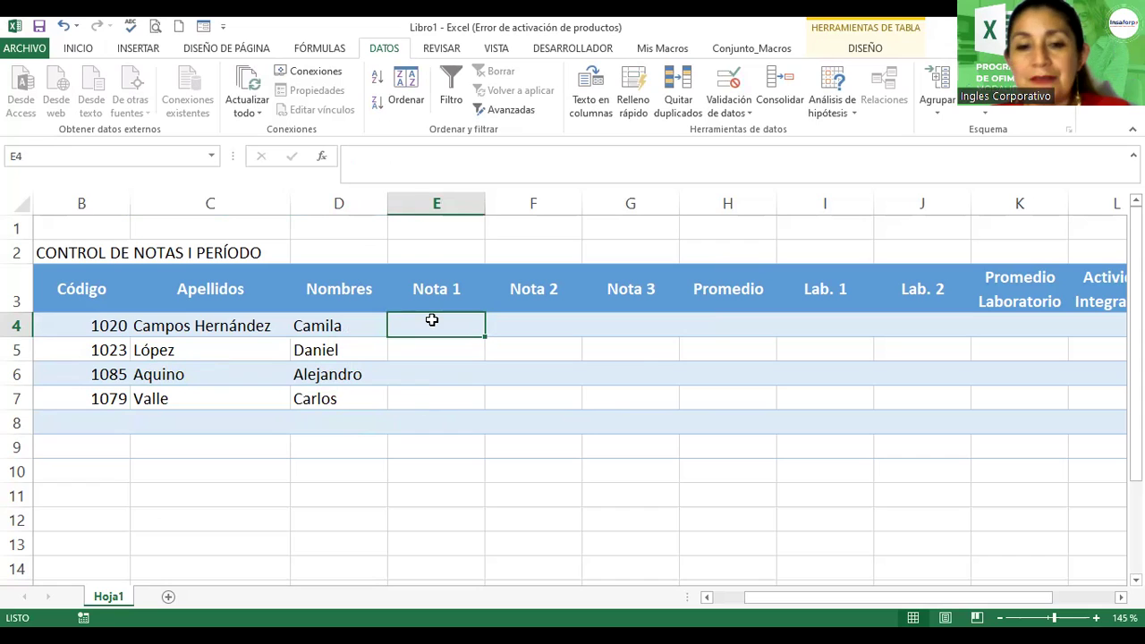
# - Make a first pass at selecting the Nota, Lab and Actividad Integradora grade cells
pyautogui.moveTo(431, 319); pyautogui.dragTo(599, 389)
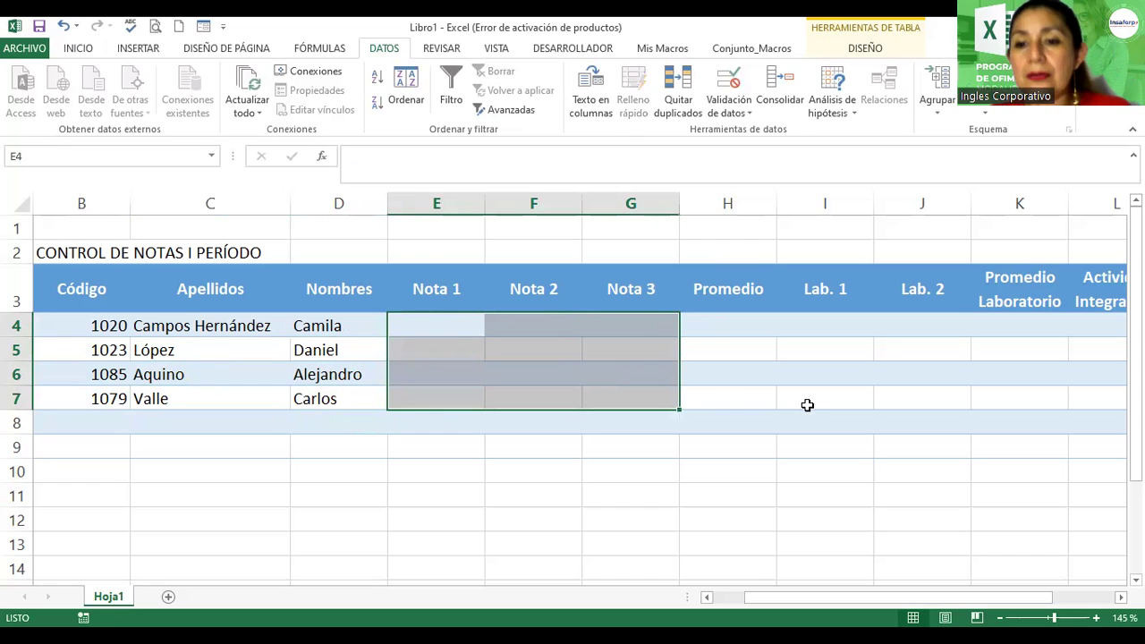
pyautogui.keyDown('ctrl'); pyautogui.scroll(-1, 808, 404); pyautogui.keyUp('ctrl')
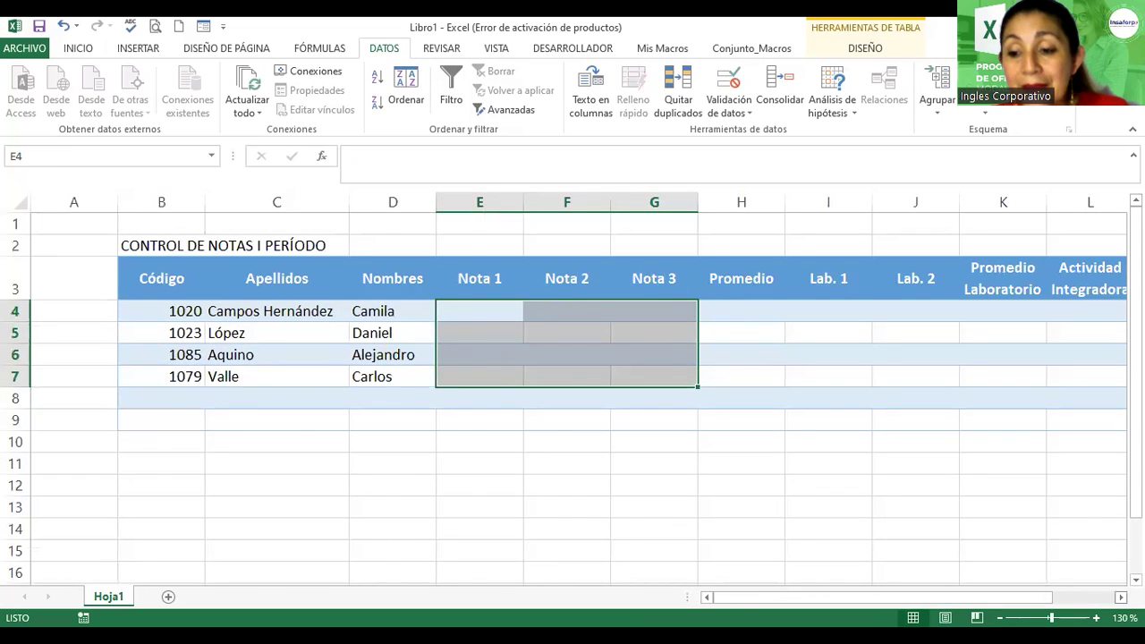
pyautogui.hscroll(2, 1108, 601)
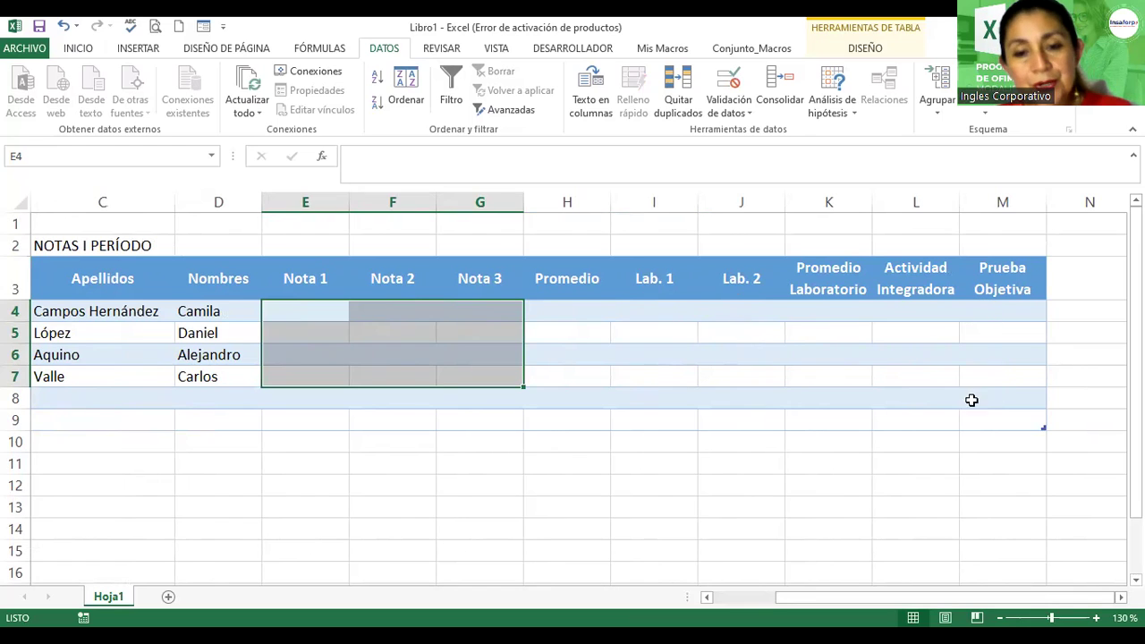
pyautogui.click(590, 456)
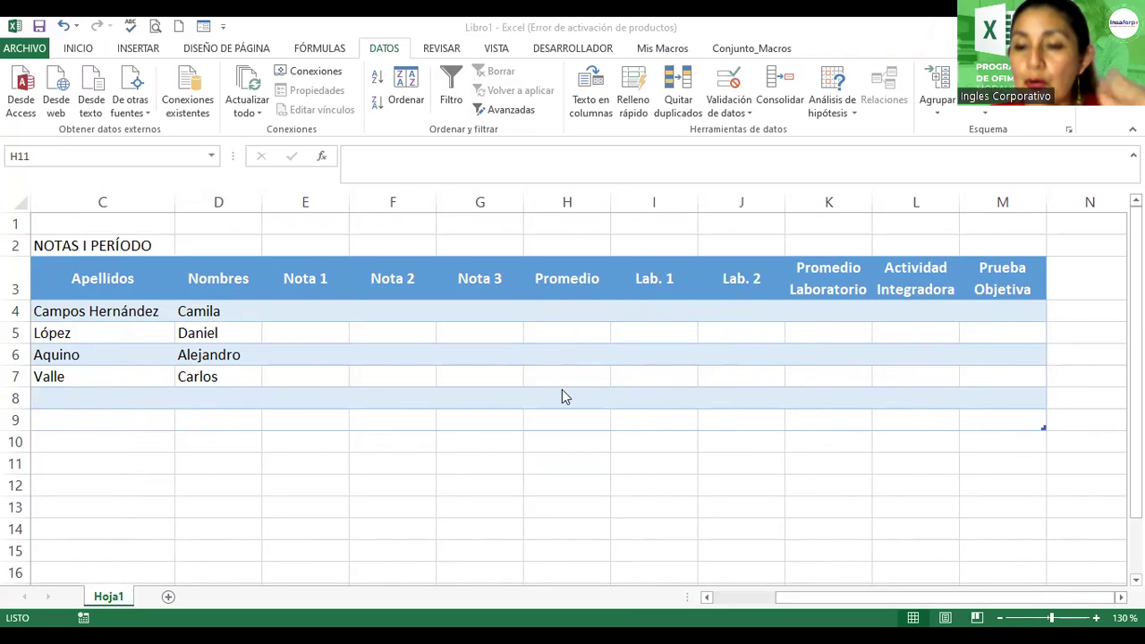
pyautogui.moveTo(308, 311)
pyautogui.mouseDown()
pyautogui.moveTo(308, 366)
pyautogui.moveTo(431, 398)
pyautogui.moveTo(466, 393)
pyautogui.mouseUp()
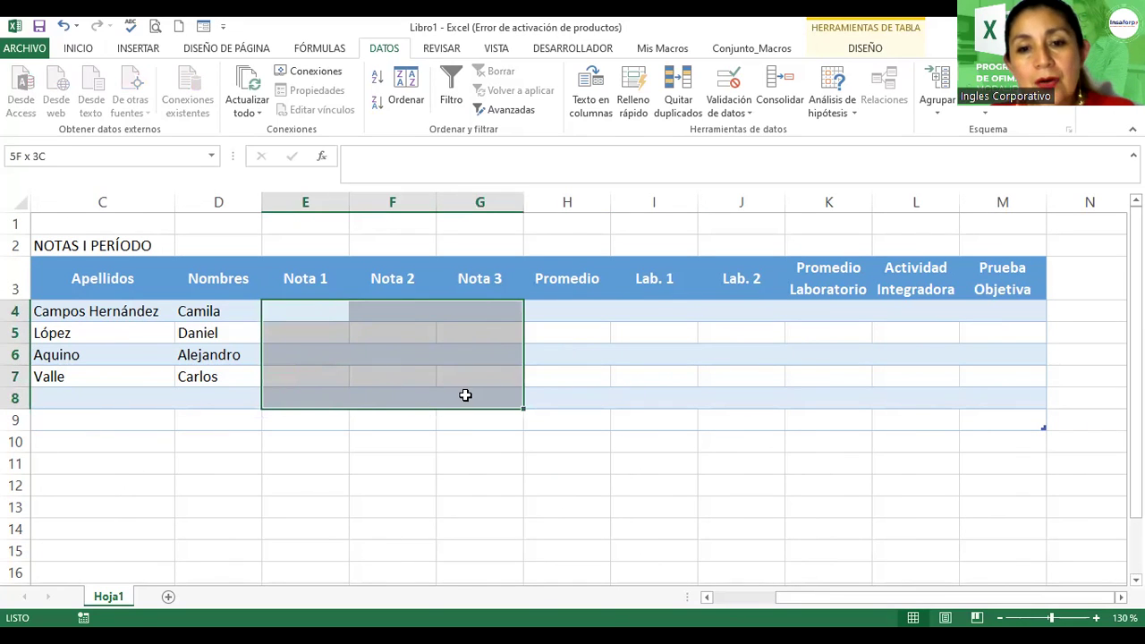
pyautogui.click(657, 309)
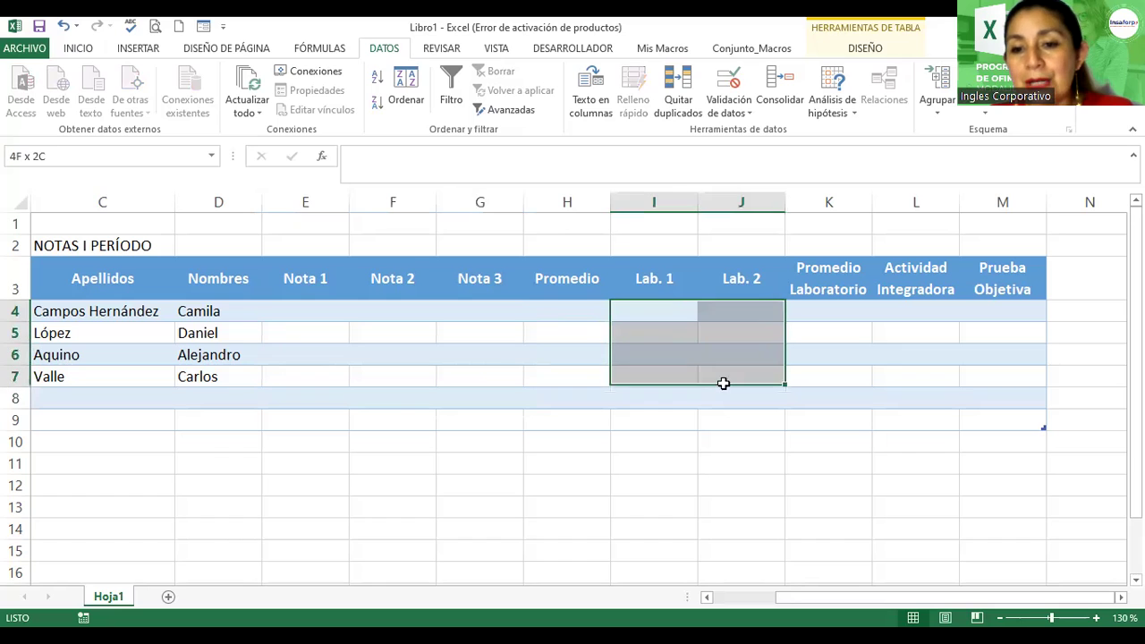
pyautogui.moveTo(669, 328); pyautogui.dragTo(730, 401)
pyautogui.moveTo(928, 316); pyautogui.dragTo(1015, 425)
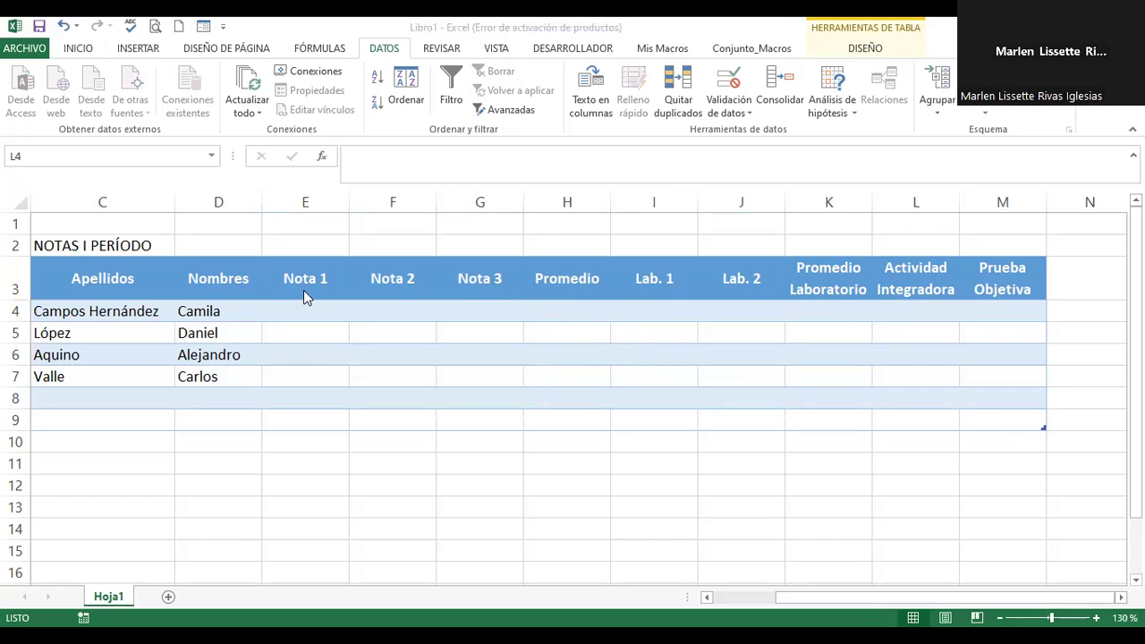
# - Select E4:G9, I4:J9 and L4:M9 together and apply a green banded table style
pyautogui.moveTo(306, 311); pyautogui.dragTo(481, 398)
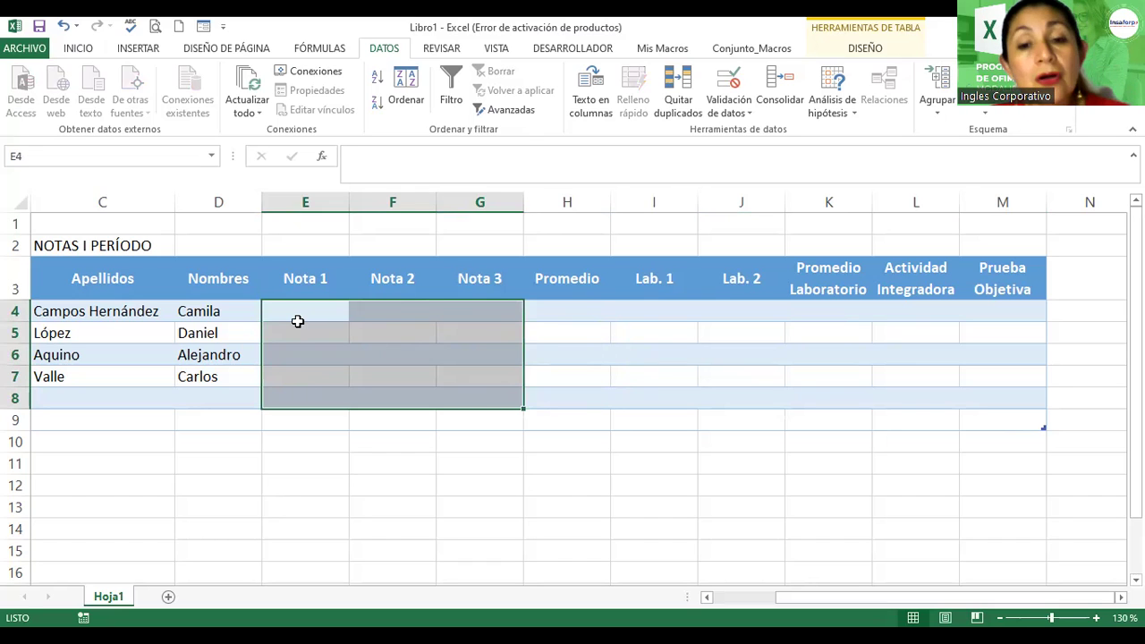
pyautogui.moveTo(641, 313); pyautogui.dragTo(750, 398)
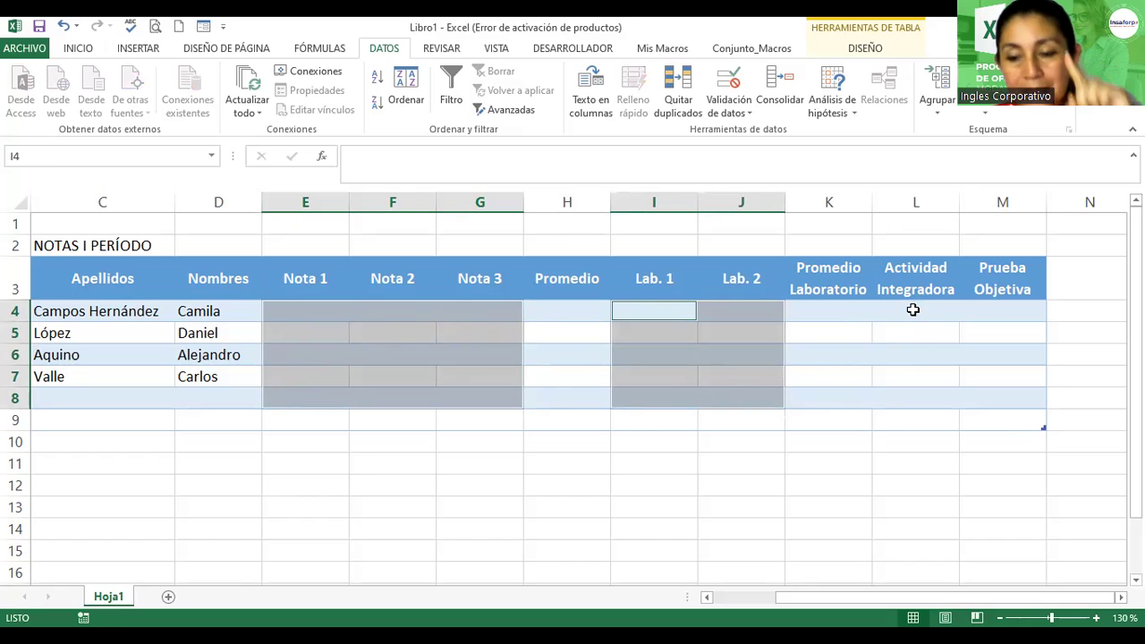
pyautogui.moveTo(913, 309)
pyautogui.keyDown('ctrl'); pyautogui.mouseDown()
pyautogui.moveTo(939, 407)
pyautogui.moveTo(987, 417)
pyautogui.mouseUp(); pyautogui.keyUp('ctrl')
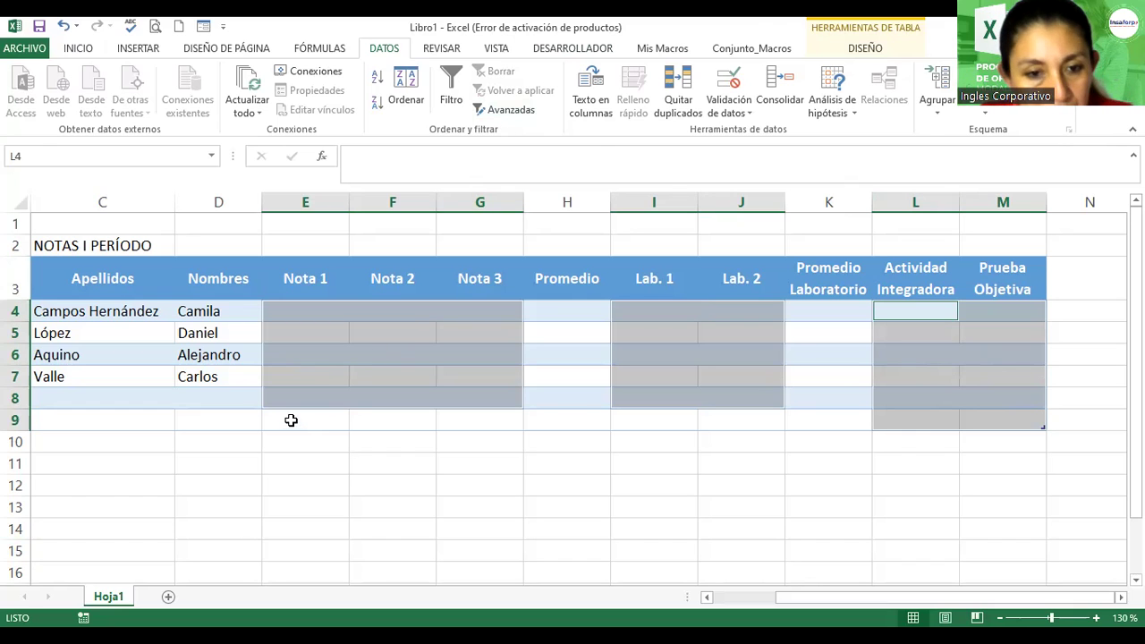
pyautogui.moveTo(291, 421); pyautogui.dragTo(493, 422)
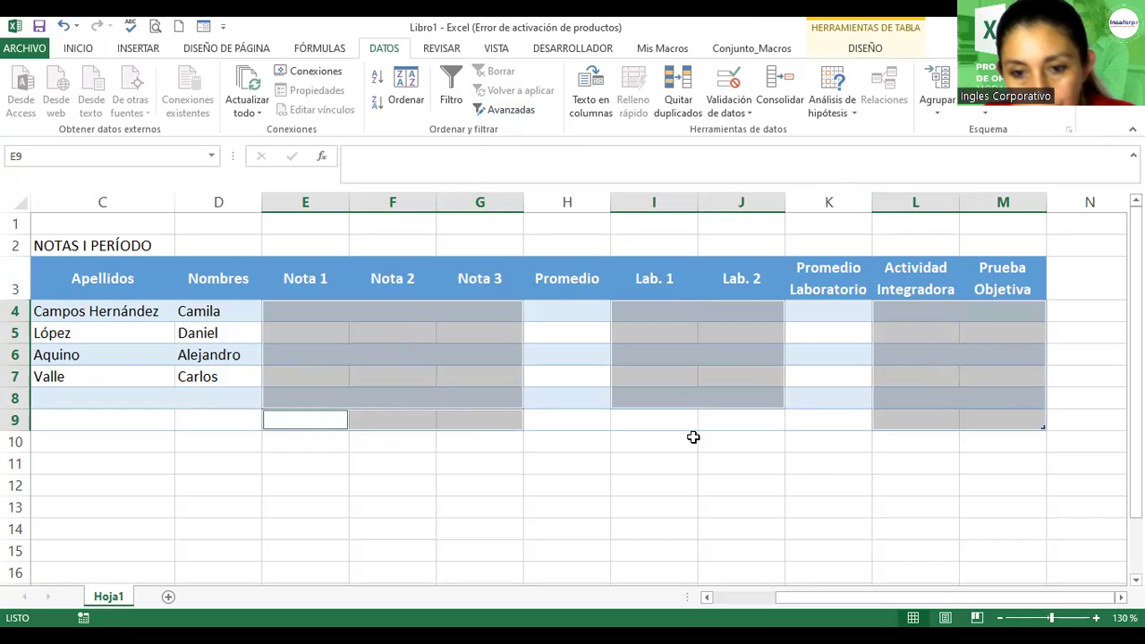
pyautogui.keyDown('ctrl'); pyautogui.moveTo(659, 422); pyautogui.dragTo(731, 421); pyautogui.keyUp('ctrl')
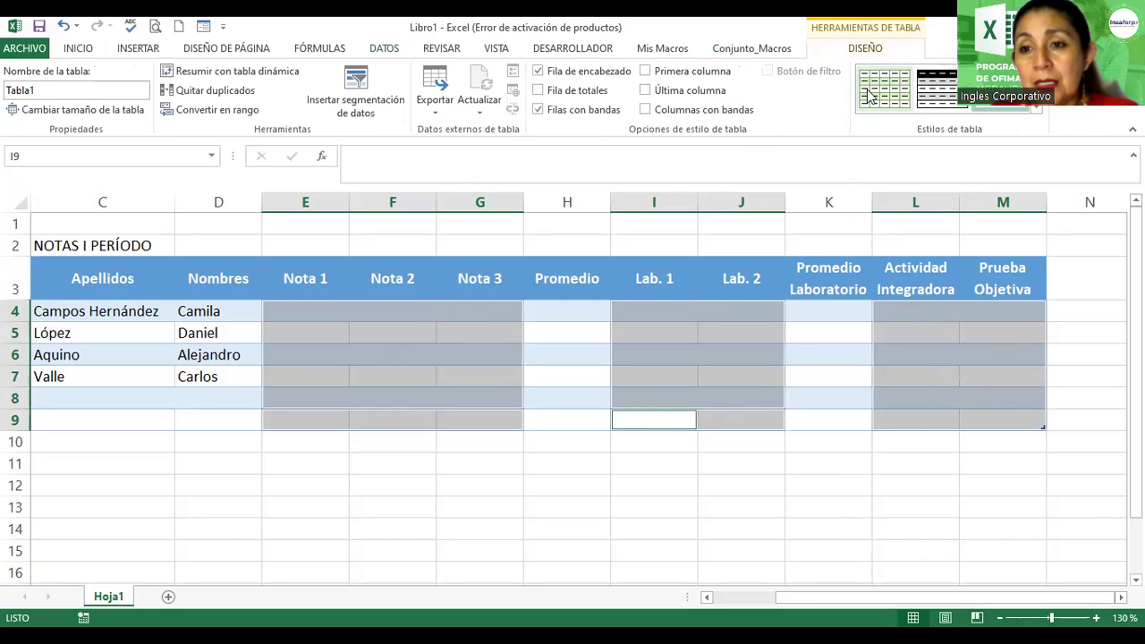
pyautogui.click(875, 97)
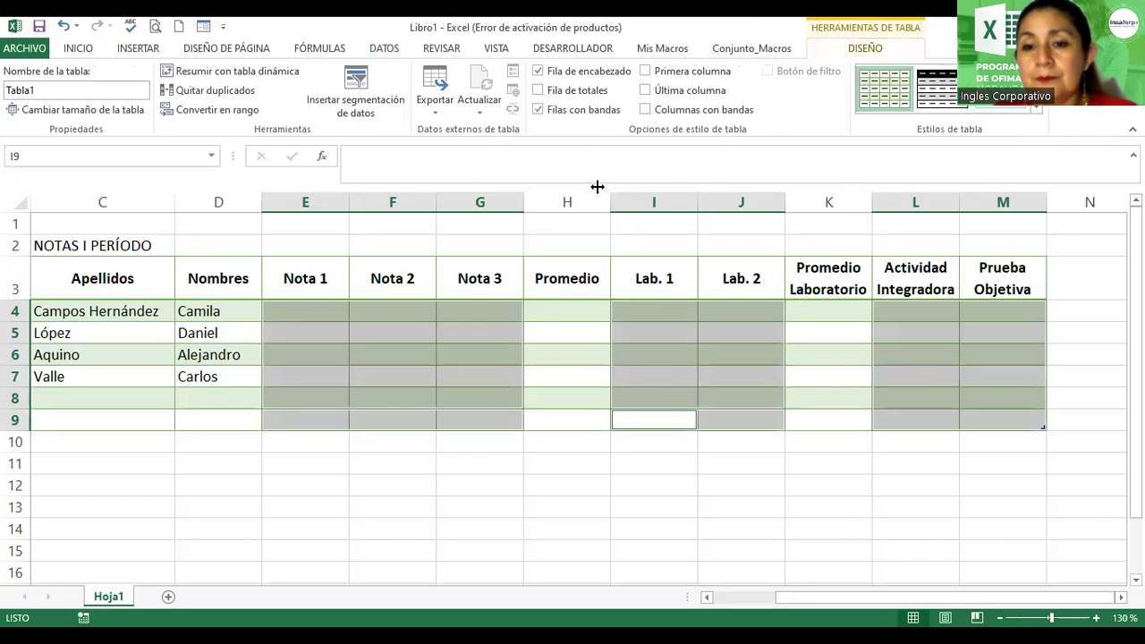
pyautogui.click(385, 48)
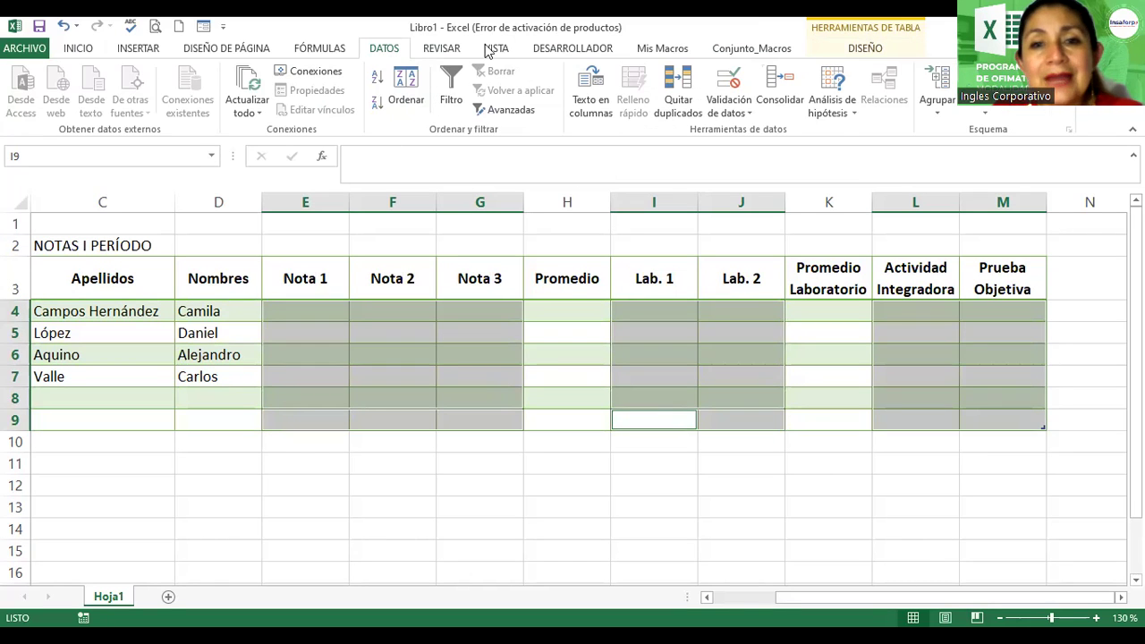
# - Allow only decimal grades between 2 and 10 in the selected cells
pyautogui.click(719, 85)
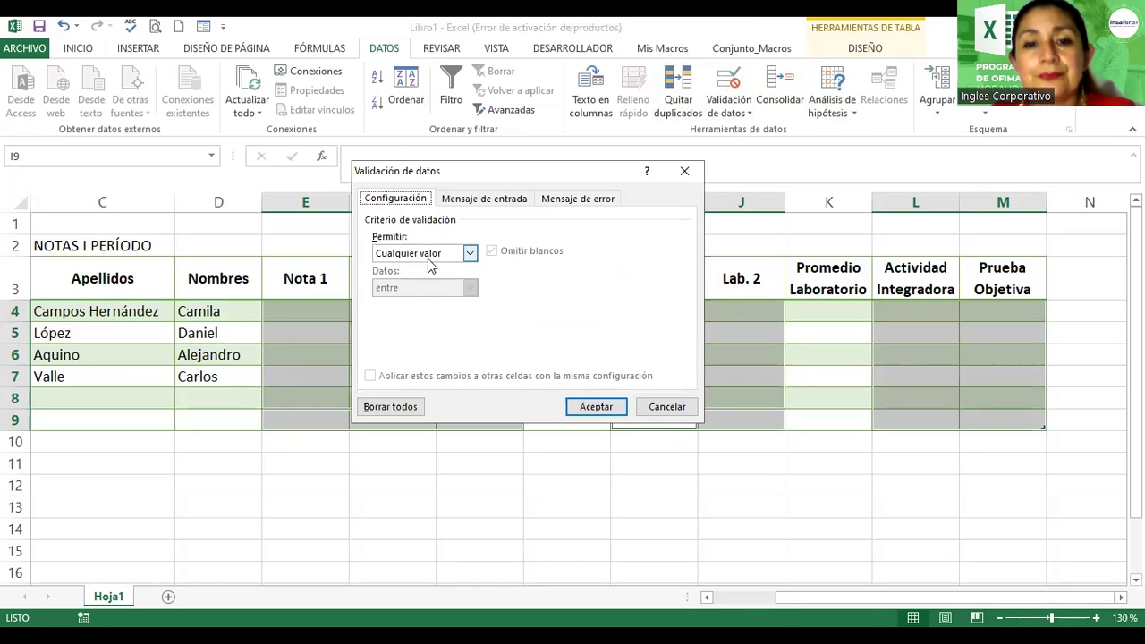
pyautogui.click(435, 255)
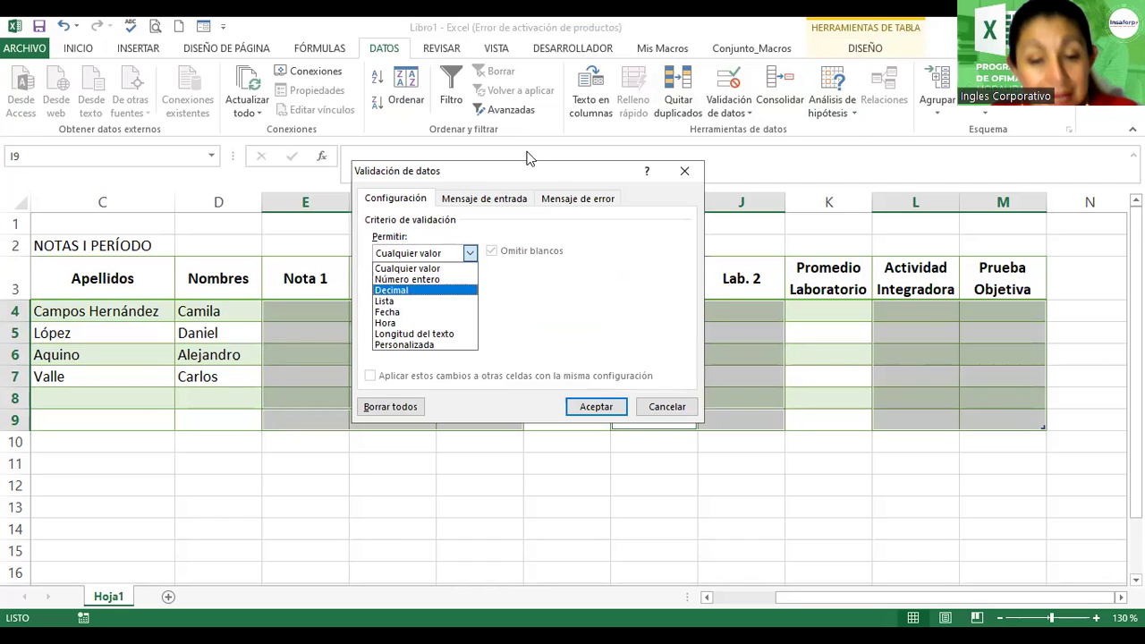
pyautogui.press('Return')
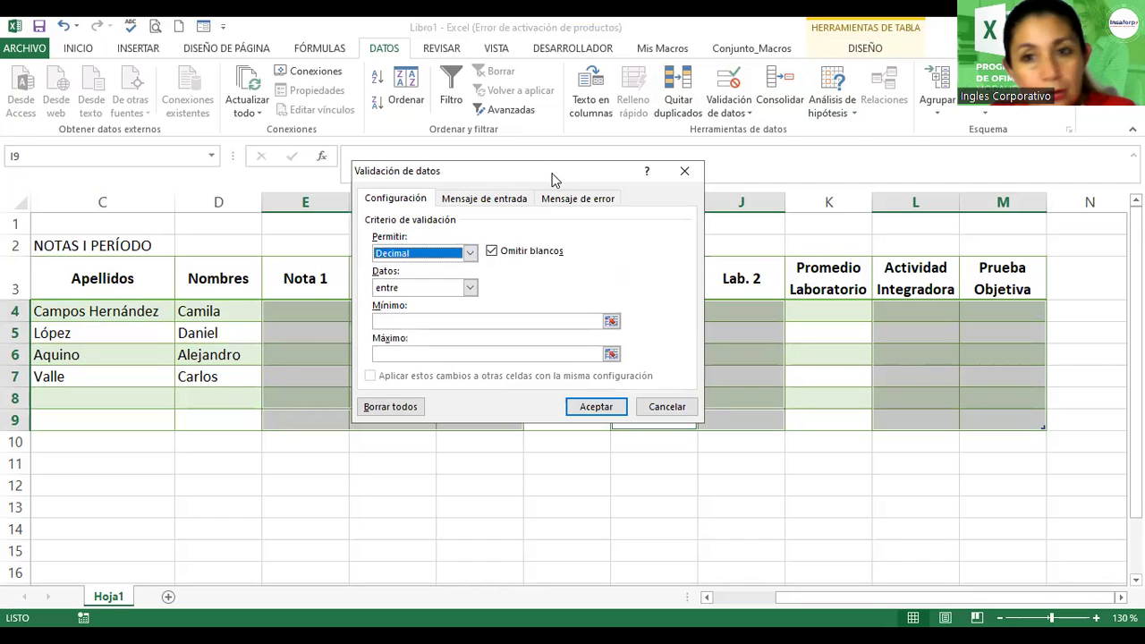
pyautogui.moveTo(555, 179); pyautogui.dragTo(808, 36)
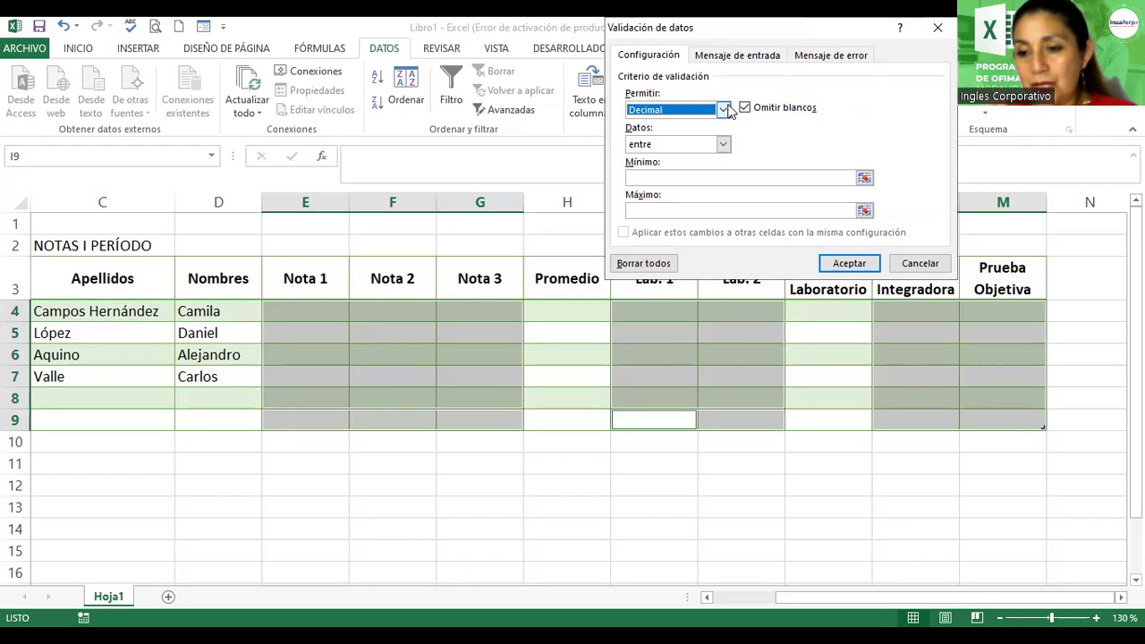
pyautogui.click(643, 179)
pyautogui.write('2')
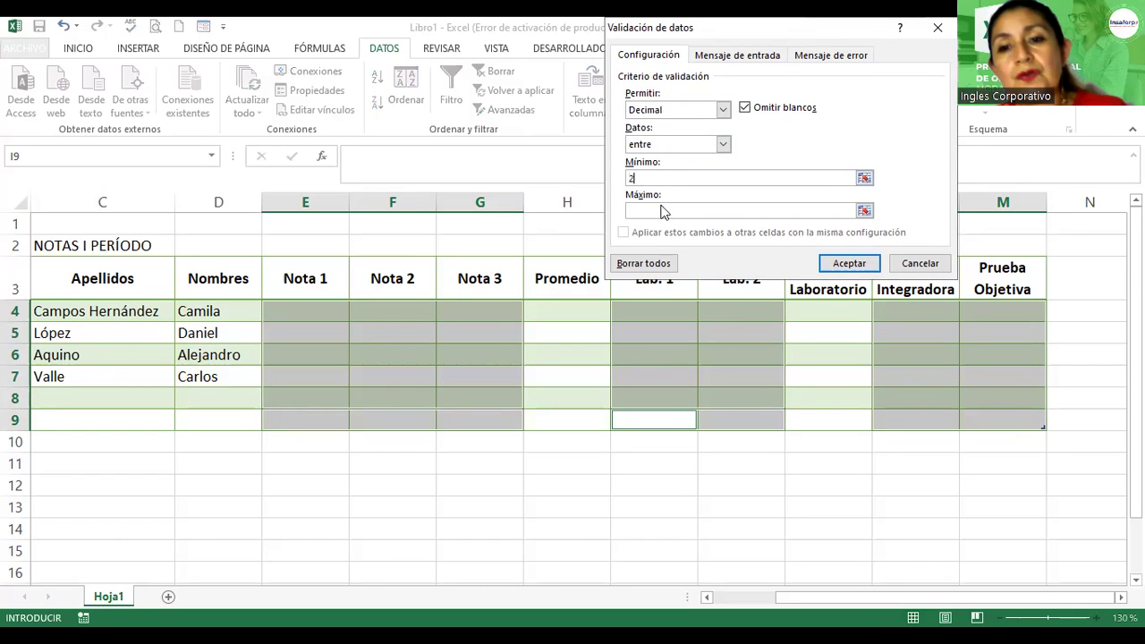
pyautogui.click(649, 213)
pyautogui.write('10')
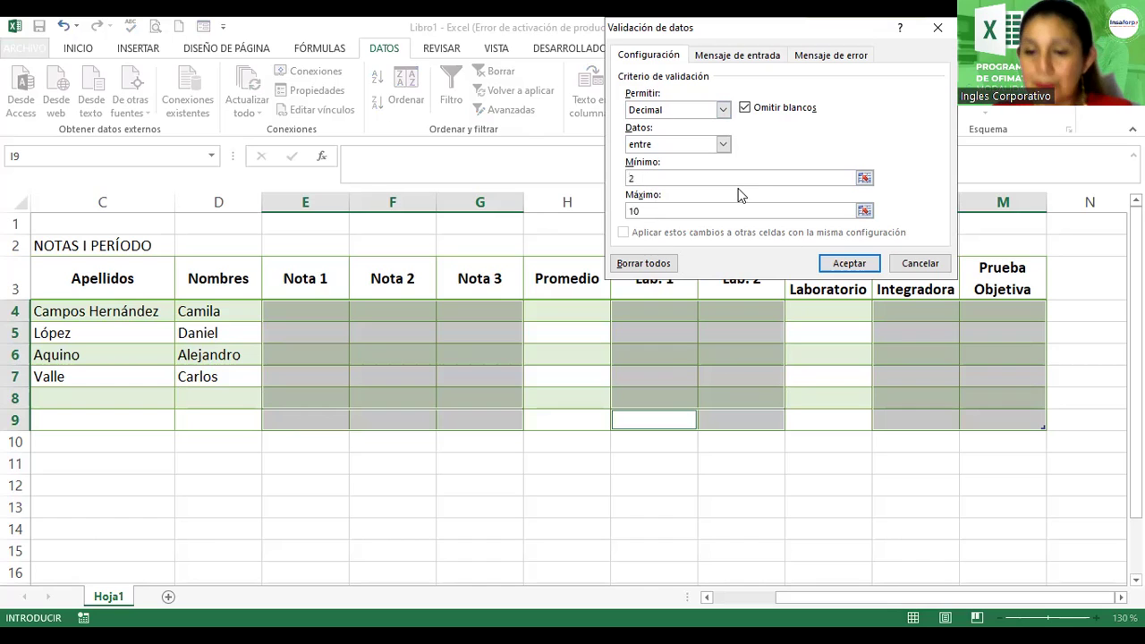
# - Add a Detener error alert titled 'Error Notas' saying 'Nota inválida, favor verificar.'
pyautogui.click(826, 57)
pyautogui.click(851, 131)
pyautogui.write('Error')
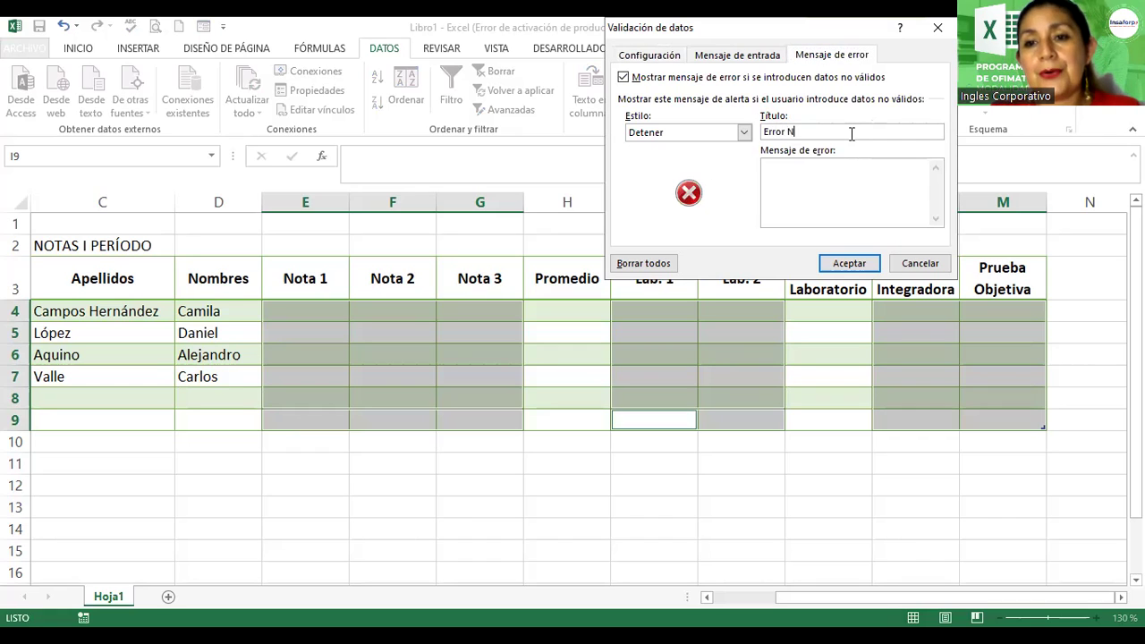
pyautogui.write('Nota')
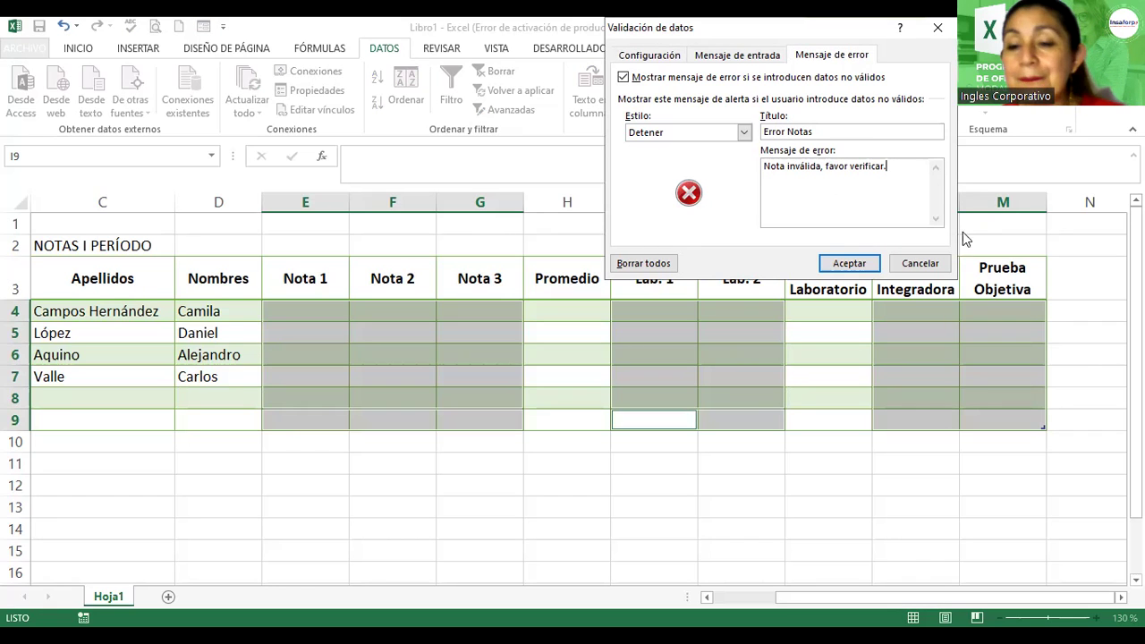
pyautogui.click(849, 263)
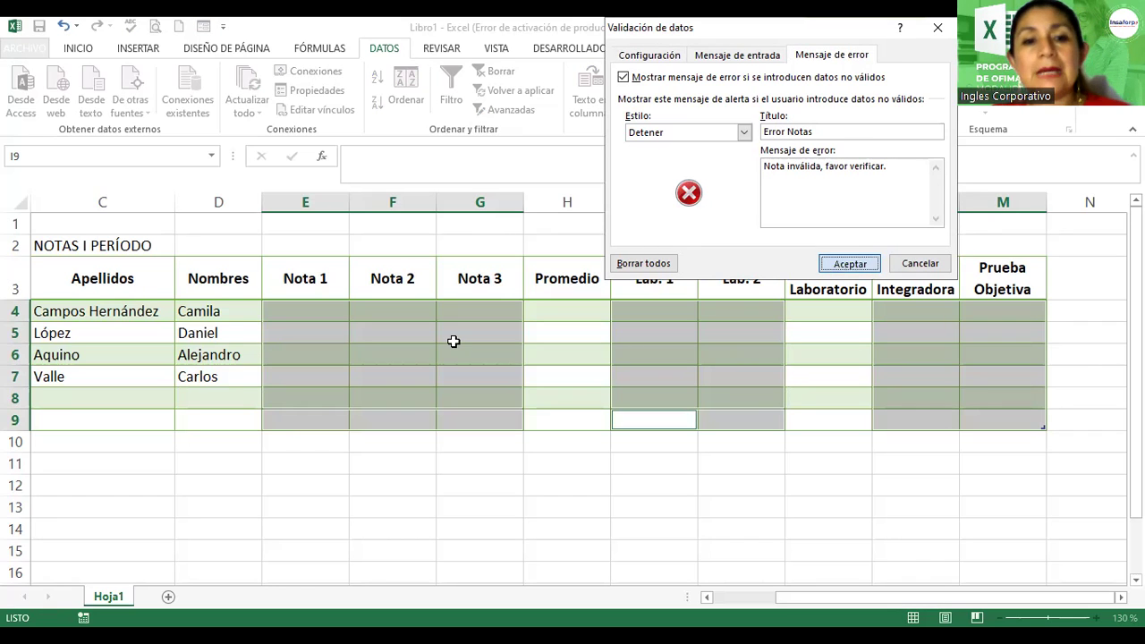
pyautogui.click(310, 311)
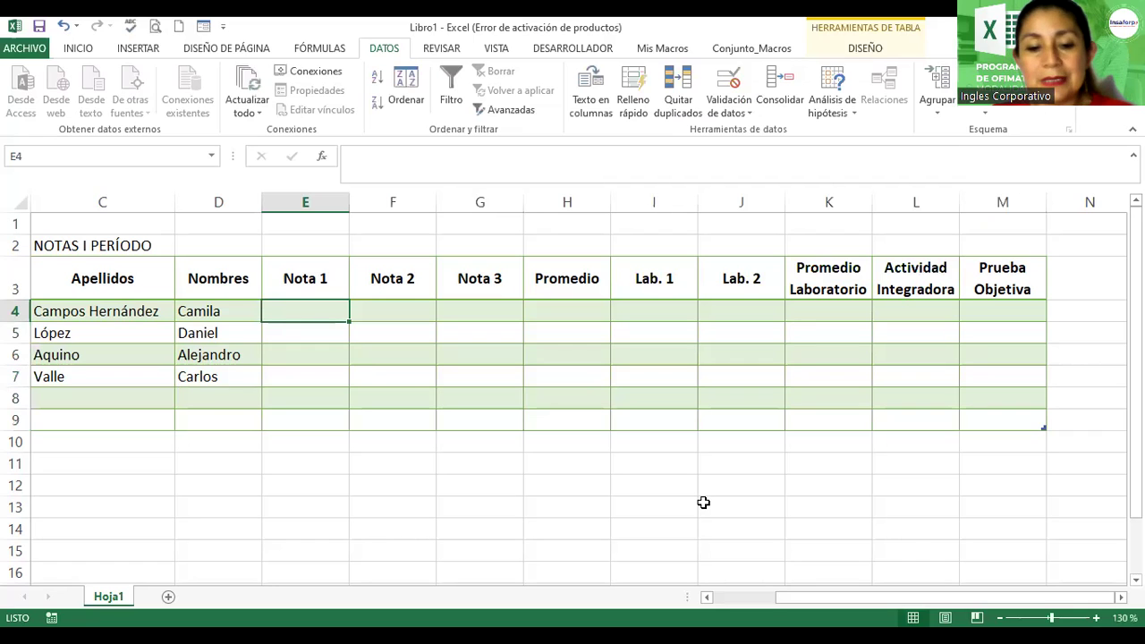
# - Enter Nota 1 grades 2, 4.8 and 9, with invalid grades 1 and 0 rejected
pyautogui.write('2')
pyautogui.press('Return')
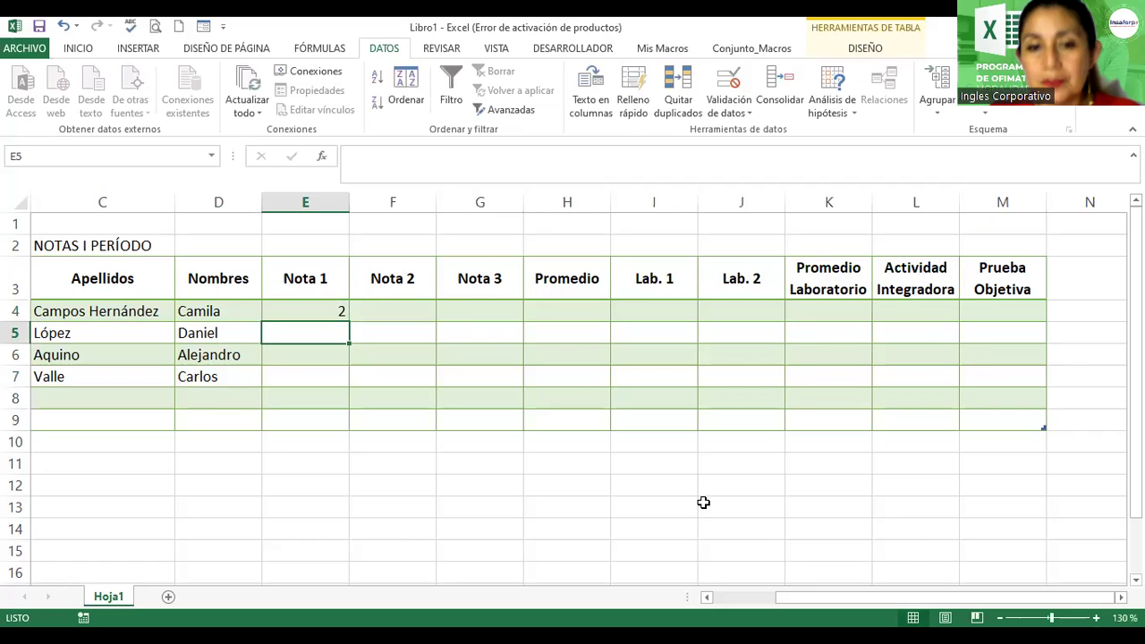
pyautogui.write('4.8')
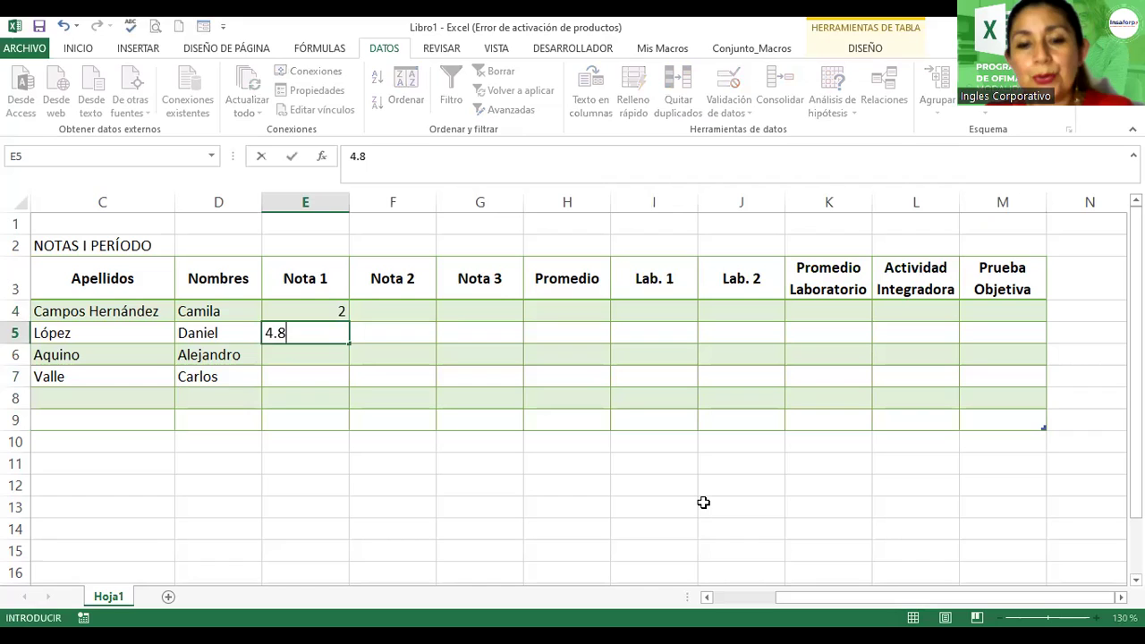
pyautogui.press('Return')
pyautogui.write('1')
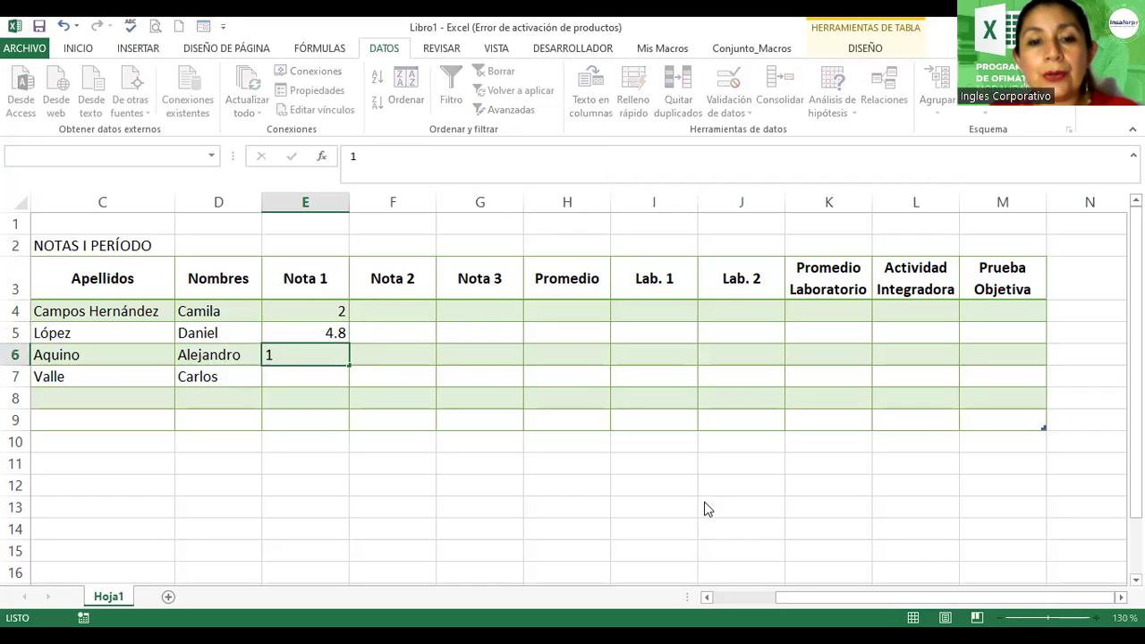
pyautogui.press('Return')
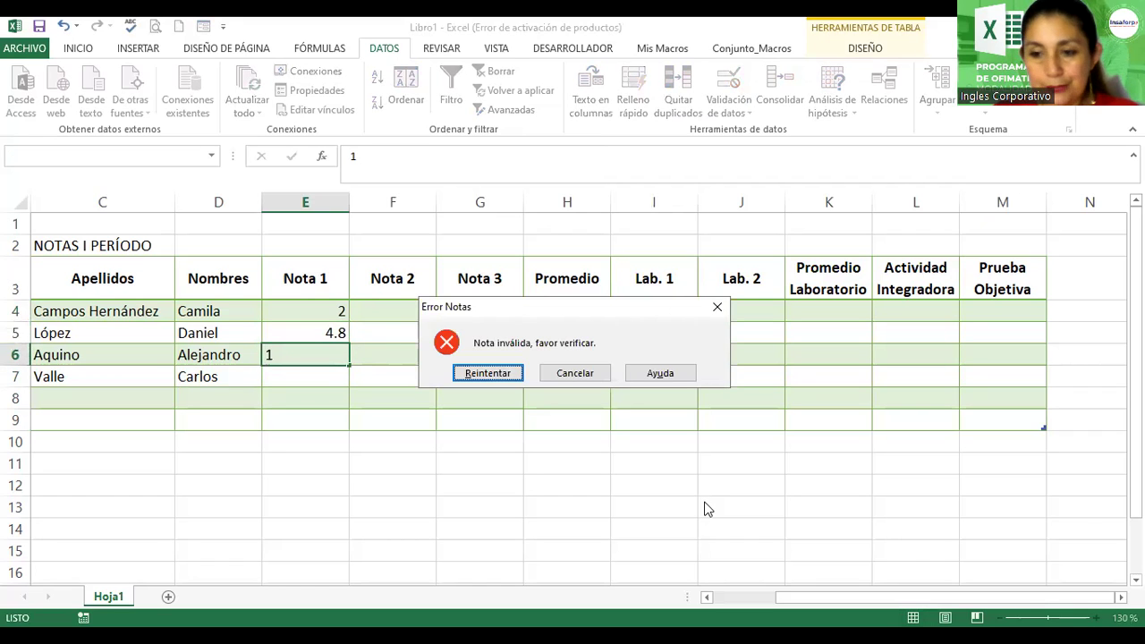
pyautogui.press('Tab')
pyautogui.press('Return')
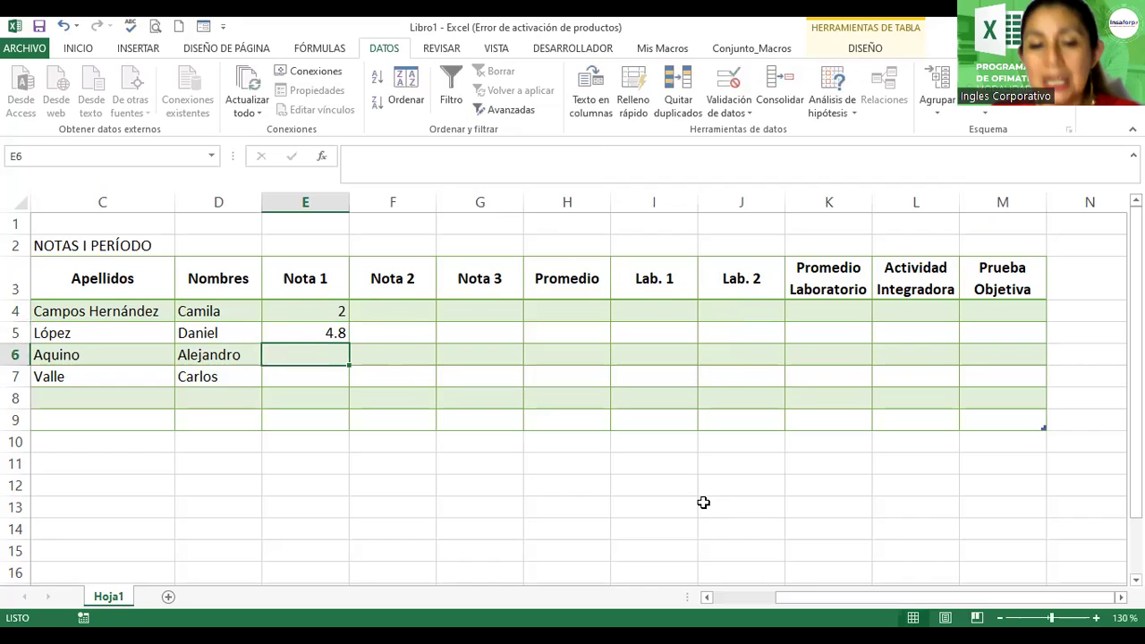
pyautogui.write('0')
pyautogui.press('Return')
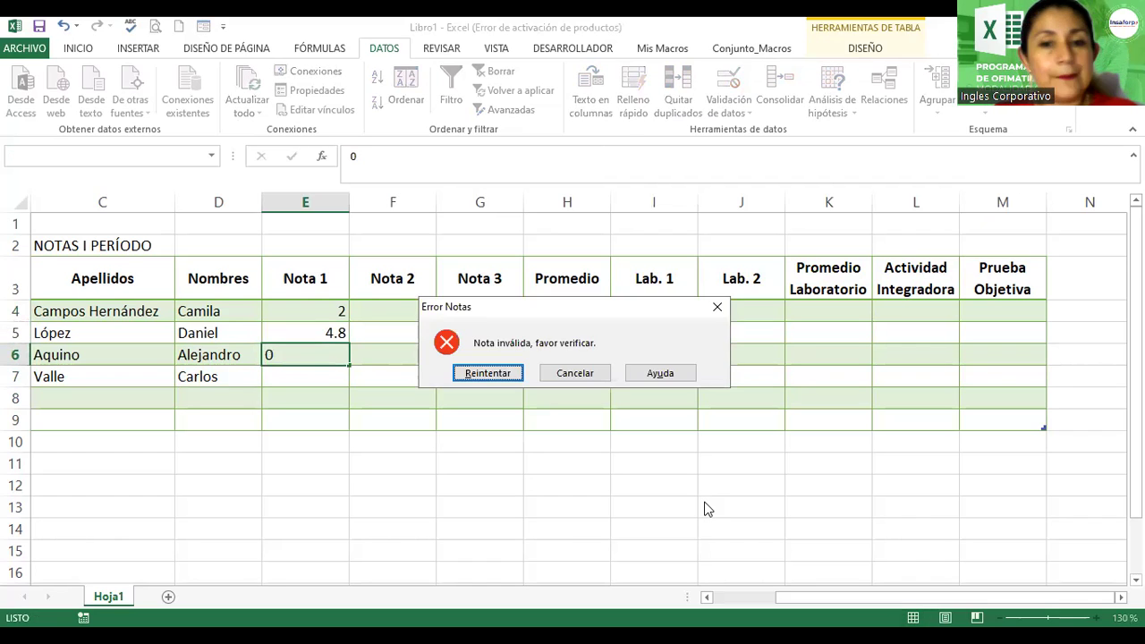
pyautogui.press('Tab')
pyautogui.press('Return')
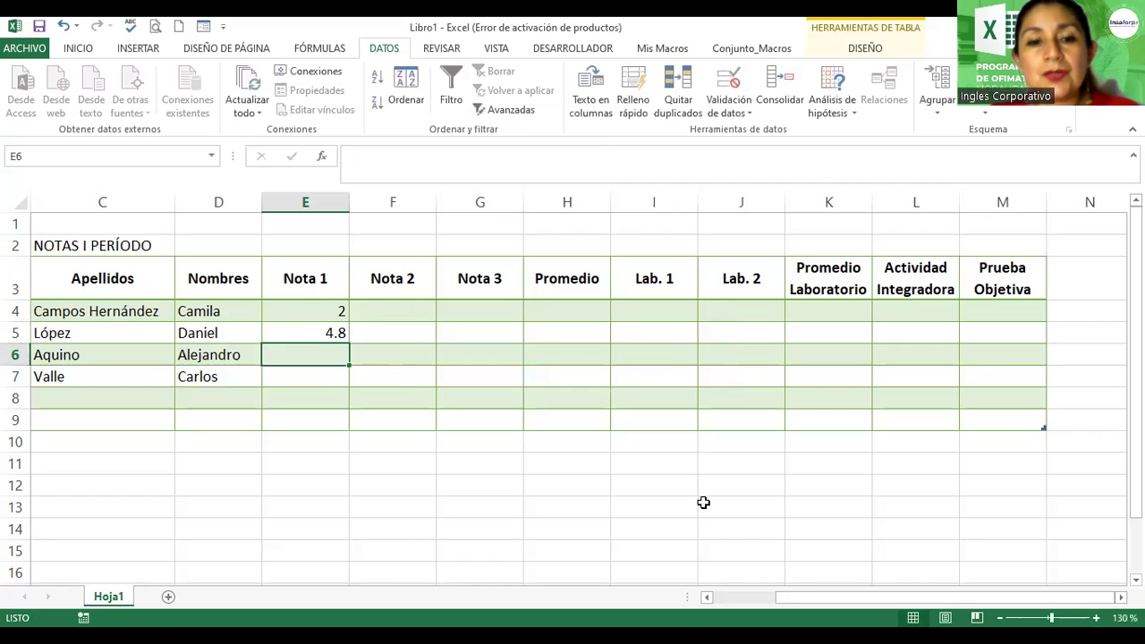
pyautogui.write('9')
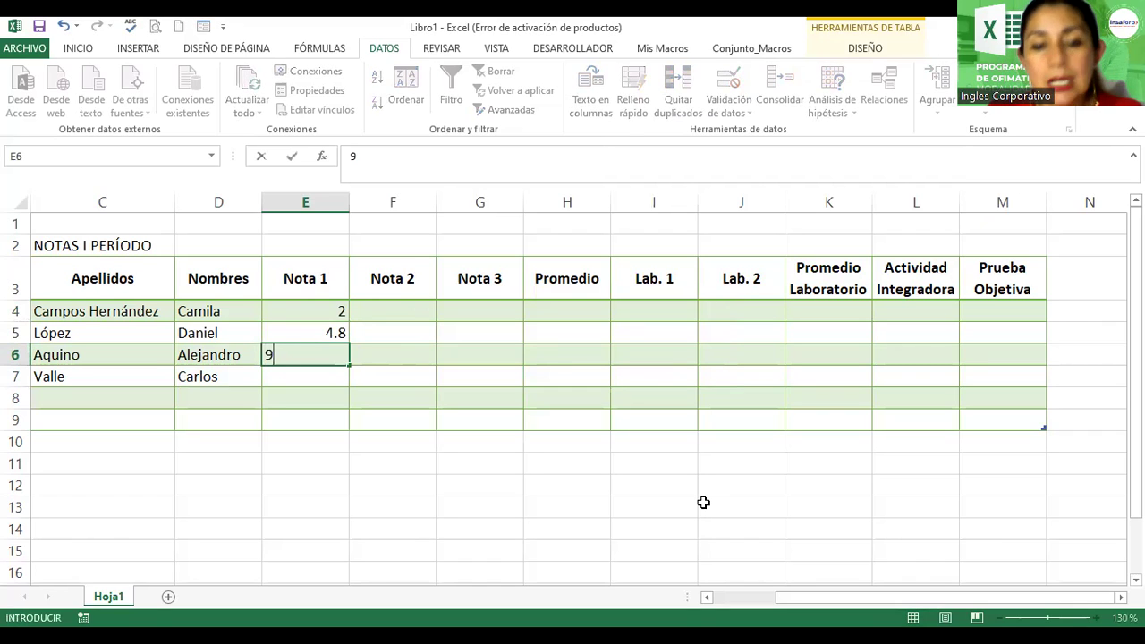
pyautogui.press('Tab')
# - Enter Nota 2 and Nota 3 for the first two students: 7 and 8, then 7 and 9
pyautogui.press('Up')
pyautogui.press('Up')
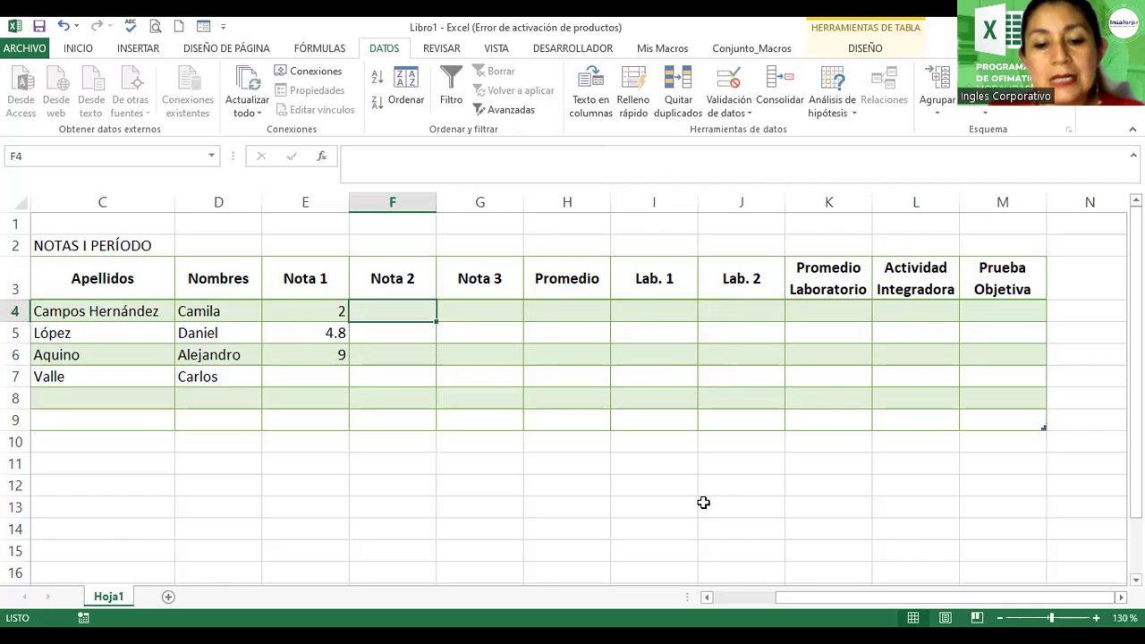
pyautogui.write('7')
pyautogui.press('Tab')
pyautogui.write('8')
pyautogui.press('Tab')
pyautogui.press('Left')
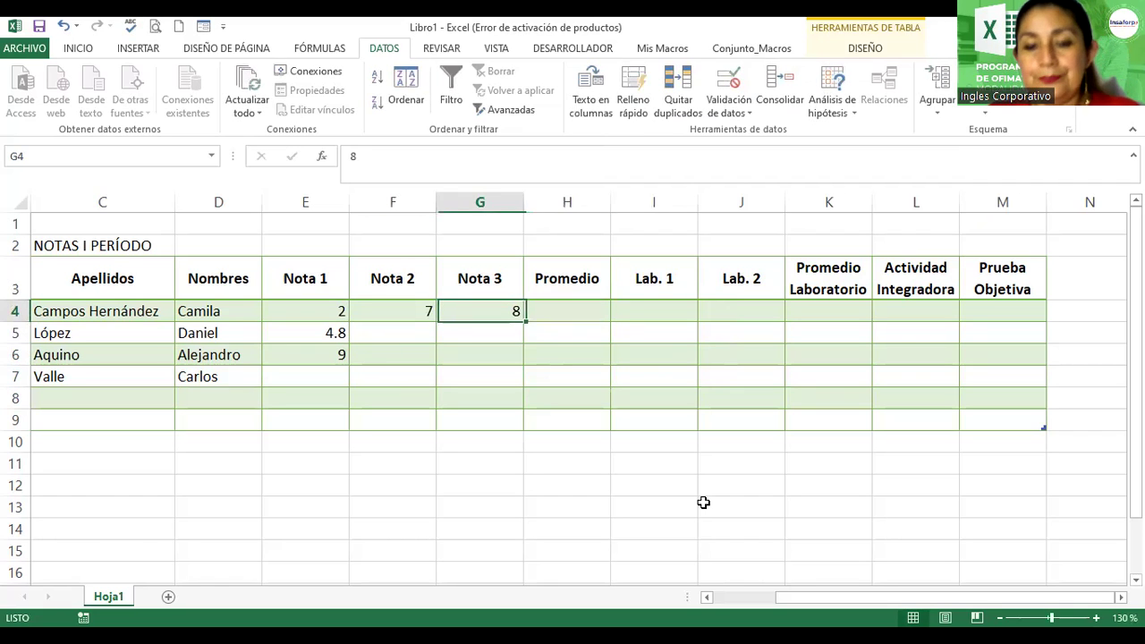
pyautogui.press('Down')
pyautogui.press('Left')
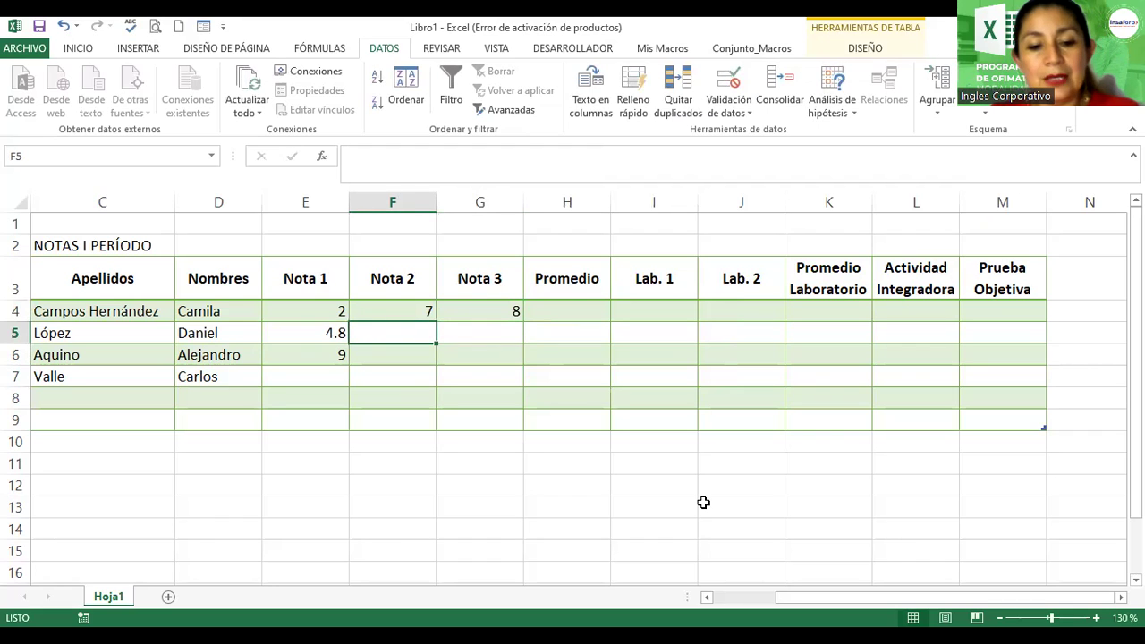
pyautogui.write('7')
pyautogui.press('Tab')
pyautogui.write('9')
pyautogui.press('Return')
# - Enter the third student's Nota 2 and 3 (4, 10) and the fourth's grades 10, 9, 8
pyautogui.write('4')
pyautogui.press('Tab')
pyautogui.write('10')
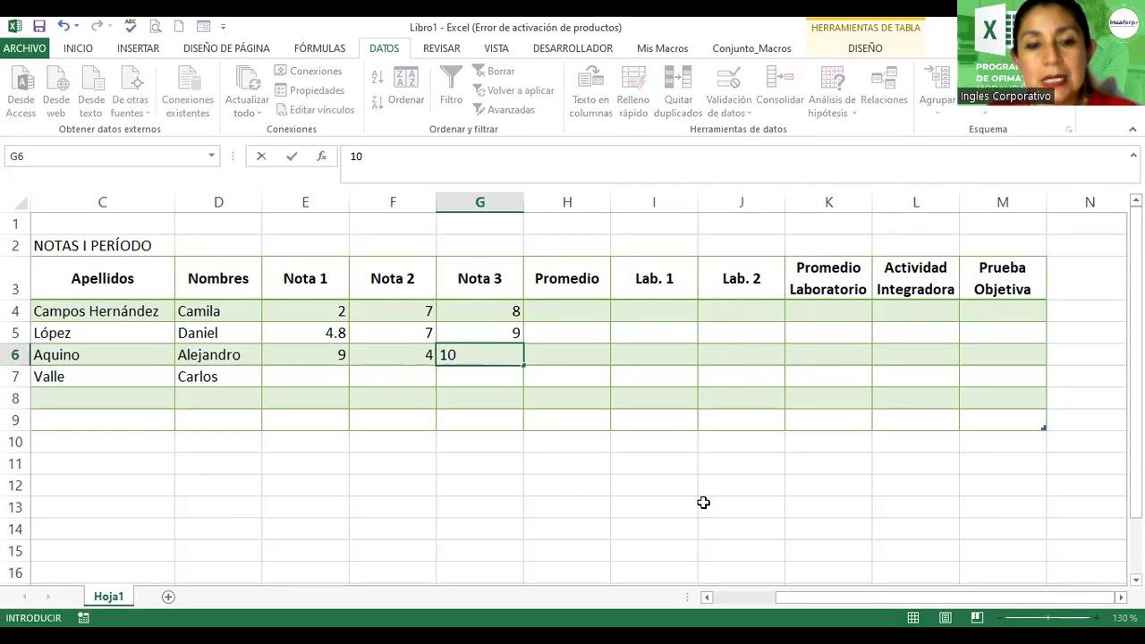
pyautogui.press('Down')
pyautogui.press('Left')
pyautogui.press('Left')
pyautogui.write('10')
pyautogui.press('Tab')
pyautogui.write('9')
pyautogui.press('Tab')
pyautogui.write('8')
pyautogui.press('Tab')
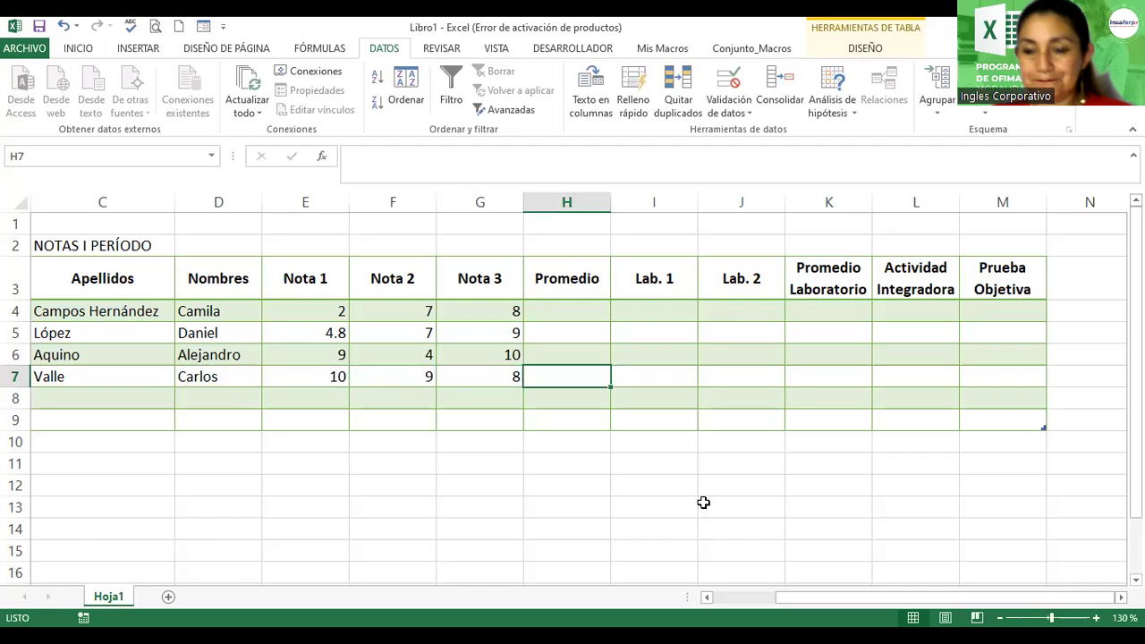
# - Insert =PROMEDIO(Tabla1[@[Nota 1]:[Nota 3]]) in H4 with AutoSuma so every student's average fills in
pyautogui.click(557, 310)
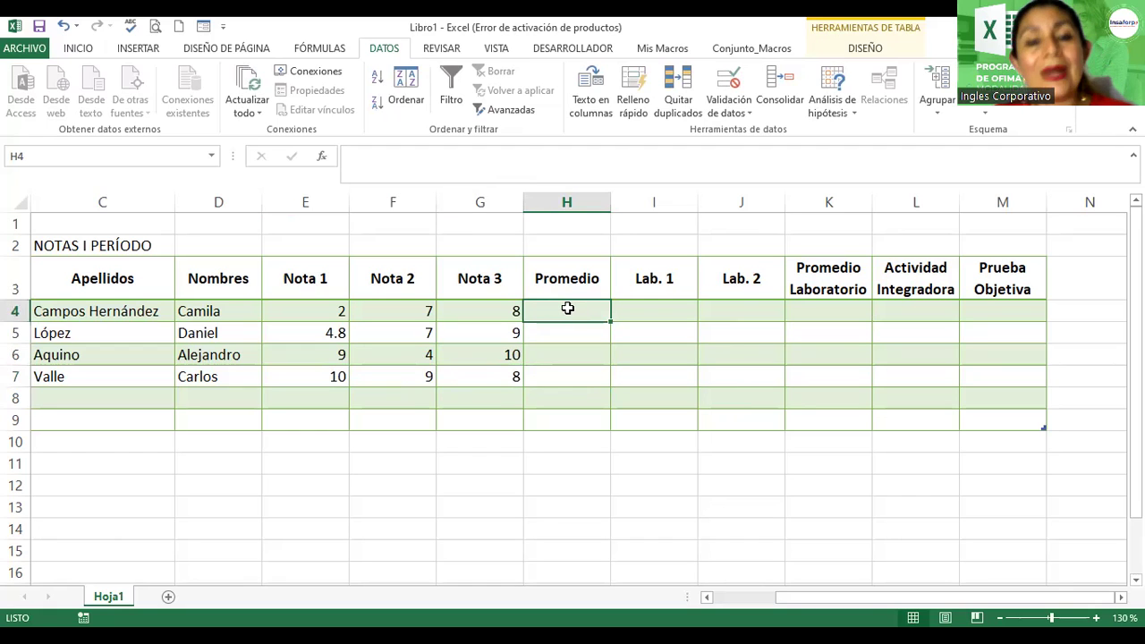
pyautogui.moveTo(309, 310); pyautogui.dragTo(510, 315)
pyautogui.click(573, 313)
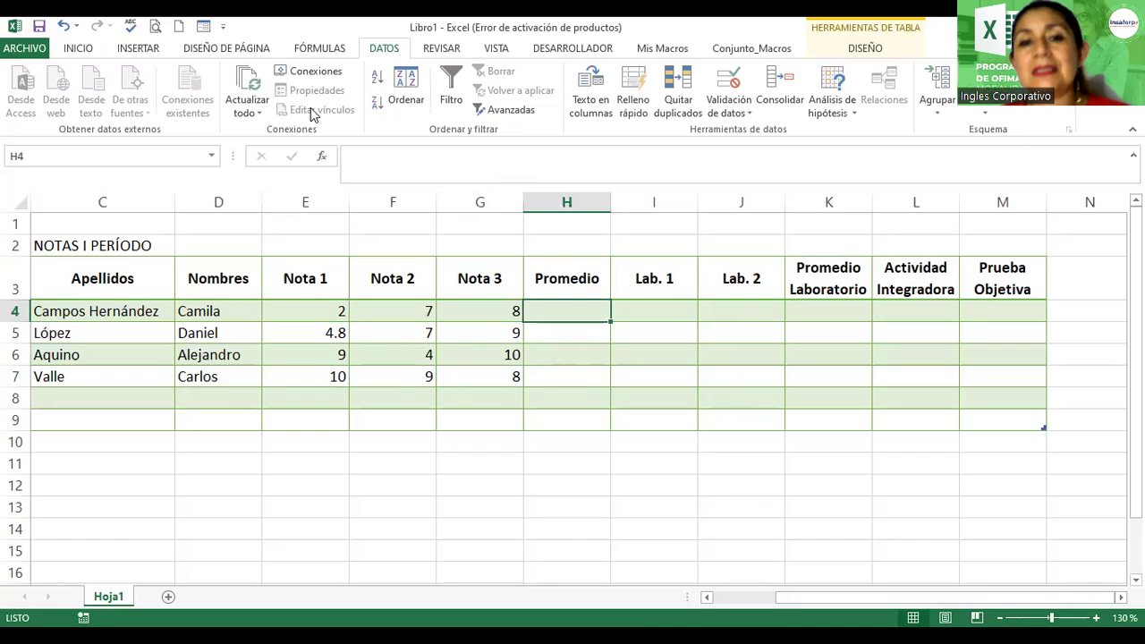
pyautogui.click(74, 49)
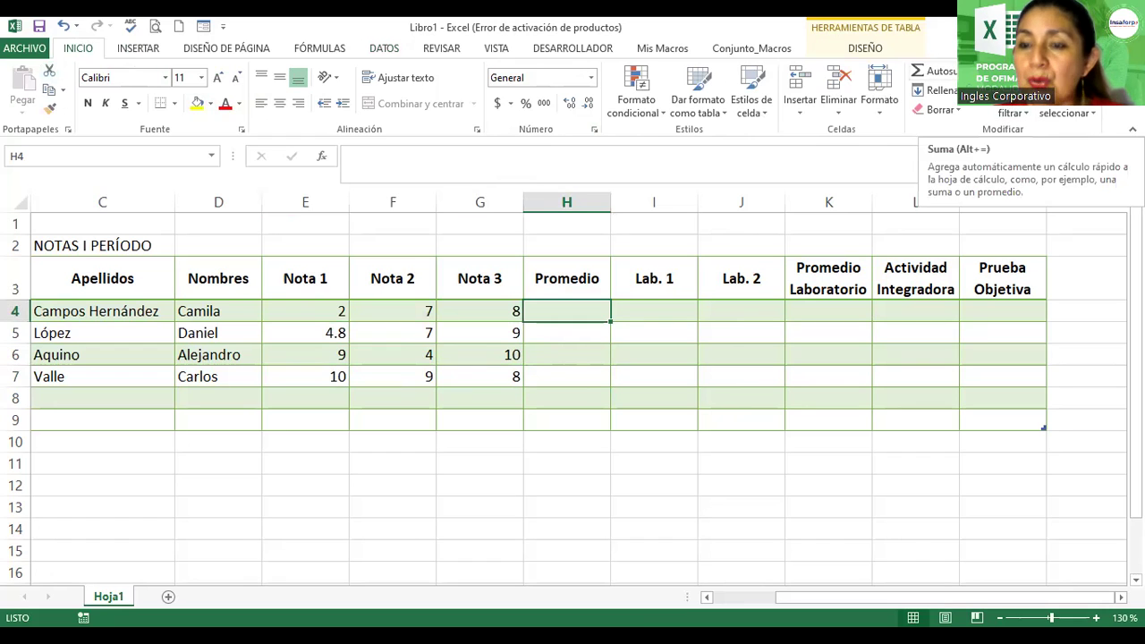
pyautogui.click(980, 70)
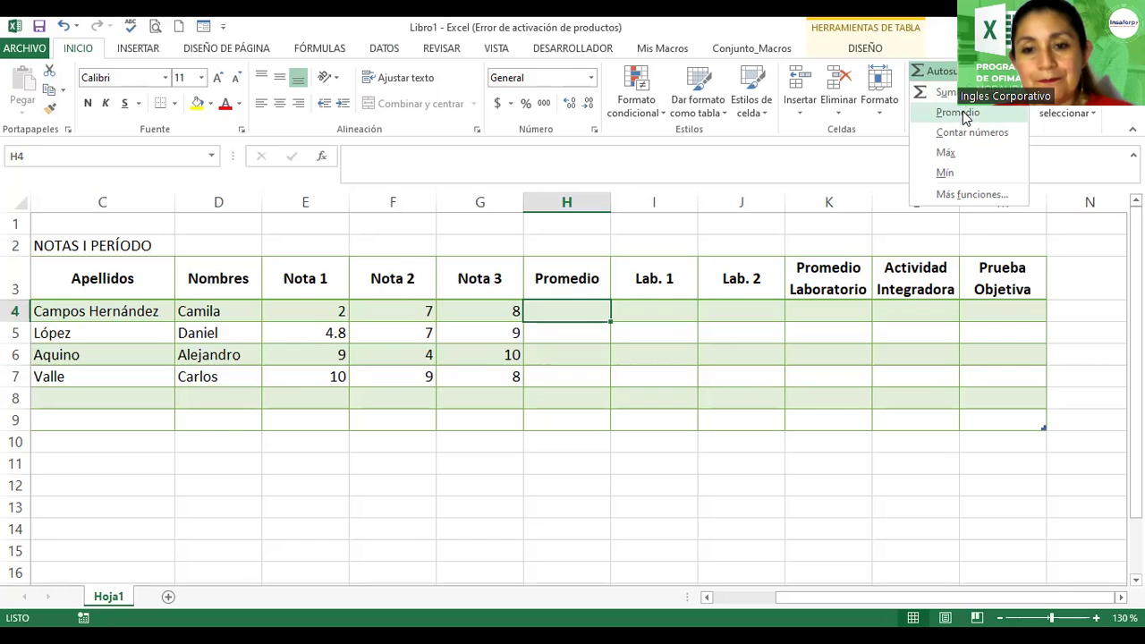
pyautogui.click(963, 112)
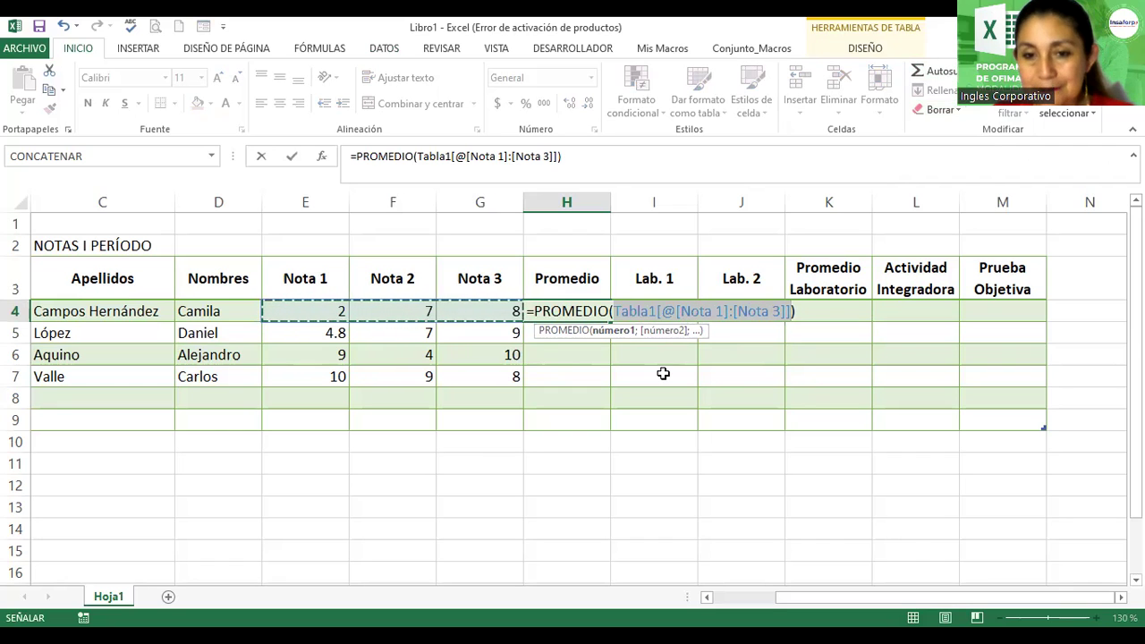
pyautogui.press('Return')
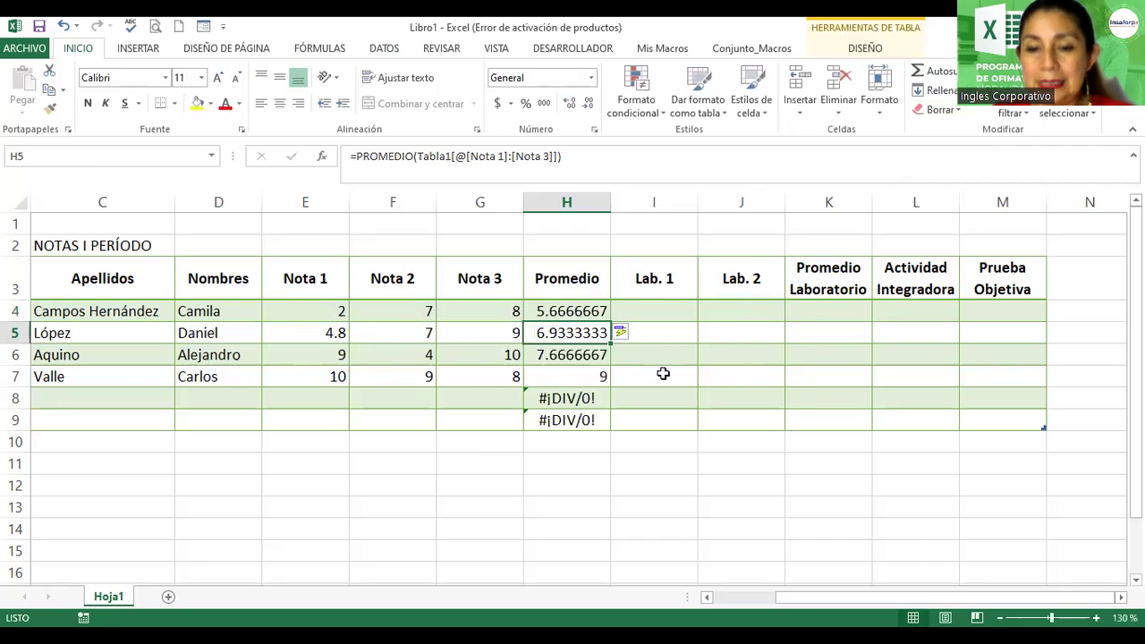
# - Check each student's Promedio result, including the #¡DIV/0! errors in empty rows 8 and 9
pyautogui.click(558, 304)
pyautogui.click(557, 336)
pyautogui.click(557, 354)
pyautogui.click(557, 375)
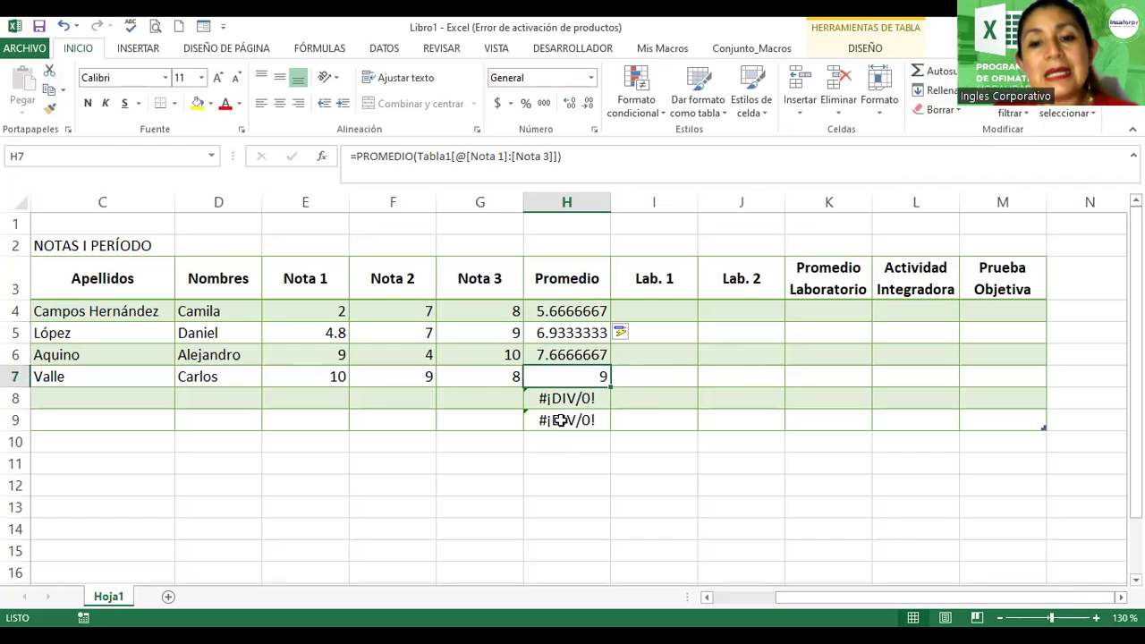
pyautogui.click(552, 398)
pyautogui.click(552, 421)
pyautogui.click(554, 400)
pyautogui.click(539, 438)
pyautogui.click(309, 391)
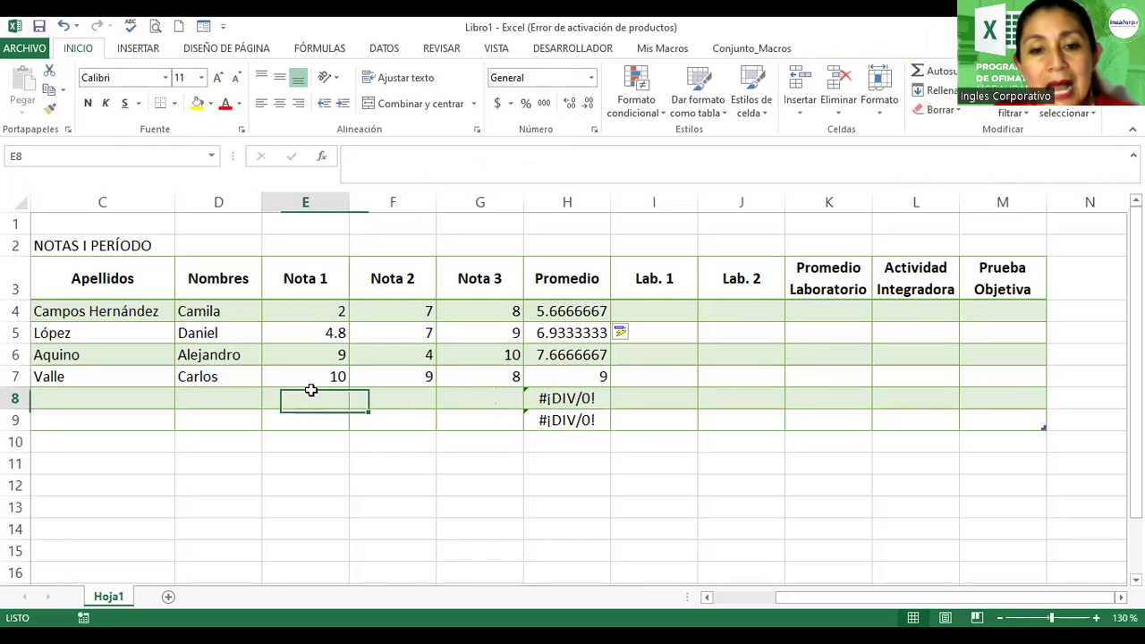
pyautogui.click(381, 394)
pyautogui.click(465, 397)
pyautogui.click(386, 426)
pyautogui.click(297, 400)
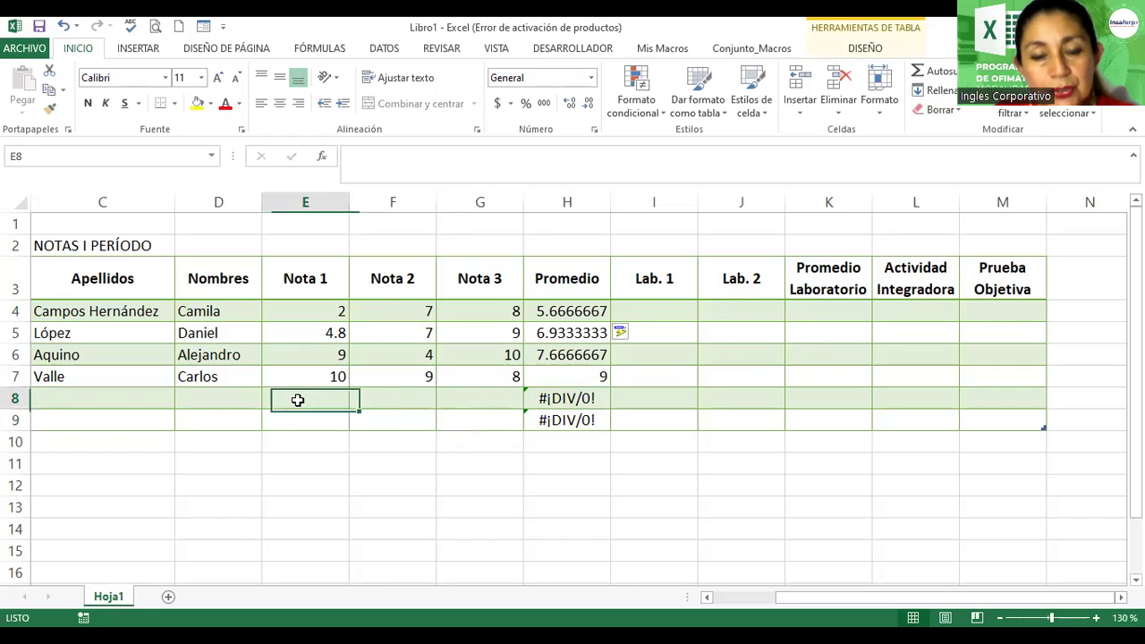
# - Enter the surname and first name for the new students in rows 8 and 9
pyautogui.click(126, 394)
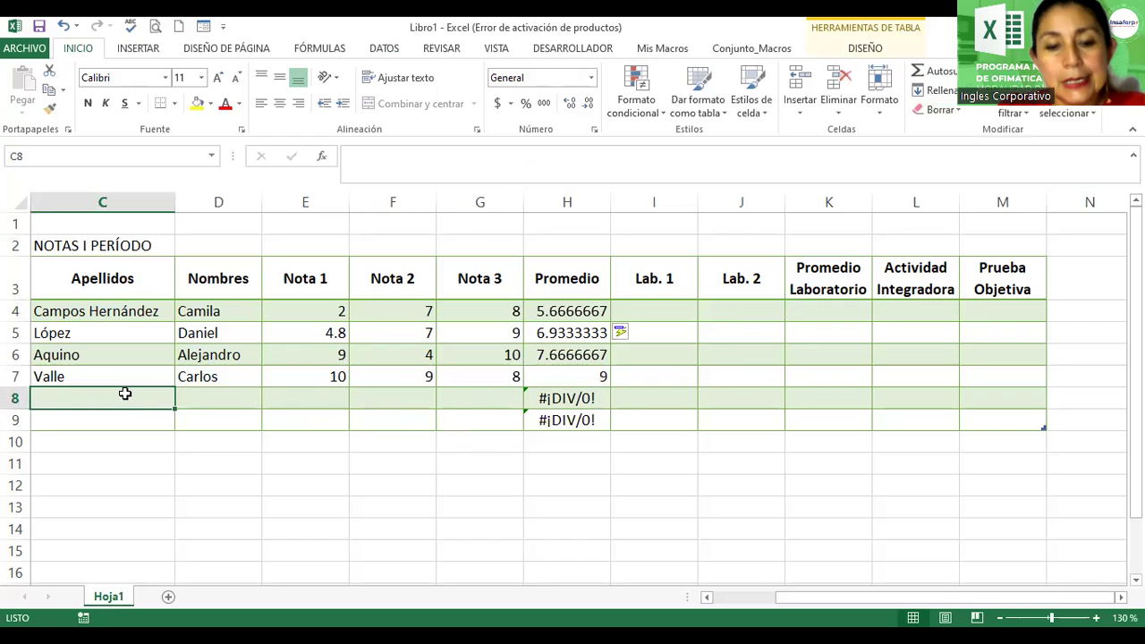
pyautogui.write('Amaya')
pyautogui.press('Tab')
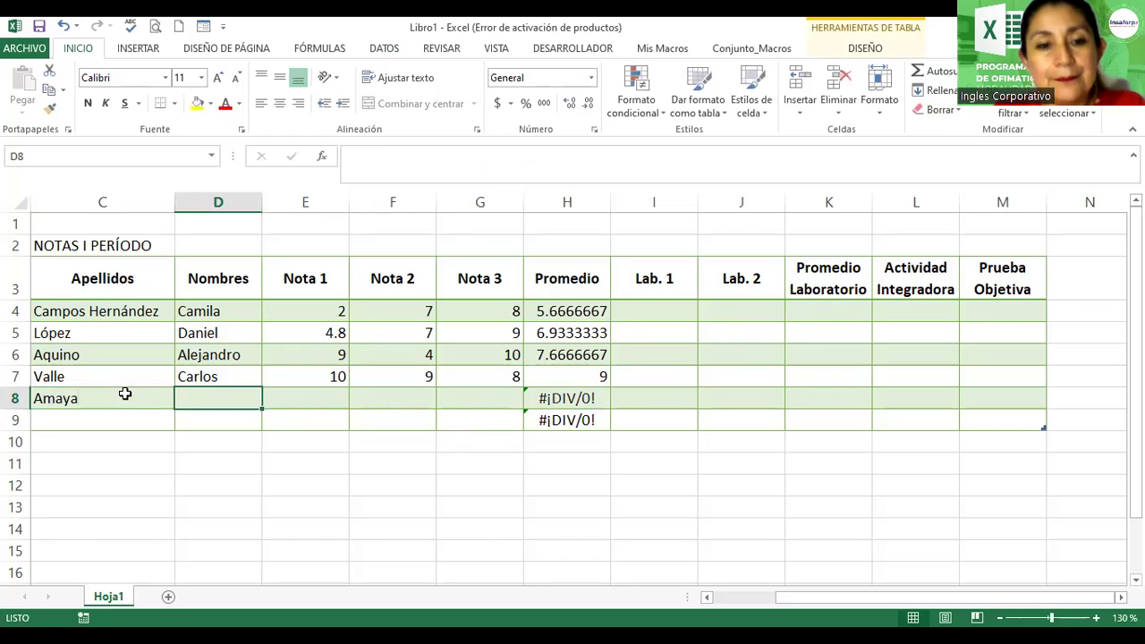
pyautogui.write('Luis')
pyautogui.press('Return')
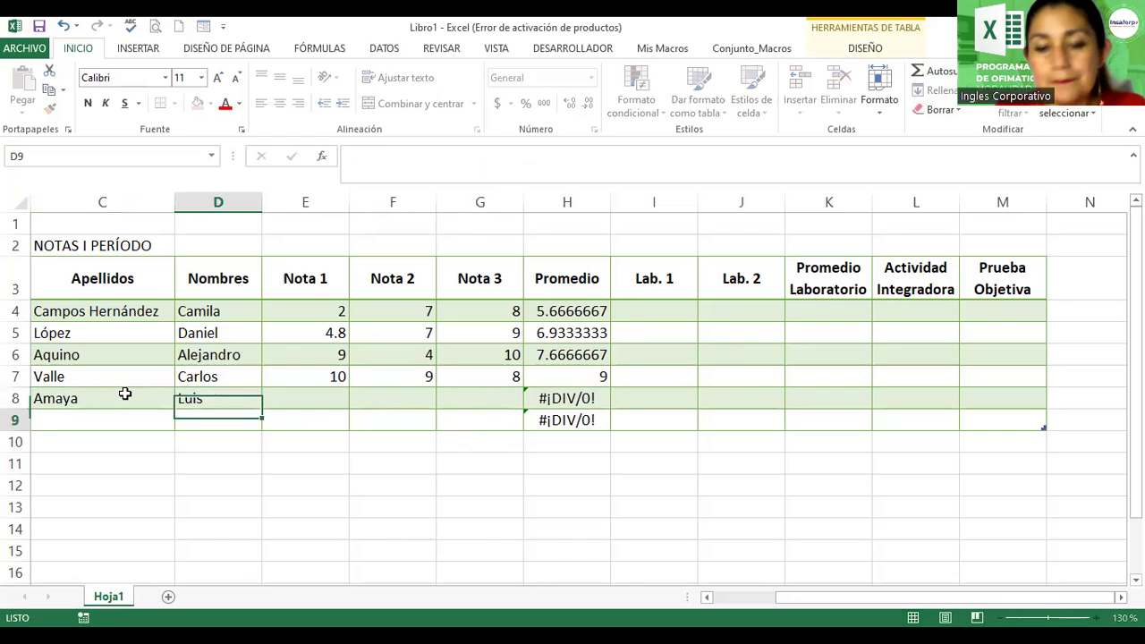
pyautogui.press('Left')
pyautogui.write('Alfa')
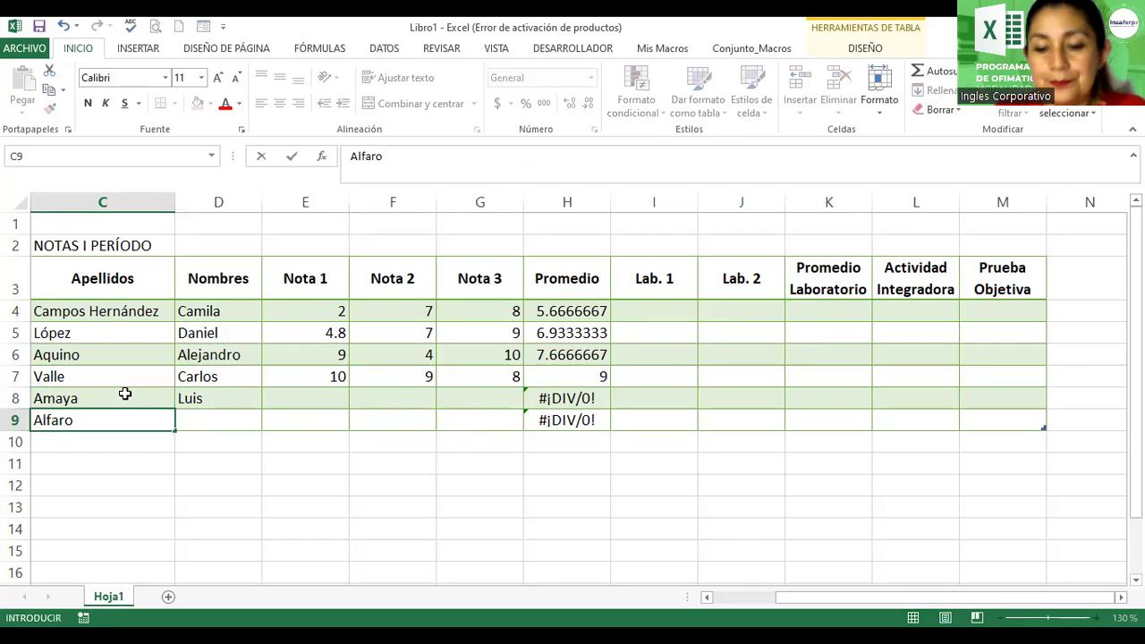
pyautogui.press('Tab')
pyautogui.write('Debora')
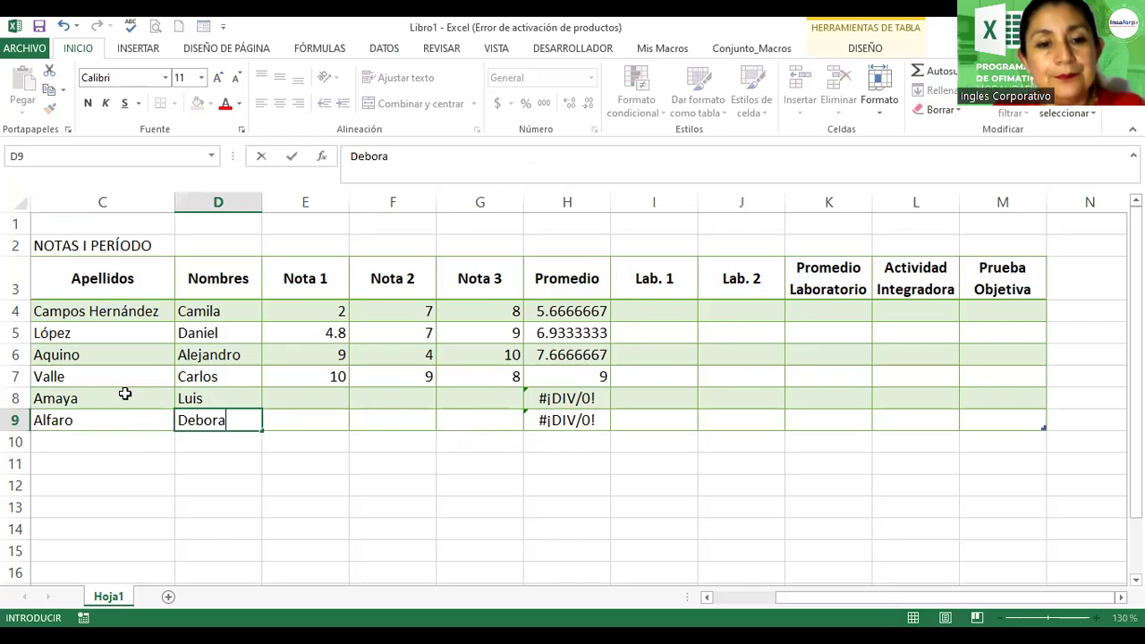
pyautogui.press('Tab')
# - Enter grades 9, 9.8, 9.7 in E8:G8 and 7, 9, 10 in E9:G9
pyautogui.press('Up')
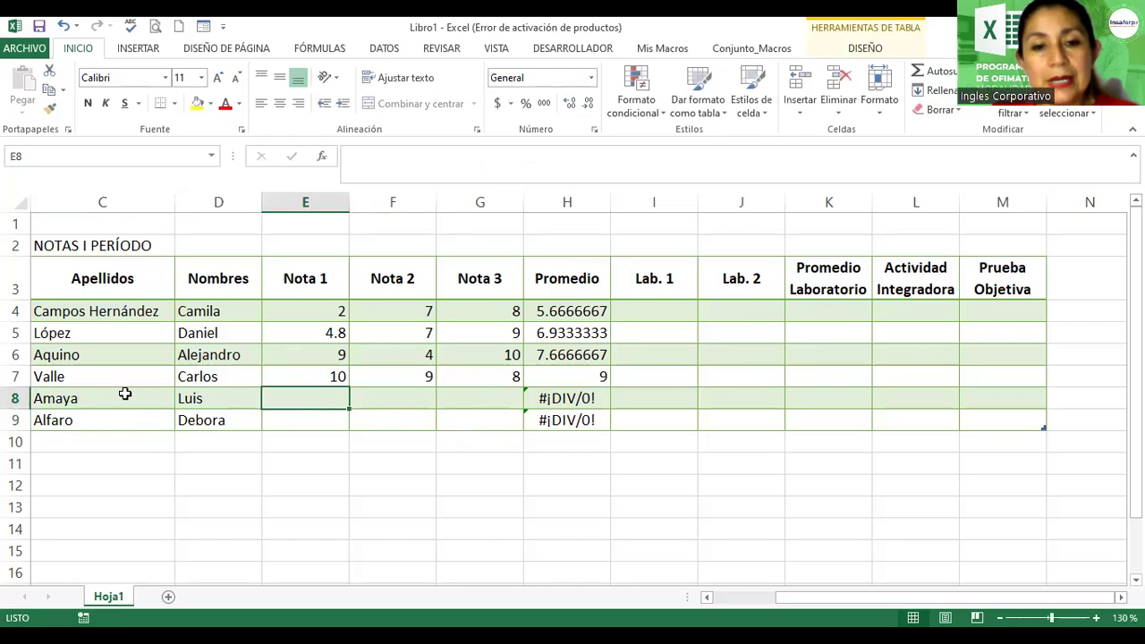
pyautogui.write('9')
pyautogui.press('Tab')
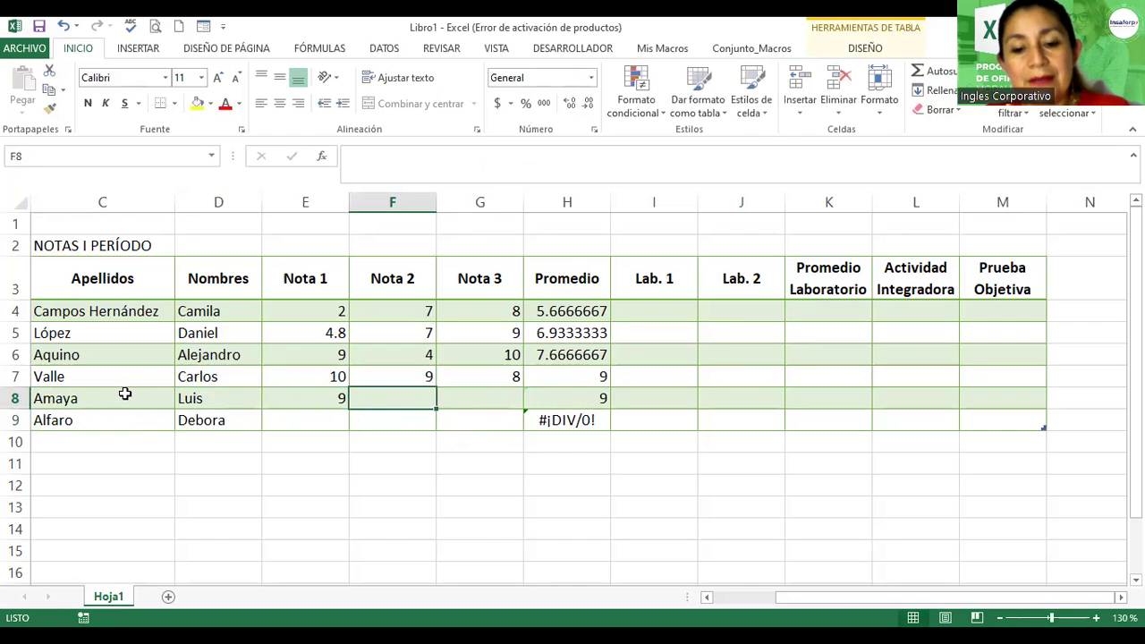
pyautogui.write('9.8')
pyautogui.press('Tab')
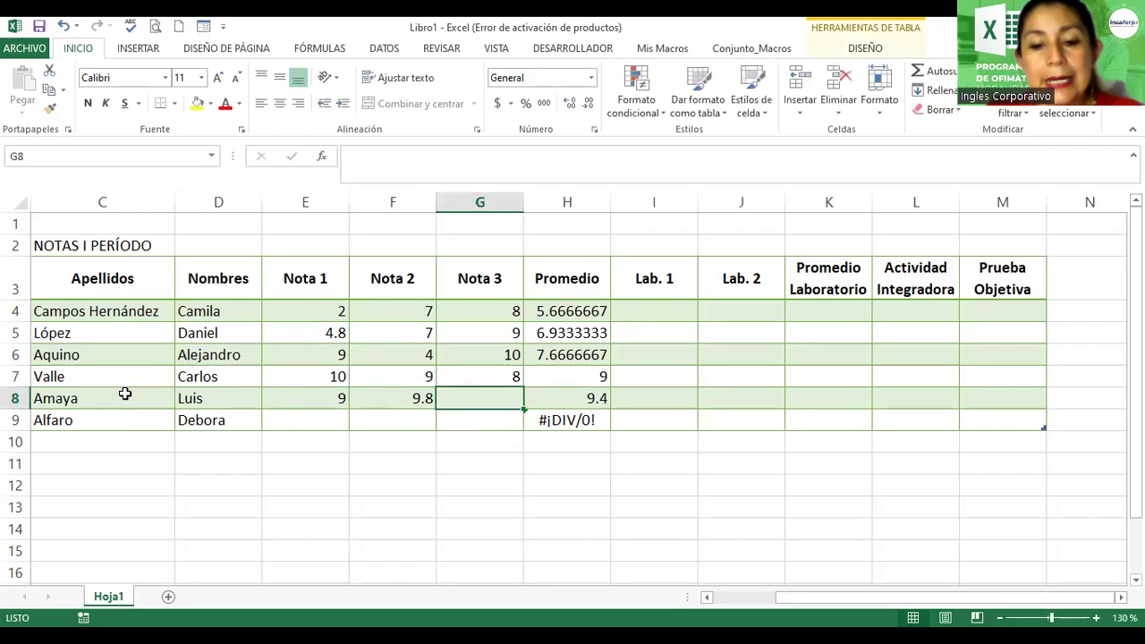
pyautogui.write('9.7')
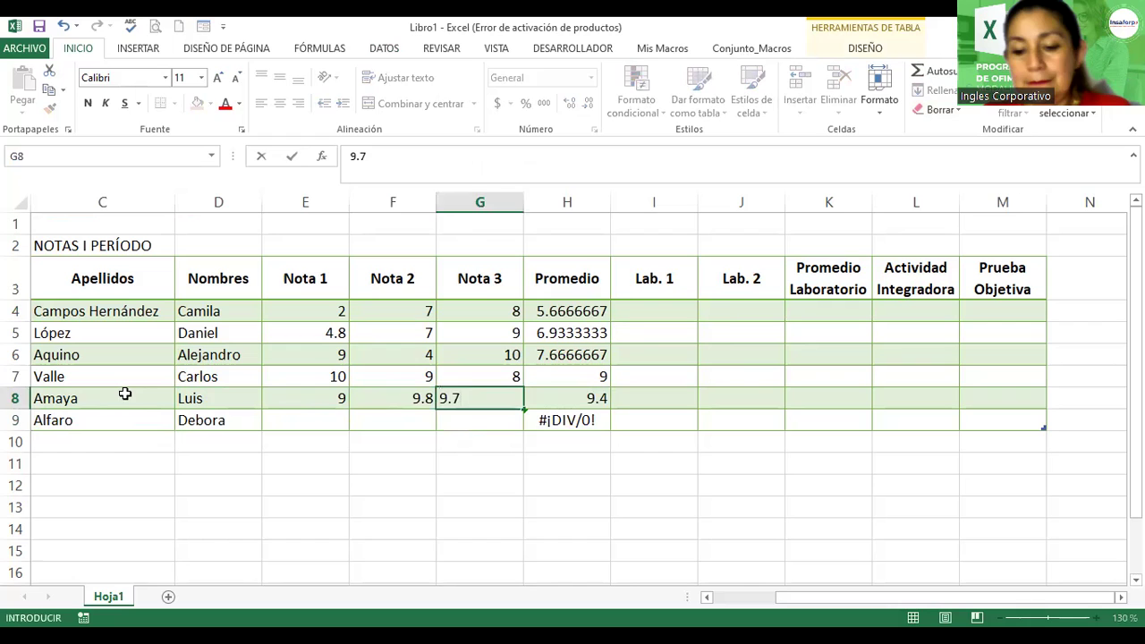
pyautogui.press('Return')
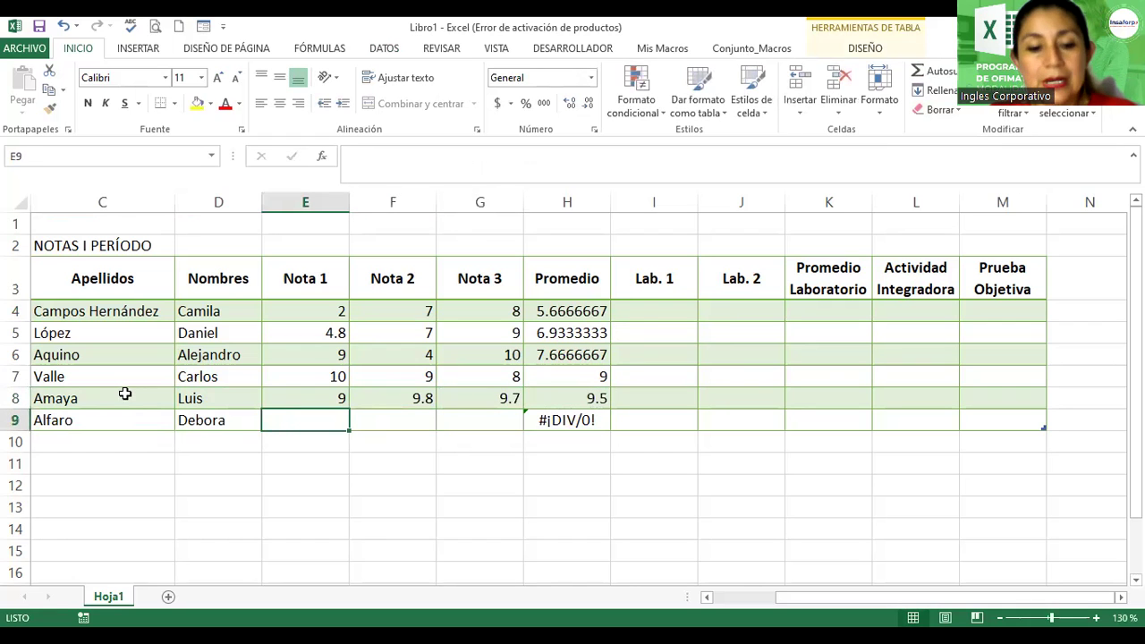
pyautogui.write('7')
pyautogui.press('Tab')
pyautogui.write('9')
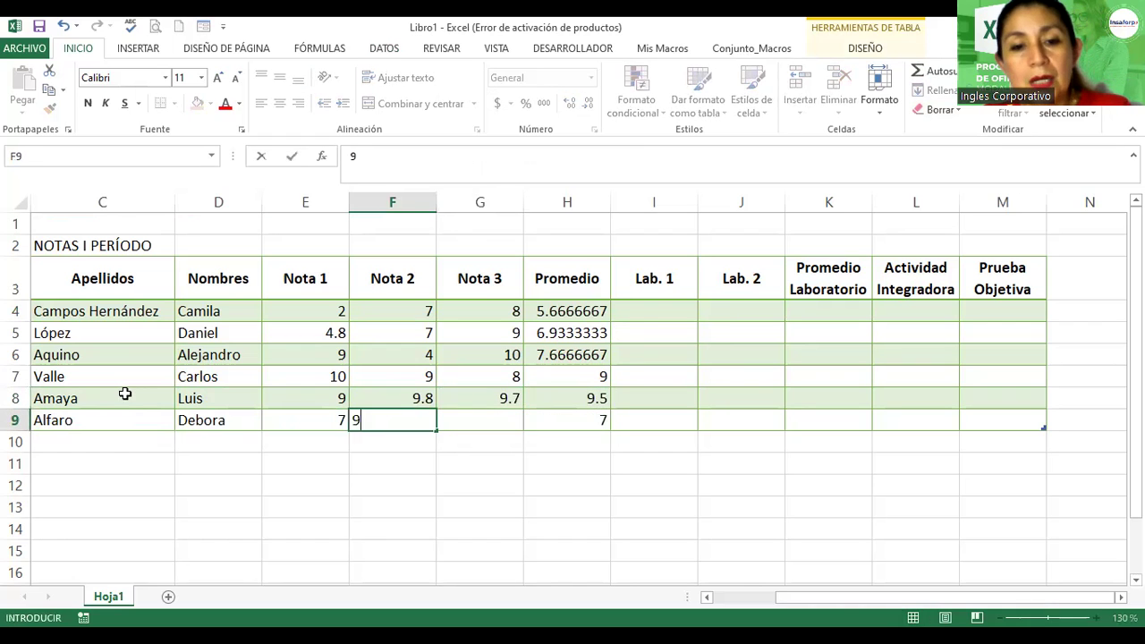
pyautogui.press('Tab')
pyautogui.write('10')
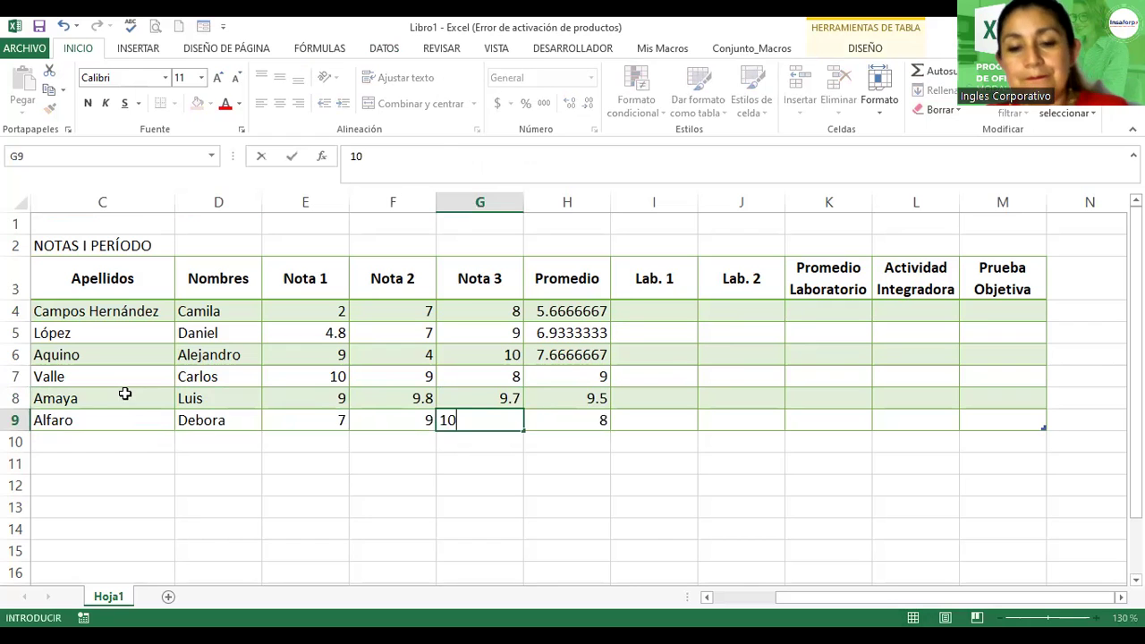
pyautogui.press('Tab')
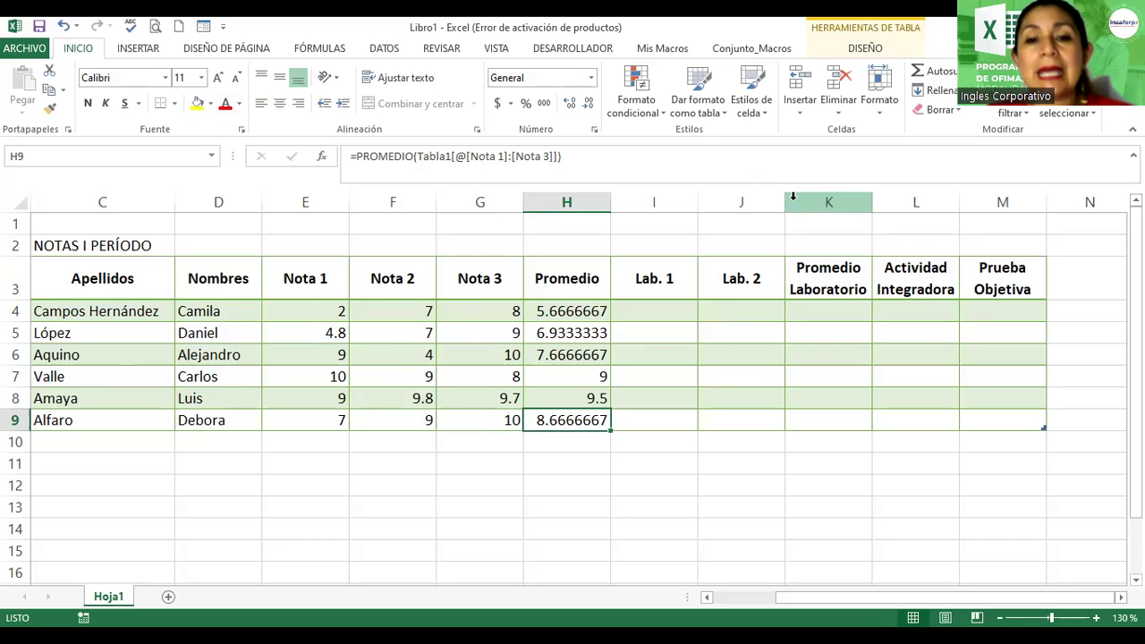
pyautogui.moveTo(309, 279); pyautogui.dragTo(465, 278)
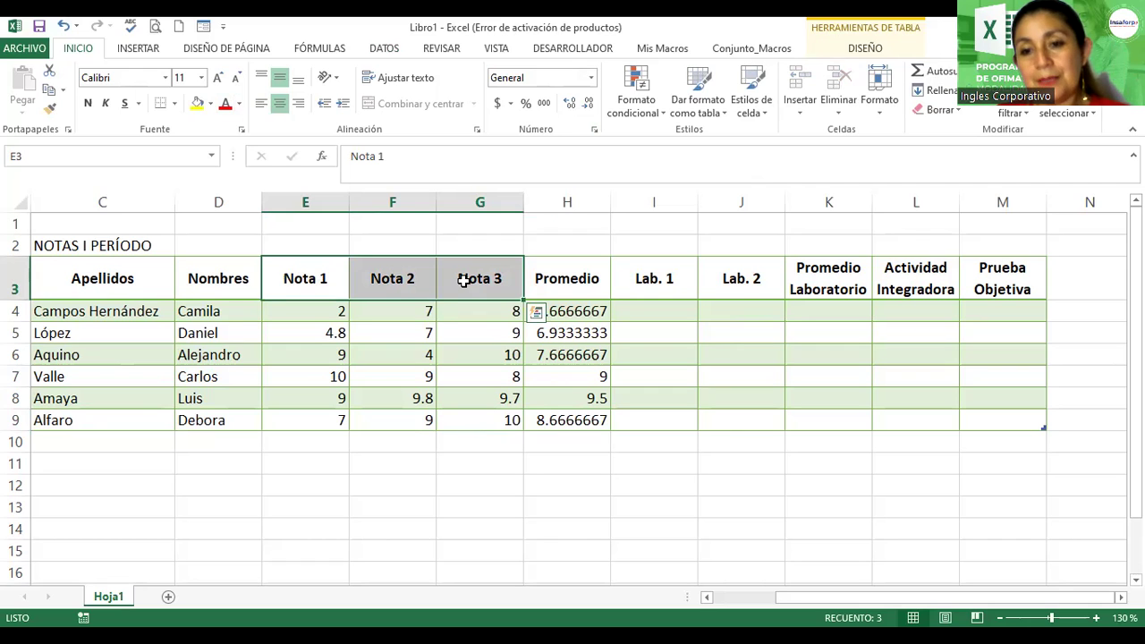
pyautogui.moveTo(658, 277); pyautogui.dragTo(731, 286)
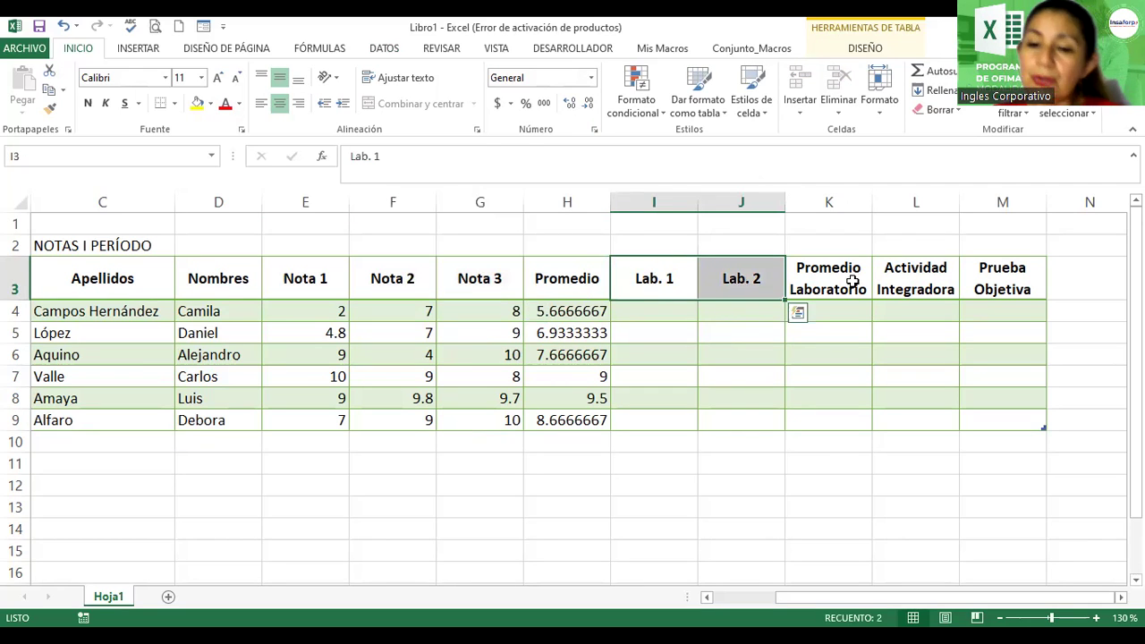
pyautogui.click(850, 279)
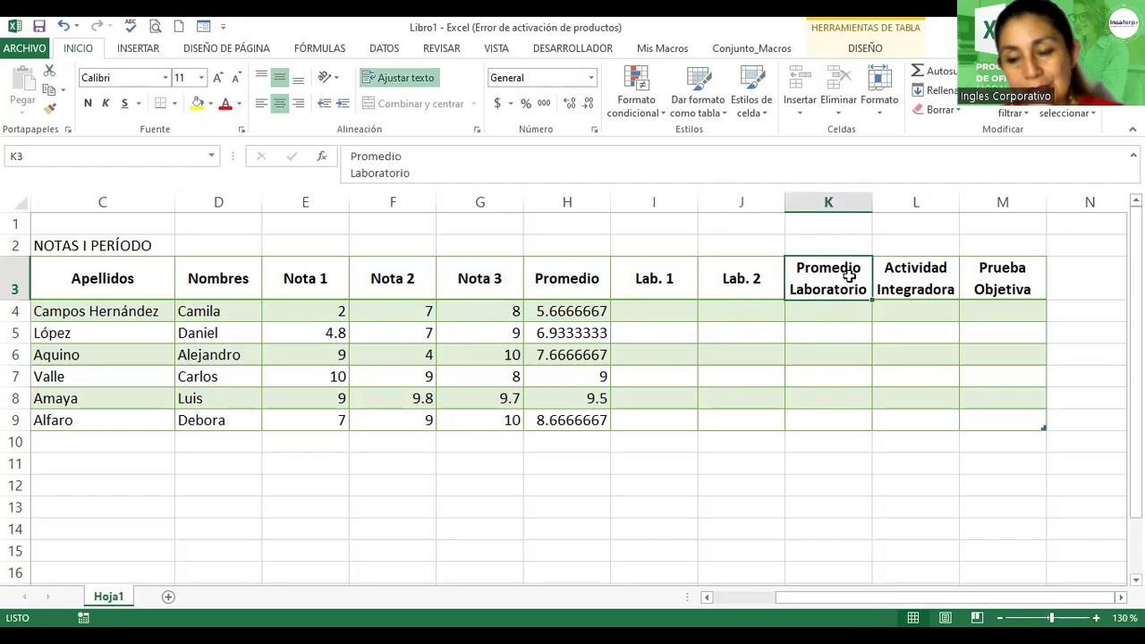
pyautogui.click(912, 286)
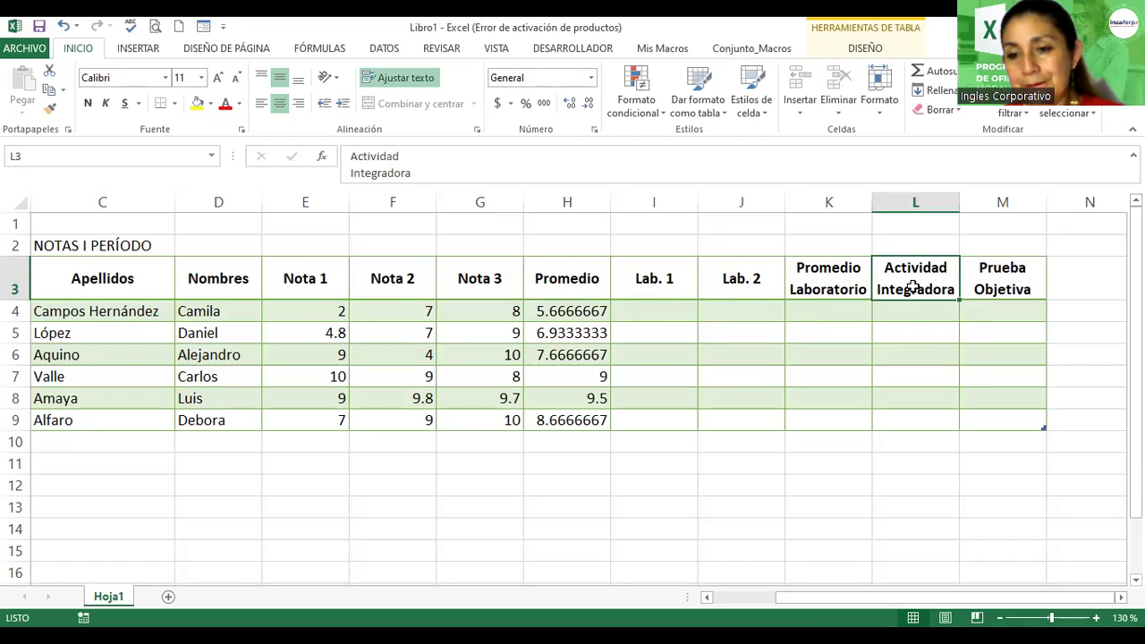
pyautogui.click(642, 276)
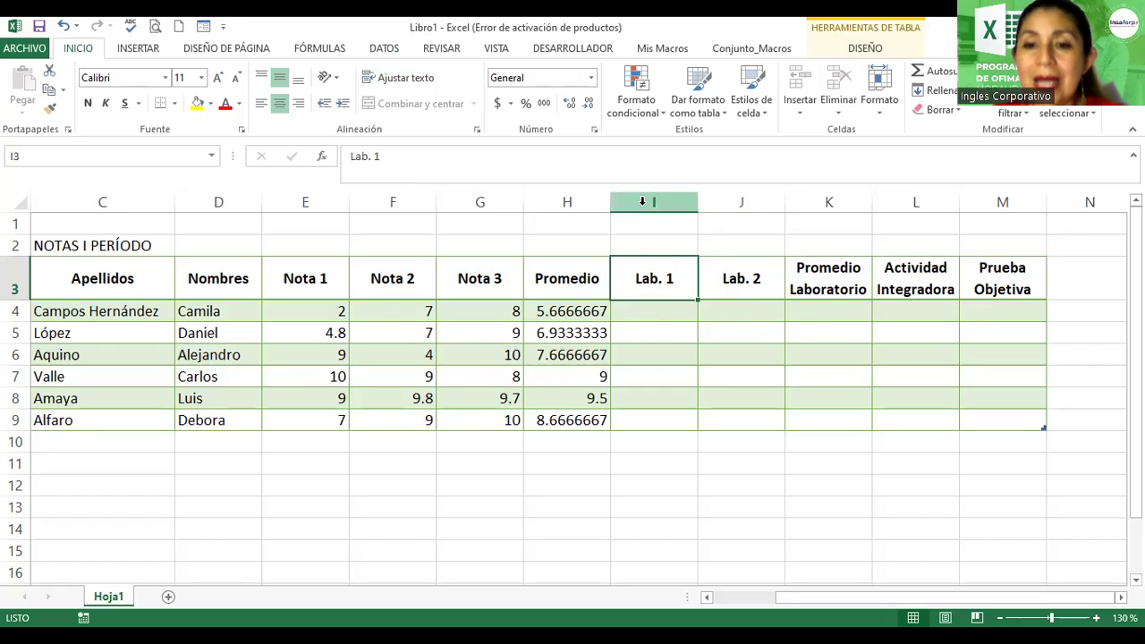
# - Insert a new column before Lab. 1 and give it the header '20% Notas'
pyautogui.click(642, 201)
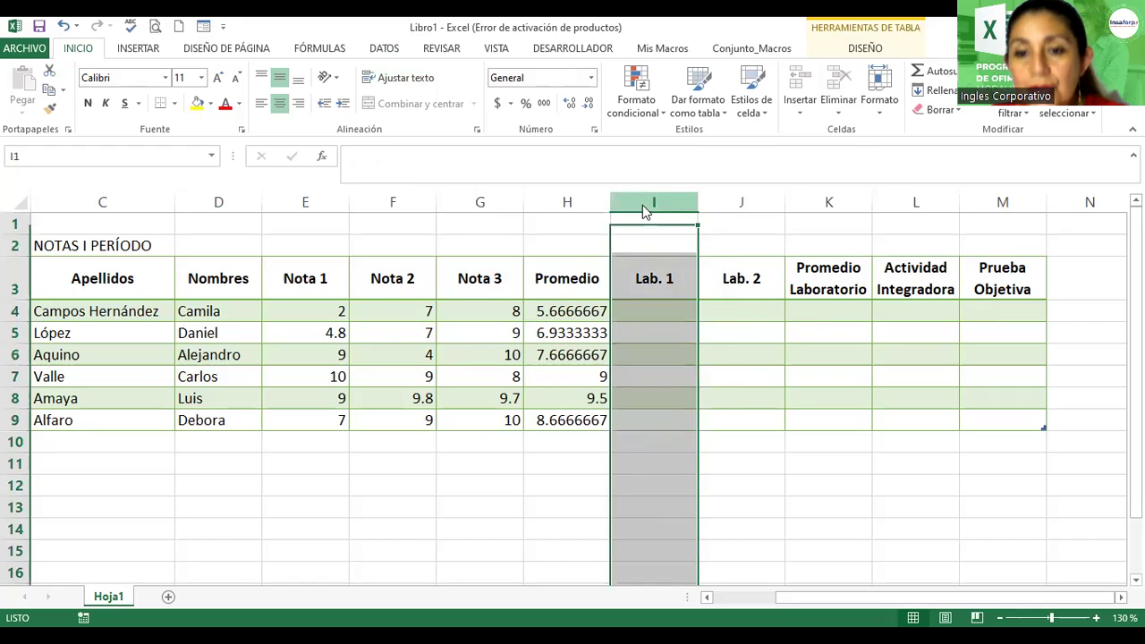
pyautogui.rightClick(646, 207)
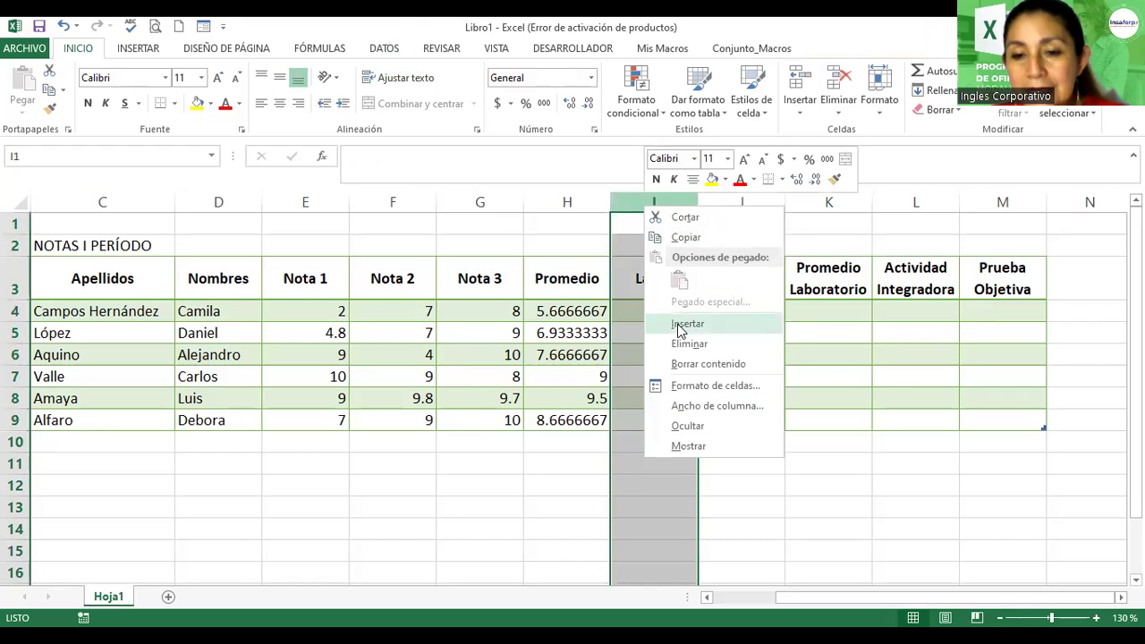
pyautogui.click(678, 325)
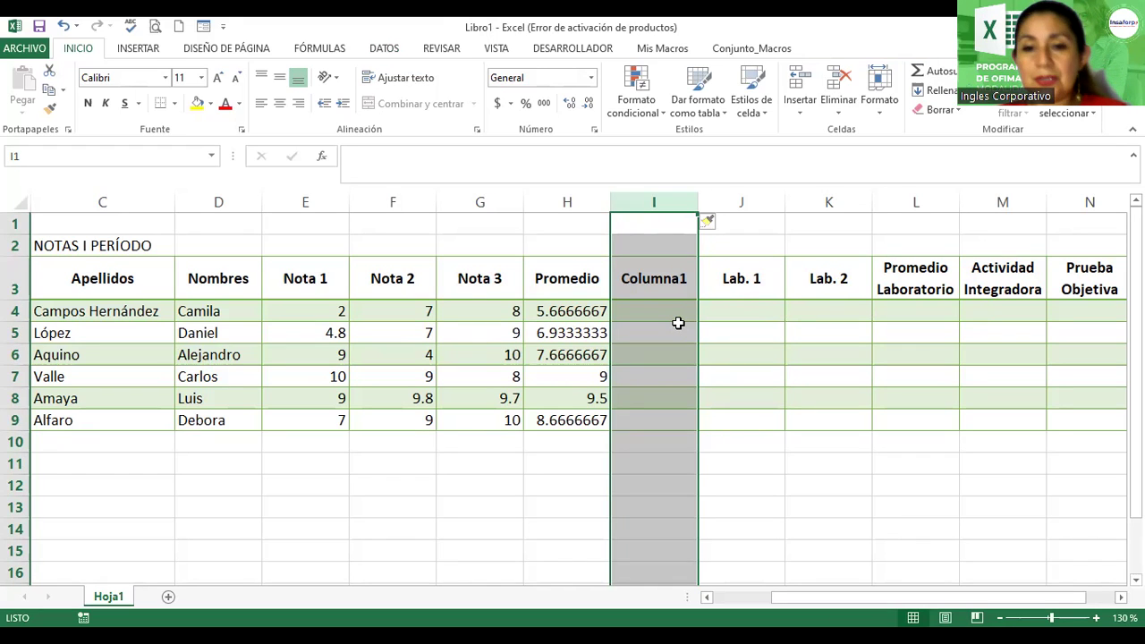
pyautogui.click(649, 288)
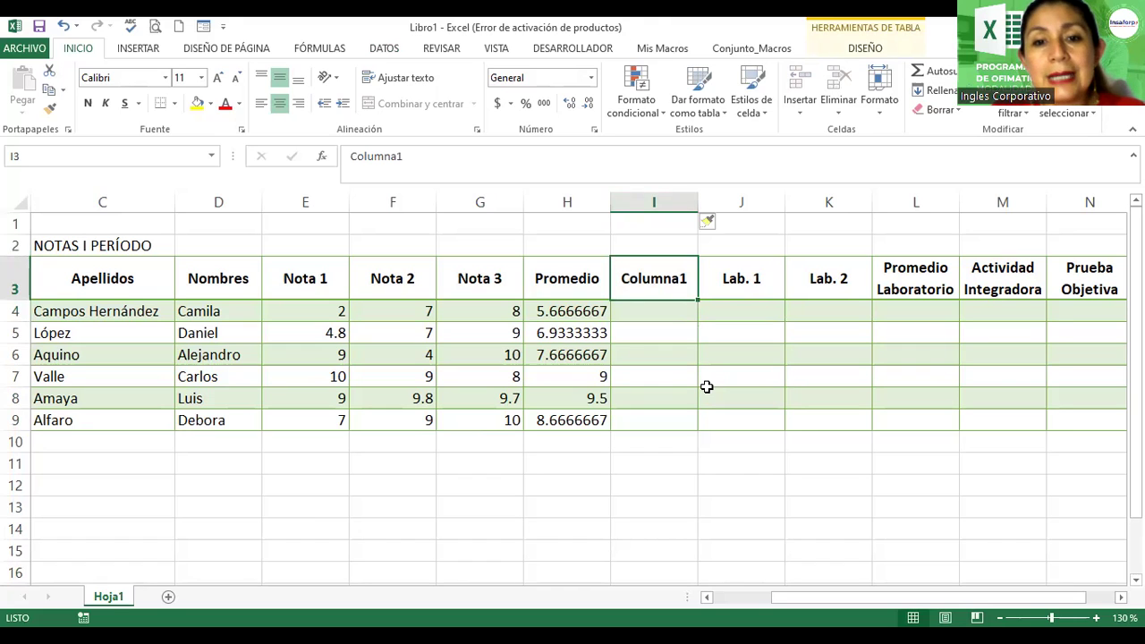
pyautogui.write('20')
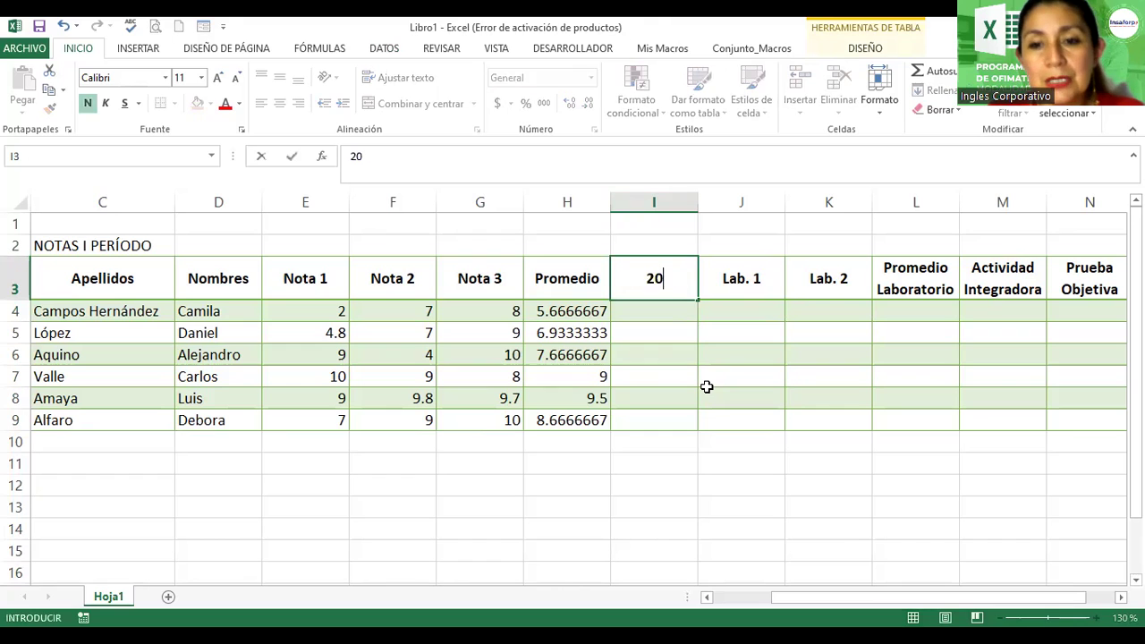
pyautogui.write('%')
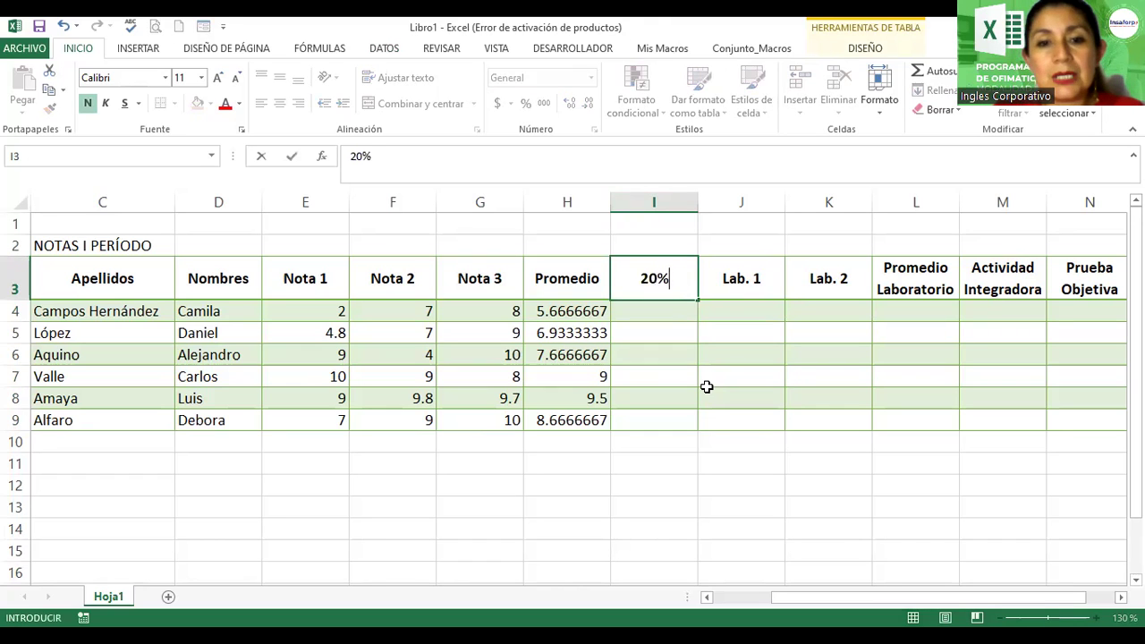
pyautogui.write(' Notas')
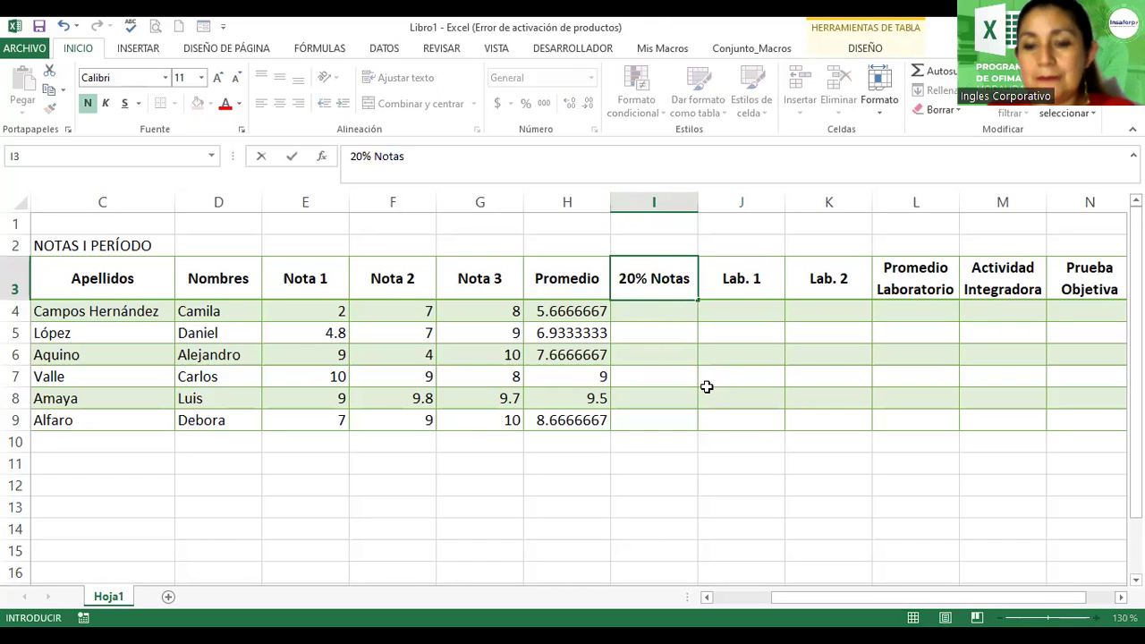
pyautogui.press('Return')
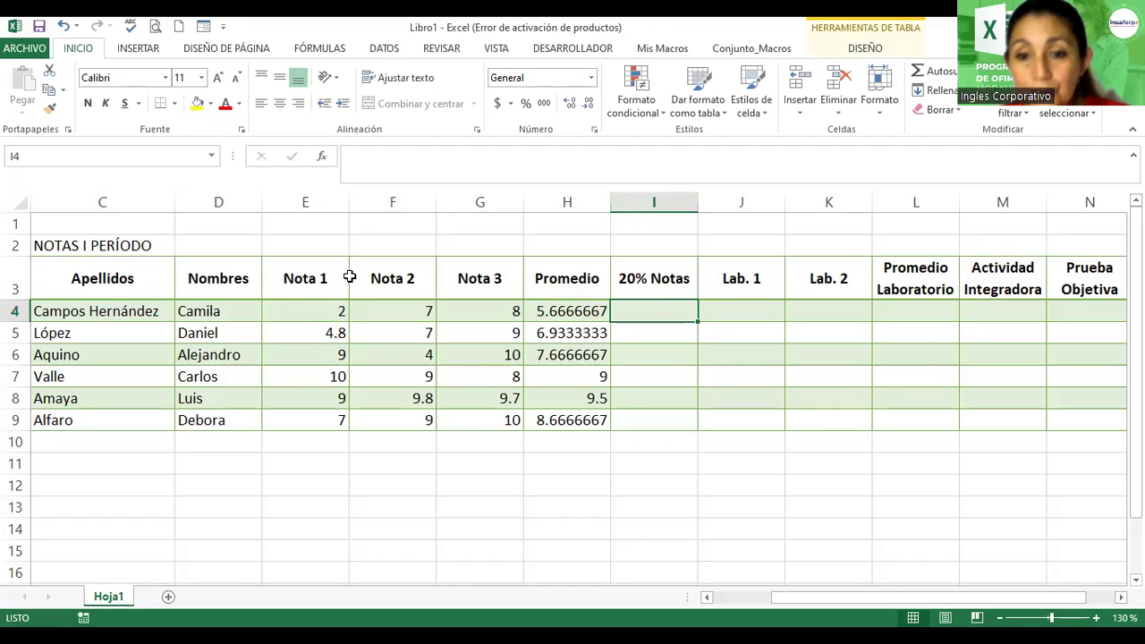
# - Format Promedio values H4:H9 to one decimal place, centred, bold and italic
pyautogui.moveTo(536, 316); pyautogui.dragTo(553, 422)
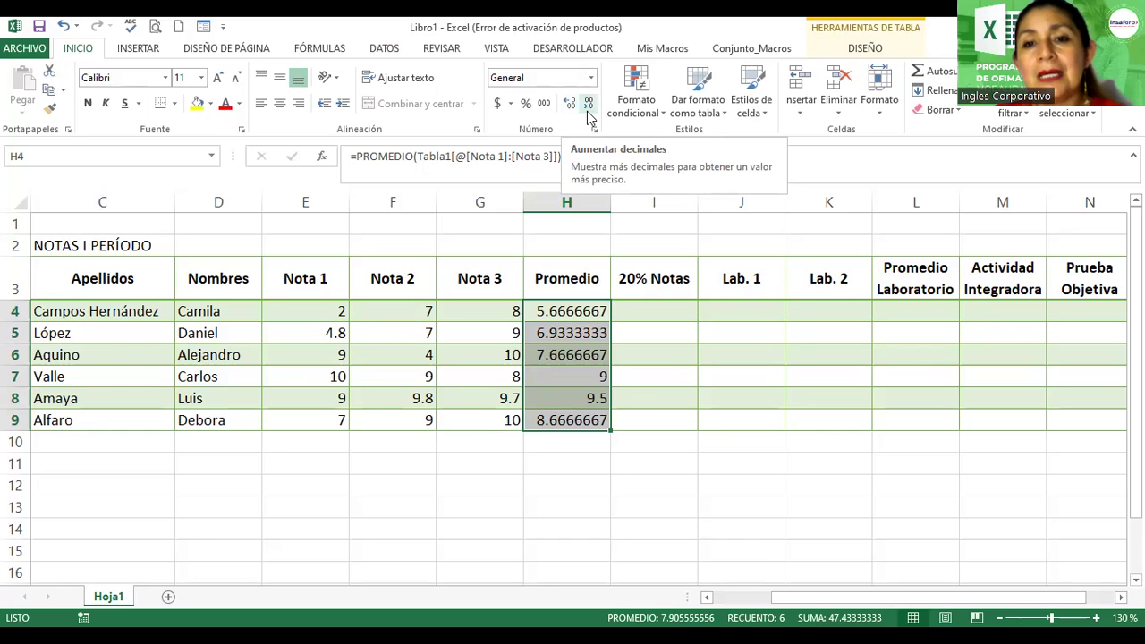
pyautogui.click(588, 112)
pyautogui.click(589, 112)
pyautogui.click(588, 113)
pyautogui.click(589, 113)
pyautogui.click(589, 113)
pyautogui.click(590, 114)
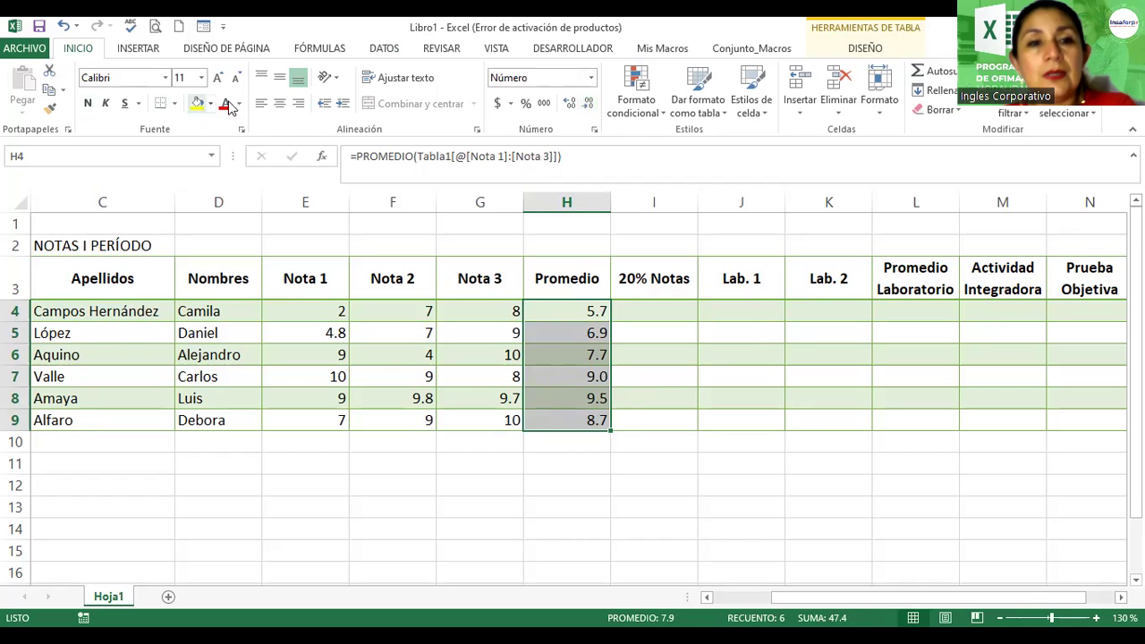
pyautogui.click(279, 103)
pyautogui.click(88, 103)
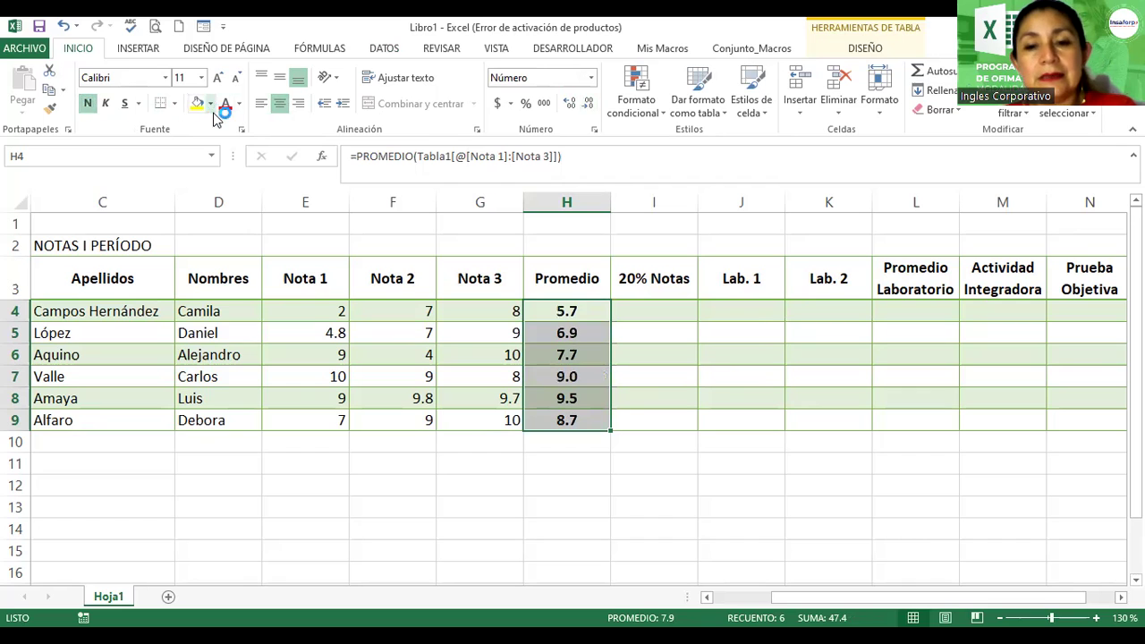
pyautogui.click(105, 104)
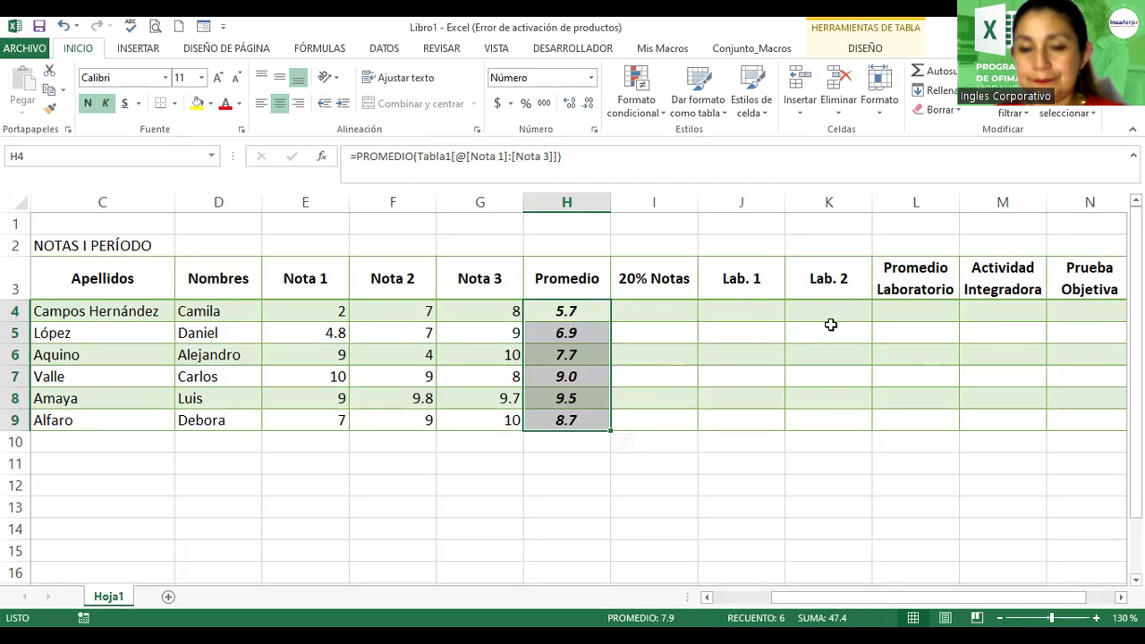
pyautogui.click(766, 345)
pyautogui.scroll(-1, 770, 346)
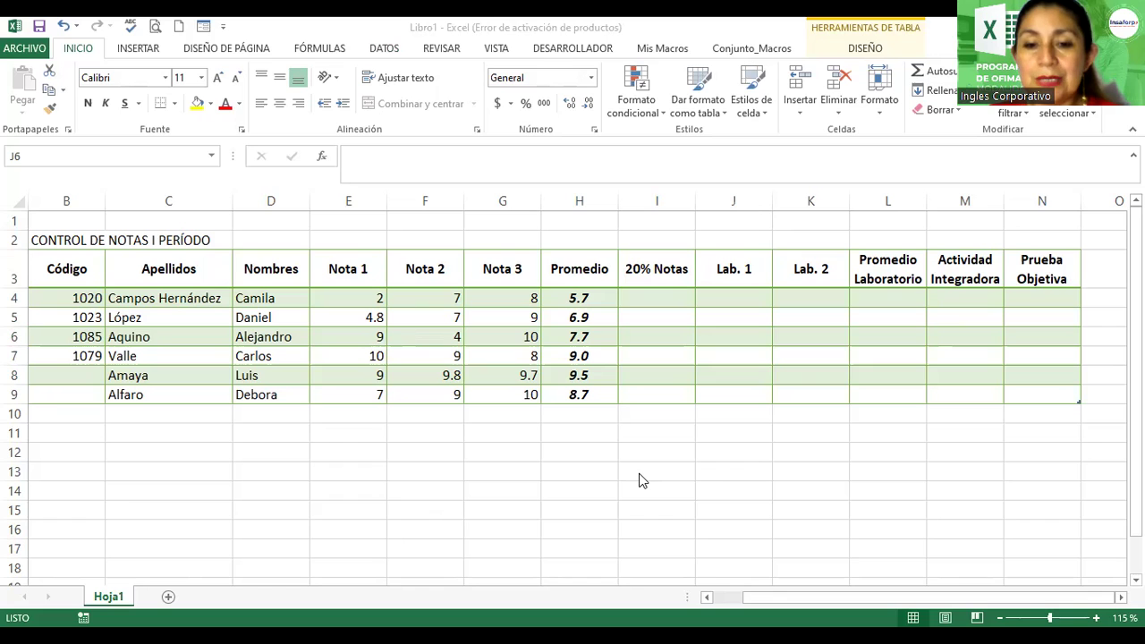
pyautogui.click(644, 295)
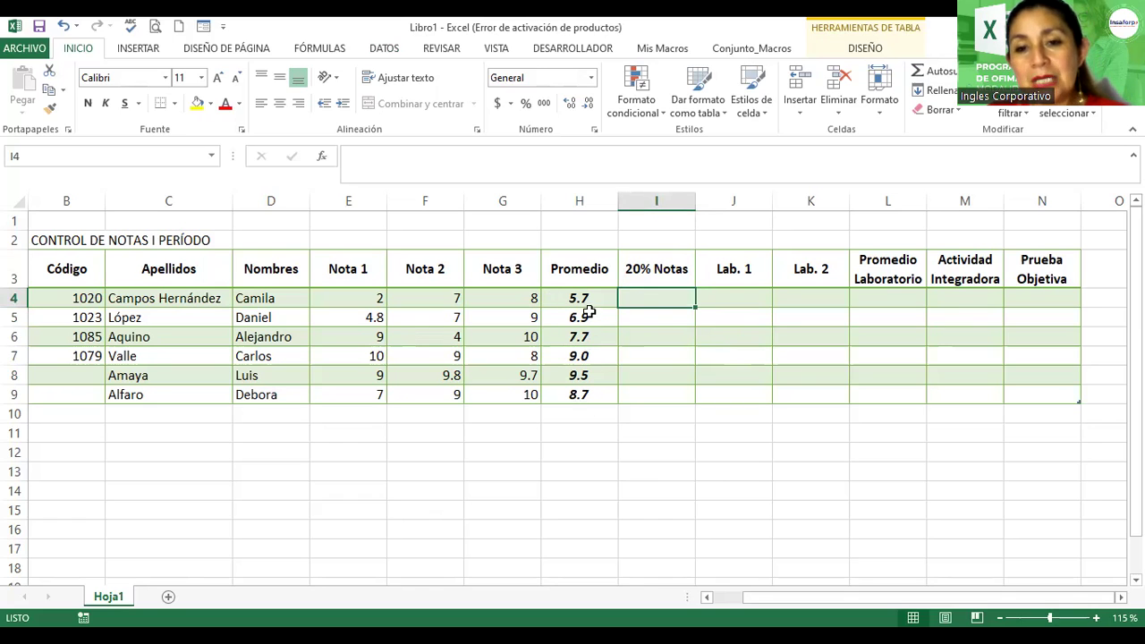
pyautogui.write('=')
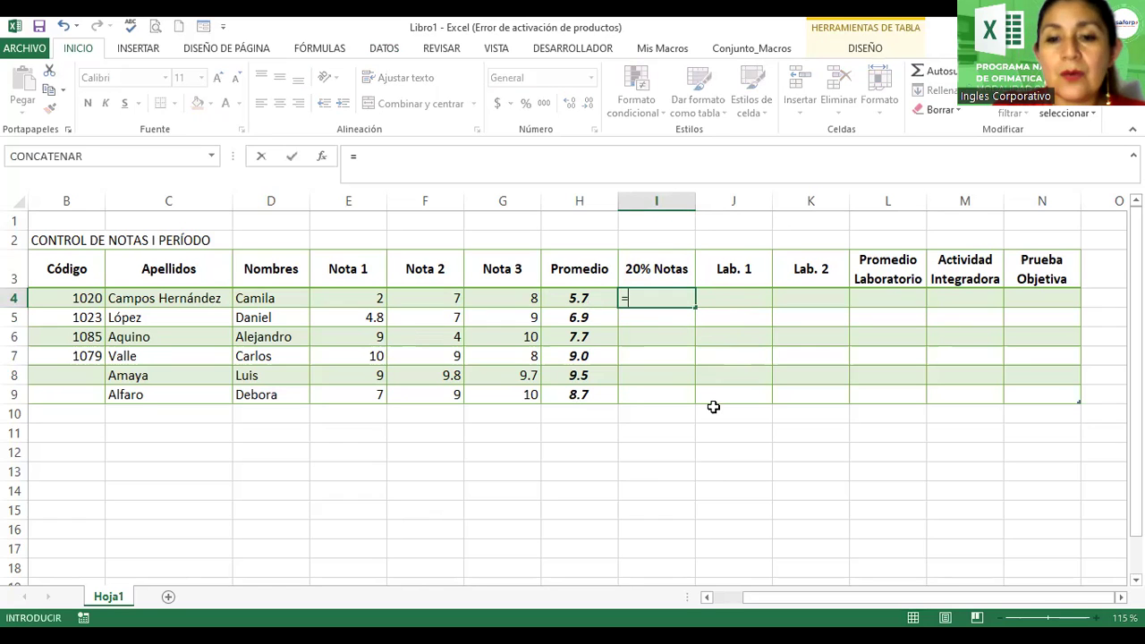
pyautogui.click(570, 301)
pyautogui.write('*20%')
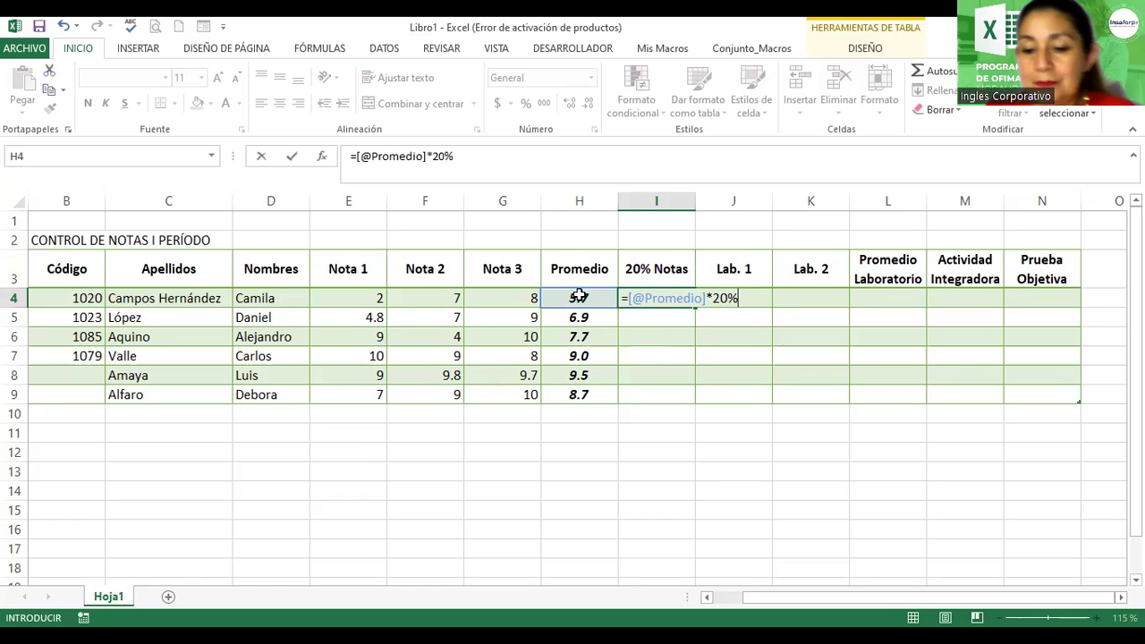
pyautogui.press('Return')
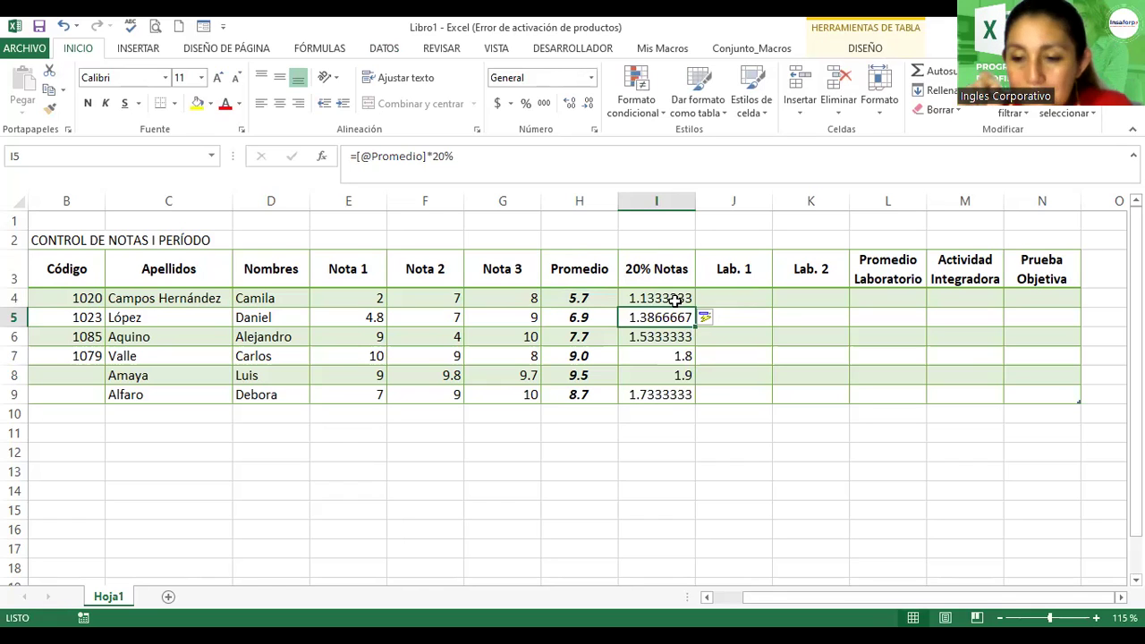
# - Show the 20% Notas values I4:I9 with two decimals in italic
pyautogui.click(683, 297)
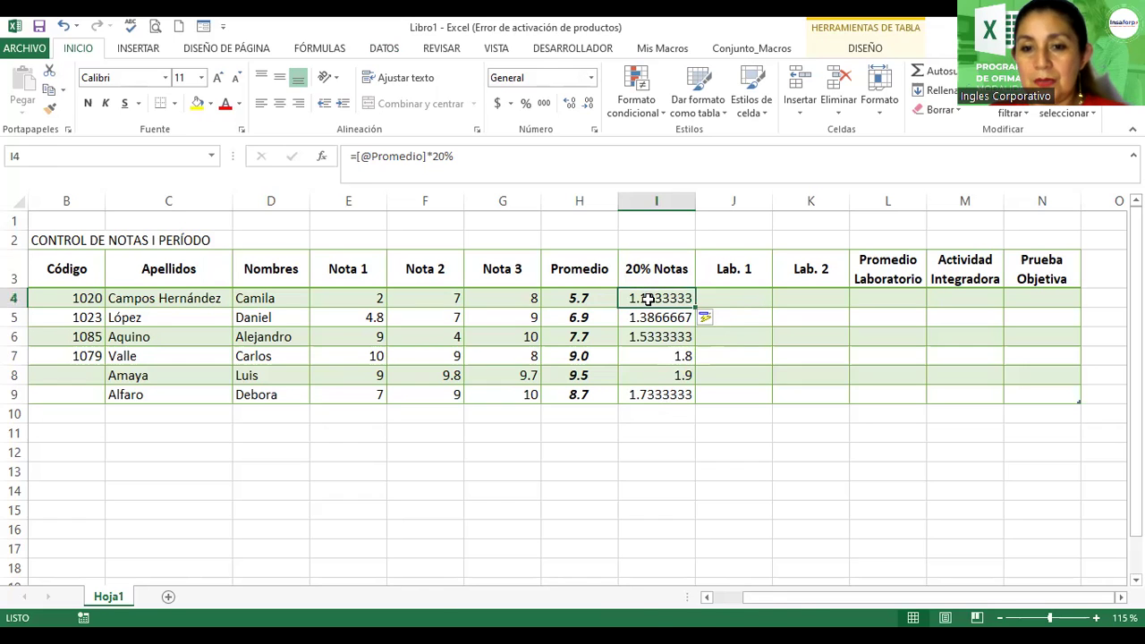
pyautogui.moveTo(649, 295); pyautogui.dragTo(654, 392)
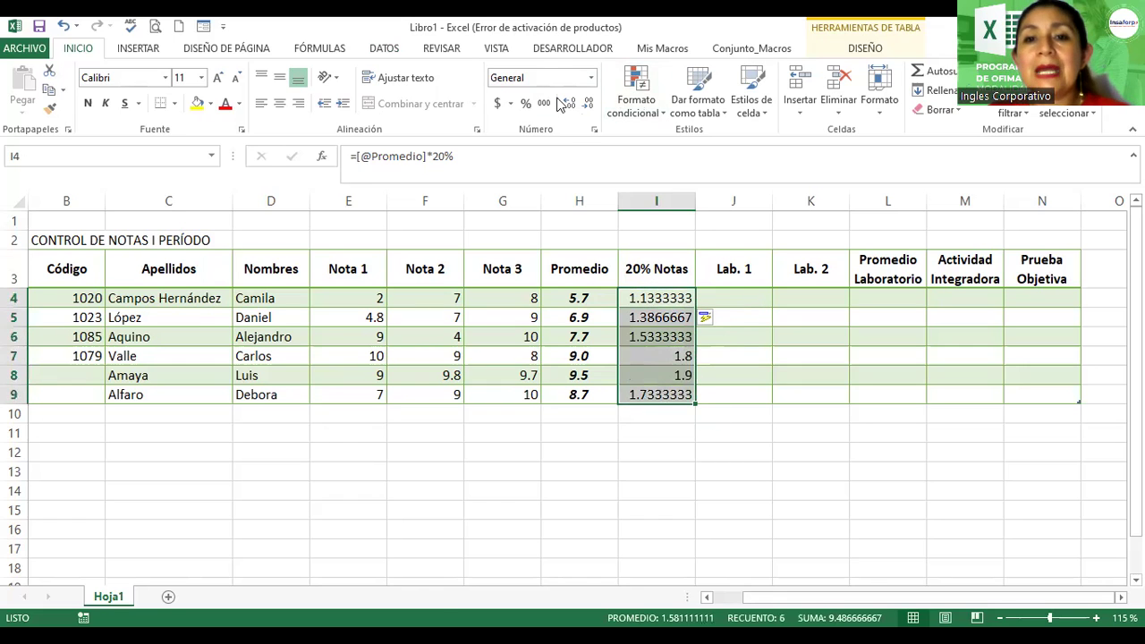
pyautogui.click(586, 104)
pyautogui.click(586, 104)
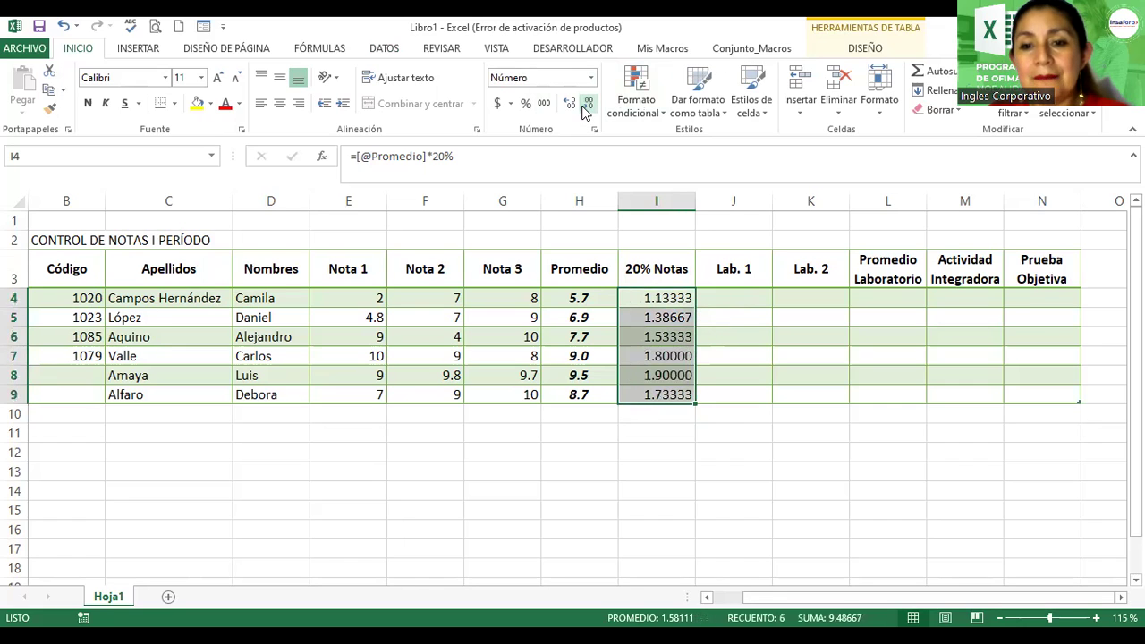
pyautogui.click(586, 104)
pyautogui.click(586, 105)
pyautogui.click(586, 105)
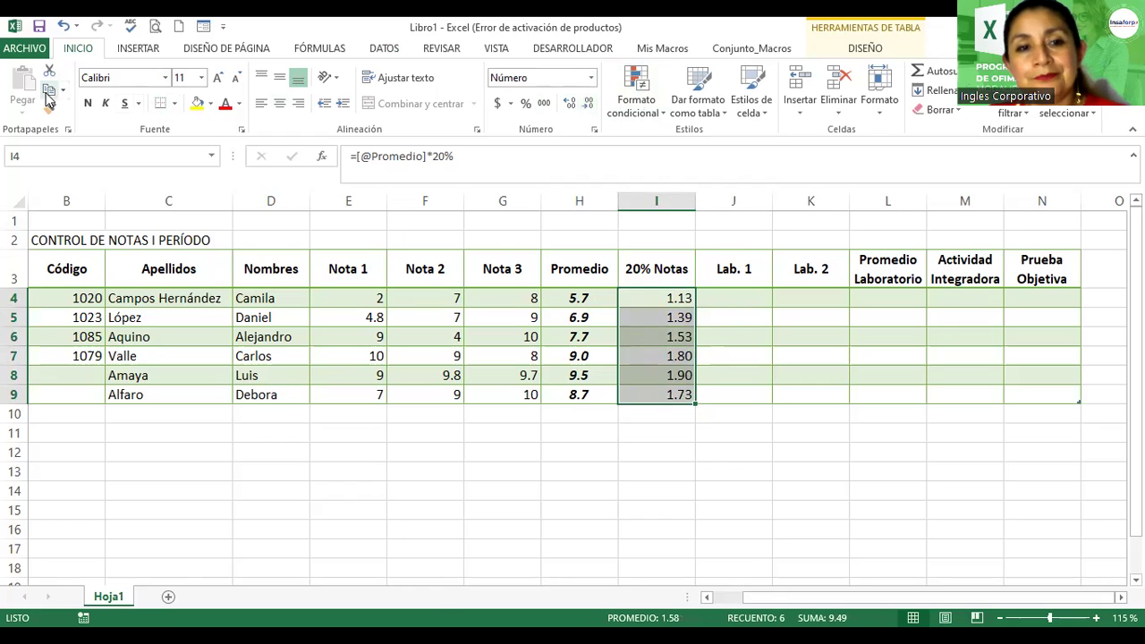
pyautogui.click(109, 105)
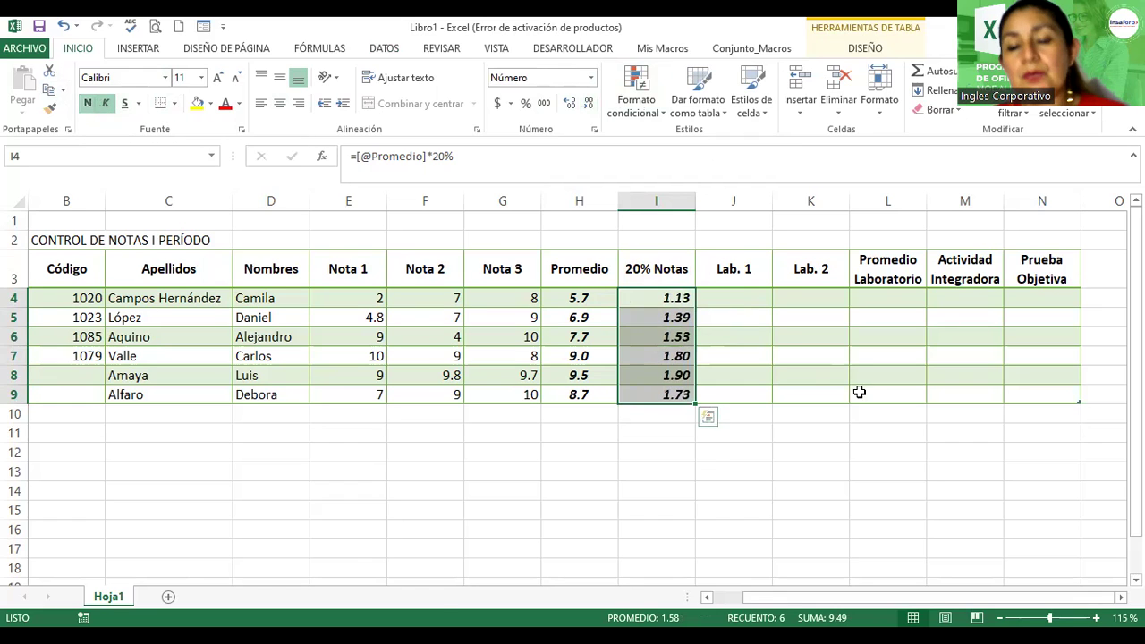
pyautogui.click(761, 295)
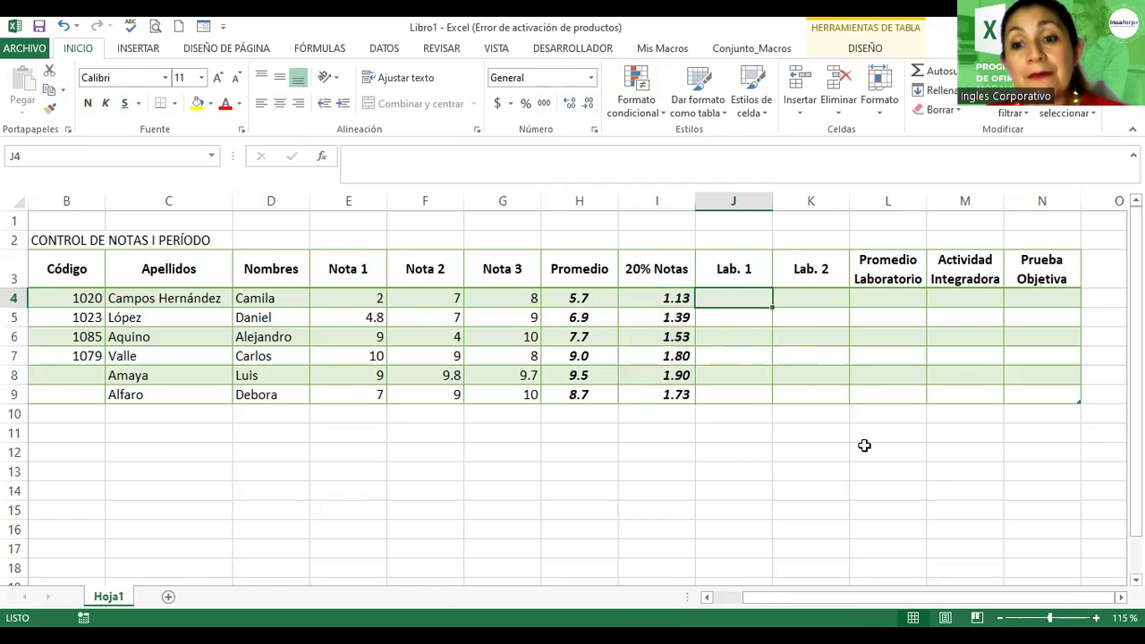
# - Enter Lab. 1 and Lab. 2 grades for rows 4–6: 10/8, 5/8.5, 4/8
pyautogui.write('10')
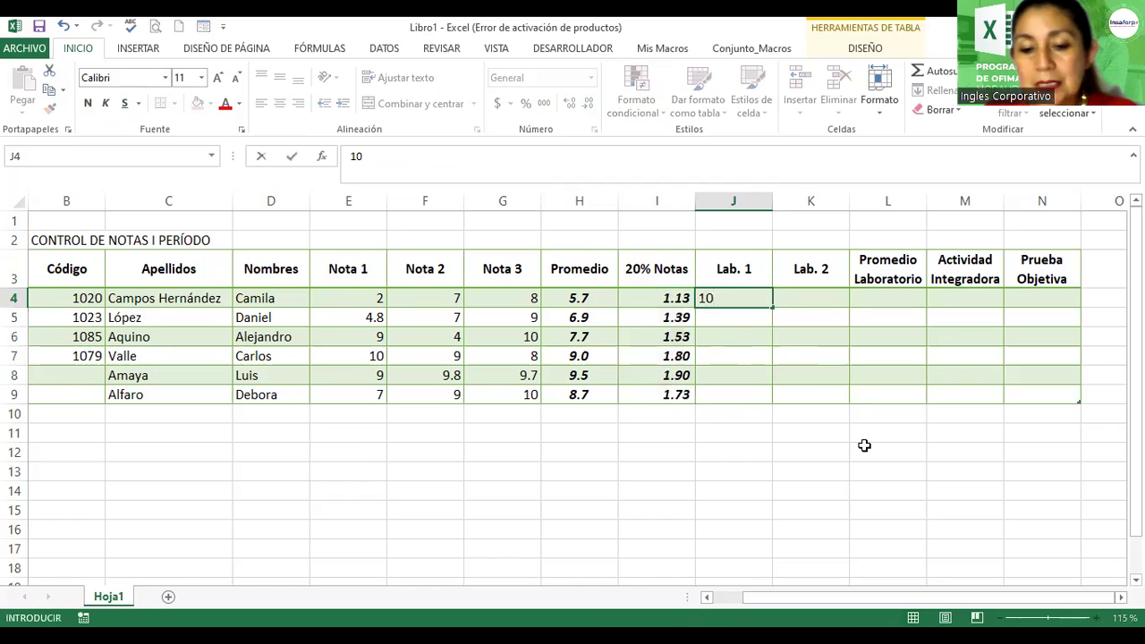
pyautogui.press('Right')
pyautogui.write('8')
pyautogui.press('Return')
pyautogui.press('Left')
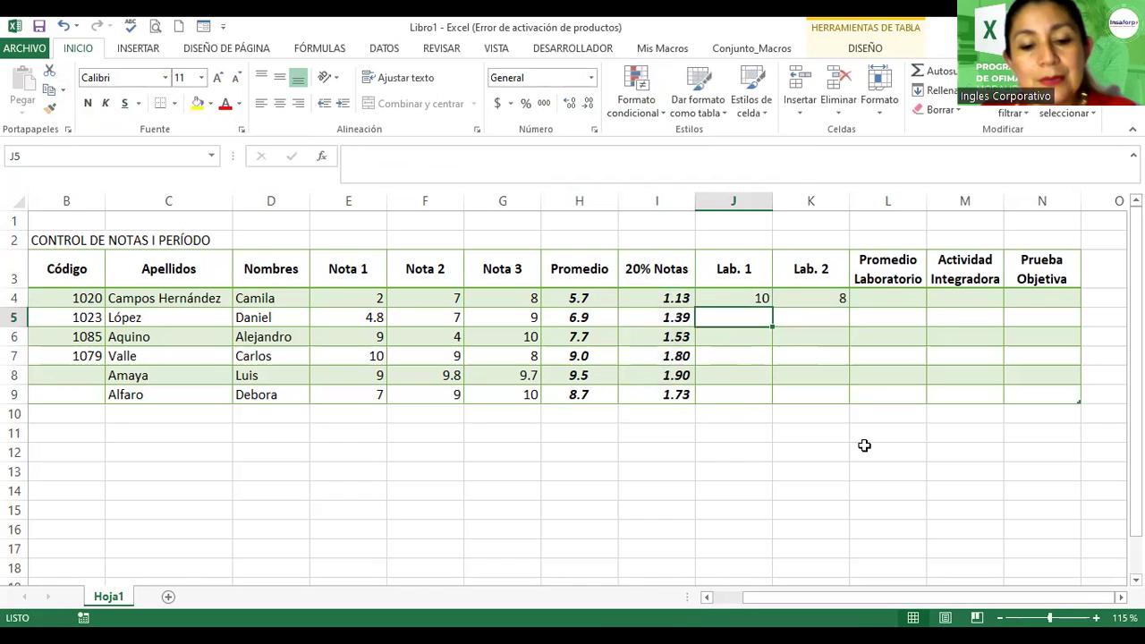
pyautogui.write('5')
pyautogui.press('Right')
pyautogui.write('8.')
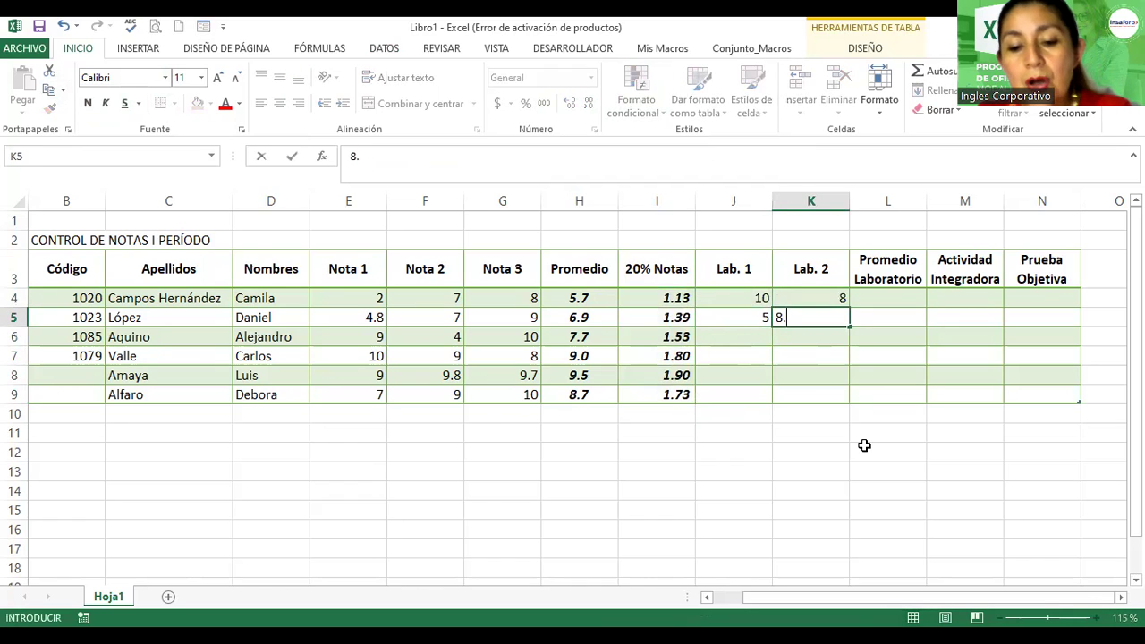
pyautogui.write('5')
pyautogui.press('Return')
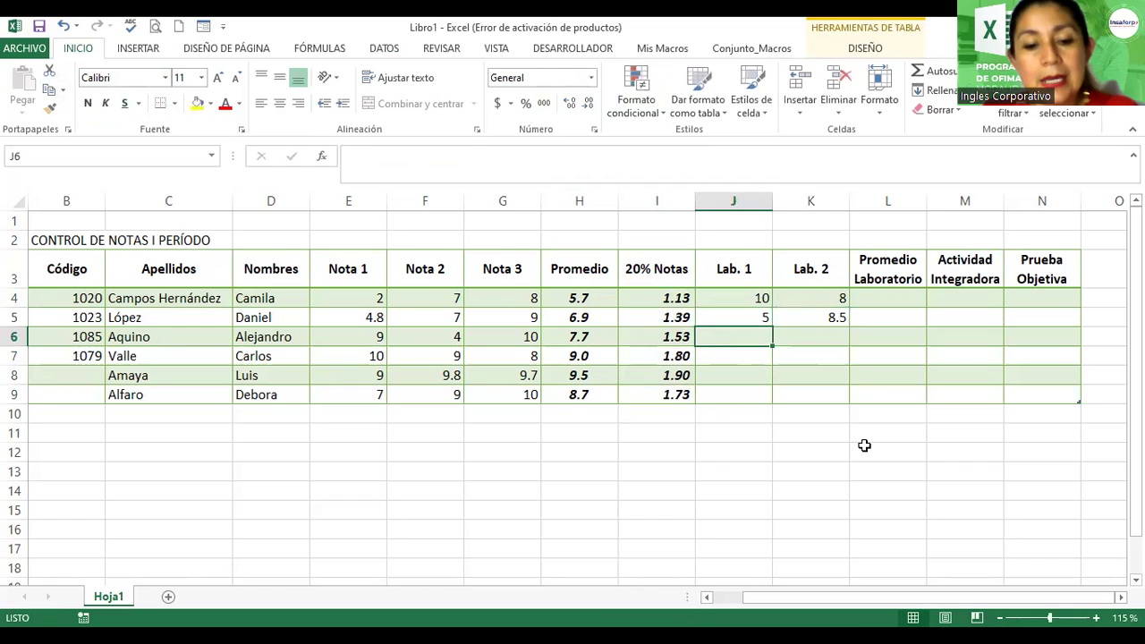
pyautogui.write('4')
pyautogui.press('Right')
pyautogui.write('8')
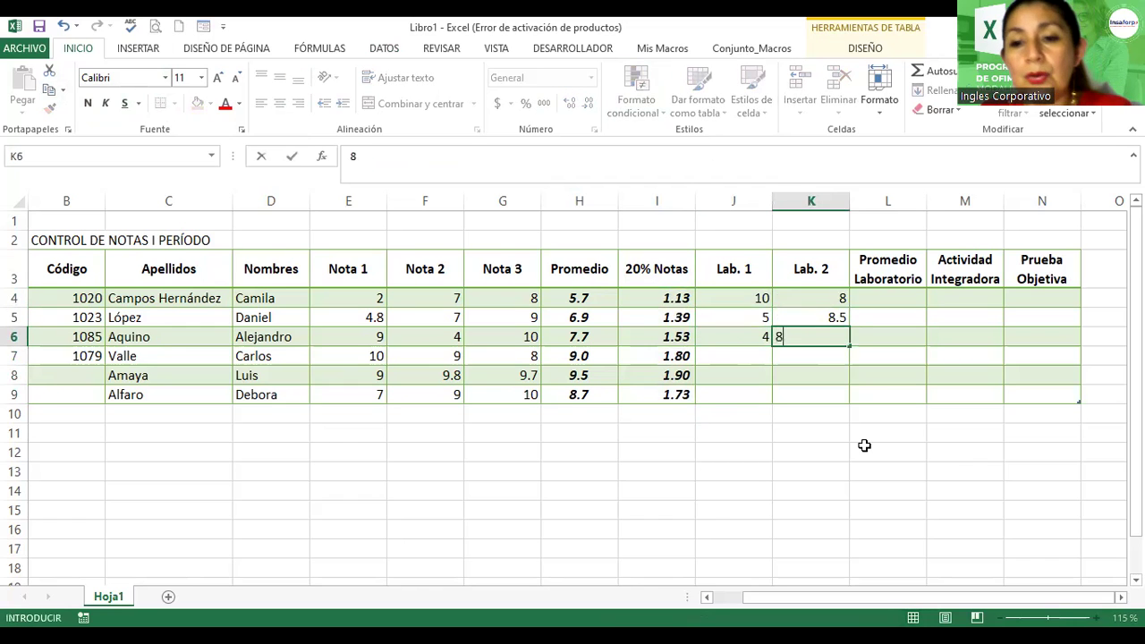
pyautogui.press('Right')
# - Enter Lab. 1 and Lab. 2 grades for rows 7–9: 10/10, 9/8, 4/7
pyautogui.press('Down')
pyautogui.press('Left')
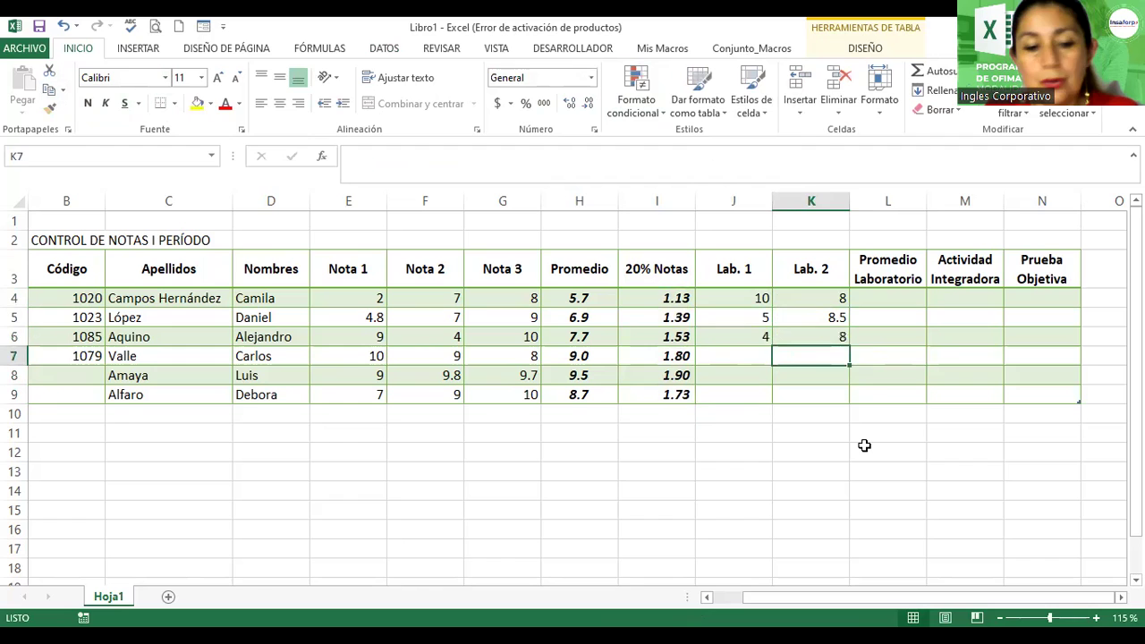
pyautogui.press('Left')
pyautogui.write('10')
pyautogui.press('Right')
pyautogui.write('10')
pyautogui.press('Return')
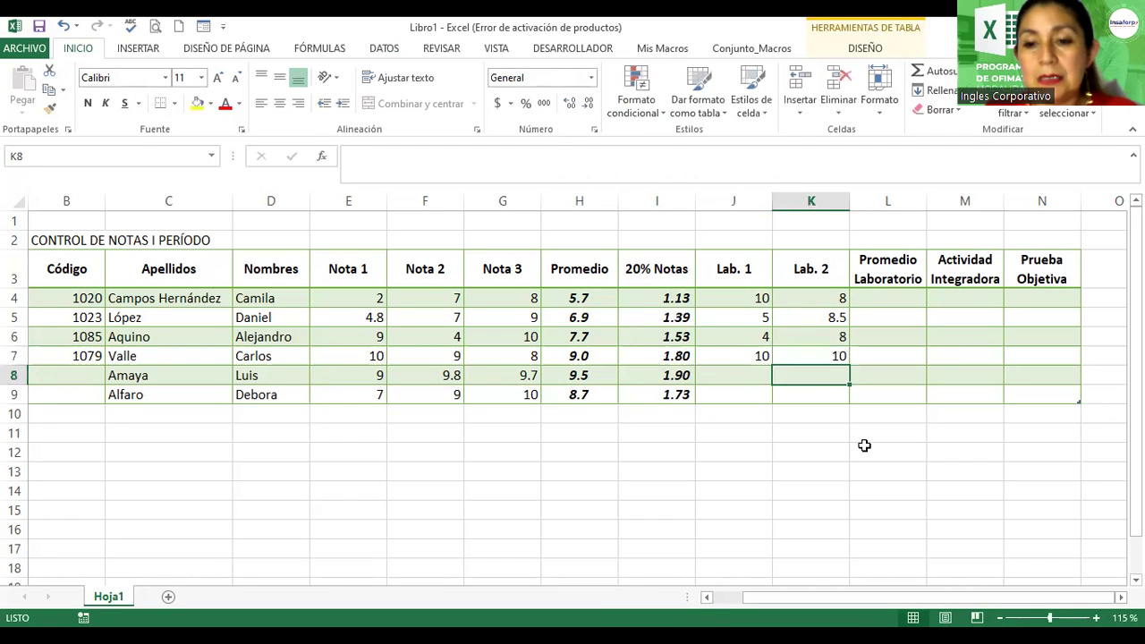
pyautogui.press('Left')
pyautogui.write('9')
pyautogui.press('Right')
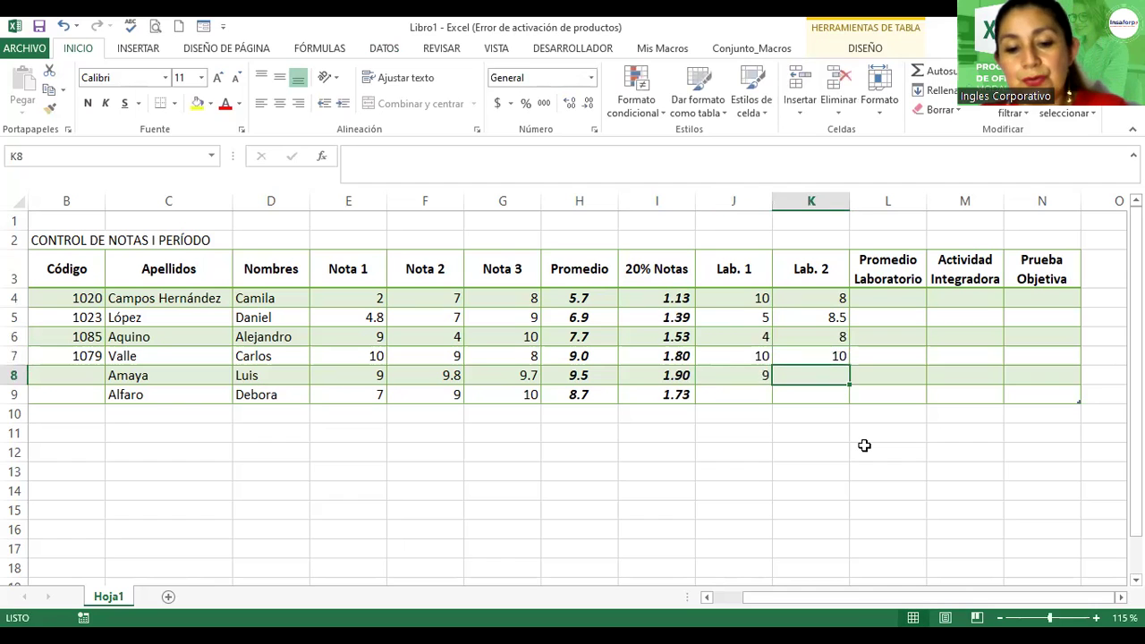
pyautogui.write('8')
pyautogui.press('Right')
pyautogui.press('Down')
pyautogui.press('Left')
pyautogui.press('Left')
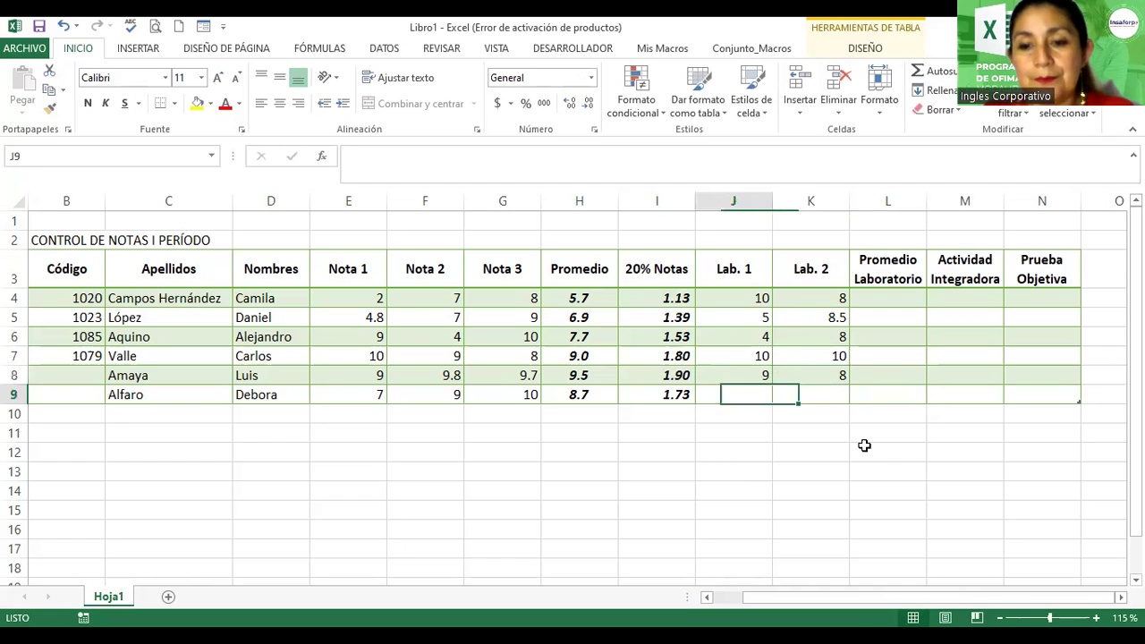
pyautogui.write('4')
pyautogui.press('Right')
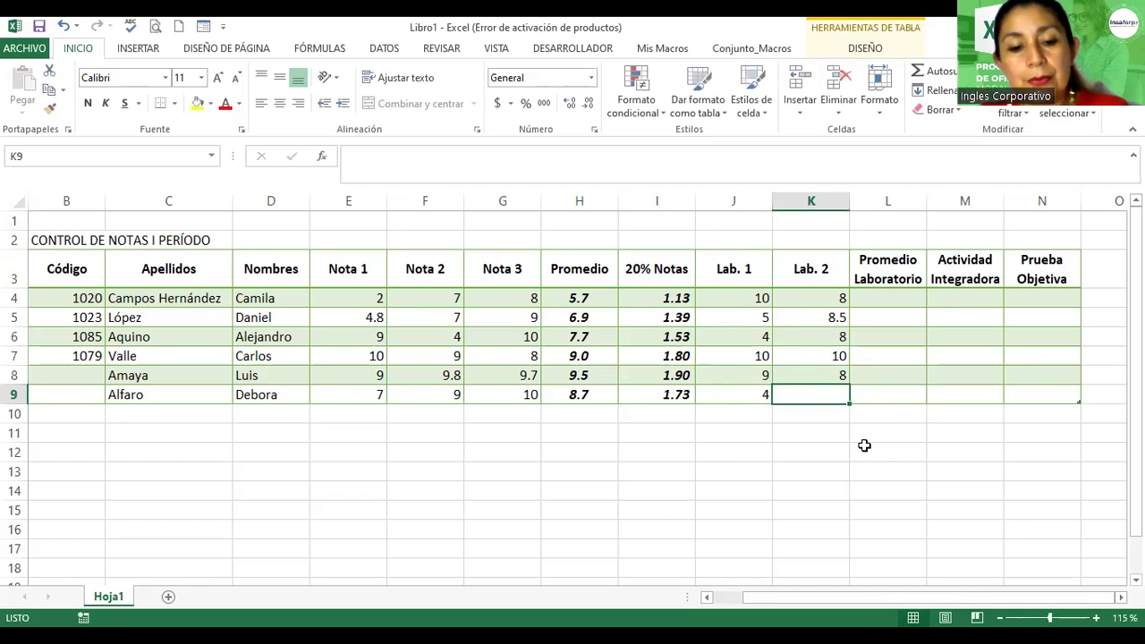
pyautogui.write('7')
pyautogui.press('Right')
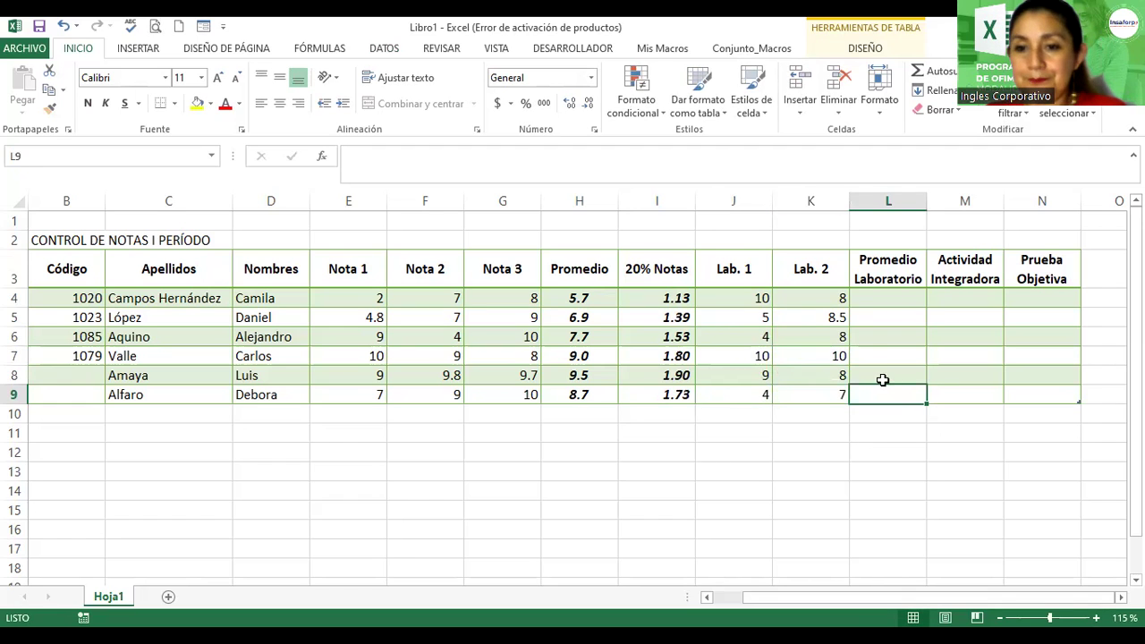
# - Start =promedio( in L4, referencing the row's Lab. 1 and Lab. 2 grades
pyautogui.click(897, 315)
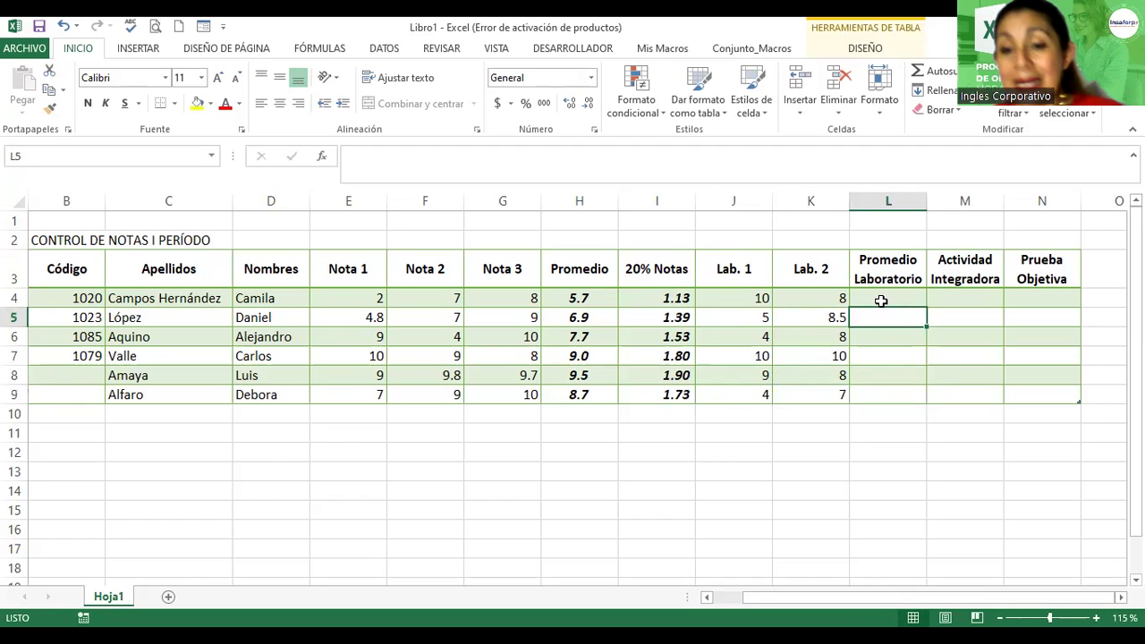
pyautogui.click(879, 296)
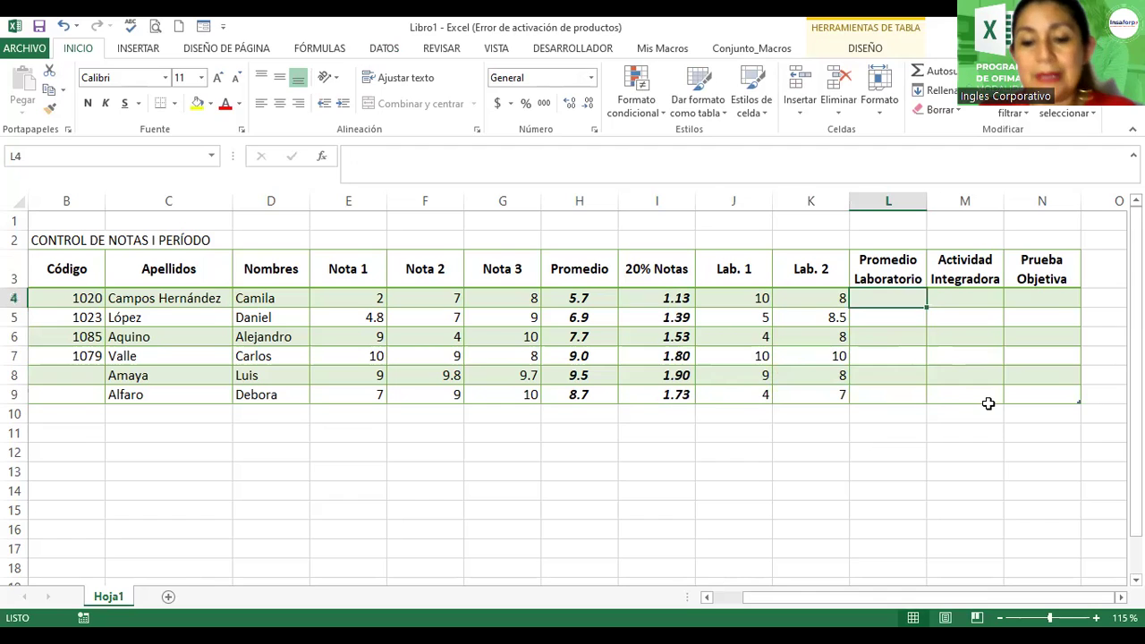
pyautogui.write('=')
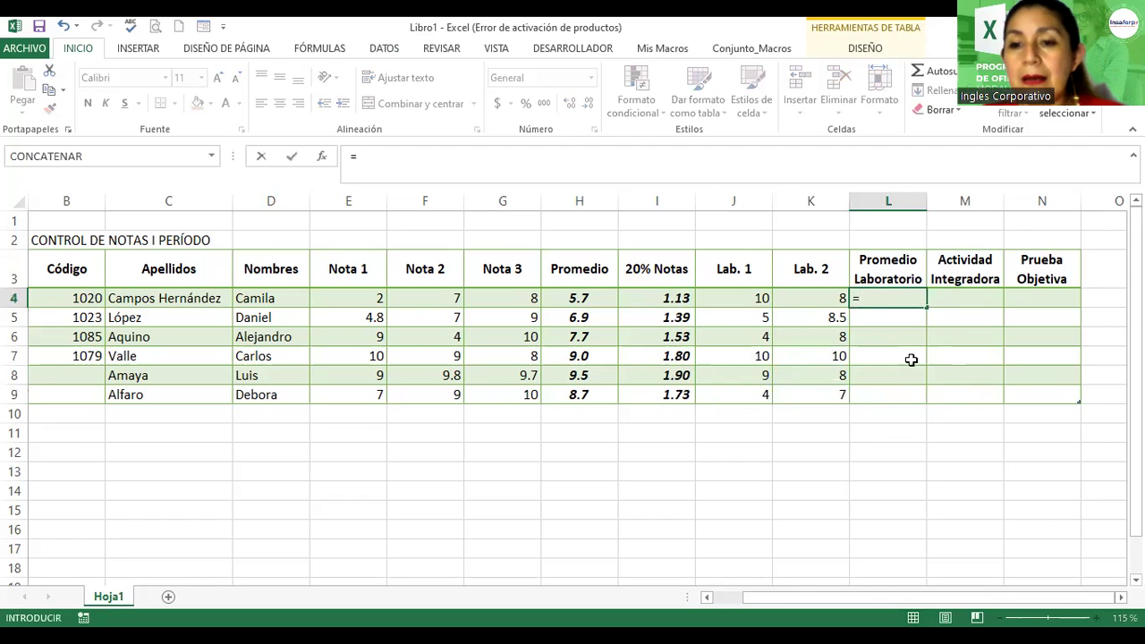
pyautogui.write('p')
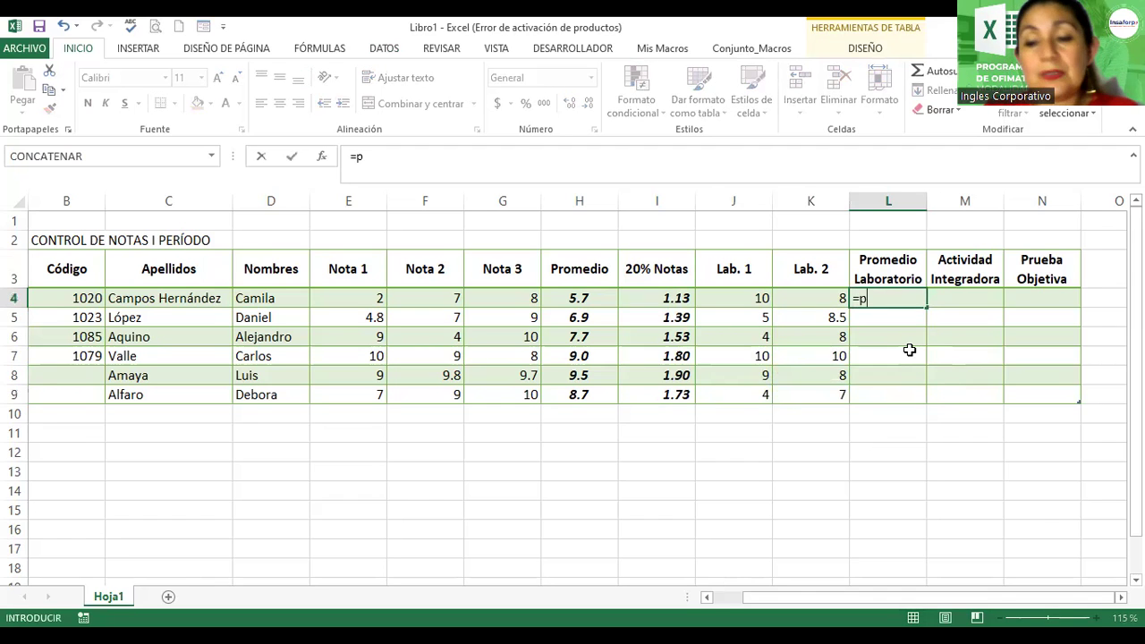
pyautogui.write('romedio')
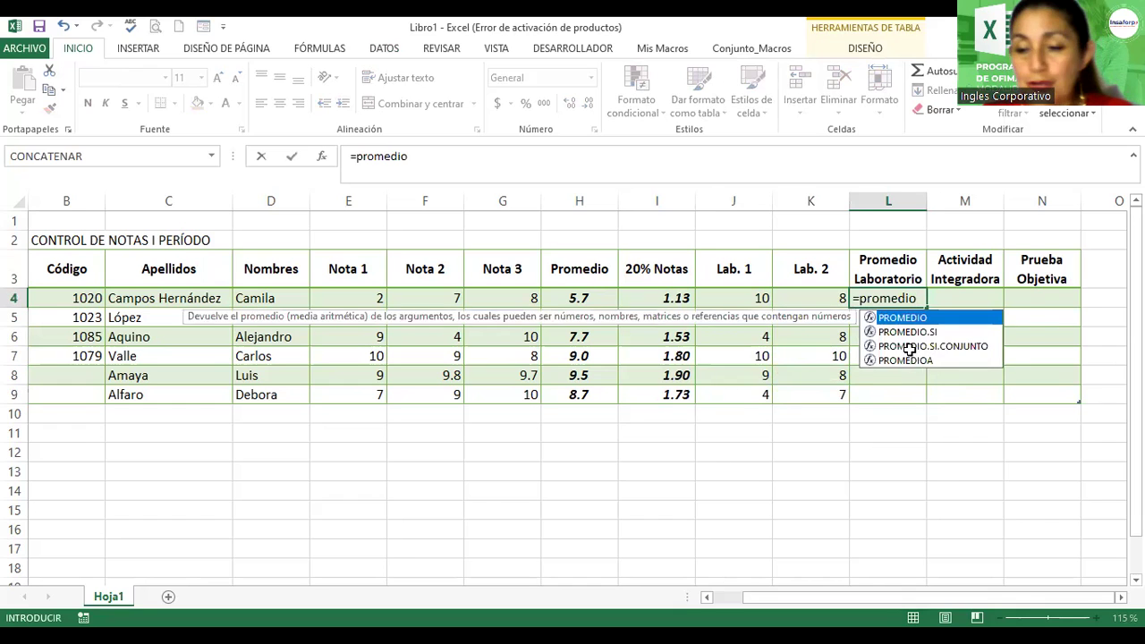
pyautogui.write('(')
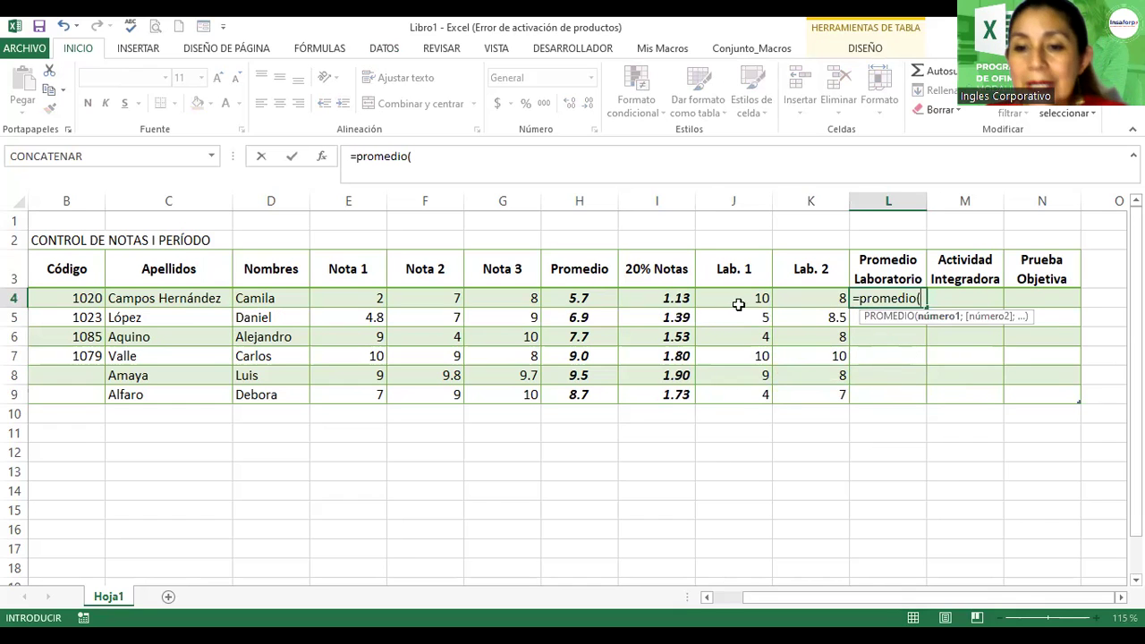
pyautogui.moveTo(732, 298); pyautogui.dragTo(805, 298)
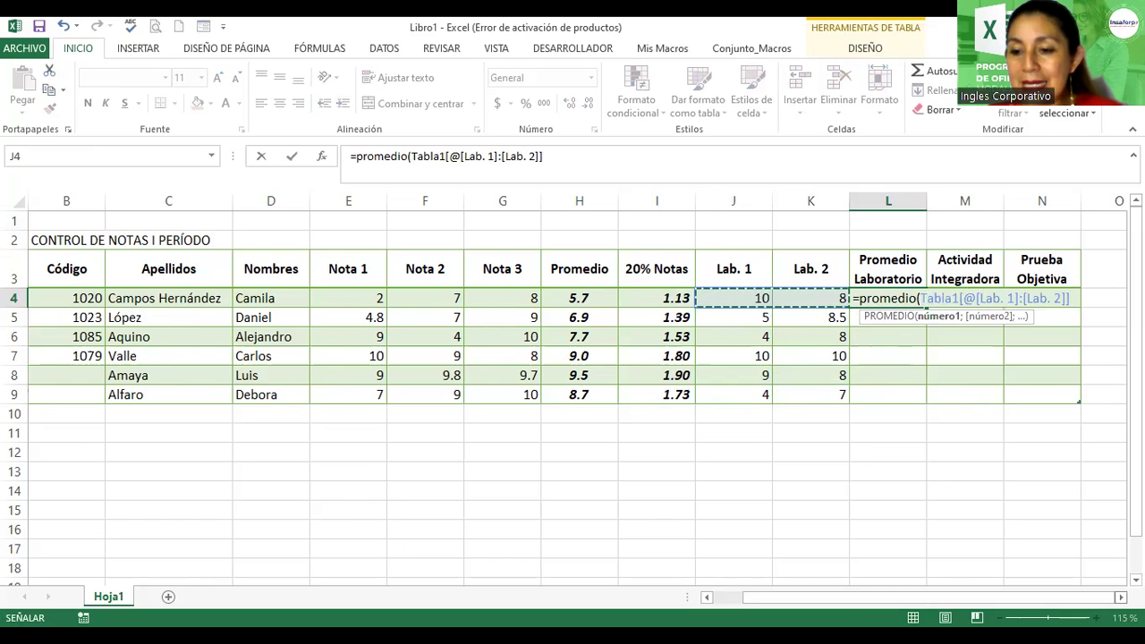
pyautogui.click(1120, 597)
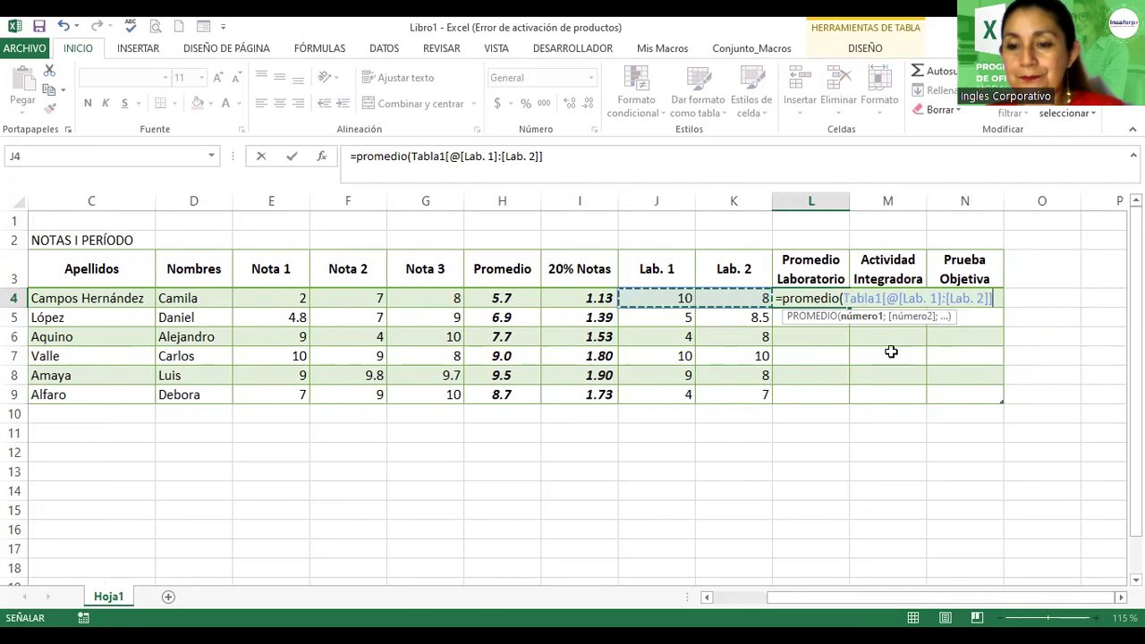
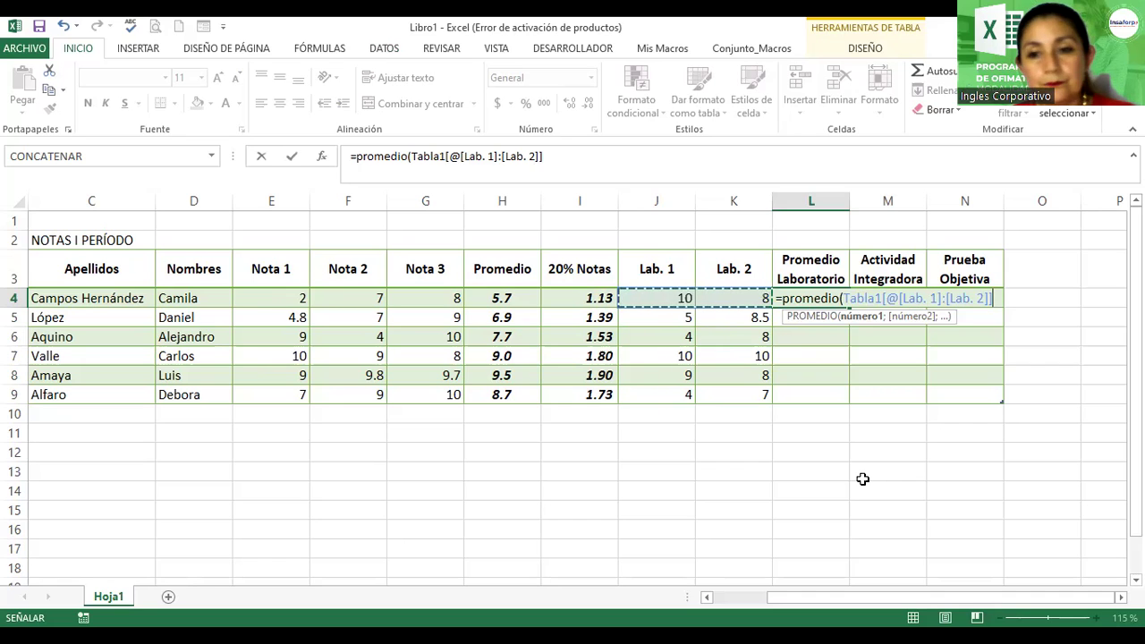
# - Commit =PROMEDIO(Tabla1[@[Lab. 1]:[Lab. 2]]) to fill Promedio Laboratorio, then inspect I4's formula
pyautogui.press('Return')
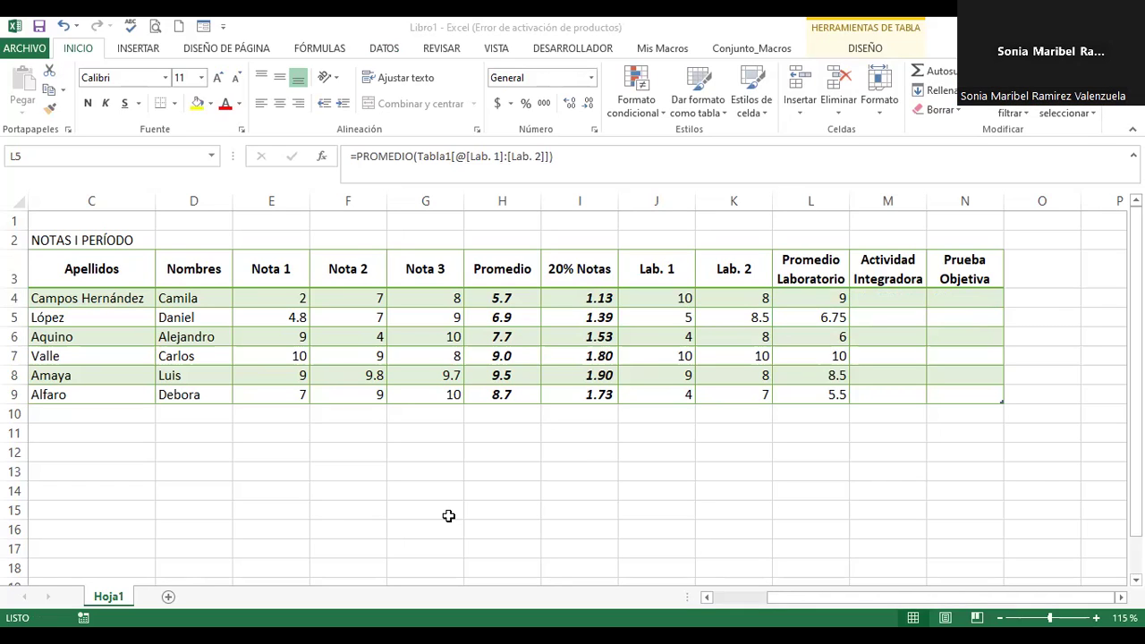
pyautogui.doubleClick(574, 297)
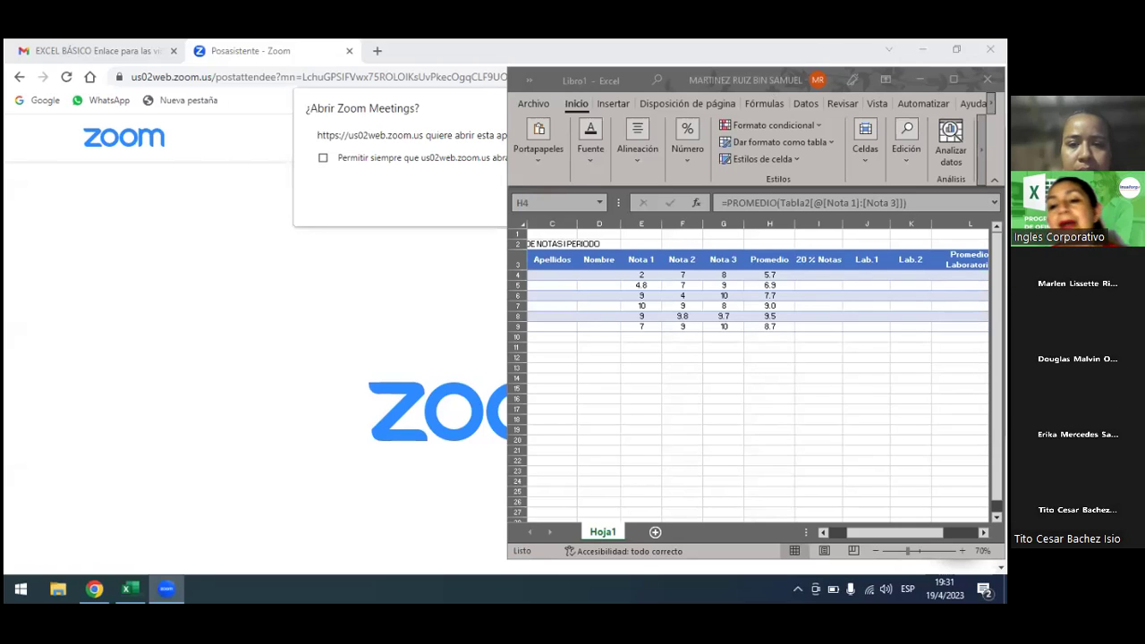
pyautogui.click(954, 80)
pyautogui.click(310, 382)
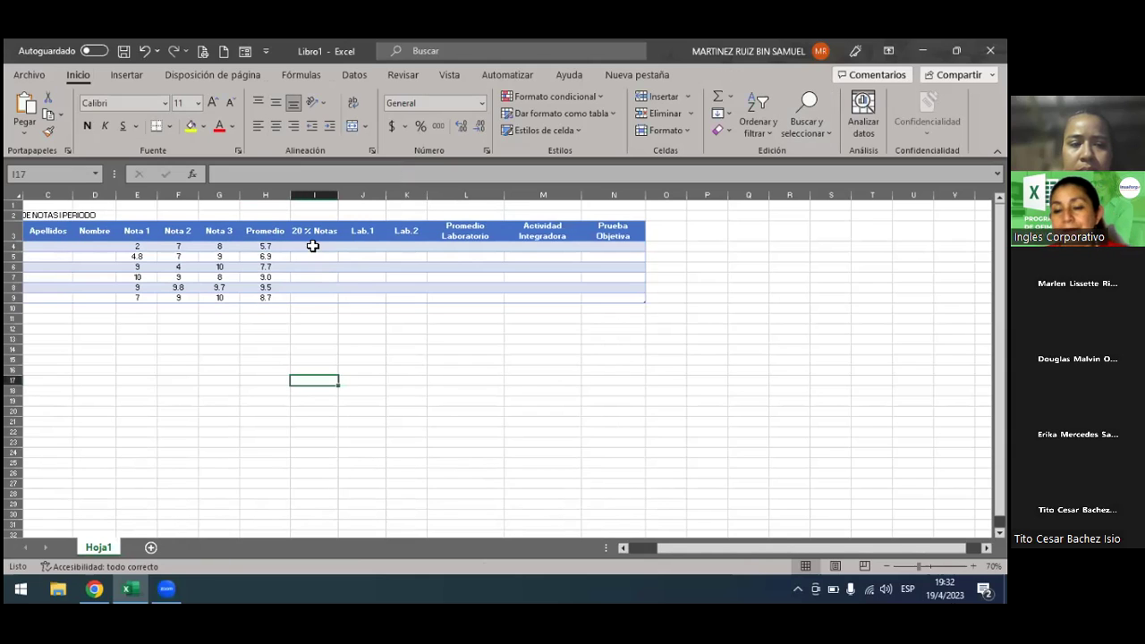
pyautogui.click(312, 245)
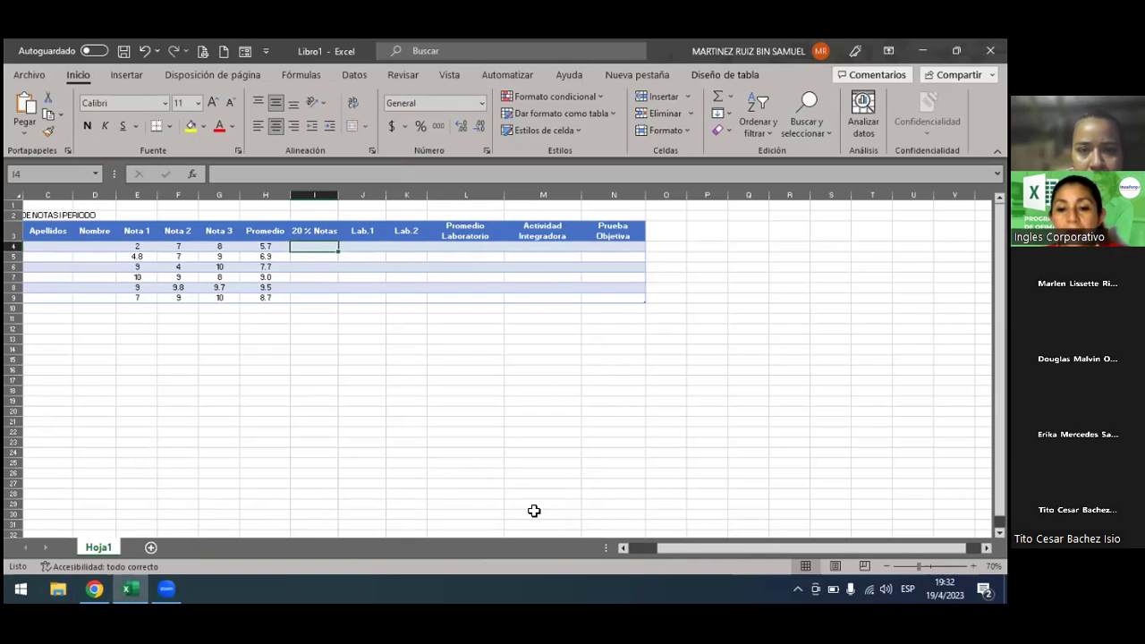
pyautogui.click(315, 245)
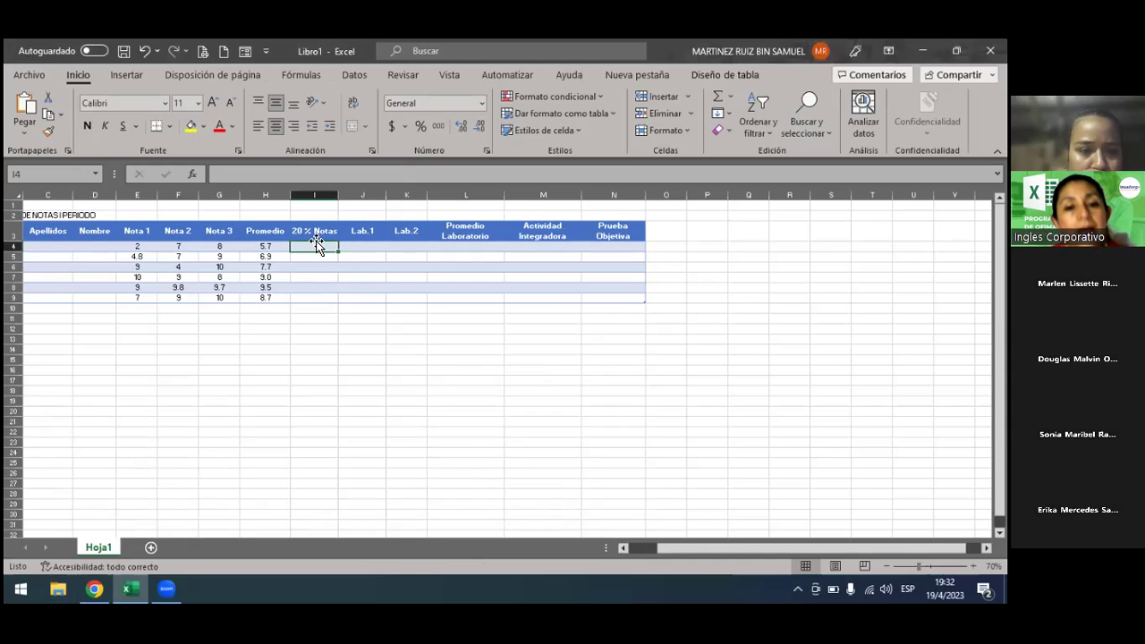
pyautogui.write('=')
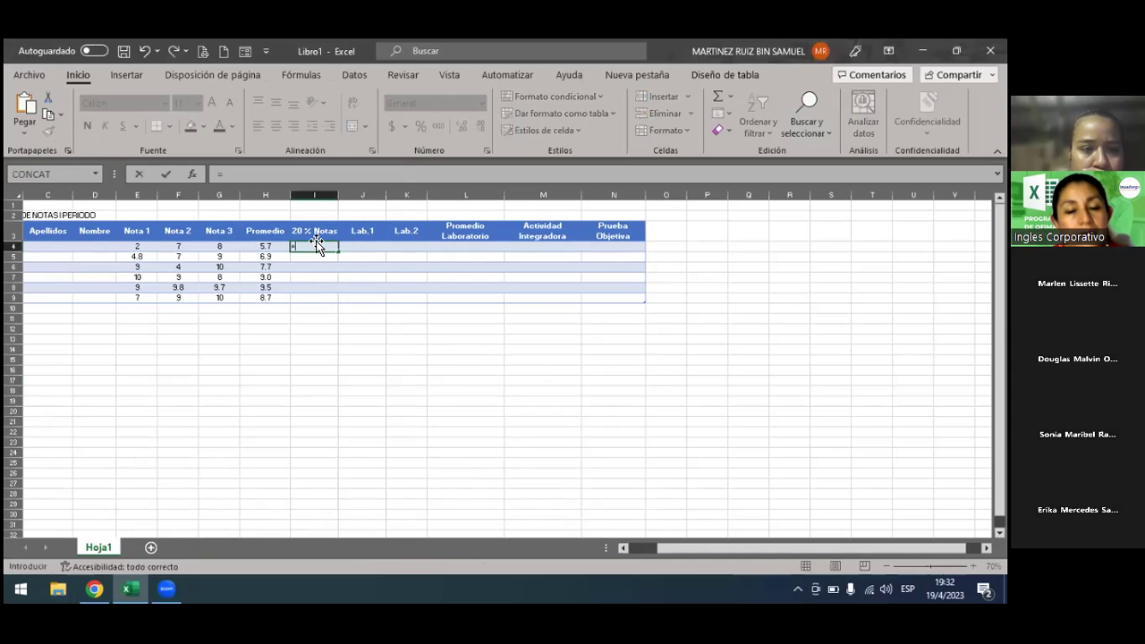
pyautogui.click(263, 246)
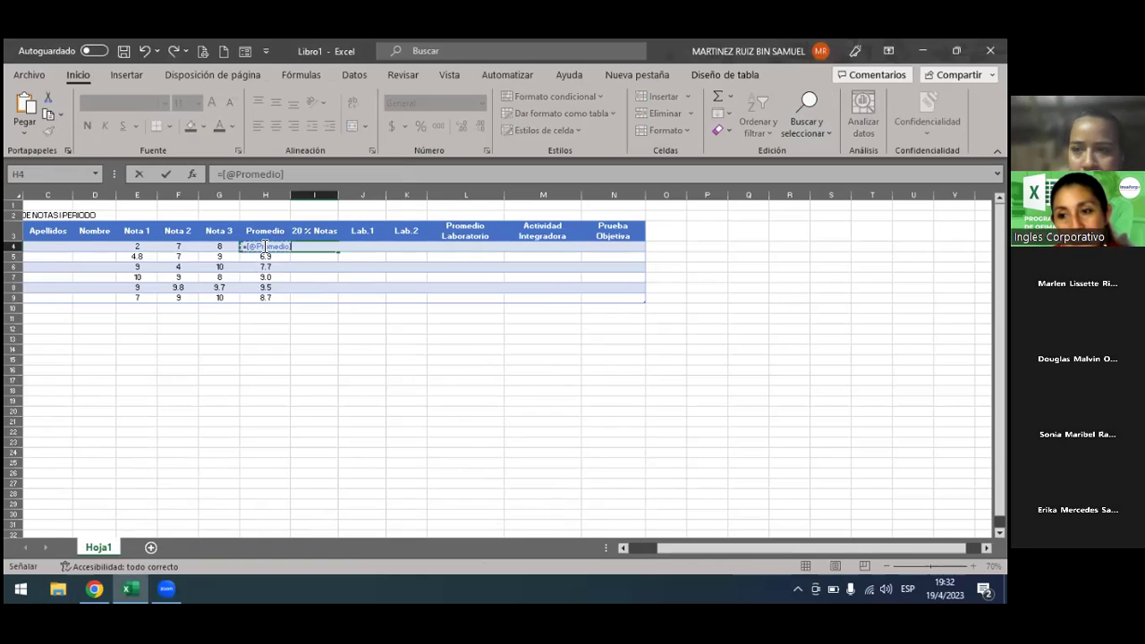
pyautogui.write('*')
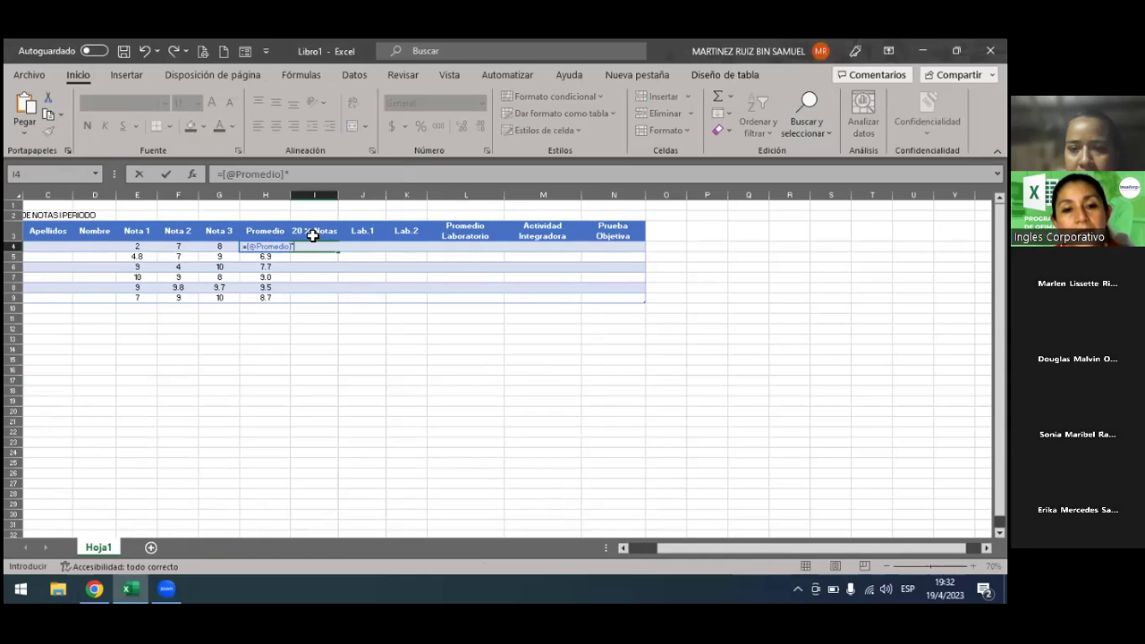
pyautogui.write('2')
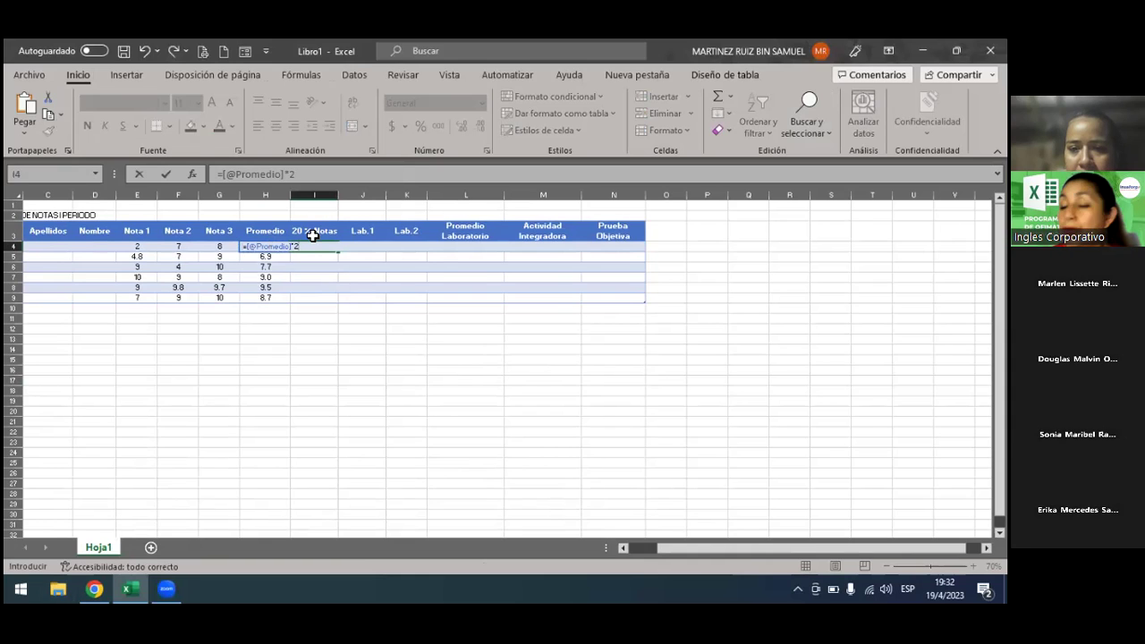
pyautogui.write('0%')
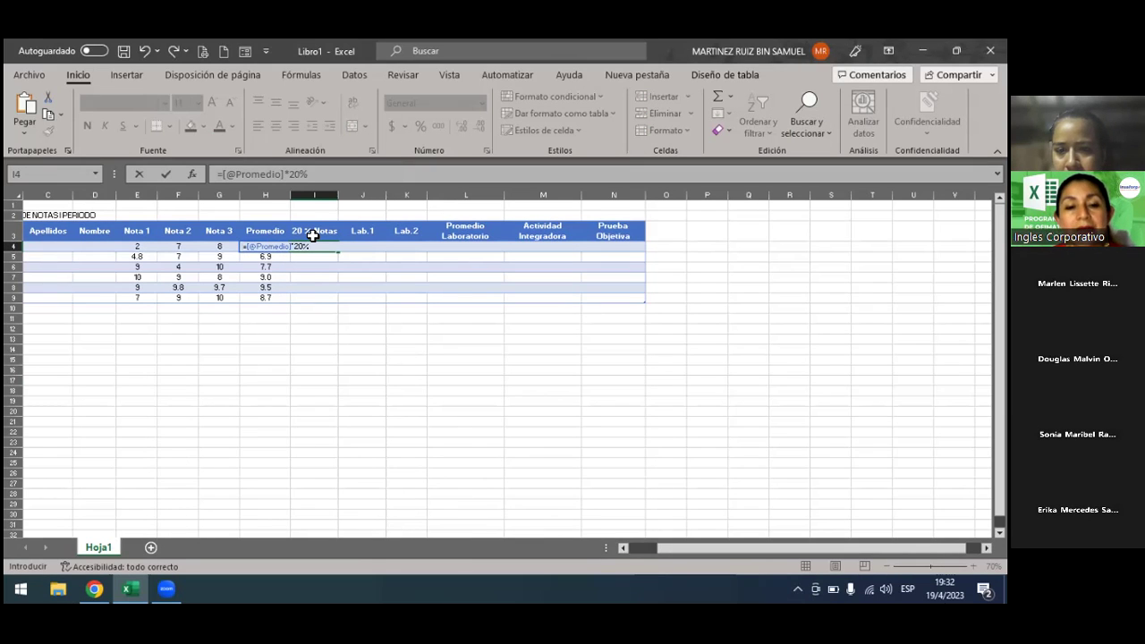
pyautogui.press('Return')
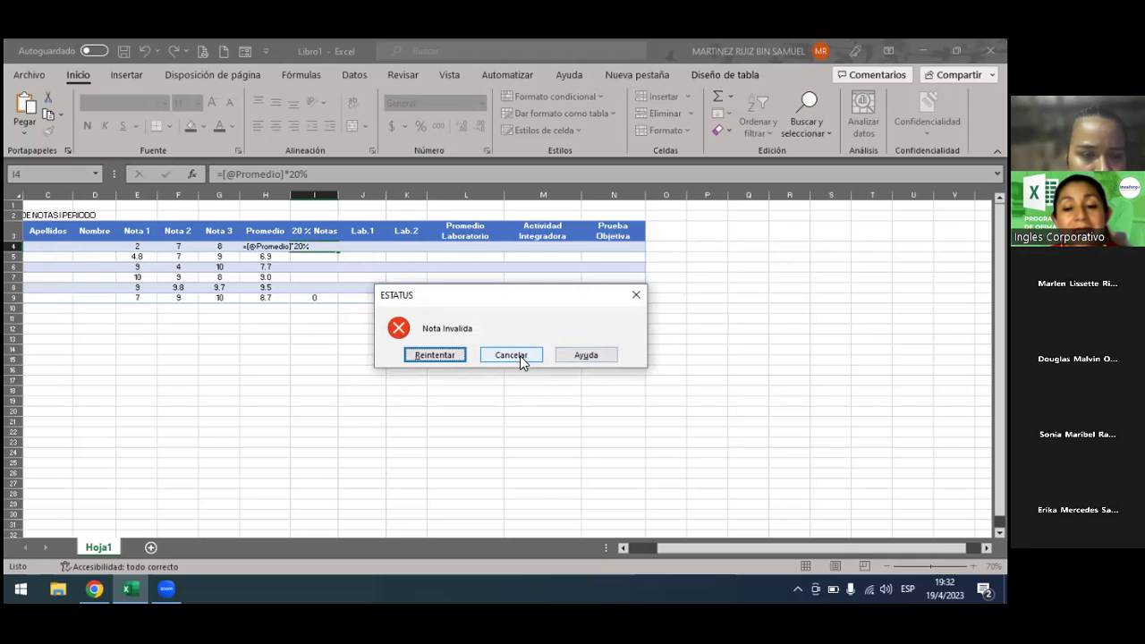
# - Cancel the Nota Invalida error and select the 20% Notas data cells I4:I9
pyautogui.click(520, 355)
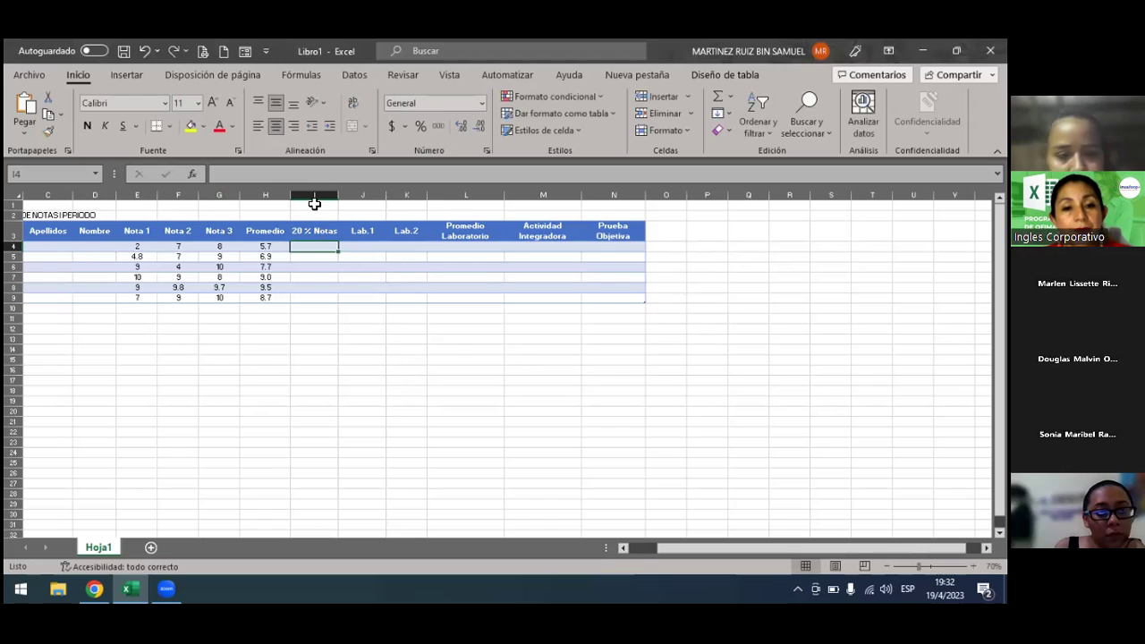
pyautogui.click(314, 196)
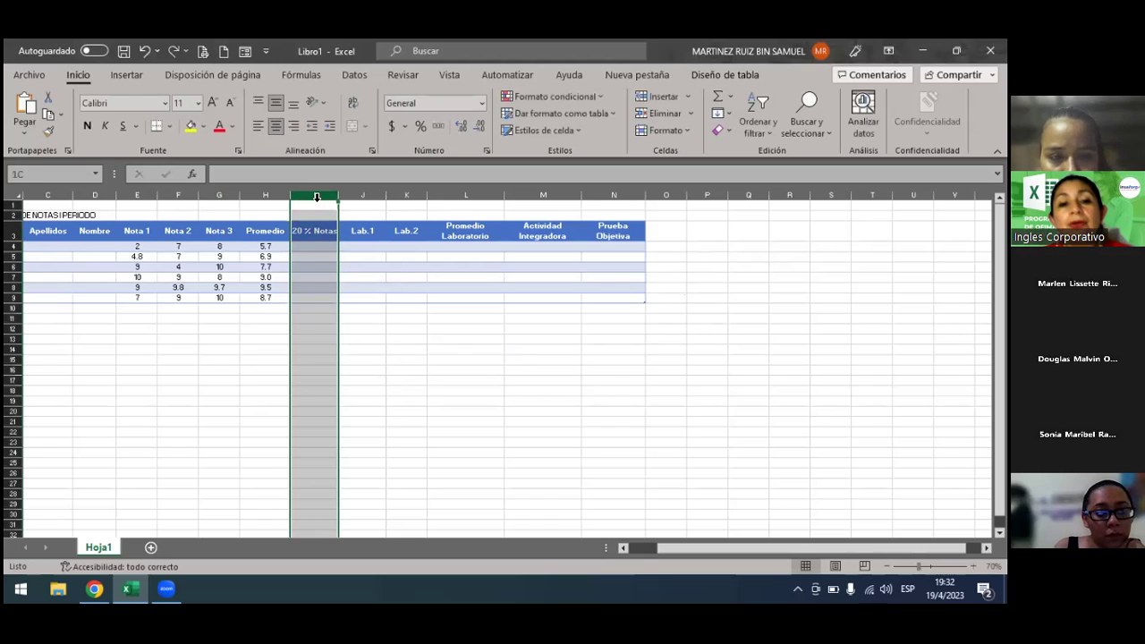
pyautogui.click(323, 258)
pyautogui.moveTo(322, 230); pyautogui.dragTo(320, 271)
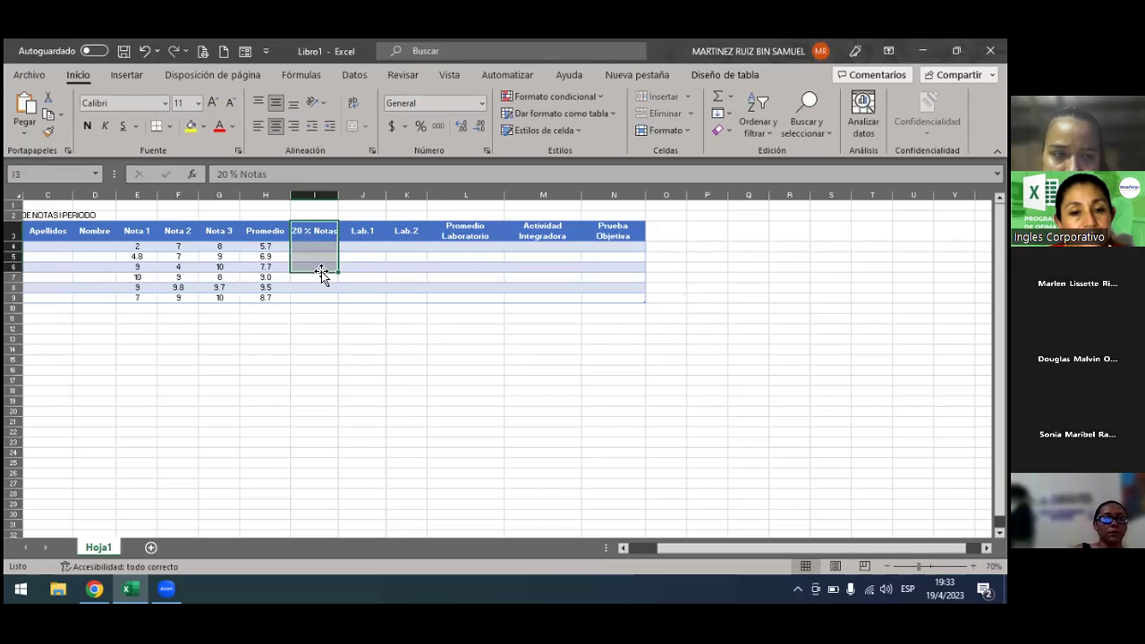
pyautogui.moveTo(325, 317)
pyautogui.mouseDown()
pyautogui.moveTo(309, 243)
pyautogui.moveTo(305, 297)
pyautogui.mouseUp()
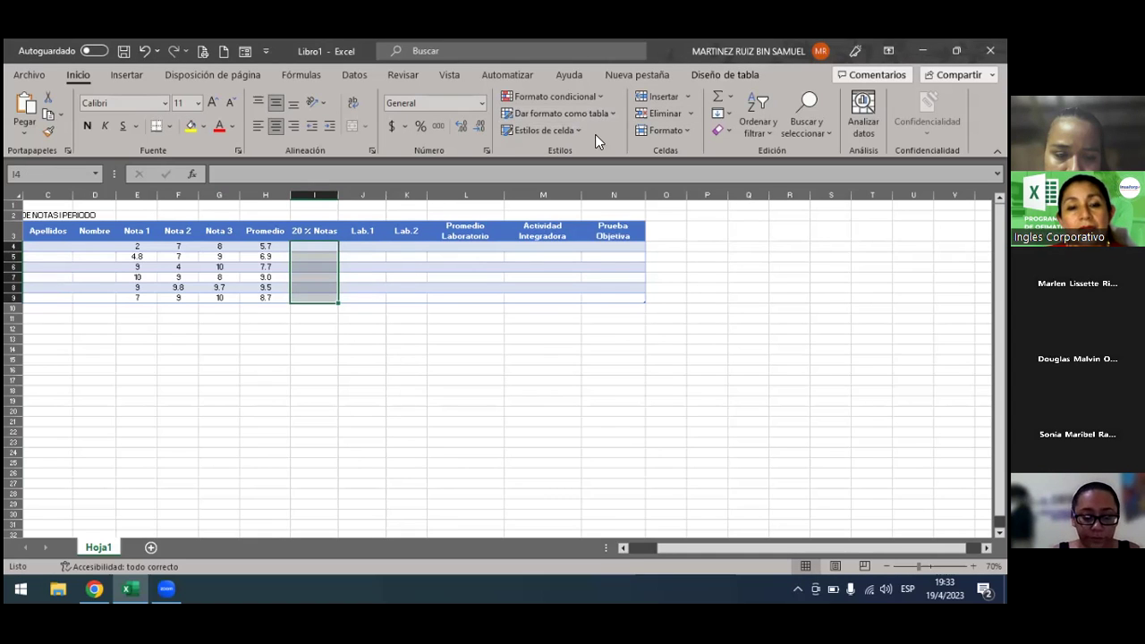
# - Clear all validation rules from those cells with Validación de datos > Borrar todos
pyautogui.click(355, 69)
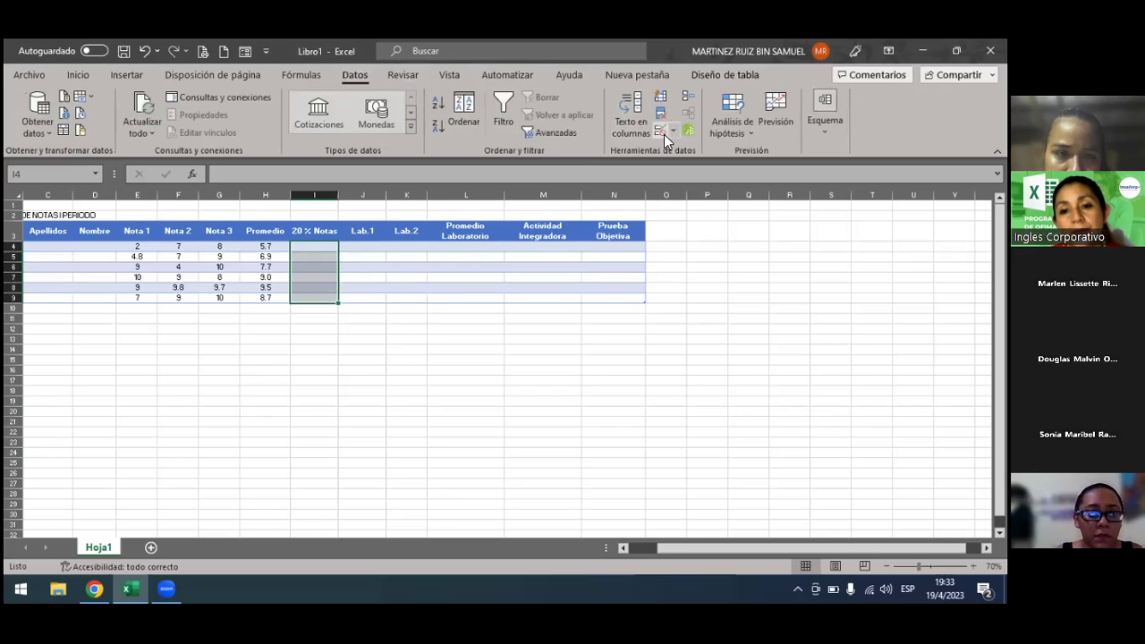
pyautogui.click(673, 132)
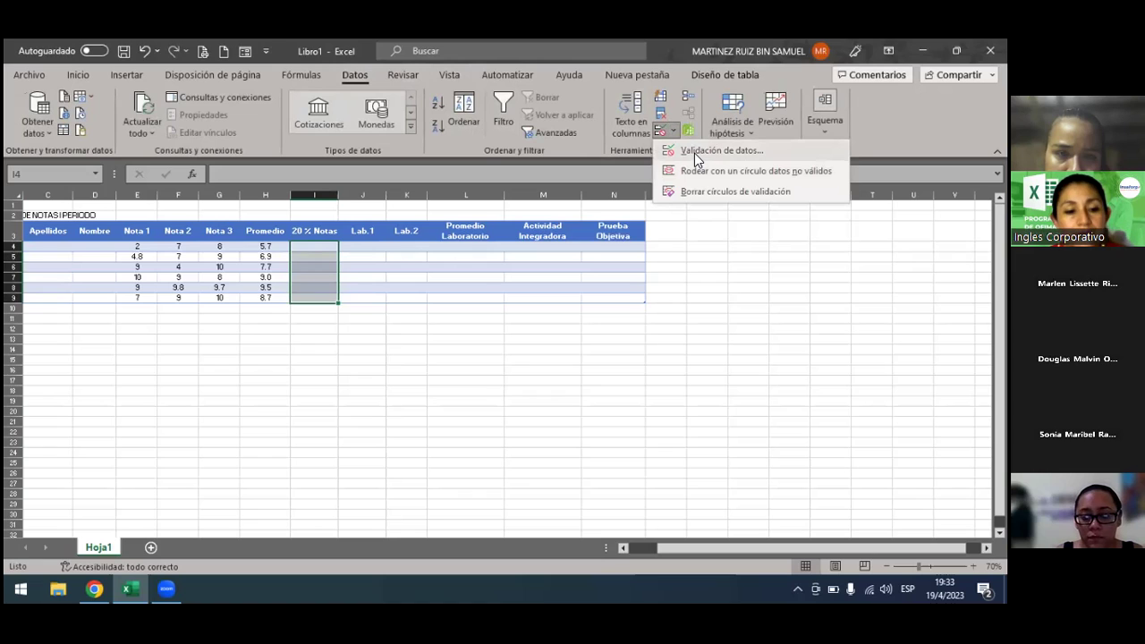
pyautogui.click(694, 153)
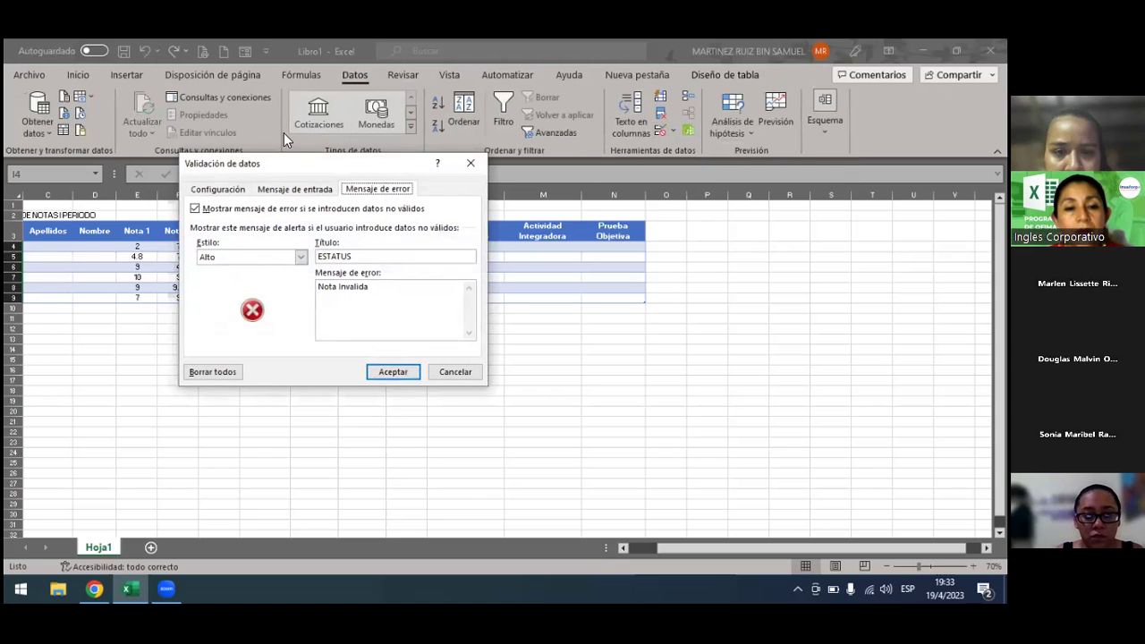
pyautogui.click(230, 190)
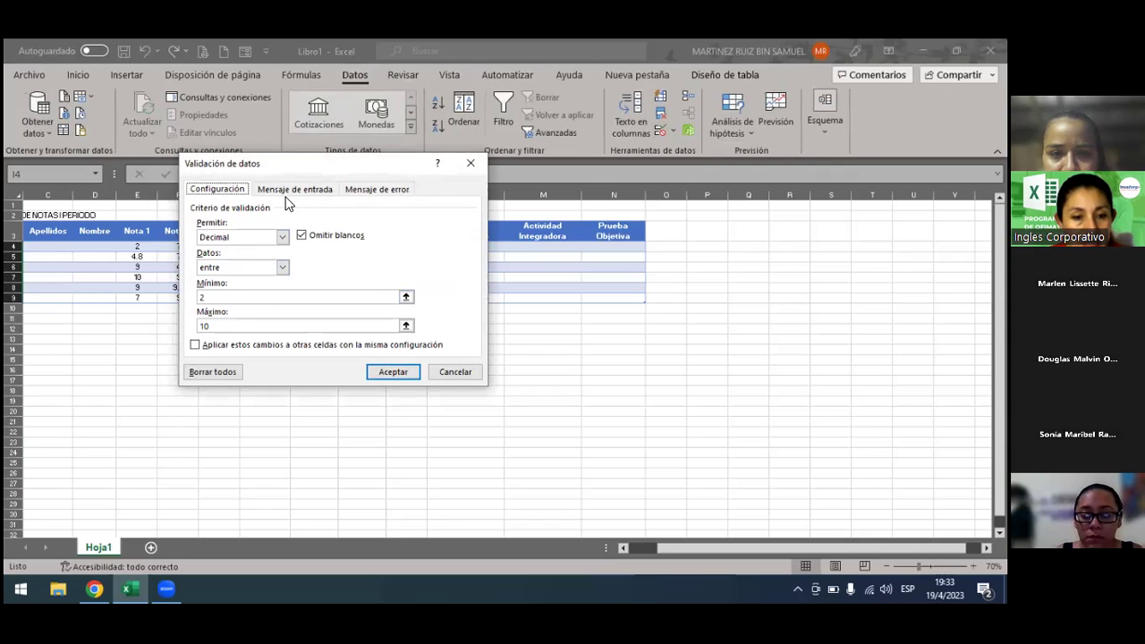
pyautogui.click(224, 376)
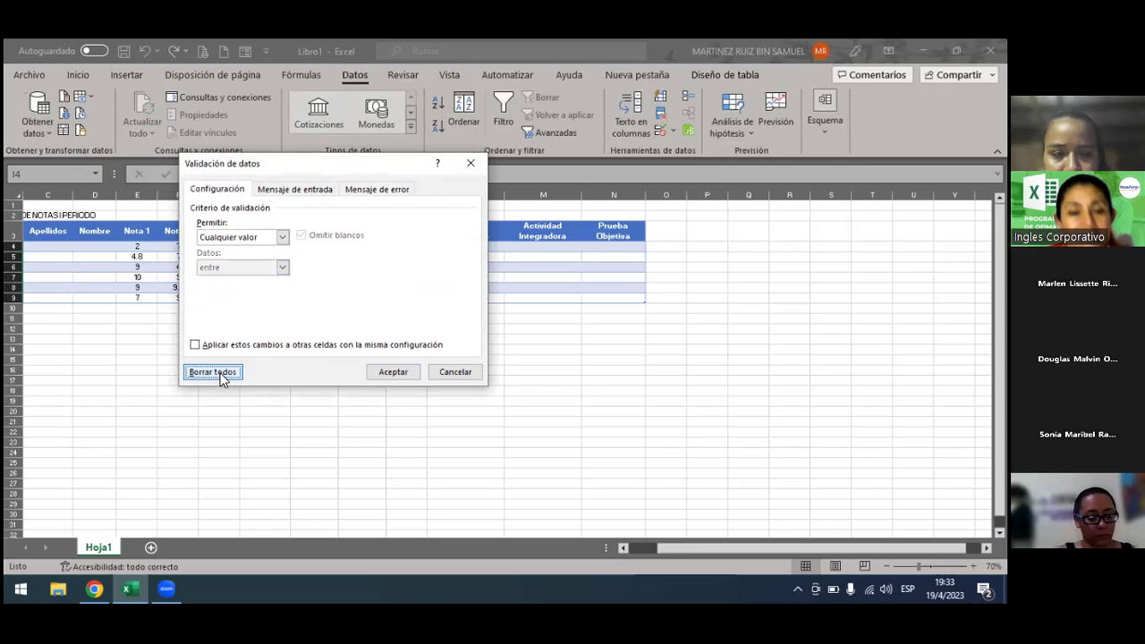
pyautogui.click(391, 371)
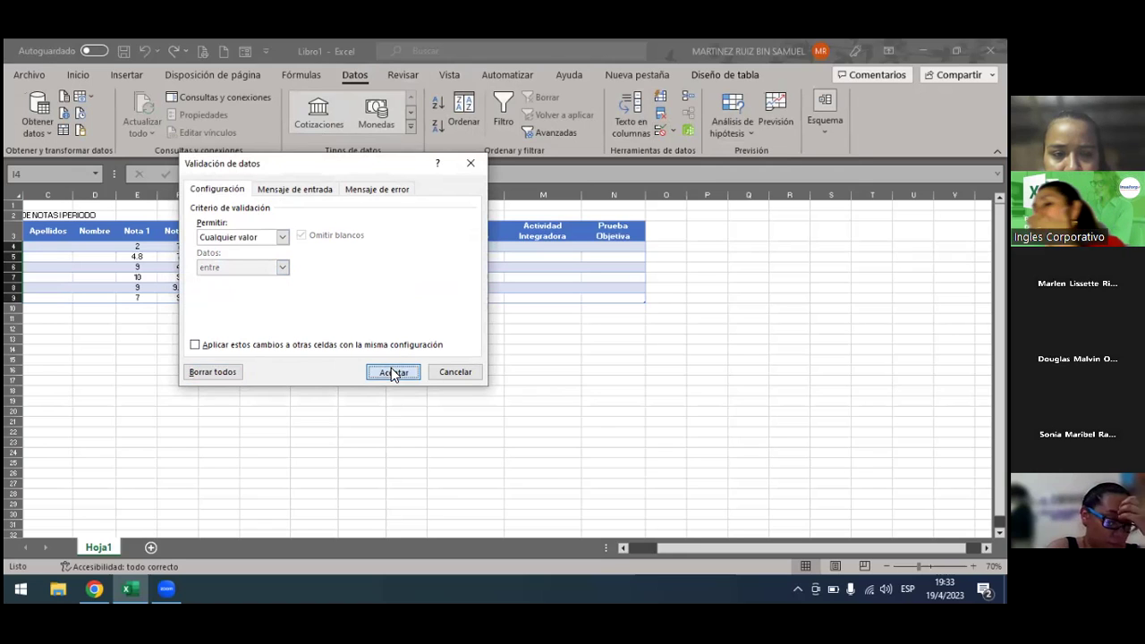
pyautogui.click(361, 391)
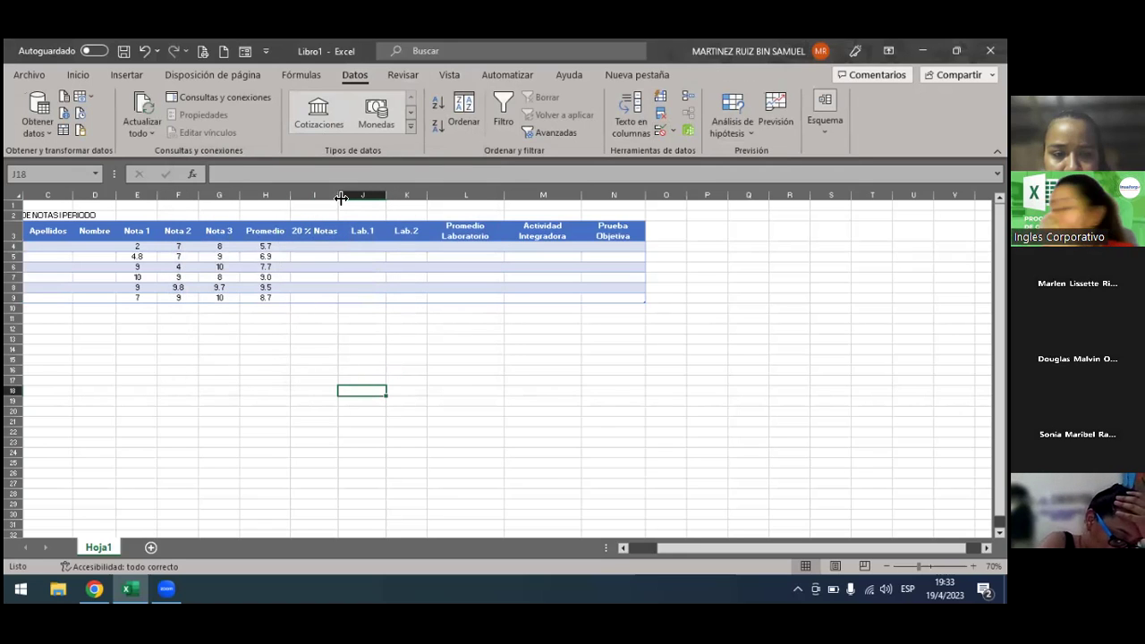
pyautogui.click(306, 246)
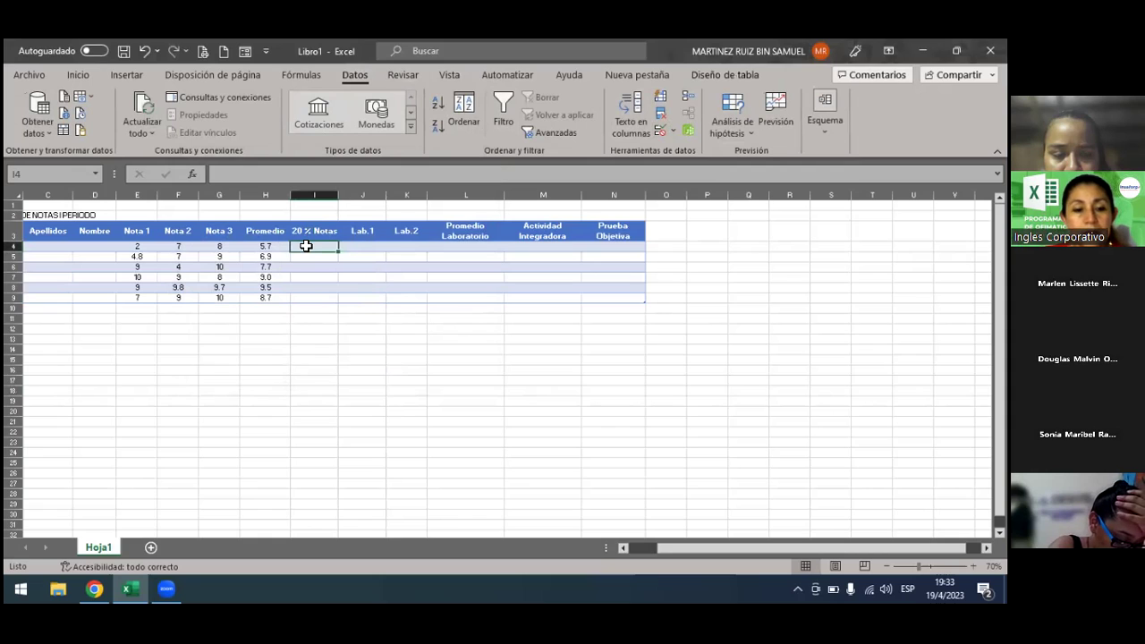
pyautogui.write('=')
pyautogui.click(272, 246)
pyautogui.write('*20')
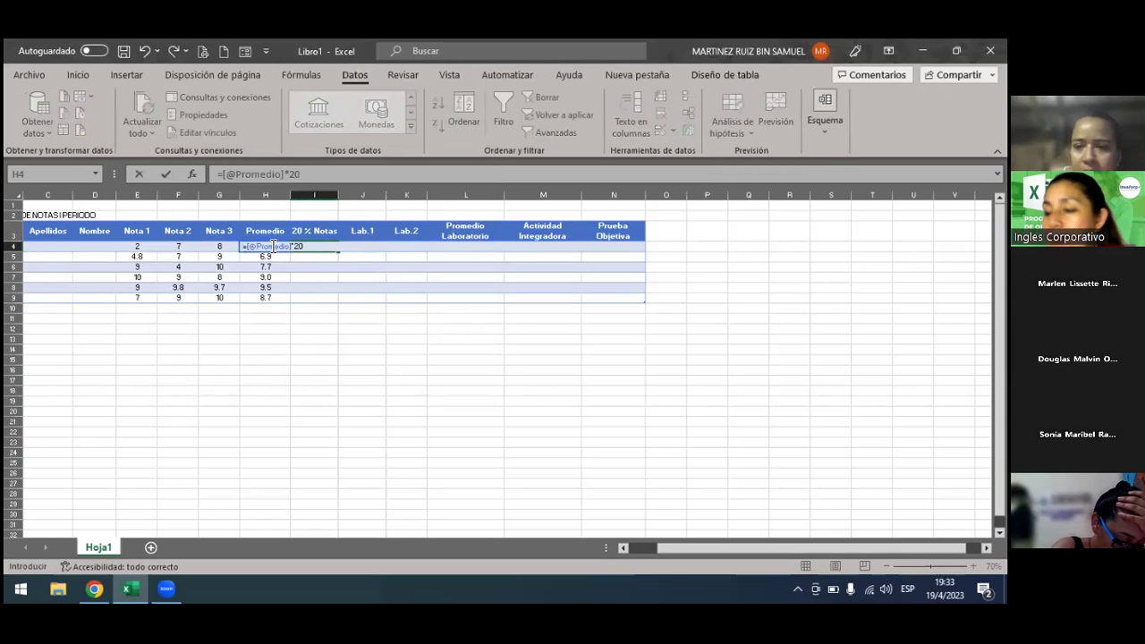
pyautogui.write('%')
pyautogui.press('Return')
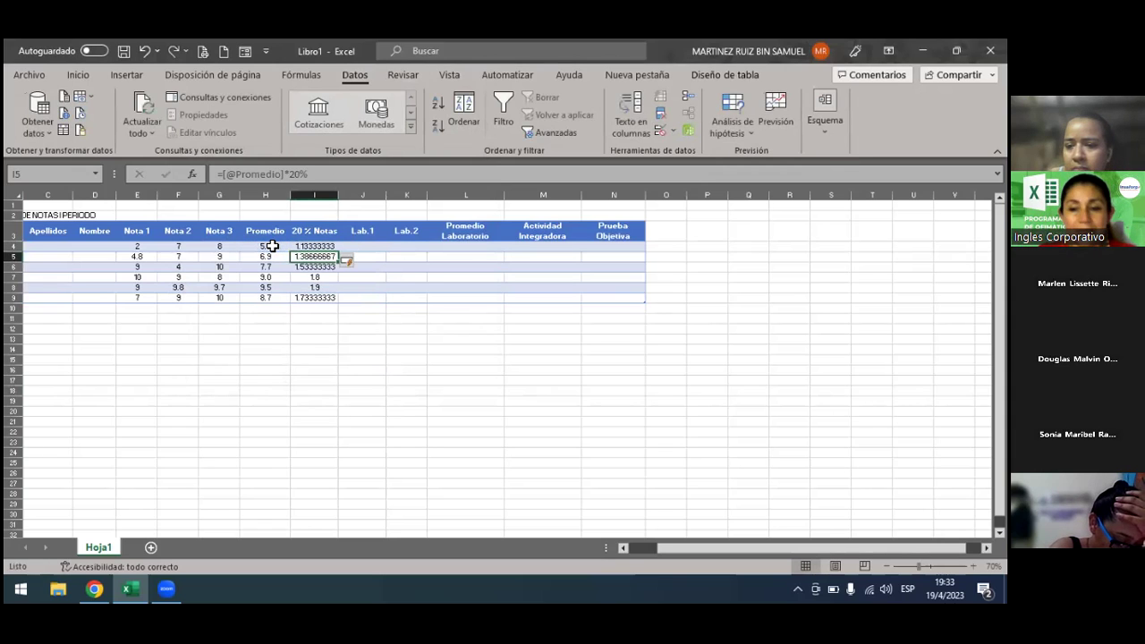
pyautogui.click(395, 348)
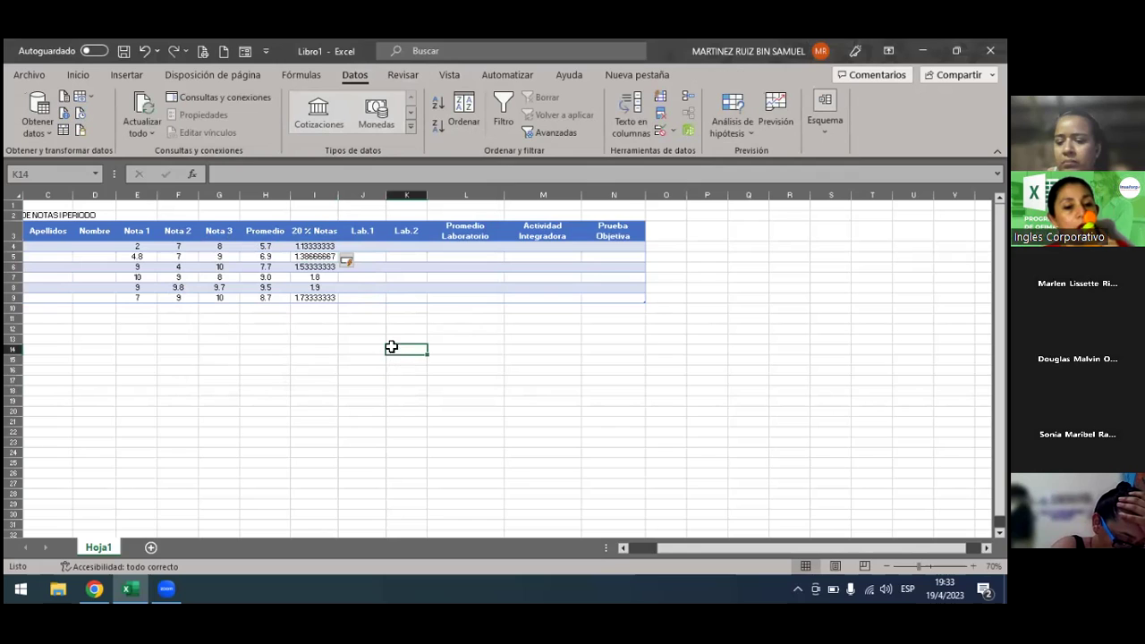
pyautogui.click(404, 402)
pyautogui.click(373, 359)
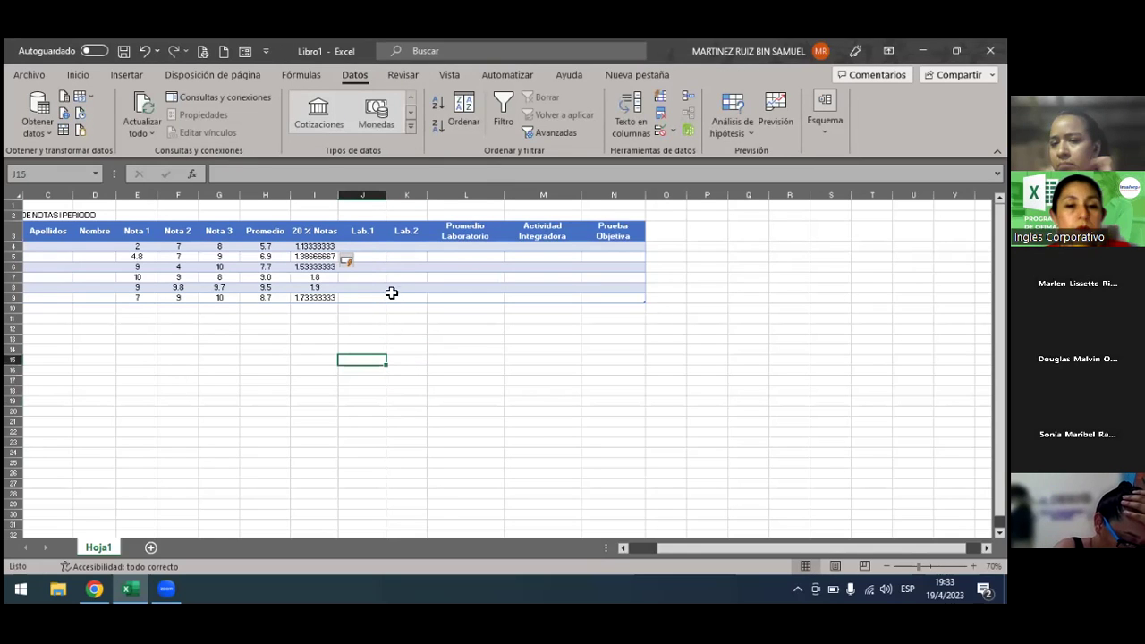
# - Format the 20% Notas values to show two decimals (1.13 to 1.90)
pyautogui.click(370, 245)
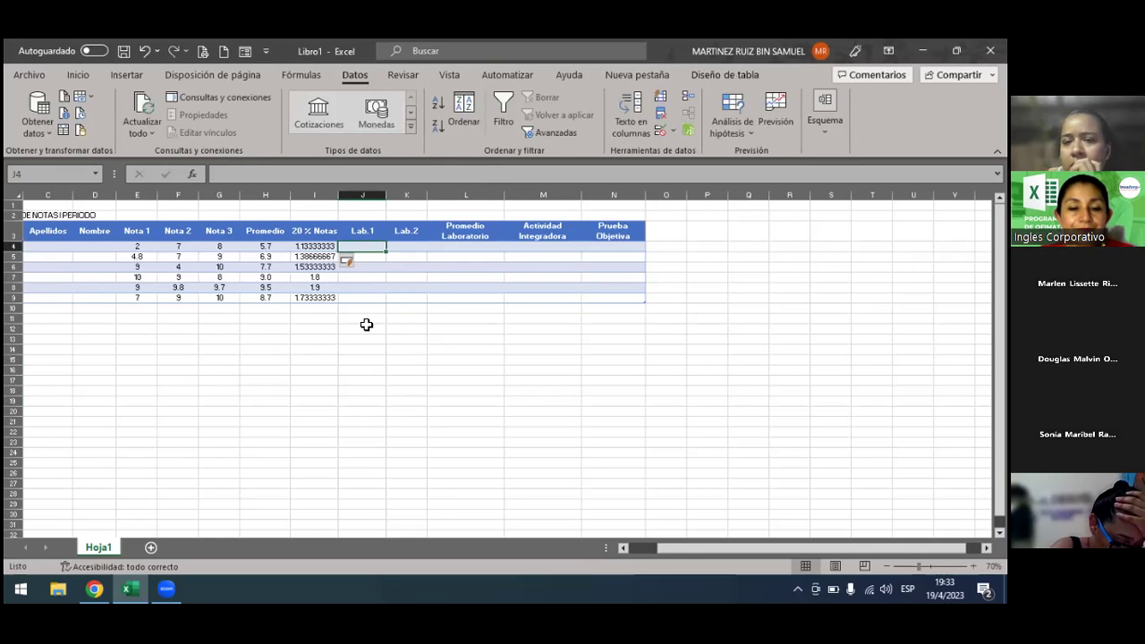
pyautogui.click(382, 412)
pyautogui.moveTo(313, 257)
pyautogui.mouseDown()
pyautogui.moveTo(314, 246)
pyautogui.moveTo(315, 297)
pyautogui.mouseUp()
pyautogui.click(315, 246)
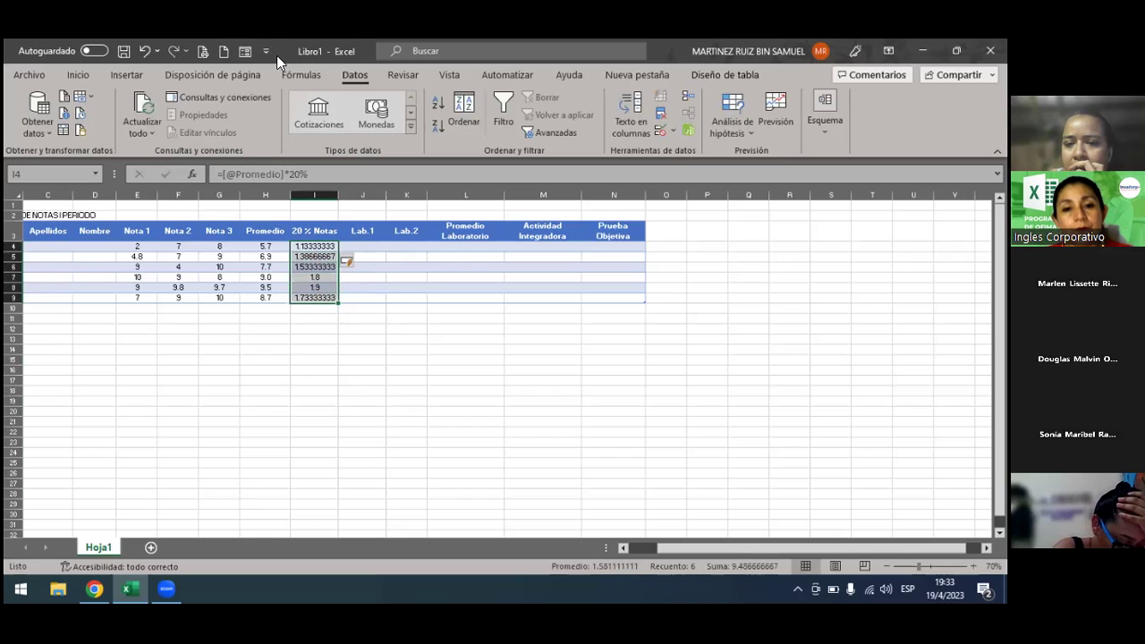
pyautogui.click(78, 75)
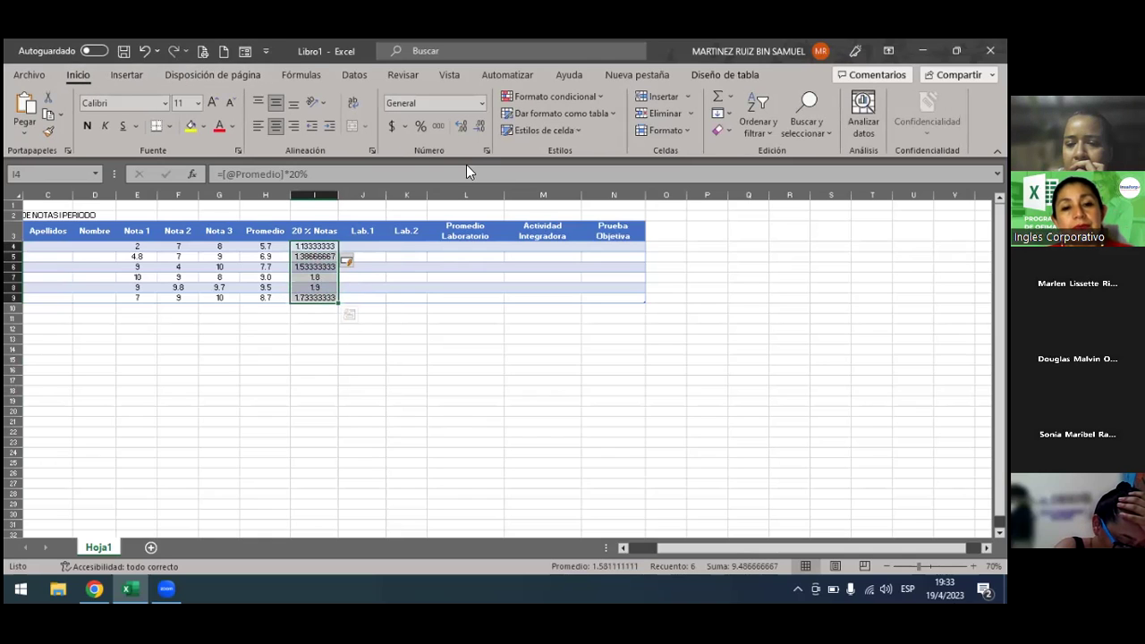
pyautogui.click(474, 132)
pyautogui.click(474, 132)
pyautogui.click(474, 132)
pyautogui.click(474, 132)
pyautogui.click(474, 133)
pyautogui.click(474, 133)
pyautogui.click(474, 132)
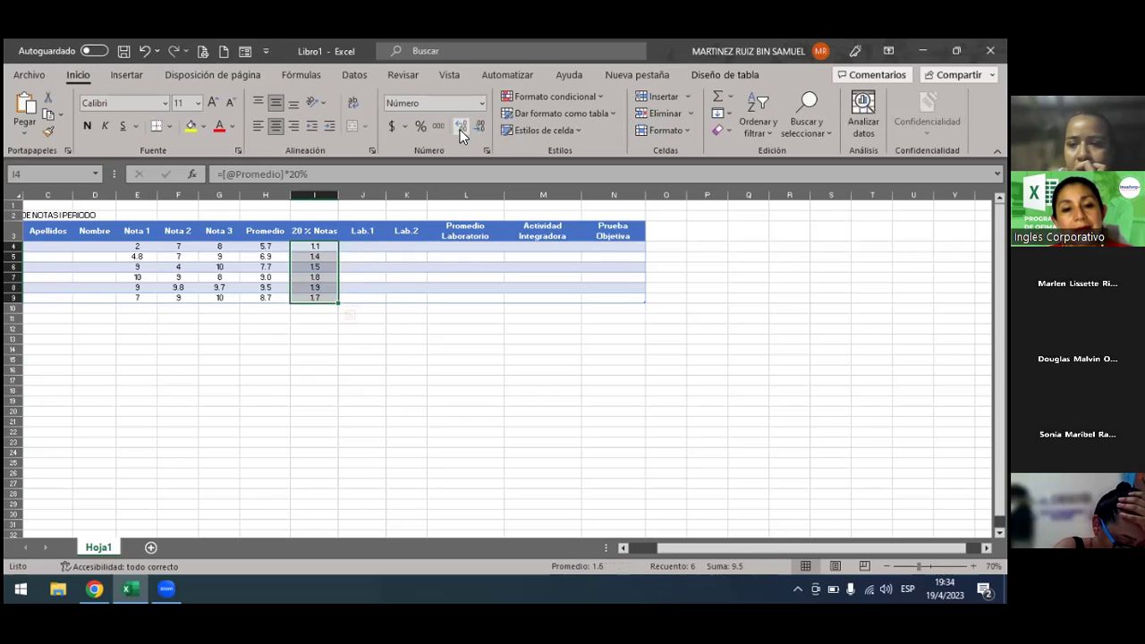
pyautogui.click(458, 130)
pyautogui.click(442, 370)
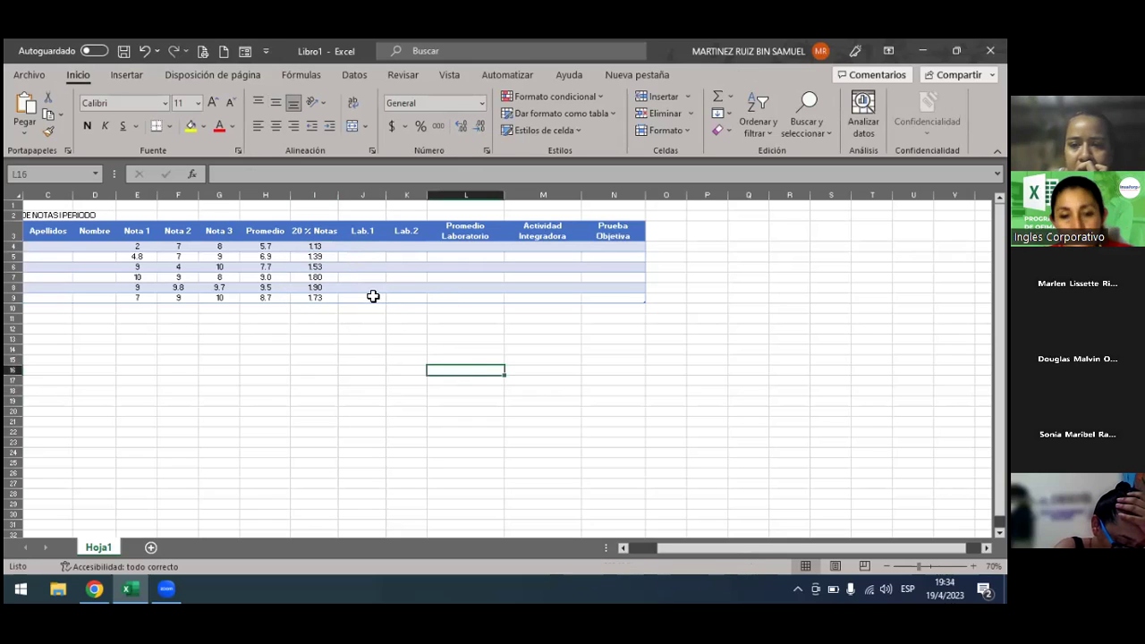
# - Enter 10 as the first Lab. 1 grade in J4
pyautogui.click(370, 247)
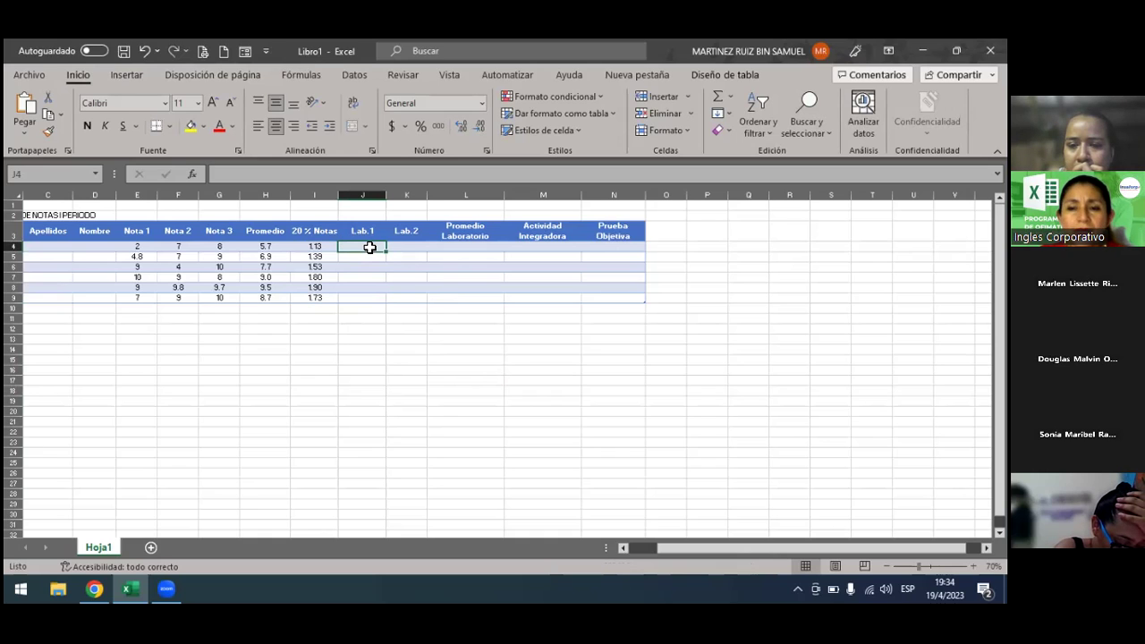
pyautogui.write('10')
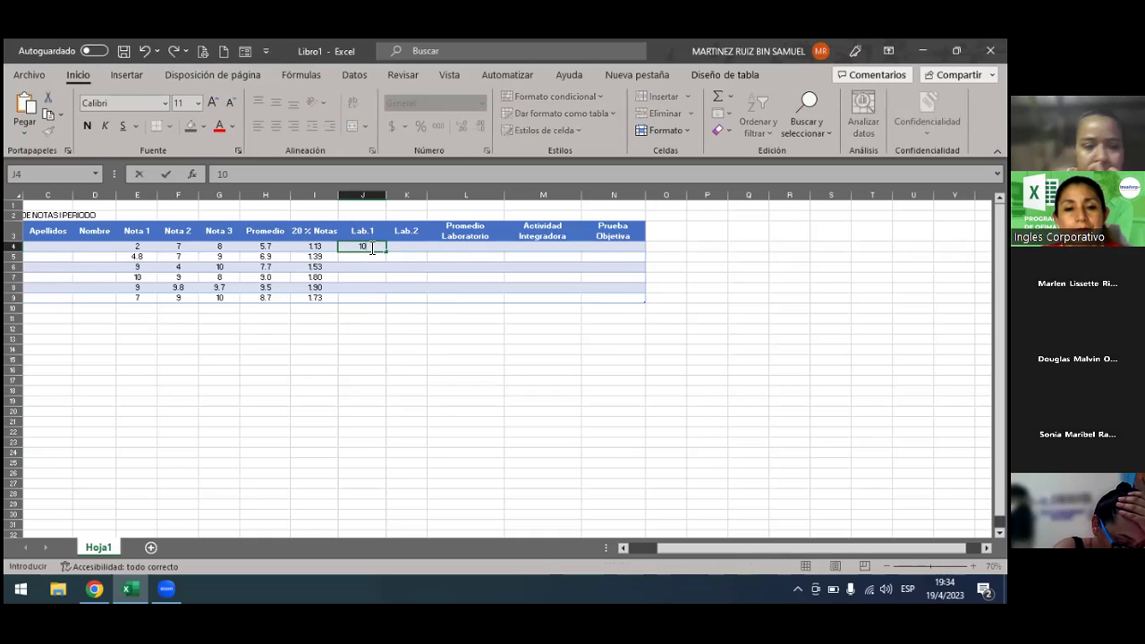
pyautogui.press('Return')
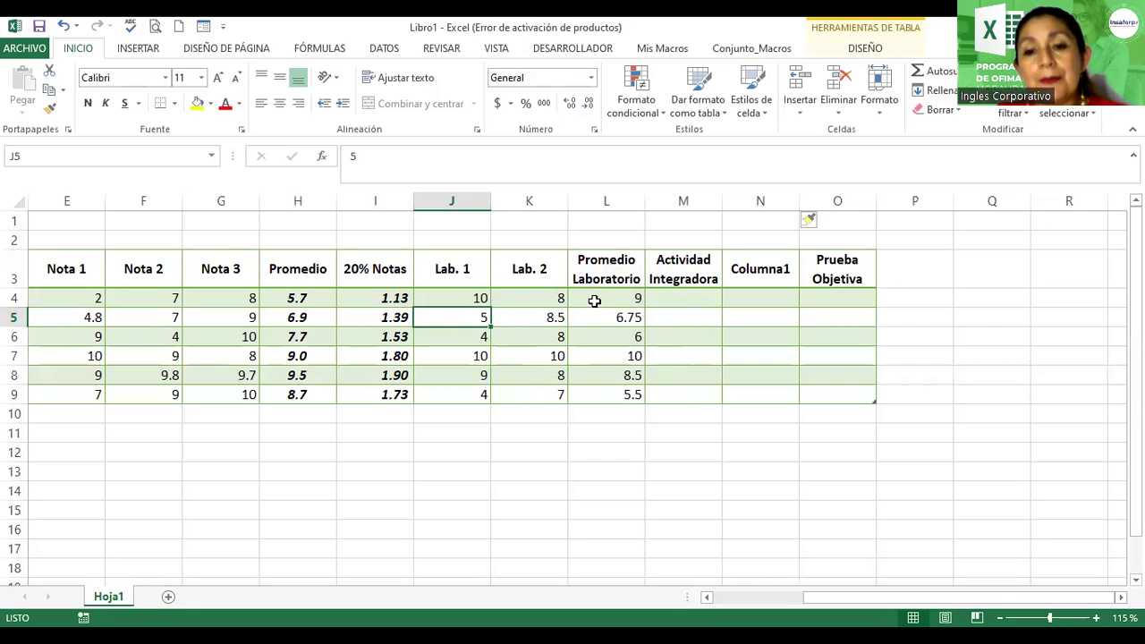
# - Review the =PROMEDIO lab-average formula in L4 without changing it
pyautogui.click(610, 356)
pyautogui.click(609, 375)
pyautogui.click(606, 318)
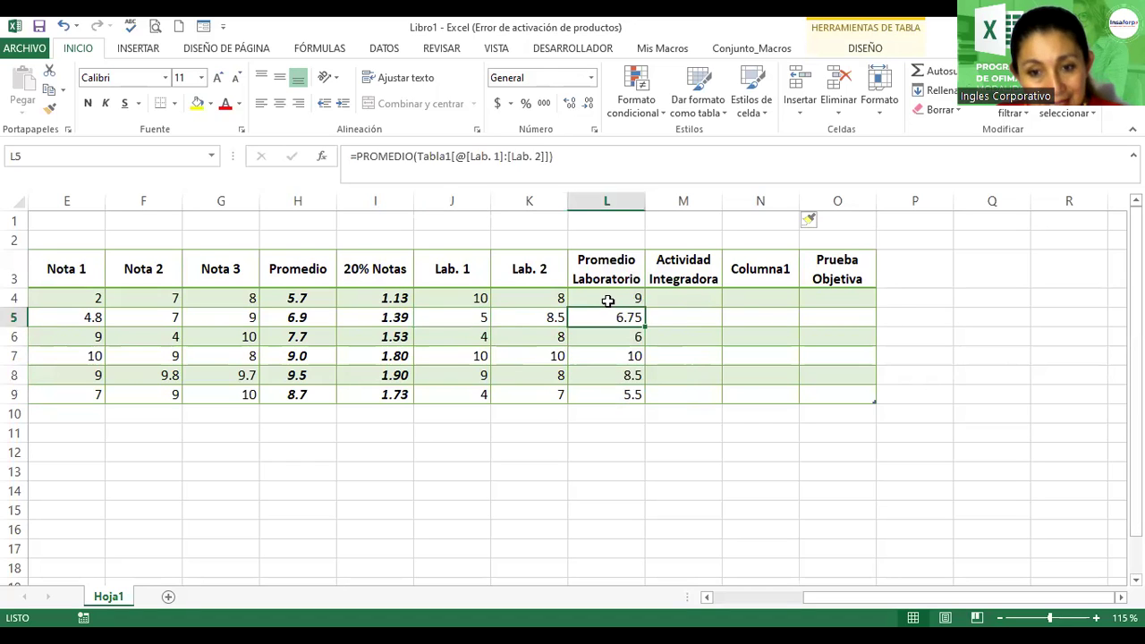
pyautogui.doubleClick(607, 301)
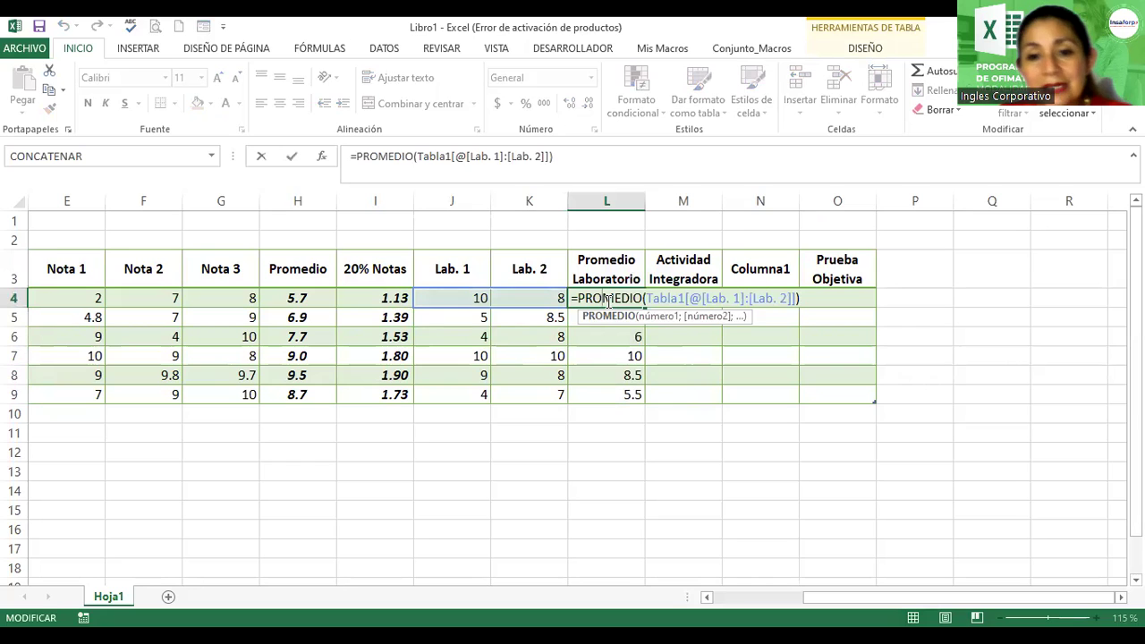
pyautogui.press('Return')
pyautogui.doubleClick(608, 300)
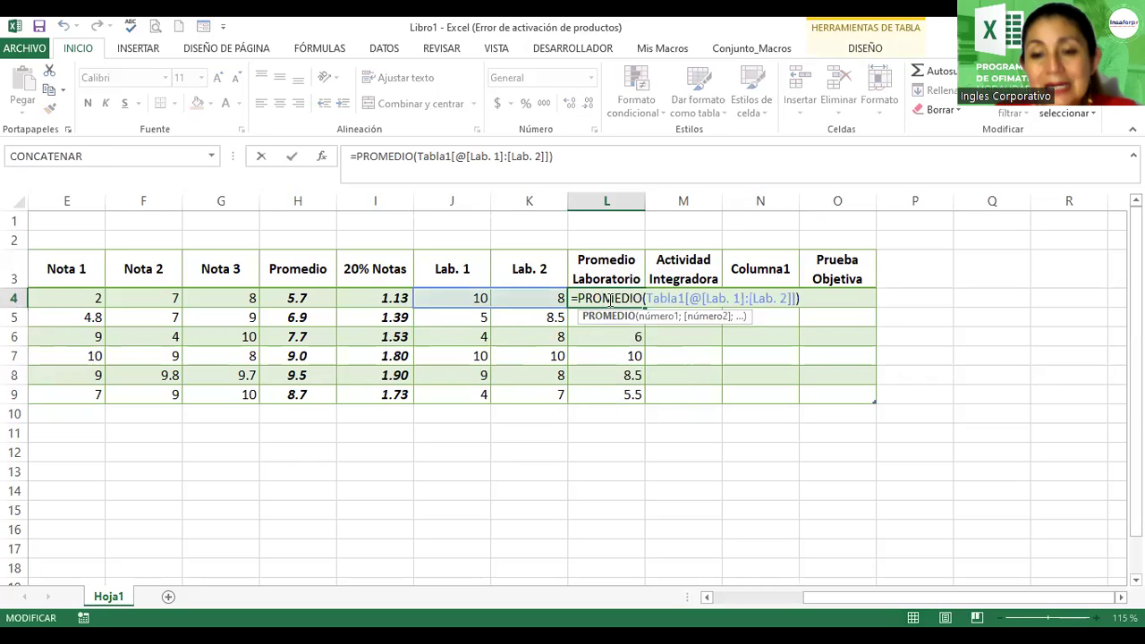
pyautogui.click(684, 299)
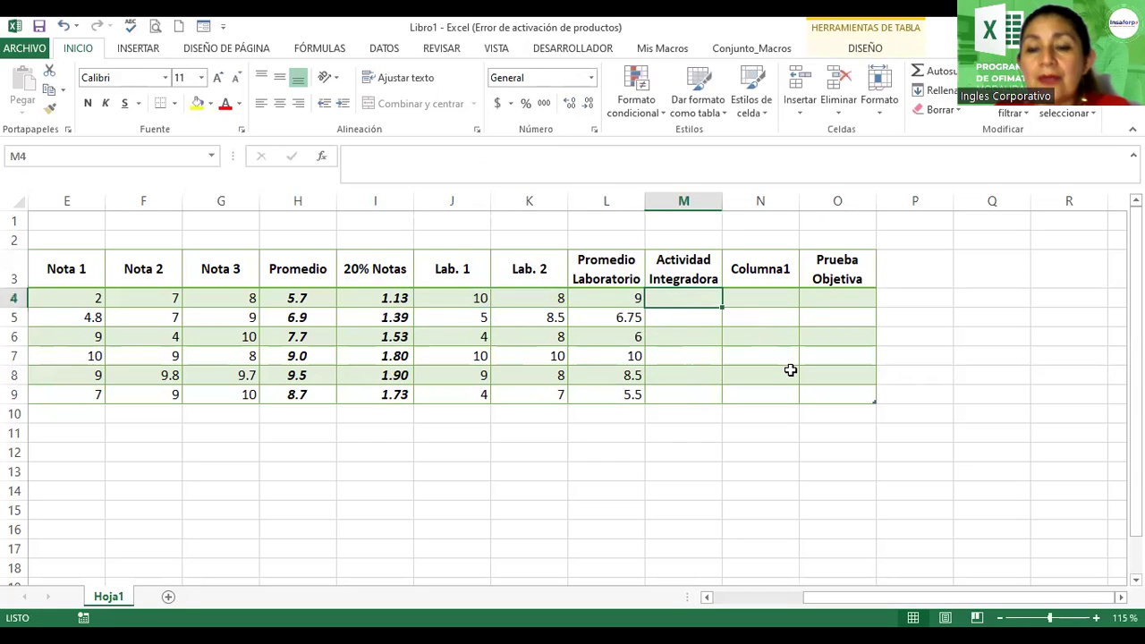
# - Enter Actividad Integradora grades 10, 8, 6, 9, 10 and 7 in M4:M9
pyautogui.write('10')
pyautogui.press('Return')
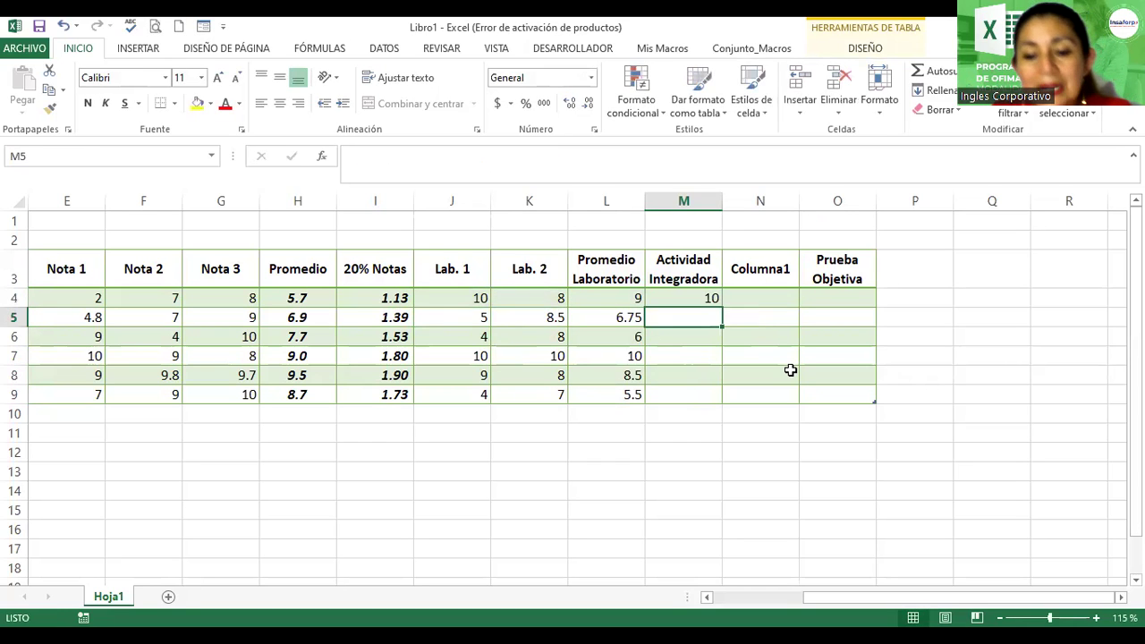
pyautogui.write('8')
pyautogui.press('Return')
pyautogui.write('6')
pyautogui.press('Return')
pyautogui.write('9')
pyautogui.press('Return')
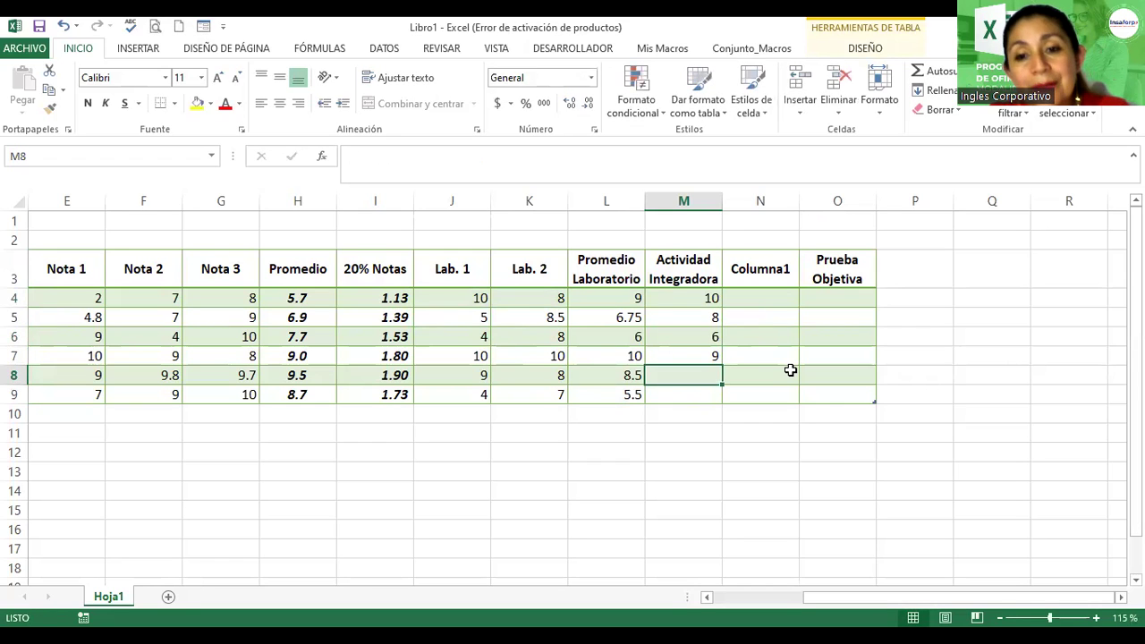
pyautogui.write('10')
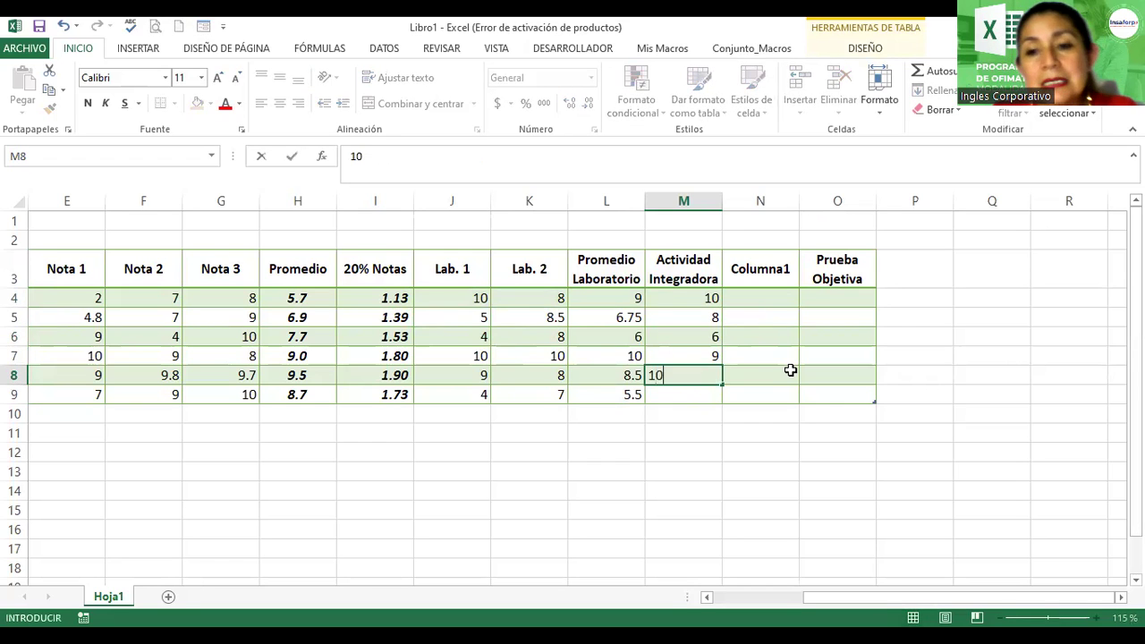
pyautogui.press('Return')
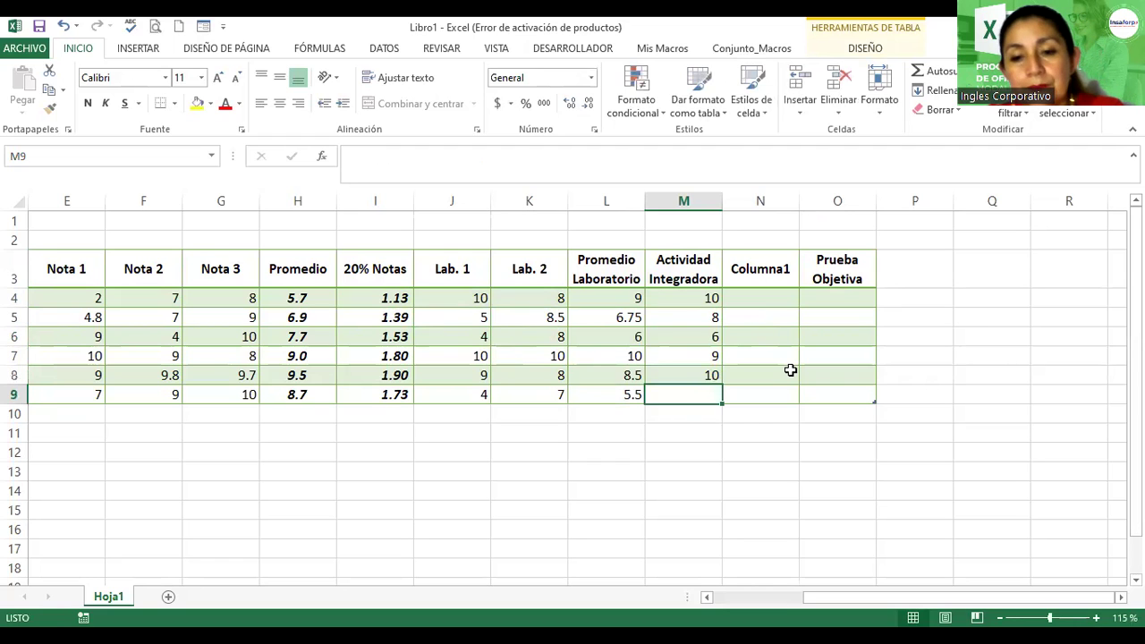
pyautogui.write('7')
pyautogui.press('Return')
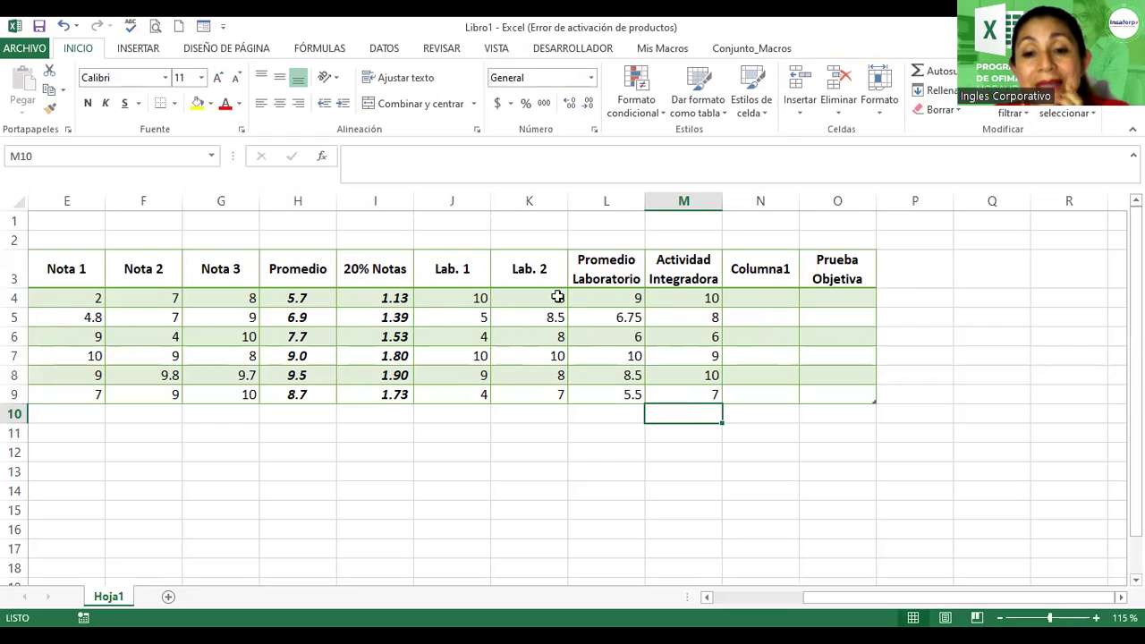
pyautogui.click(667, 260)
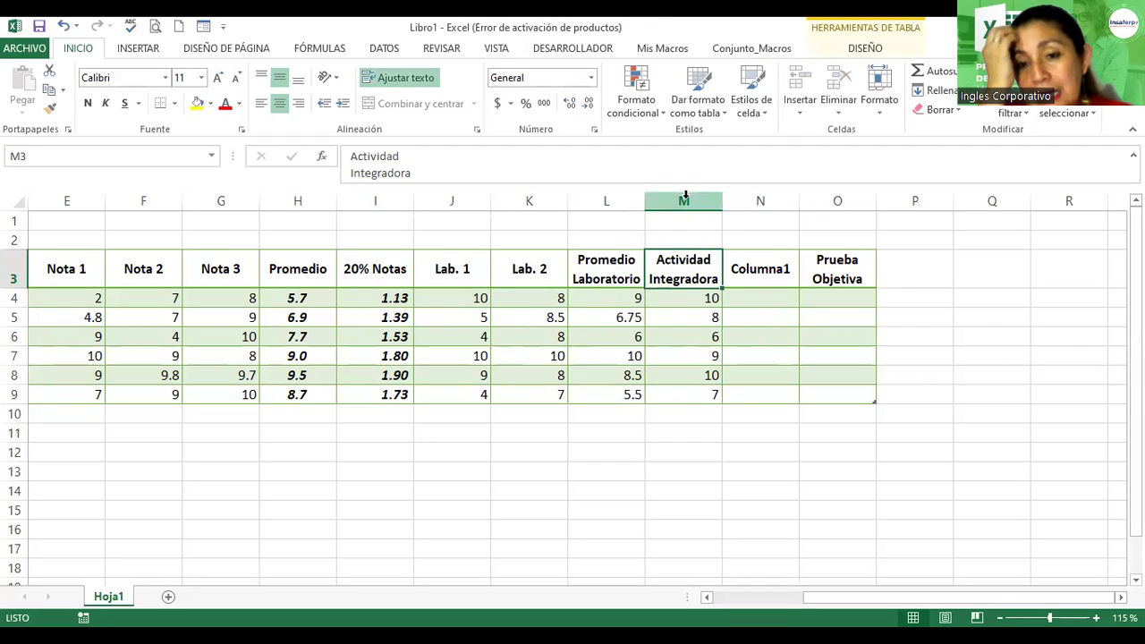
# - Insert a new table column in M, before Actividad Integradora
pyautogui.rightClick(685, 196)
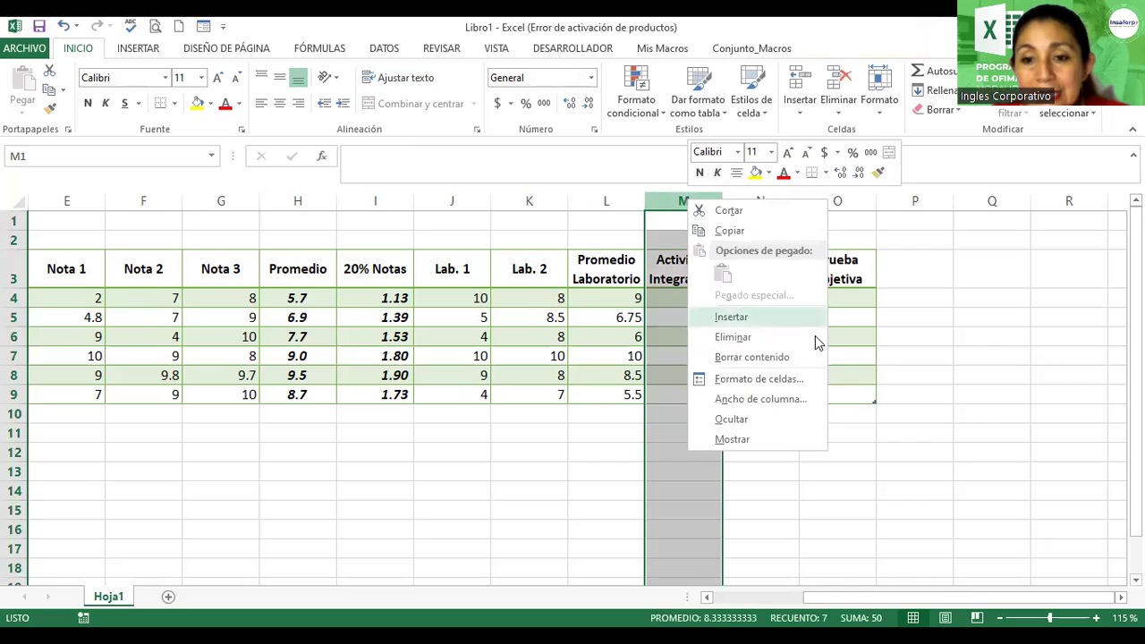
pyautogui.click(772, 321)
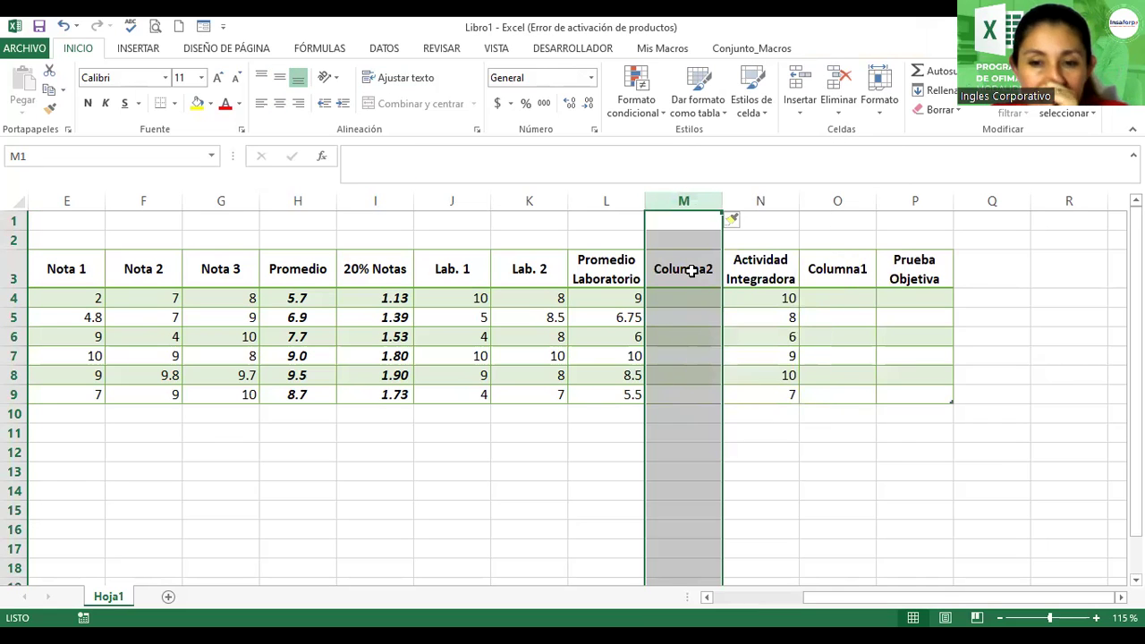
pyautogui.click(693, 299)
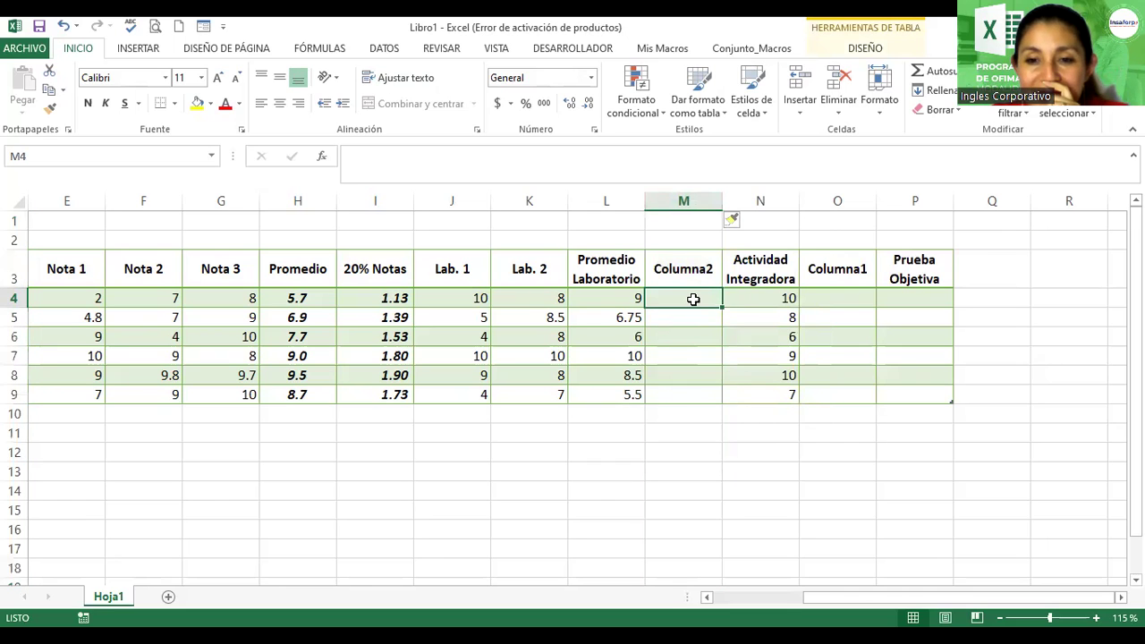
# - Rename the new Columna2 header to 15% PromLab
pyautogui.doubleClick(691, 268)
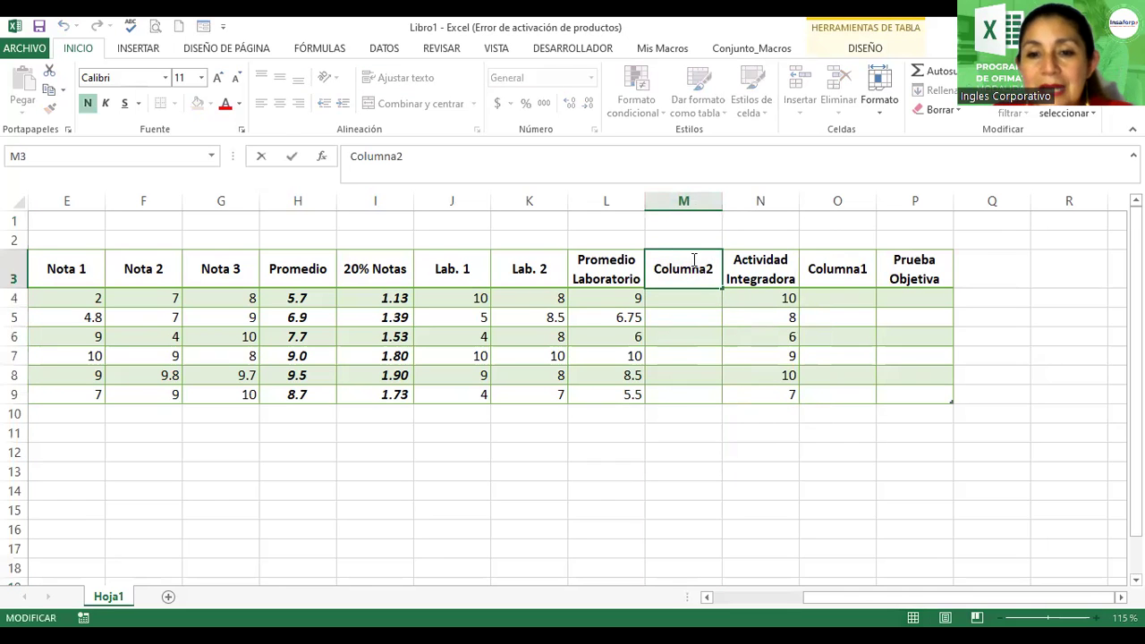
pyautogui.moveTo(693, 259); pyautogui.dragTo(621, 247)
pyautogui.press('BackSpace')
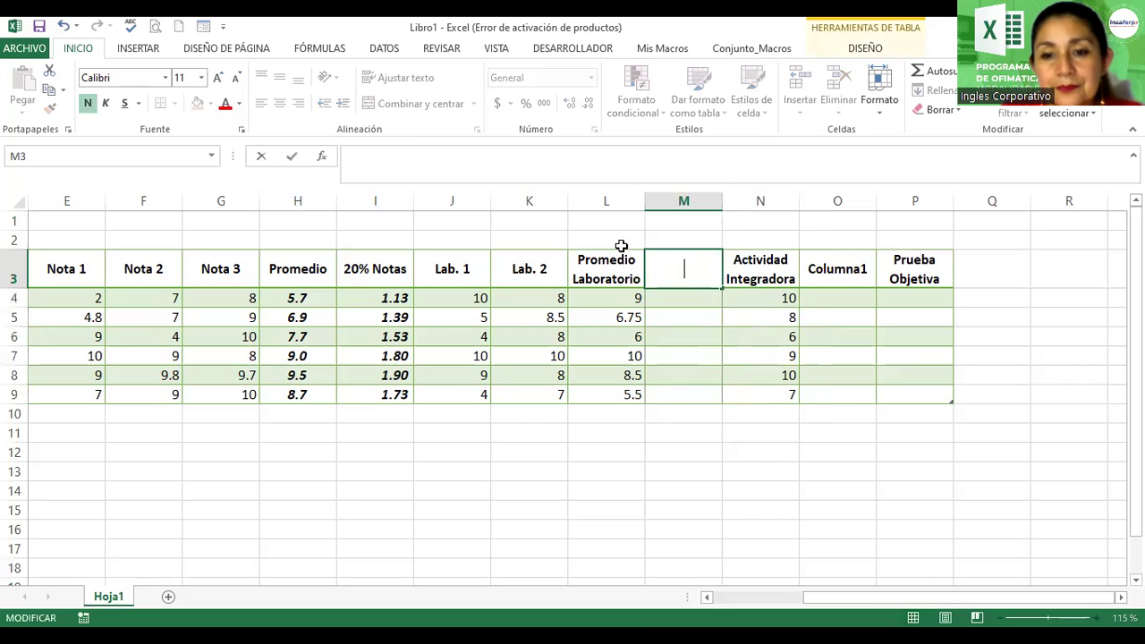
pyautogui.write('% Prom')
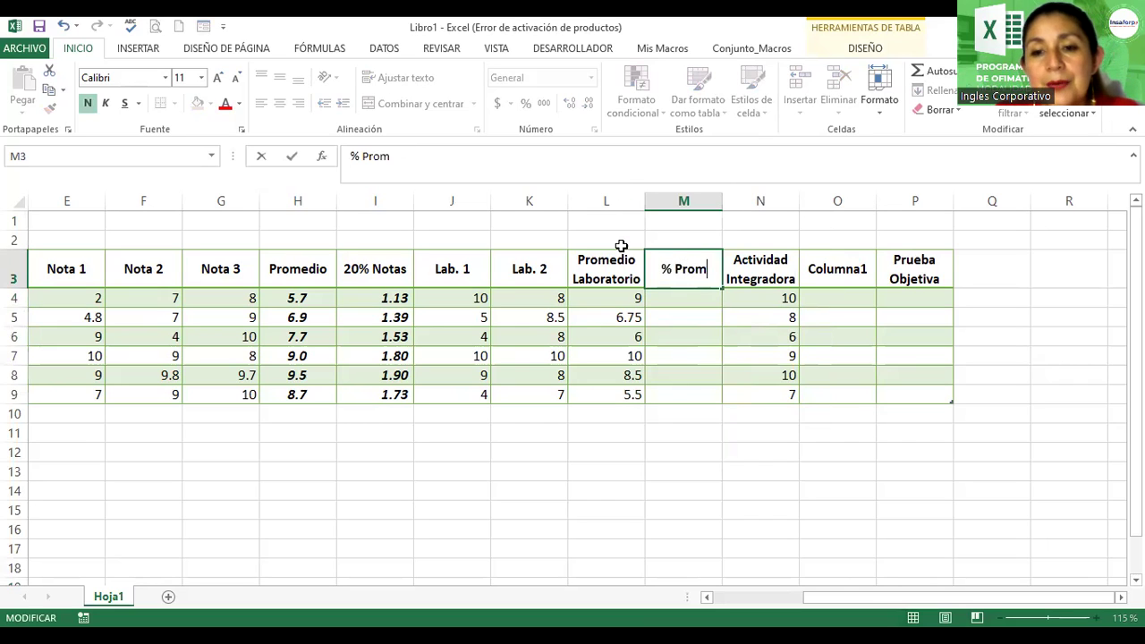
pyautogui.write('.La')
pyautogui.press('BackSpace')
pyautogui.press('BackSpace')
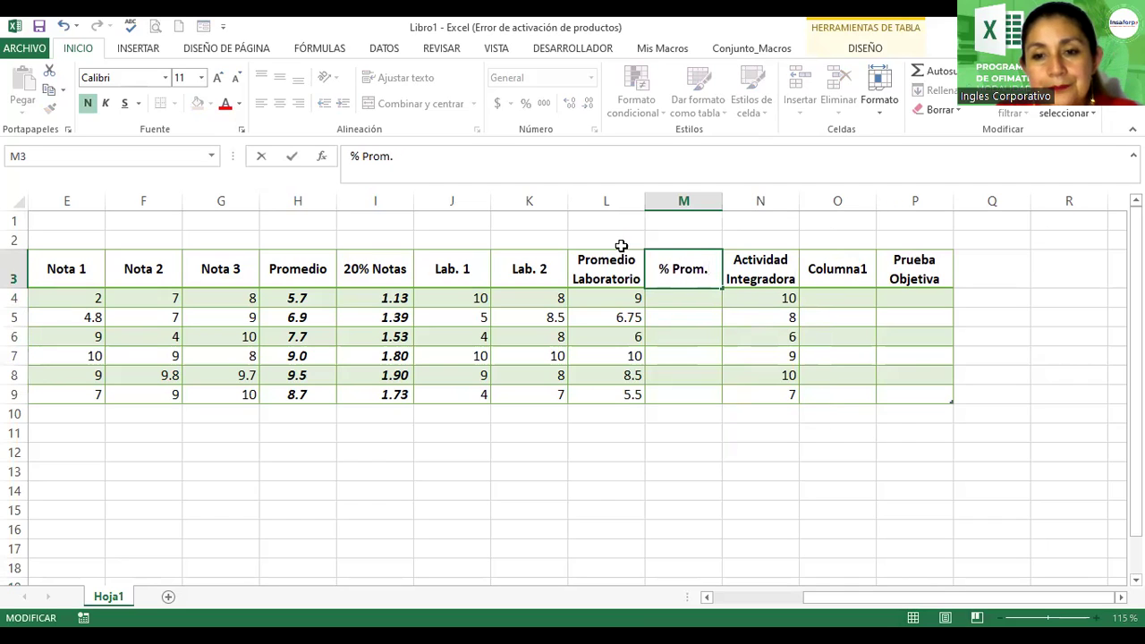
pyautogui.press('BackSpace')
pyautogui.press('BackSpace')
pyautogui.press('BackSpace')
pyautogui.press('BackSpace')
pyautogui.press('BackSpace')
pyautogui.press('BackSpace')
pyautogui.press('BackSpace')
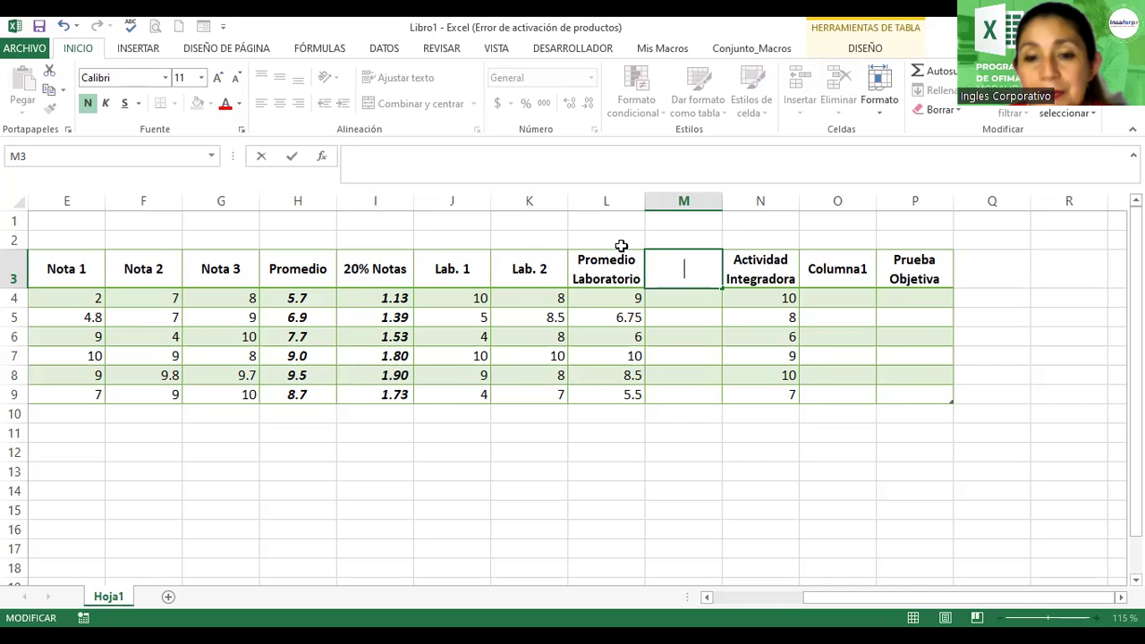
pyautogui.write('16')
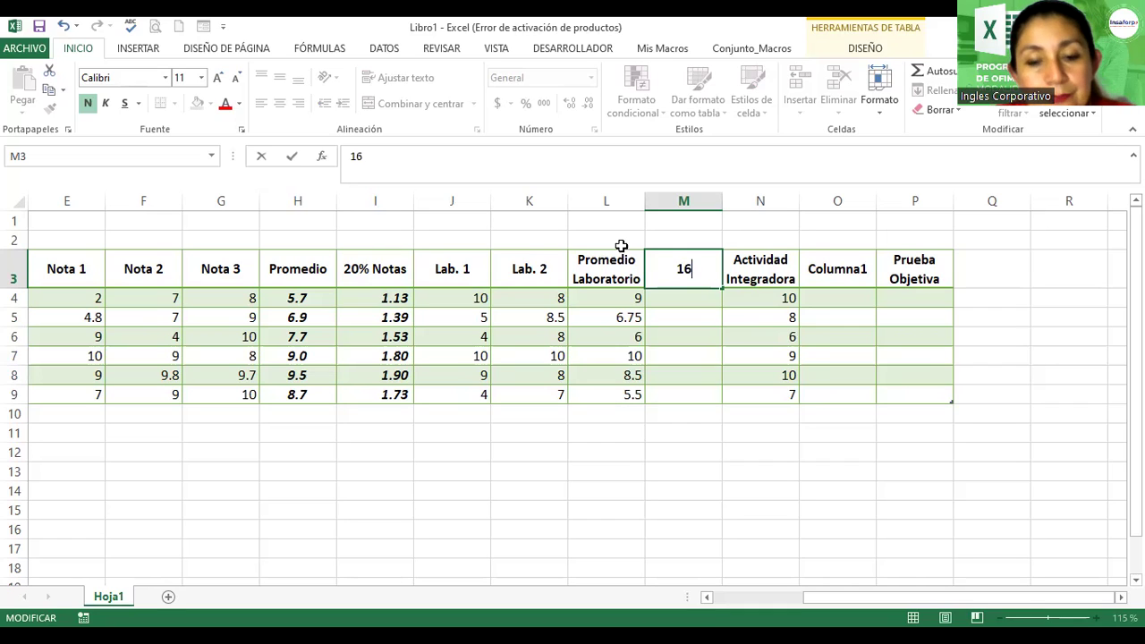
pyautogui.press('BackSpace')
pyautogui.write('5% PromLab')
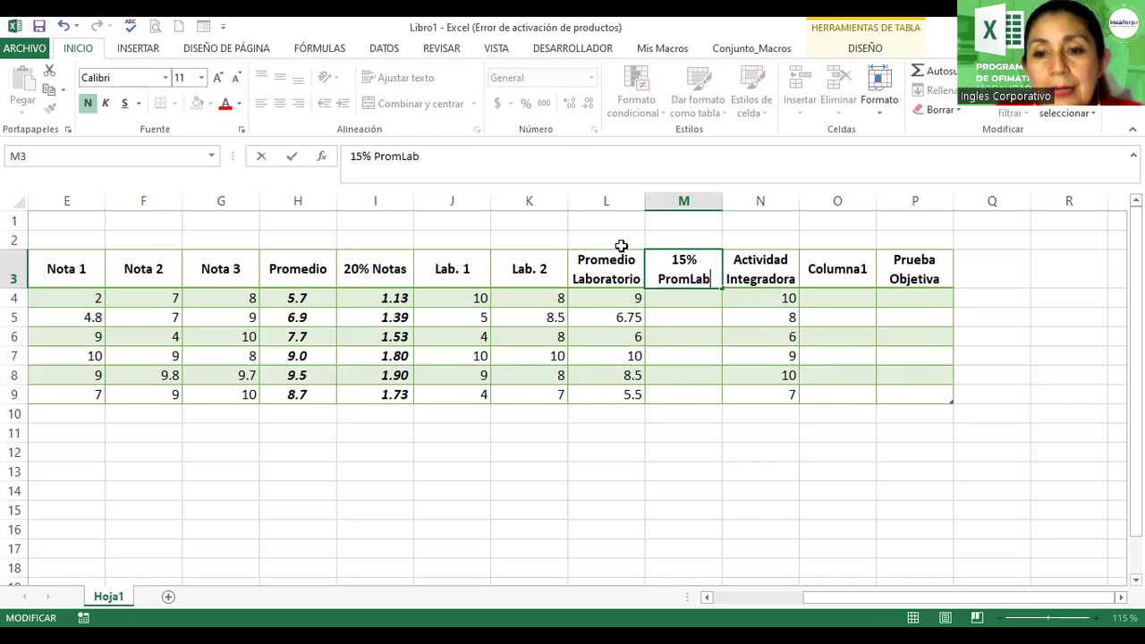
pyautogui.press('Return')
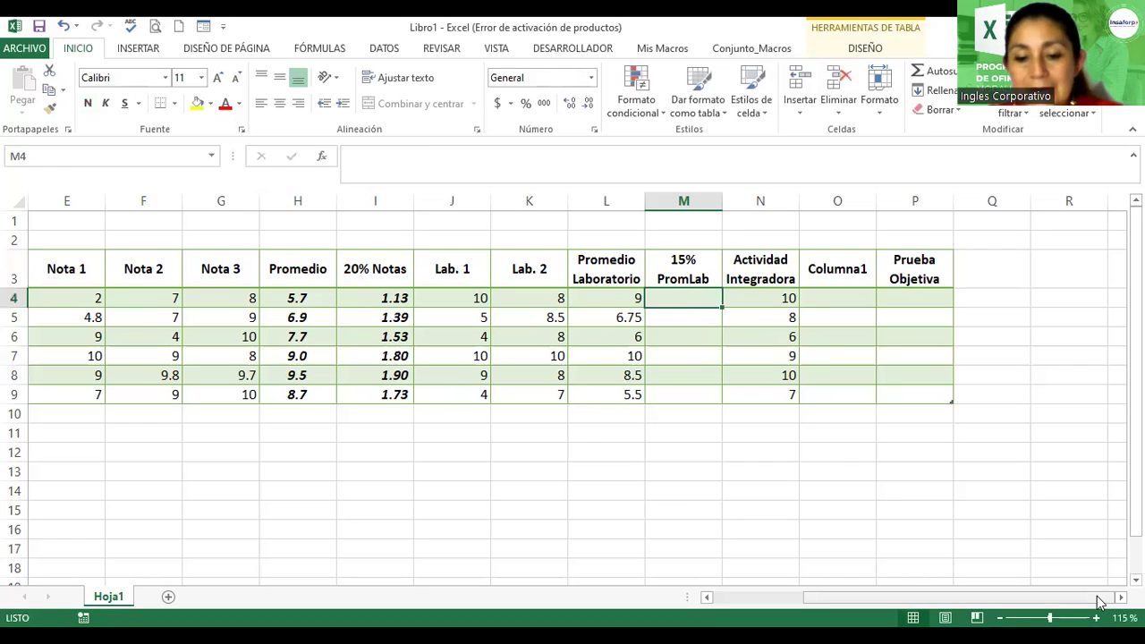
# - Enter =[@[Promedio Laboratorio]]*15% in M4 so the 15% PromLab column auto-fills
pyautogui.write('=')
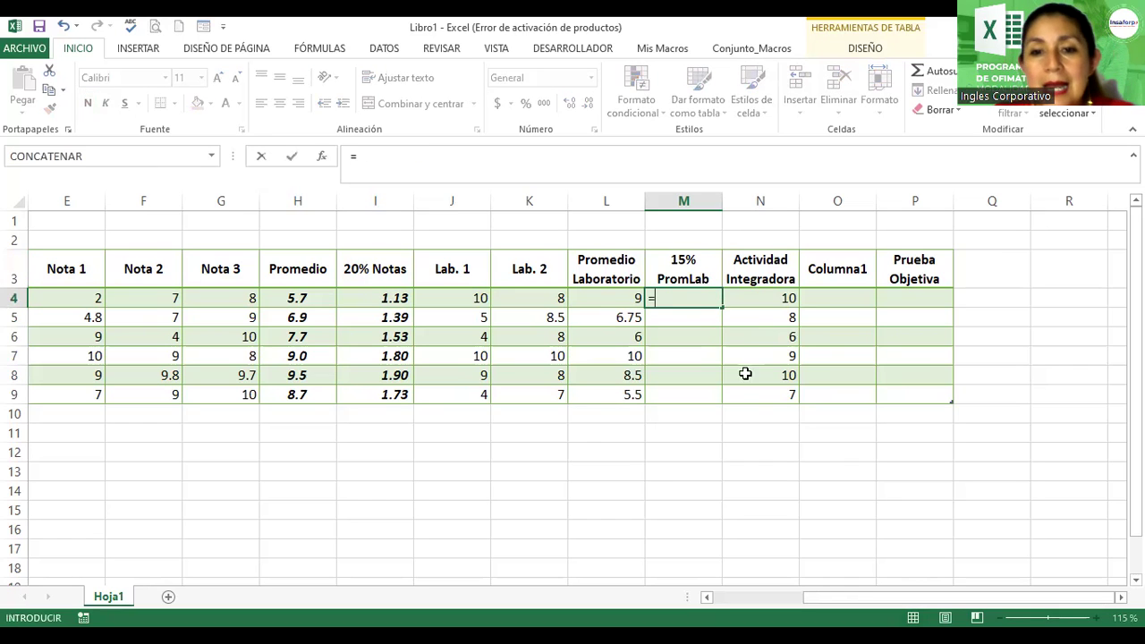
pyautogui.click(593, 296)
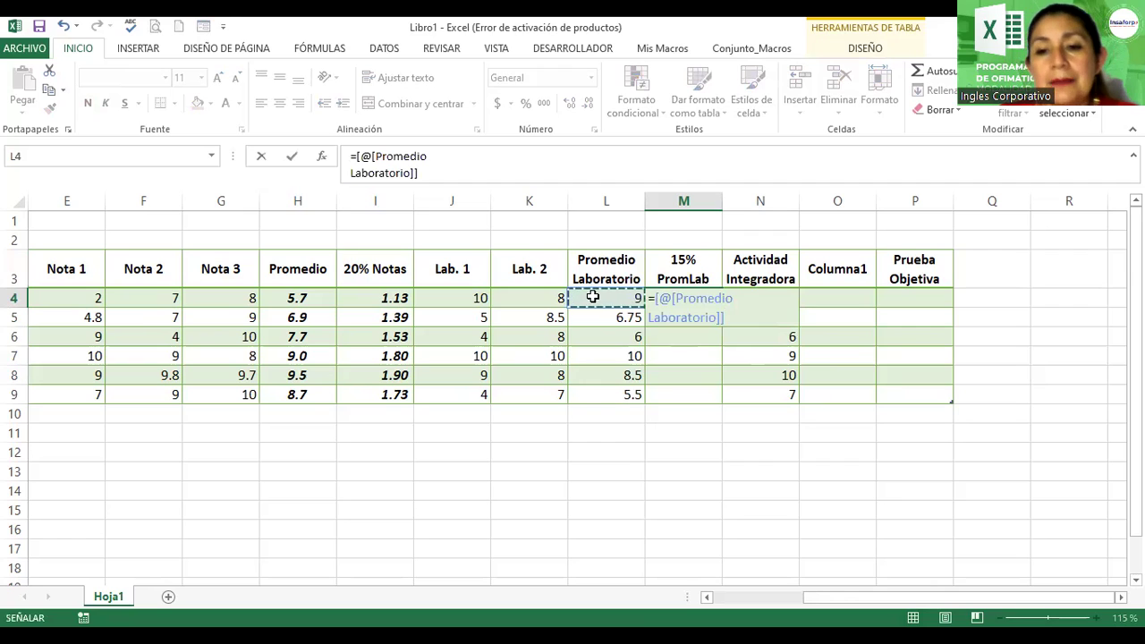
pyautogui.write('*')
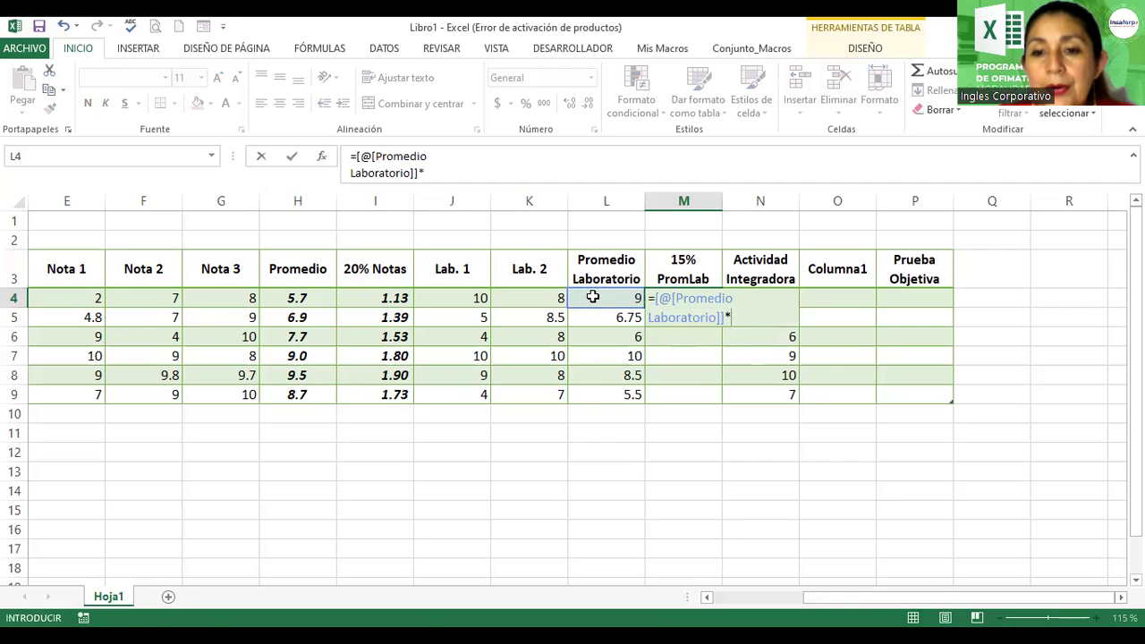
pyautogui.write('15%')
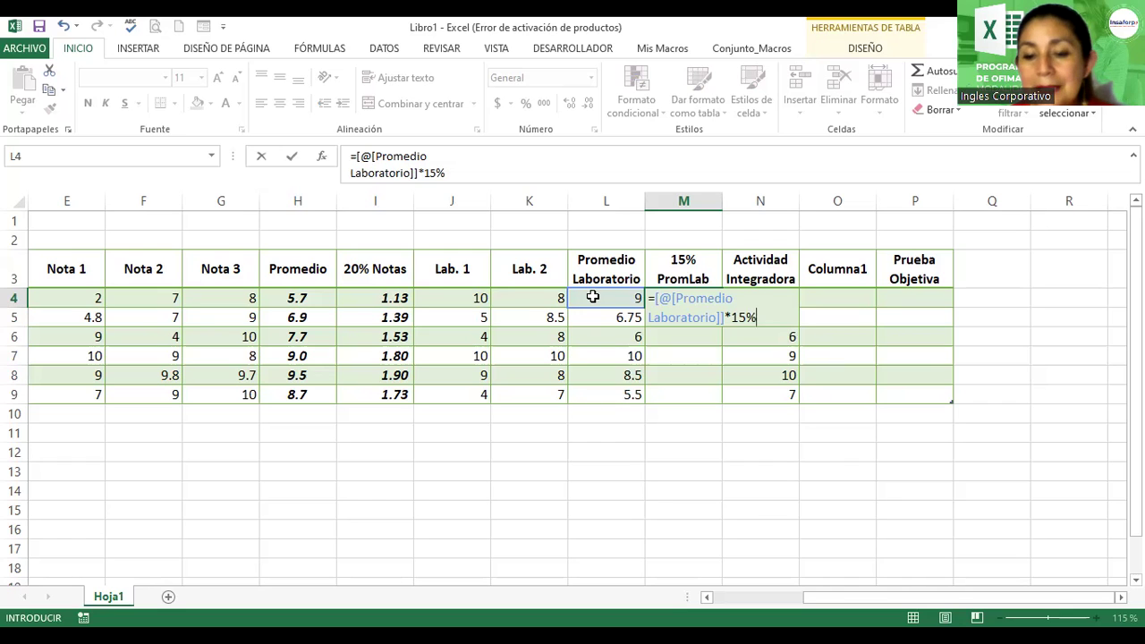
pyautogui.press('Return')
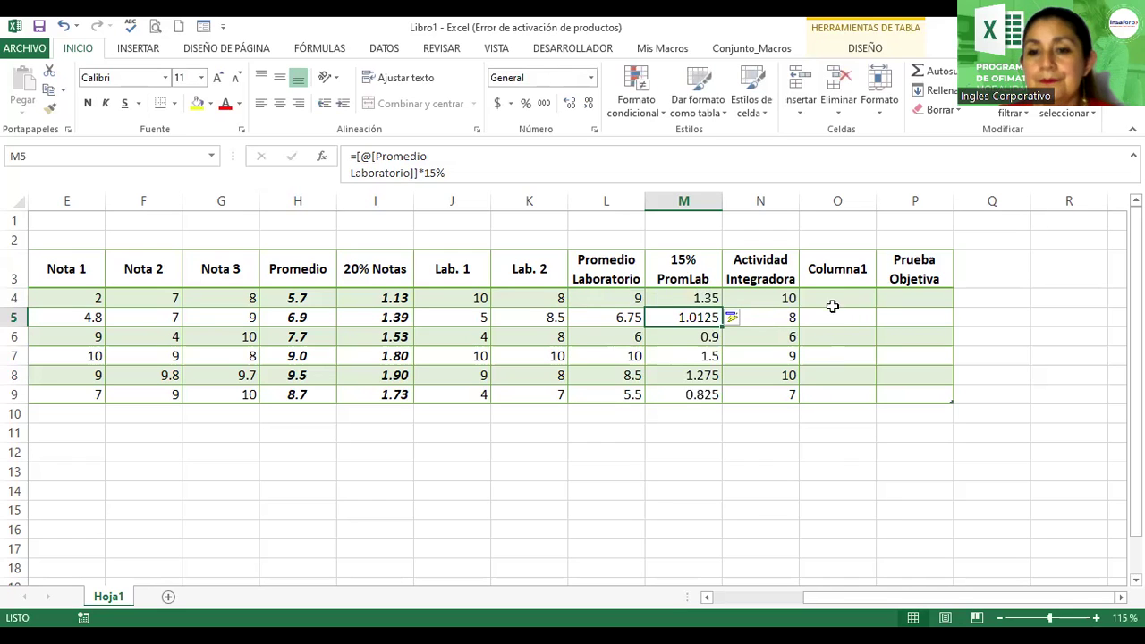
# - Rename the Columna1 header to % 35 AI
pyautogui.doubleClick(835, 270)
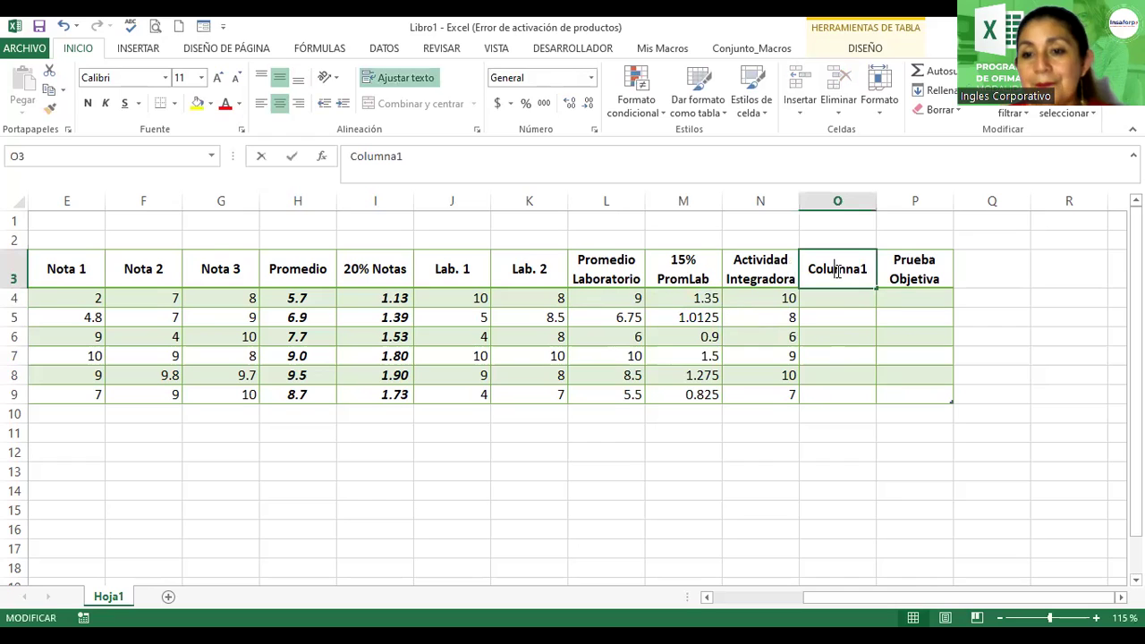
pyautogui.moveTo(869, 269); pyautogui.dragTo(808, 269)
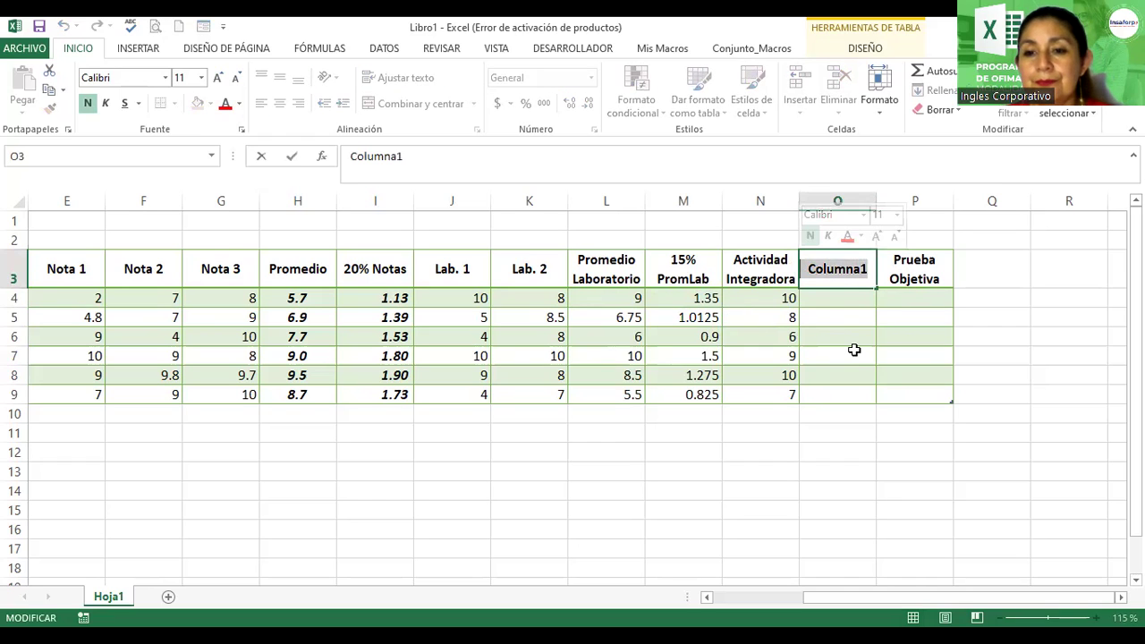
pyautogui.write('%')
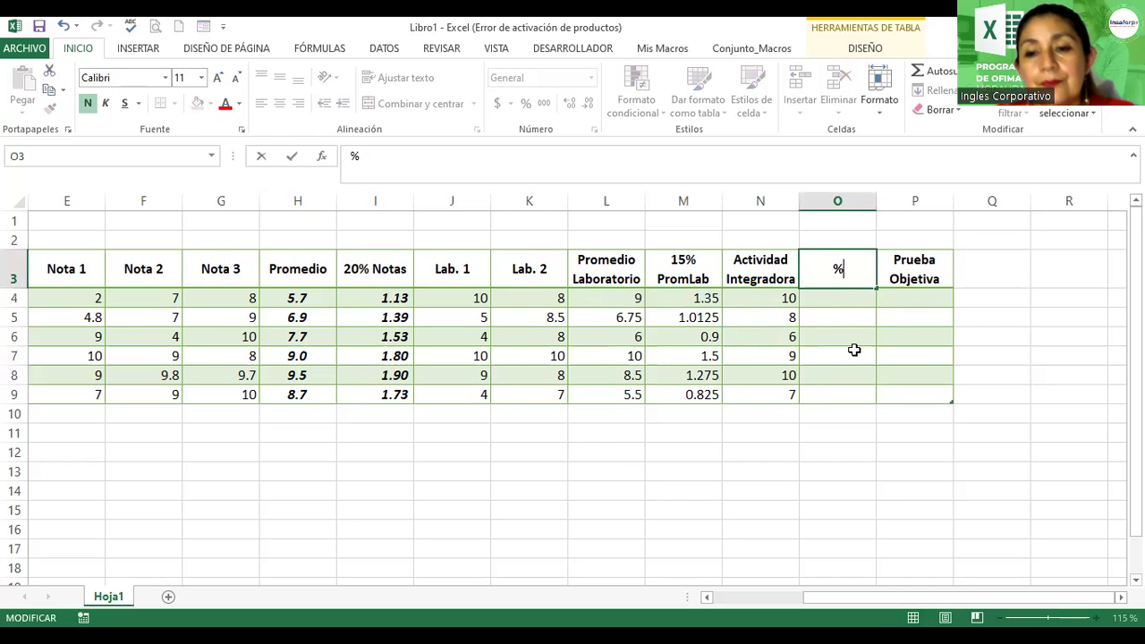
pyautogui.write(' 35')
pyautogui.write(' Al')
pyautogui.press('Return')
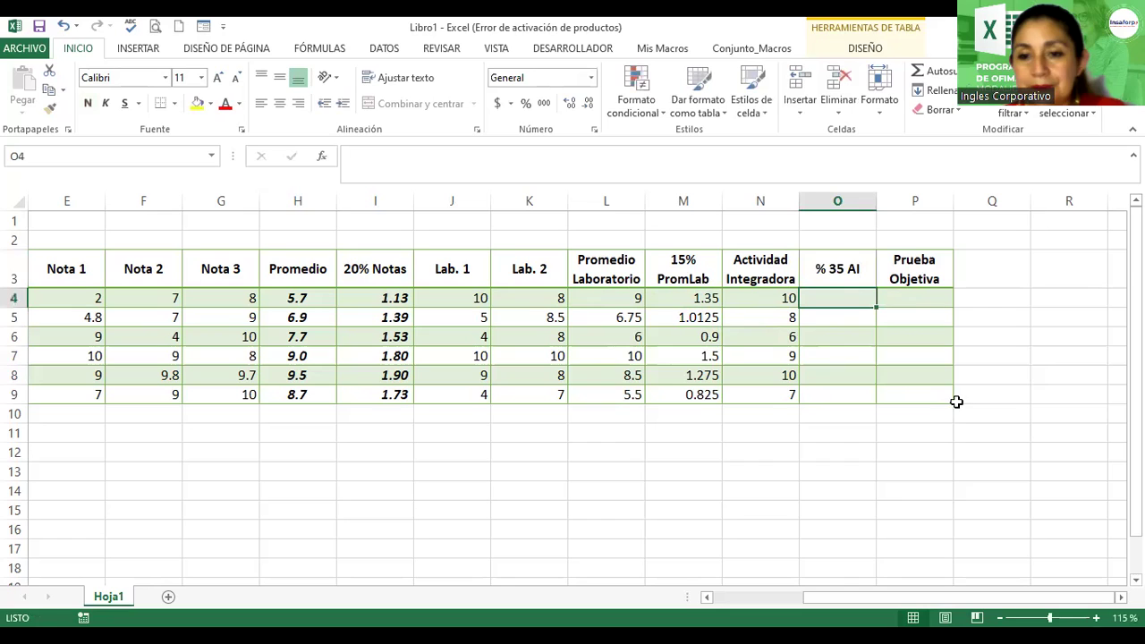
# - Fill the column with =[@[Actividad Integradora]]*35% (3.5, 2.8, 2.1, 3.15, 3.5, 2.45)
pyautogui.write('=')
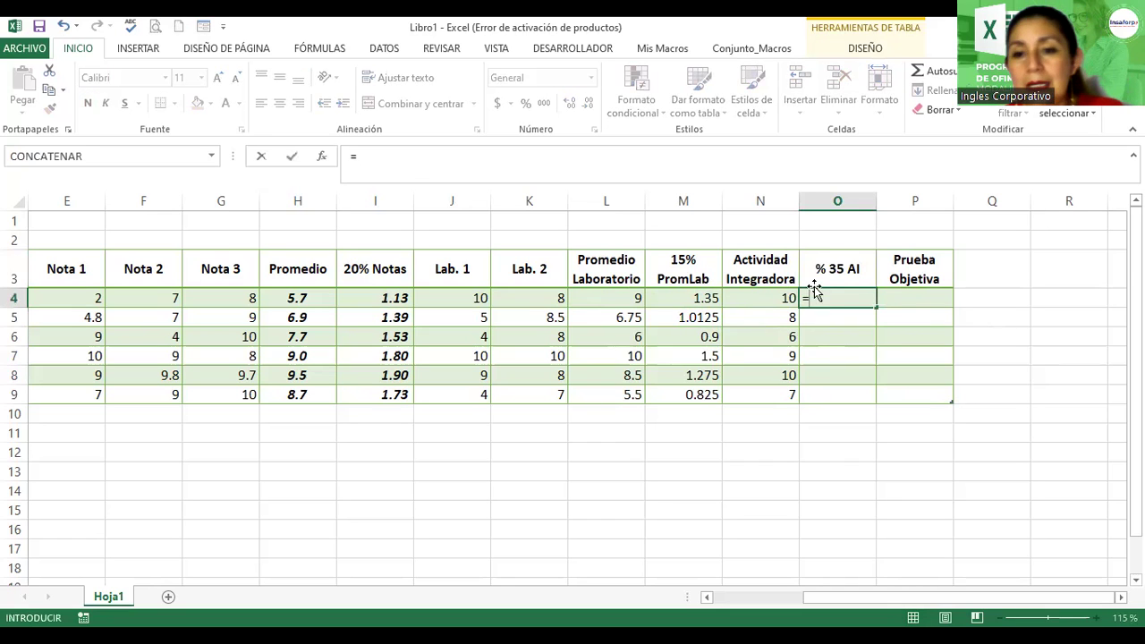
pyautogui.click(770, 297)
pyautogui.write('*')
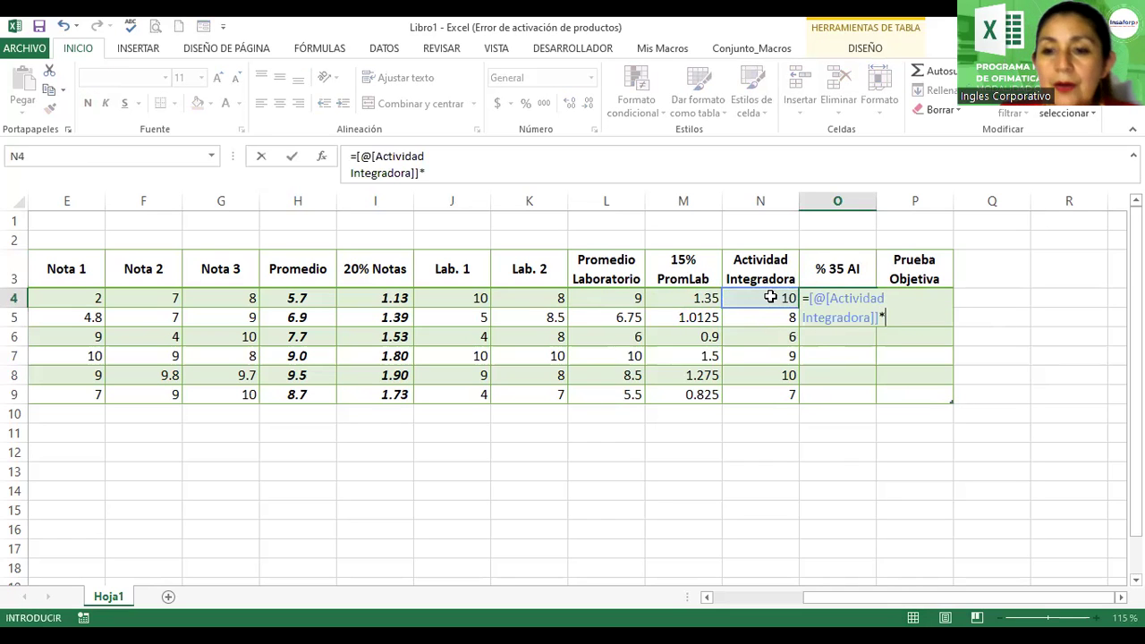
pyautogui.write('35')
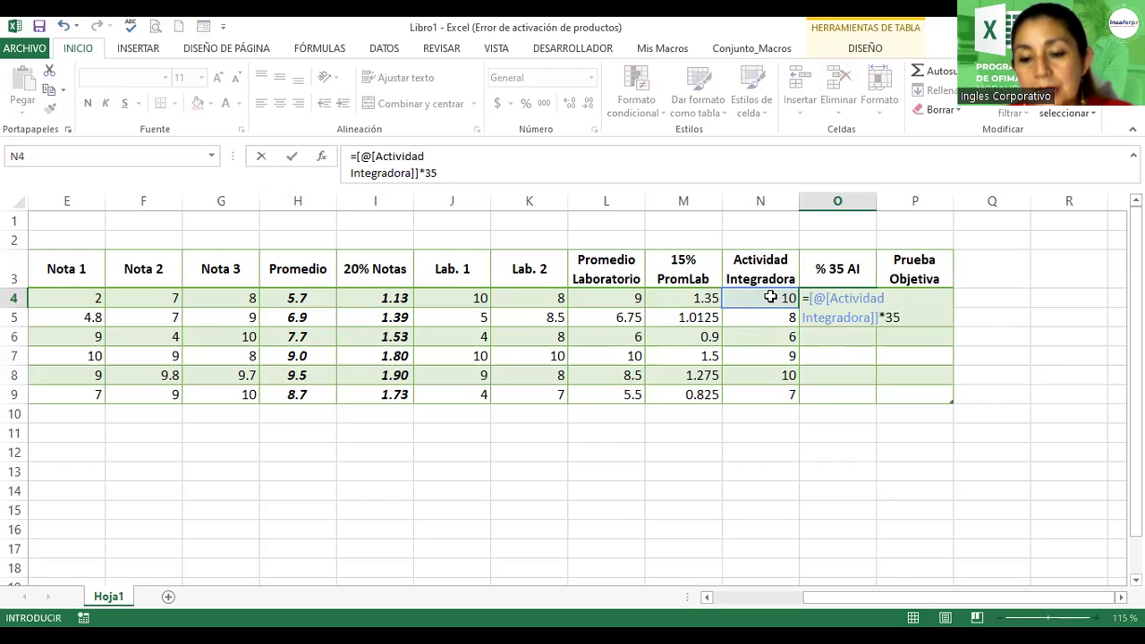
pyautogui.write('%')
pyautogui.press('Return')
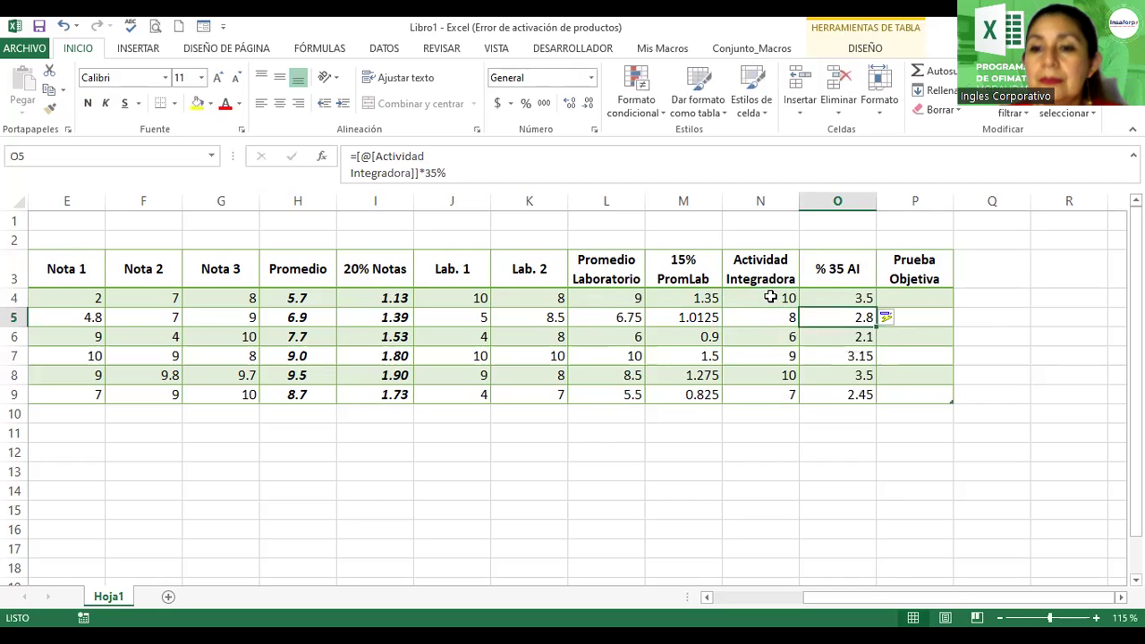
# - Type the header 30% PO in Q3 to extend the table with a new column
pyautogui.click(930, 296)
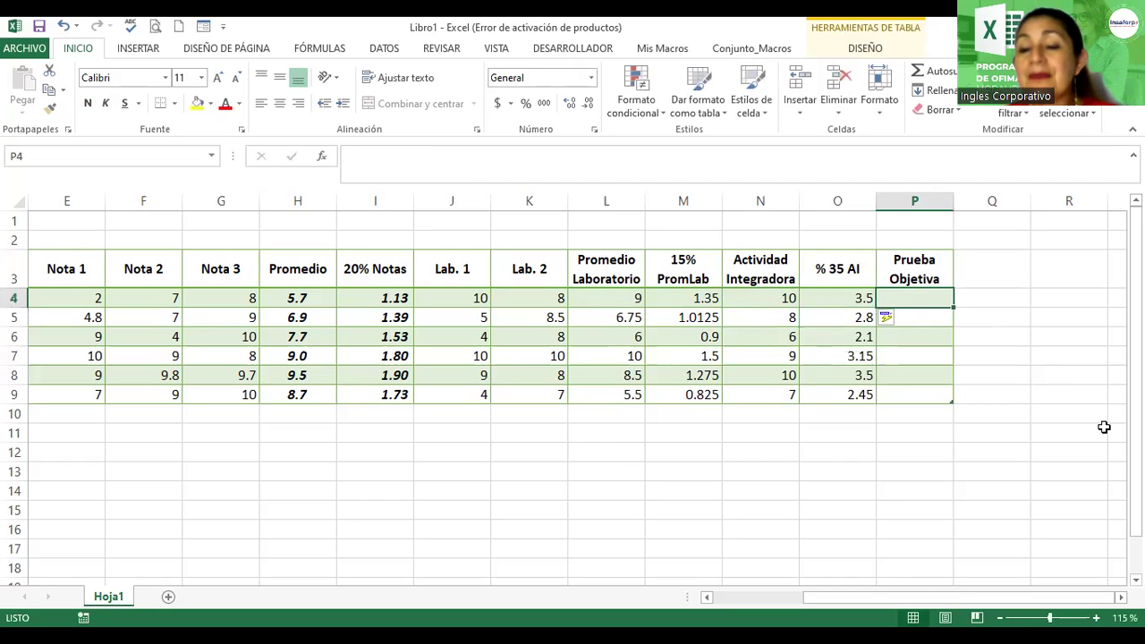
pyautogui.click(989, 280)
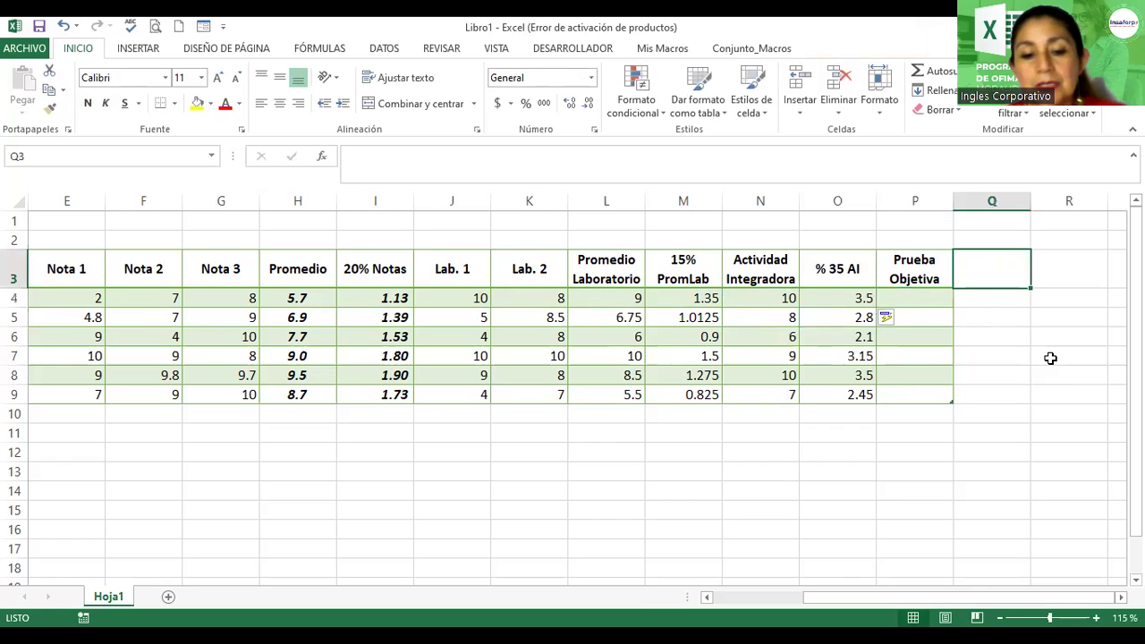
pyautogui.write('%')
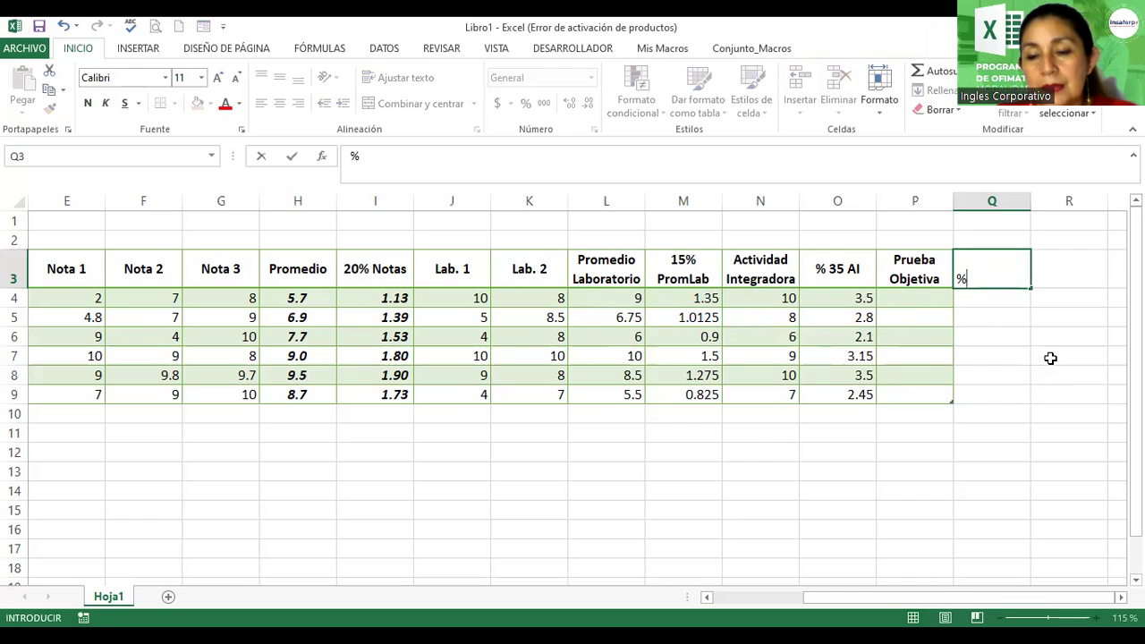
pyautogui.press('BackSpace')
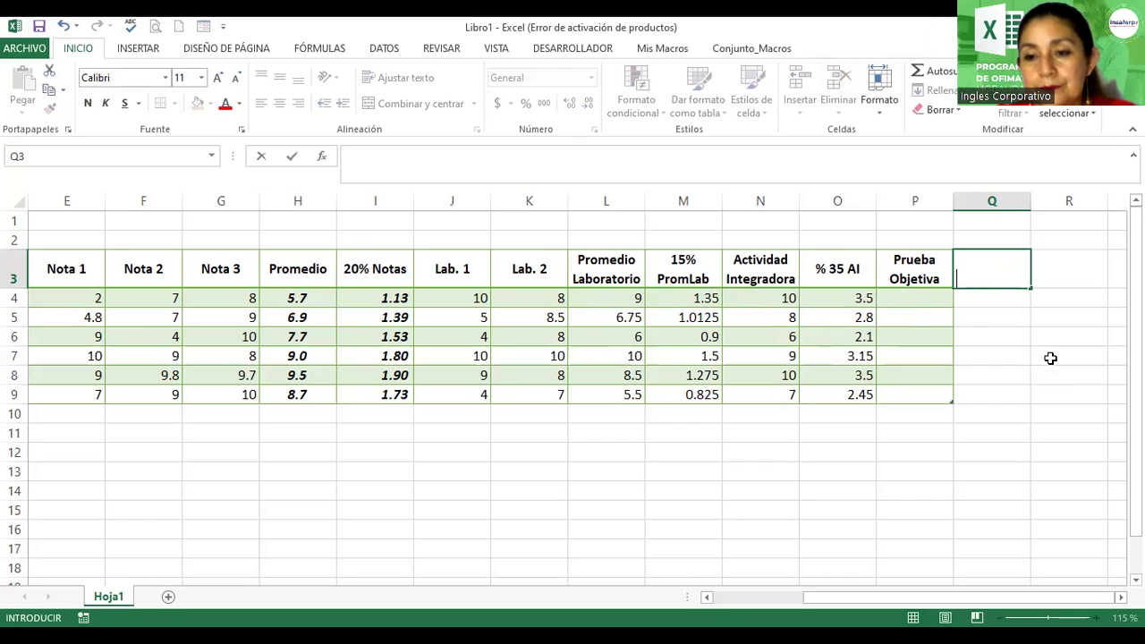
pyautogui.write('30')
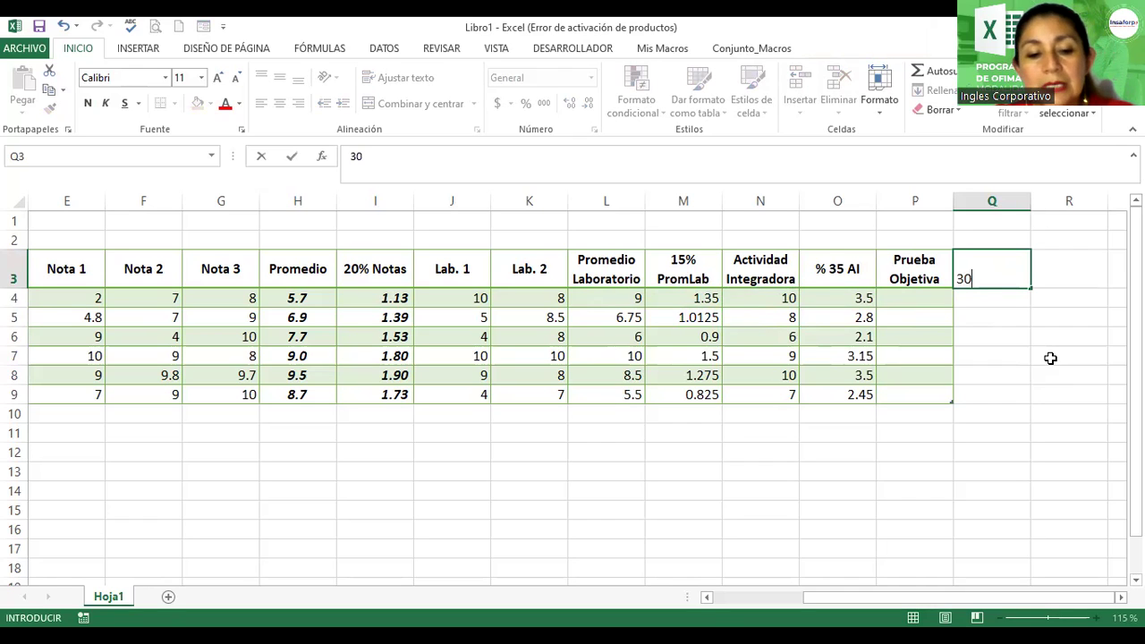
pyautogui.write('% PB')
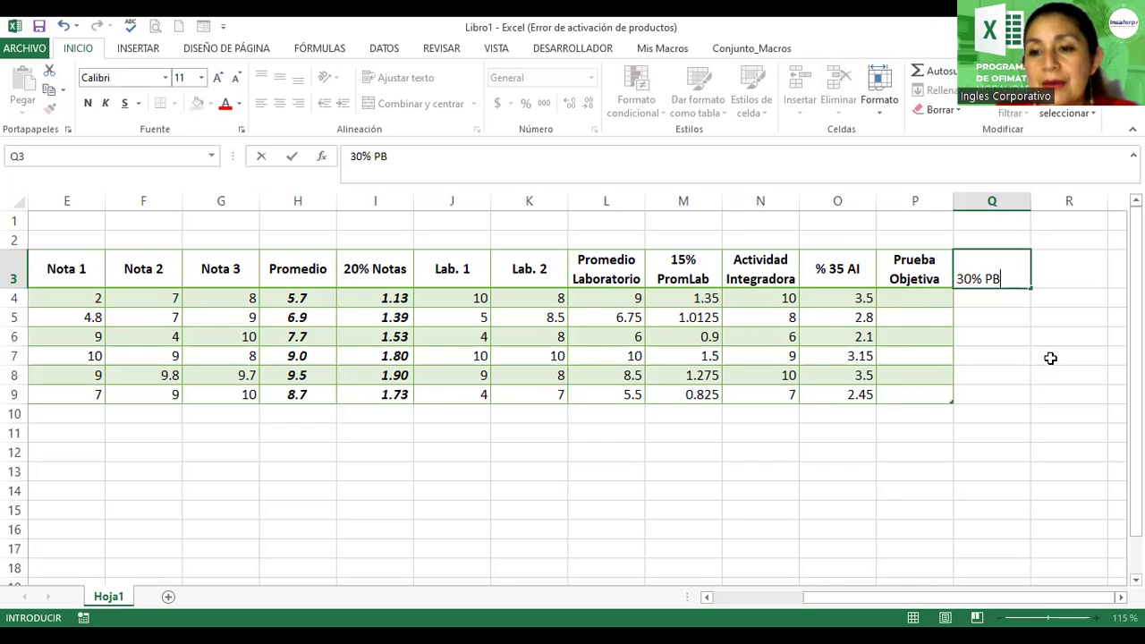
pyautogui.press('BackSpace')
pyautogui.write('O')
pyautogui.hotkey('ctrl', 'Return')
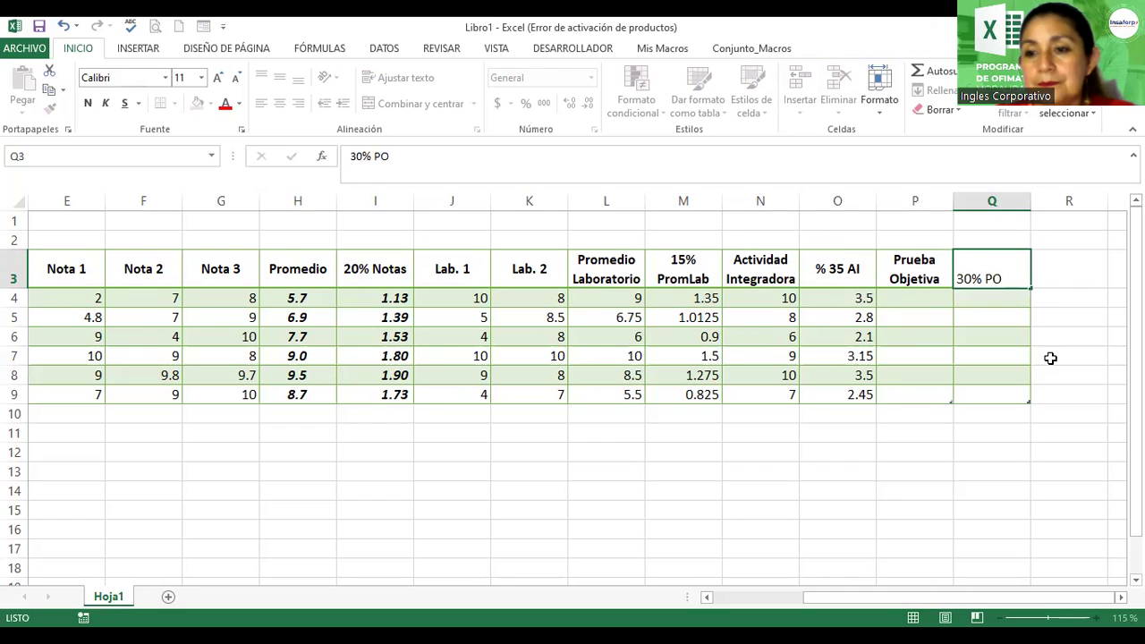
pyautogui.press('Return')
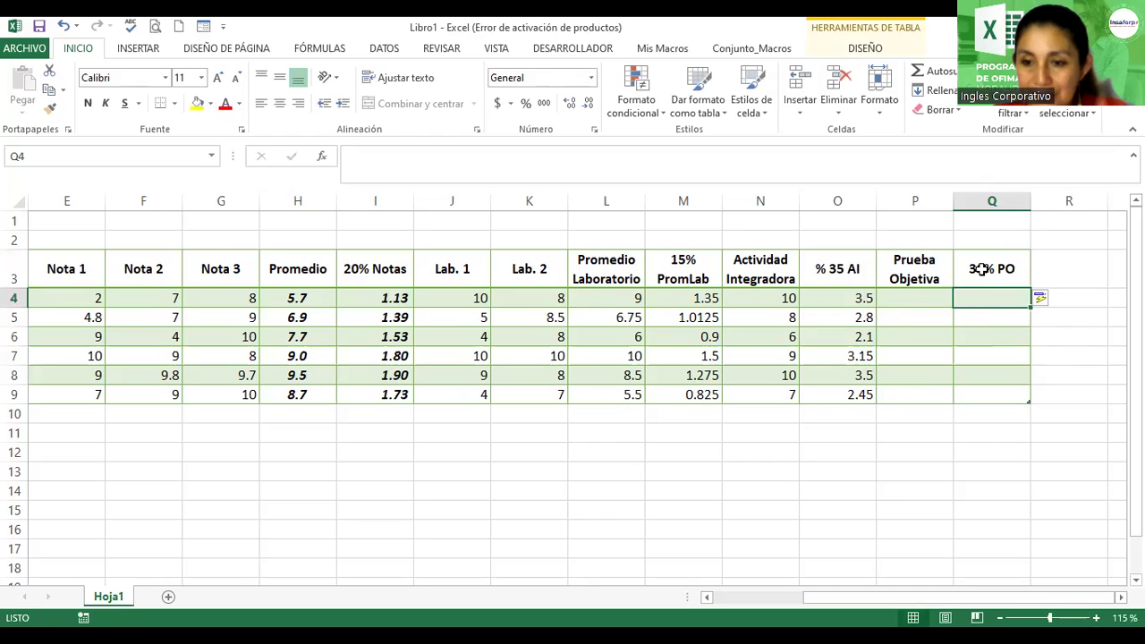
pyautogui.click(981, 269)
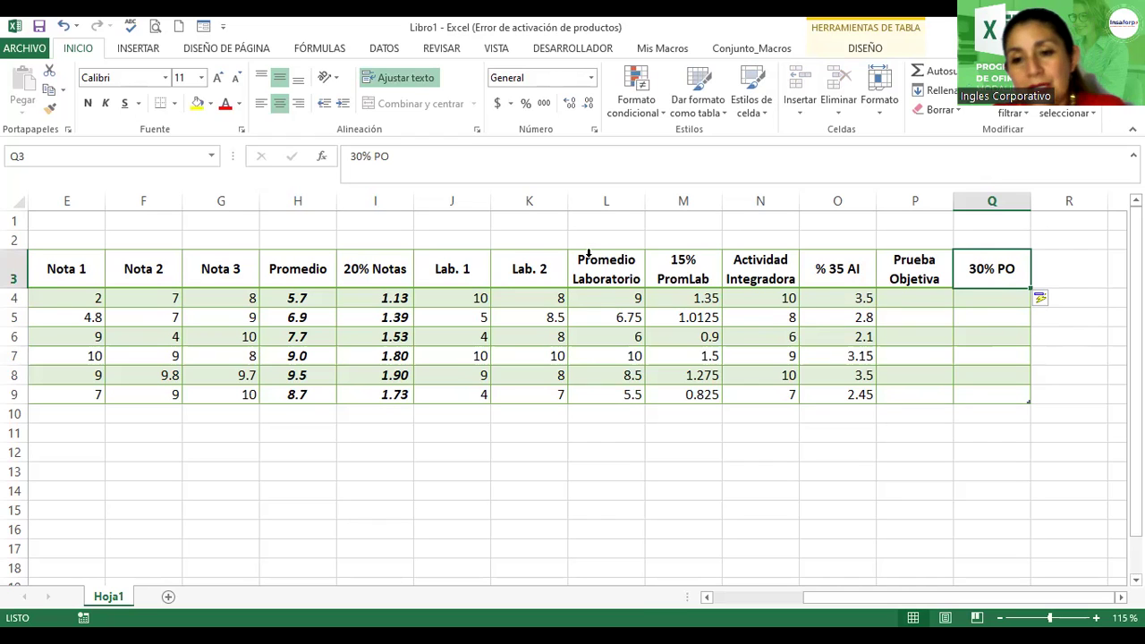
# - Correct the % 35 AI header to read 35% AI
pyautogui.click(823, 268)
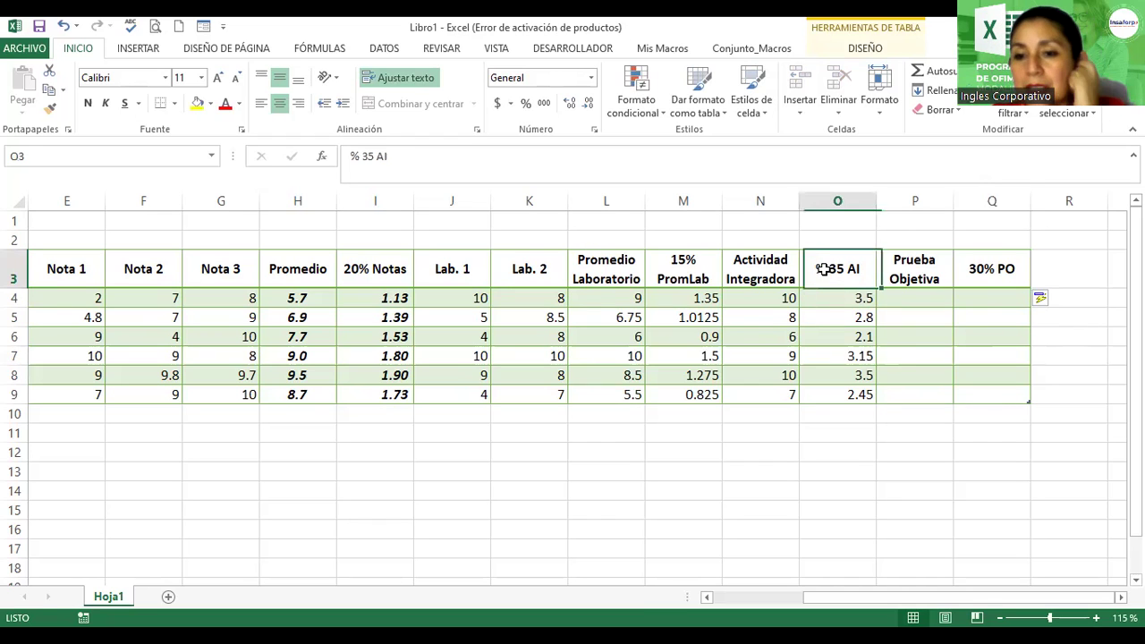
pyautogui.doubleClick(823, 268)
pyautogui.press('BackSpace')
pyautogui.press('BackSpace')
pyautogui.press('Right')
pyautogui.write('%')
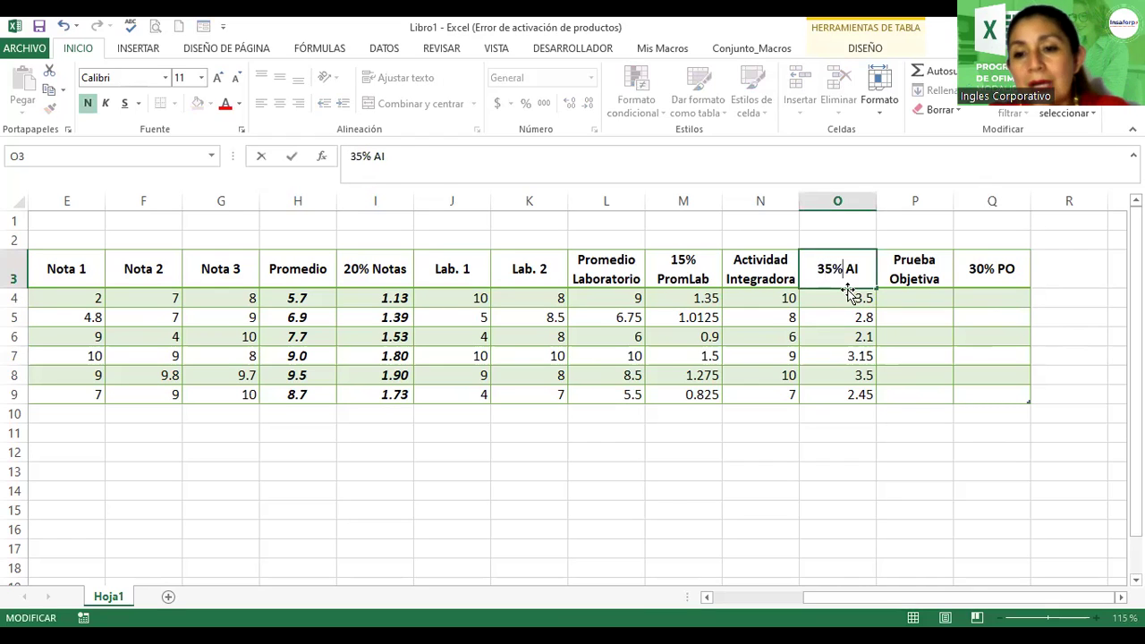
pyautogui.press('Return')
pyautogui.click(926, 298)
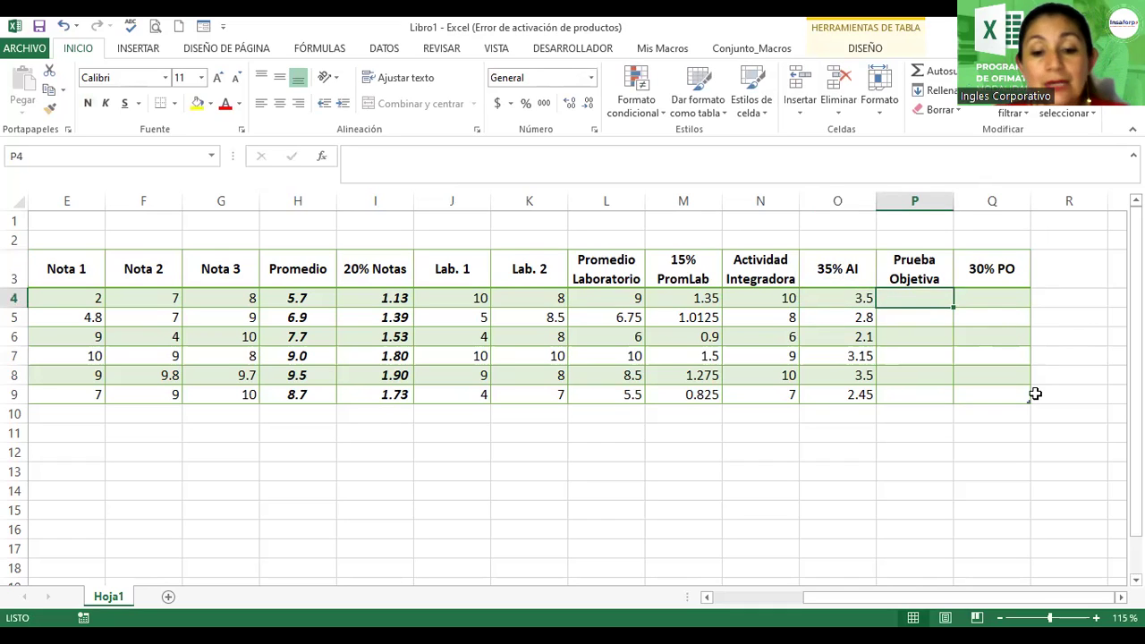
# - Enter the Prueba Objetiva scores 8, 9, 6, 7.3, 9 and 9 for the six students
pyautogui.write('8')
pyautogui.press('Return')
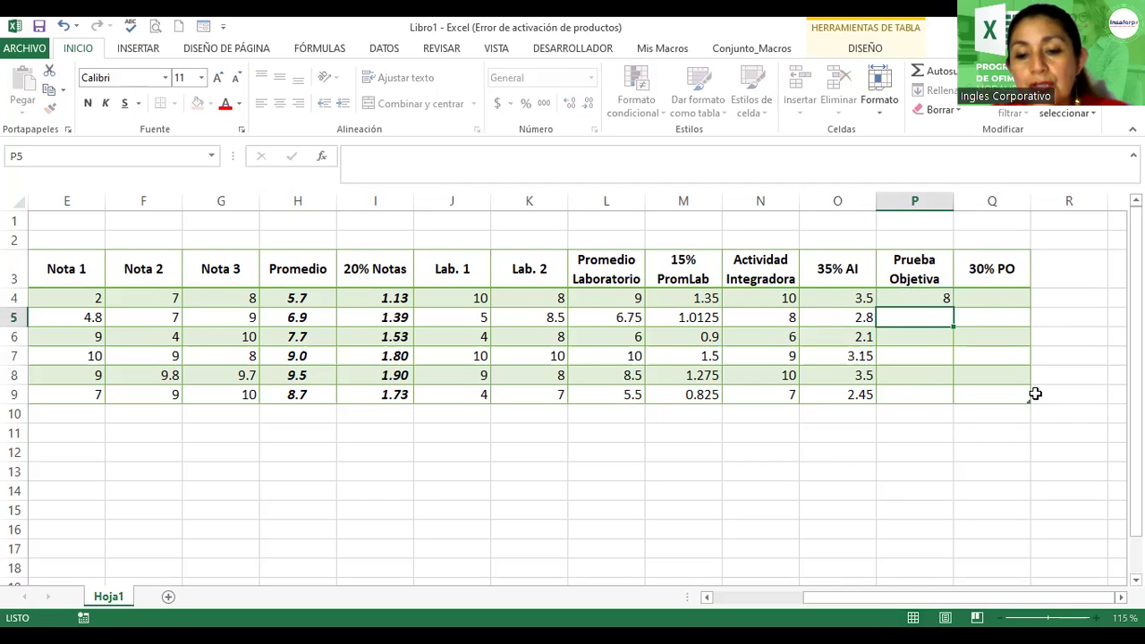
pyautogui.write('9')
pyautogui.press('Return')
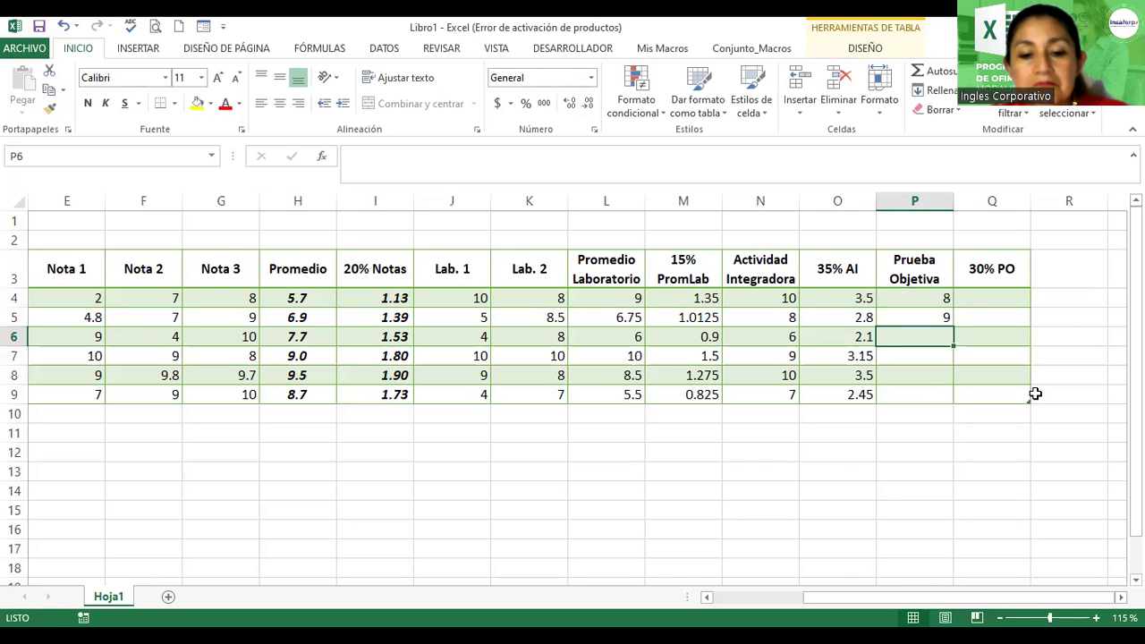
pyautogui.write('6')
pyautogui.press('Return')
pyautogui.write('7.3')
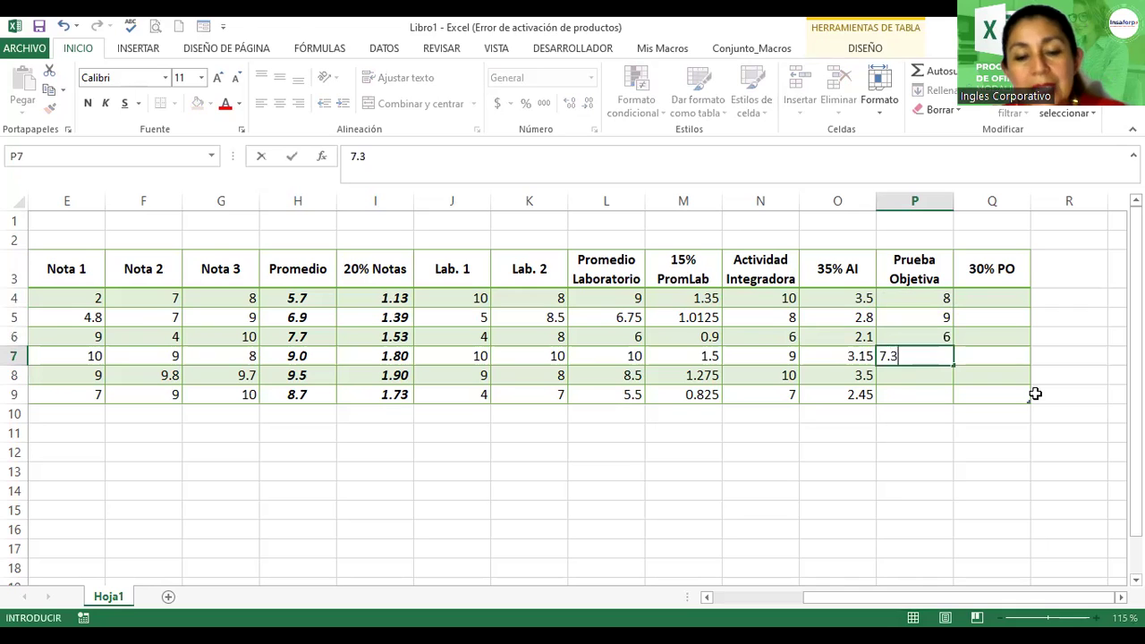
pyautogui.press('Return')
pyautogui.write('9')
pyautogui.press('Return')
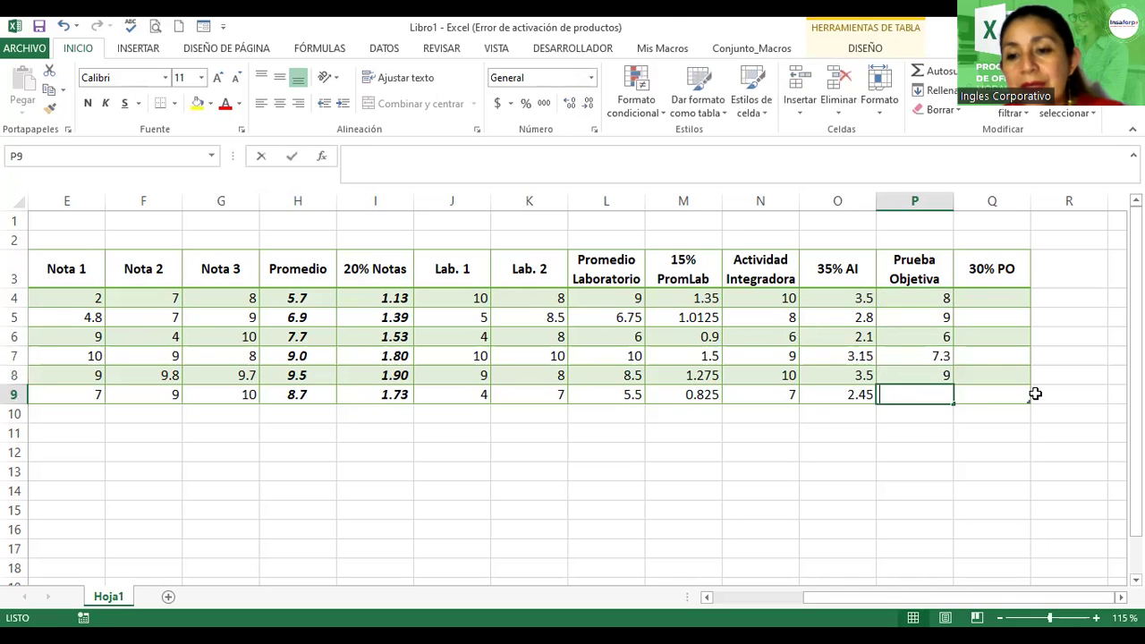
pyautogui.write('9')
pyautogui.press('Return')
# - Enter =[@[Prueba Objetiva]]*30% in the first 30% PO cell so the column fills
pyautogui.click(989, 285)
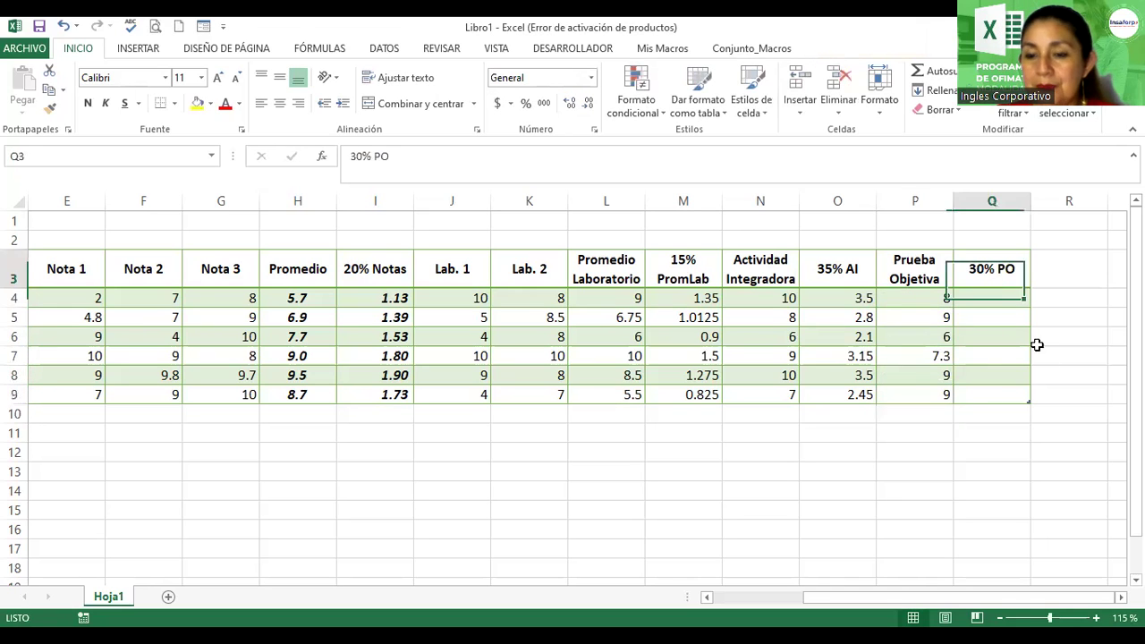
pyautogui.click(1012, 302)
pyautogui.write('=')
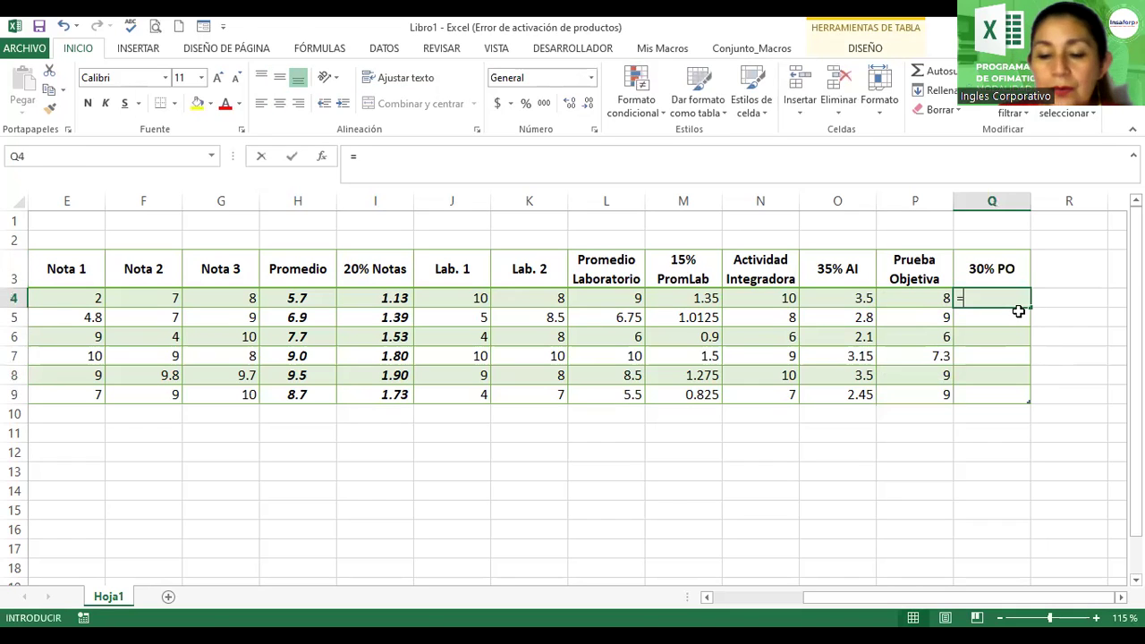
pyautogui.click(909, 304)
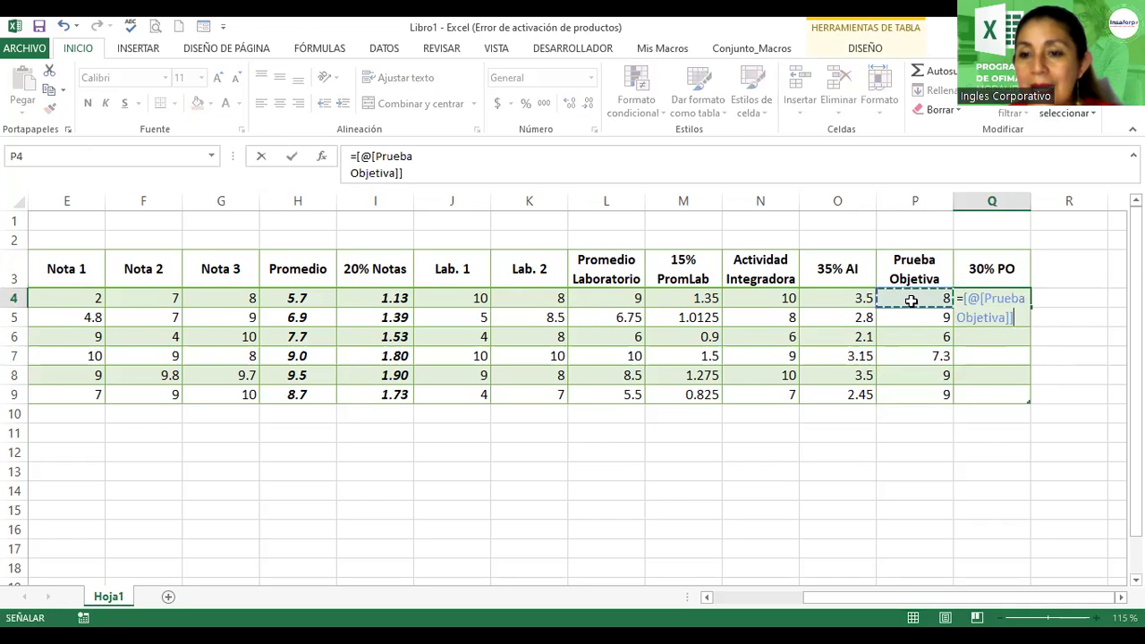
pyautogui.write('*')
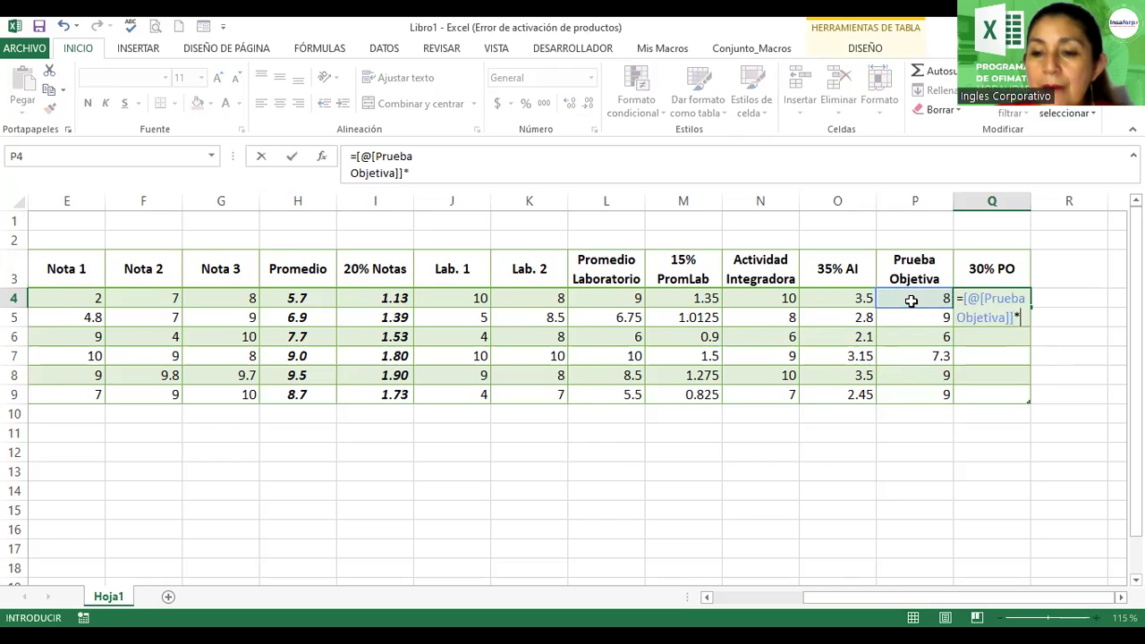
pyautogui.write('3')
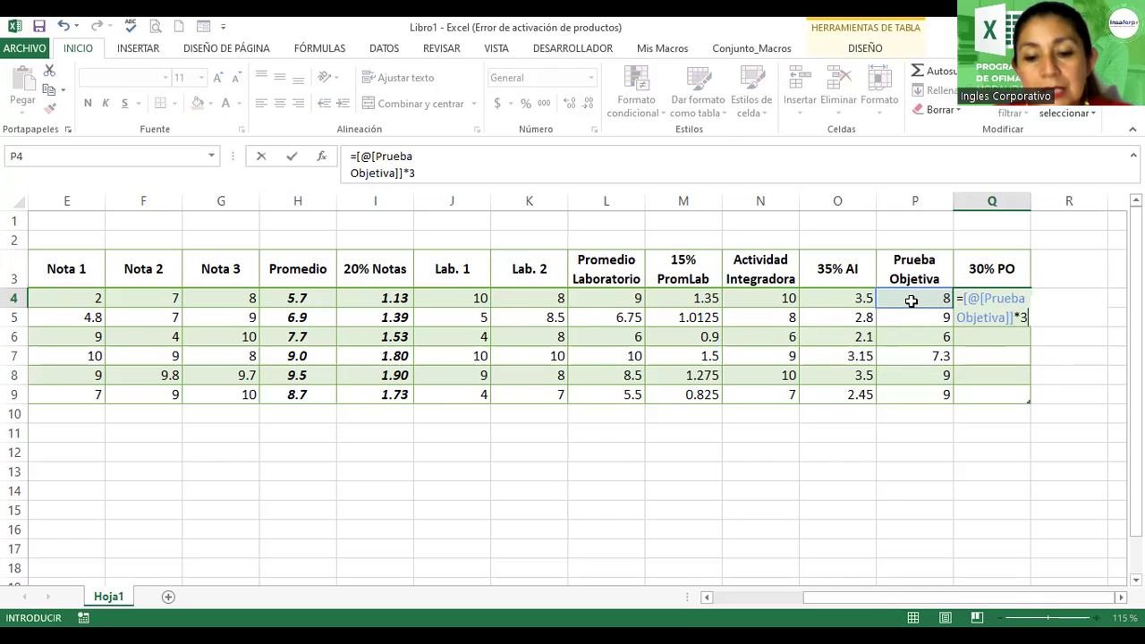
pyautogui.write('0%')
pyautogui.press('Return')
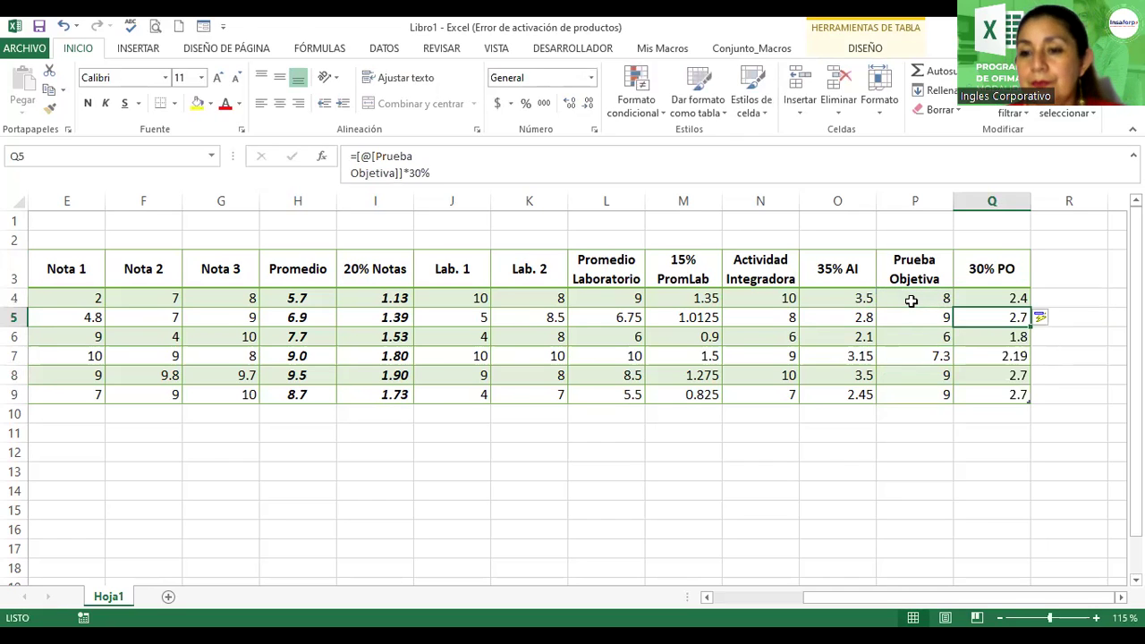
pyautogui.hscroll(1, 573, 358)
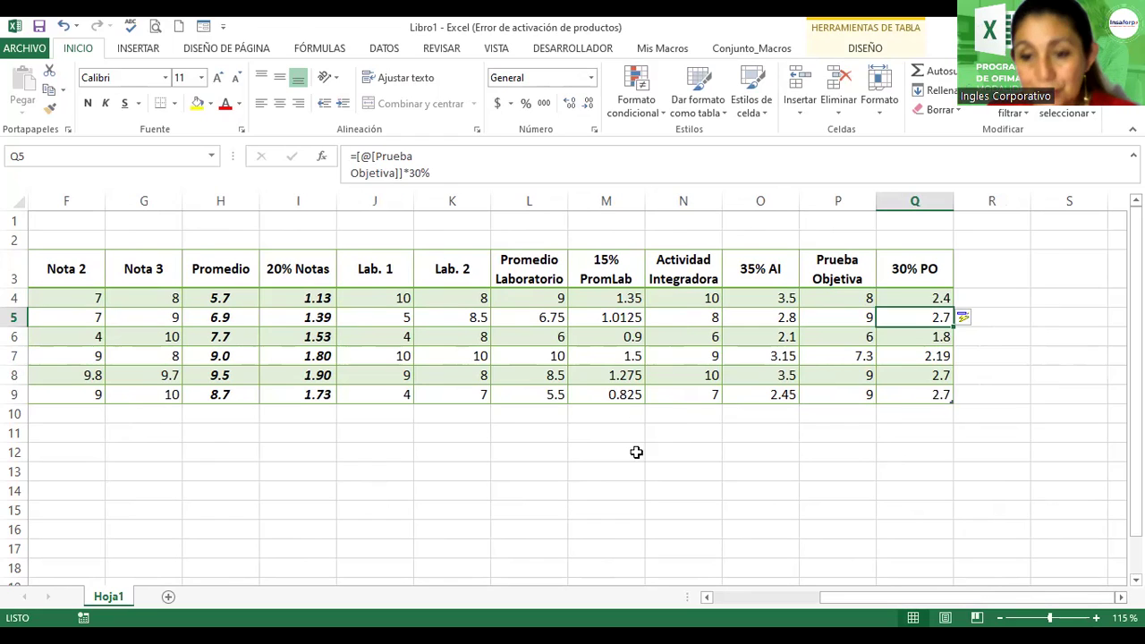
# - Rename table Tabla1 to Tabla_Notas, after 'Tabla de Notas' is rejected as invalid
pyautogui.click(588, 345)
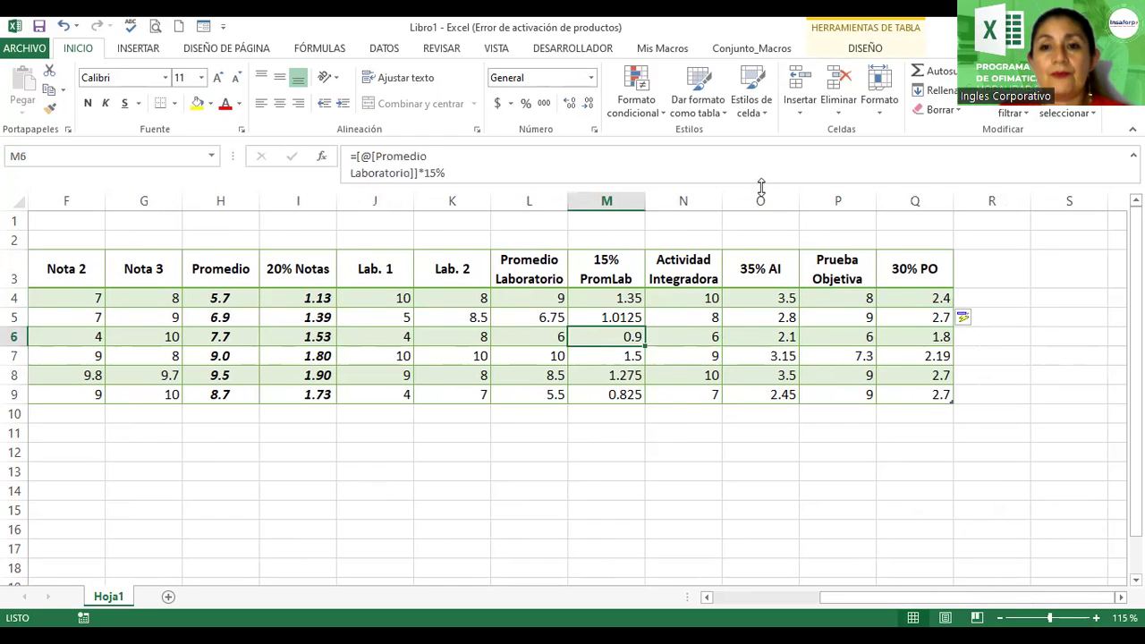
pyautogui.click(861, 49)
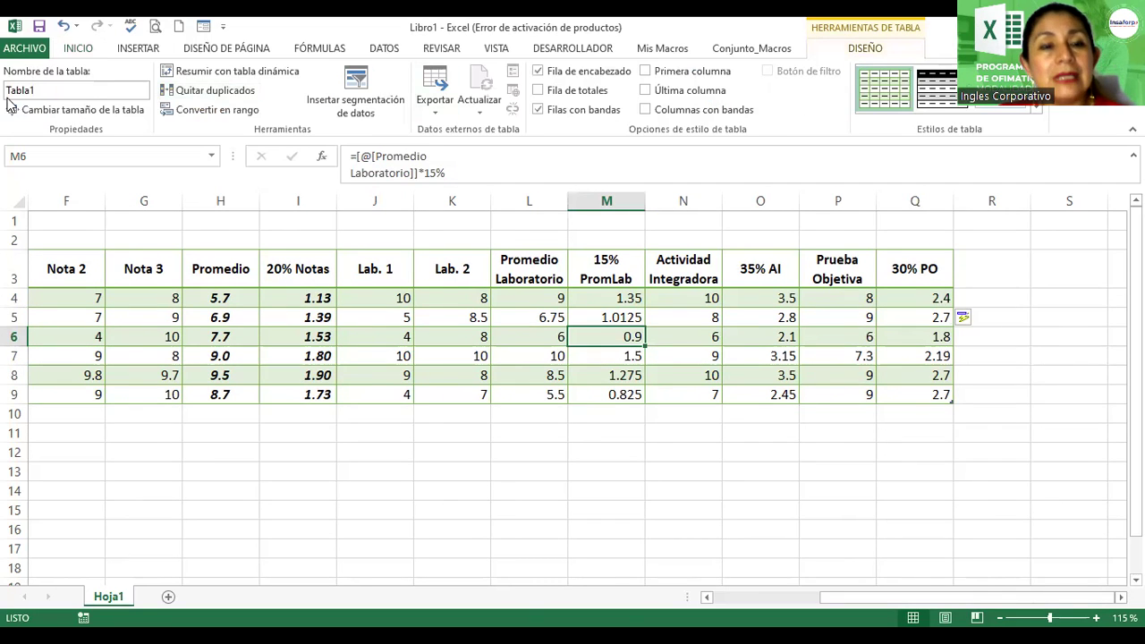
pyautogui.click(47, 91)
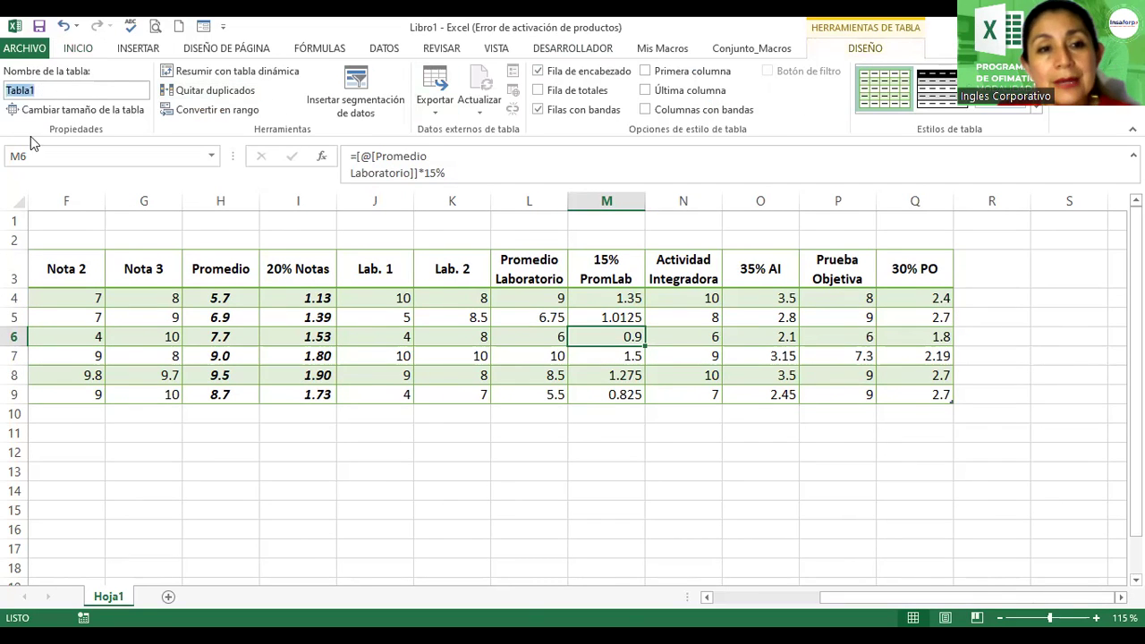
pyautogui.click(73, 90)
pyautogui.press('BackSpace')
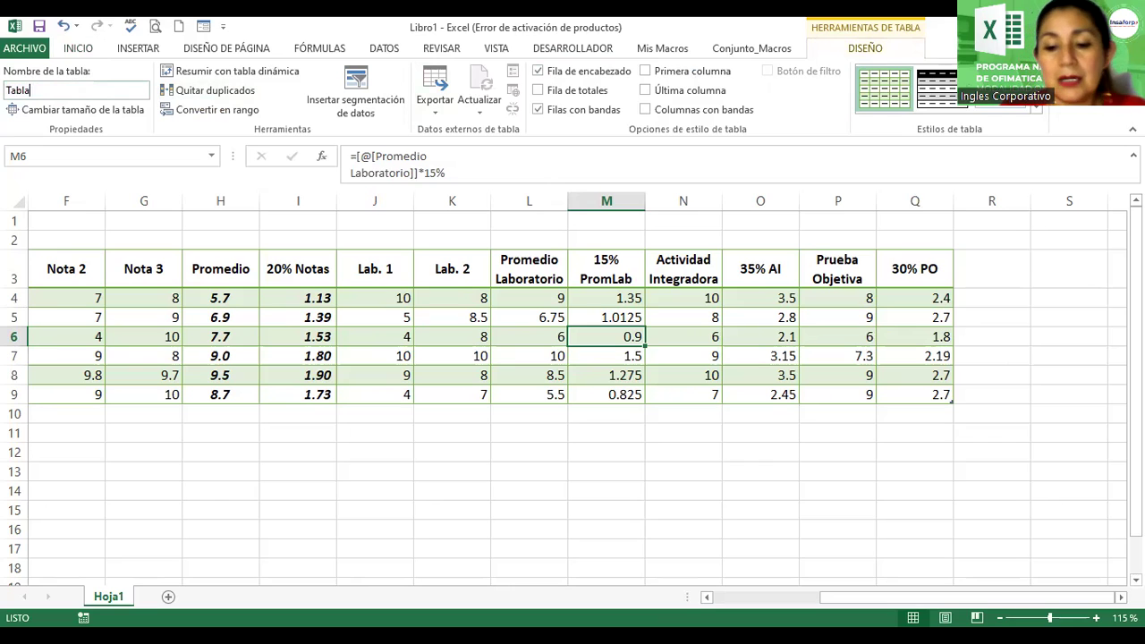
pyautogui.write(' de Notas')
pyautogui.press('Return')
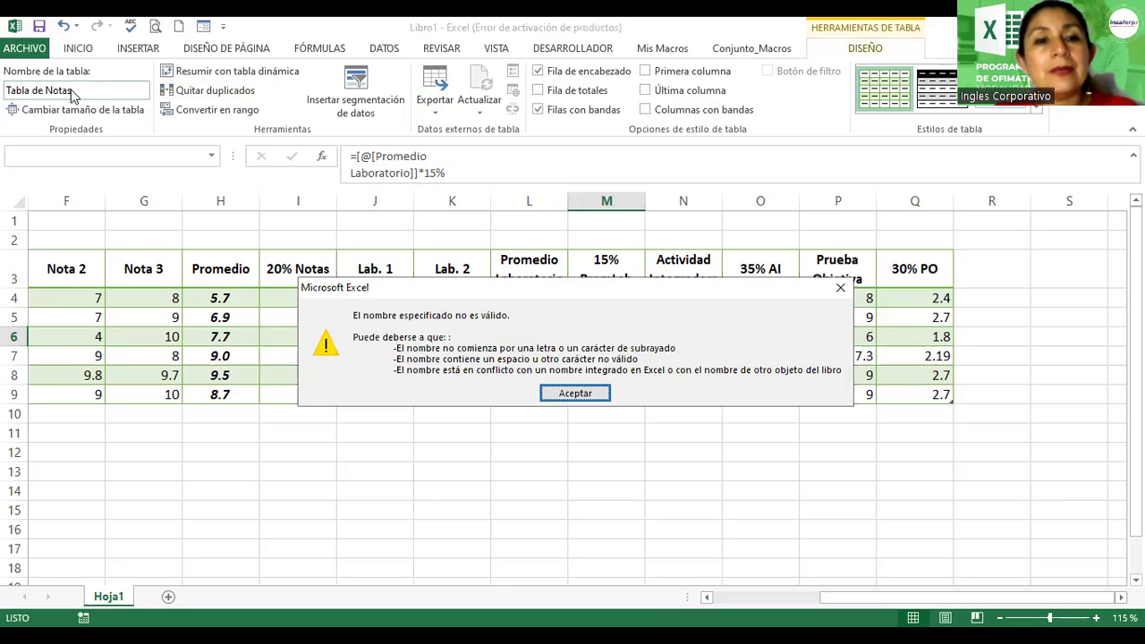
pyautogui.press('Return')
pyautogui.click(71, 90)
pyautogui.press('BackSpace')
pyautogui.write('_Nota')
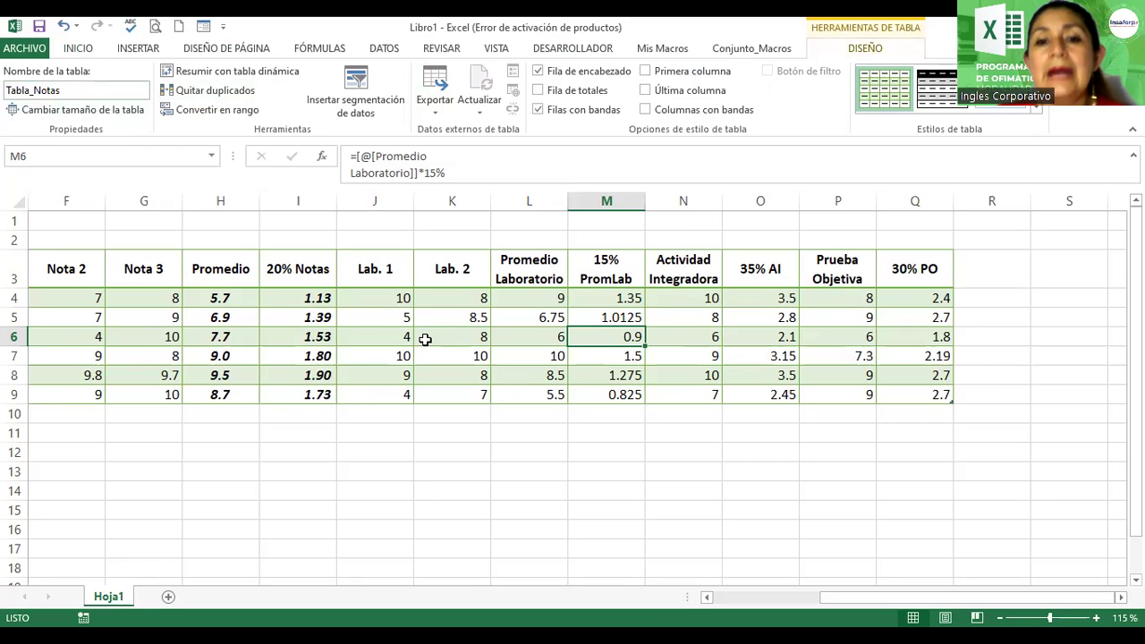
# - Make the six Promedio Laboratorio values bold and centred with one decimal place
pyautogui.press('Down')
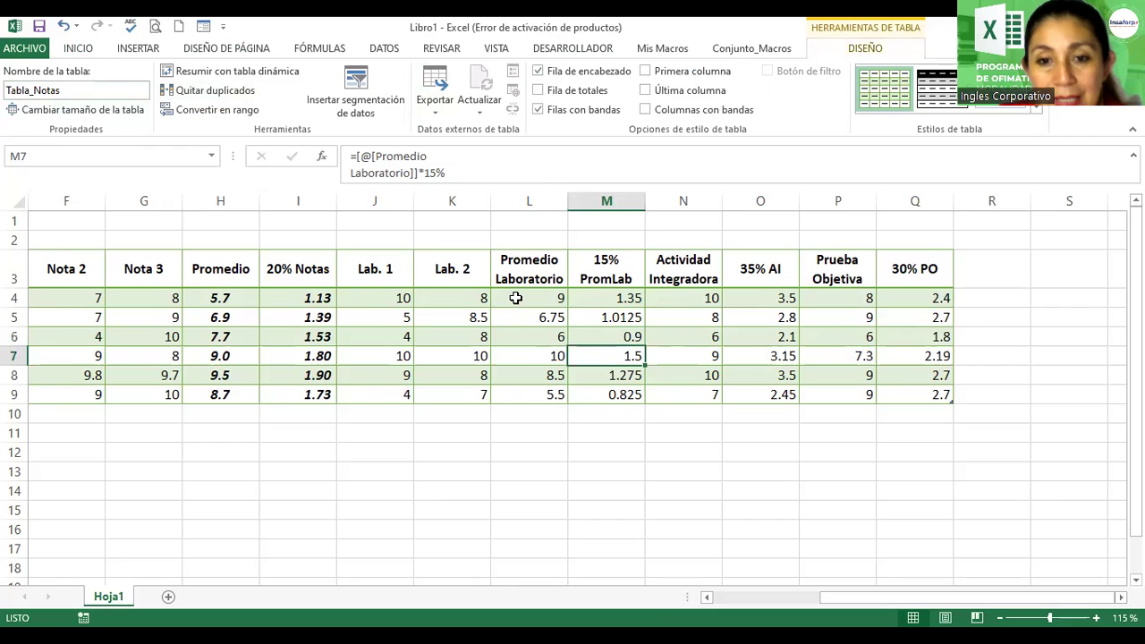
pyautogui.moveTo(596, 299); pyautogui.dragTo(597, 355)
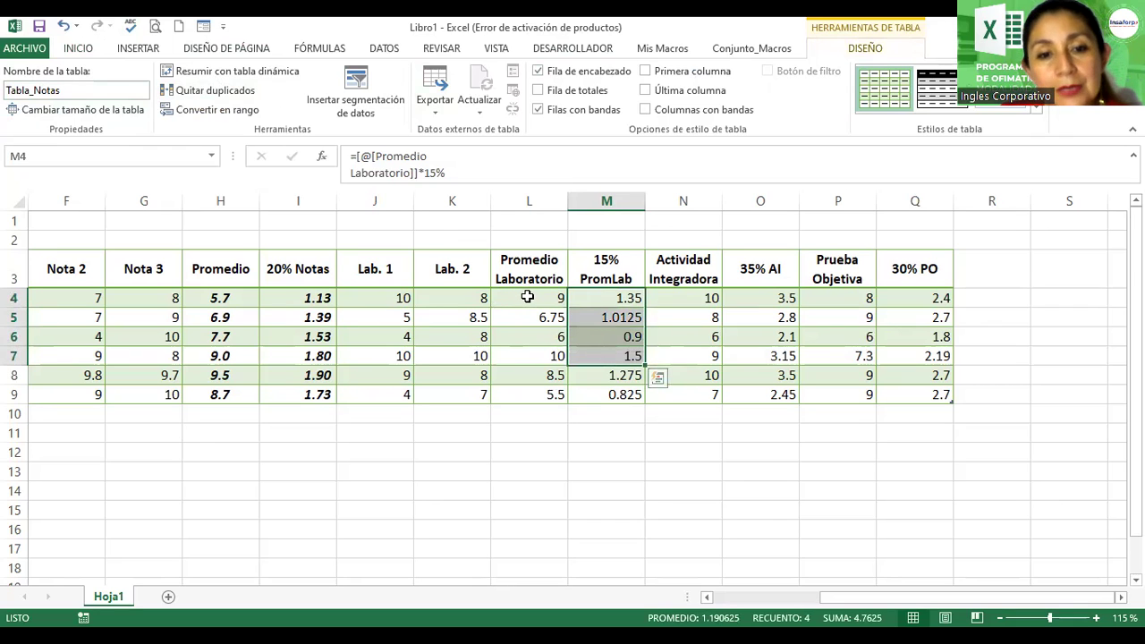
pyautogui.moveTo(529, 297); pyautogui.dragTo(525, 380)
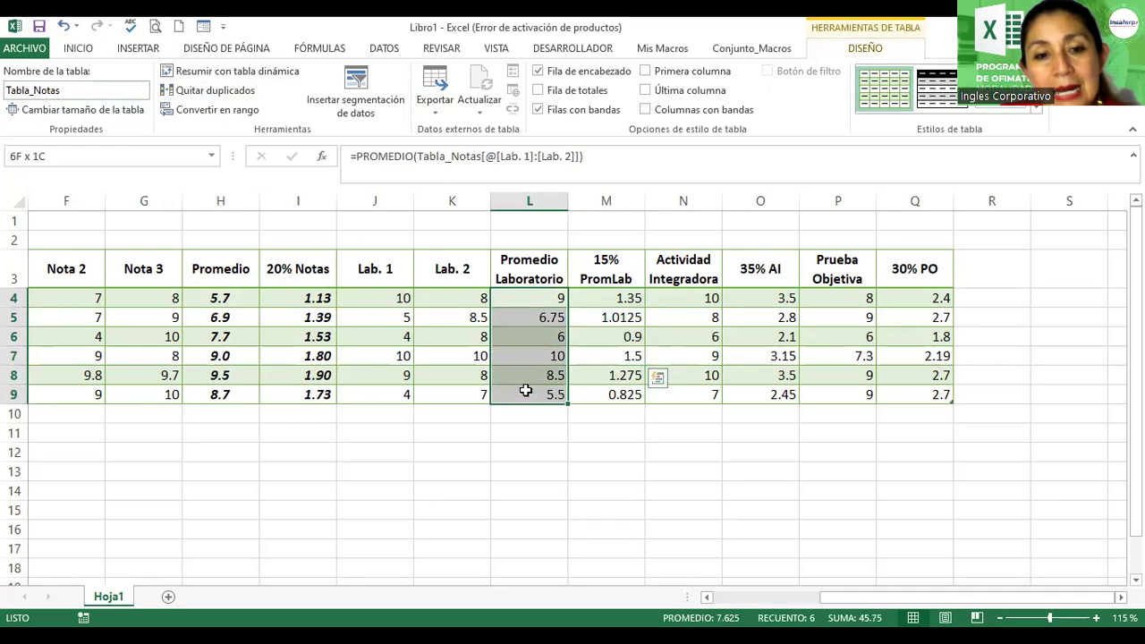
pyautogui.moveTo(529, 297); pyautogui.dragTo(524, 394)
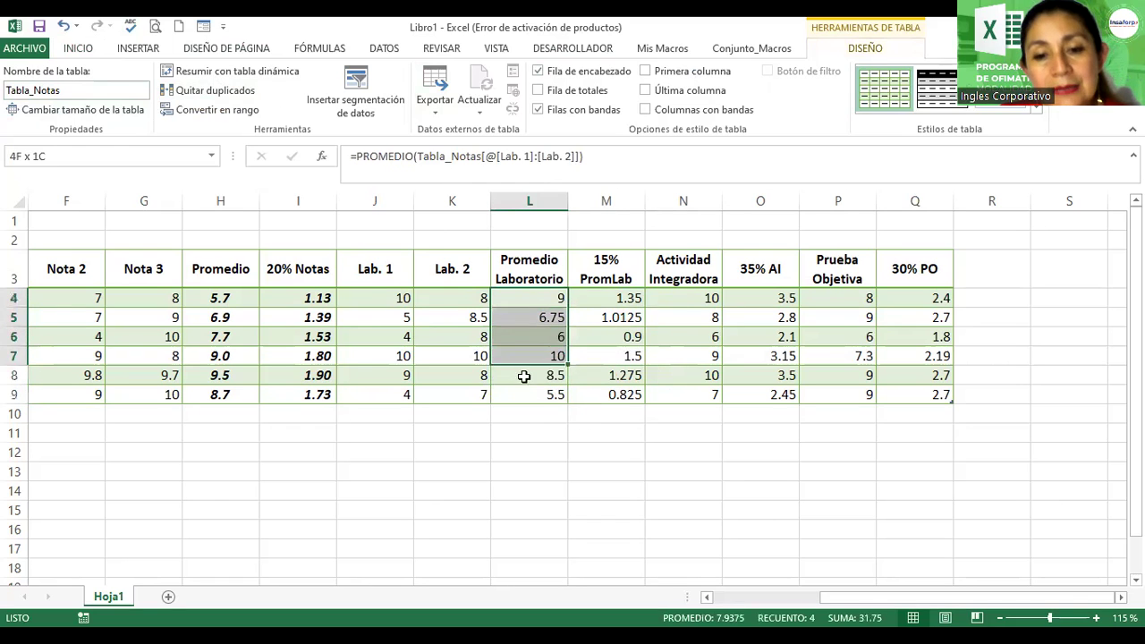
pyautogui.click(76, 50)
pyautogui.click(88, 103)
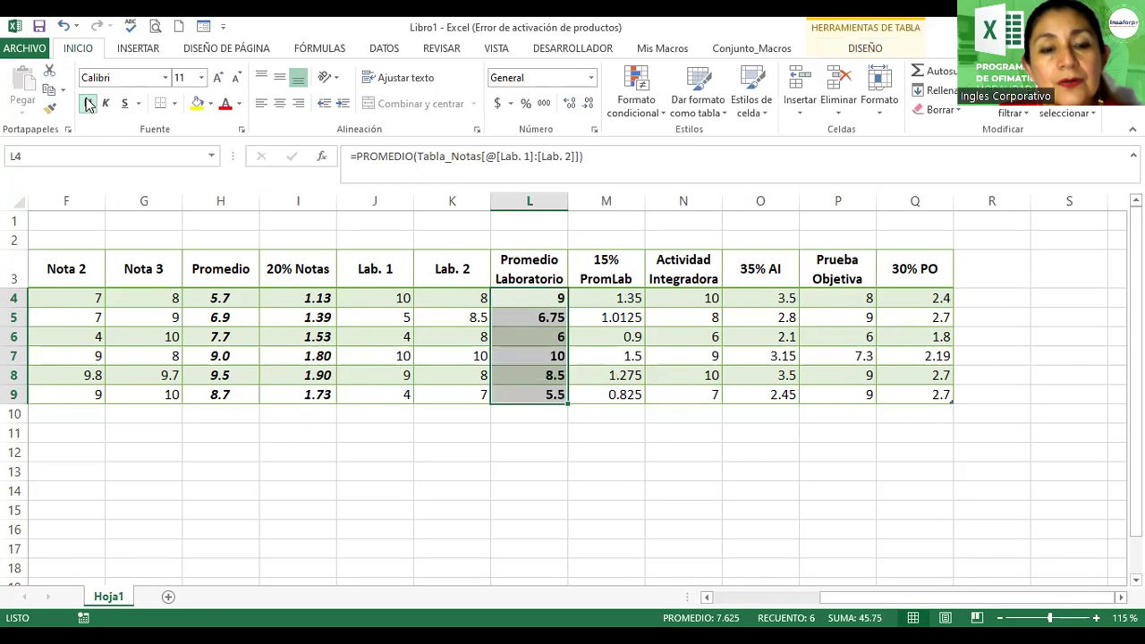
pyautogui.click(280, 103)
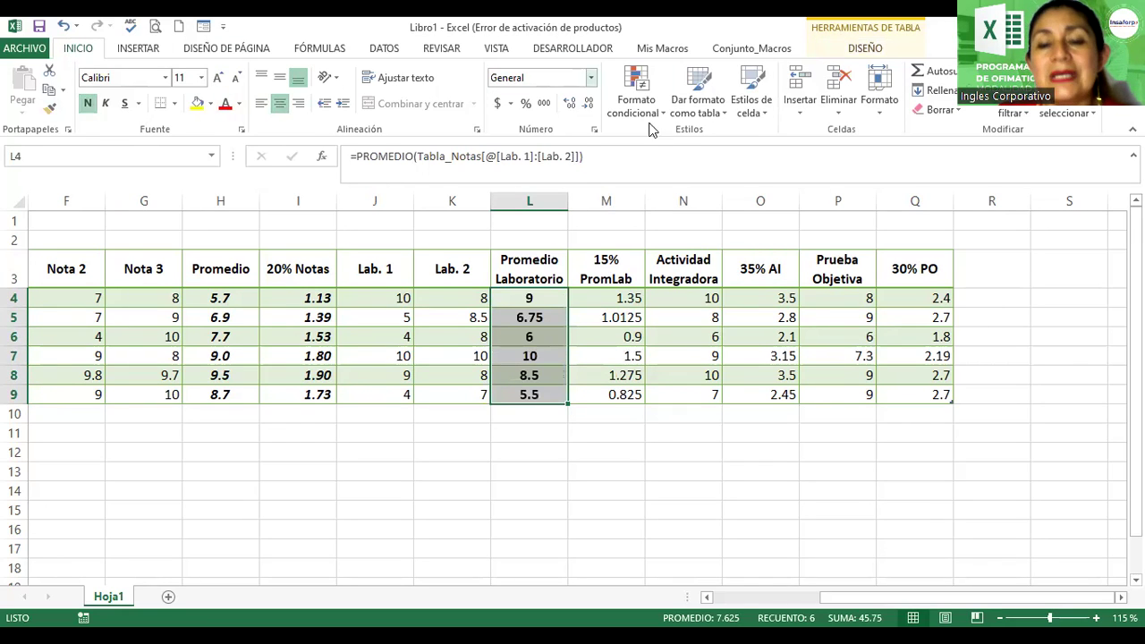
pyautogui.click(569, 104)
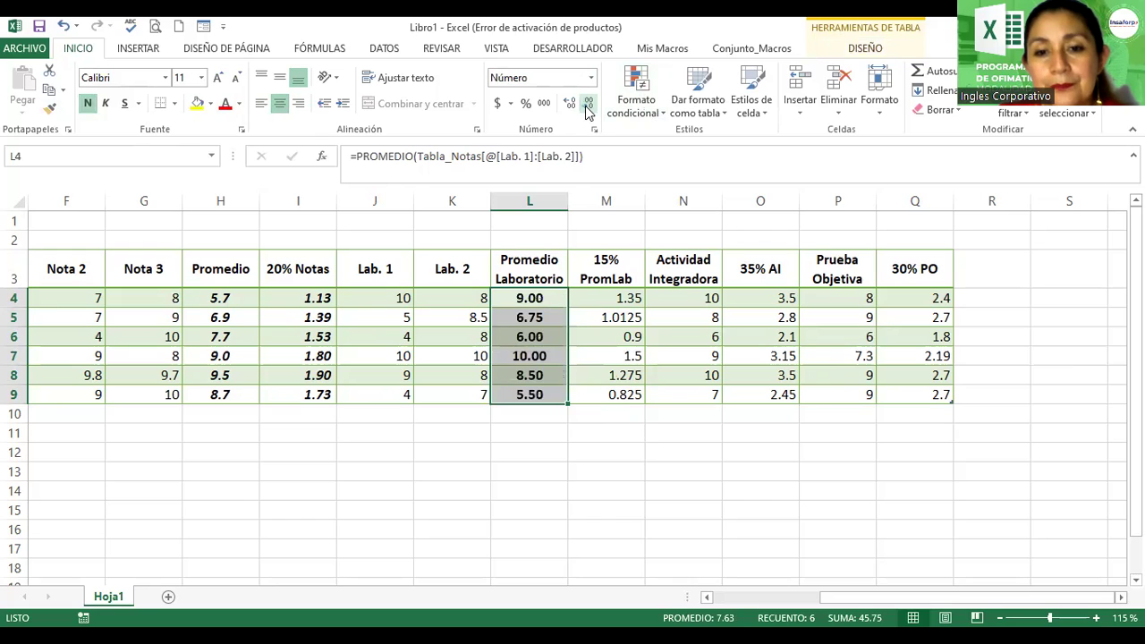
pyautogui.click(570, 104)
pyautogui.click(588, 104)
pyautogui.click(587, 104)
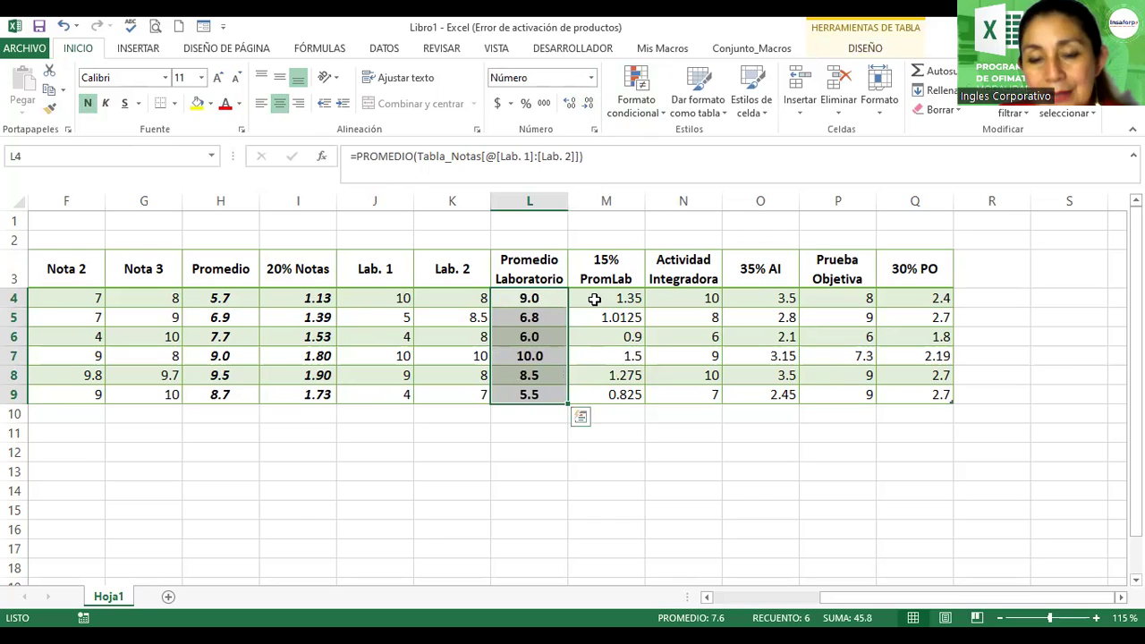
# - Make the 15% PromLab, 35% AI and 30% PO values bold italic, PromLab at one decimal
pyautogui.moveTo(594, 300); pyautogui.dragTo(608, 394)
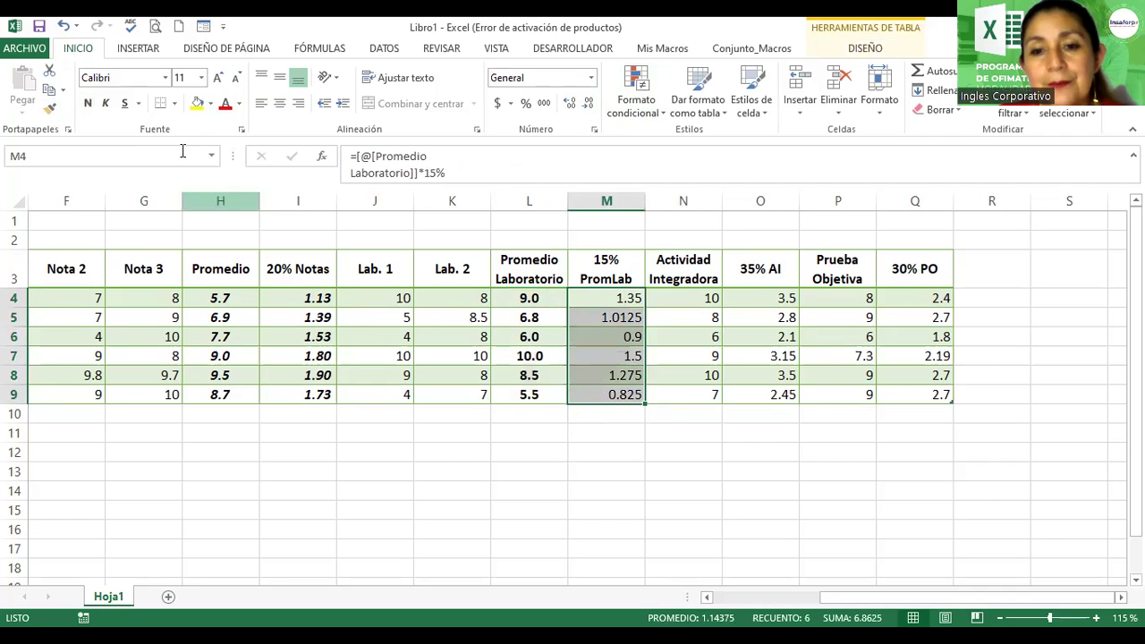
pyautogui.click(87, 104)
pyautogui.click(106, 104)
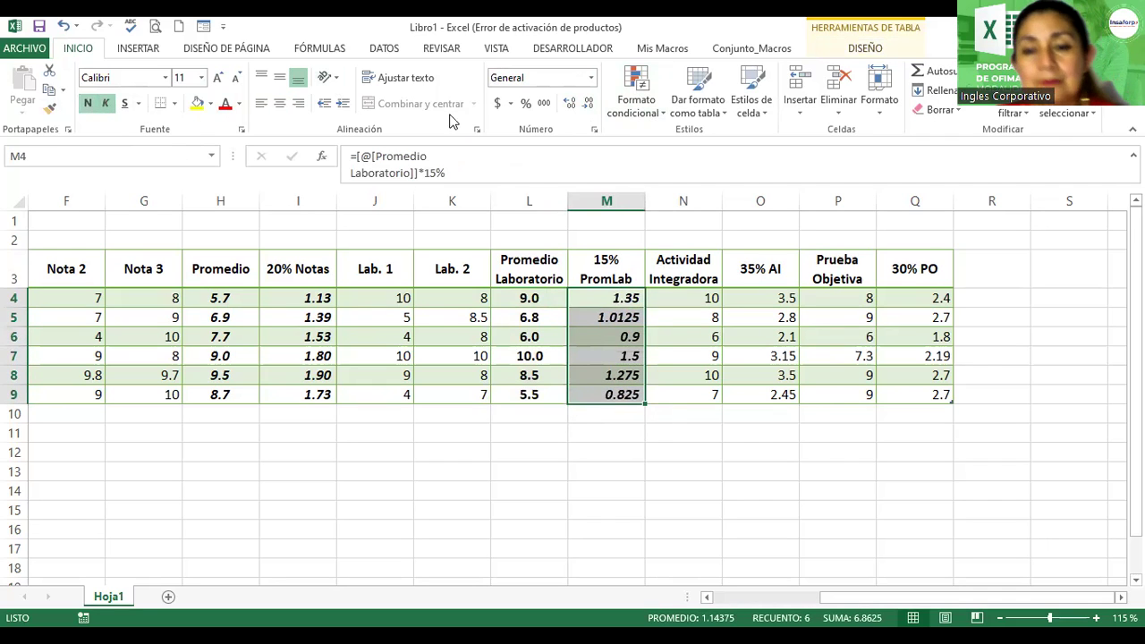
pyautogui.click(588, 104)
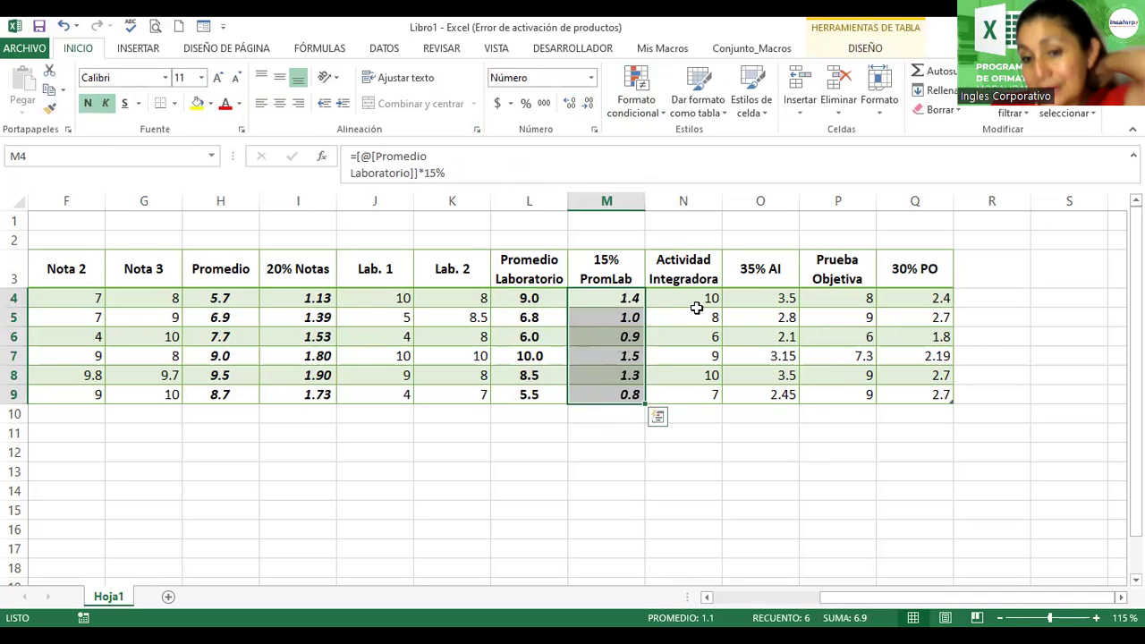
pyautogui.moveTo(765, 298); pyautogui.dragTo(775, 394)
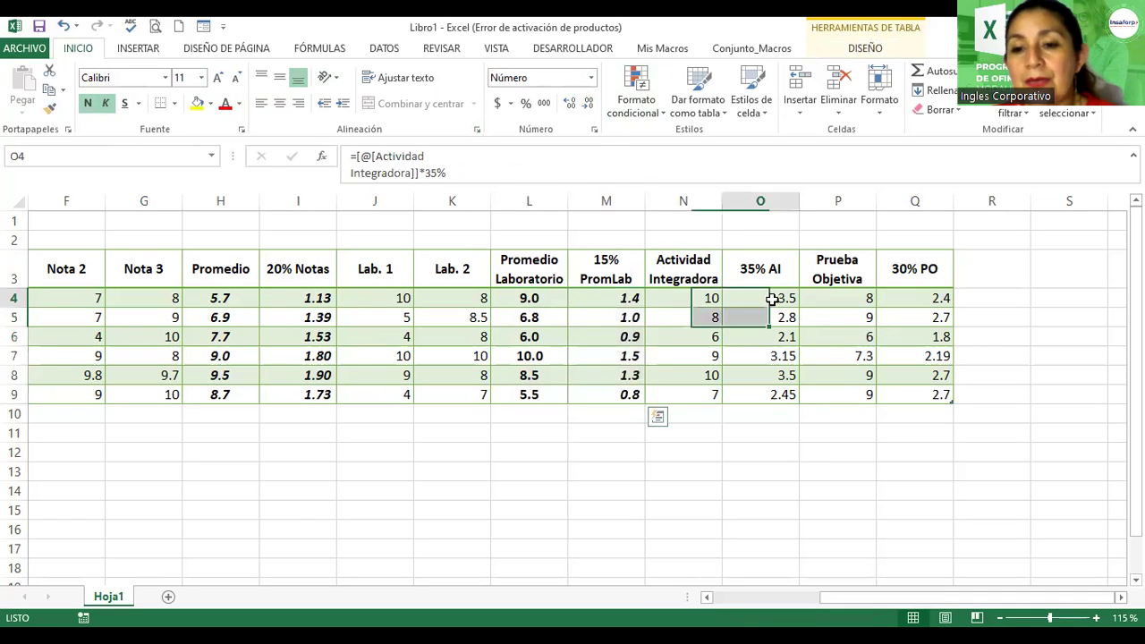
pyautogui.click(105, 103)
pyautogui.click(87, 102)
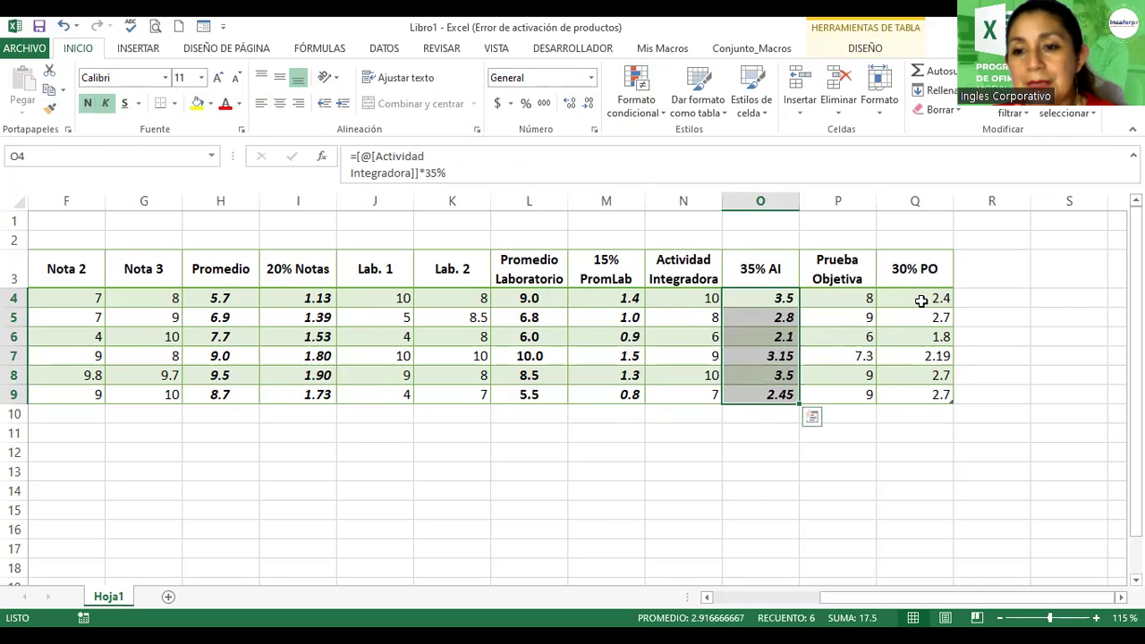
pyautogui.moveTo(921, 300); pyautogui.dragTo(917, 393)
pyautogui.click(88, 103)
pyautogui.click(106, 103)
pyautogui.click(1047, 309)
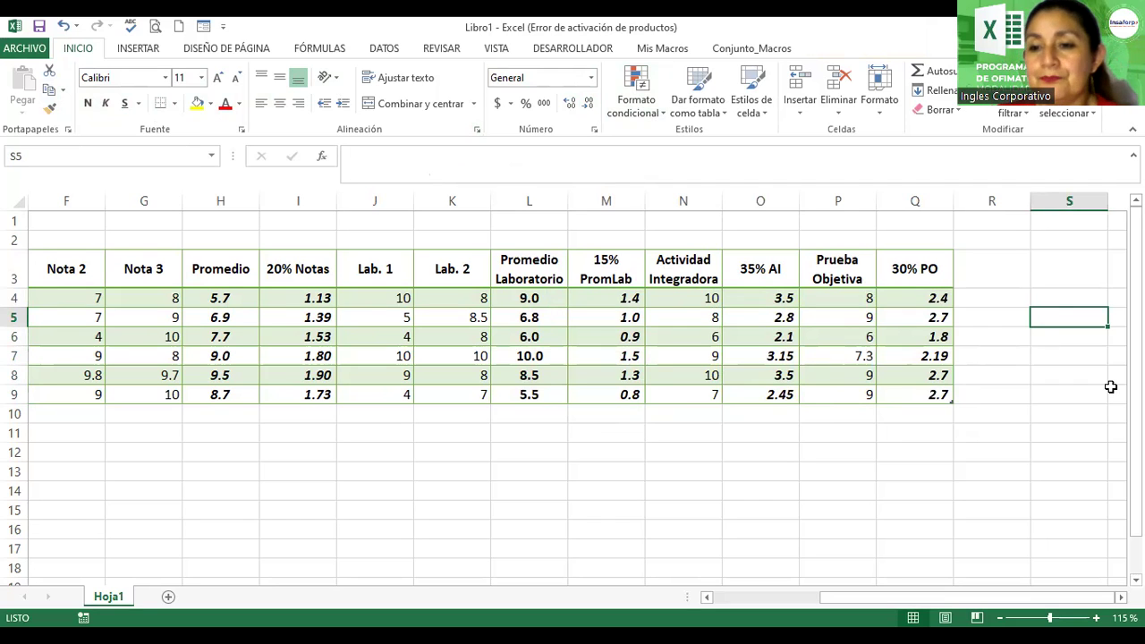
# - Add a two-line 'Promedio Final' header after 30% PO and move to its first cell
pyautogui.click(991, 276)
pyautogui.write('P')
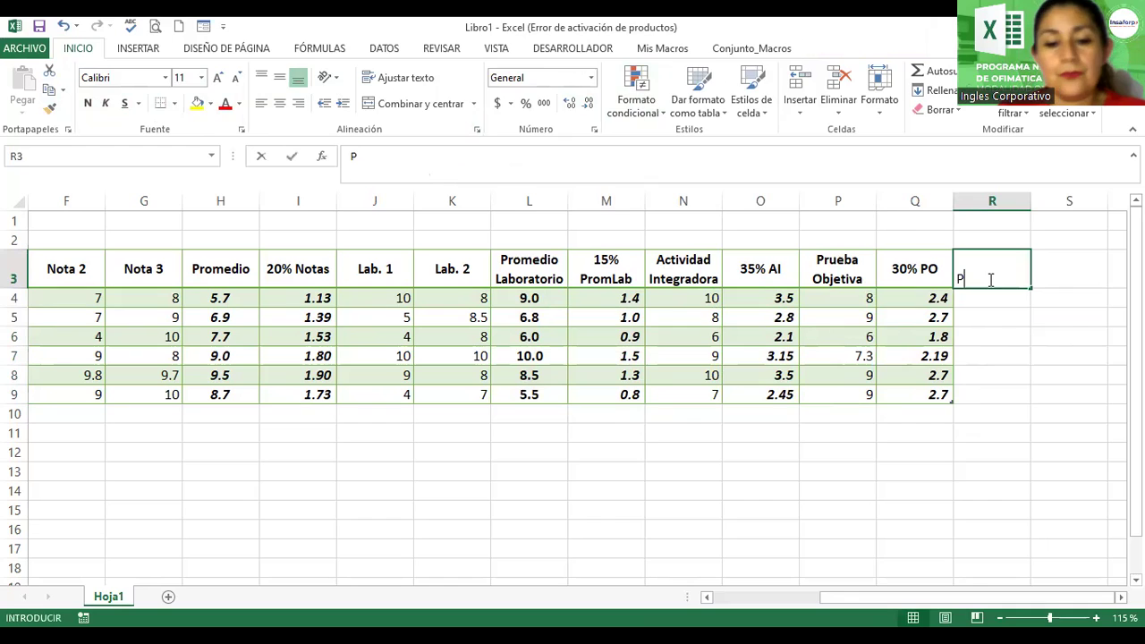
pyautogui.write('romedio')
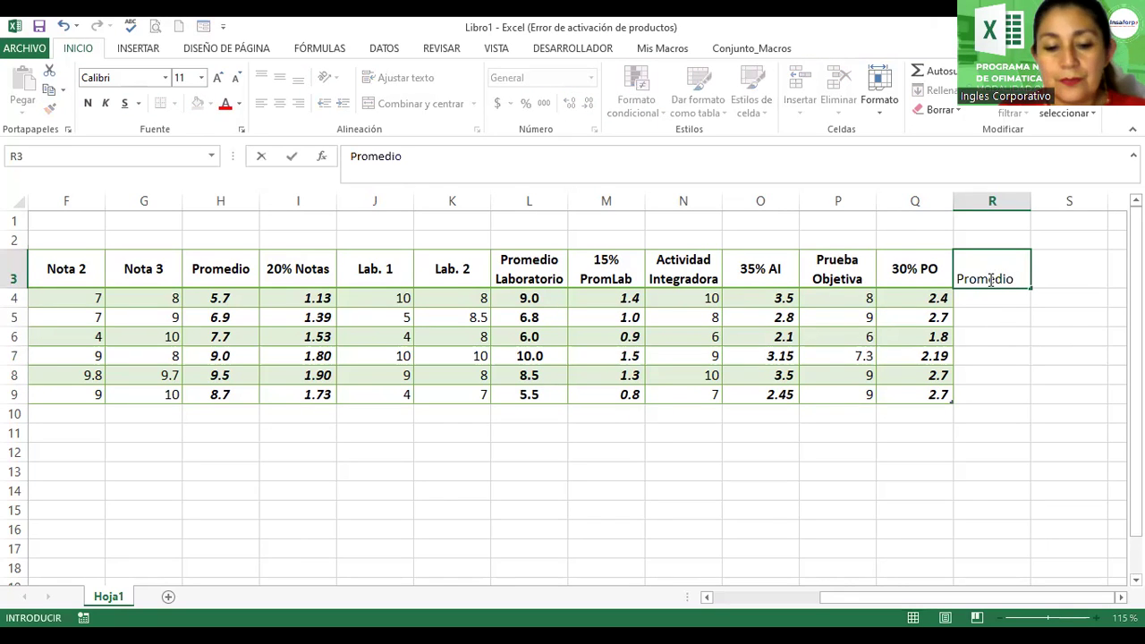
pyautogui.hotkey('alt', 'Return')
pyautogui.write(' Final')
pyautogui.press('Return')
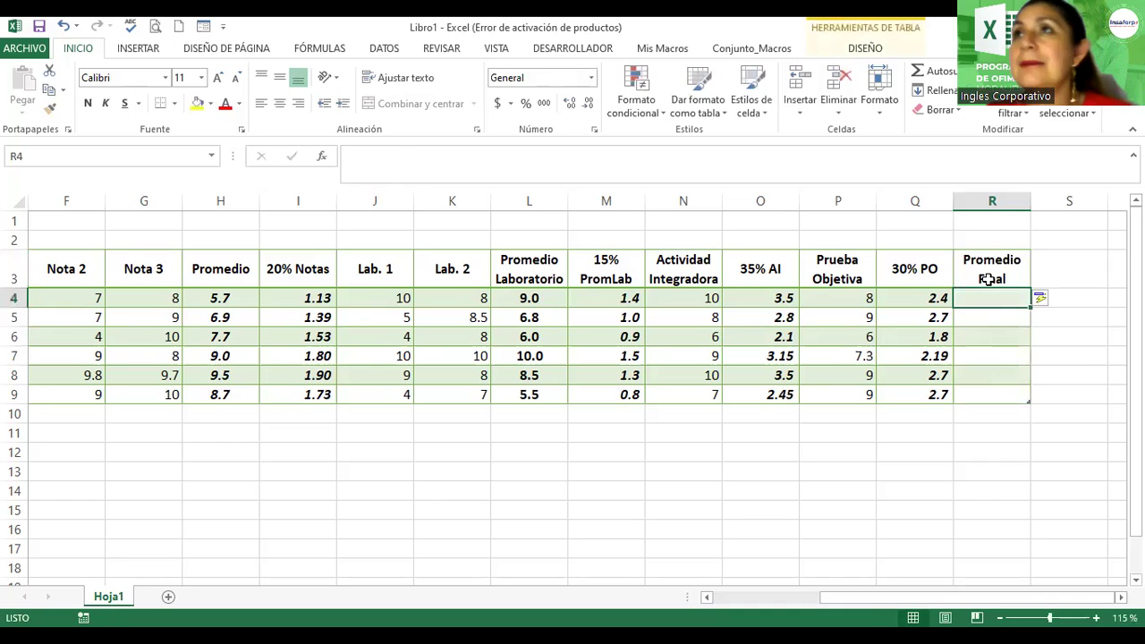
pyautogui.click(991, 279)
pyautogui.press('Down')
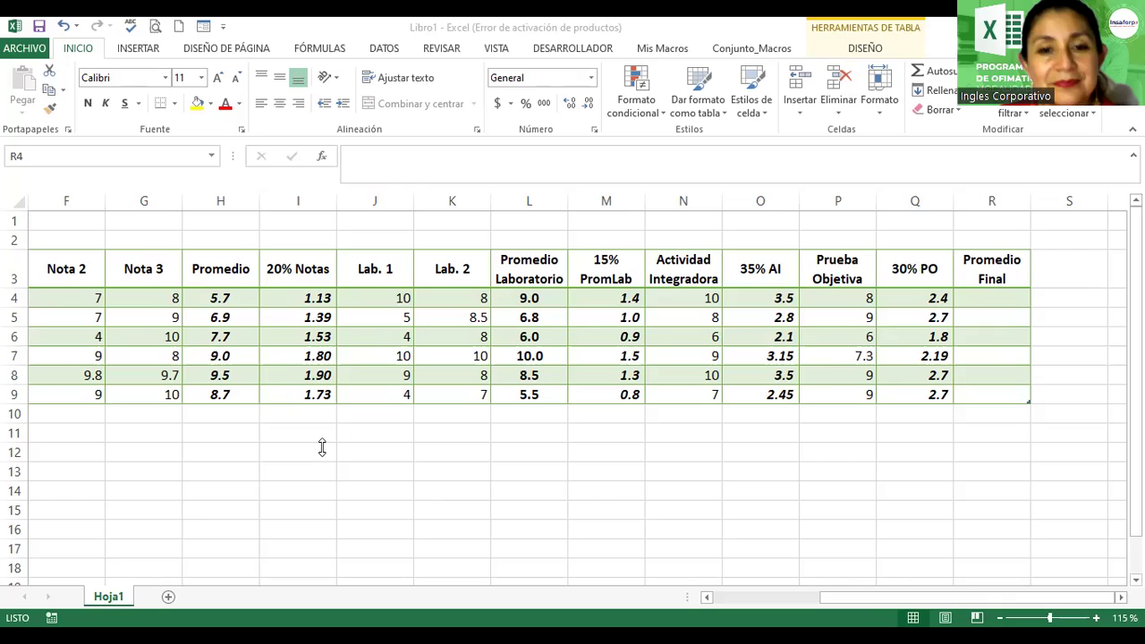
pyautogui.click(989, 305)
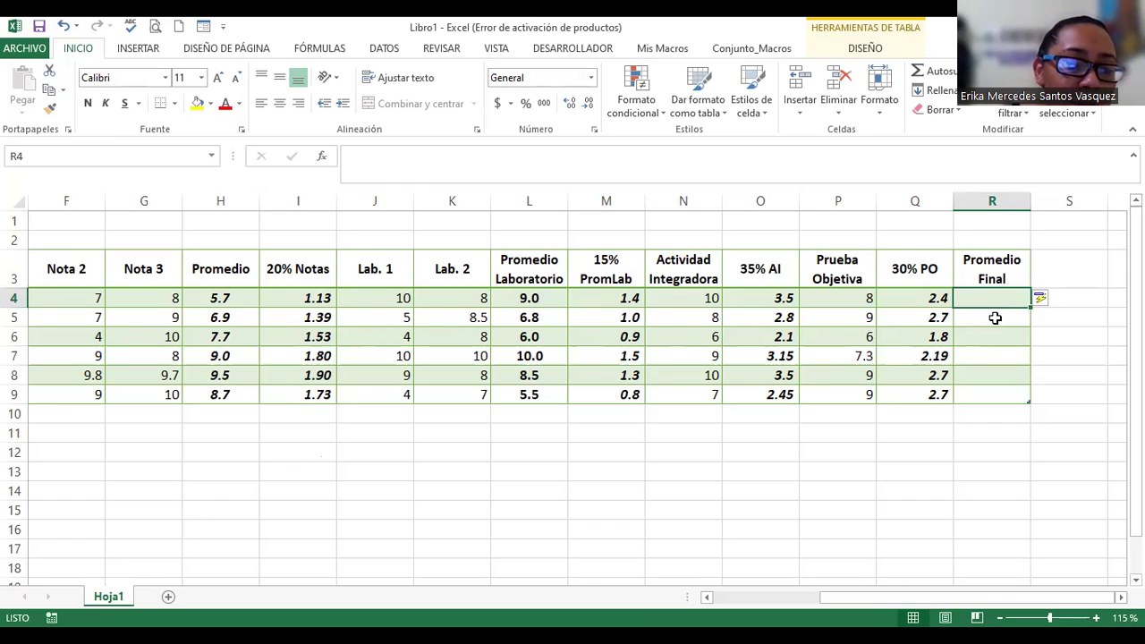
pyautogui.click(311, 301)
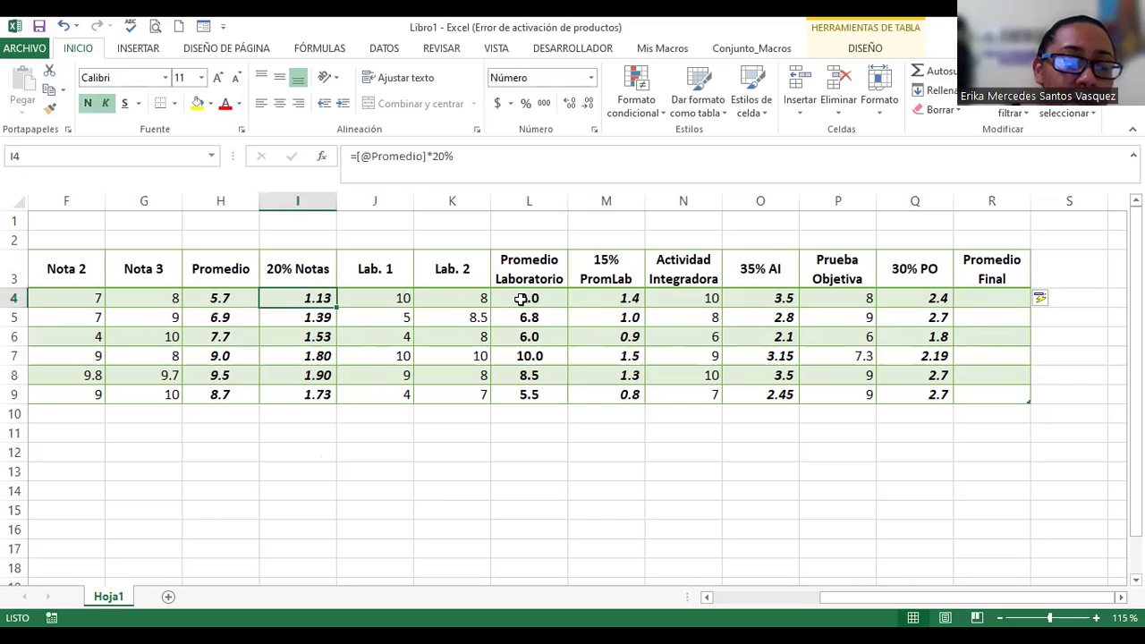
pyautogui.click(585, 295)
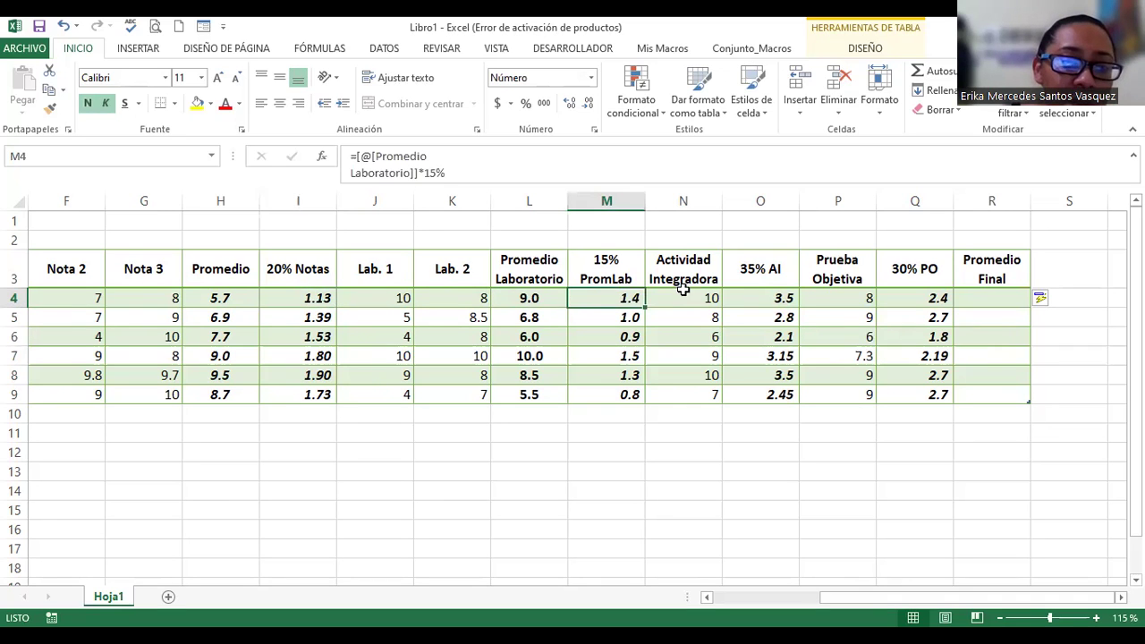
pyautogui.click(766, 300)
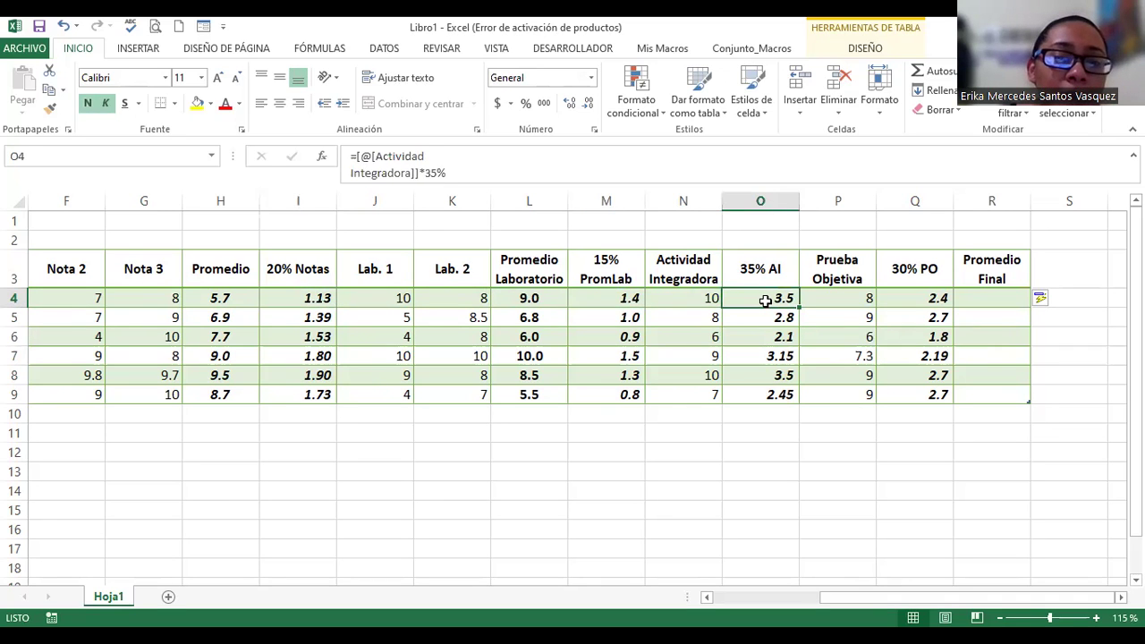
pyautogui.click(911, 298)
pyautogui.click(999, 298)
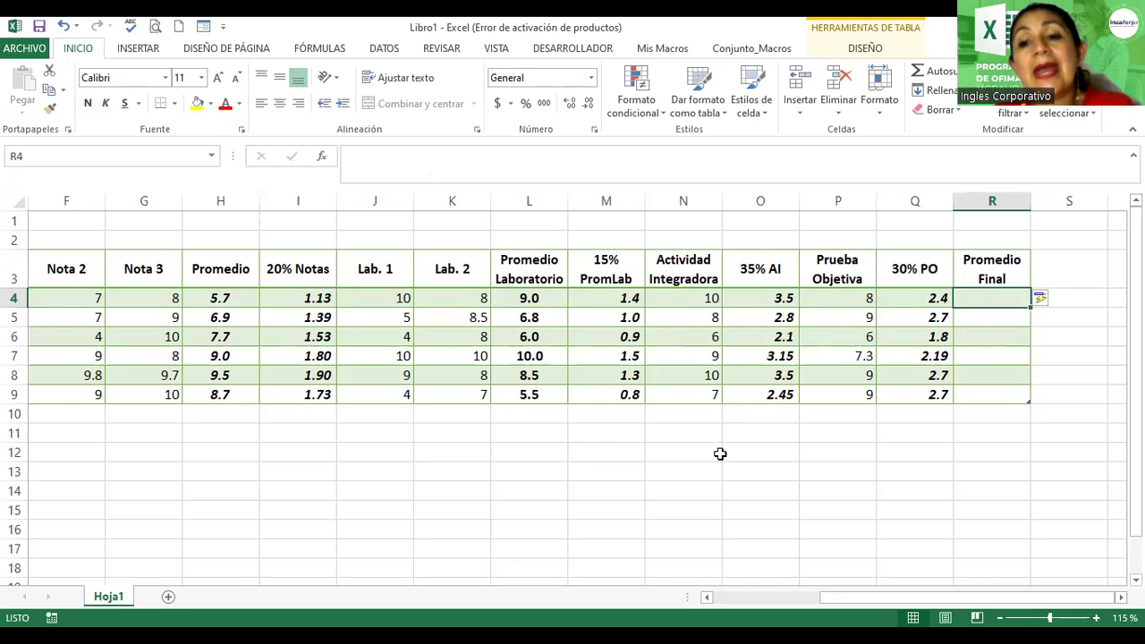
pyautogui.scroll(-1, 720, 453)
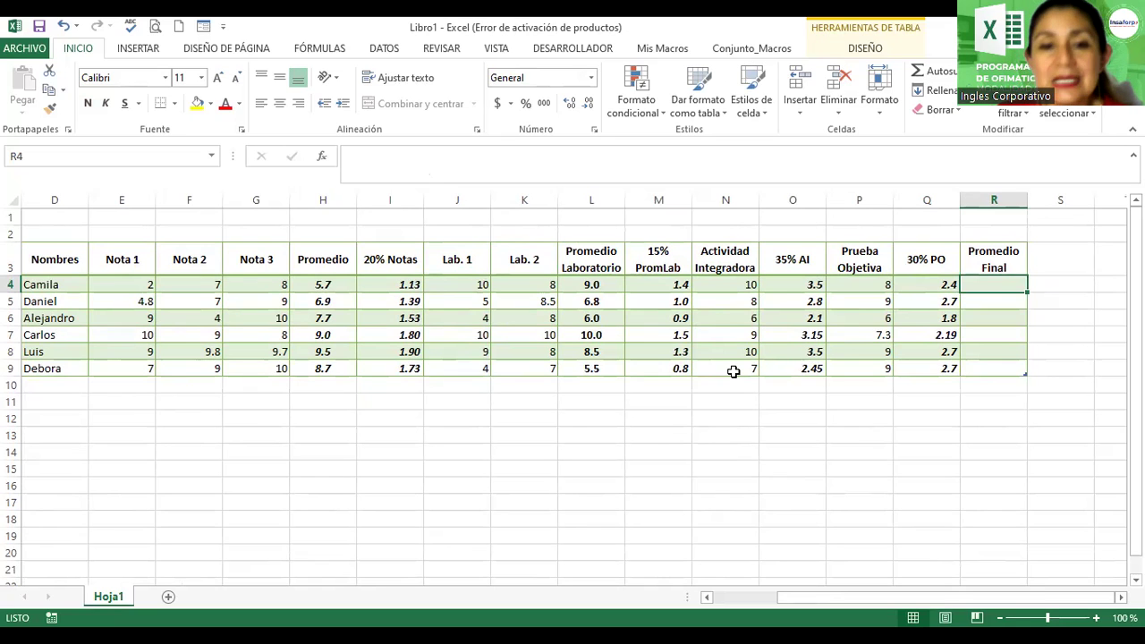
pyautogui.click(190, 316)
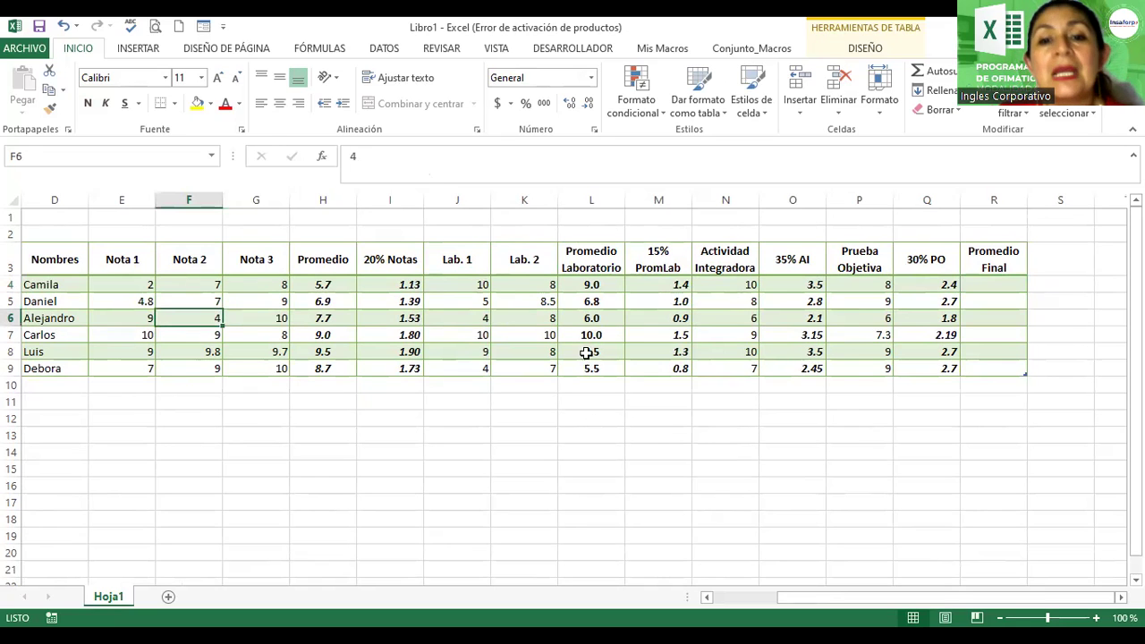
pyautogui.click(529, 299)
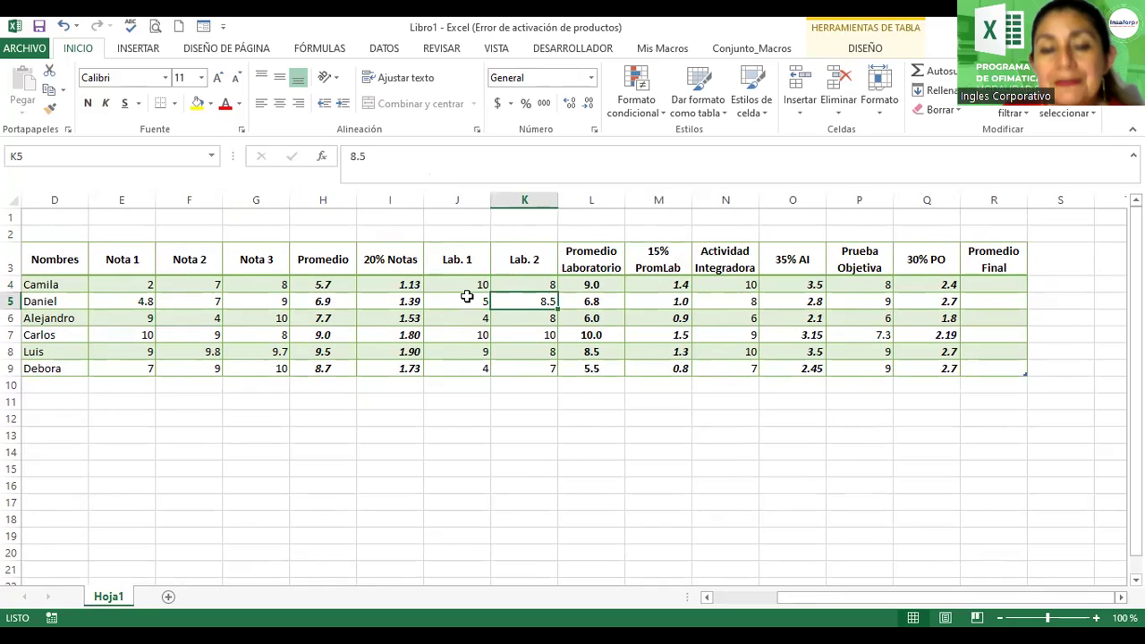
pyautogui.click(731, 304)
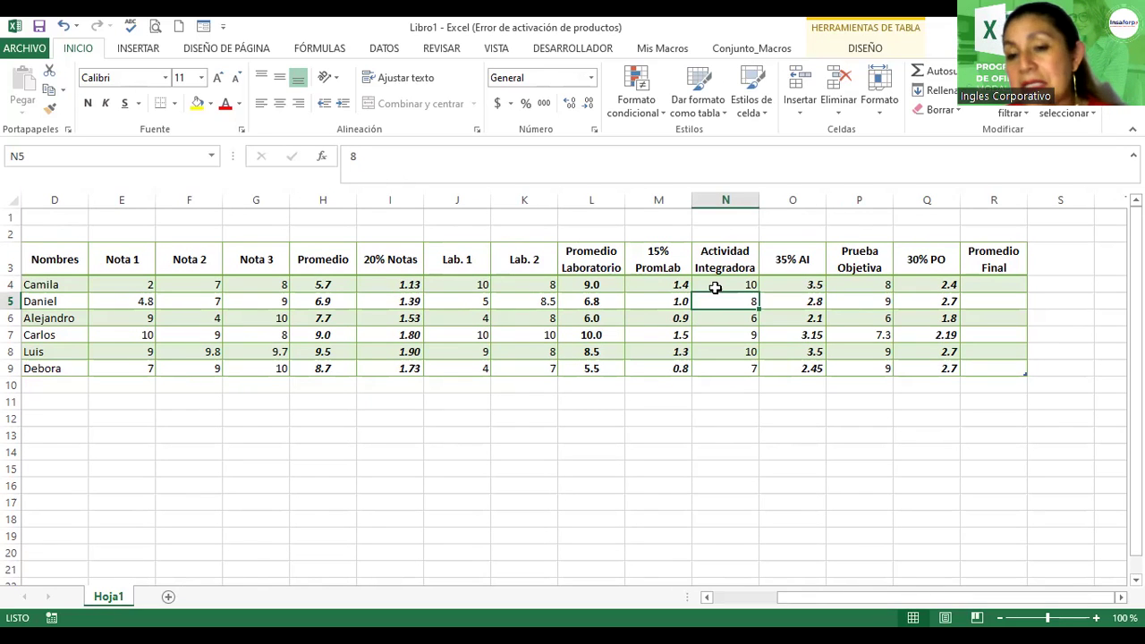
pyautogui.click(904, 299)
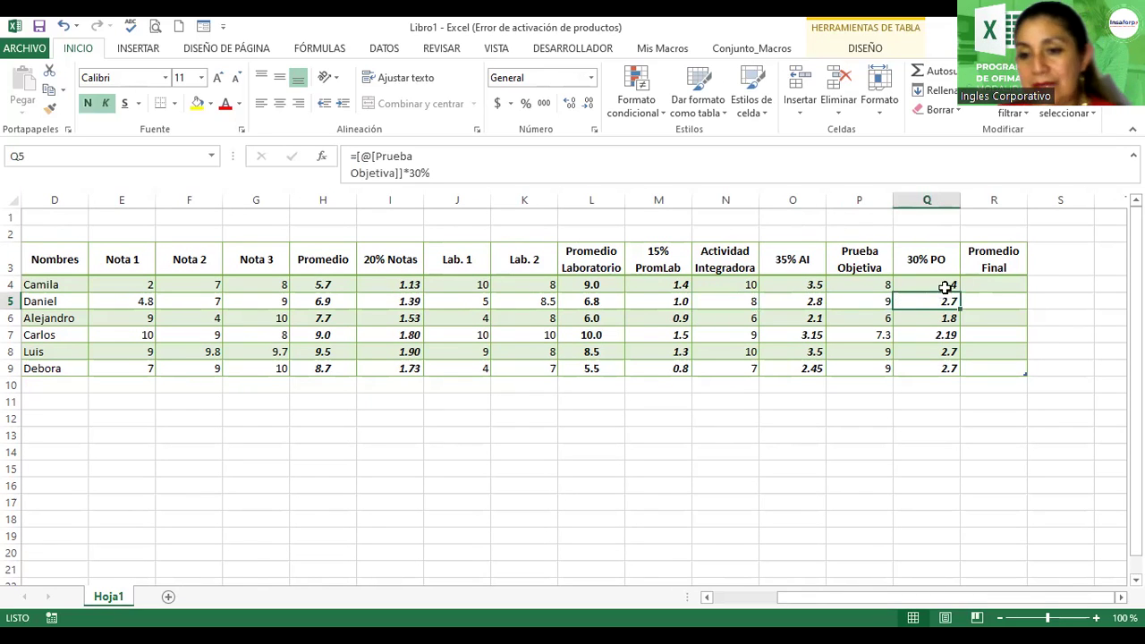
pyautogui.click(658, 299)
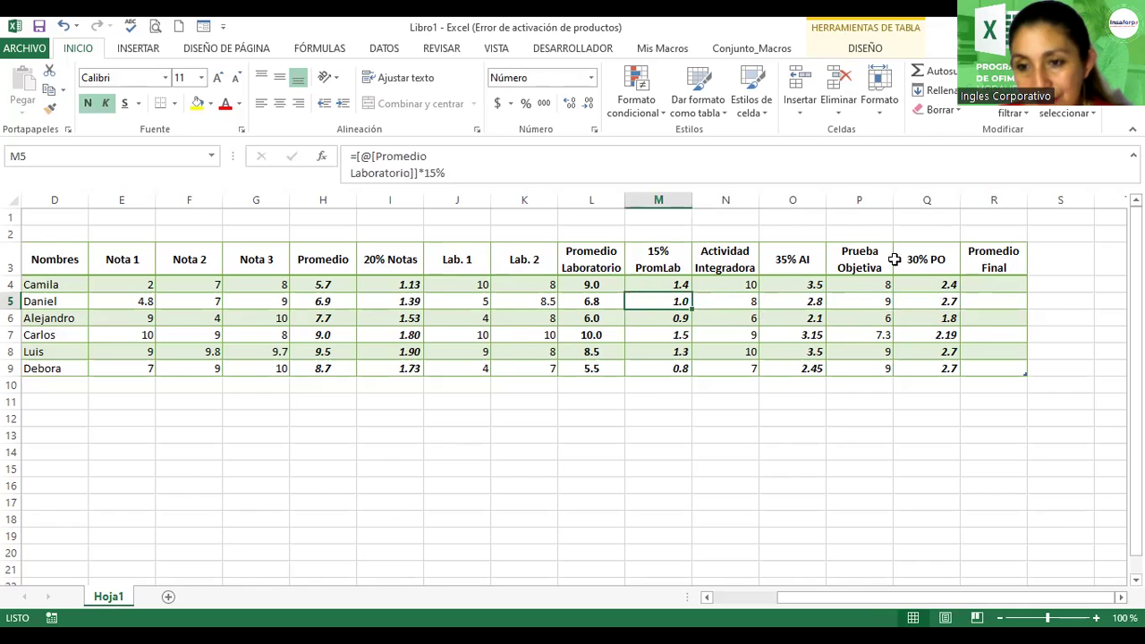
pyautogui.click(1010, 281)
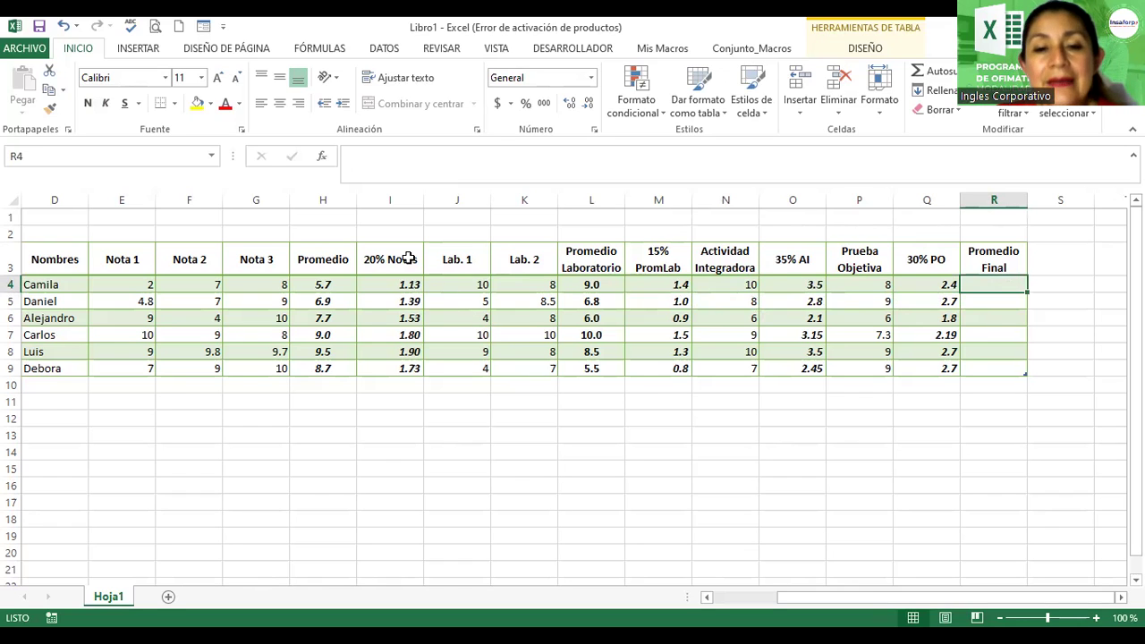
pyautogui.click(390, 199)
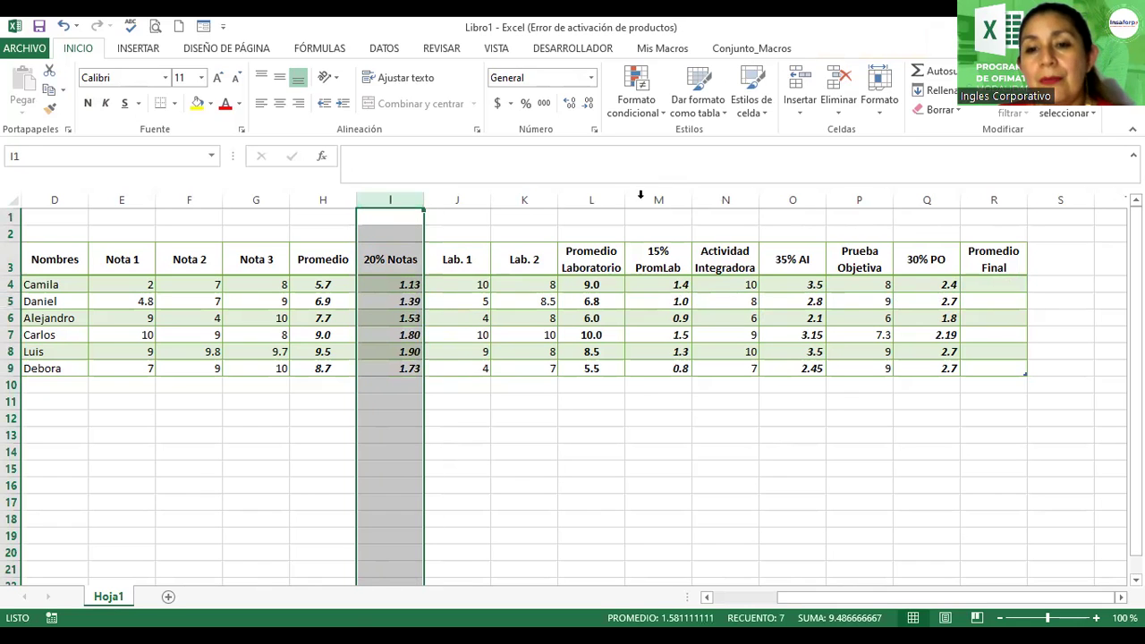
pyautogui.click(654, 216)
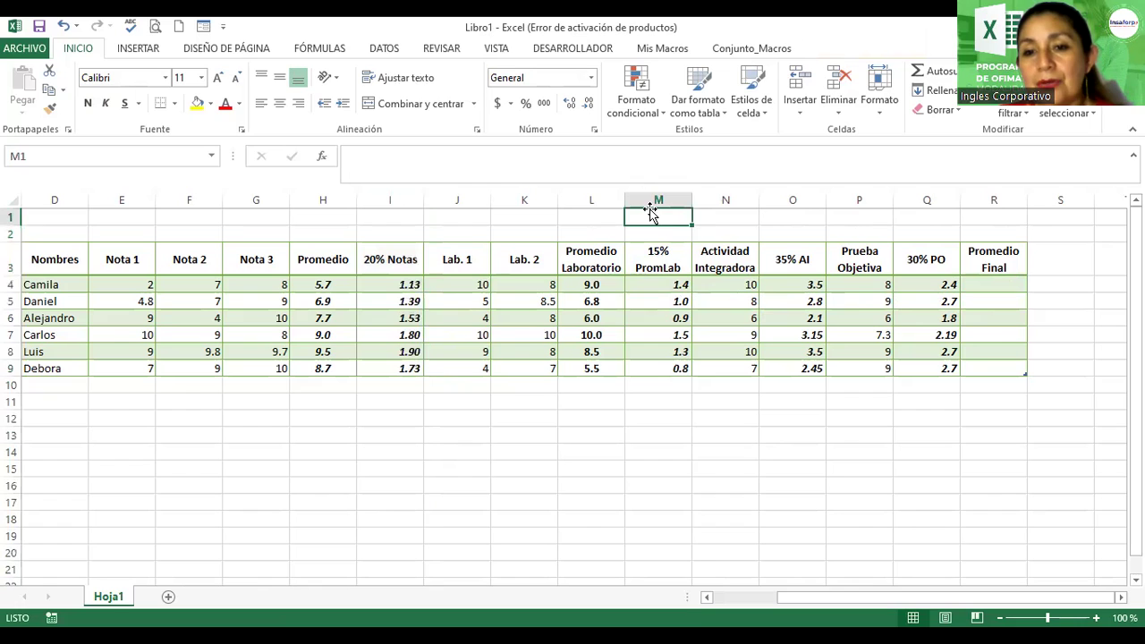
pyautogui.click(658, 199)
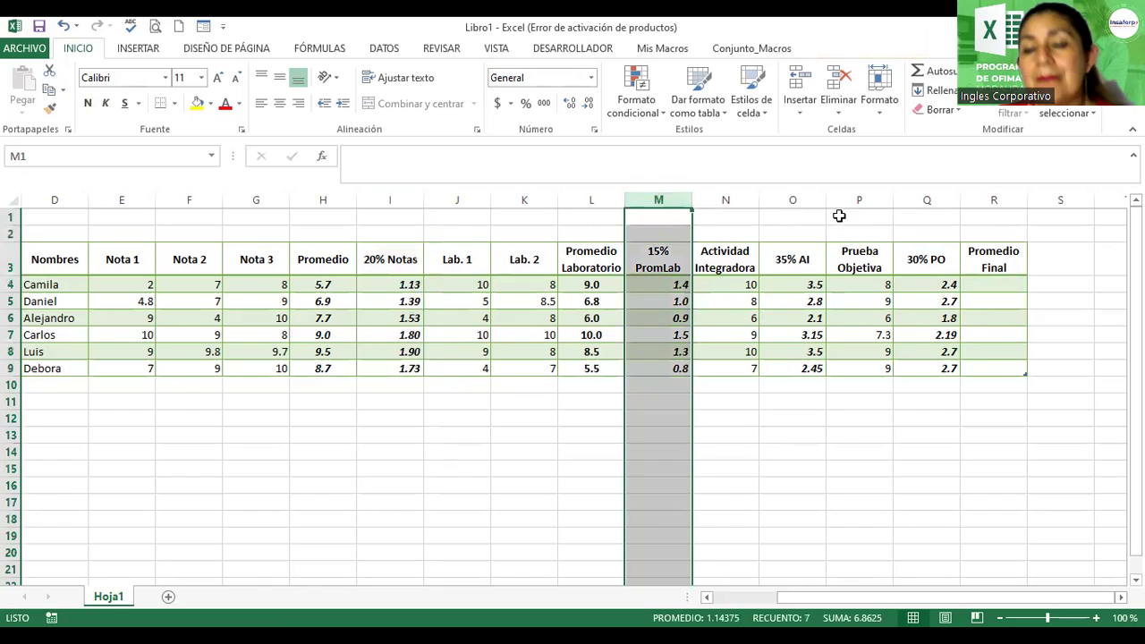
pyautogui.click(783, 199)
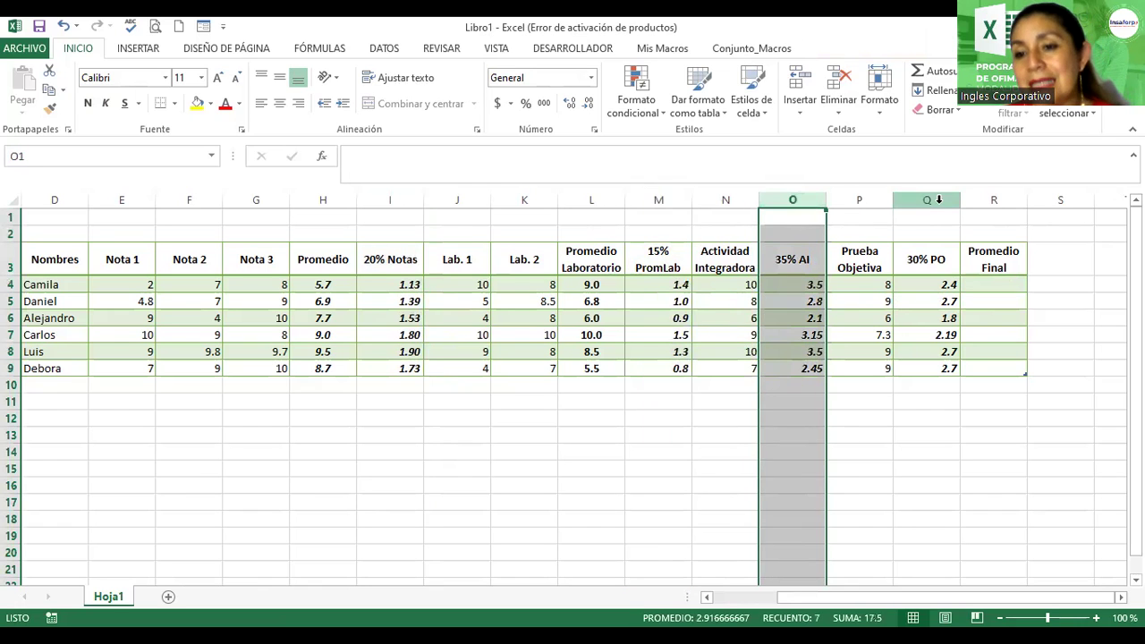
pyautogui.click(939, 200)
pyautogui.click(999, 285)
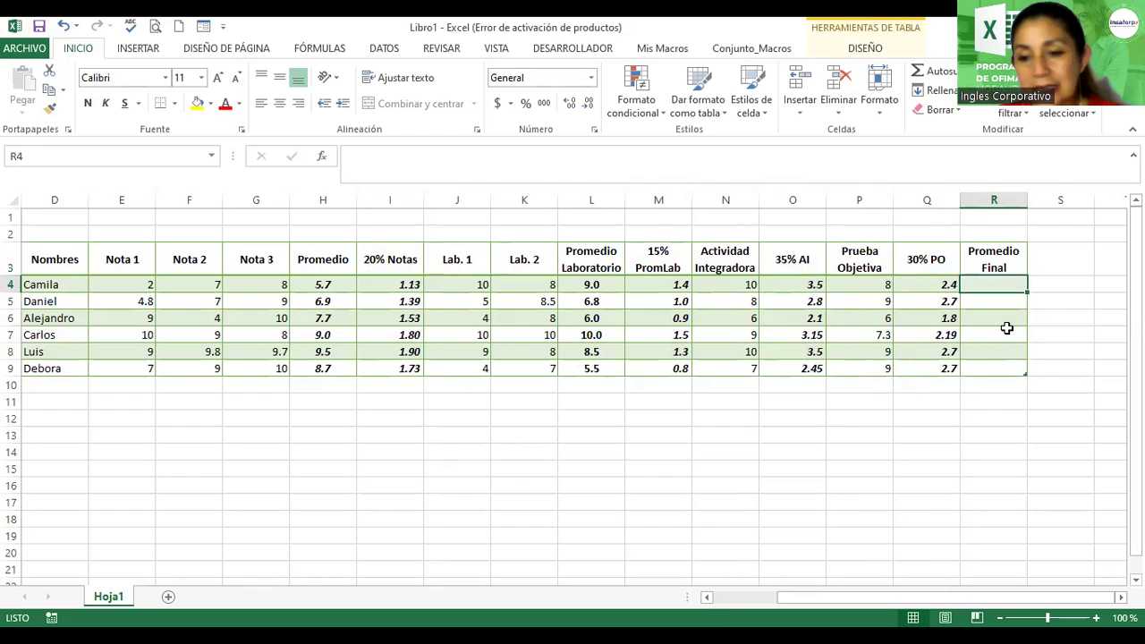
pyautogui.write('=')
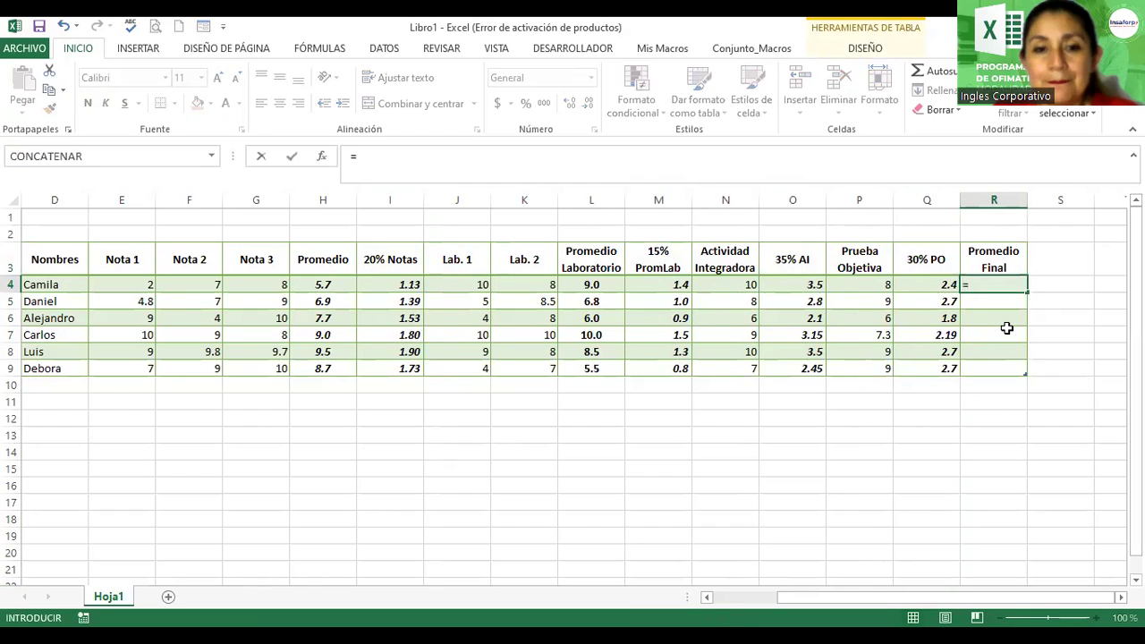
pyautogui.click(376, 284)
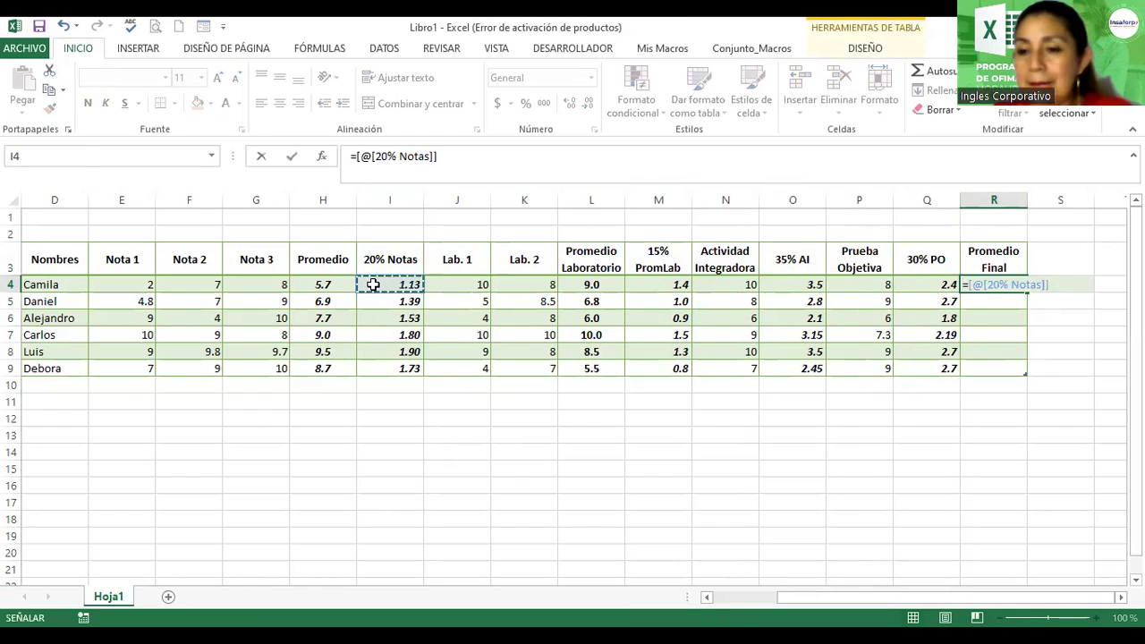
pyautogui.click(1120, 596)
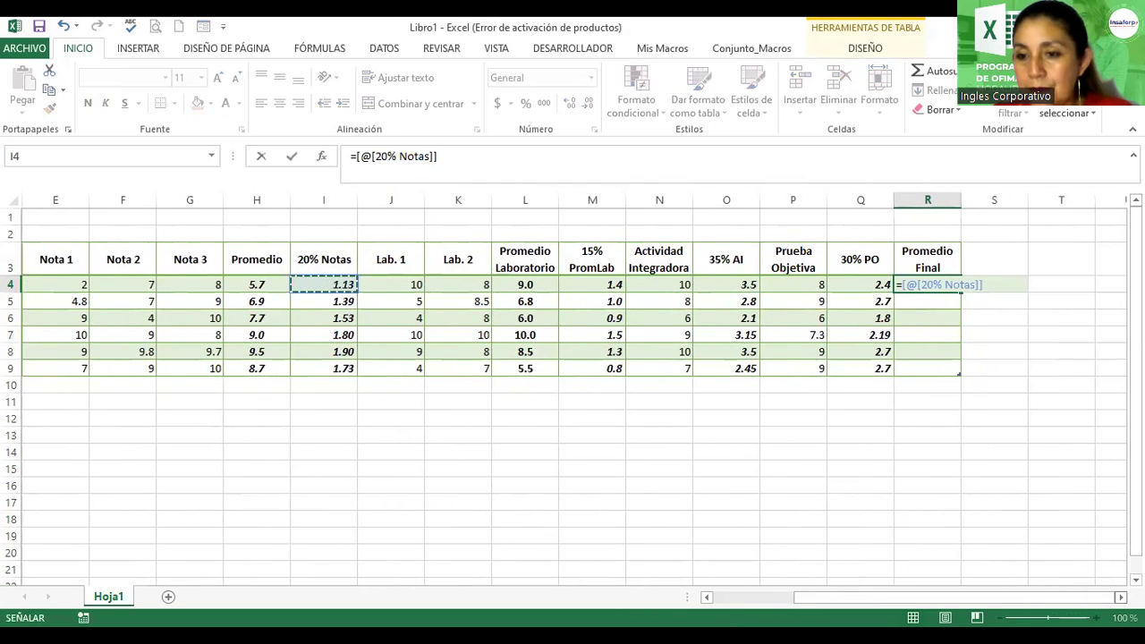
pyautogui.click(1120, 597)
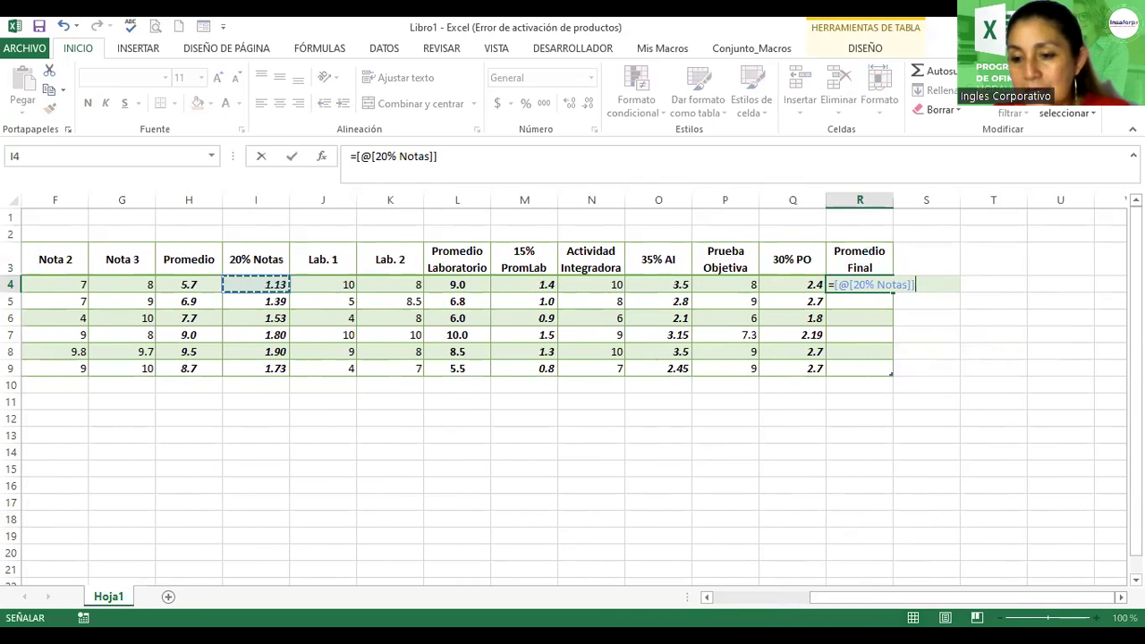
pyautogui.press('Escape')
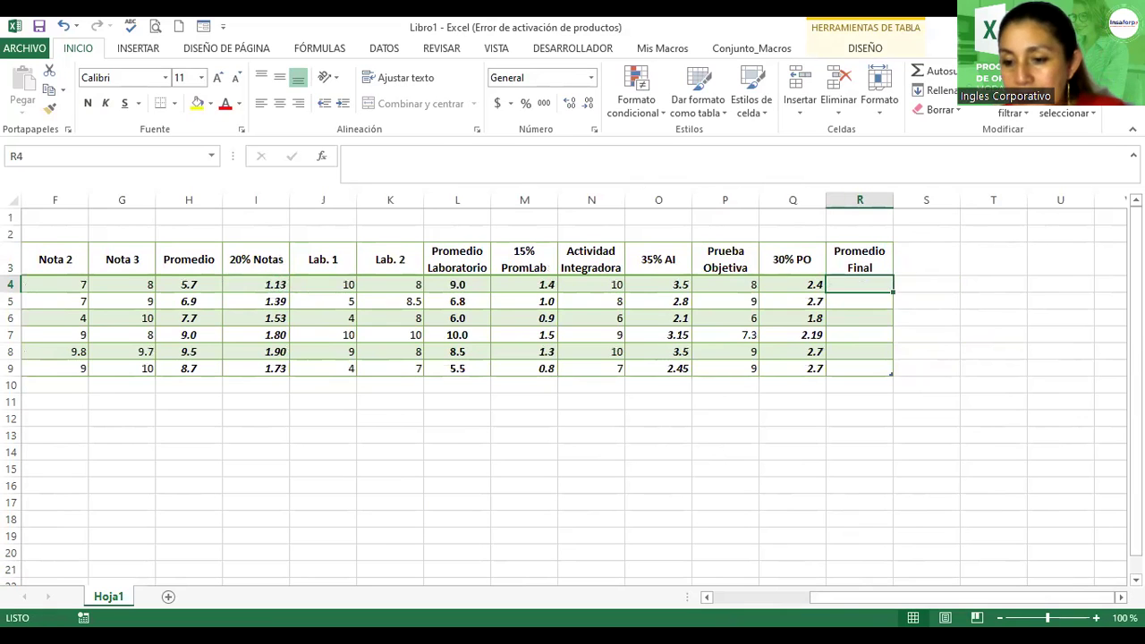
# - Enter =[@[20% Notas]]+[@[15% PromLab]]+[@[35% AI]]+[@[30% PO]] in R4 for all students
pyautogui.click(1096, 618)
pyautogui.click(1096, 617)
pyautogui.keyDown('ctrl'); pyautogui.scroll(1, 1045, 352); pyautogui.keyUp('ctrl')
pyautogui.keyDown('ctrl'); pyautogui.scroll(1, 1045, 351); pyautogui.keyUp('ctrl')
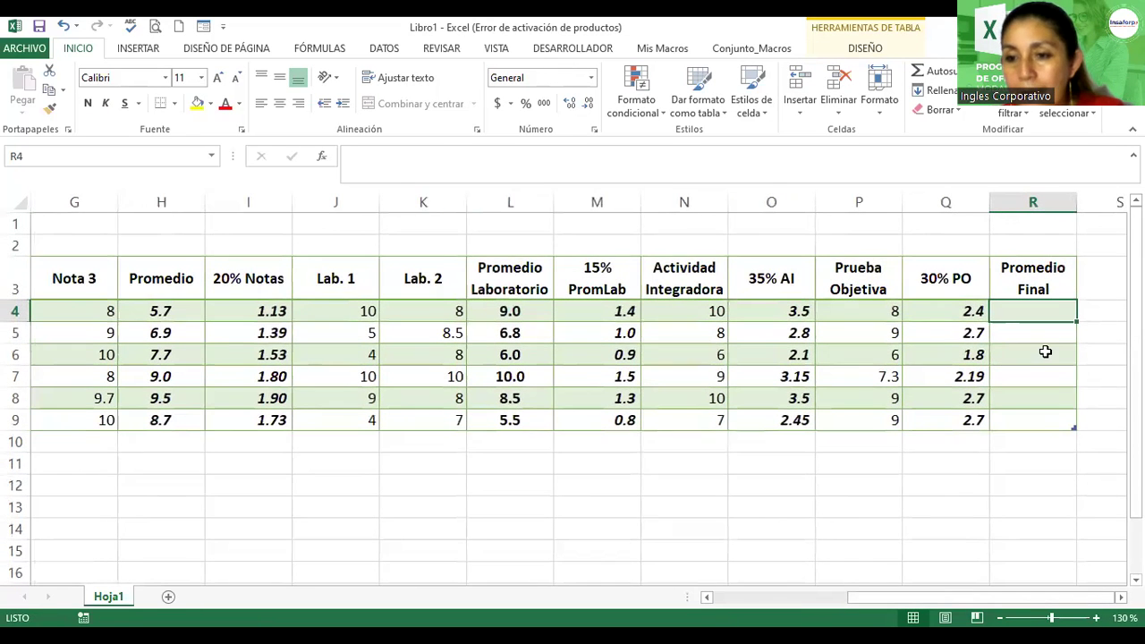
pyautogui.write('=[@[20% Notas')
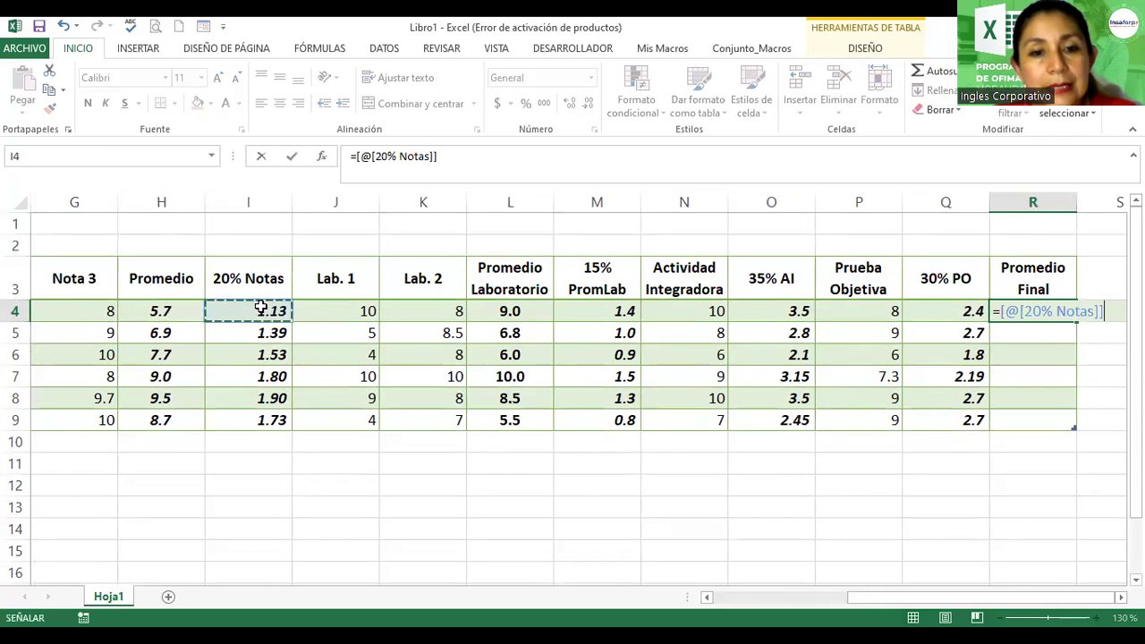
pyautogui.click(260, 312)
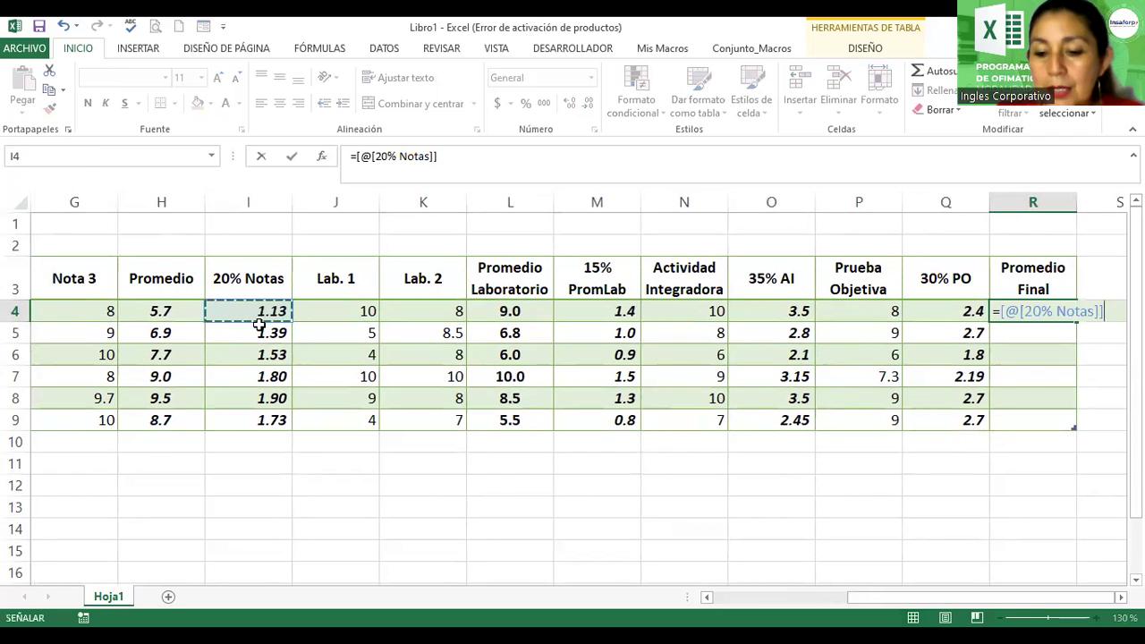
pyautogui.write('+')
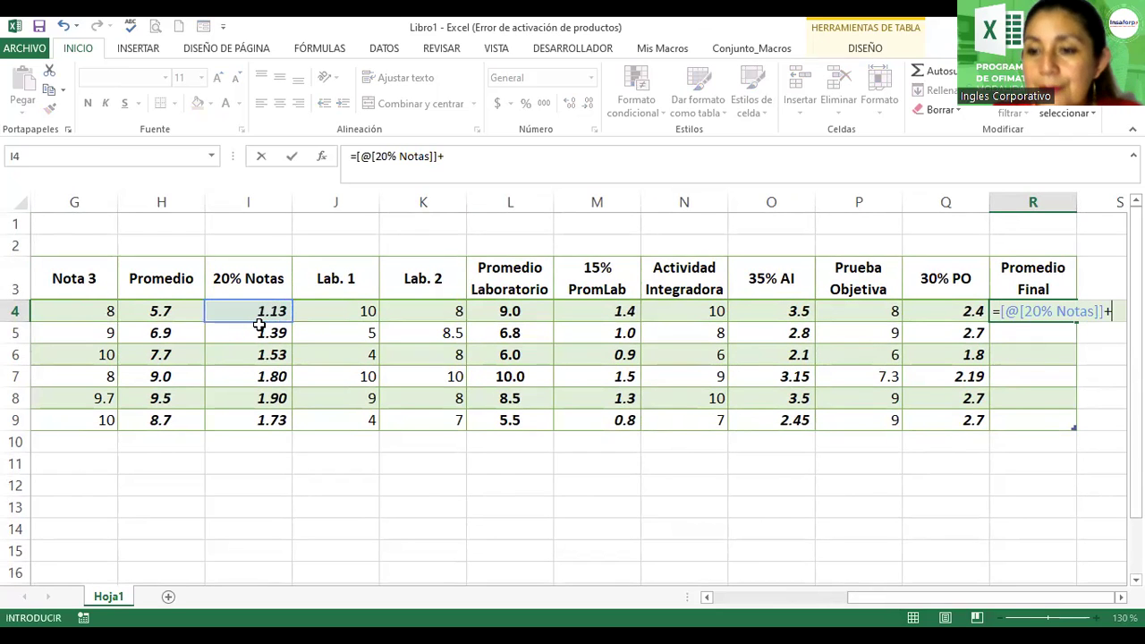
pyautogui.click(567, 306)
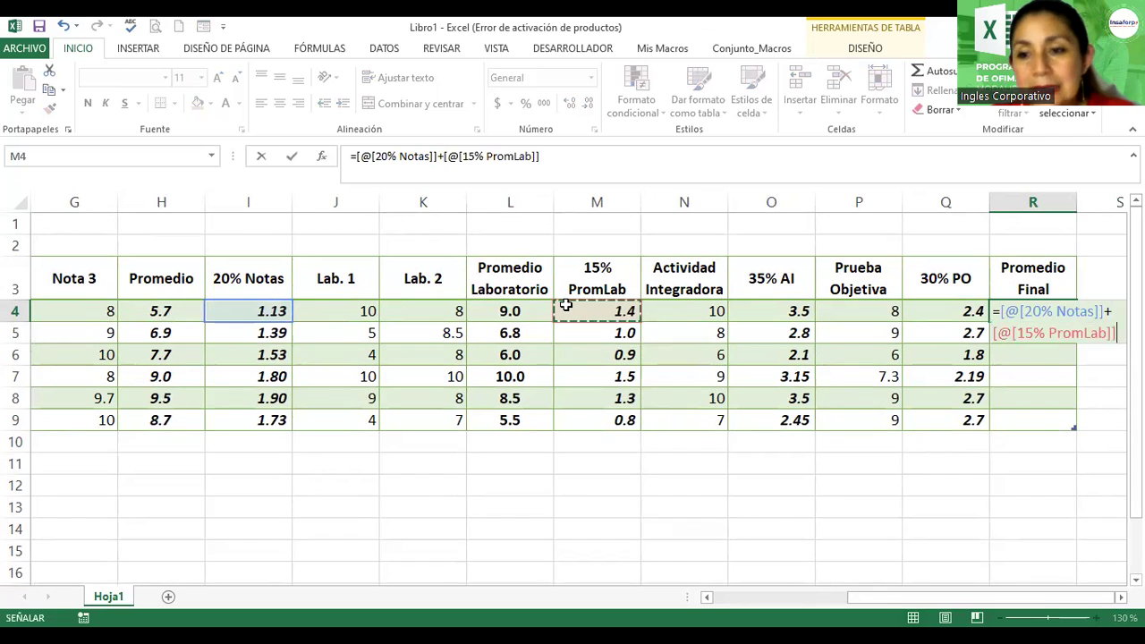
pyautogui.write('+')
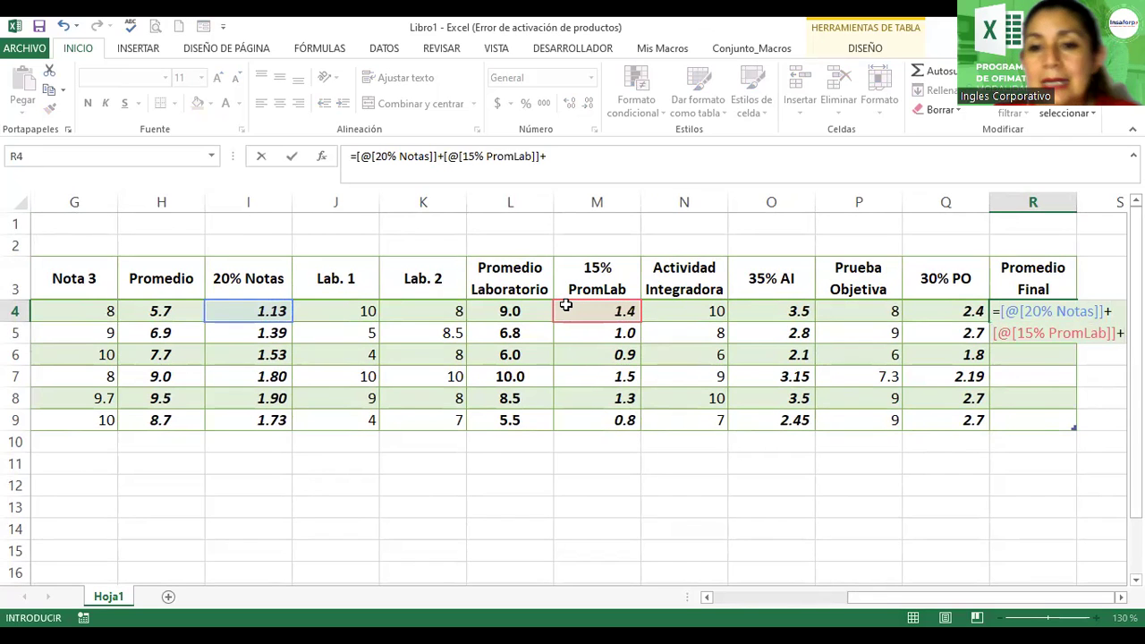
pyautogui.click(789, 310)
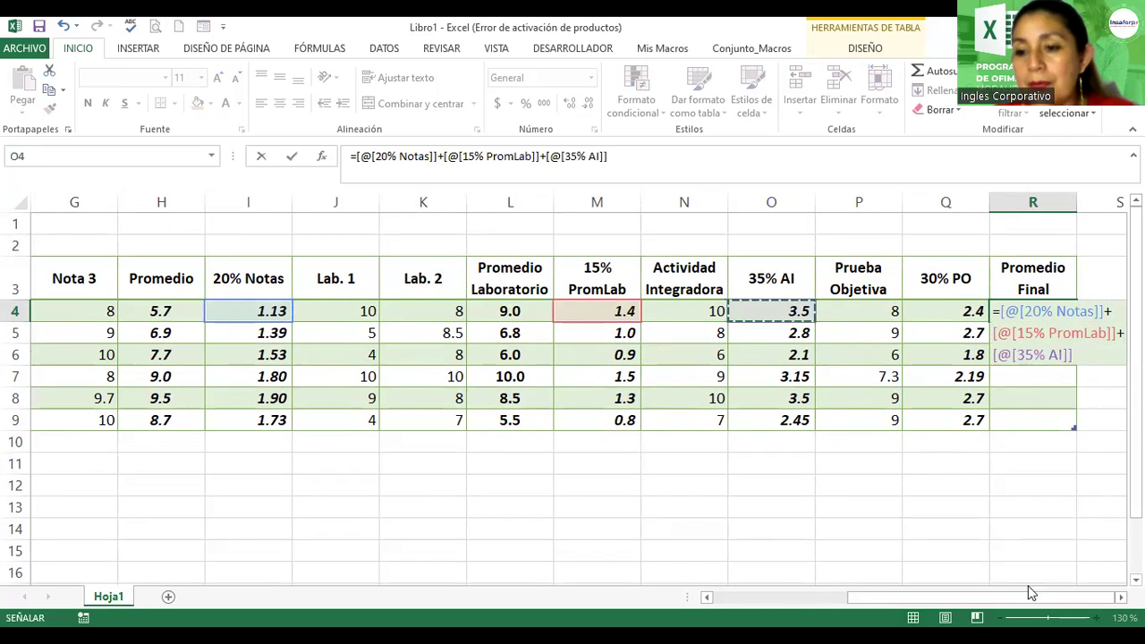
pyautogui.hscroll(3, 815, 453)
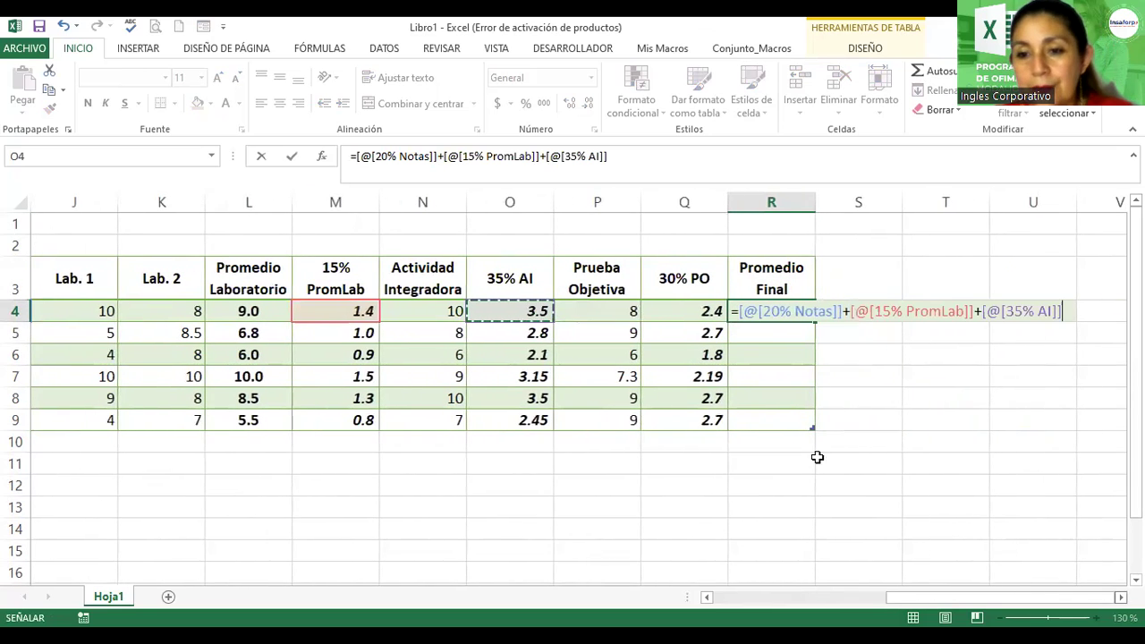
pyautogui.write('+')
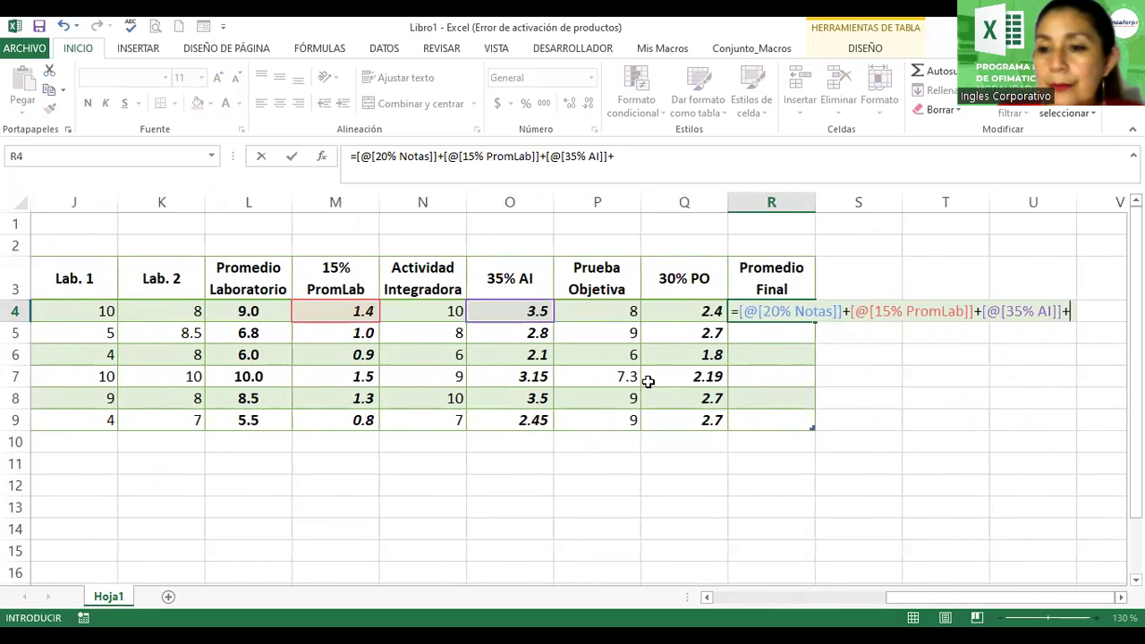
pyautogui.click(668, 311)
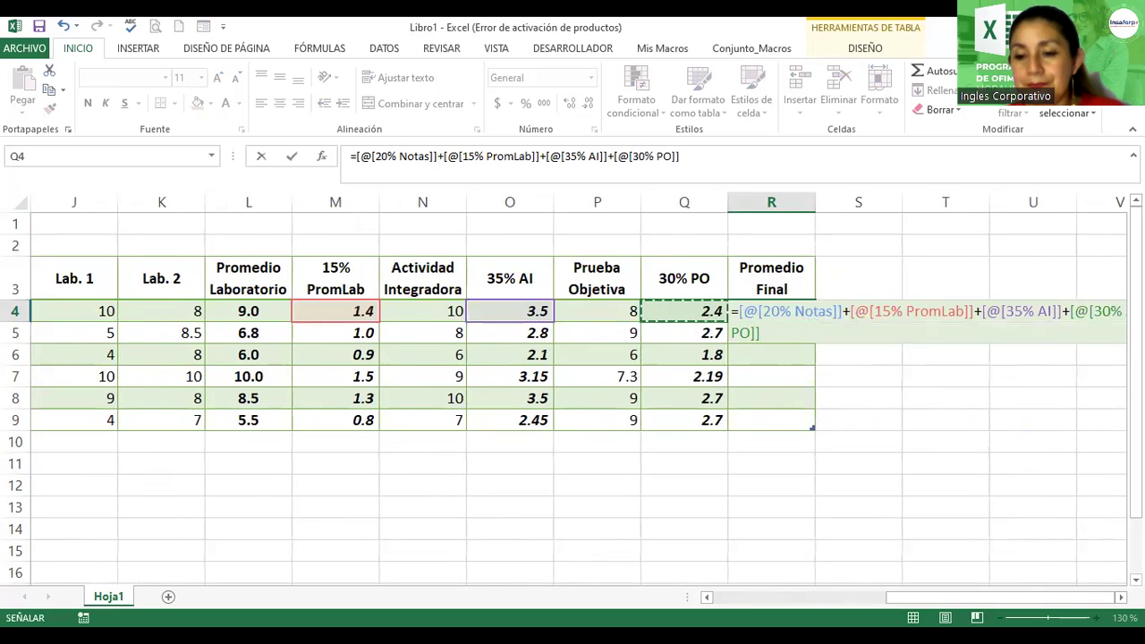
pyautogui.hscroll(1, 573, 384)
pyautogui.hscroll(1, 573, 384)
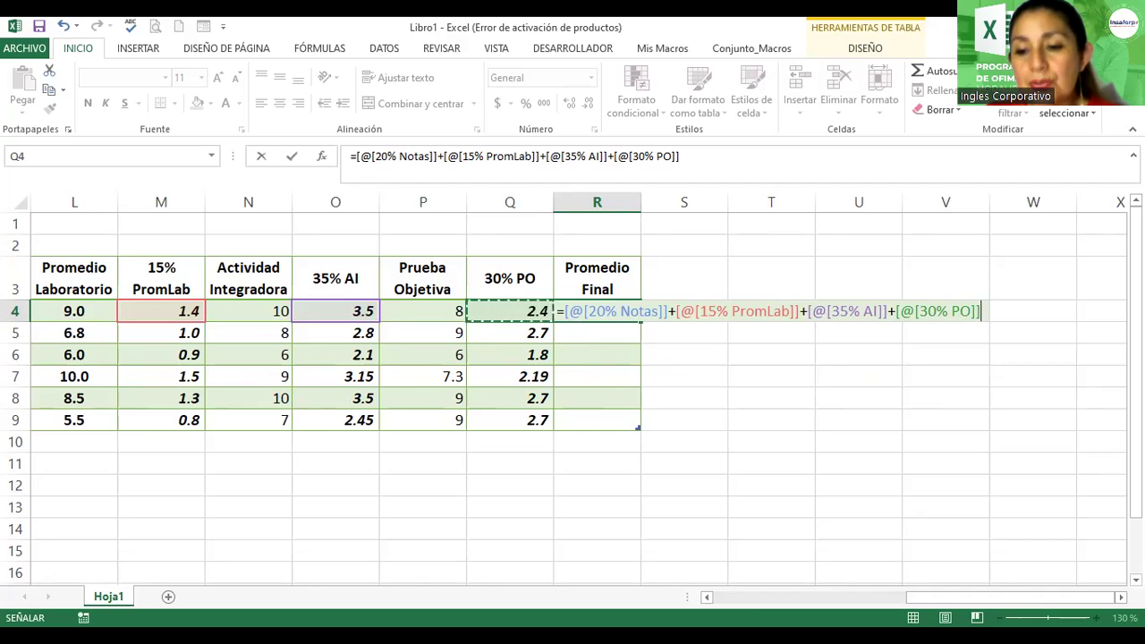
pyautogui.moveTo(949, 597); pyautogui.dragTo(952, 599)
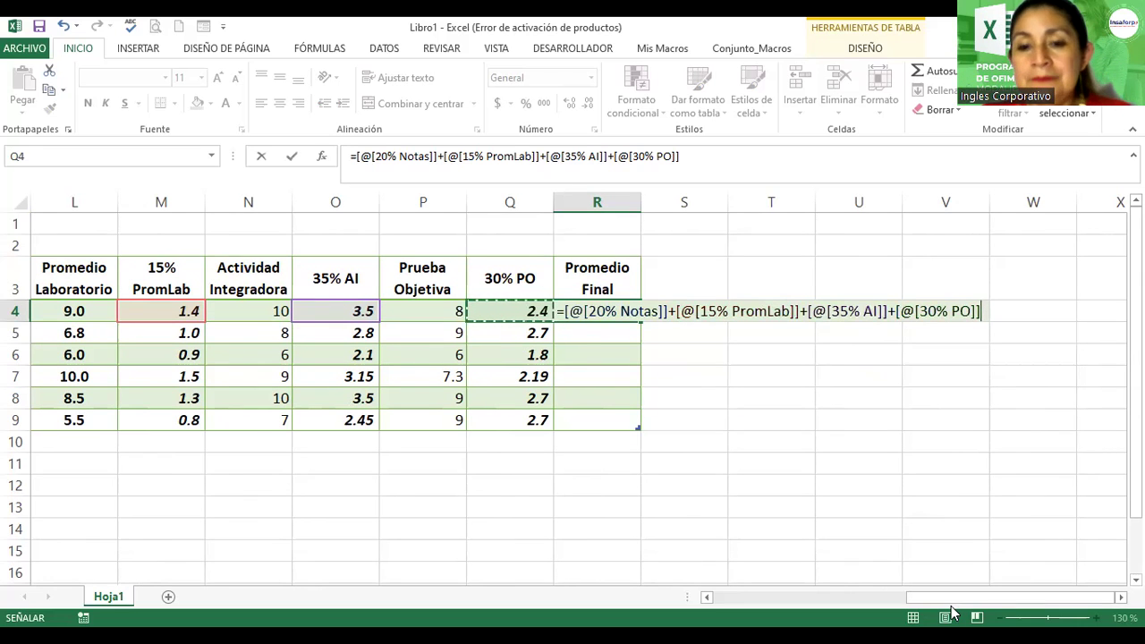
pyautogui.press('Return')
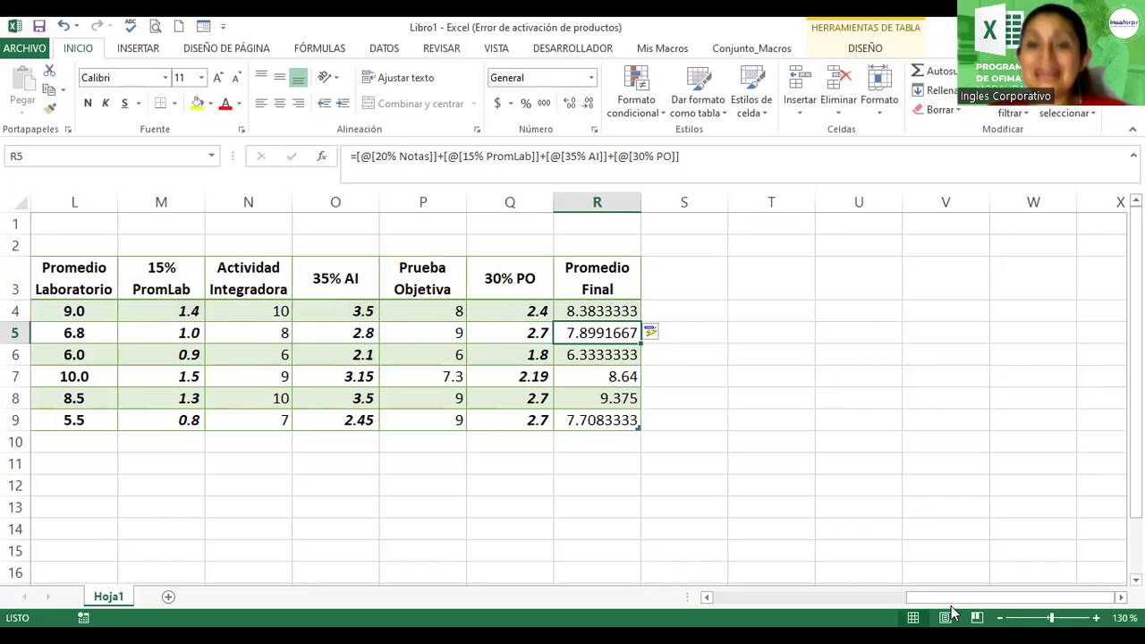
# - Make the Promedio Final results bold, italic, underlined and centred
pyautogui.moveTo(619, 309); pyautogui.dragTo(604, 418)
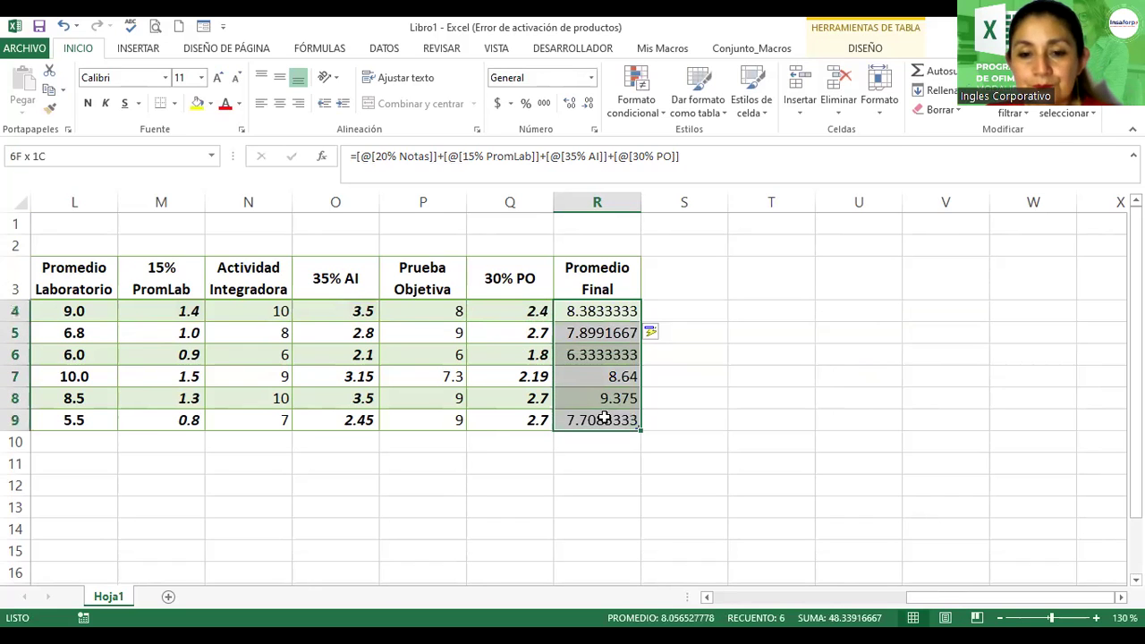
pyautogui.click(88, 103)
pyautogui.click(106, 103)
pyautogui.click(126, 103)
pyautogui.click(279, 103)
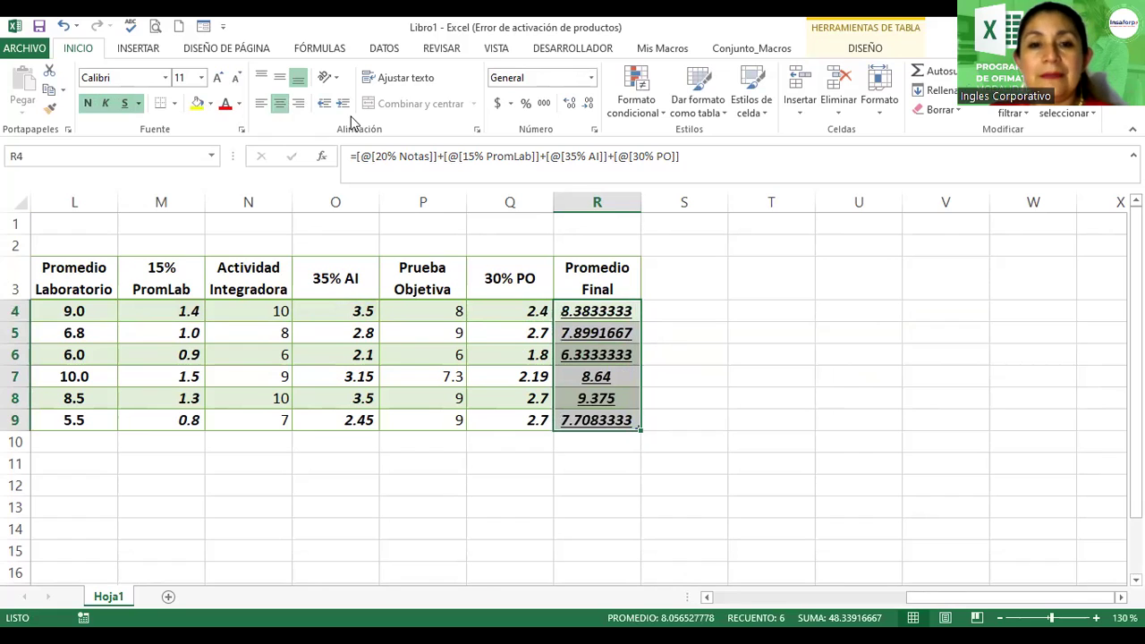
# - Apply Number format to Promedio Final, reduce it to one decimal, and review the R4 formula
pyautogui.click(577, 102)
pyautogui.click(589, 104)
pyautogui.click(589, 103)
pyautogui.click(588, 104)
pyautogui.click(589, 104)
pyautogui.click(588, 103)
pyautogui.click(589, 104)
pyautogui.click(589, 104)
pyautogui.click(589, 103)
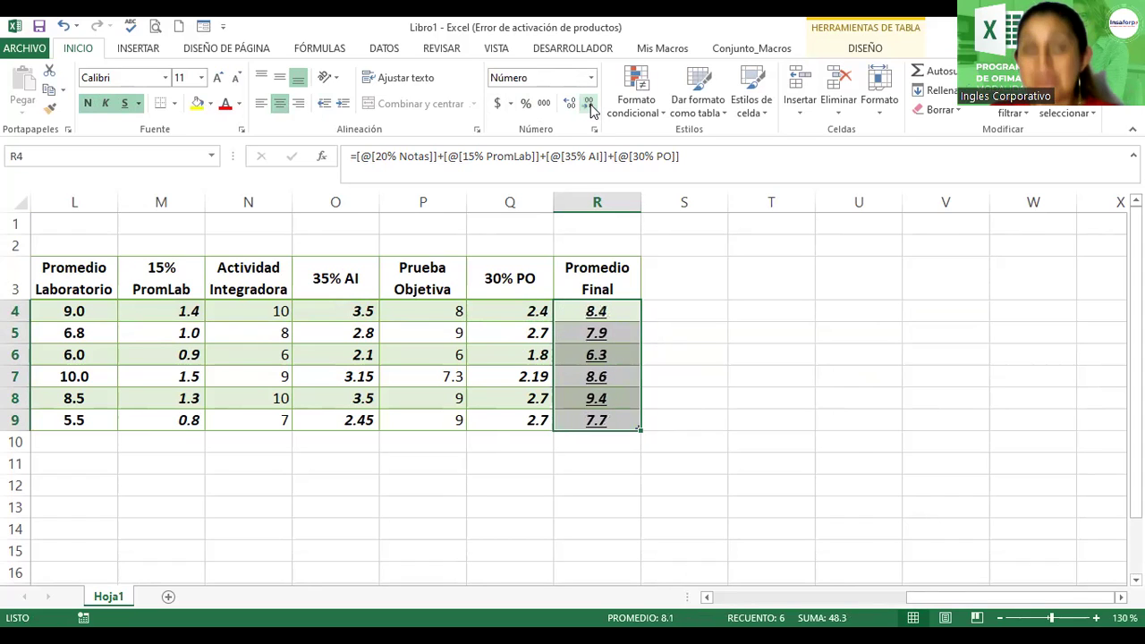
pyautogui.click(609, 337)
pyautogui.moveTo(989, 606); pyautogui.dragTo(973, 608)
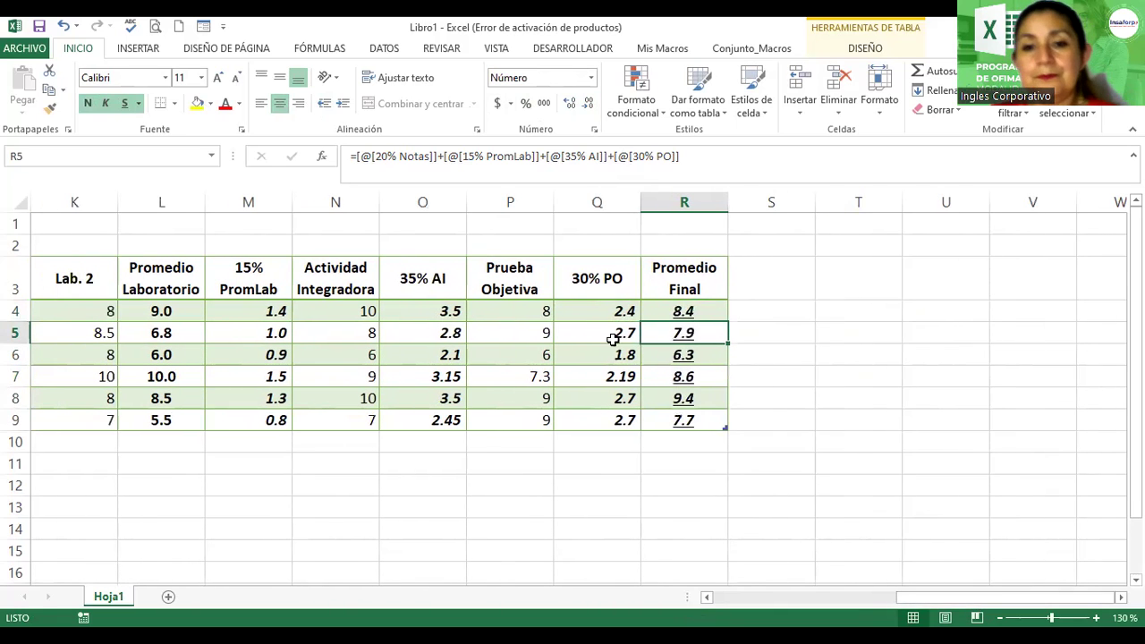
pyautogui.doubleClick(664, 312)
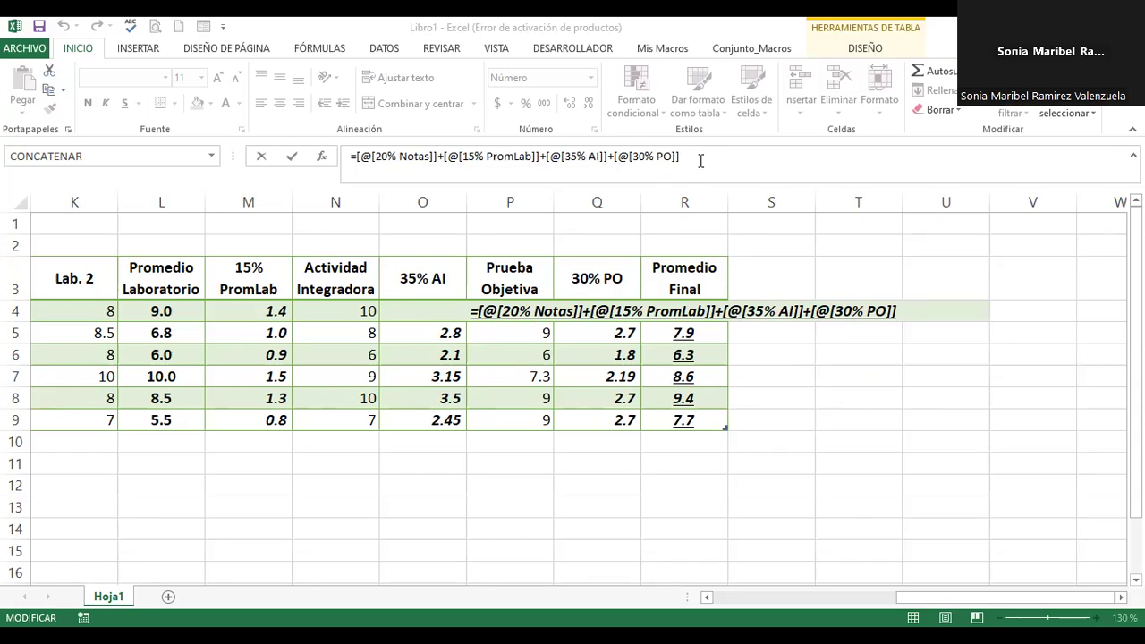
pyautogui.press('Return')
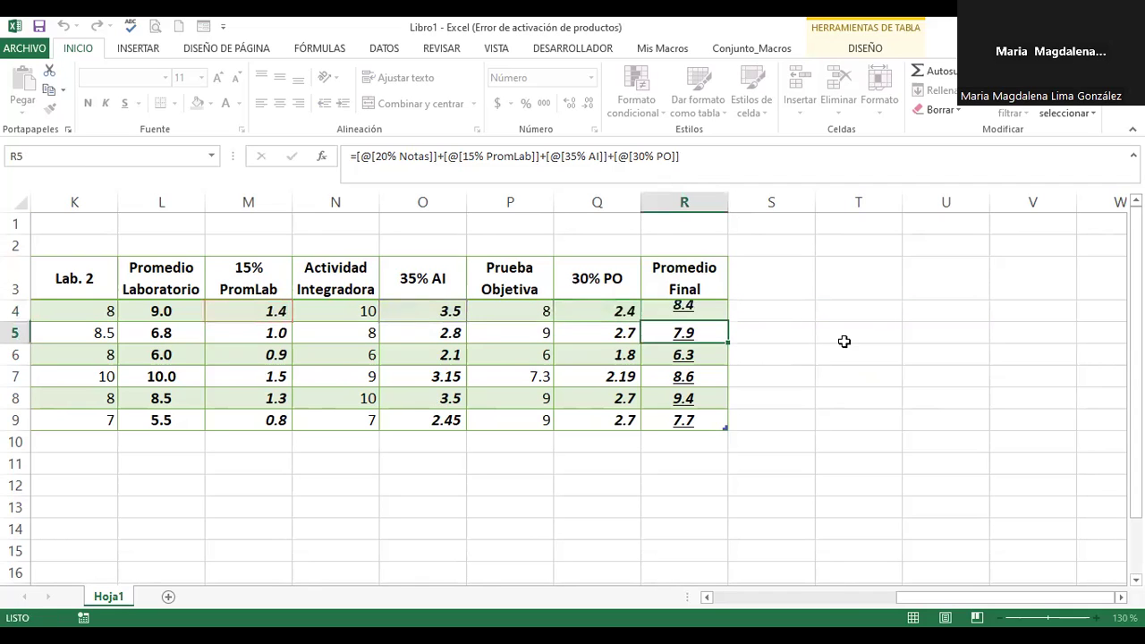
pyautogui.click(539, 354)
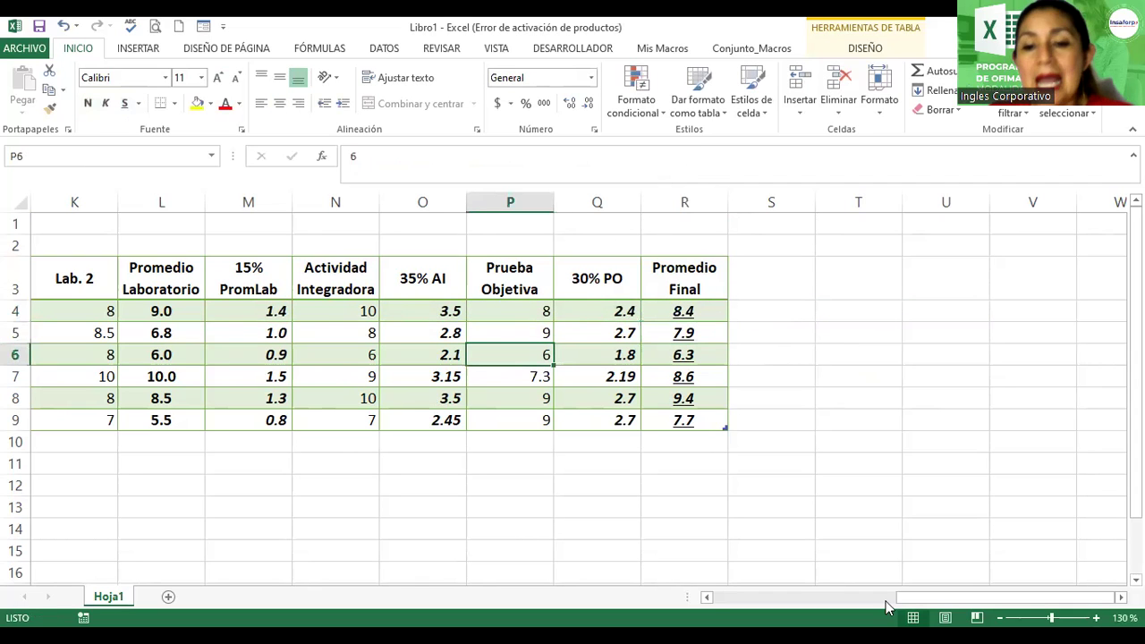
pyautogui.moveTo(914, 599); pyautogui.dragTo(828, 599)
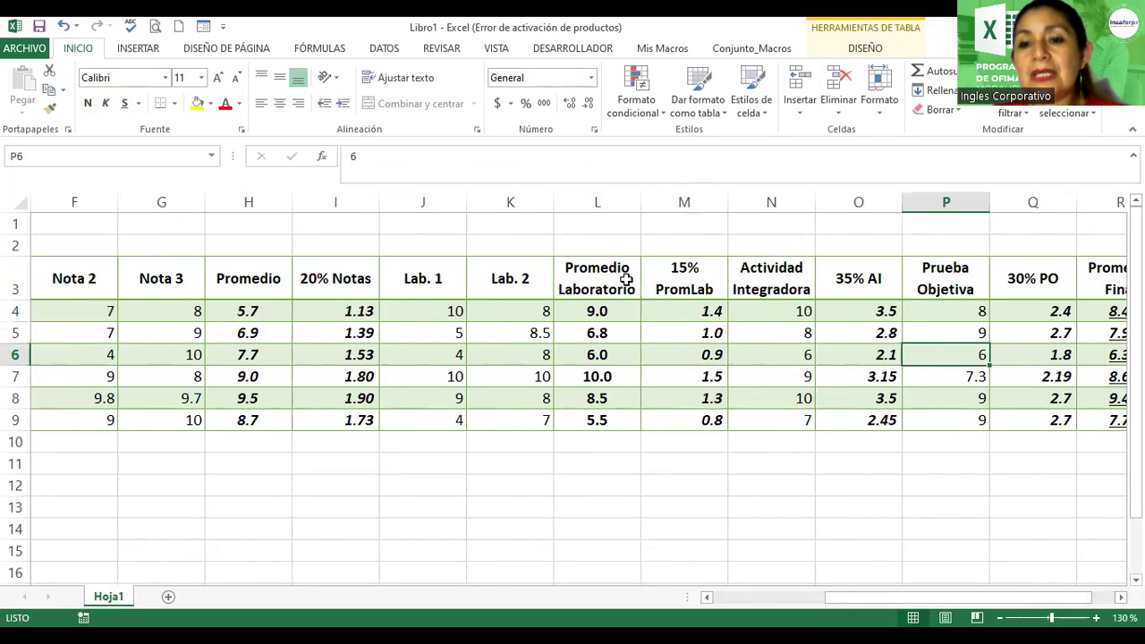
pyautogui.click(624, 327)
pyautogui.scroll(-1, 625, 323)
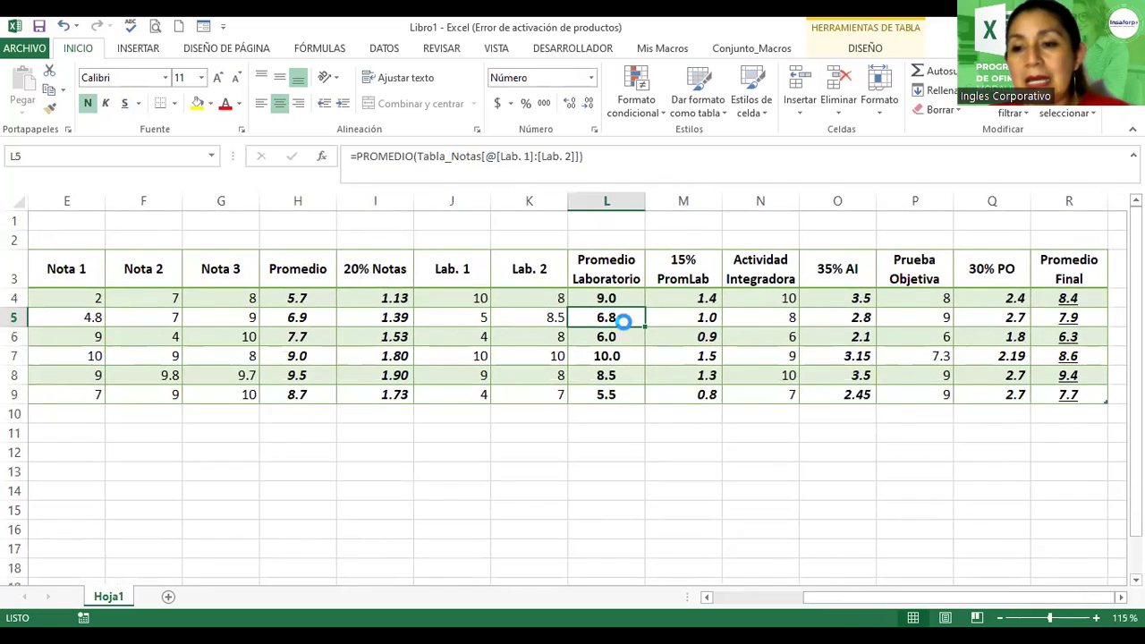
pyautogui.scroll(-1, 625, 323)
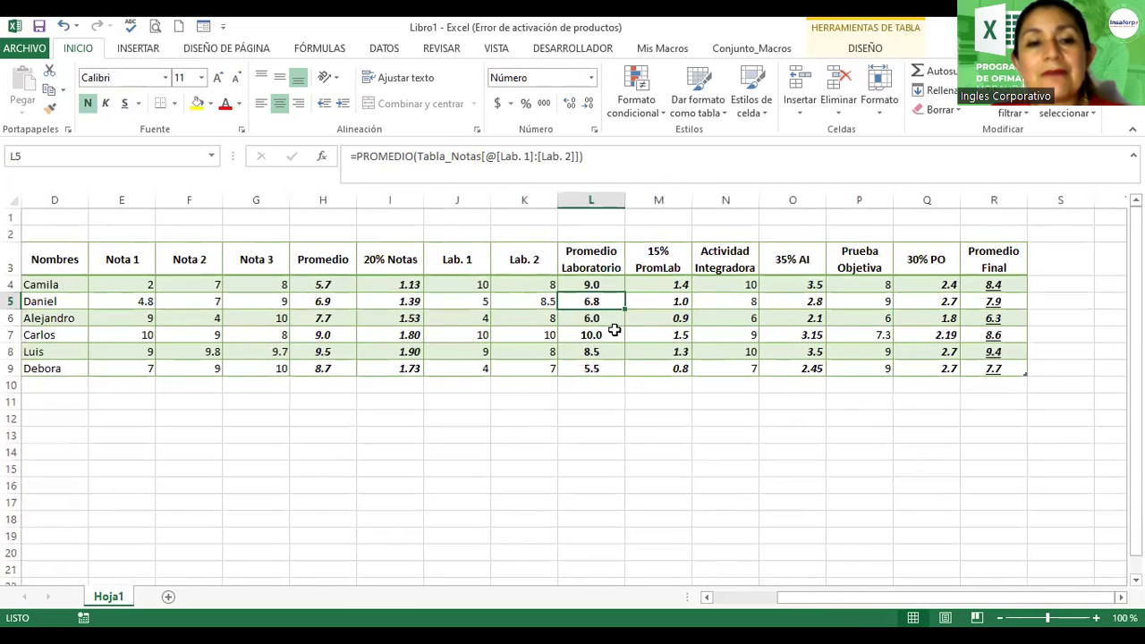
pyautogui.moveTo(867, 597)
pyautogui.mouseDown()
pyautogui.moveTo(849, 598)
pyautogui.moveTo(876, 597)
pyautogui.mouseUp()
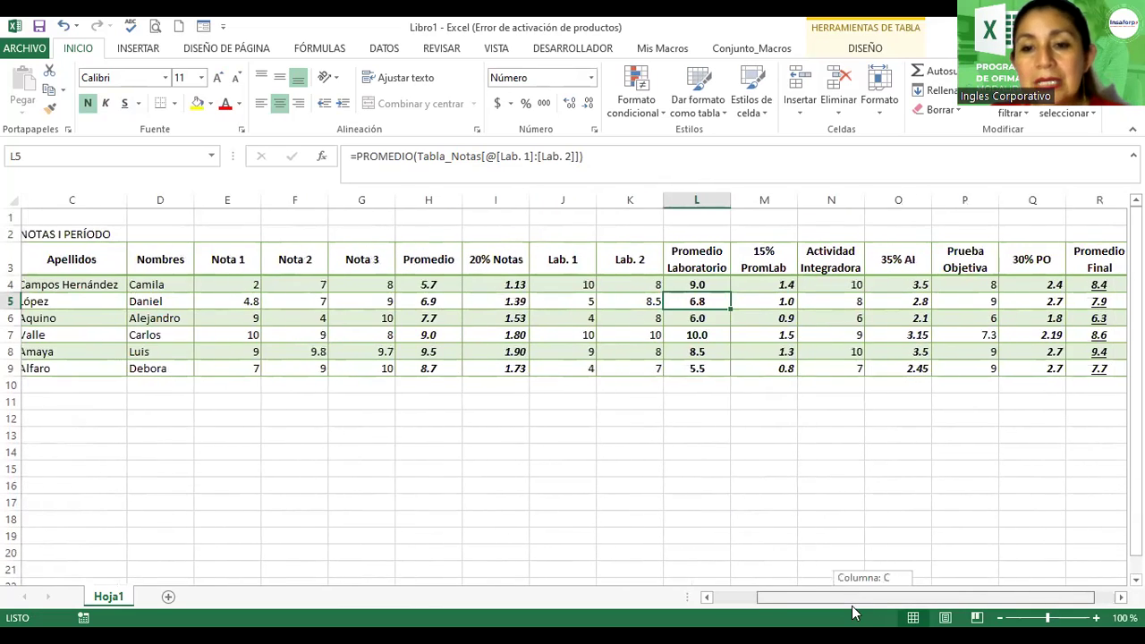
pyautogui.click(859, 50)
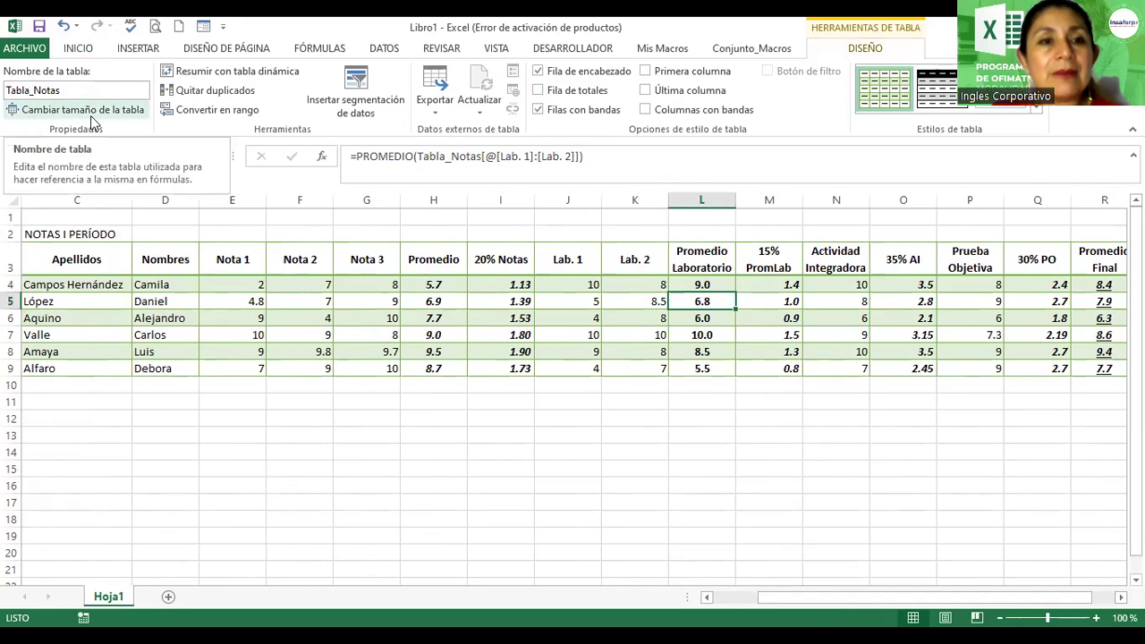
pyautogui.click(90, 111)
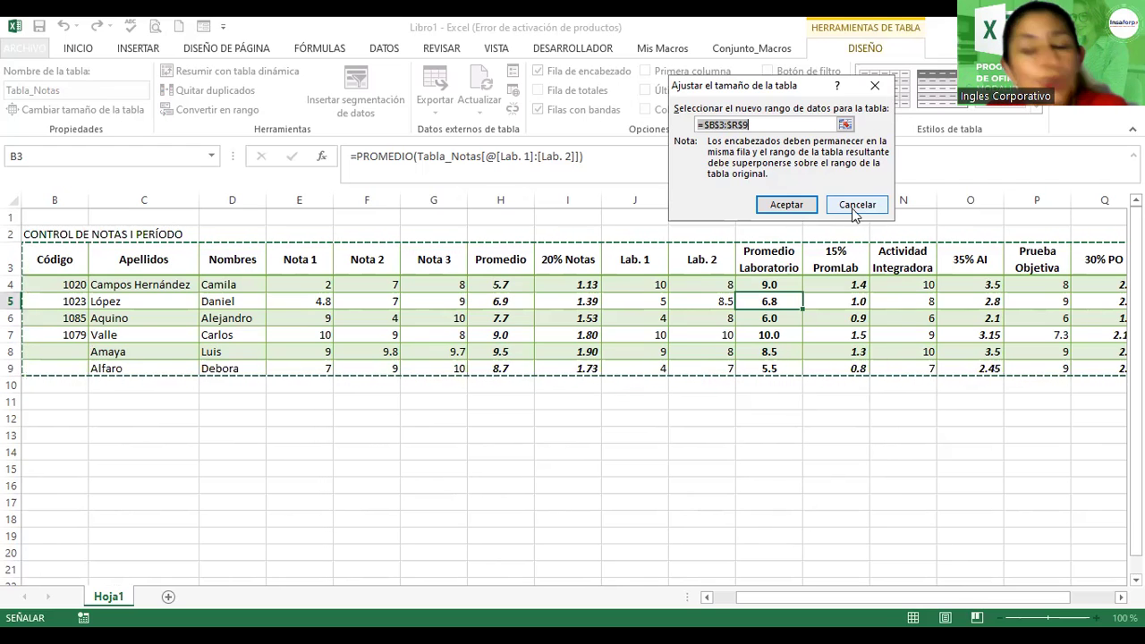
pyautogui.click(857, 205)
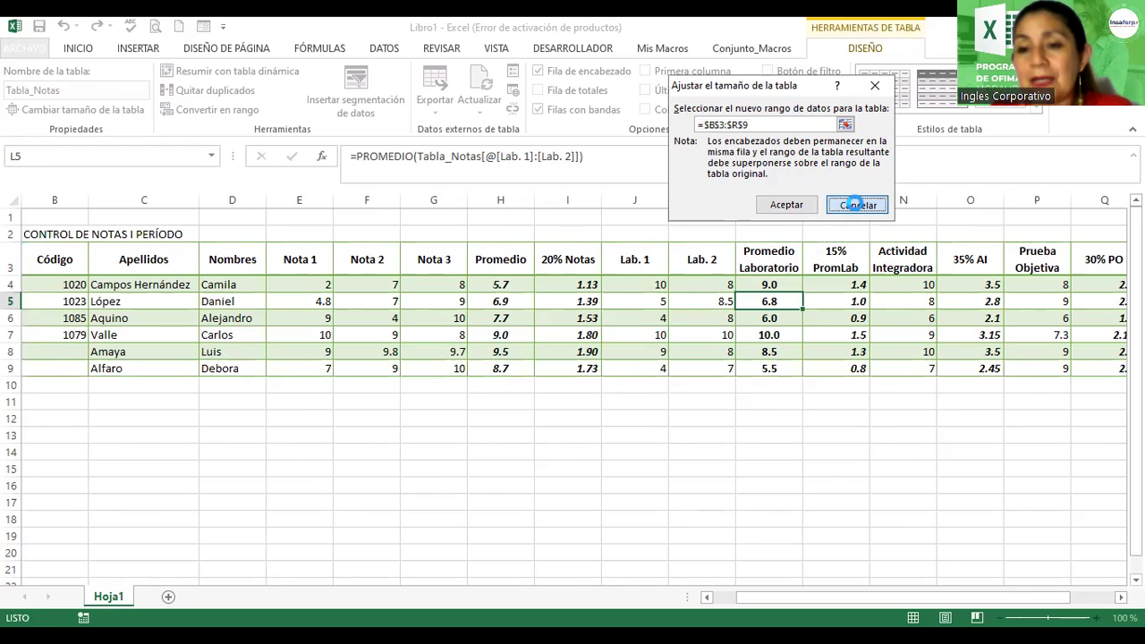
pyautogui.click(111, 373)
pyautogui.click(54, 380)
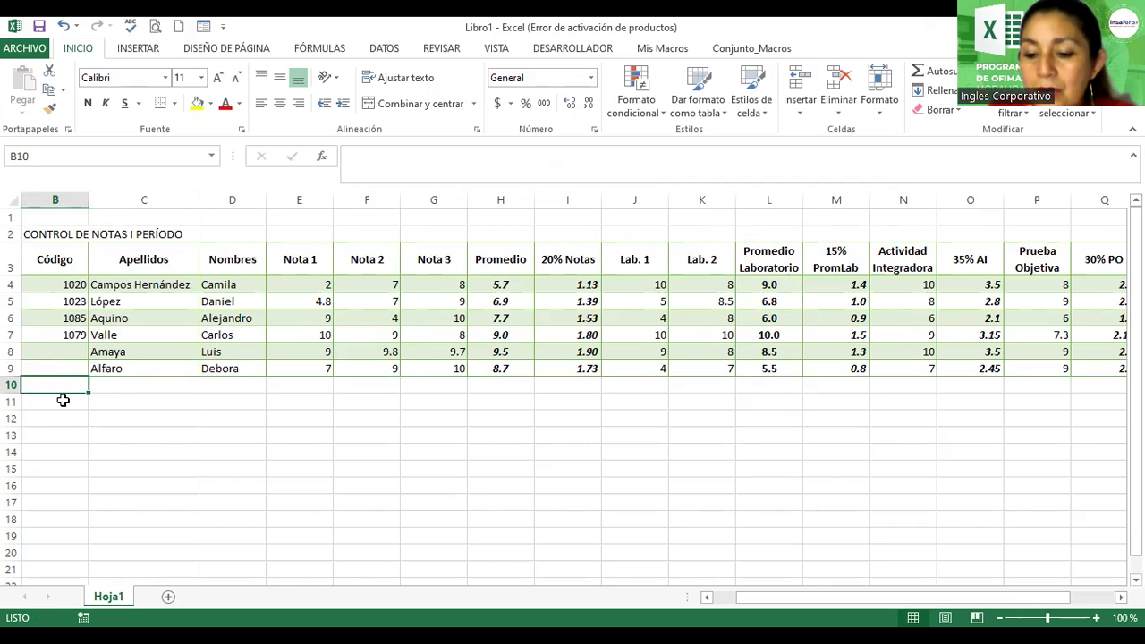
# - Enter Código 1011 in B10 so the table expands to a seventh row
pyautogui.write('1011')
pyautogui.press('Return')
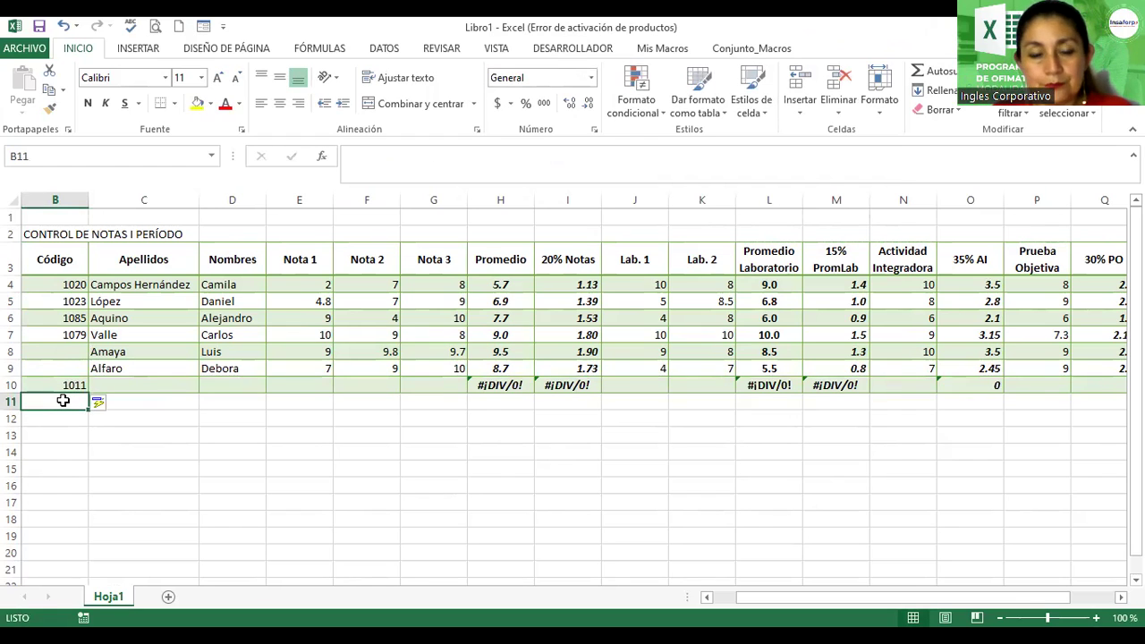
# - Test the code 20001 in B11 and cancel it when validation rejects it
pyautogui.write('2')
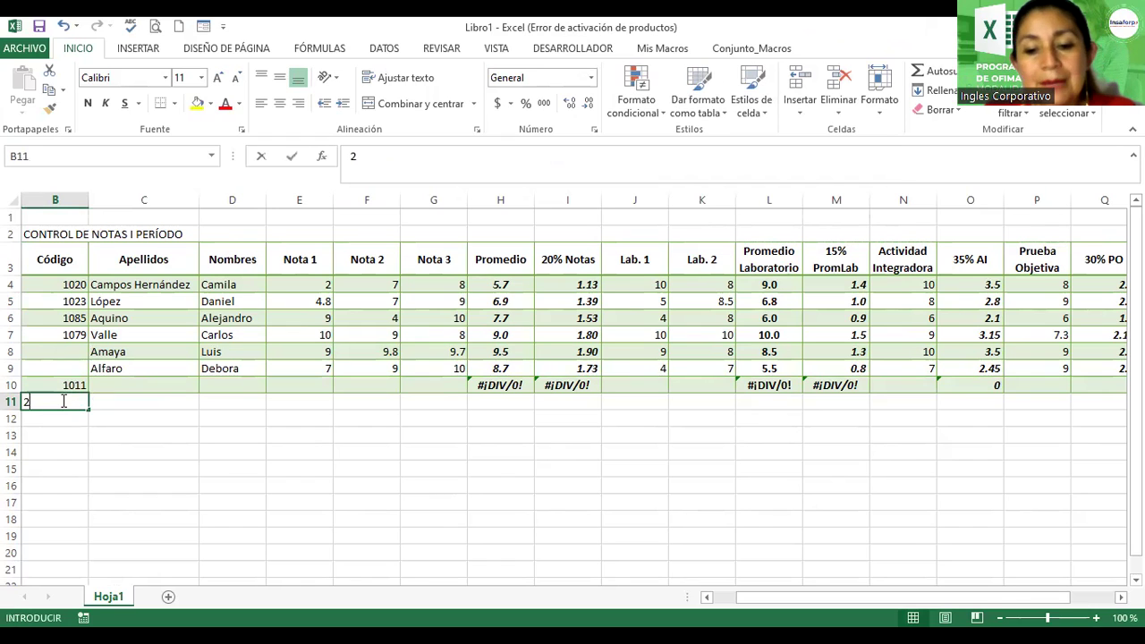
pyautogui.write('022')
pyautogui.press('BackSpace')
pyautogui.press('BackSpace')
pyautogui.write('001')
pyautogui.press('Return')
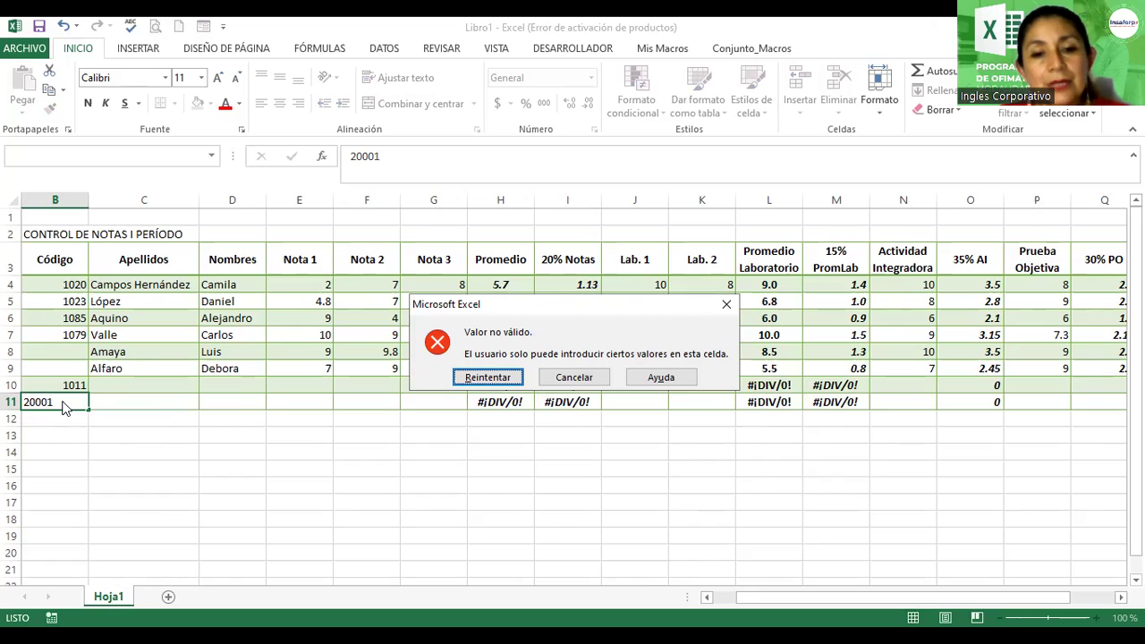
pyautogui.press('Tab')
pyautogui.press('Return')
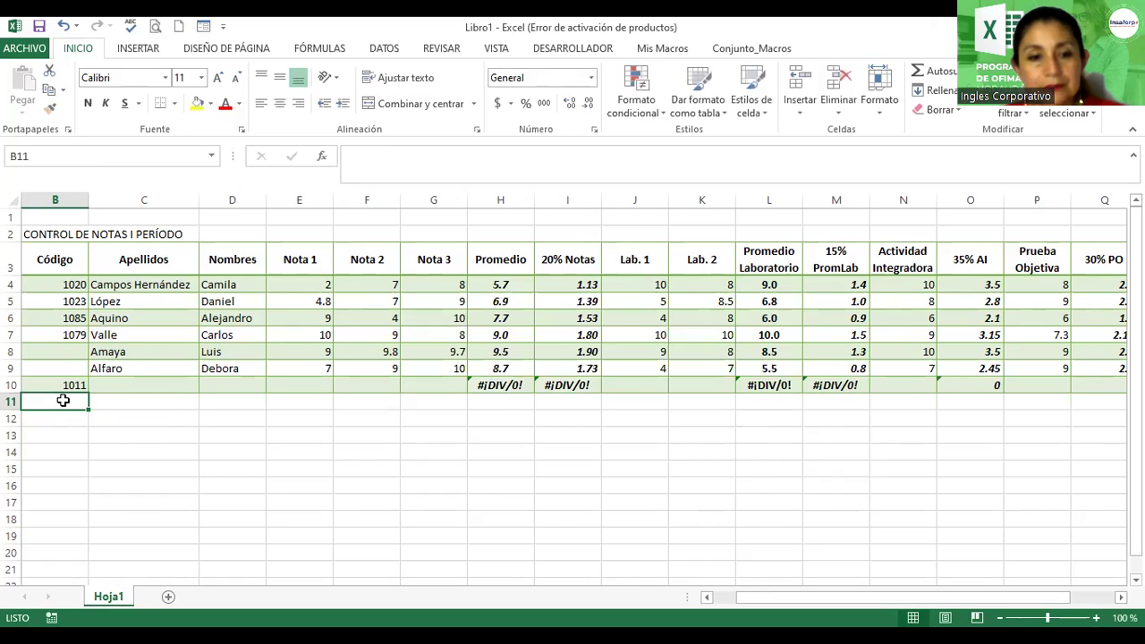
# - Test the code 2000 in B11 and cancel the 'Valor no válido' entry
pyautogui.write('20')
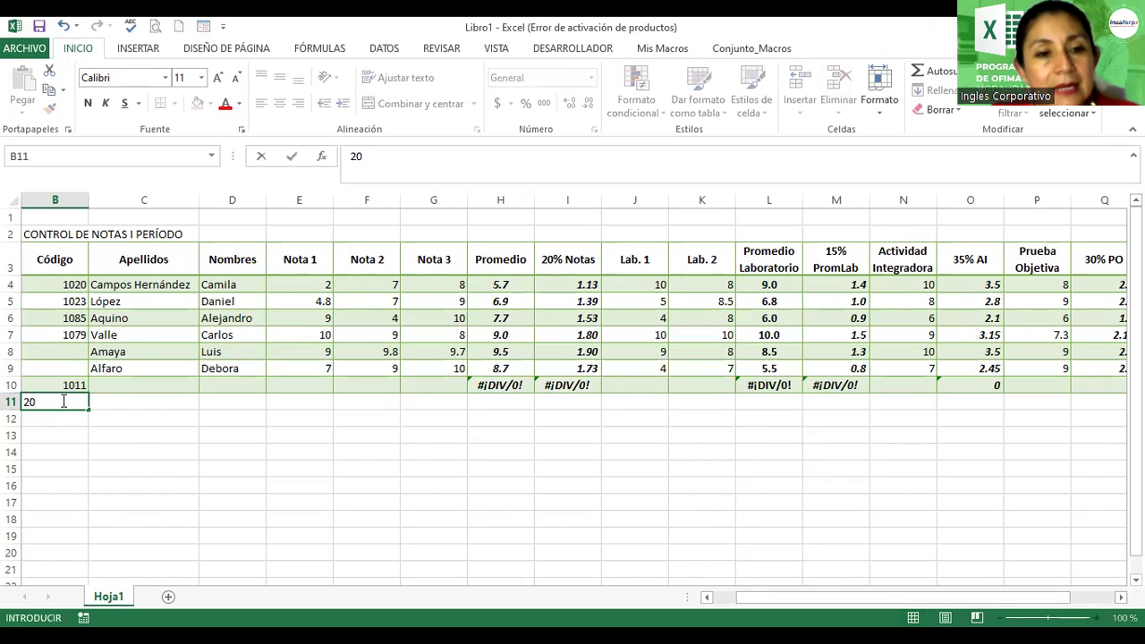
pyautogui.write('00')
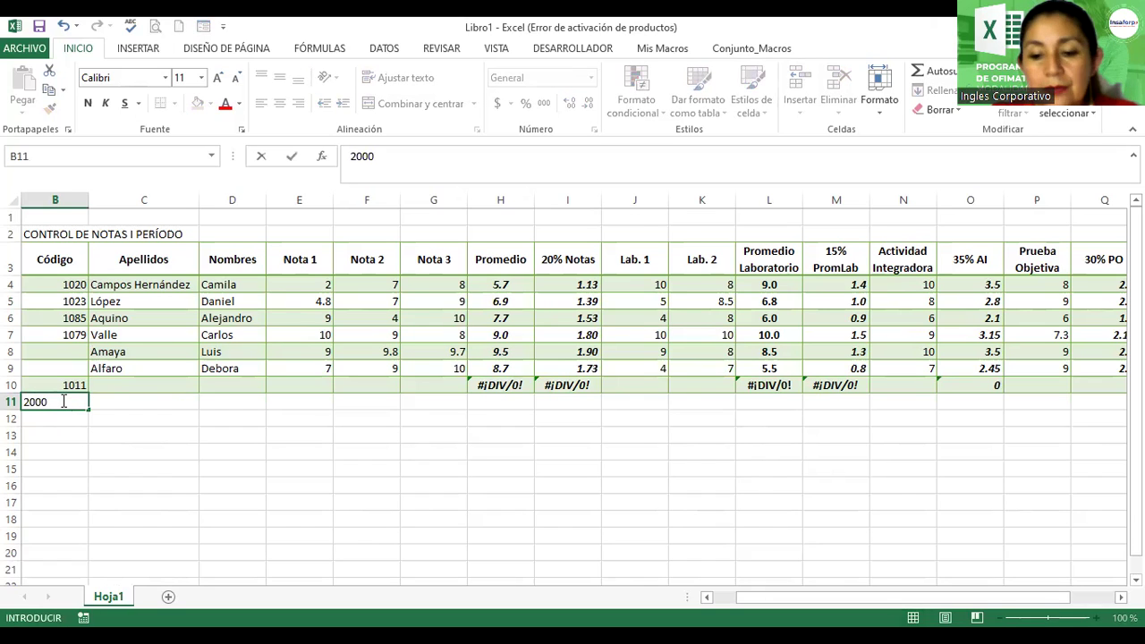
pyautogui.press('Return')
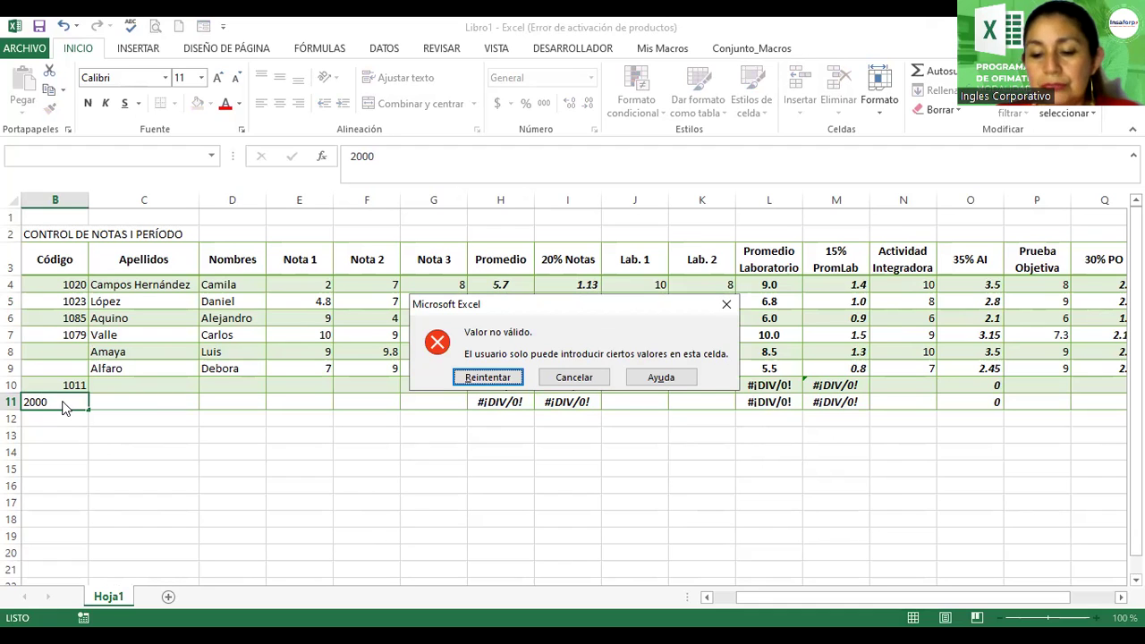
pyautogui.press('Tab')
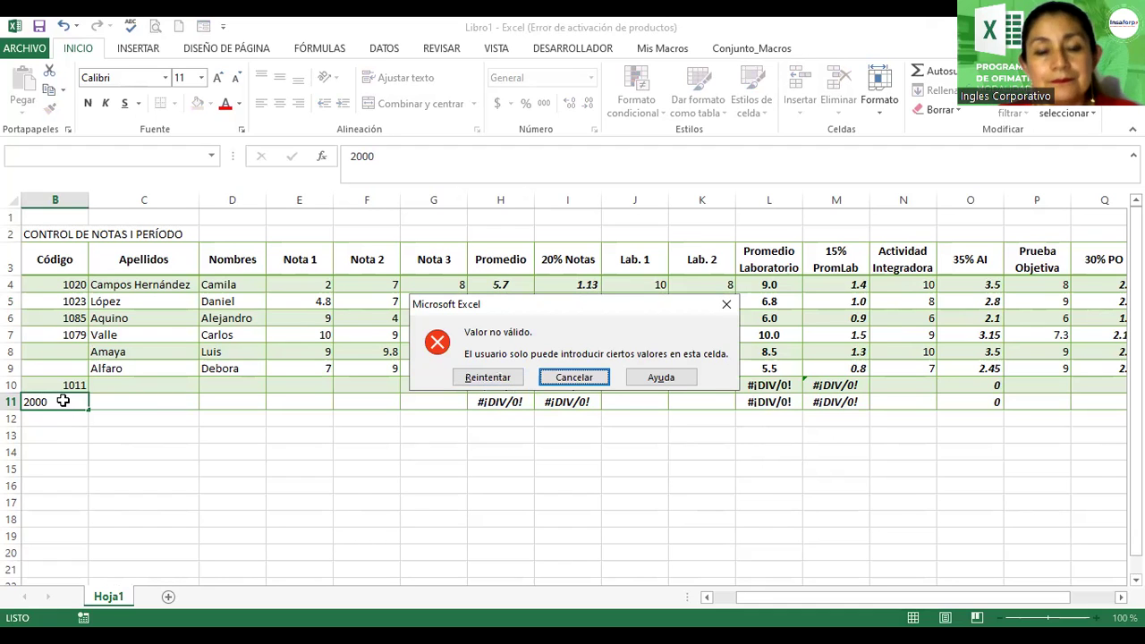
pyautogui.press('Return')
pyautogui.scroll(-1, 62, 401)
pyautogui.scroll(1, 156, 412)
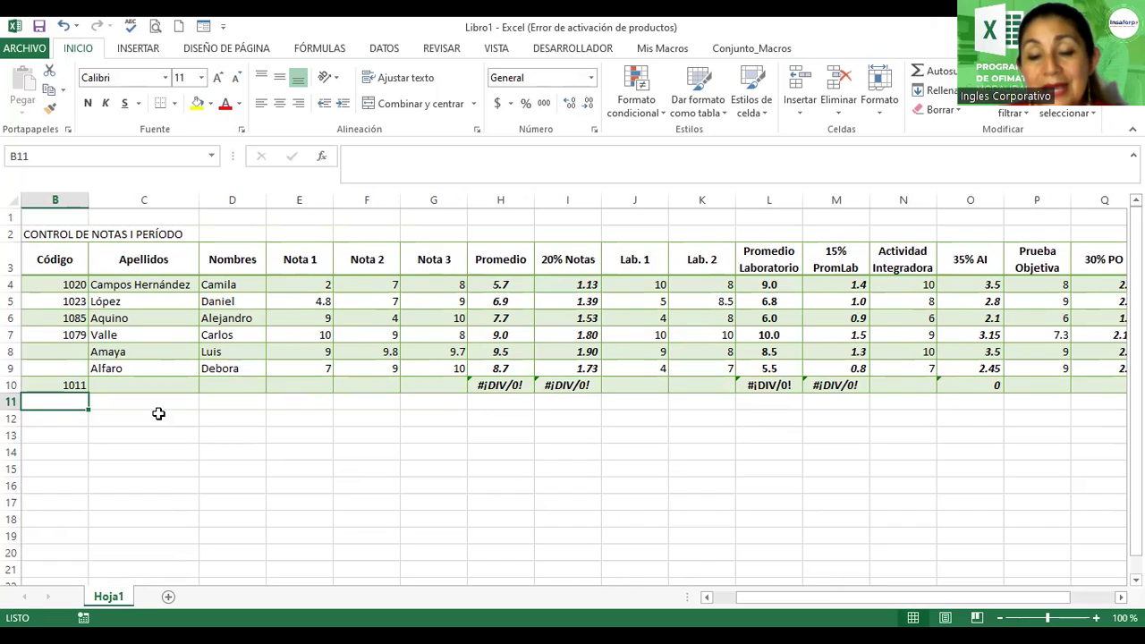
# - Inspect row 10's Promedio, 20% Notas and lab formulas and its empty grade cells
pyautogui.click(509, 384)
pyautogui.click(559, 384)
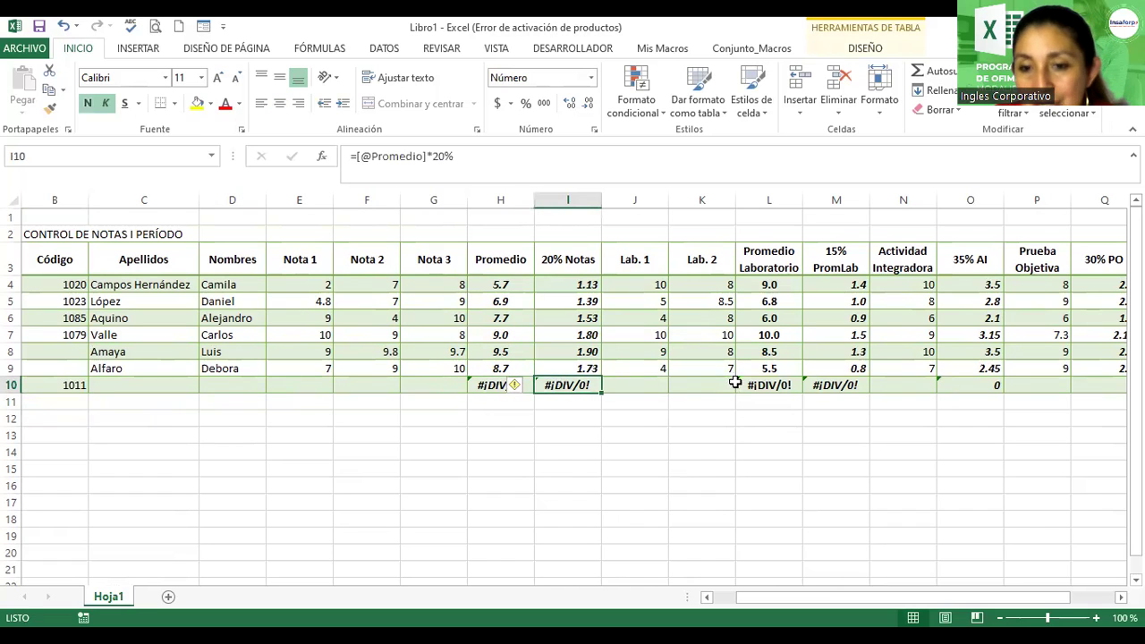
pyautogui.click(764, 385)
pyautogui.click(371, 387)
pyautogui.click(301, 385)
pyautogui.click(366, 384)
pyautogui.click(421, 385)
pyautogui.click(289, 385)
pyautogui.click(393, 385)
pyautogui.click(439, 385)
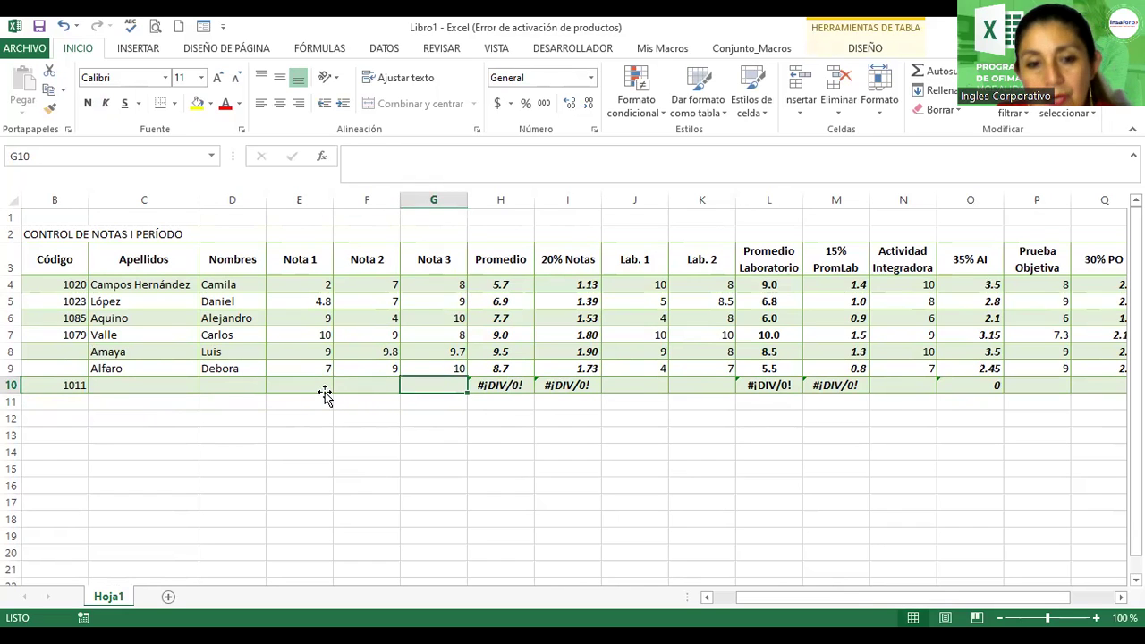
pyautogui.hotkey('ctrl', 'a')
pyautogui.click(363, 369)
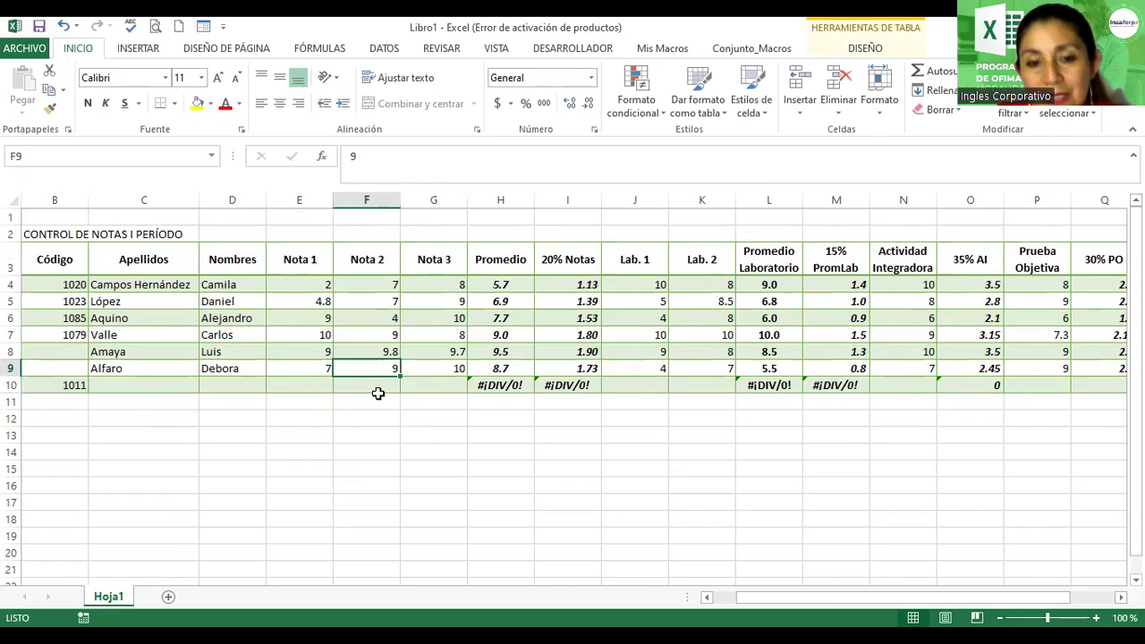
pyautogui.click(630, 386)
pyautogui.click(674, 386)
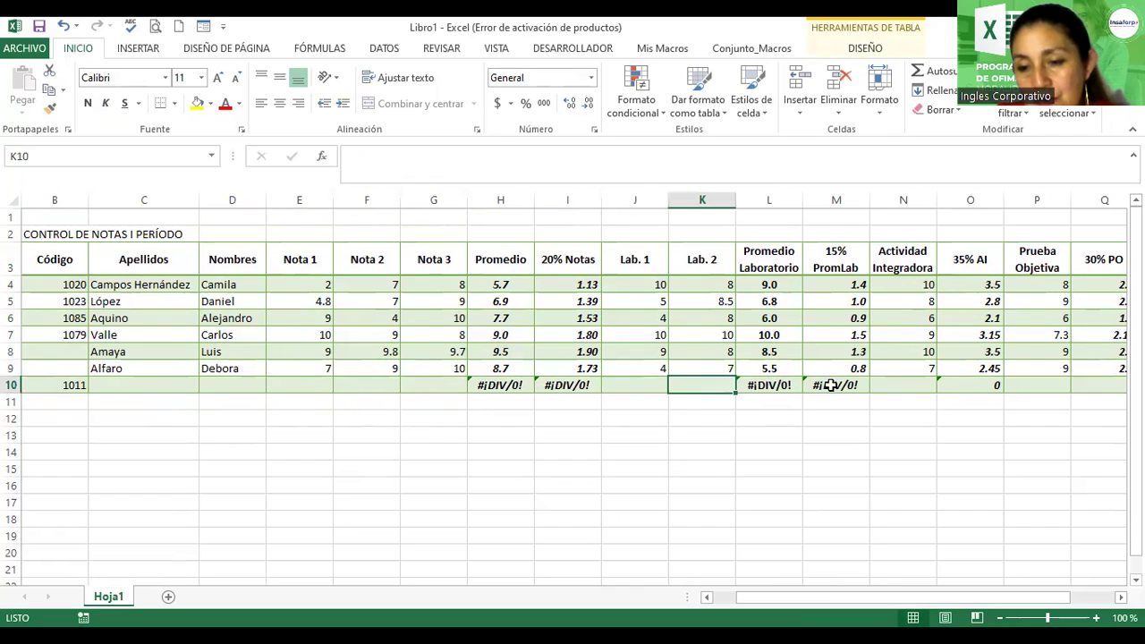
pyautogui.click(930, 385)
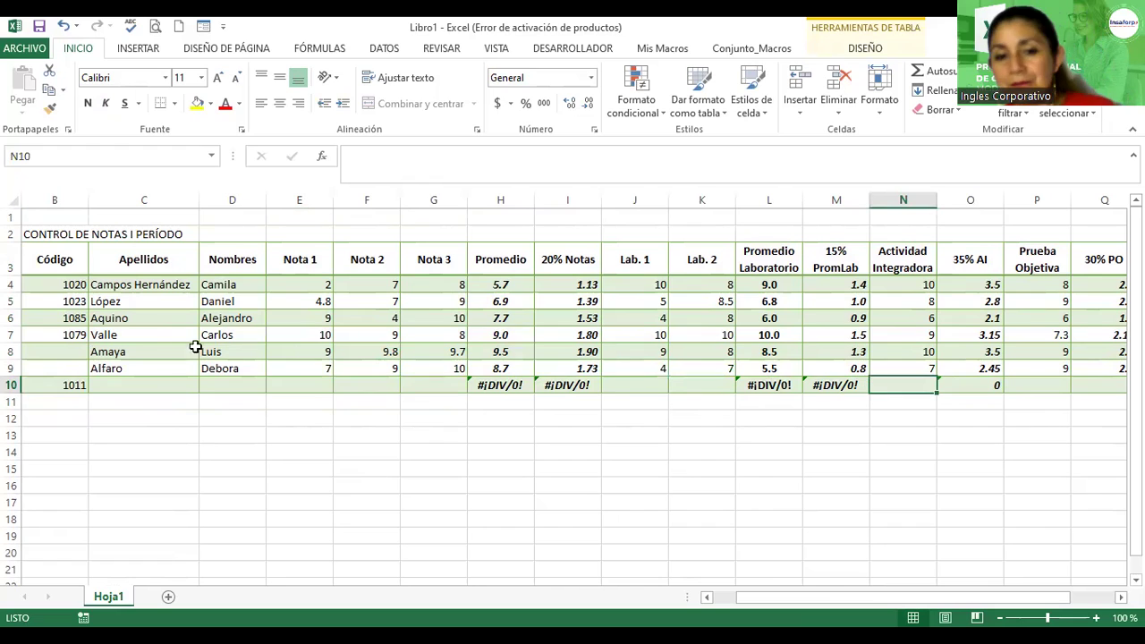
pyautogui.click(309, 385)
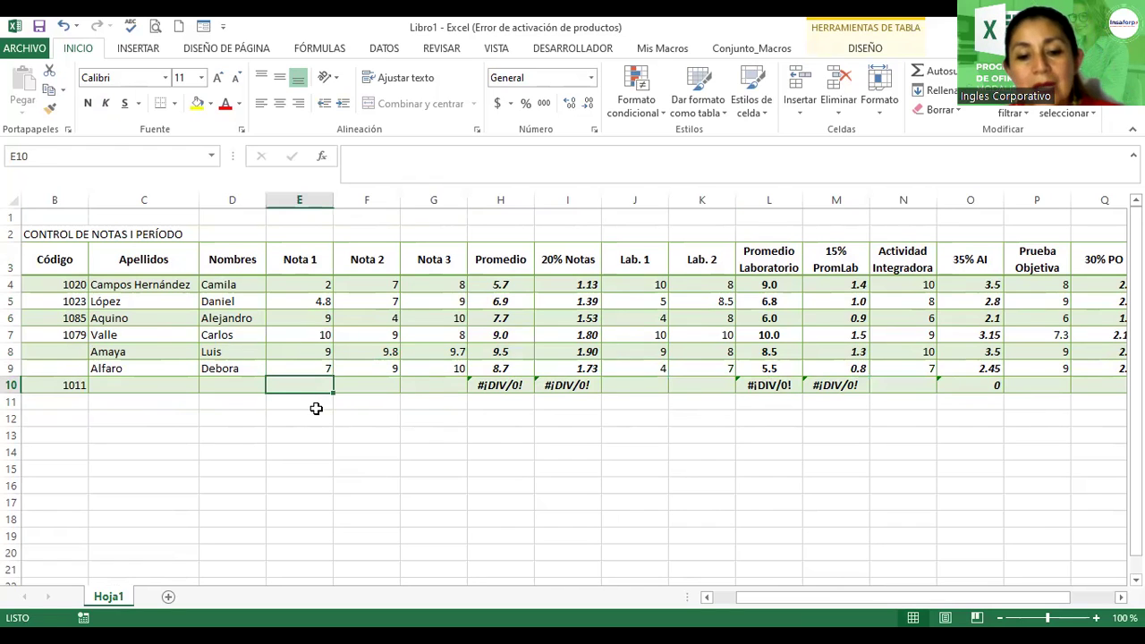
# - Enter Nota 1–3 of row 10 as 8, 9 and 9, correcting Nota 3 from 19
pyautogui.write('8')
pyautogui.click(365, 388)
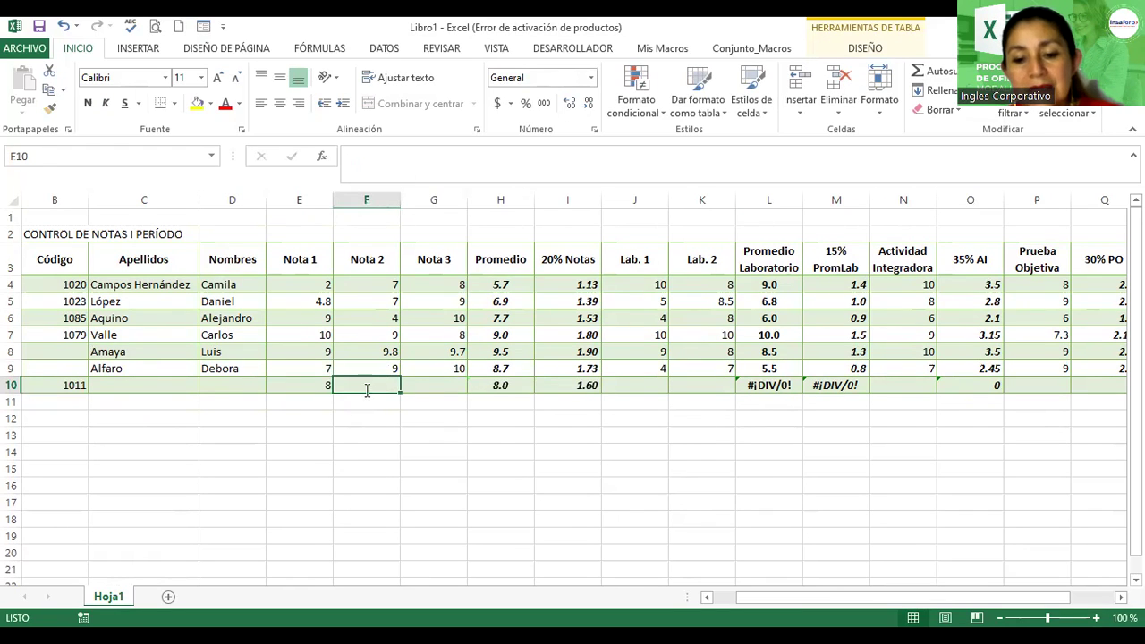
pyautogui.write('9')
pyautogui.click(427, 383)
pyautogui.write('19')
pyautogui.click(439, 414)
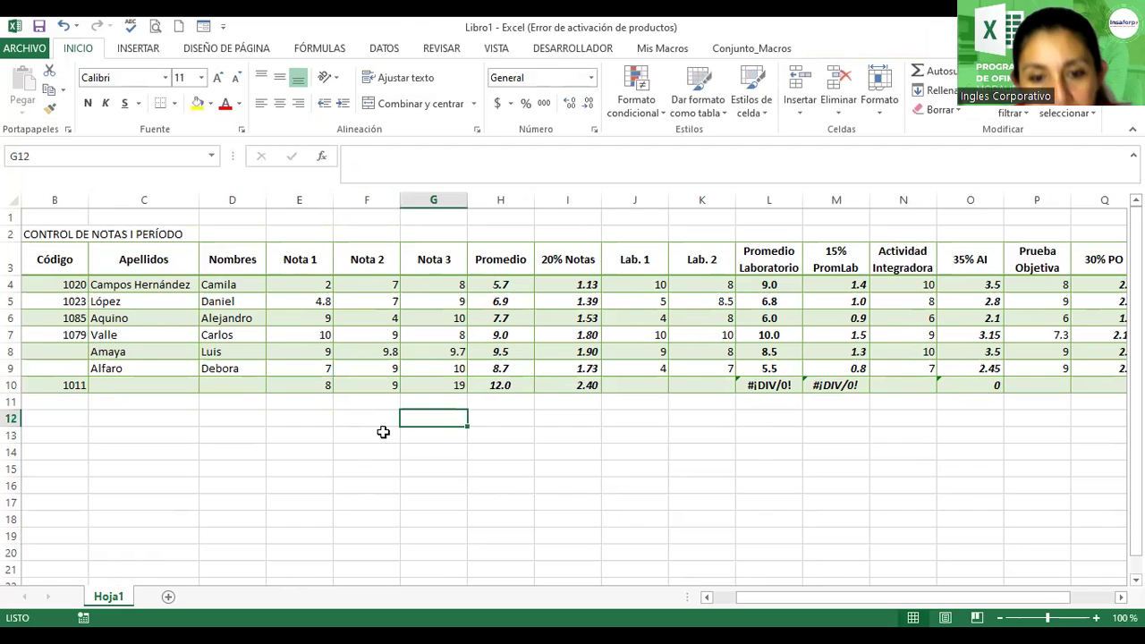
pyautogui.click(447, 385)
pyautogui.write('9')
pyautogui.press('Return')
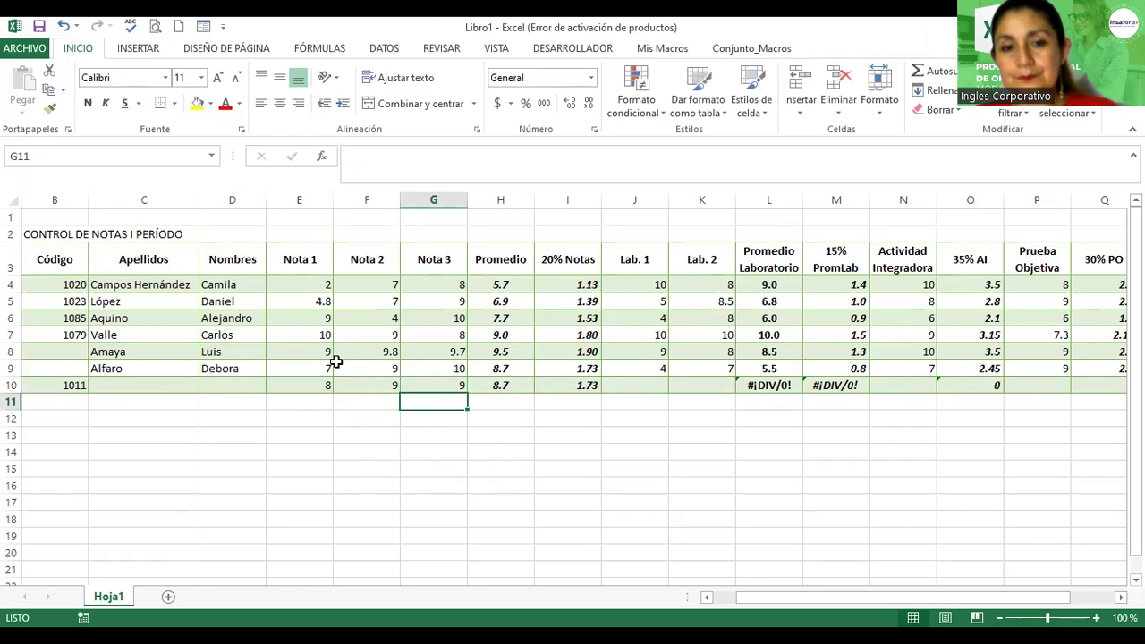
# - Merge and centre the CONTROL DE NOTAS I PERÍODO title across row 2 of the table
pyautogui.click(373, 392)
pyautogui.click(617, 333)
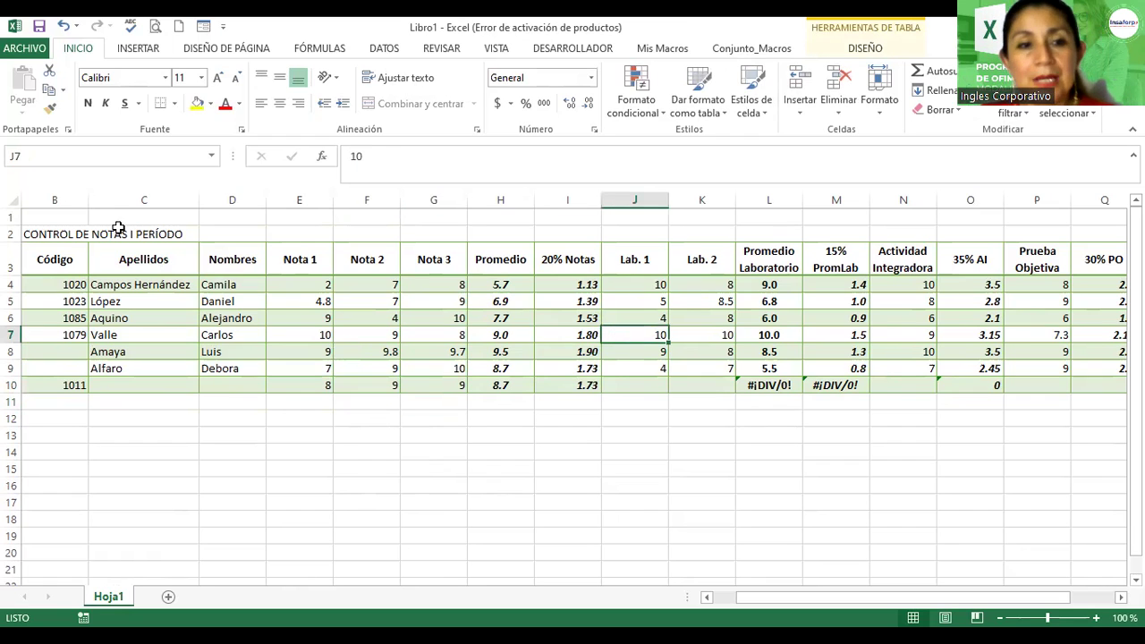
pyautogui.moveTo(50, 232); pyautogui.dragTo(362, 241)
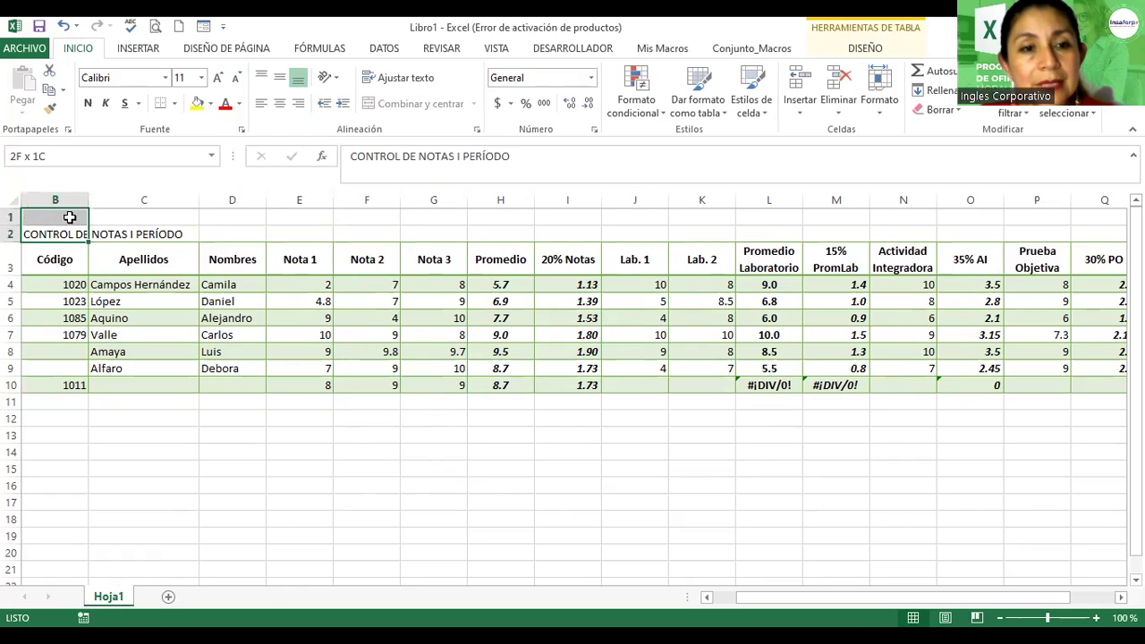
pyautogui.moveTo(361, 241); pyautogui.dragTo(1123, 238)
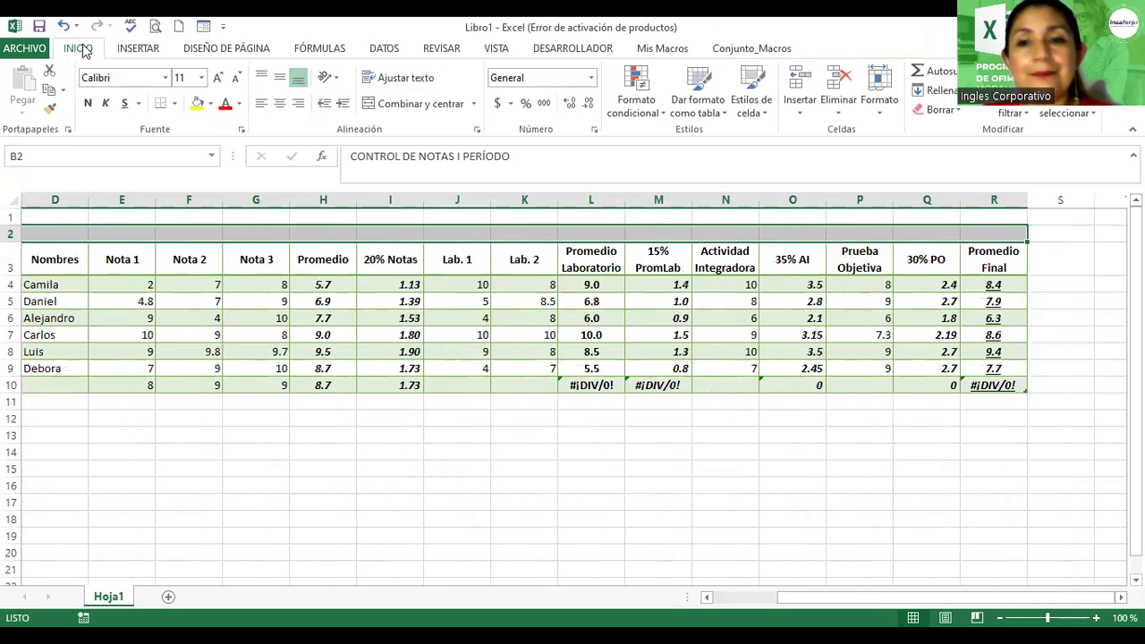
pyautogui.click(430, 107)
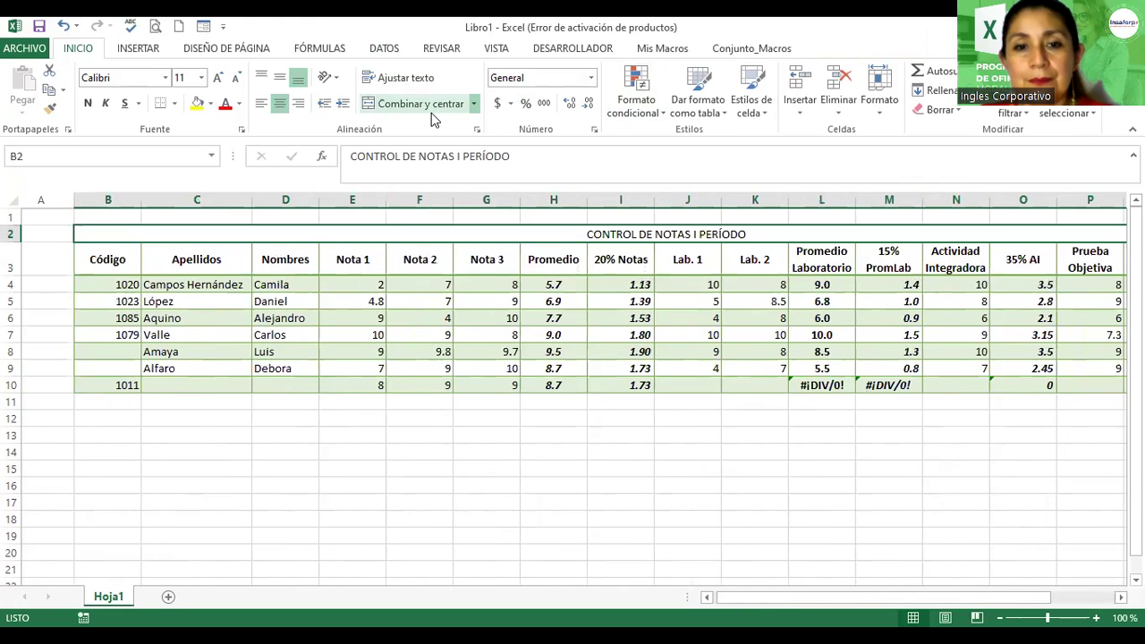
# - Enlarge the title's font step by step to size 26
pyautogui.click(220, 79)
pyautogui.click(219, 79)
pyautogui.click(219, 79)
pyautogui.click(219, 79)
pyautogui.click(219, 79)
pyautogui.click(219, 78)
pyautogui.click(219, 79)
pyautogui.click(219, 79)
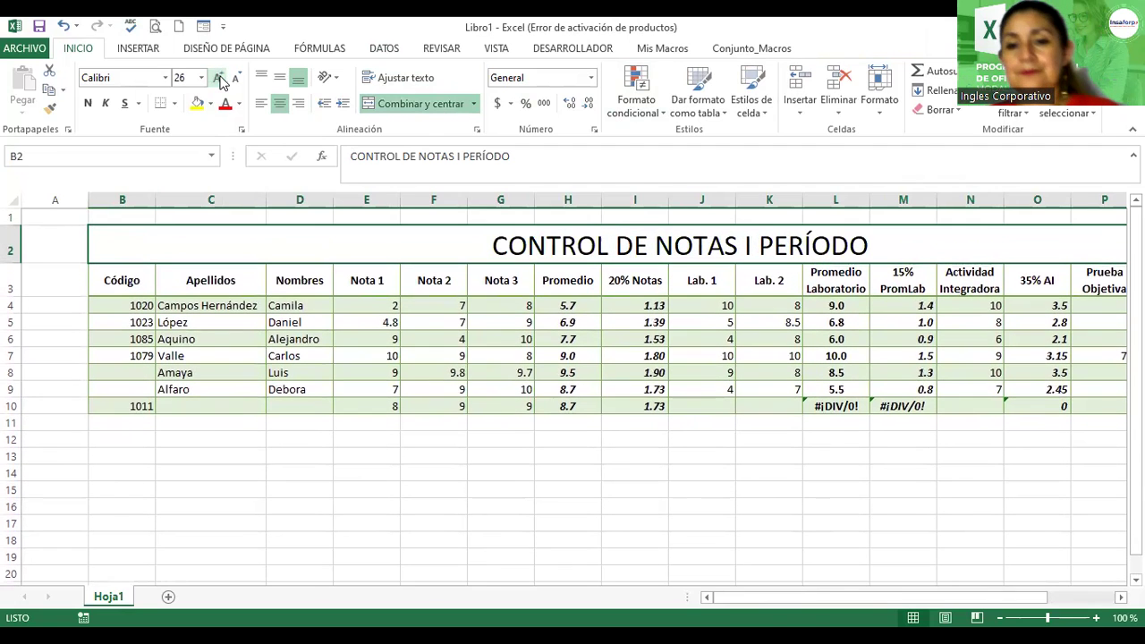
pyautogui.keyDown('ctrl'); pyautogui.scroll(-1, 900, 374); pyautogui.keyUp('ctrl')
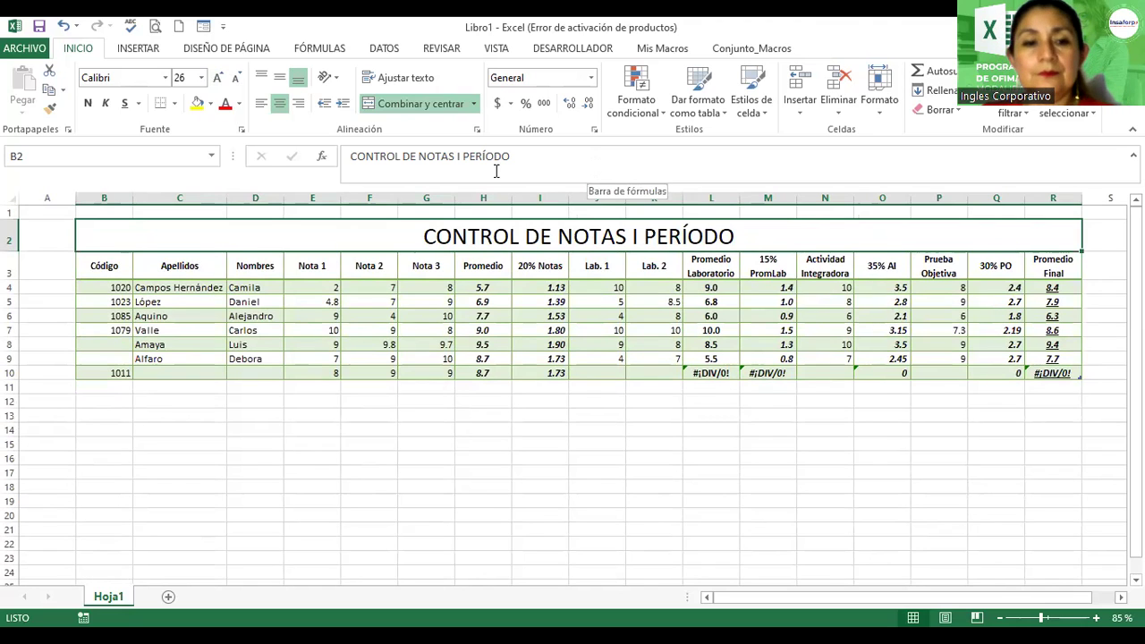
# - Set the title font to Adobe Fan Heiti Std B
pyautogui.click(166, 78)
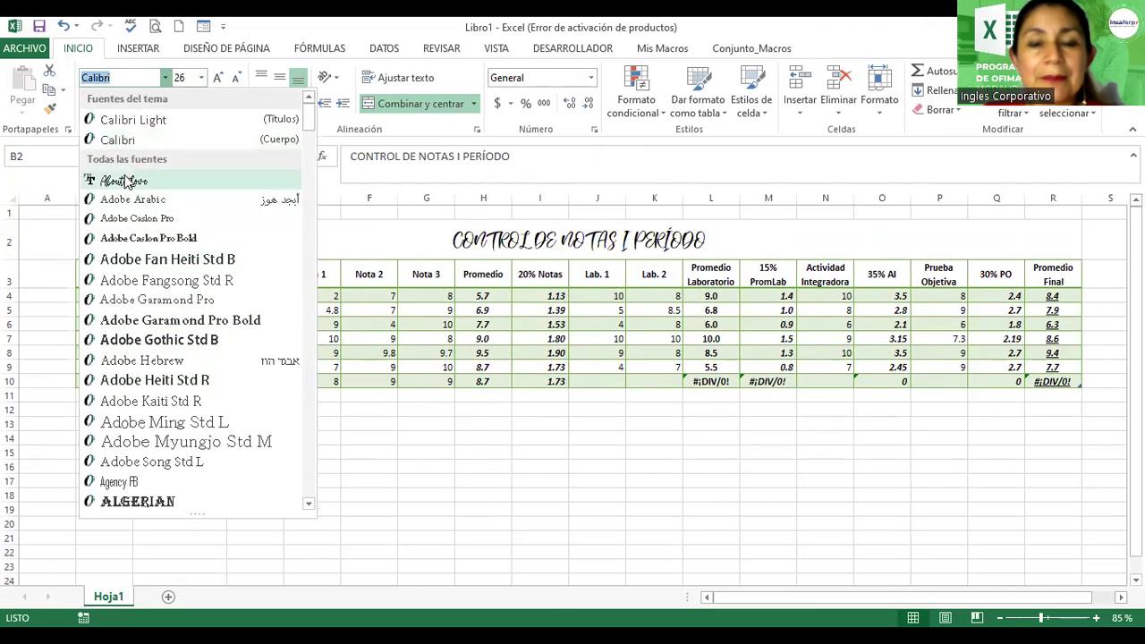
pyautogui.click(167, 259)
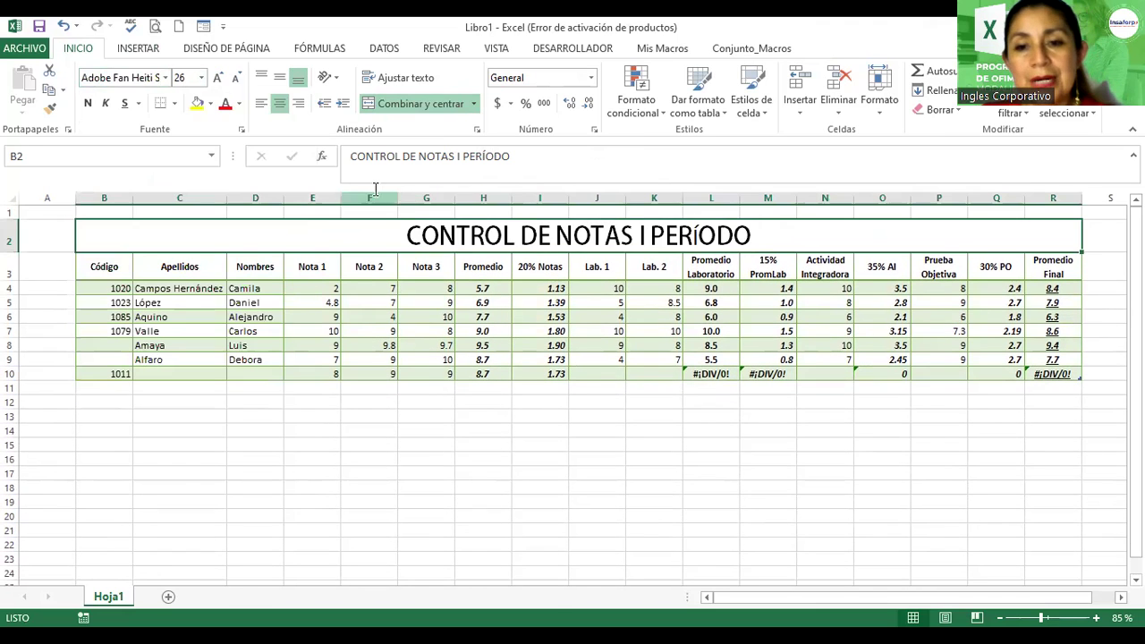
pyautogui.click(212, 104)
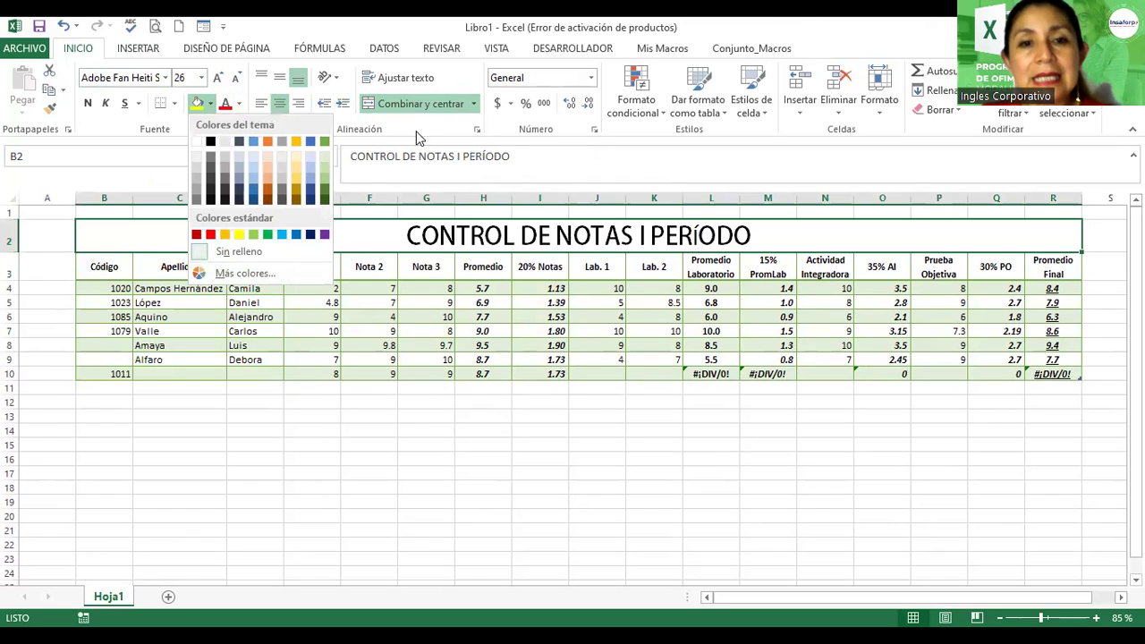
pyautogui.click(478, 137)
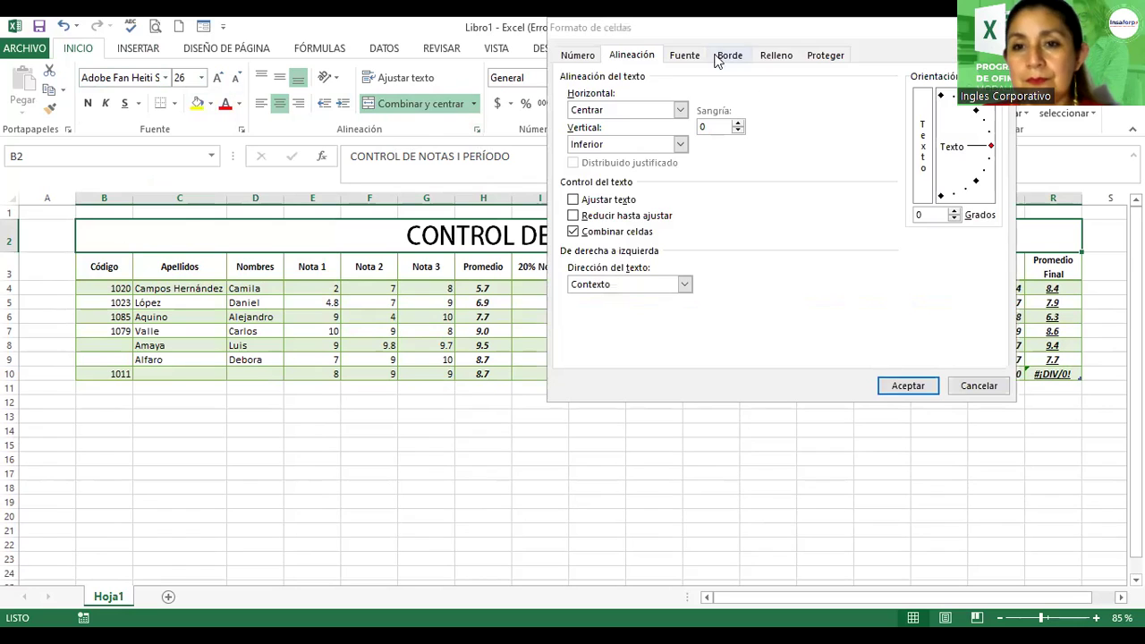
# - Give the title a diagonal-up gradient fill from white to light green
pyautogui.click(777, 55)
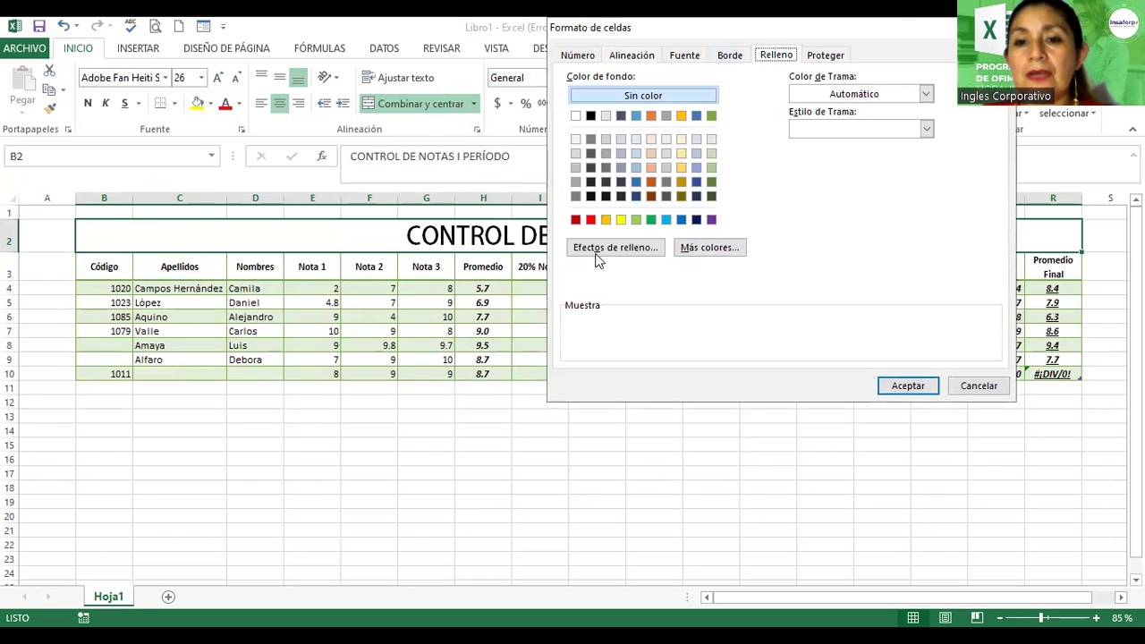
pyautogui.click(603, 250)
pyautogui.click(680, 280)
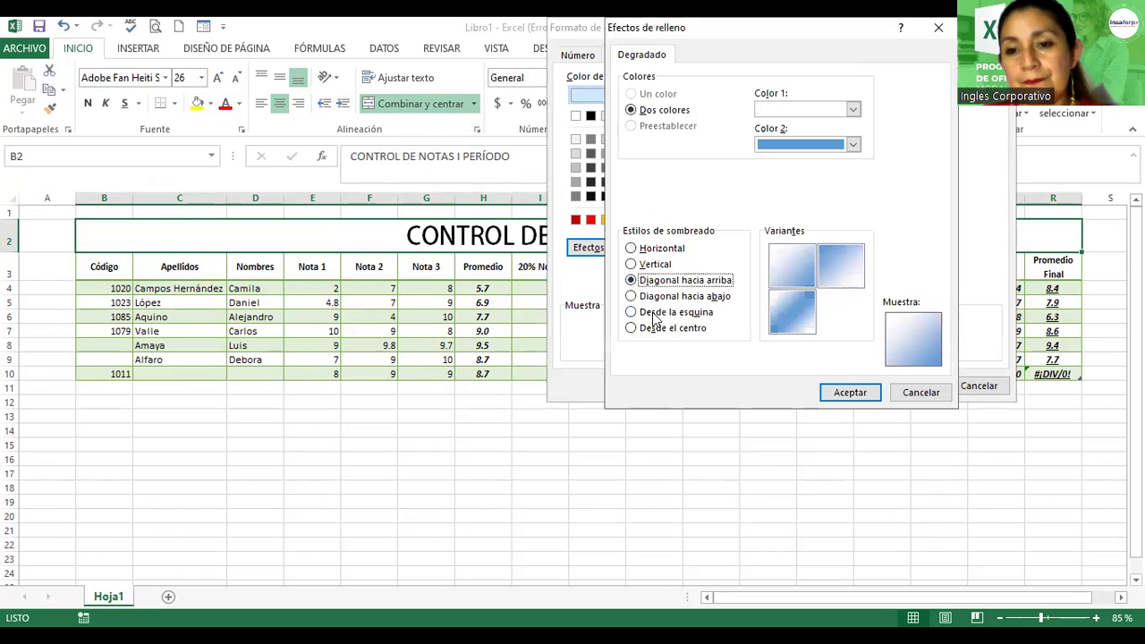
pyautogui.click(784, 146)
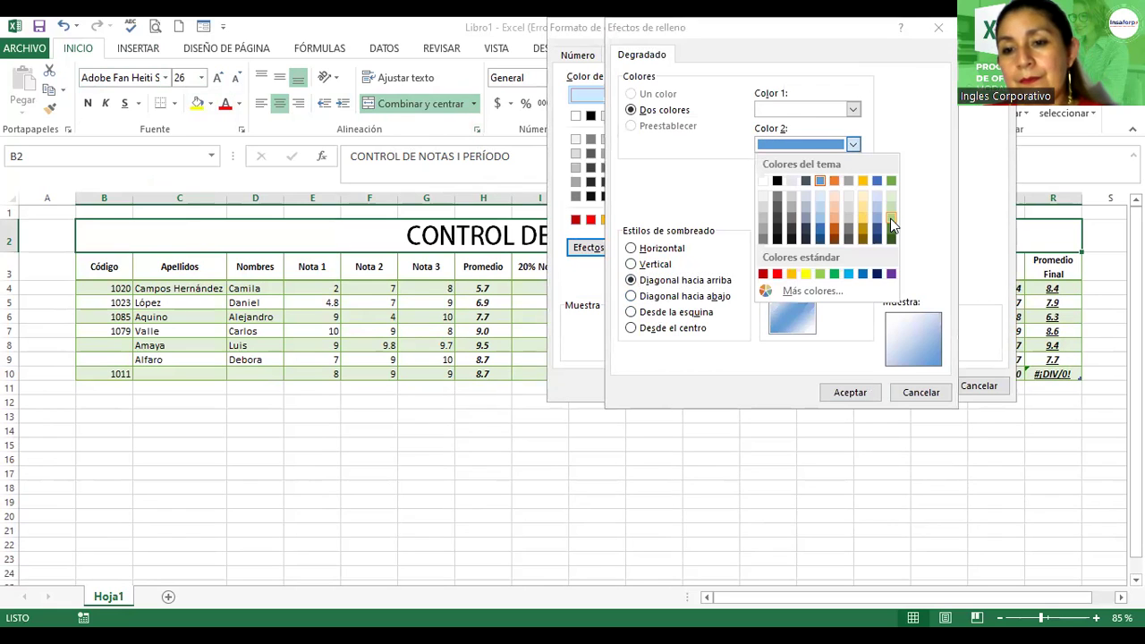
pyautogui.click(891, 218)
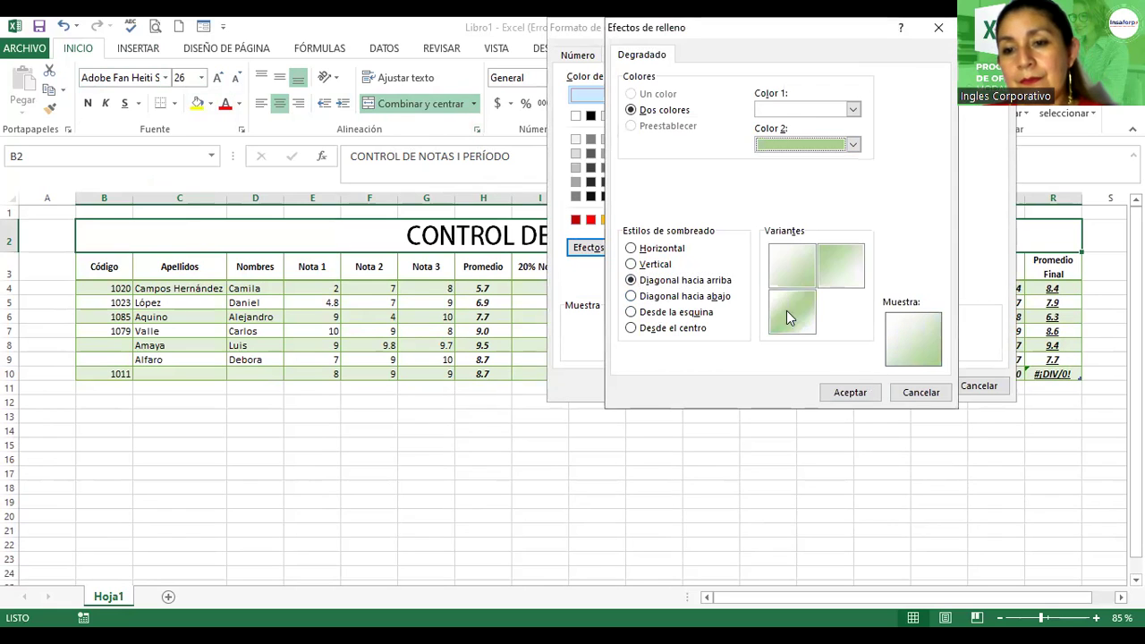
pyautogui.click(855, 395)
pyautogui.click(907, 388)
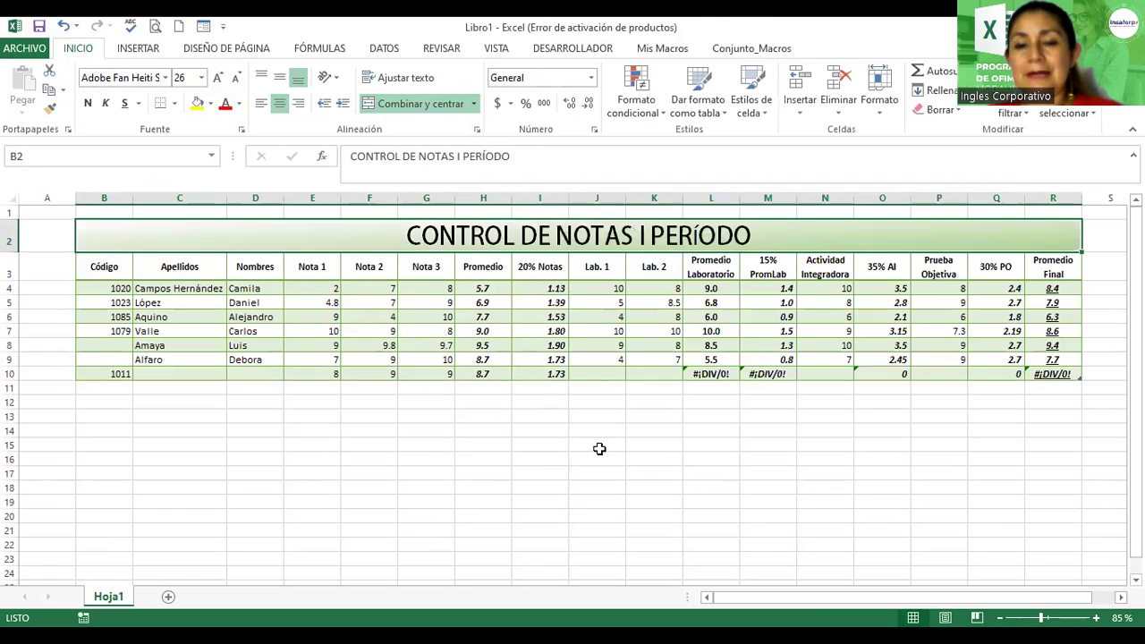
pyautogui.click(599, 448)
# - Select the grade table and browse table styles, keeping the green style
pyautogui.click(255, 302)
pyautogui.moveTo(121, 266)
pyautogui.mouseDown()
pyautogui.moveTo(960, 280)
pyautogui.moveTo(1046, 376)
pyautogui.mouseUp()
pyautogui.click(887, 287)
pyautogui.click(654, 331)
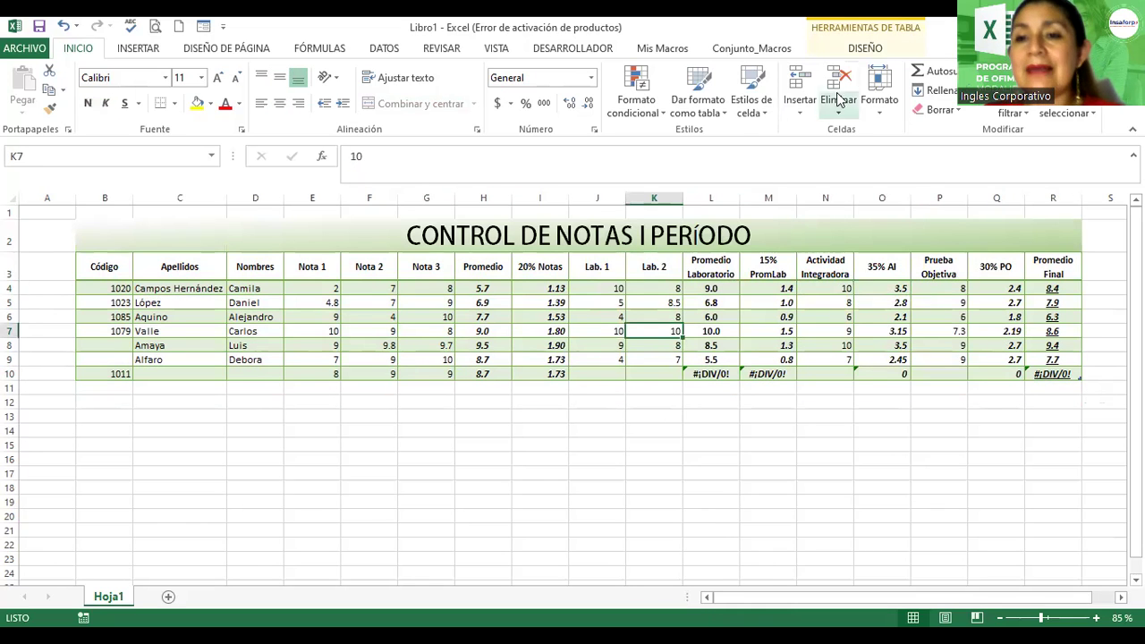
pyautogui.click(865, 49)
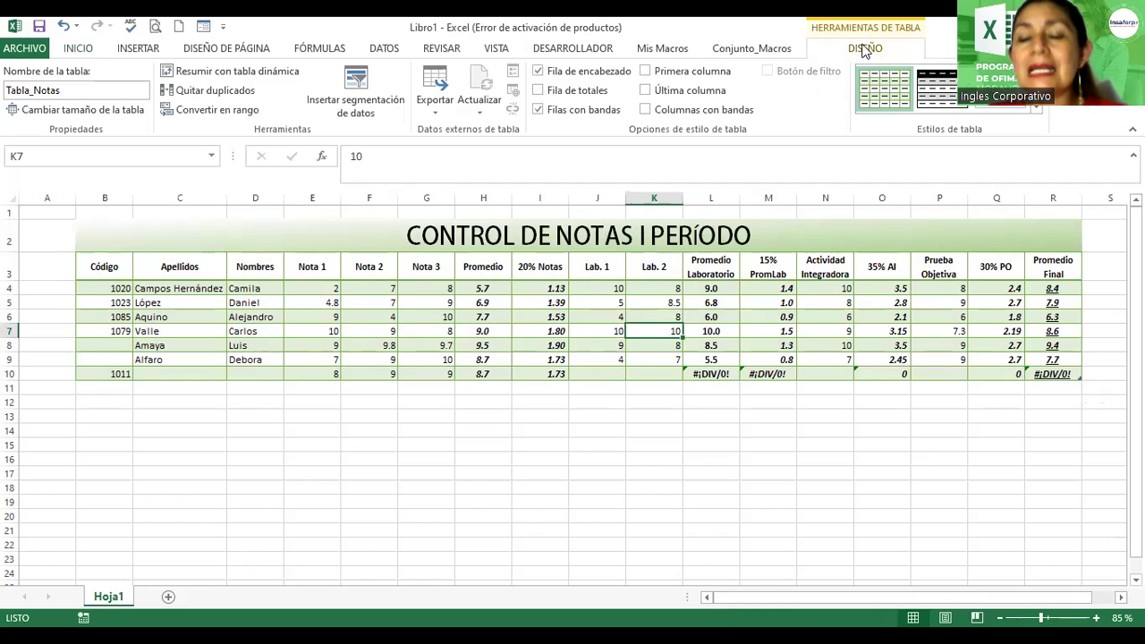
pyautogui.click(1036, 109)
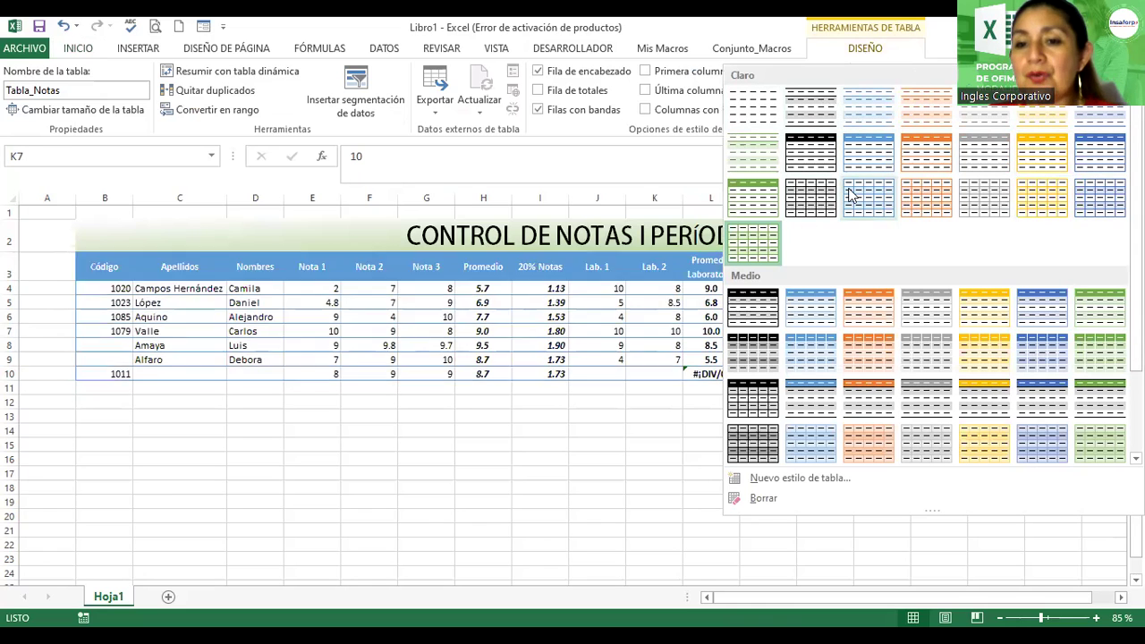
pyautogui.scroll(-2, 771, 298)
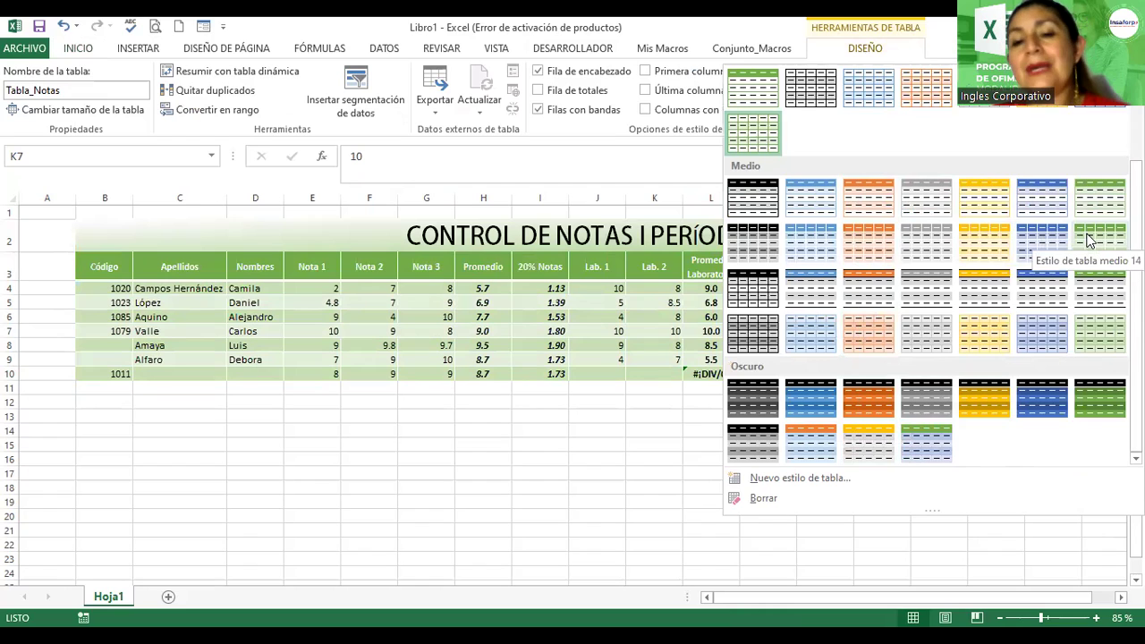
pyautogui.click(453, 406)
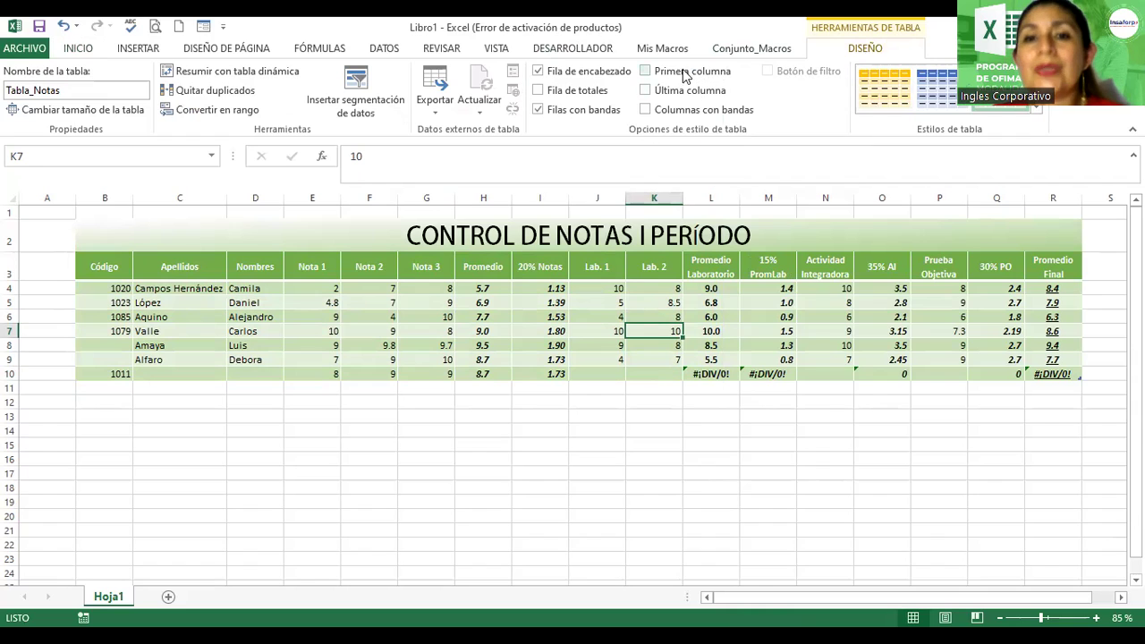
# - Keep the Header Row on and emphasize the Código first column
pyautogui.click(538, 72)
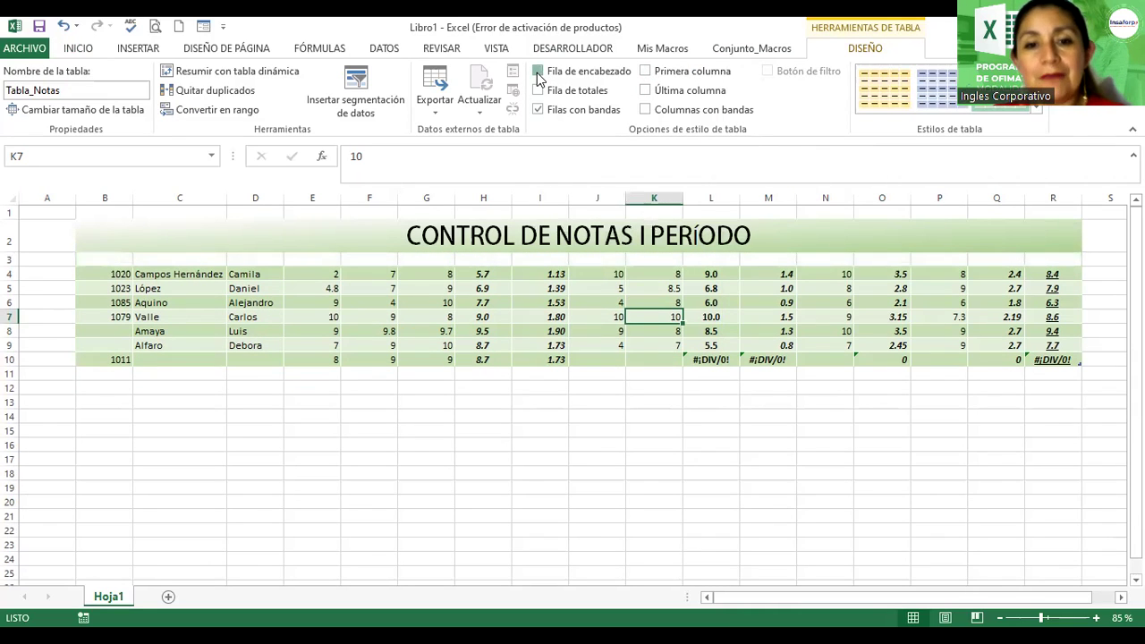
pyautogui.click(537, 71)
pyautogui.click(538, 71)
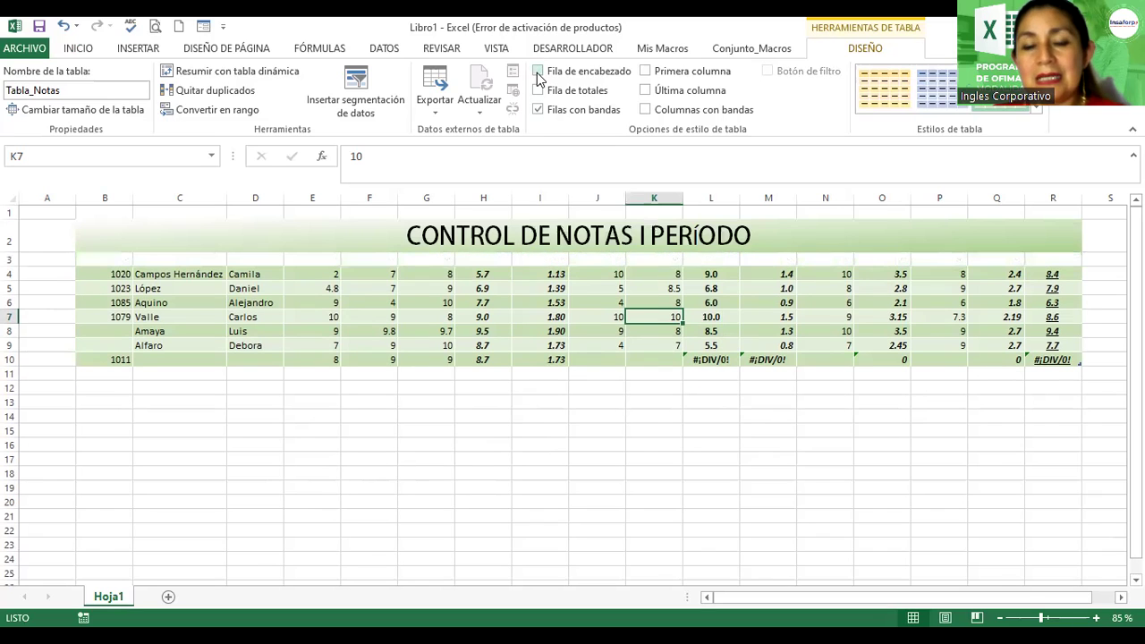
pyautogui.click(538, 71)
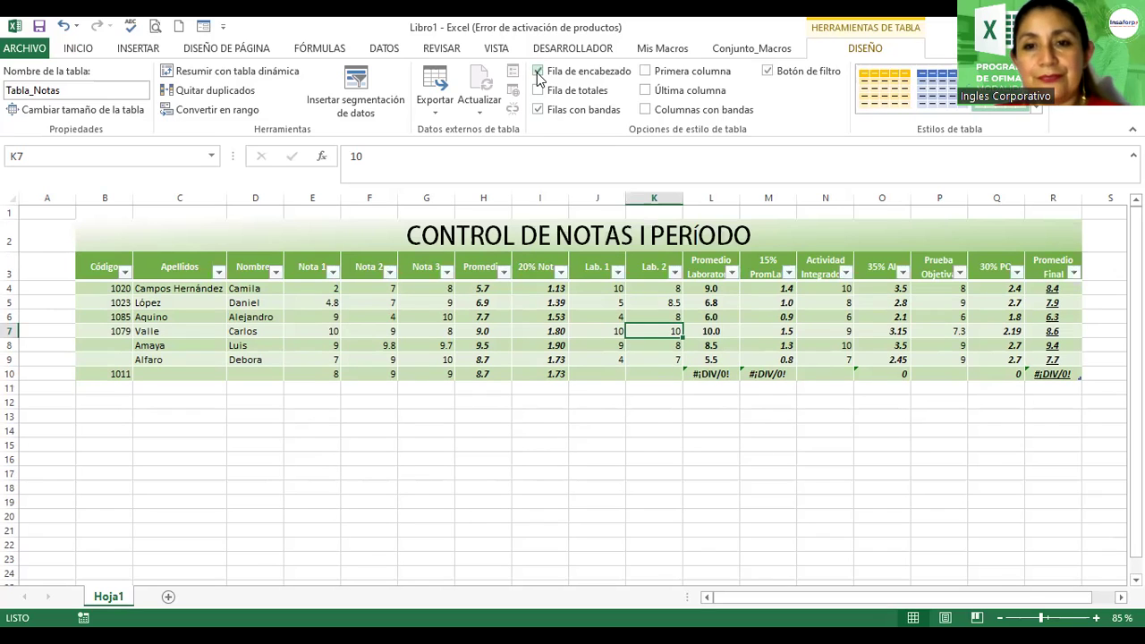
pyautogui.click(538, 72)
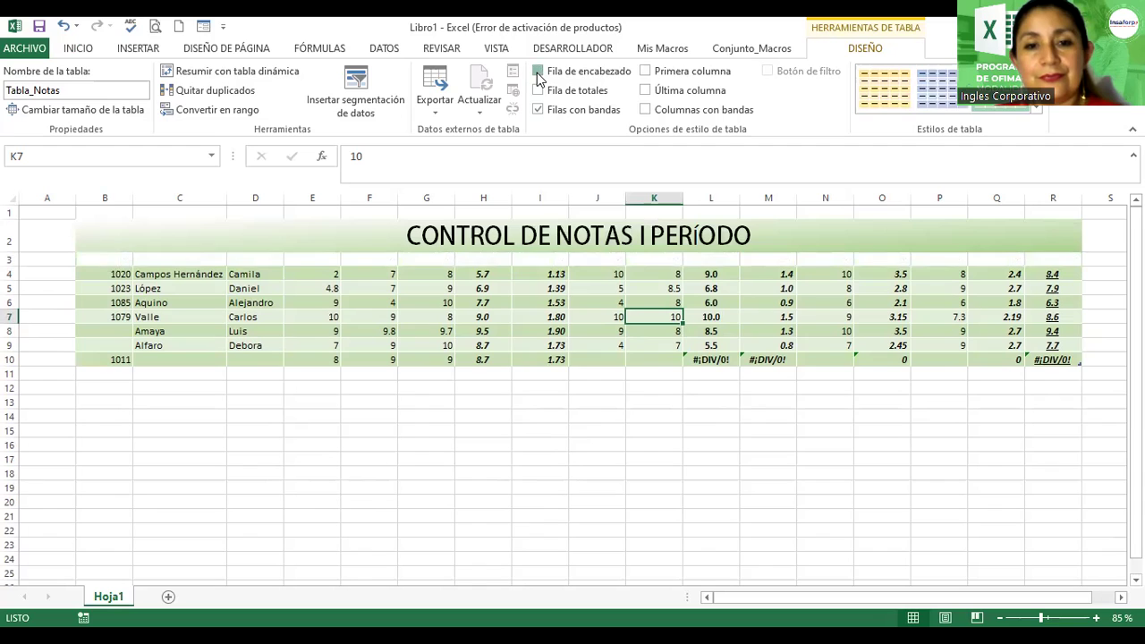
pyautogui.click(537, 72)
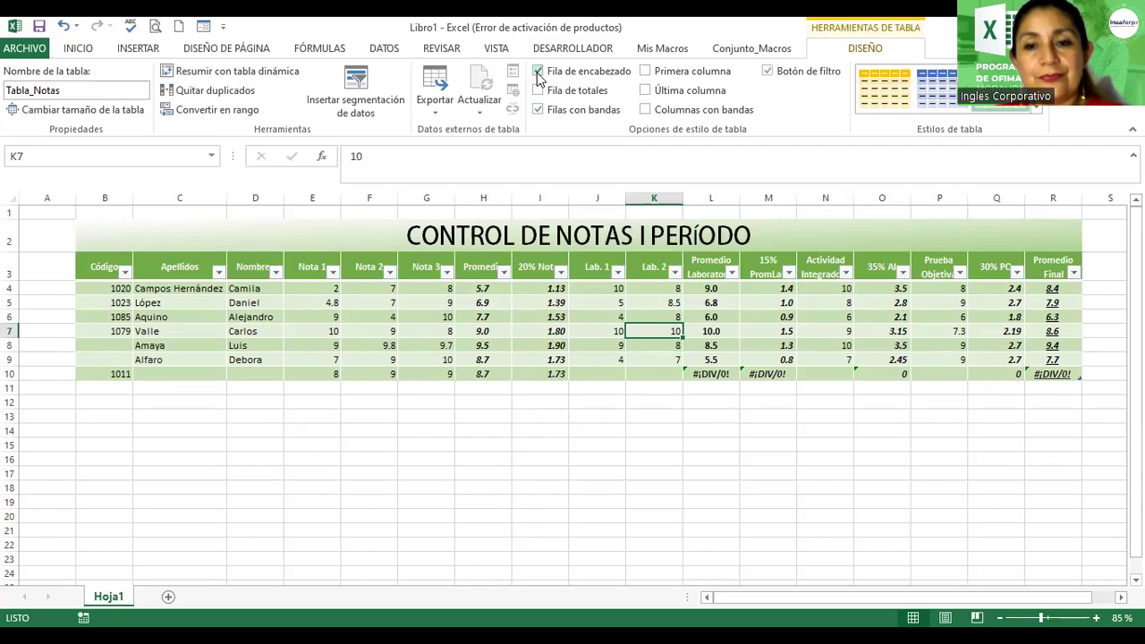
pyautogui.click(646, 71)
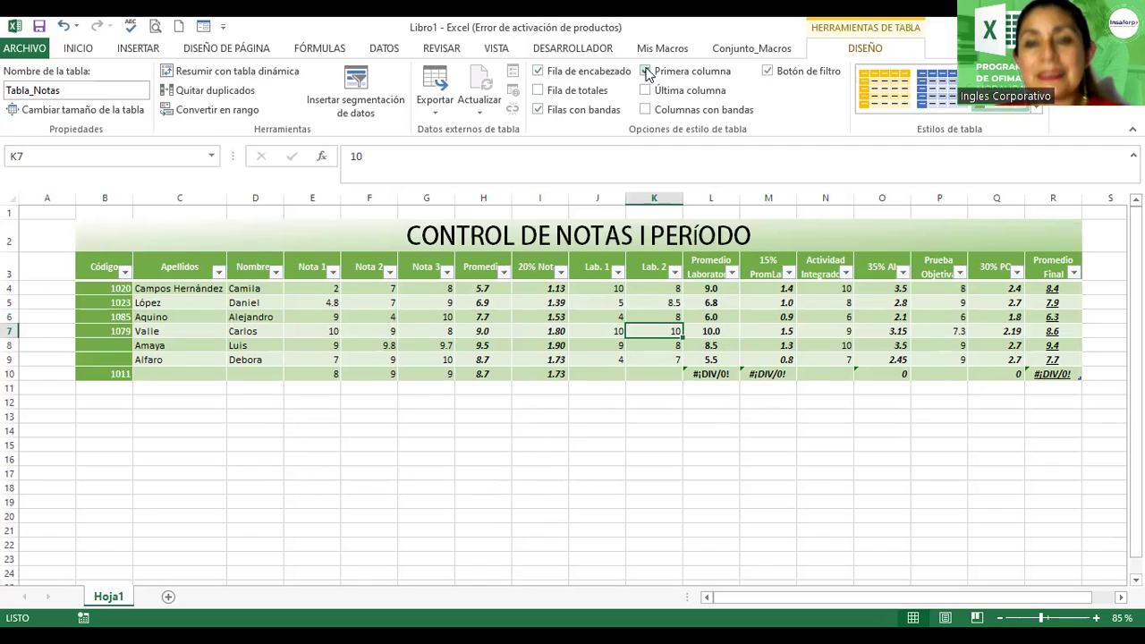
pyautogui.click(646, 71)
pyautogui.click(646, 72)
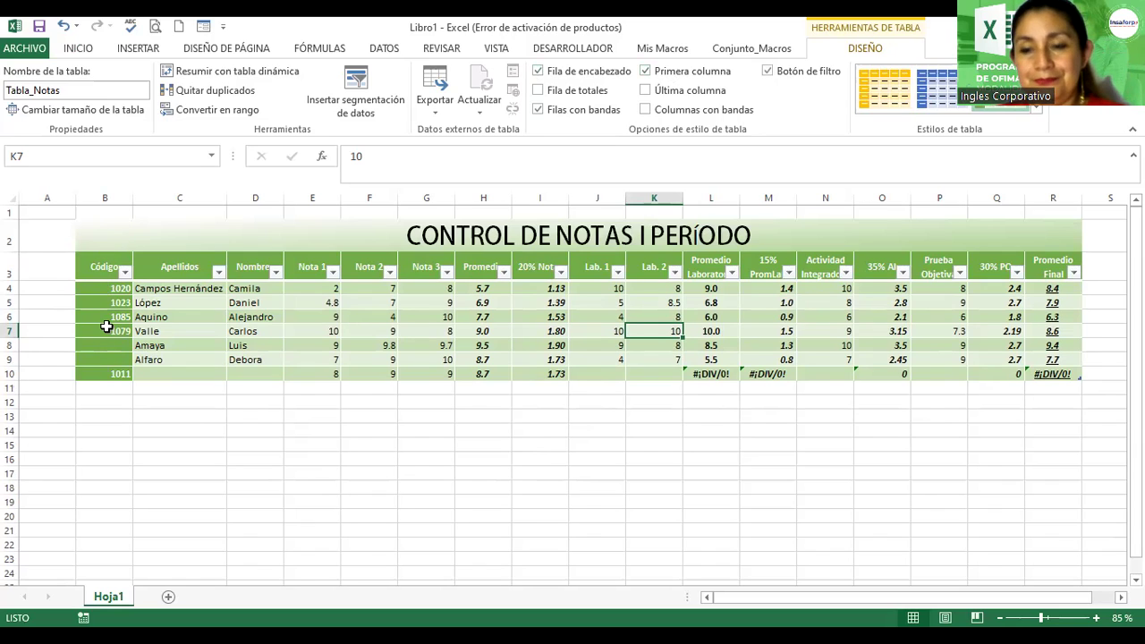
# - Keep Banded Rows on and add a Total row beneath the table
pyautogui.click(539, 110)
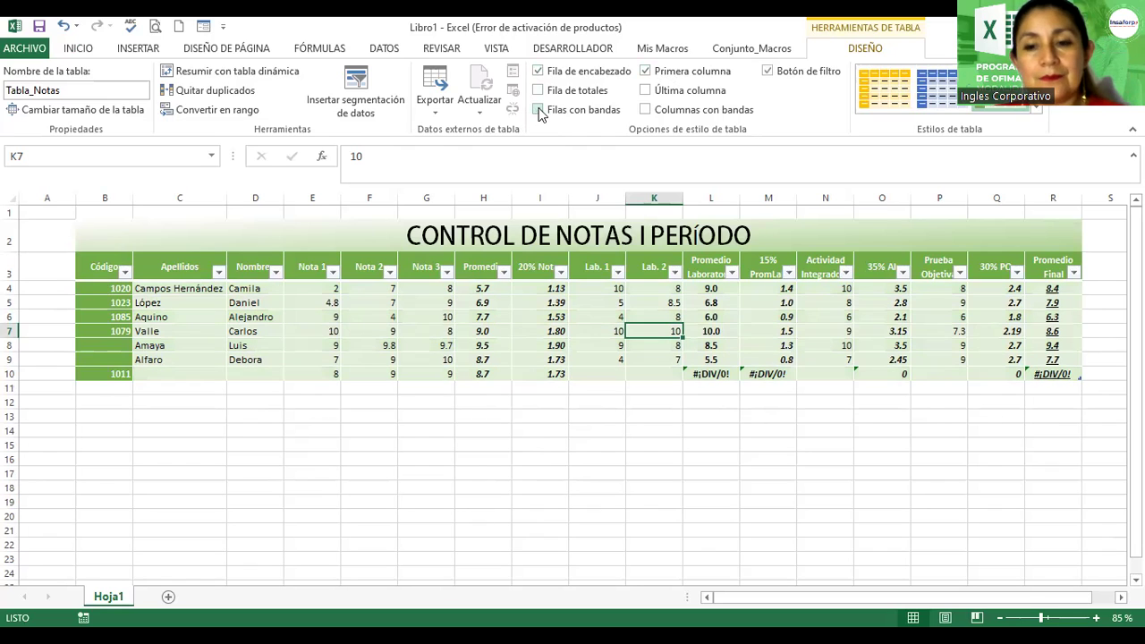
pyautogui.click(538, 110)
pyautogui.click(539, 110)
pyautogui.click(538, 110)
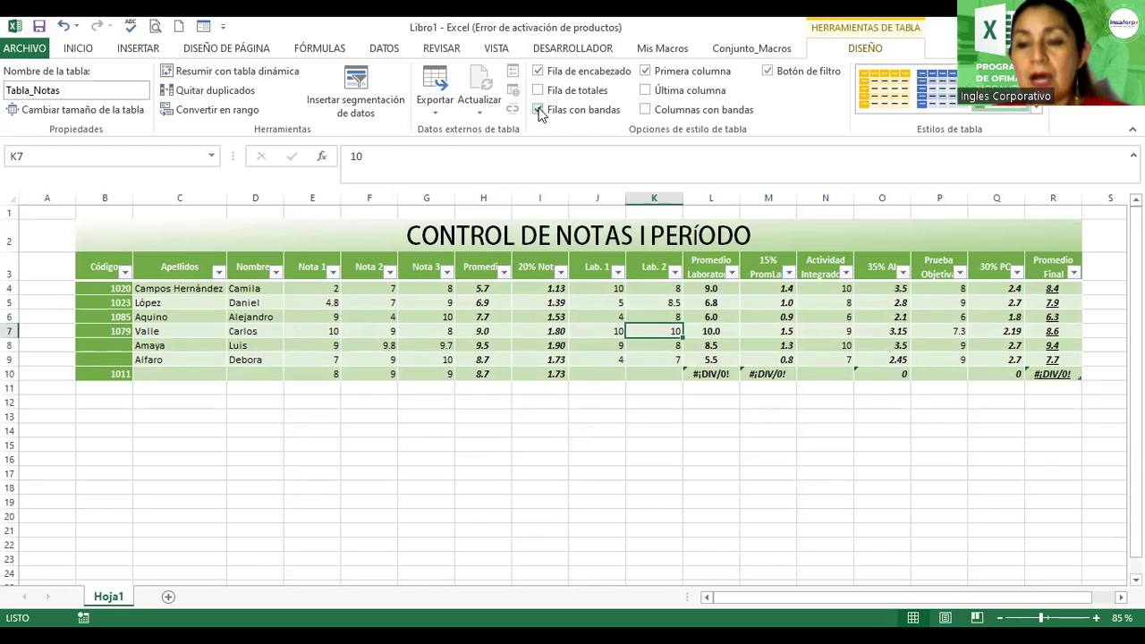
pyautogui.click(539, 110)
pyautogui.click(539, 110)
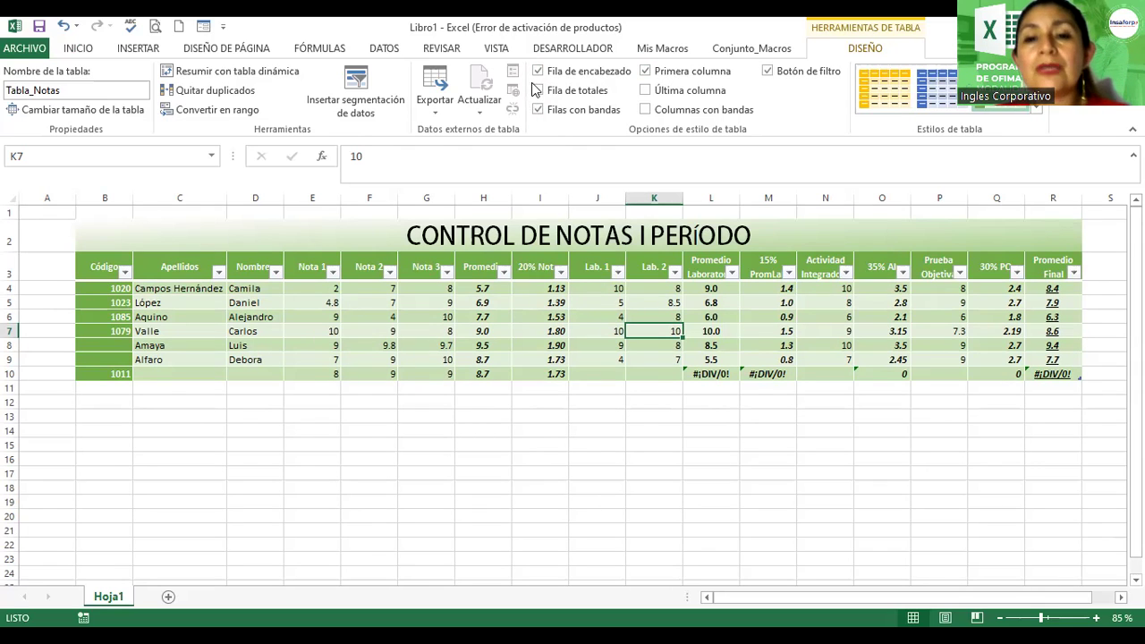
pyautogui.click(534, 89)
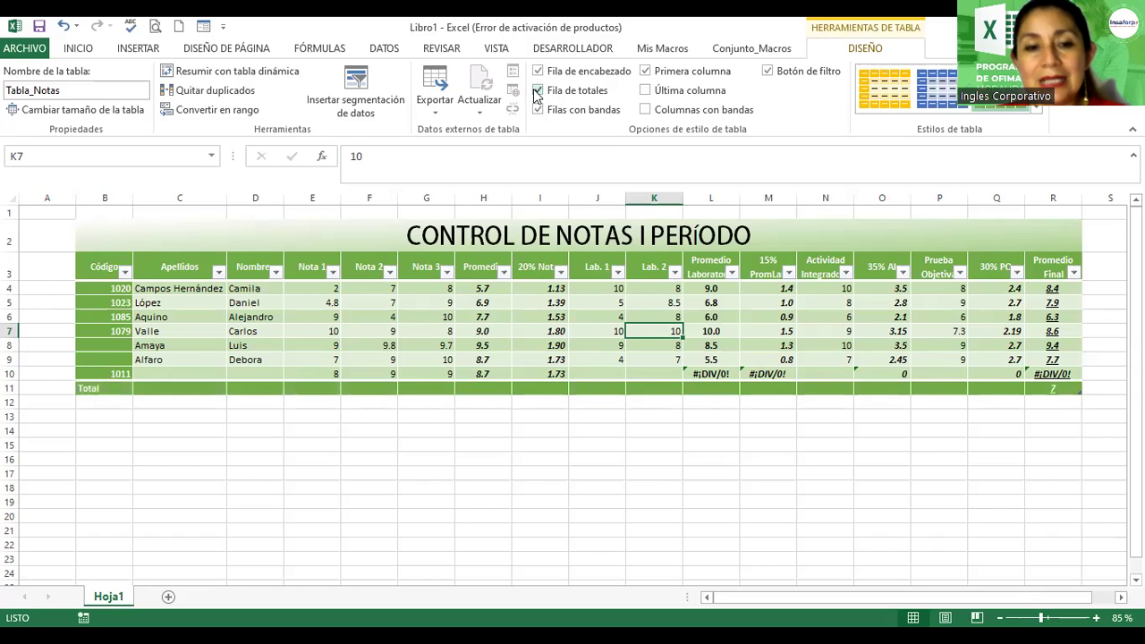
# - Enter =suma( over the Nota 1 grades in the Total row cell, giving 49.8
pyautogui.click(535, 90)
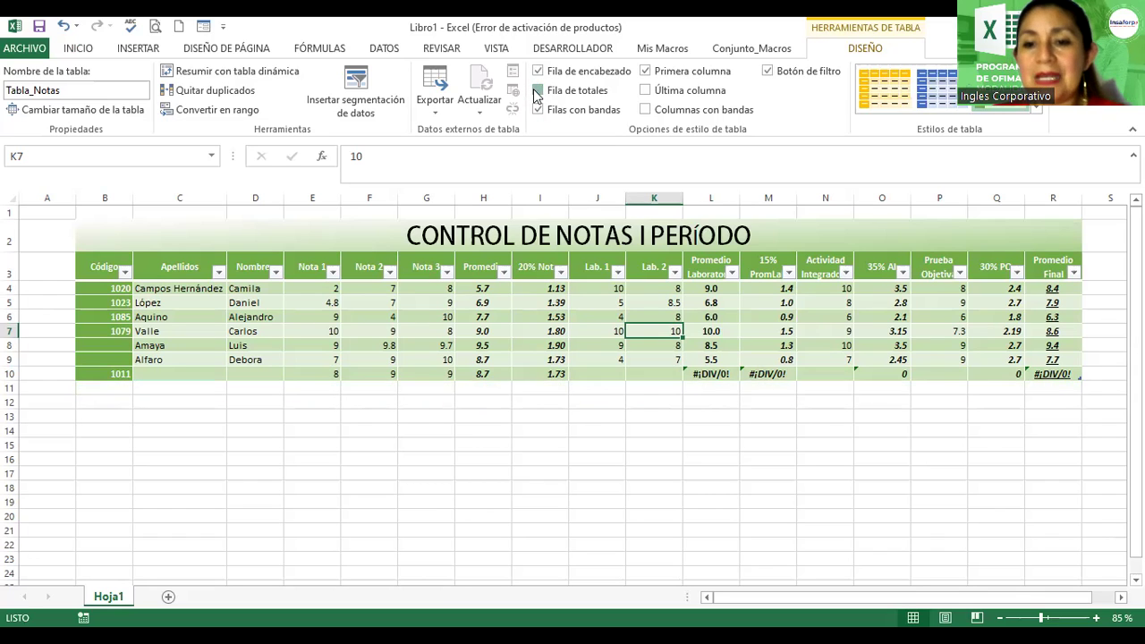
pyautogui.click(534, 91)
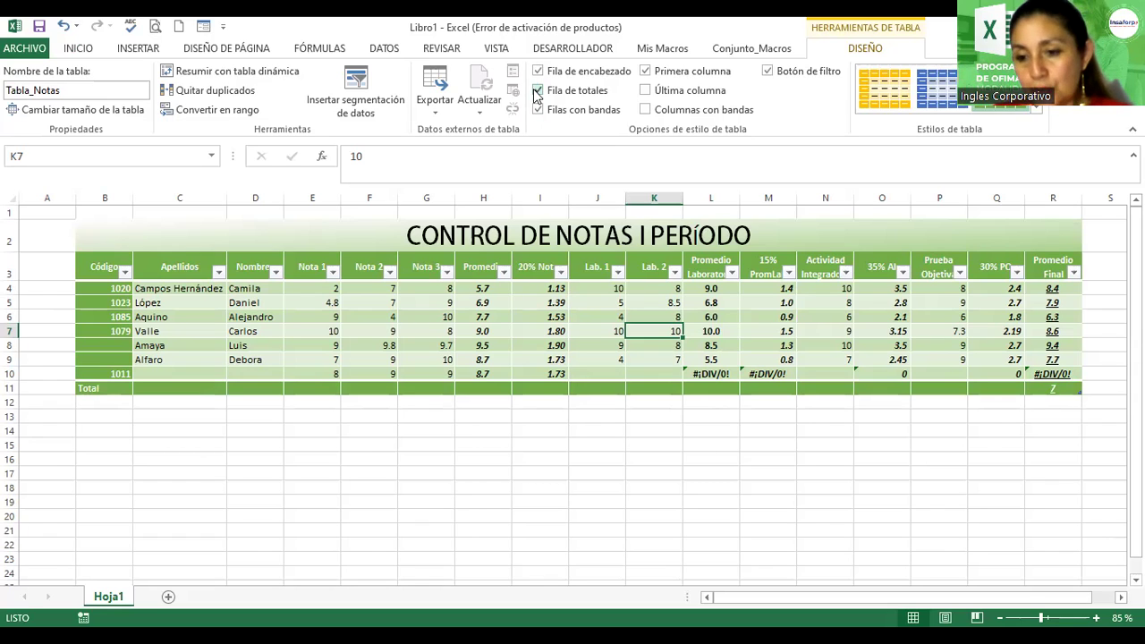
pyautogui.click(311, 388)
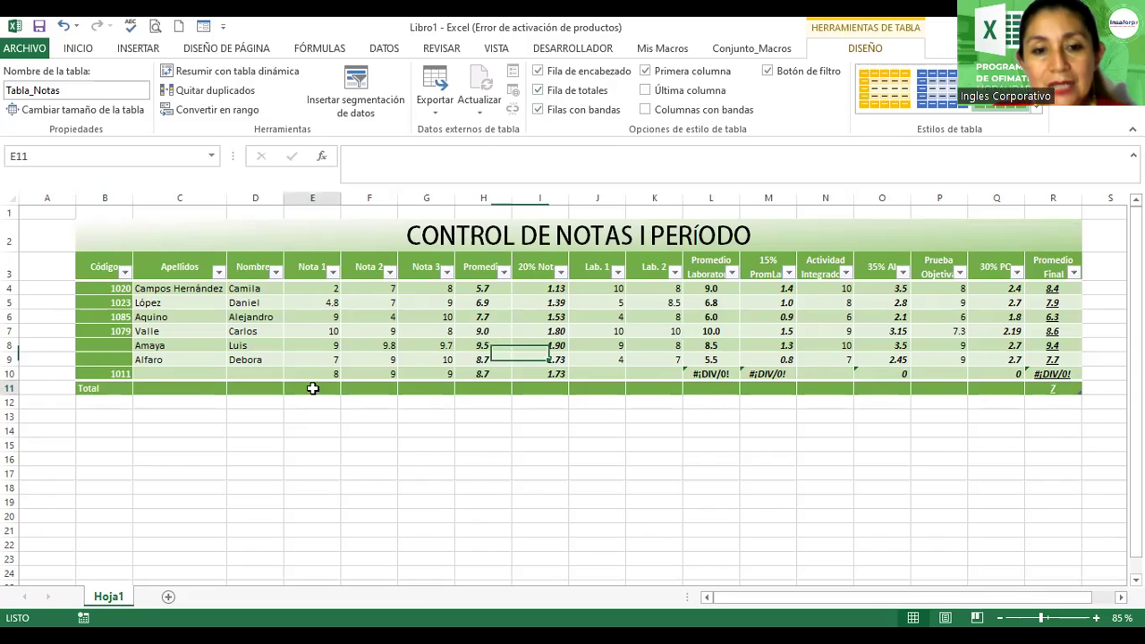
pyautogui.write('=')
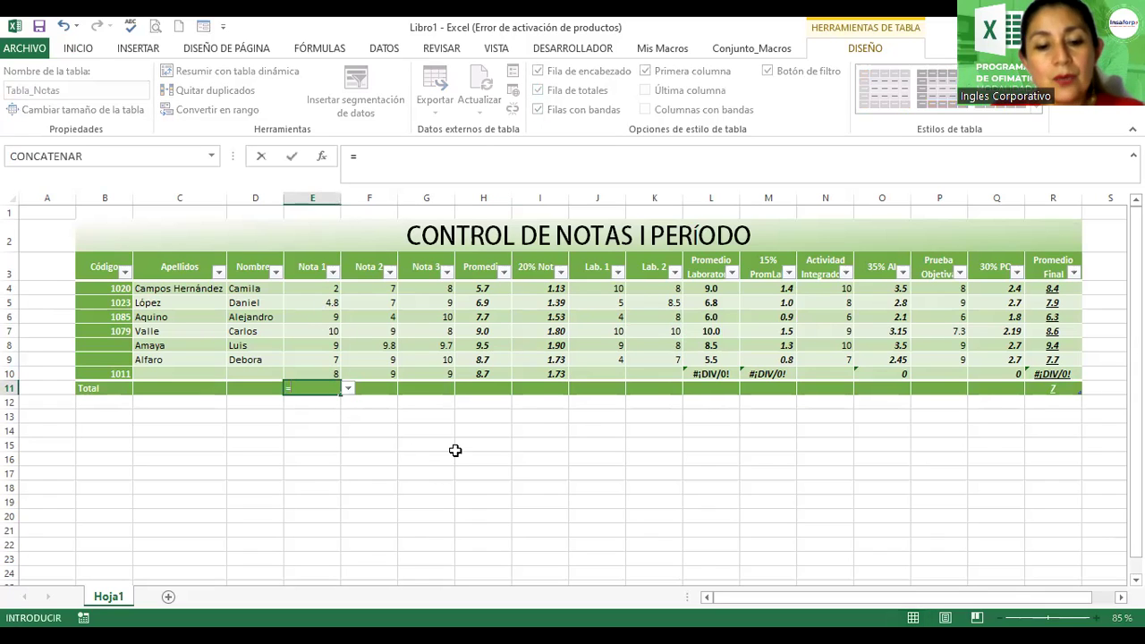
pyautogui.write('suma(')
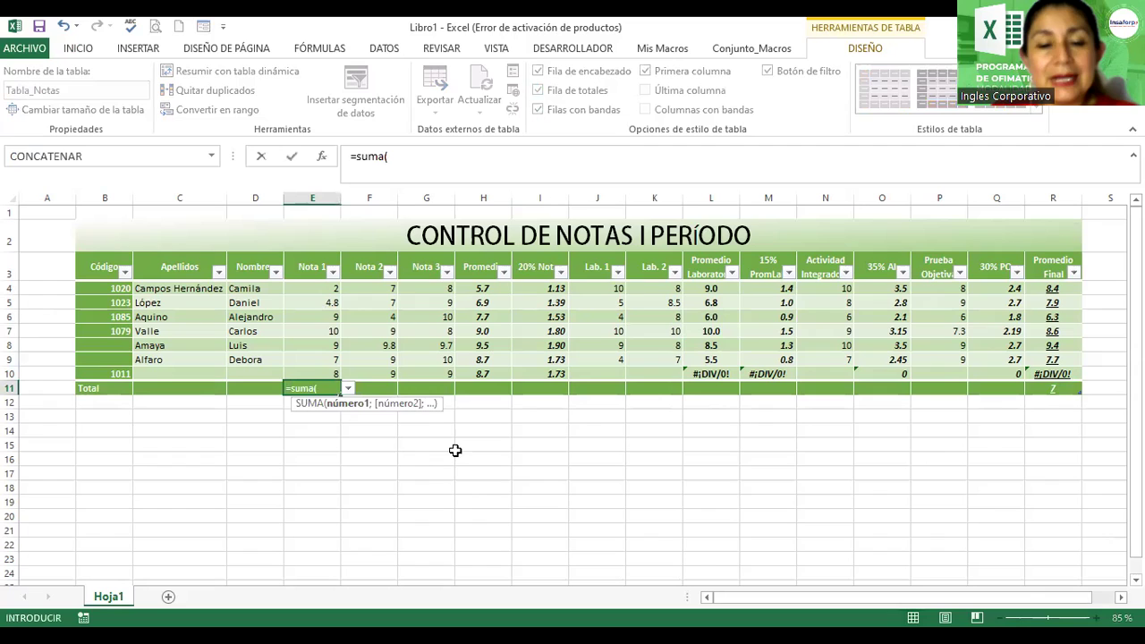
pyautogui.moveTo(314, 289); pyautogui.dragTo(313, 371)
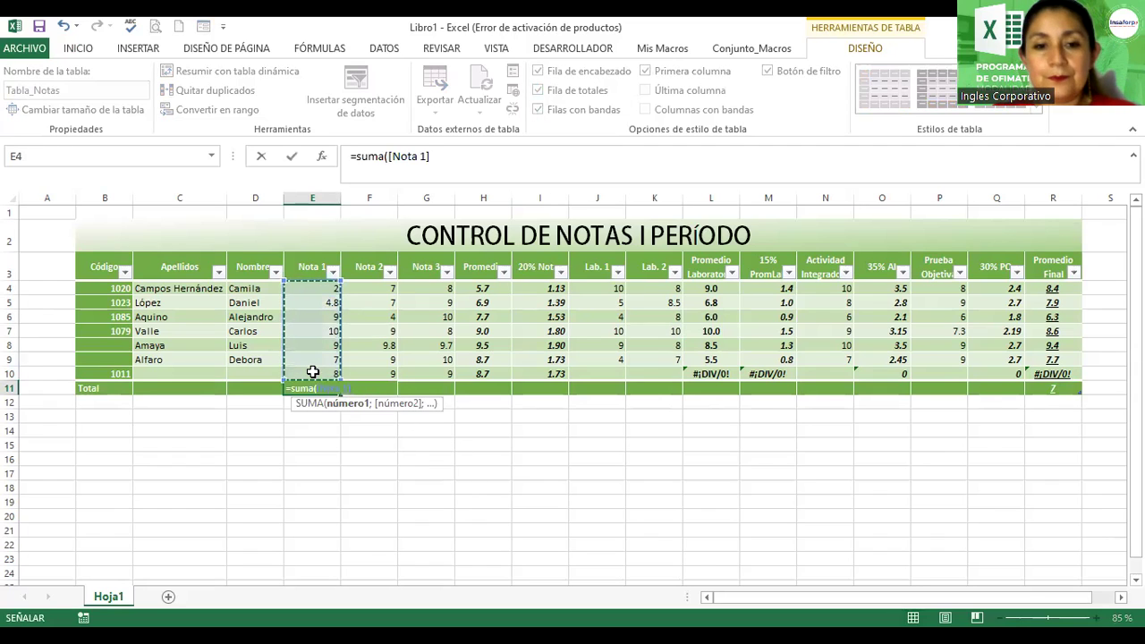
pyautogui.press('Return')
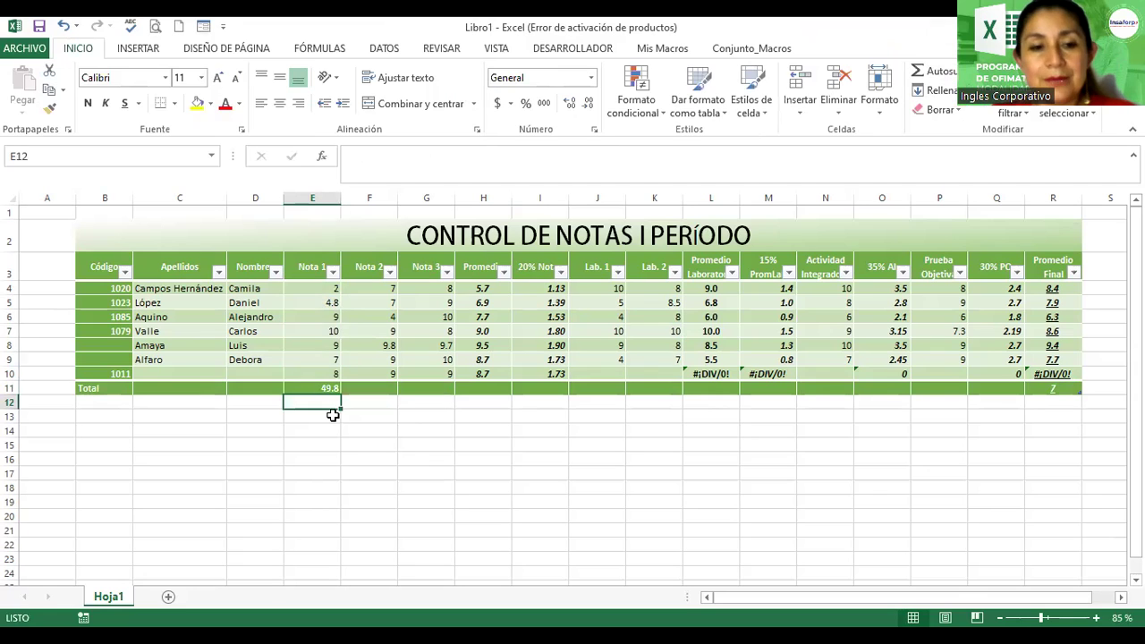
pyautogui.scroll(1, 557, 472)
pyautogui.moveTo(865, 597); pyautogui.dragTo(850, 598)
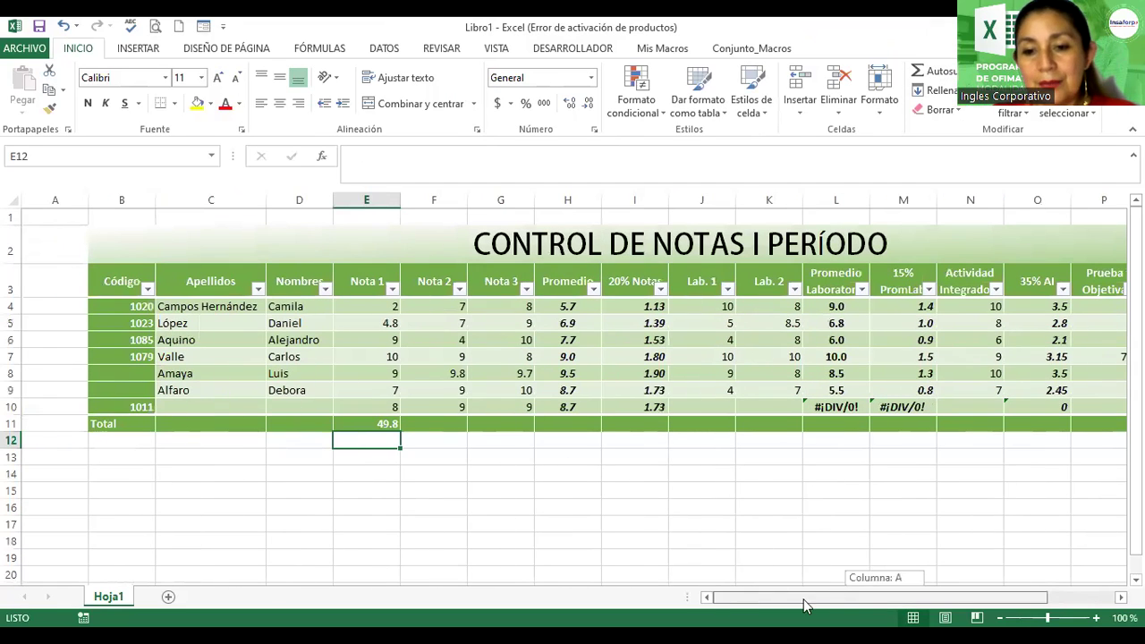
# - Keep the Nota 1 total as a sum and set the Nota 3 total to sum
pyautogui.click(351, 420)
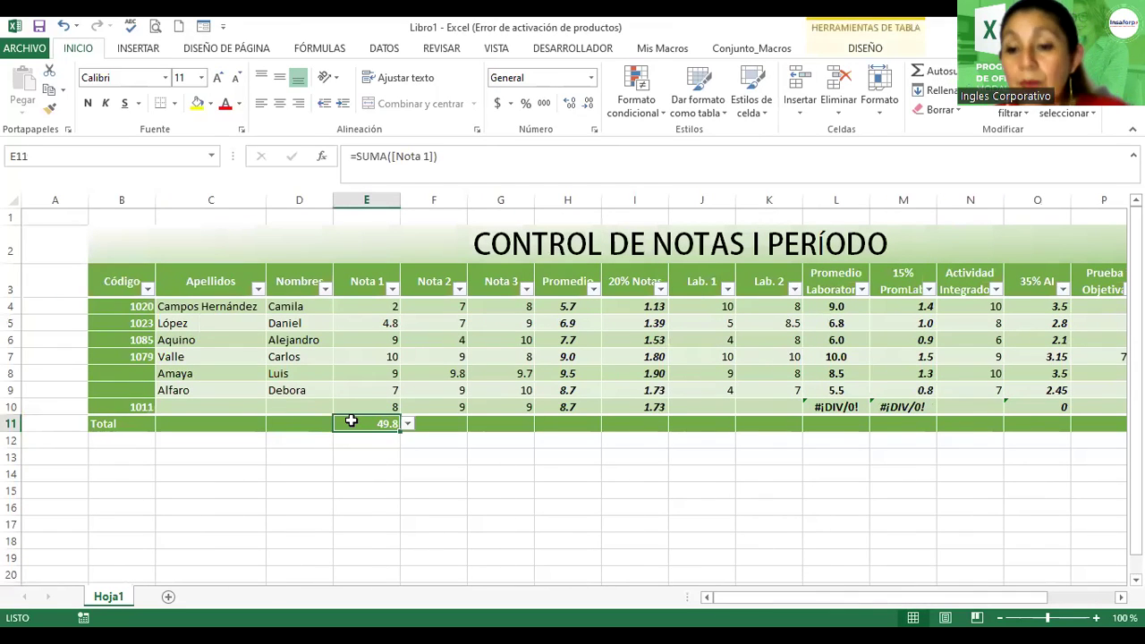
pyautogui.click(364, 376)
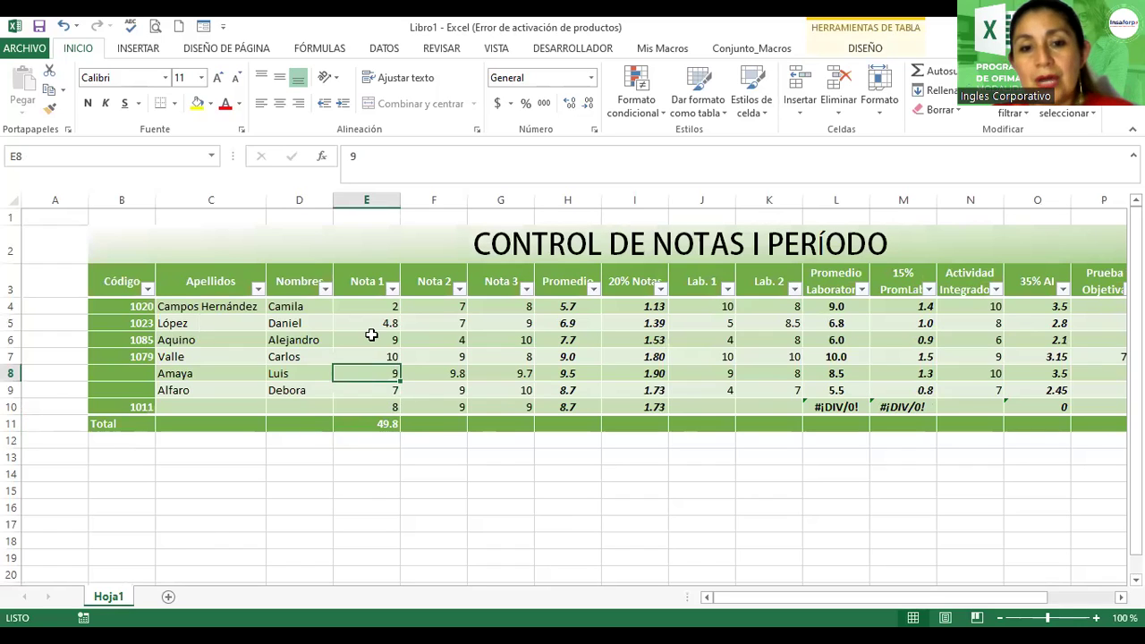
pyautogui.click(378, 424)
pyautogui.click(407, 424)
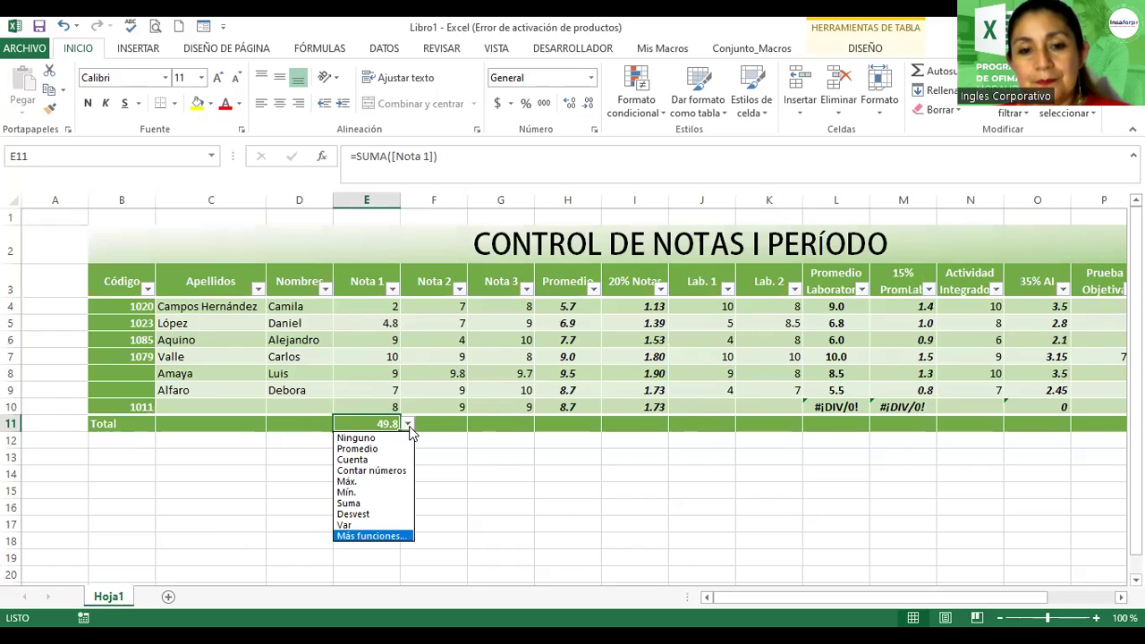
pyautogui.click(362, 402)
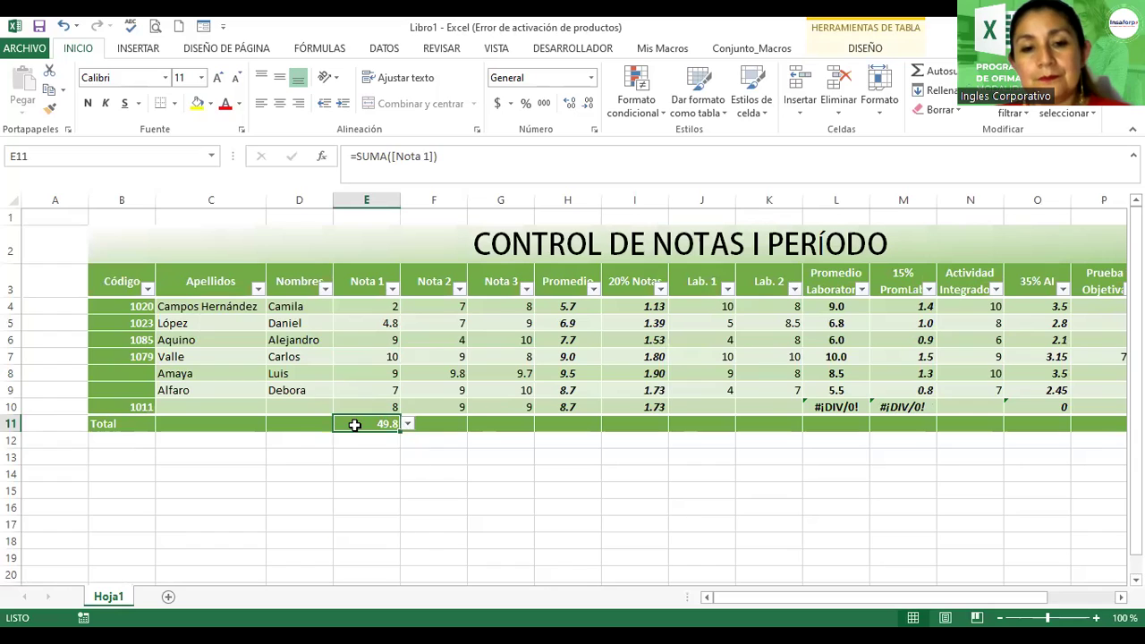
pyautogui.click(461, 424)
pyautogui.click(505, 429)
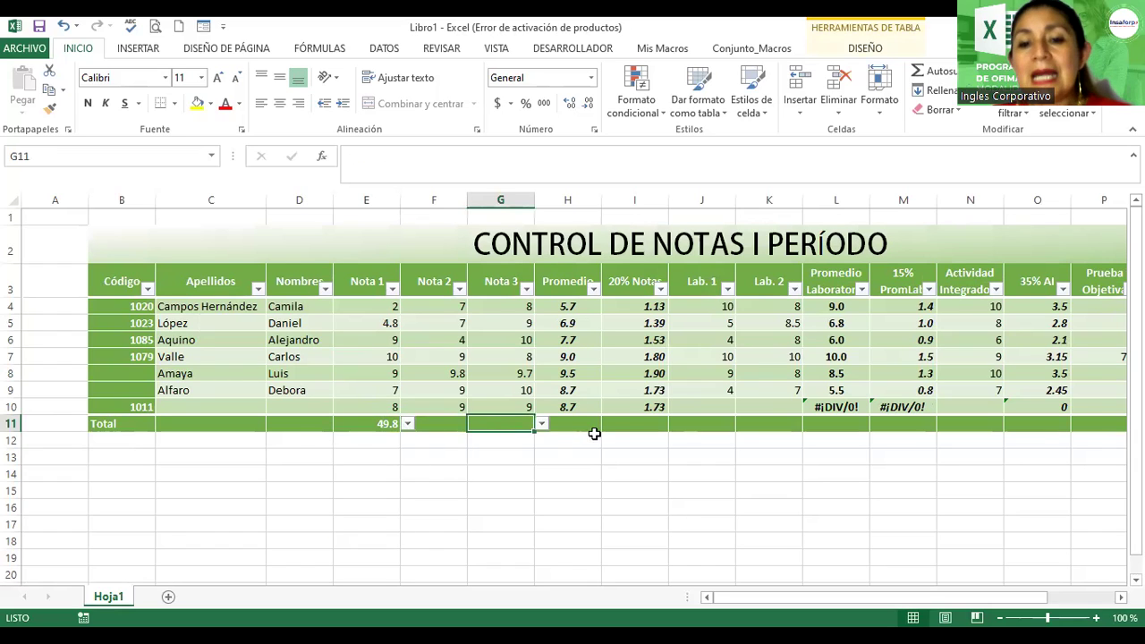
pyautogui.click(593, 427)
pyautogui.click(651, 427)
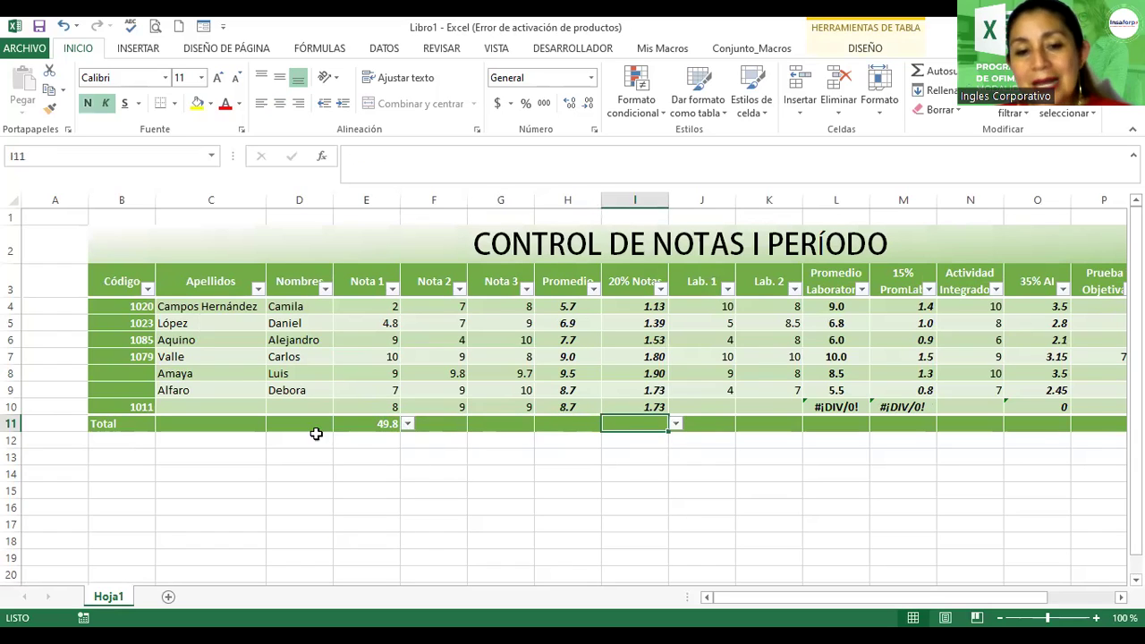
pyautogui.click(558, 425)
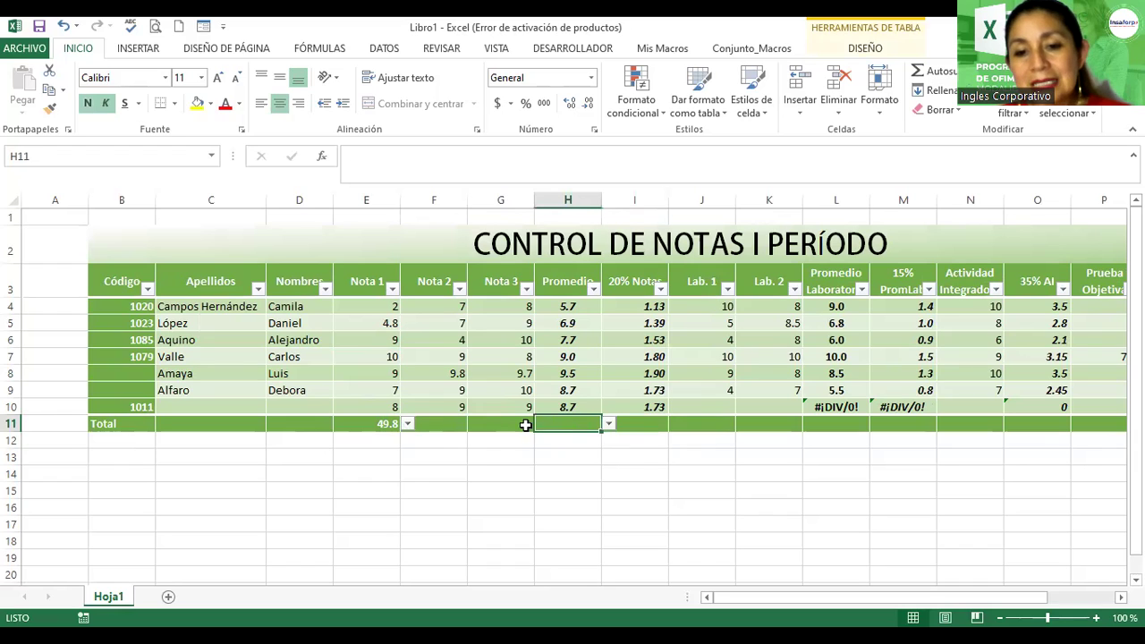
pyautogui.click(525, 425)
pyautogui.click(541, 424)
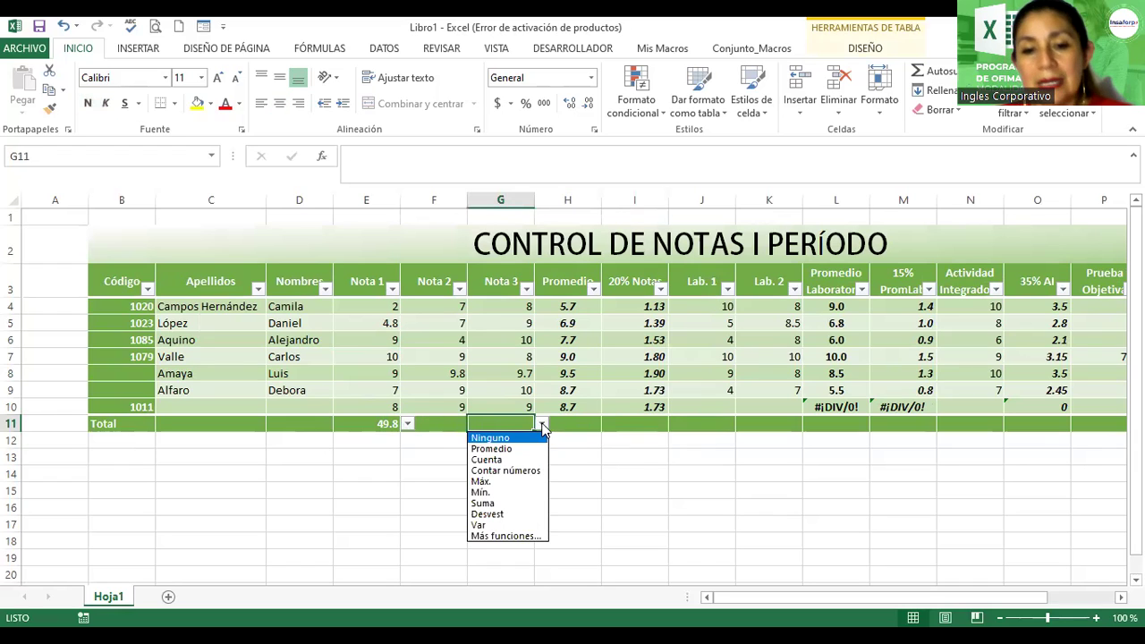
pyautogui.click(483, 502)
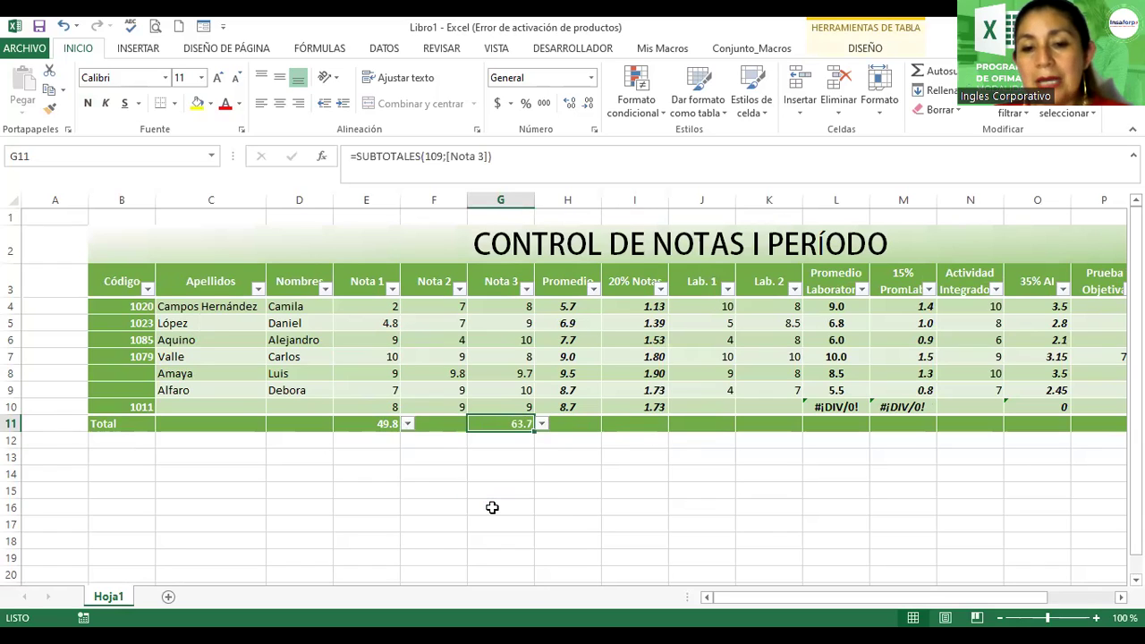
# - Set the Promedio and Nota 3 totals to average, showing 8.0 and 9.1
pyautogui.click(582, 424)
pyautogui.click(609, 424)
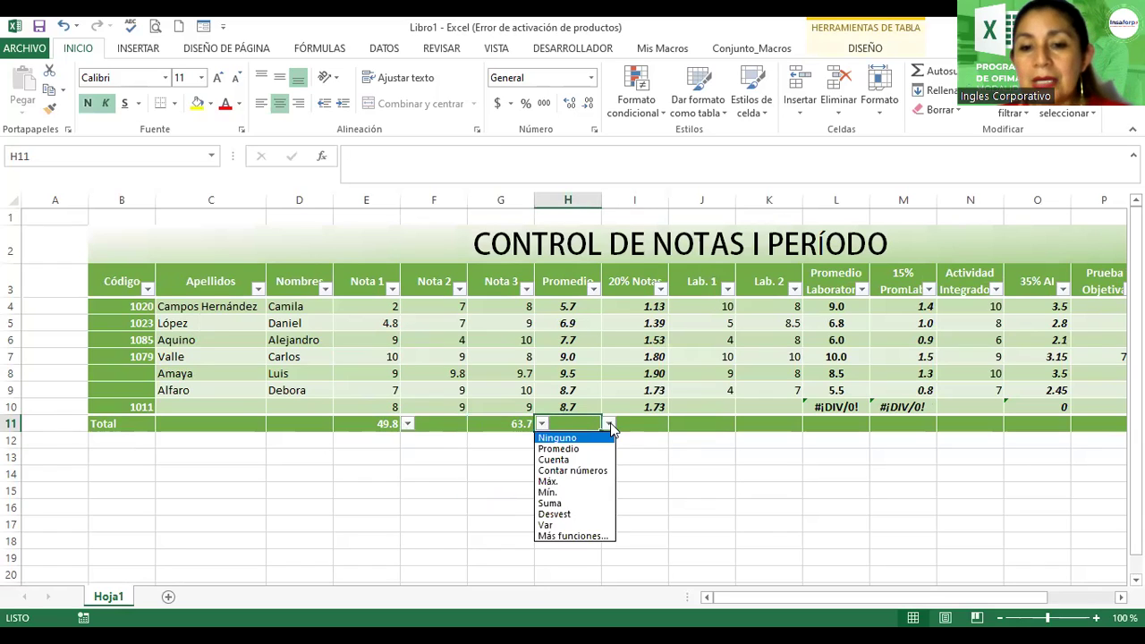
pyautogui.click(586, 450)
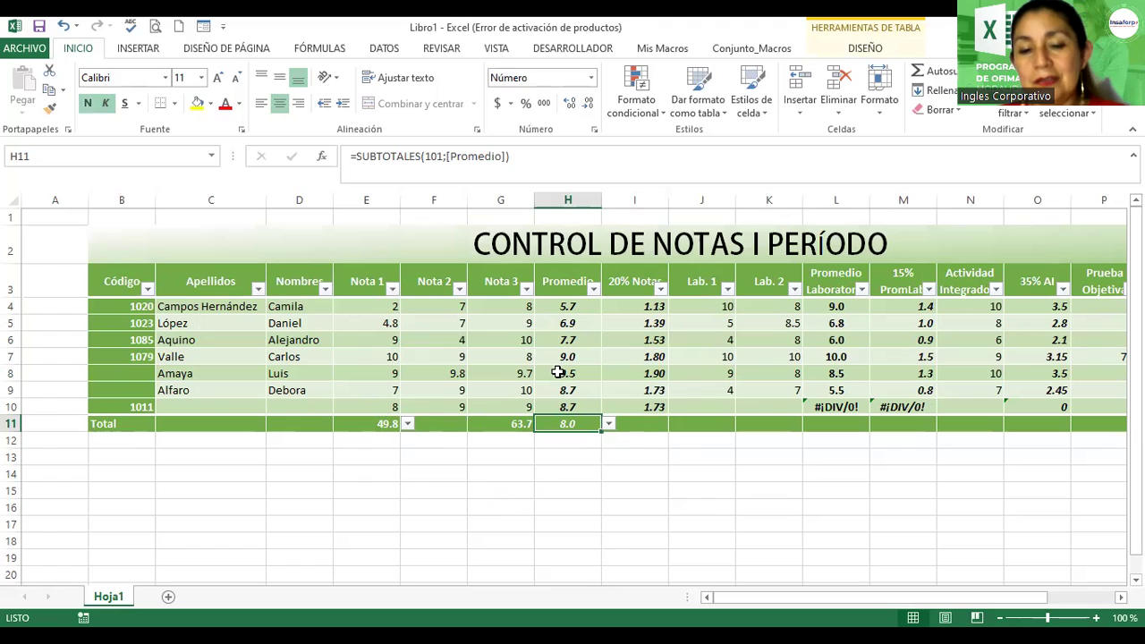
pyautogui.click(505, 425)
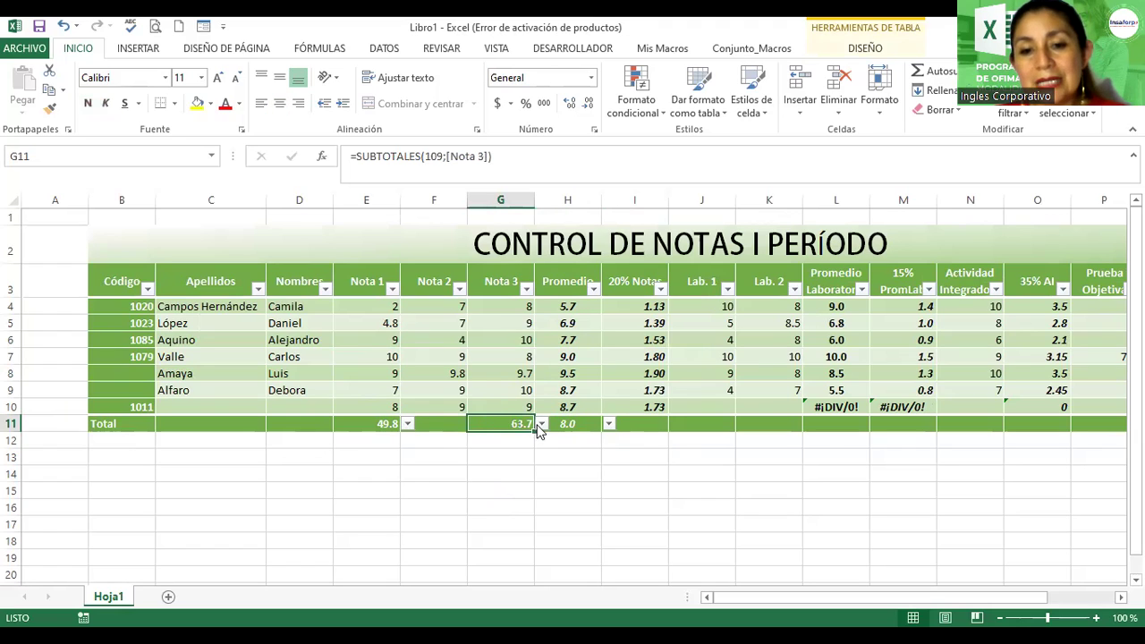
pyautogui.click(541, 424)
pyautogui.click(534, 449)
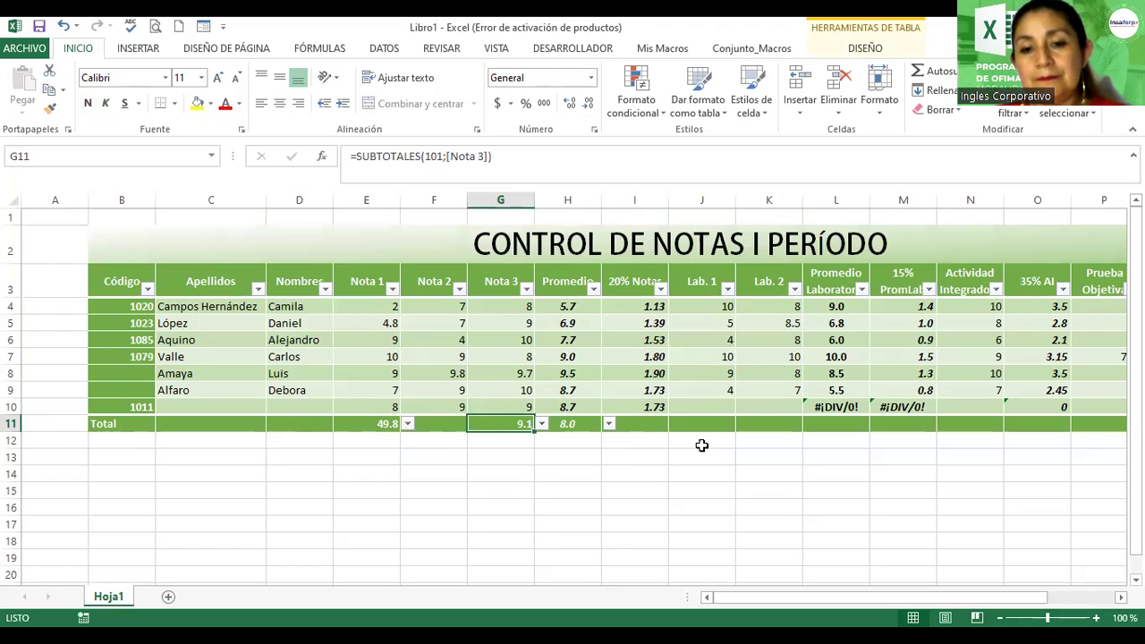
pyautogui.click(637, 425)
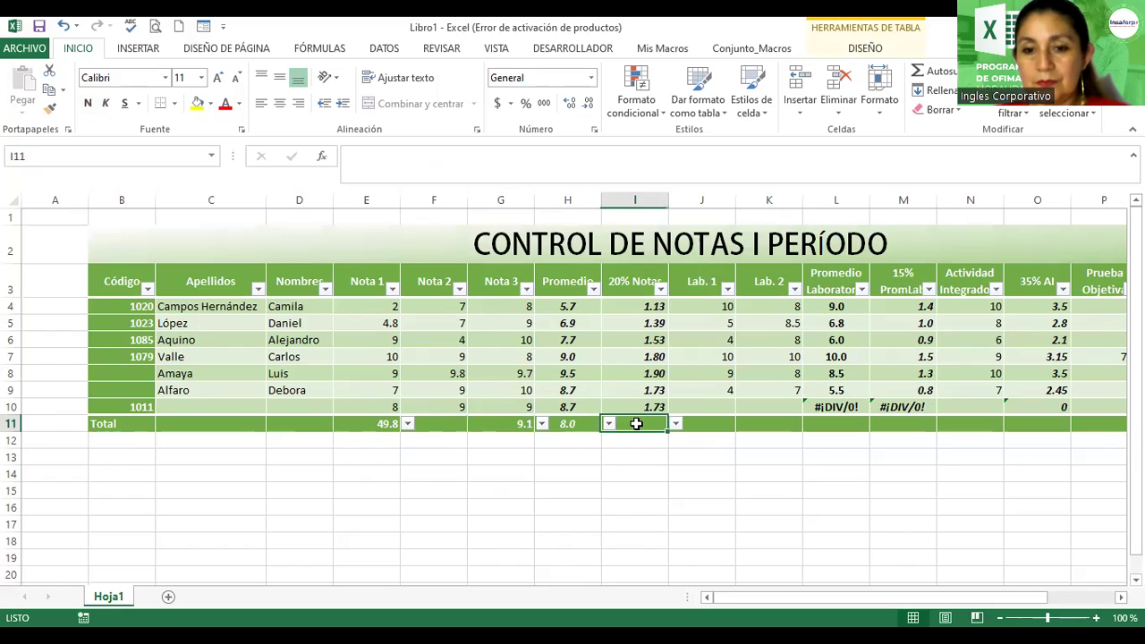
pyautogui.click(517, 429)
pyautogui.click(447, 425)
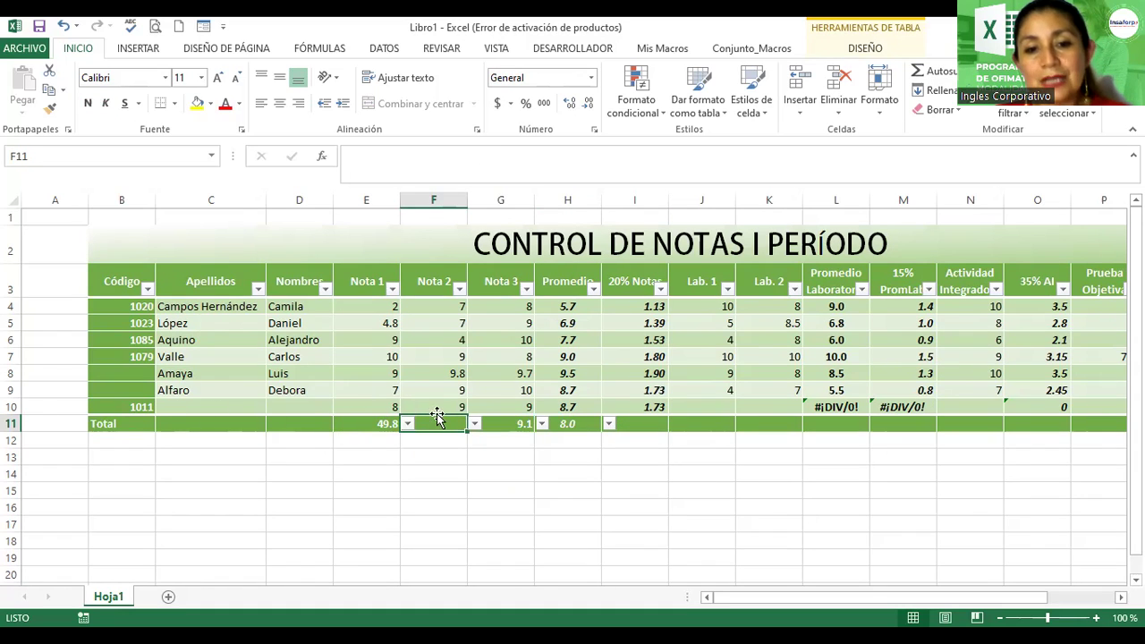
# - Toggle the Total row off and on, leaving the Nota 3 total unchanged
pyautogui.click(866, 48)
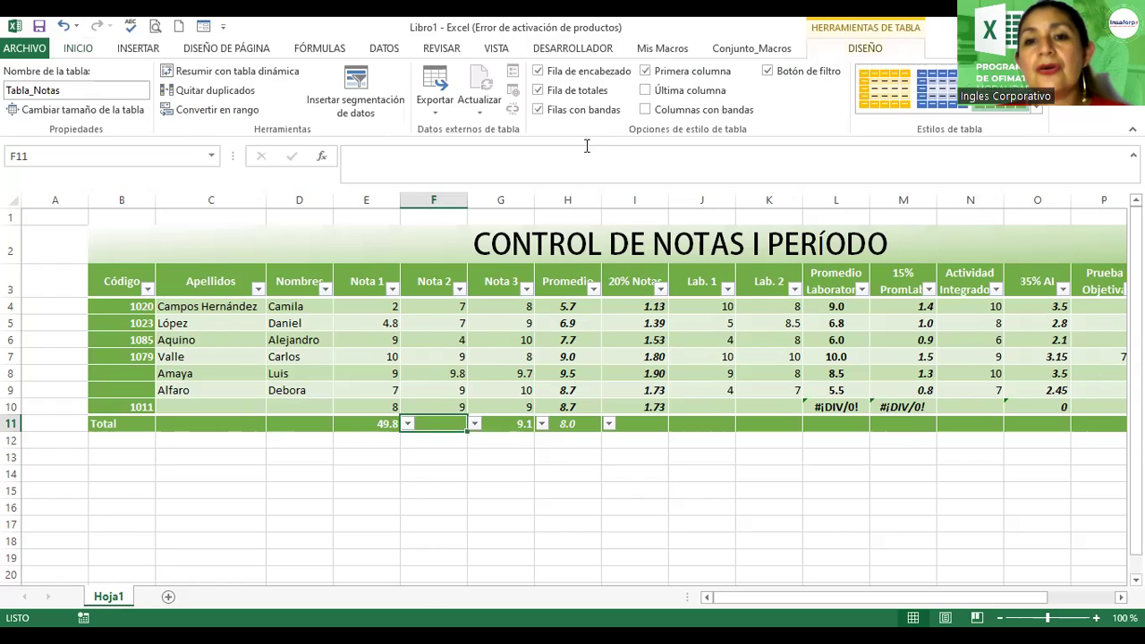
pyautogui.click(538, 92)
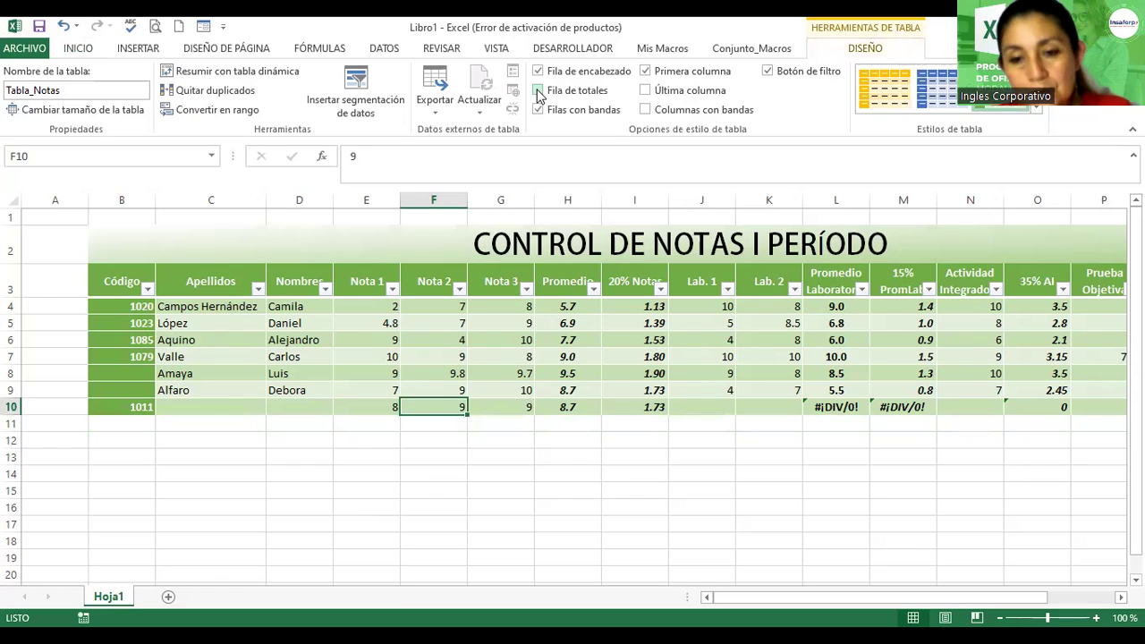
pyautogui.click(539, 93)
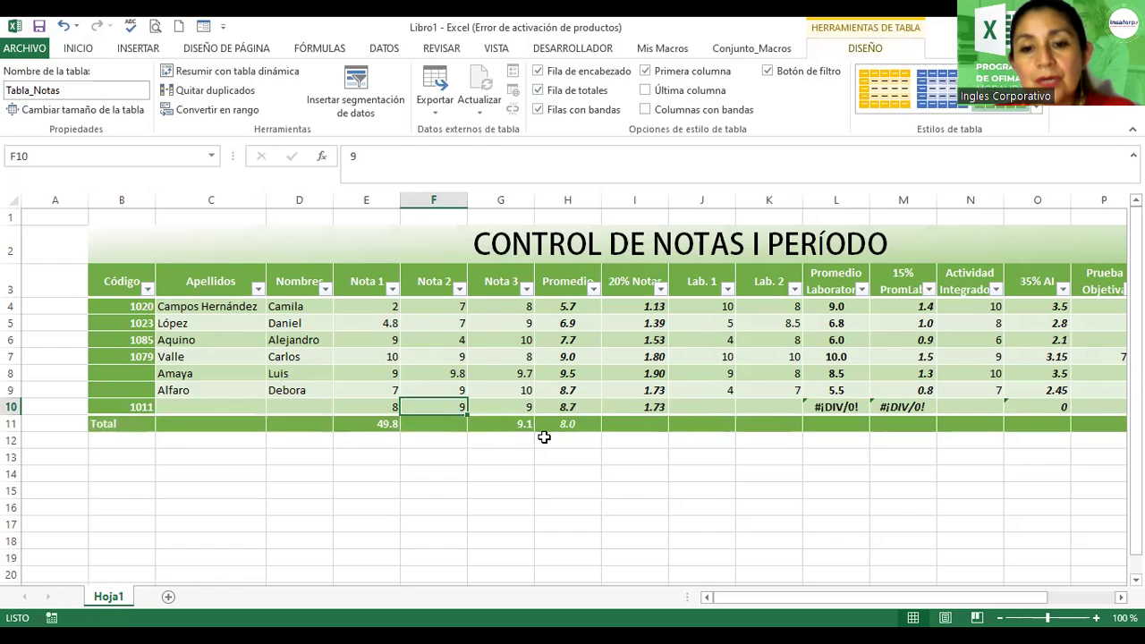
pyautogui.click(516, 429)
pyautogui.click(541, 424)
pyautogui.click(542, 424)
pyautogui.click(584, 463)
# - Try the maximum, then the minimum, as the Nota 3 total
pyautogui.scroll(1, 581, 462)
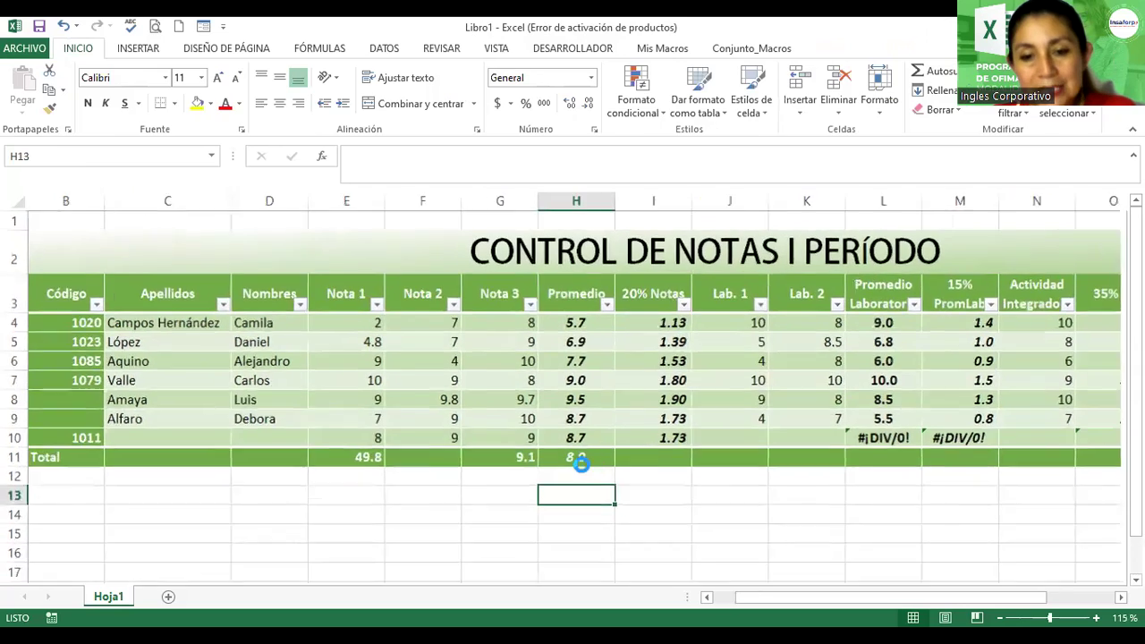
pyautogui.keyDown('ctrl'); pyautogui.scroll(2, 582, 462); pyautogui.keyUp('ctrl')
pyautogui.keyDown('ctrl'); pyautogui.scroll(2, 580, 455); pyautogui.keyUp('ctrl')
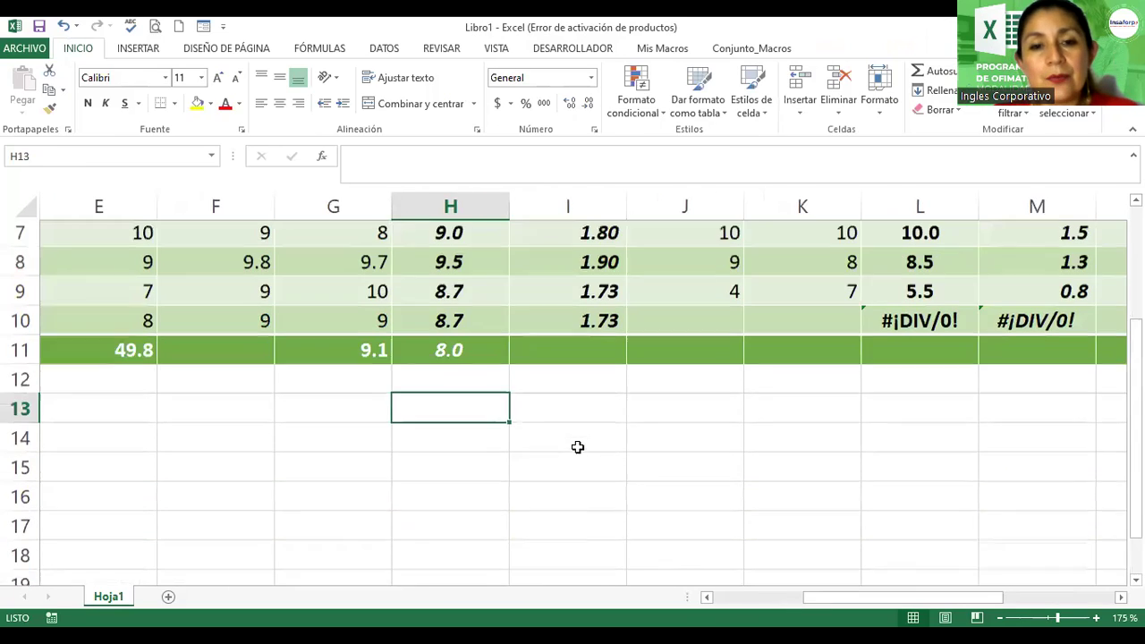
pyautogui.scroll(1, 578, 447)
pyautogui.click(358, 383)
pyautogui.click(399, 387)
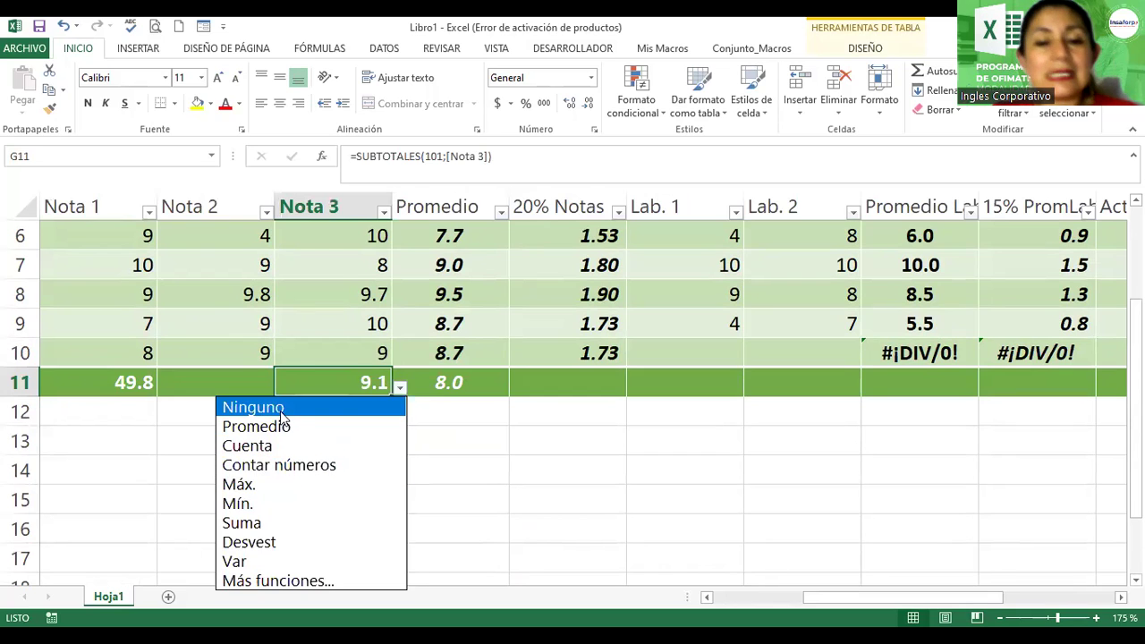
pyautogui.click(248, 486)
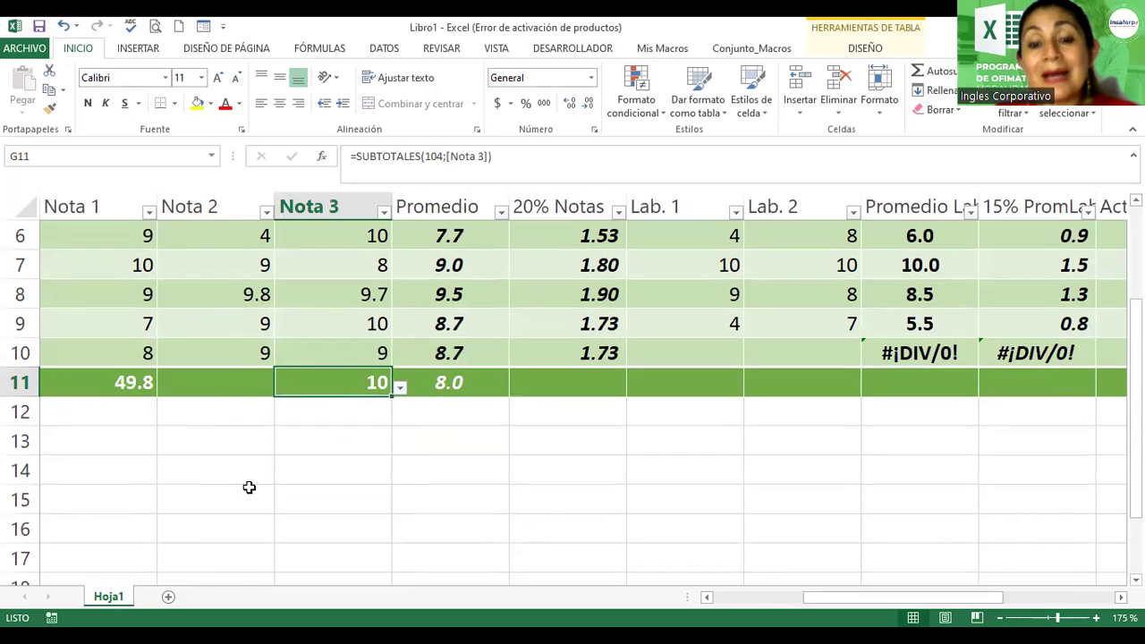
pyautogui.click(401, 390)
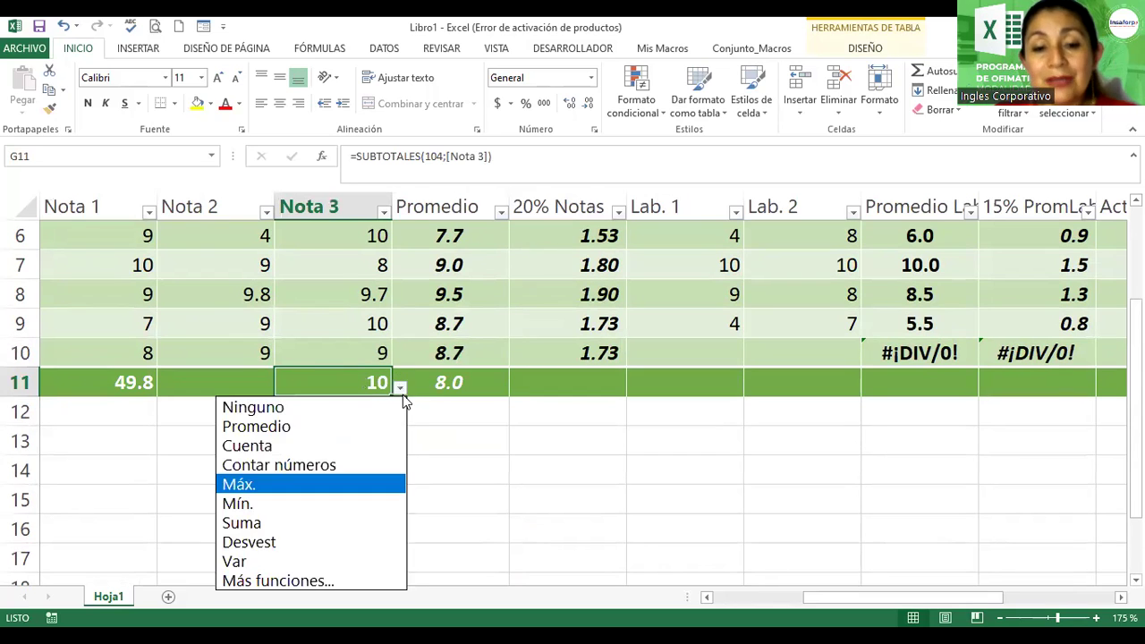
pyautogui.click(282, 504)
# - Switch the Nota 3 total to variance, 0.73666667, then toggle the Total row off and on
pyautogui.scroll(2, 474, 361)
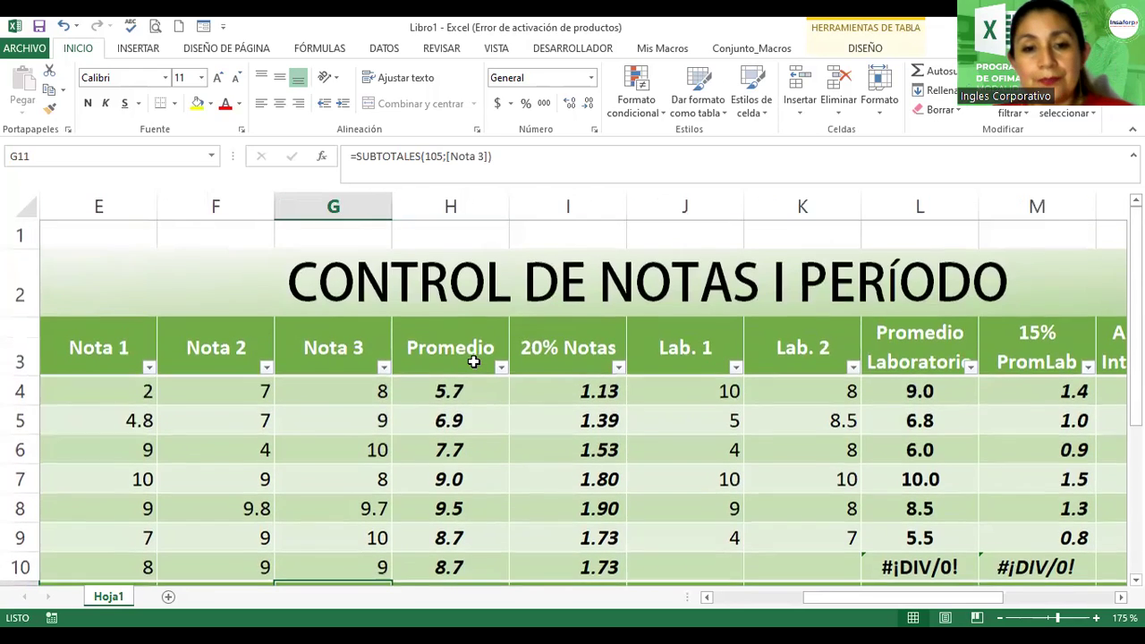
pyautogui.scroll(-2, 473, 361)
pyautogui.click(400, 357)
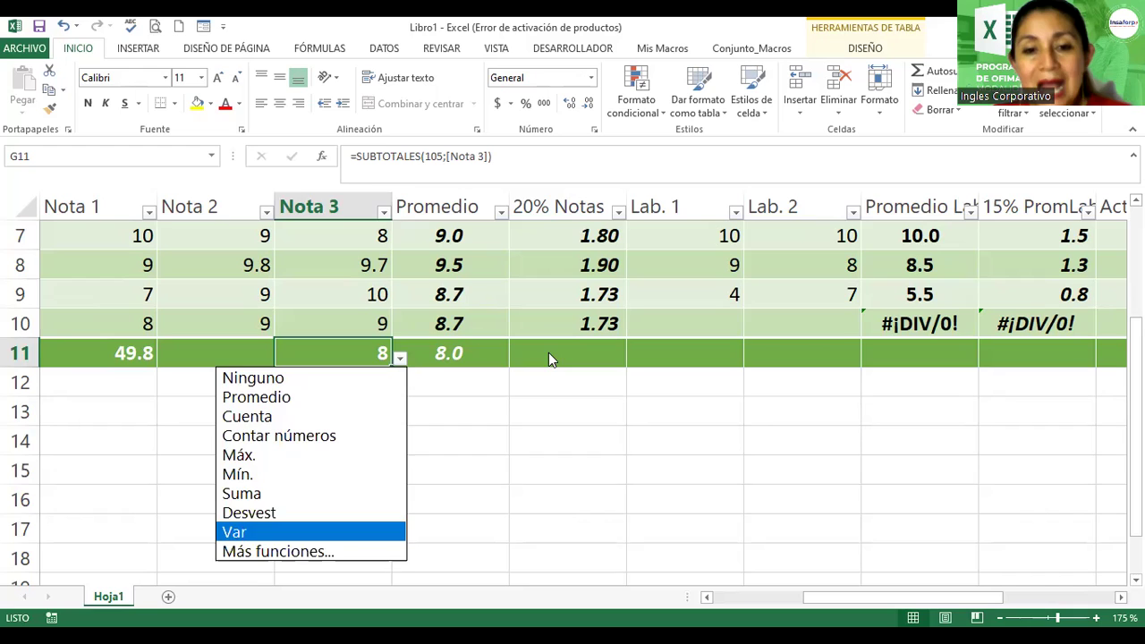
pyautogui.press('Return')
pyautogui.click(400, 357)
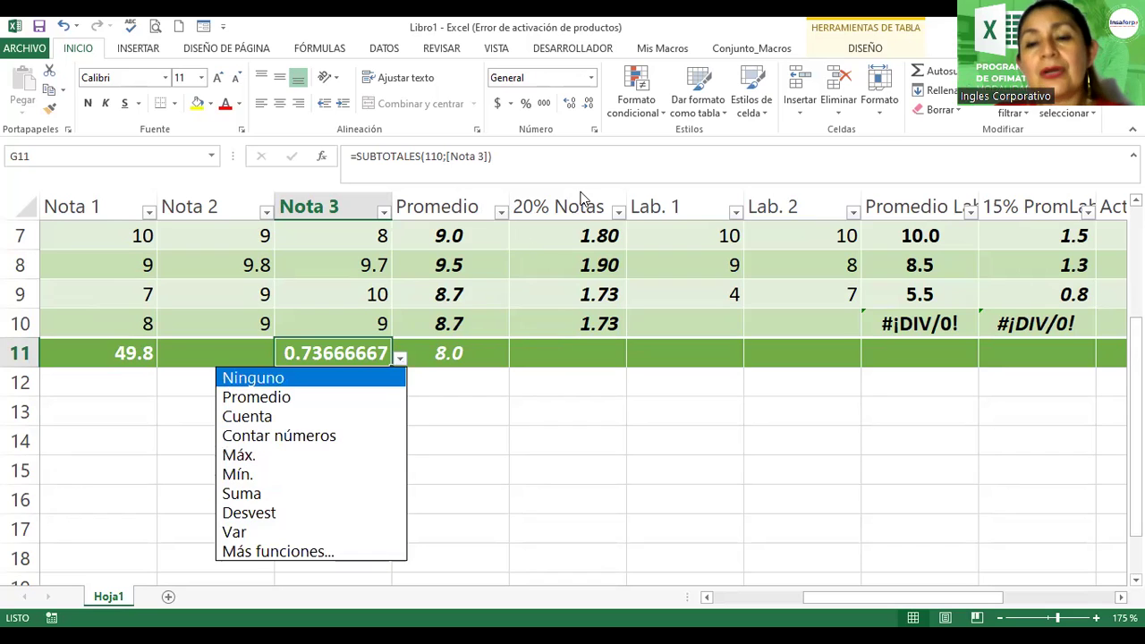
pyautogui.click(834, 61)
pyautogui.click(852, 50)
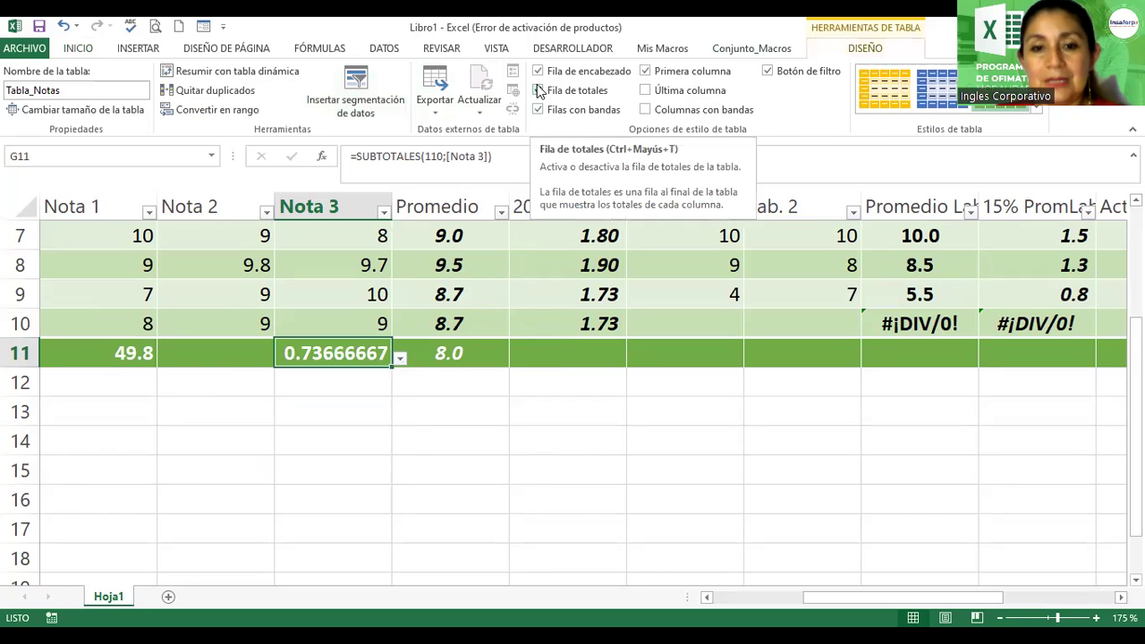
pyautogui.click(539, 90)
pyautogui.click(540, 90)
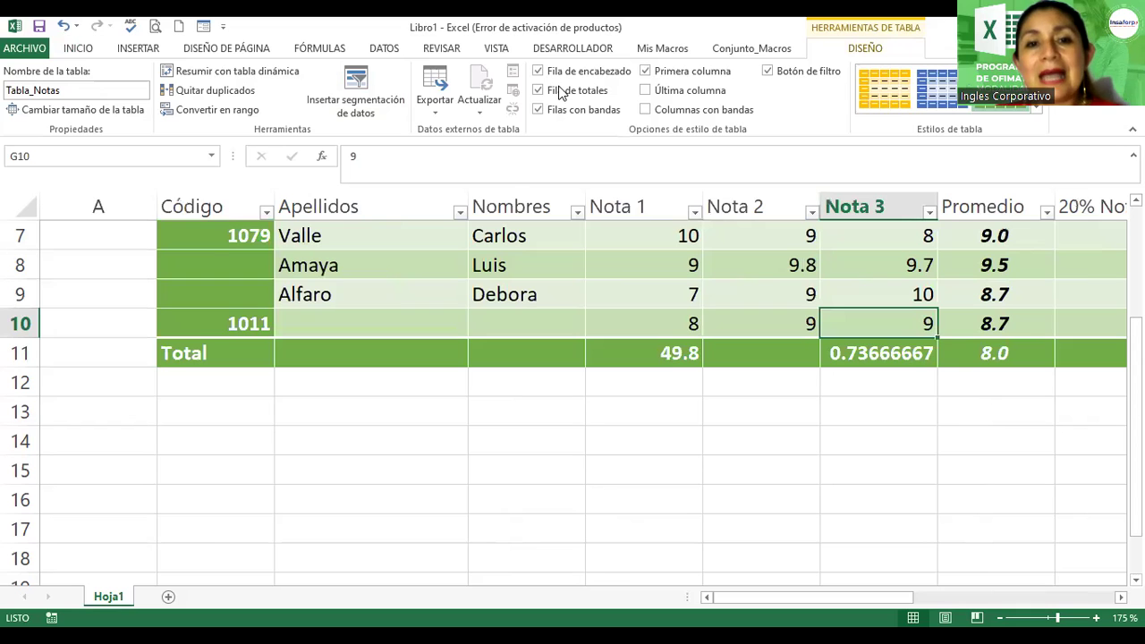
# - Emphasize the last column Promedio Final and try banded columns, leaving them off
pyautogui.keyDown('ctrl'); pyautogui.scroll(-4, 575, 324); pyautogui.keyUp('ctrl')
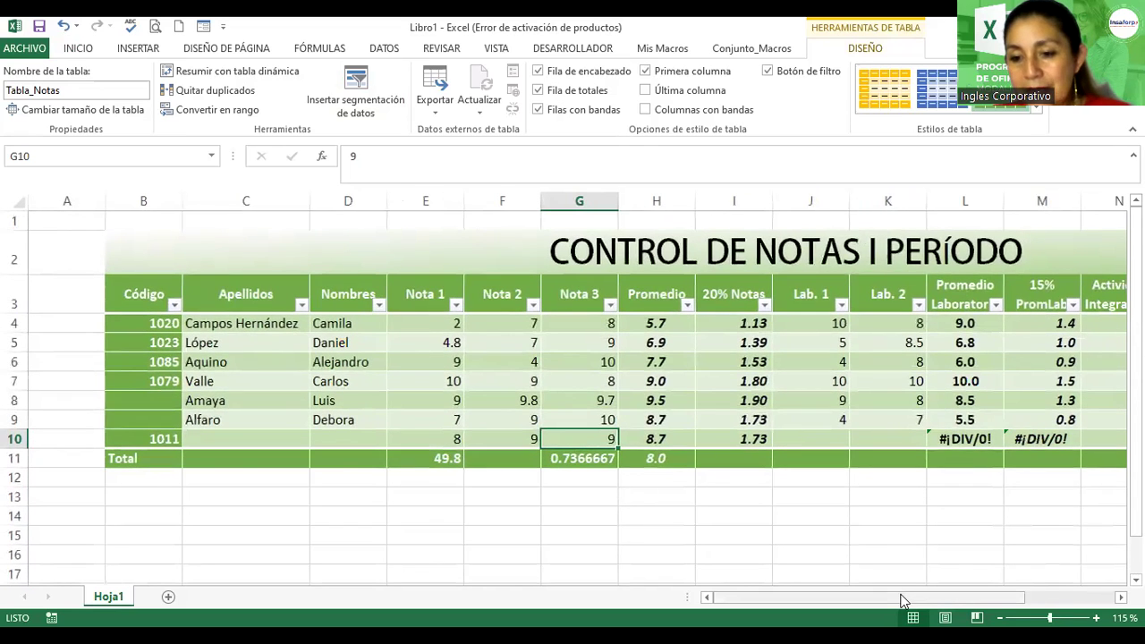
pyautogui.moveTo(900, 600); pyautogui.dragTo(991, 598)
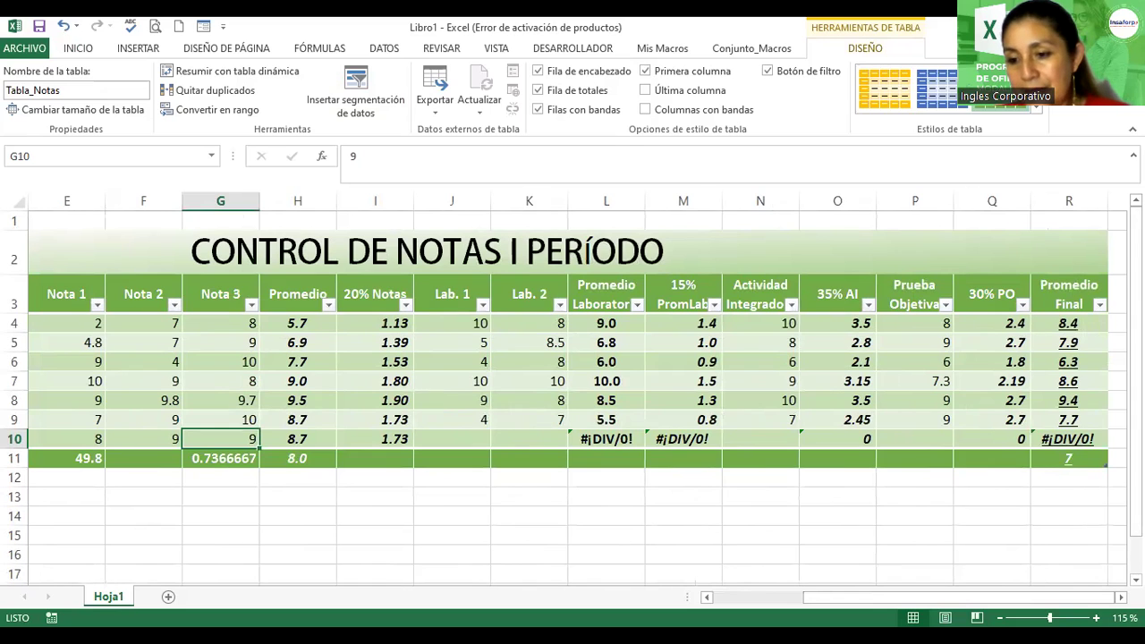
pyautogui.hscroll(2, 572, 398)
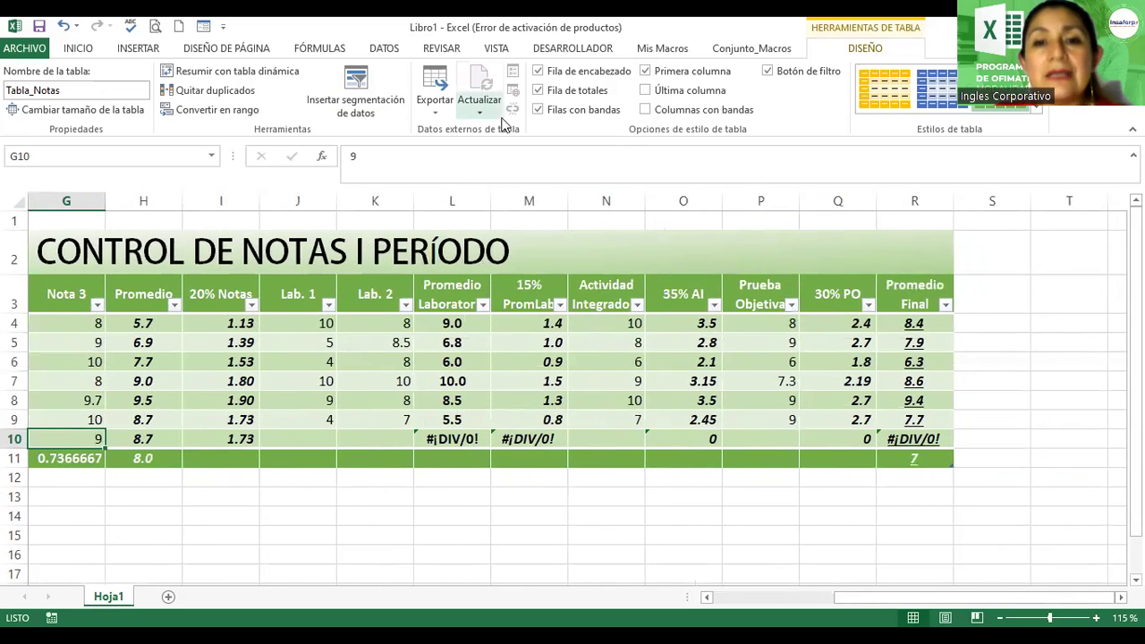
pyautogui.click(645, 91)
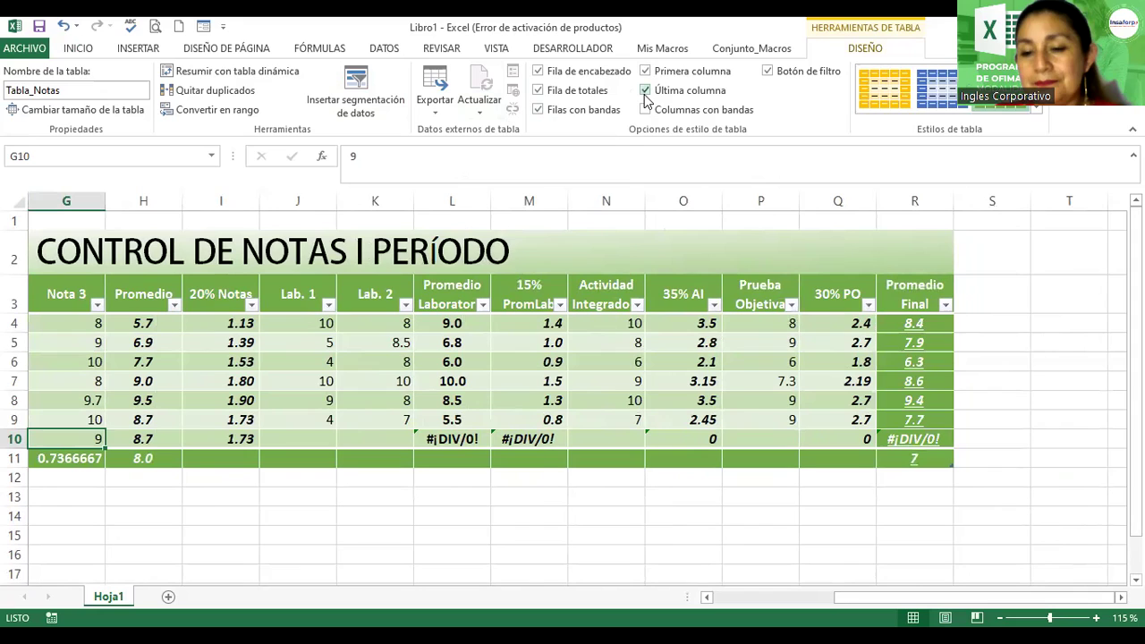
pyautogui.click(645, 91)
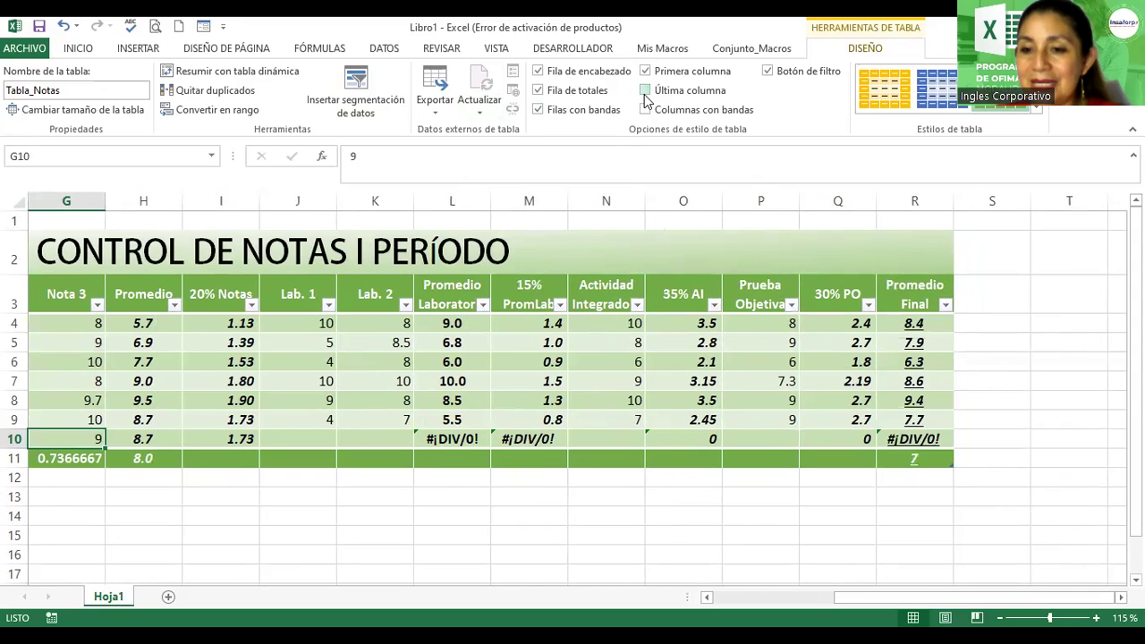
pyautogui.click(645, 90)
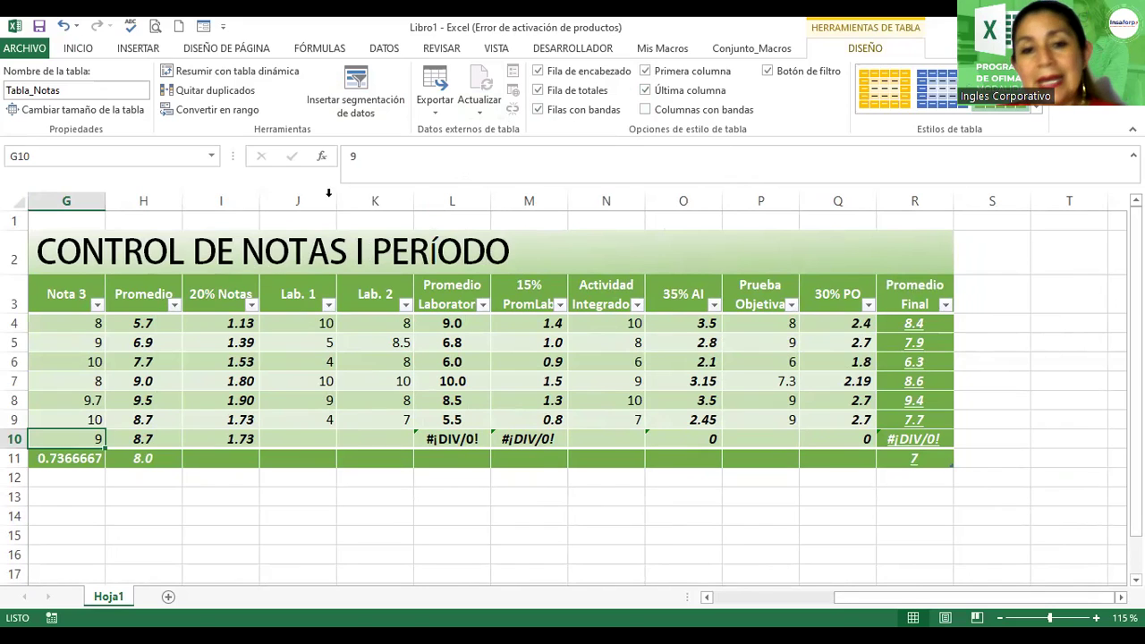
pyautogui.click(645, 110)
pyautogui.click(645, 110)
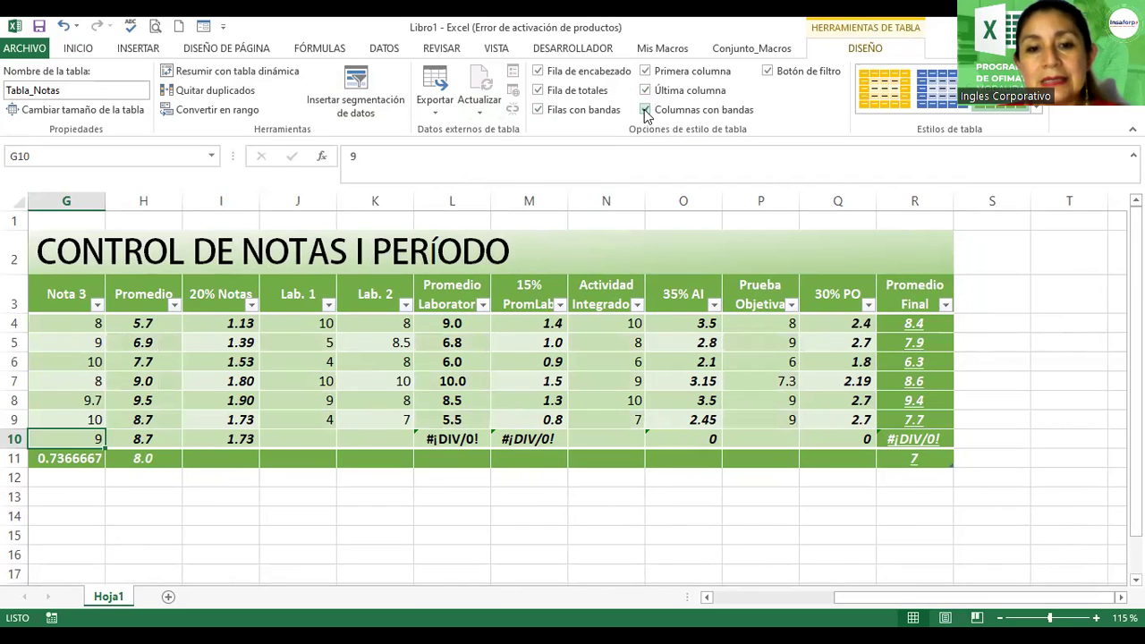
pyautogui.click(645, 110)
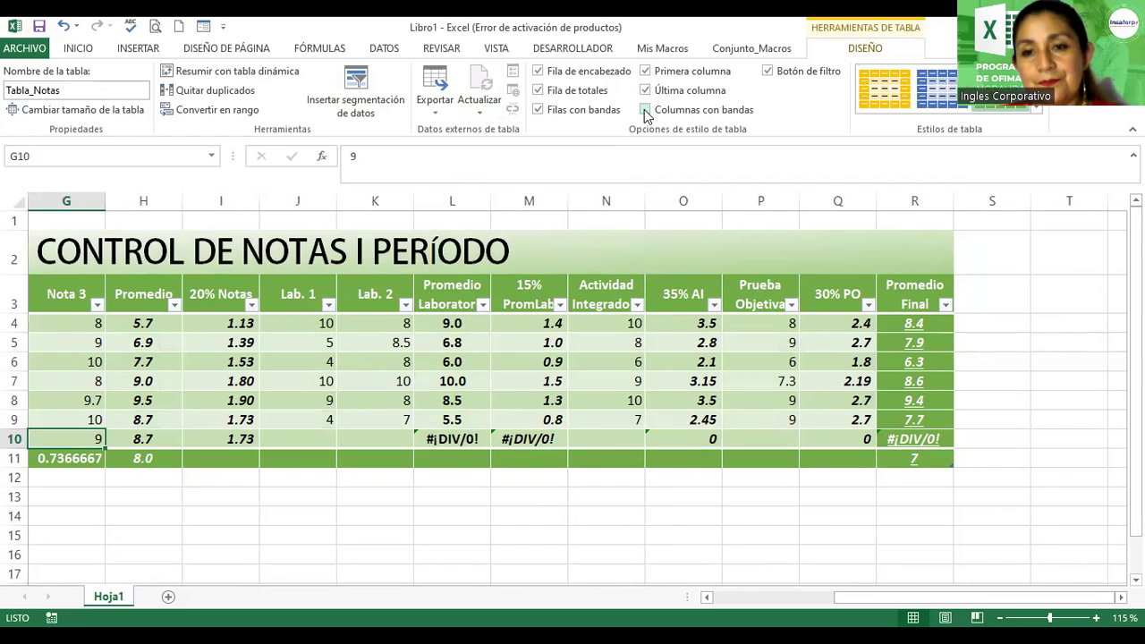
pyautogui.click(645, 110)
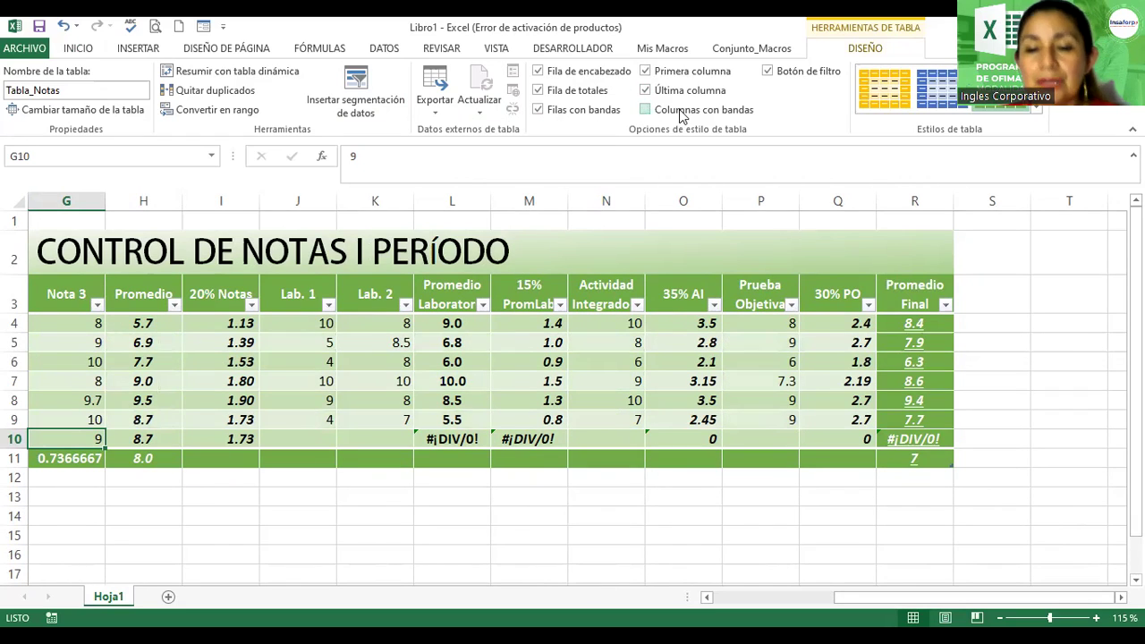
# - Turn off the filter buttons on the Tabla_Notas header row
pyautogui.click(637, 305)
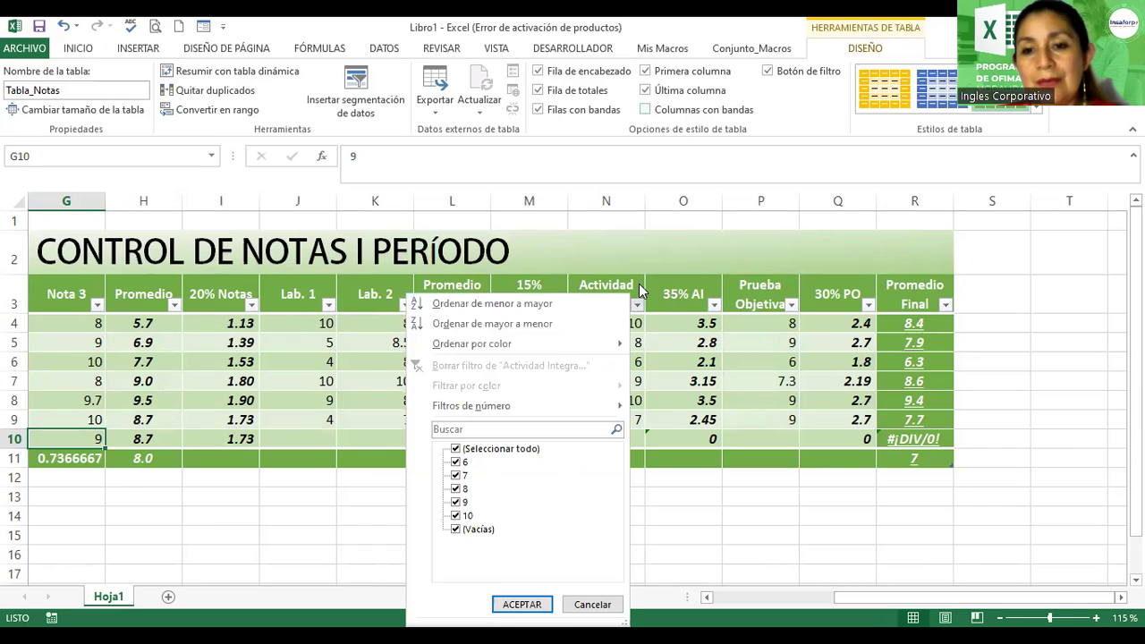
pyautogui.click(768, 72)
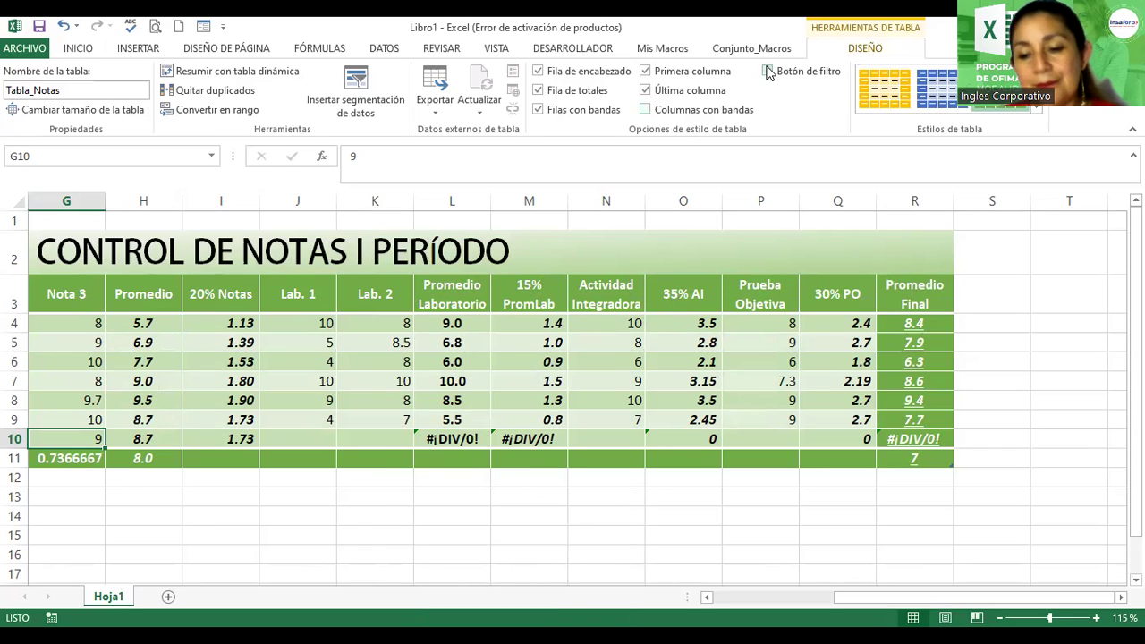
pyautogui.click(768, 71)
pyautogui.click(768, 72)
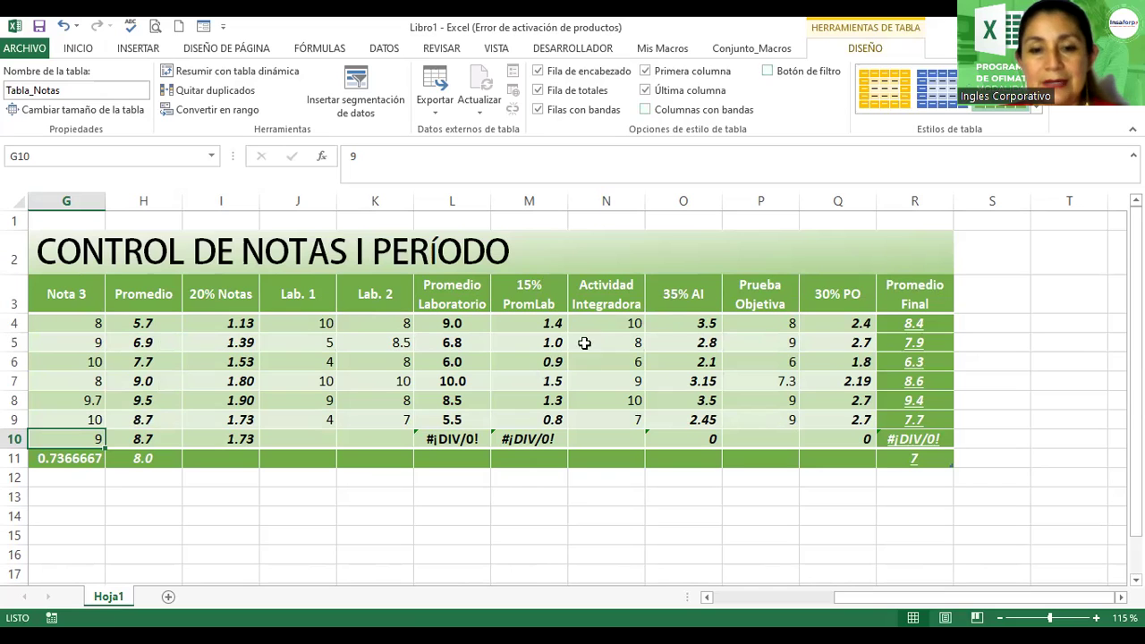
pyautogui.click(581, 267)
pyautogui.keyDown('ctrl'); pyautogui.scroll(-2, 580, 368); pyautogui.keyUp('ctrl')
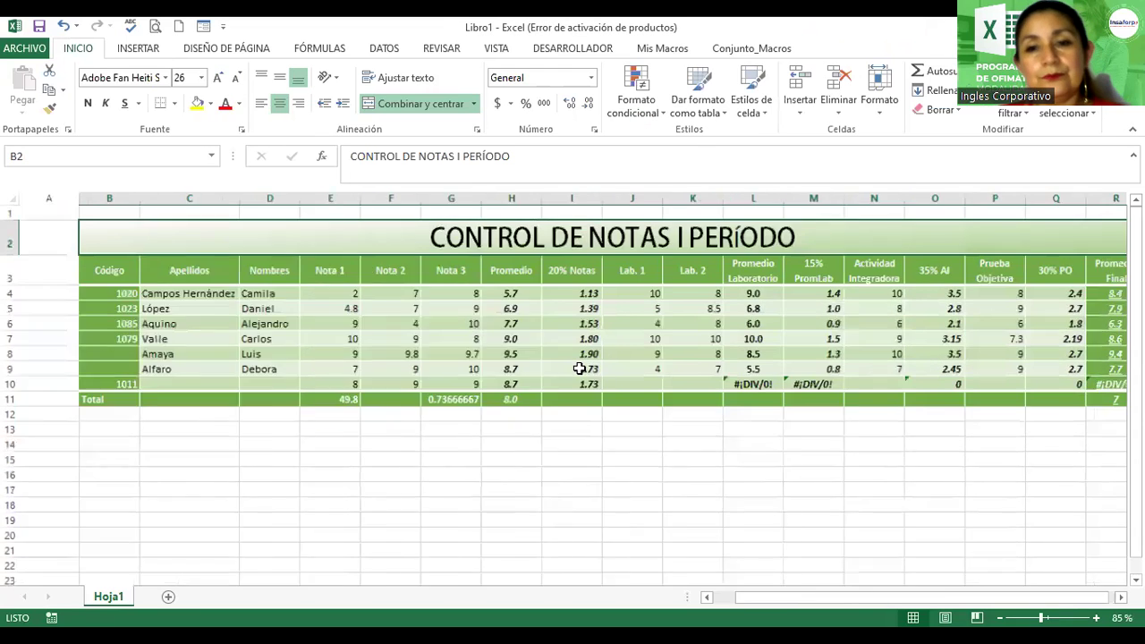
pyautogui.click(715, 321)
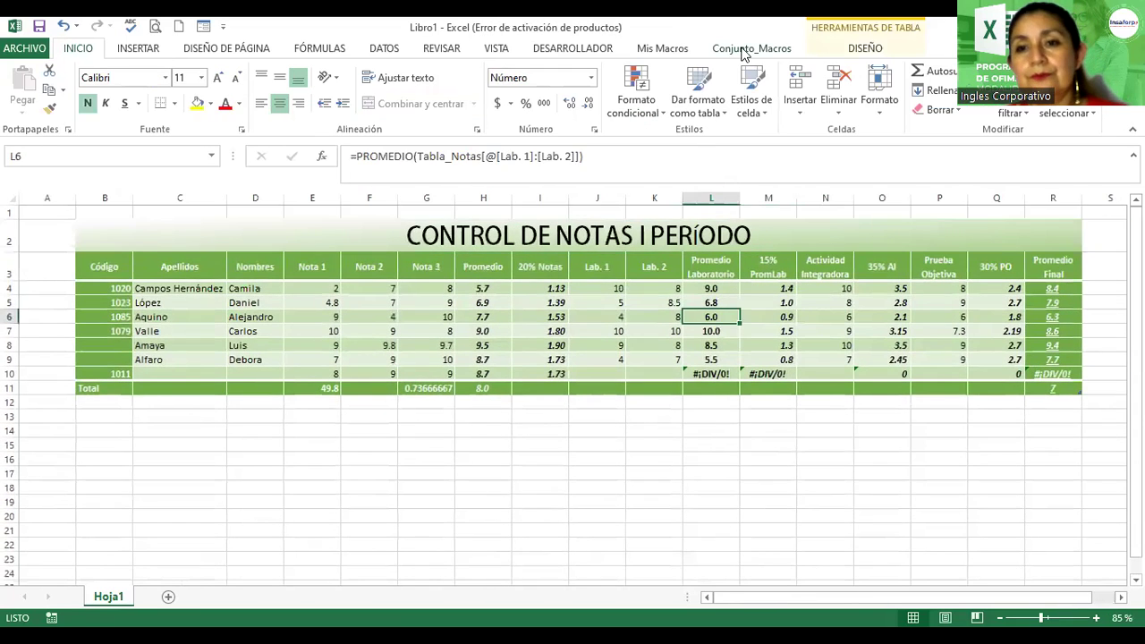
pyautogui.click(852, 50)
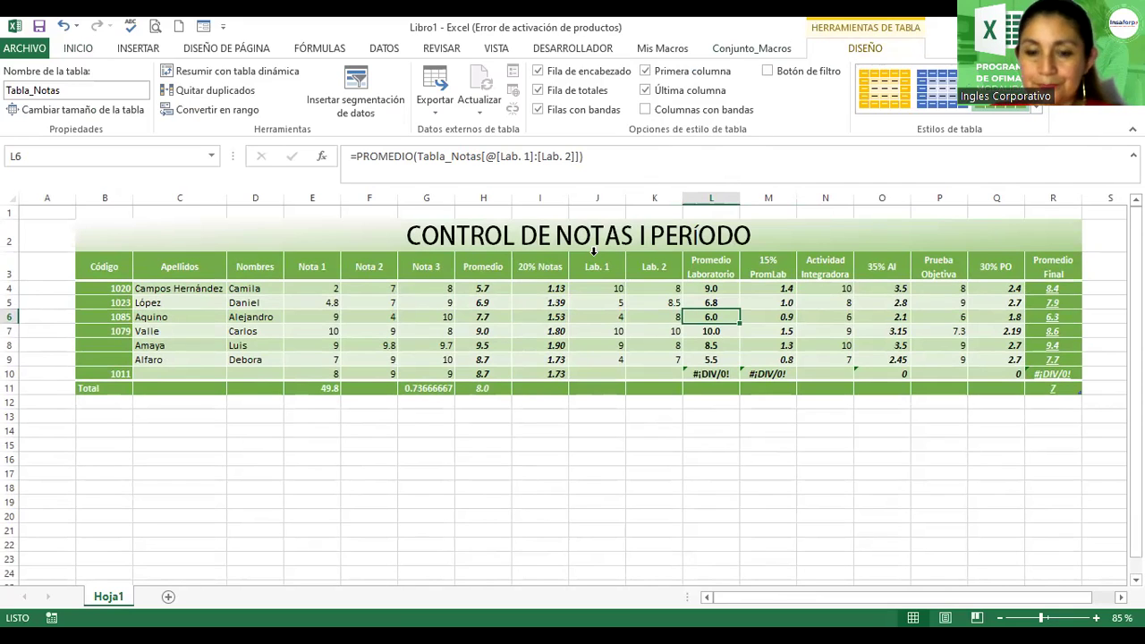
pyautogui.click(146, 376)
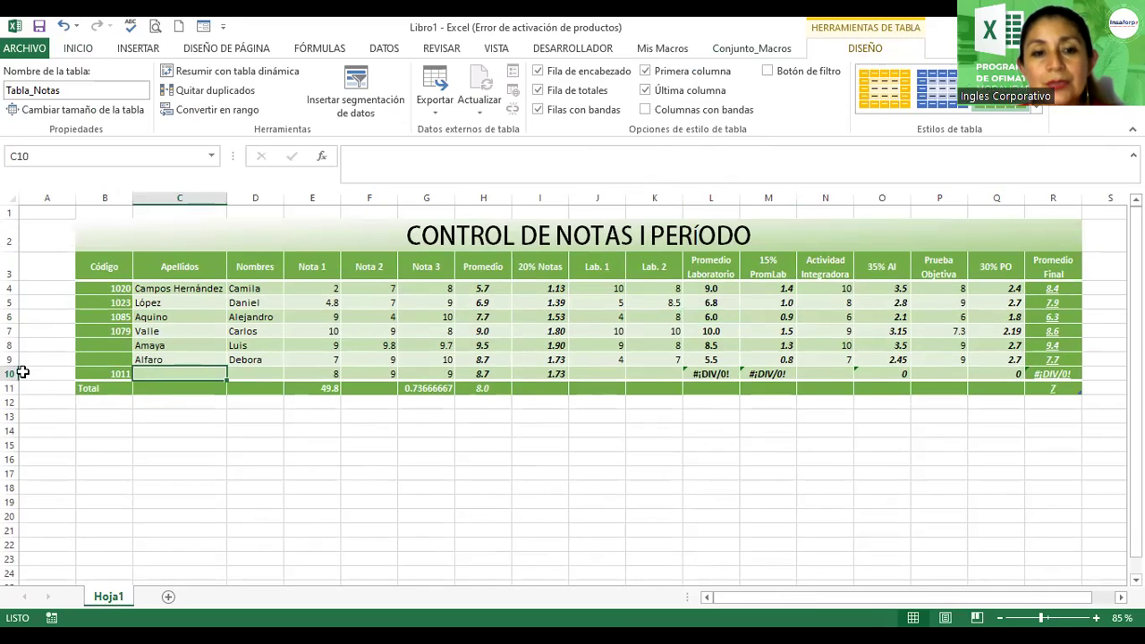
pyautogui.click(91, 370)
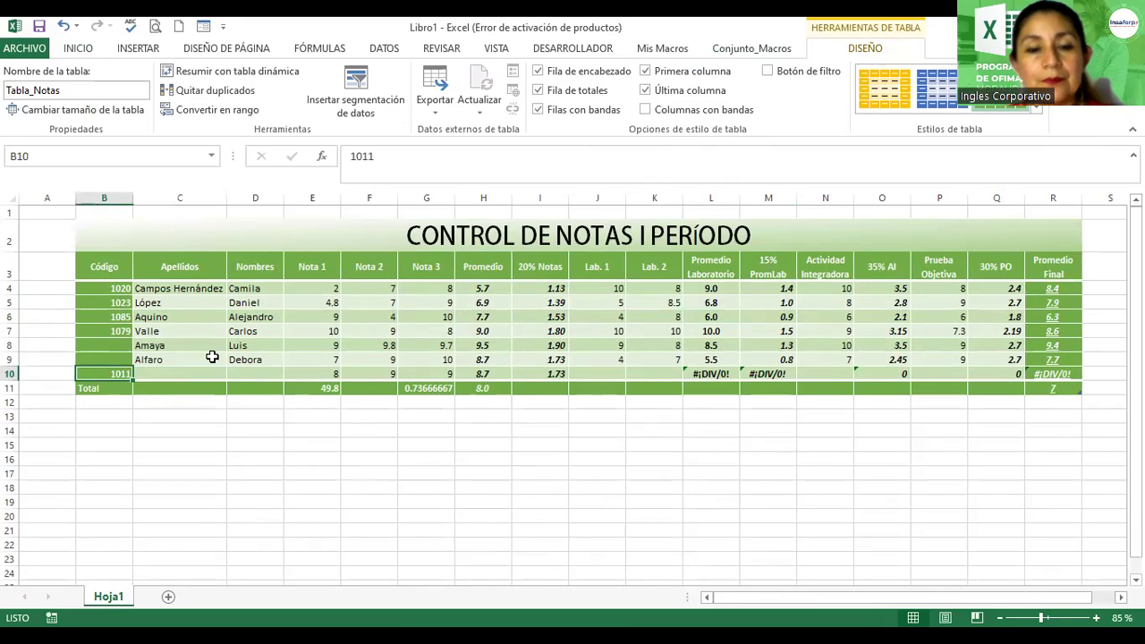
pyautogui.click(178, 376)
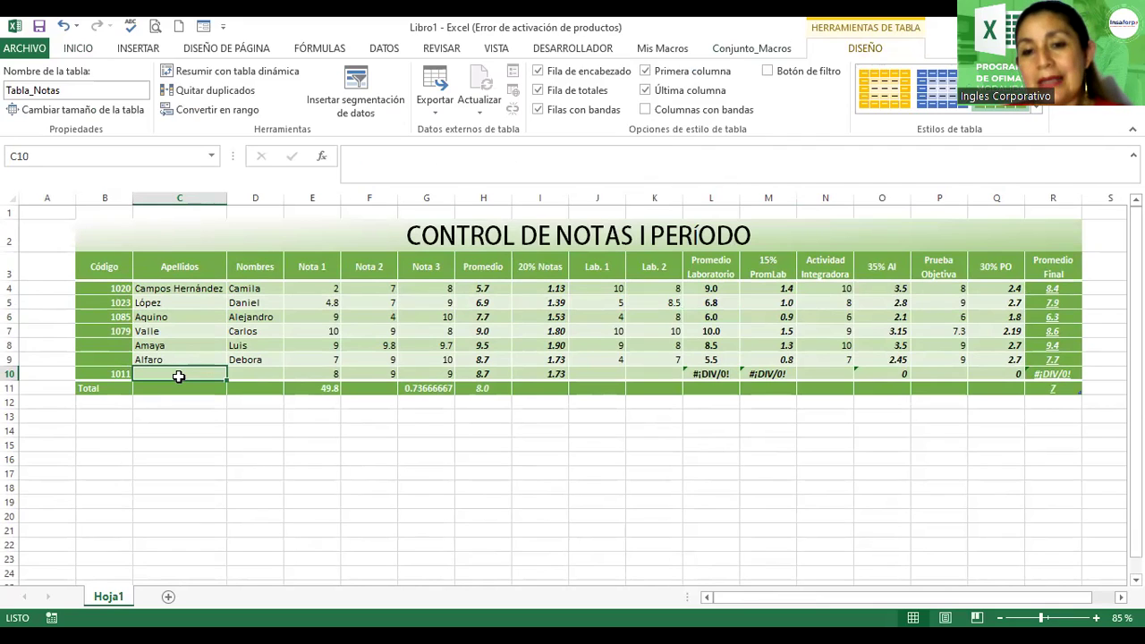
pyautogui.press('Down')
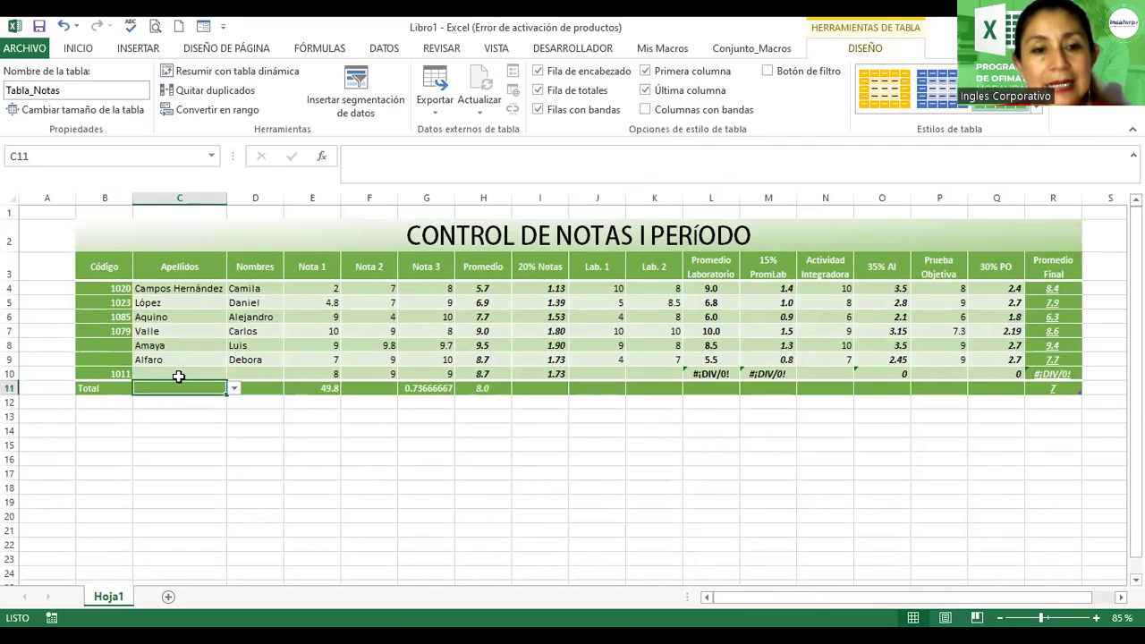
pyautogui.press('Up')
pyautogui.press('Up')
pyautogui.press('Down')
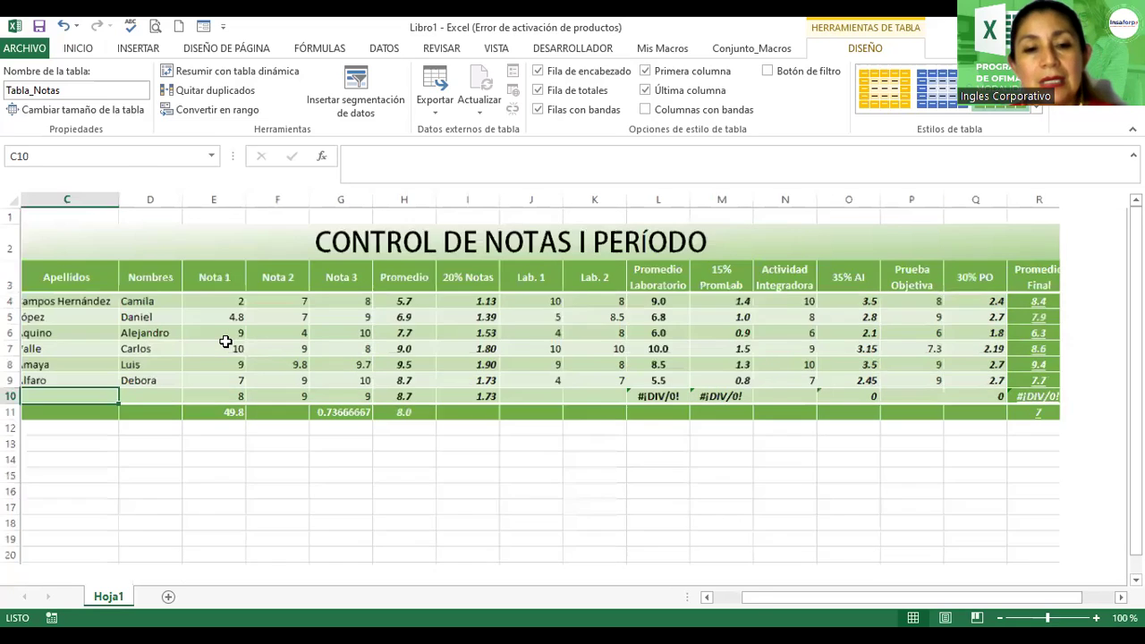
pyautogui.keyDown('ctrl'); pyautogui.scroll(3, 228, 334); pyautogui.keyUp('ctrl')
pyautogui.moveTo(966, 605); pyautogui.dragTo(920, 605)
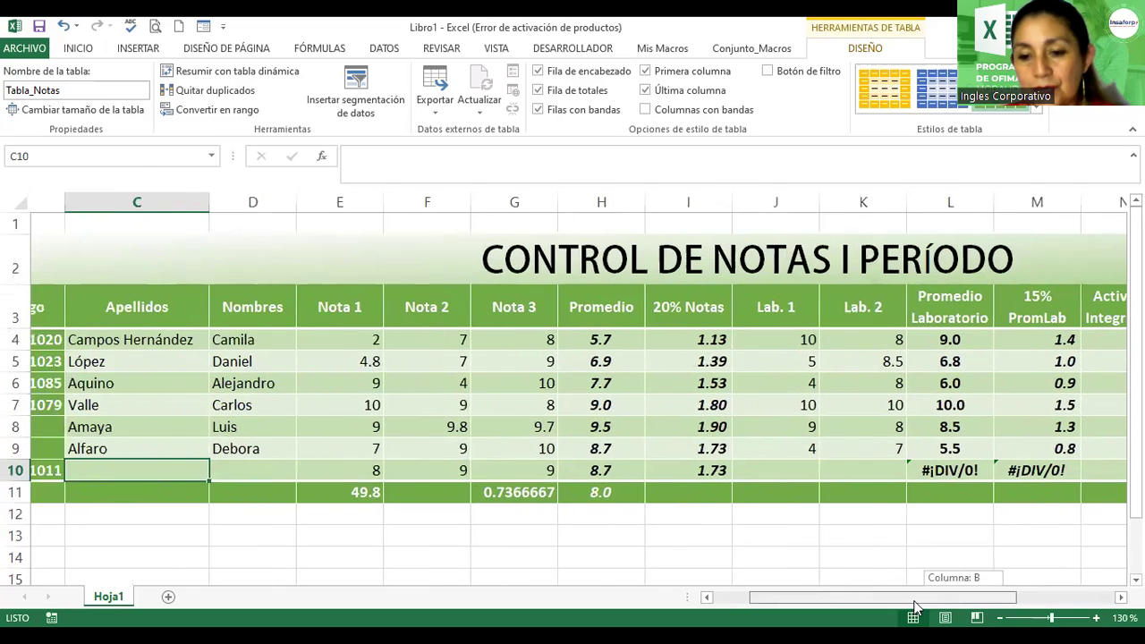
pyautogui.scroll(-1, 120, 304)
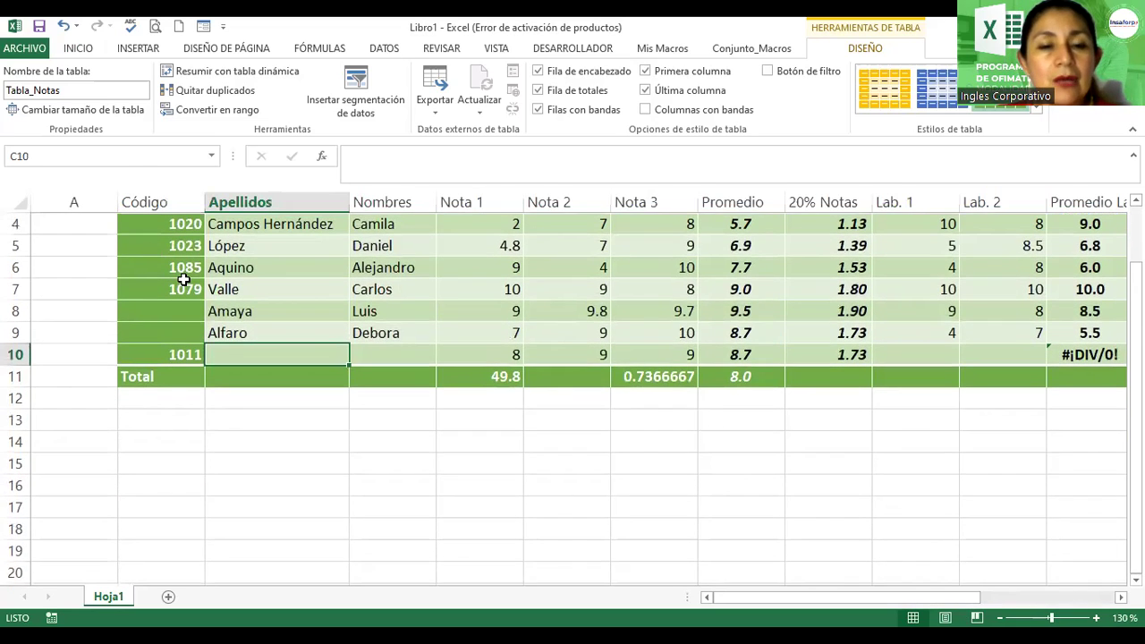
pyautogui.scroll(1, 182, 277)
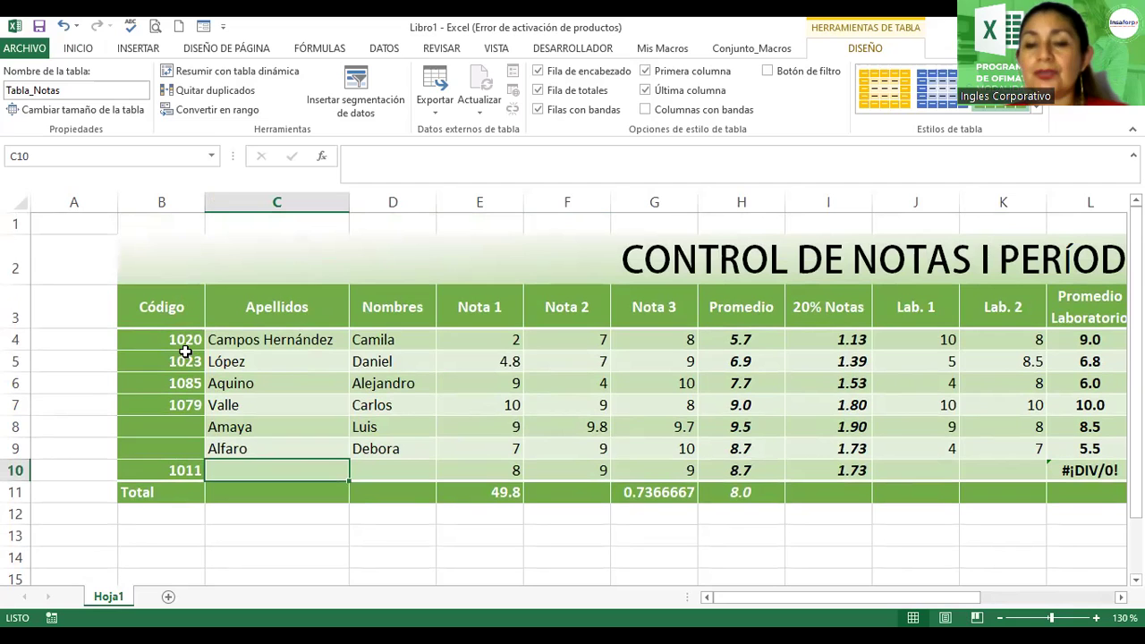
pyautogui.scroll(-1, 185, 352)
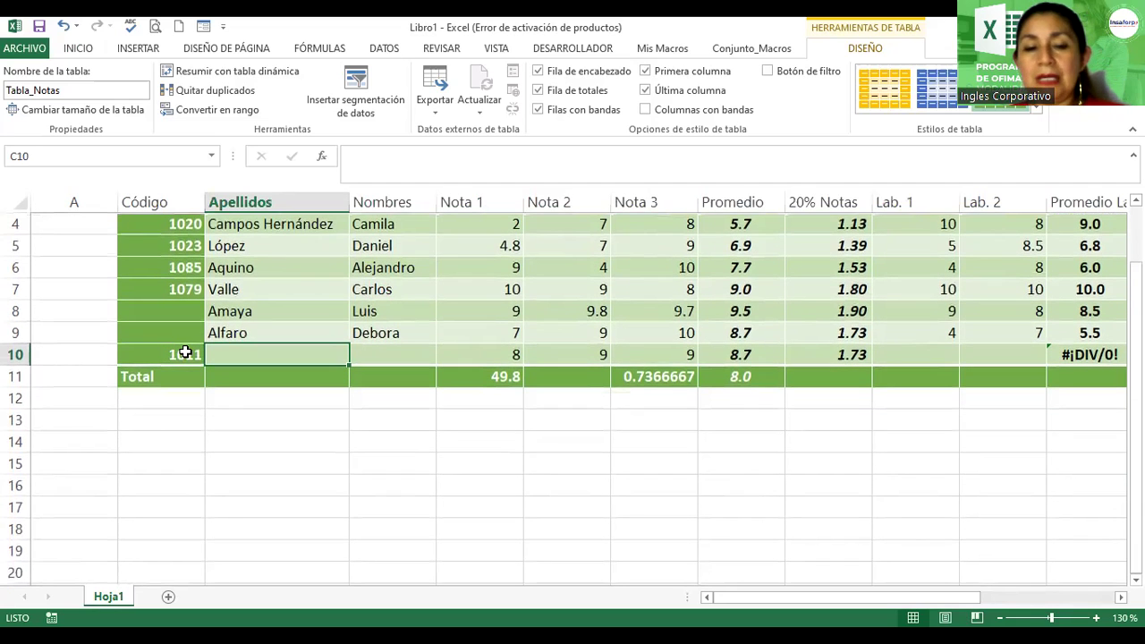
pyautogui.scroll(1, 185, 352)
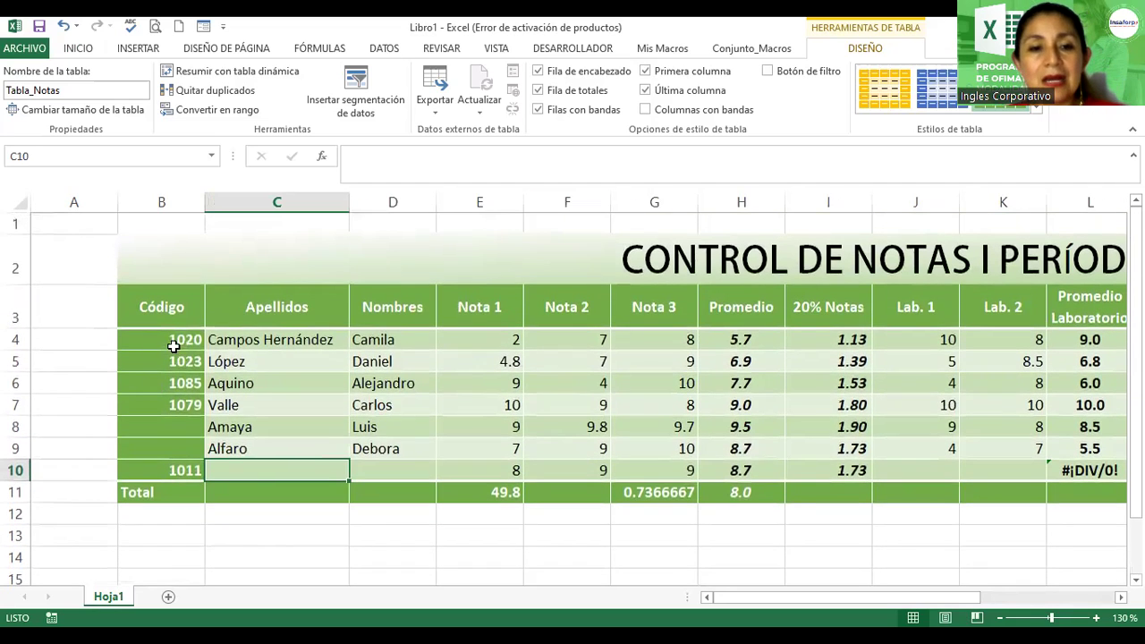
pyautogui.click(175, 346)
pyautogui.moveTo(175, 346); pyautogui.dragTo(175, 467)
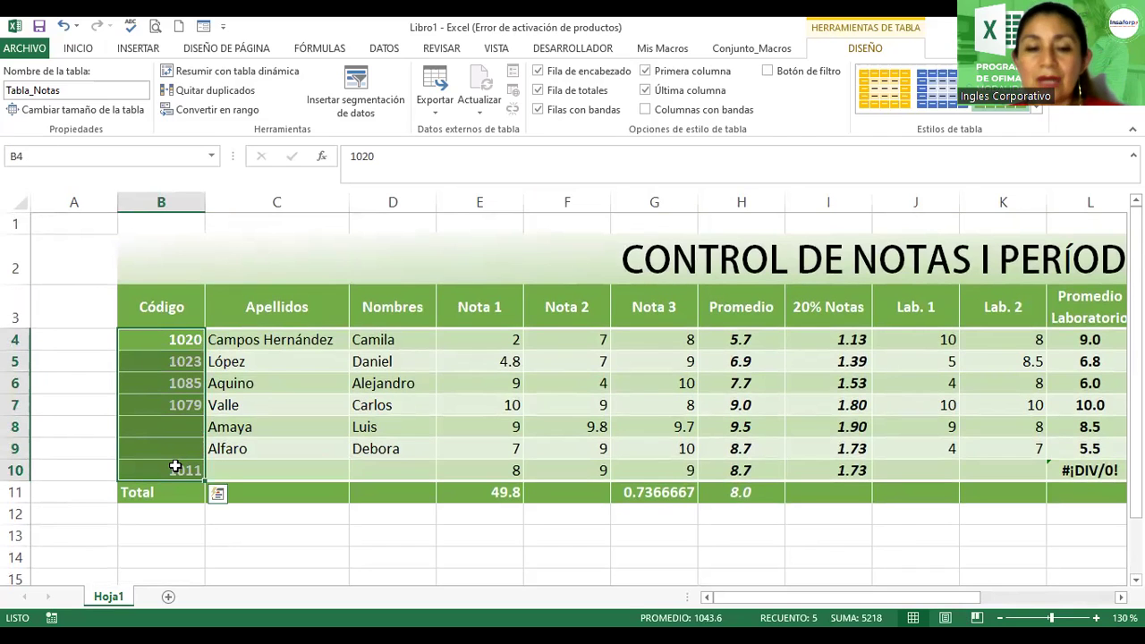
pyautogui.click(173, 493)
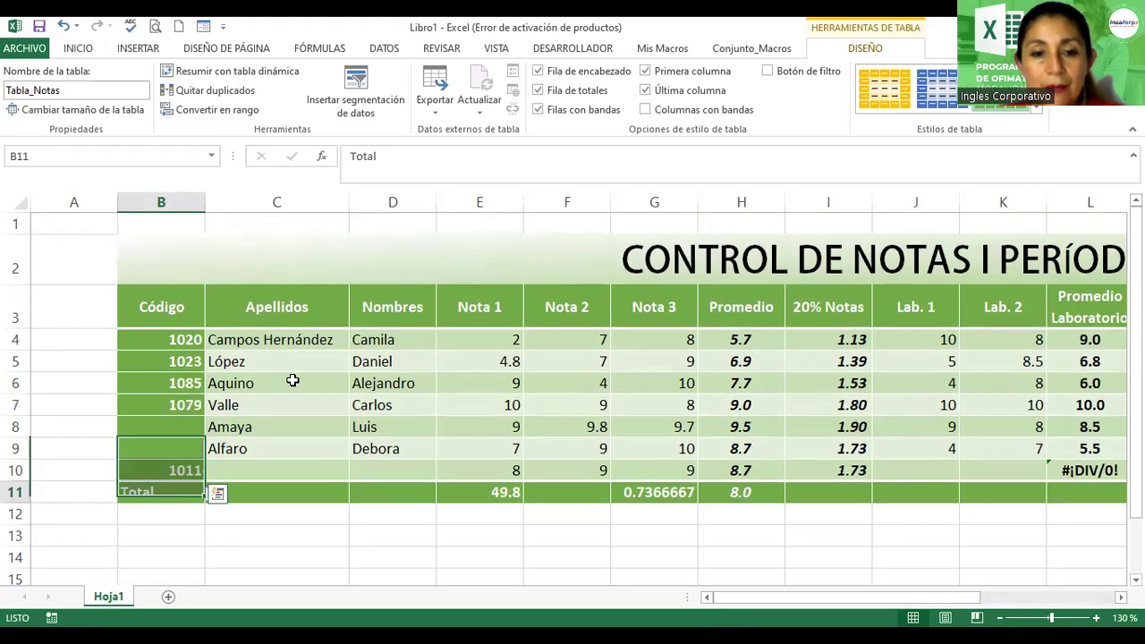
pyautogui.click(294, 380)
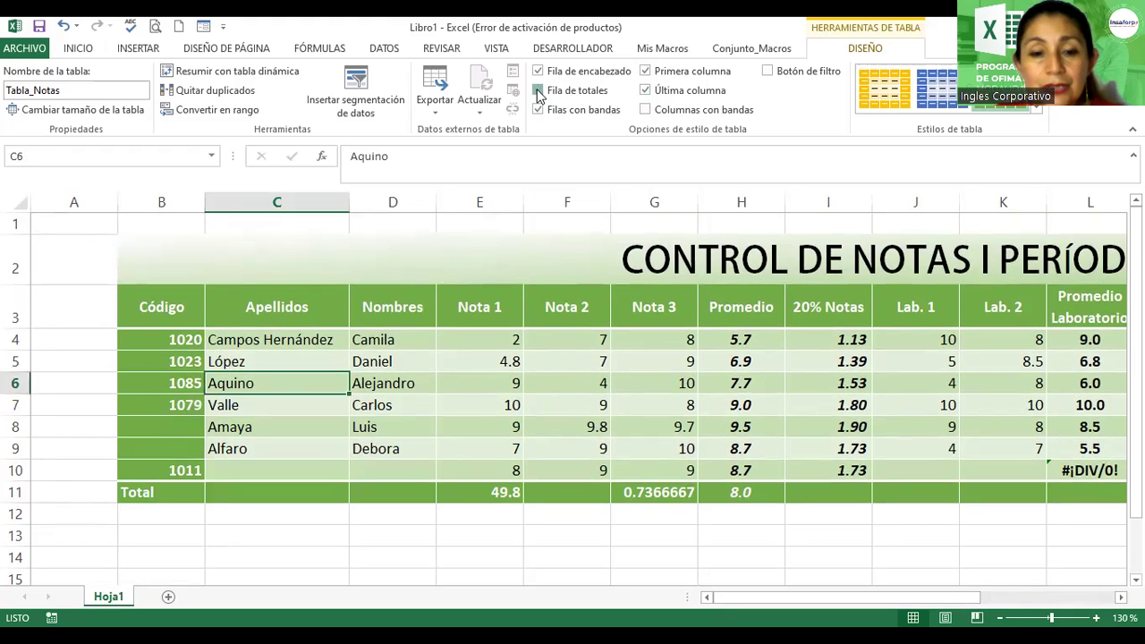
# - Remove the Total row so Tabla_Notas ends at row 10
pyautogui.click(537, 91)
pyautogui.click(533, 386)
pyautogui.scroll(-1, 534, 385)
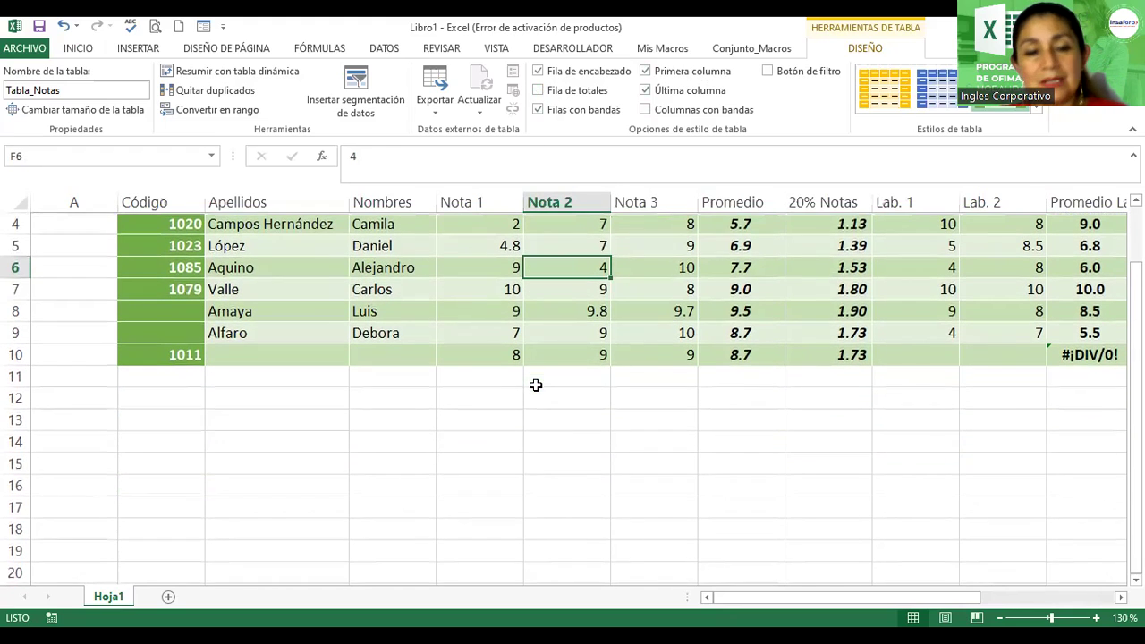
# - Enter 2001 in B11 and cancel it when the Código validation rejects it
pyautogui.click(159, 354)
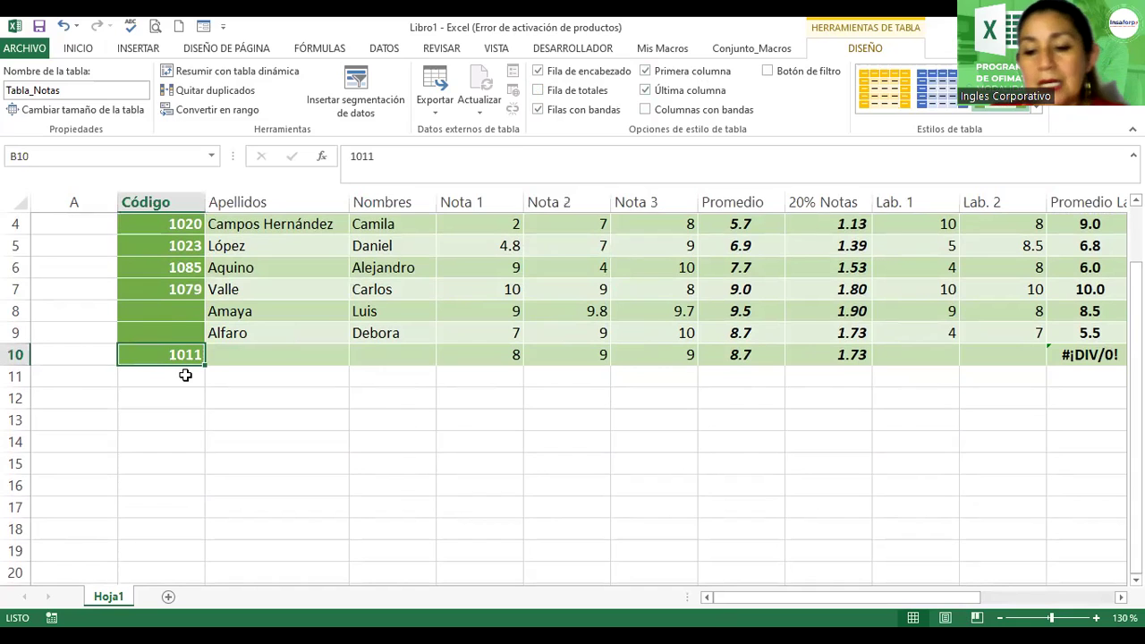
pyautogui.click(185, 374)
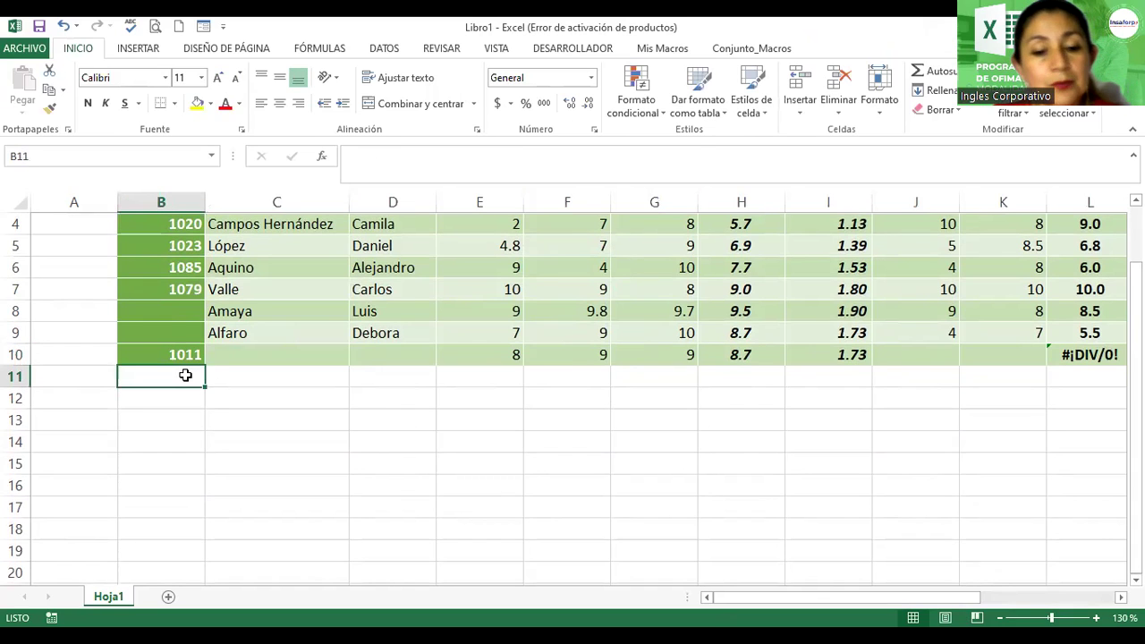
pyautogui.write('2001')
pyautogui.press('Return')
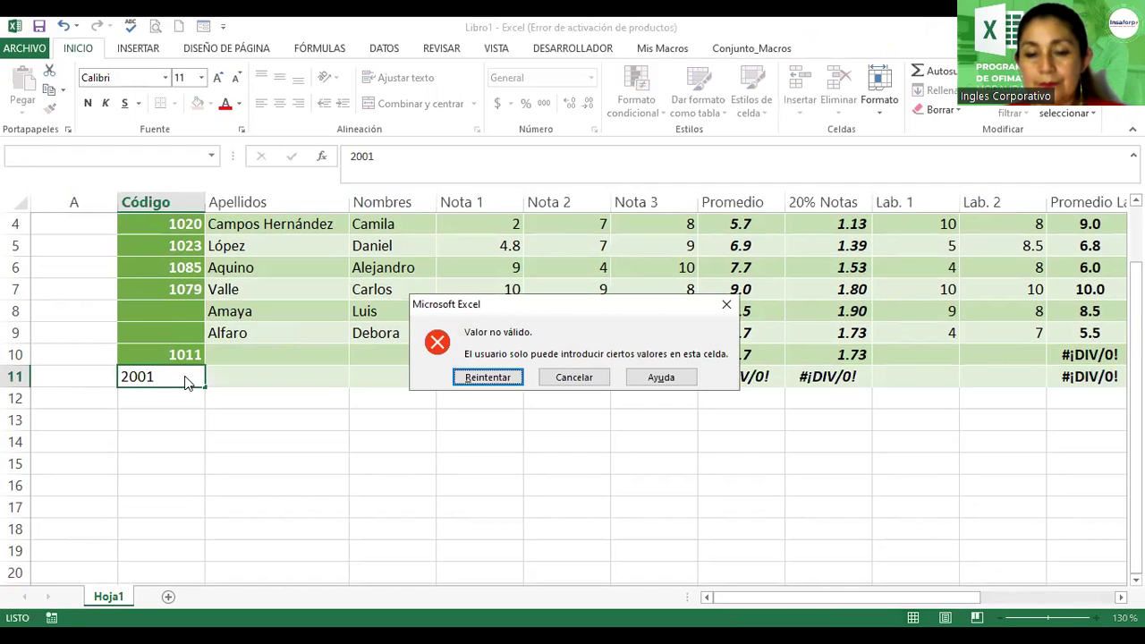
pyautogui.press('Tab')
pyautogui.press('Return')
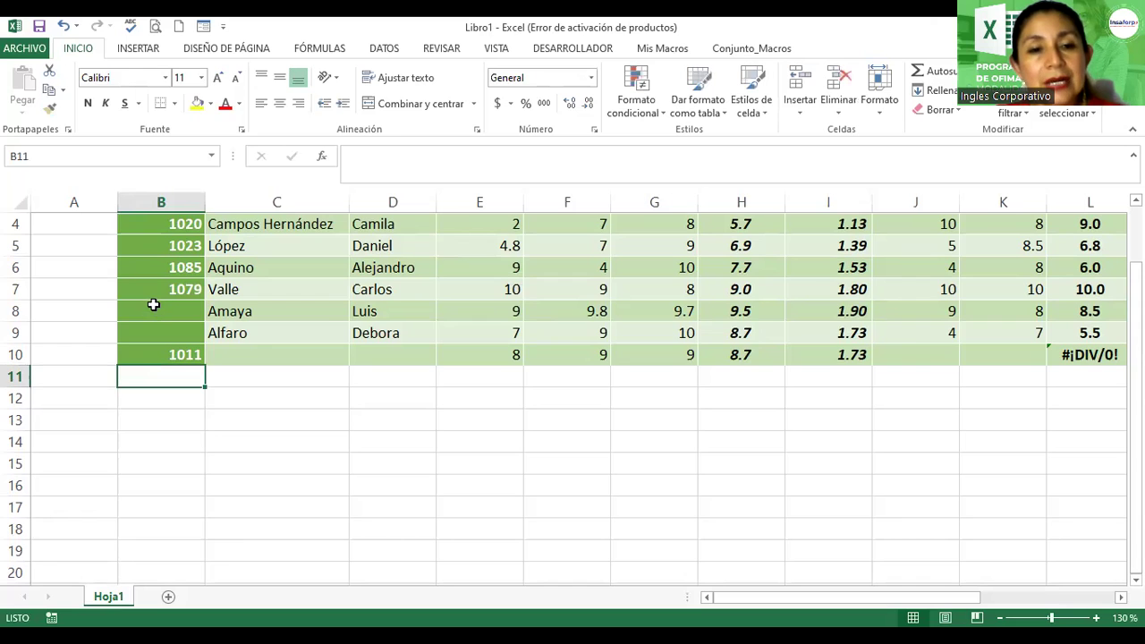
pyautogui.scroll(1, 158, 348)
pyautogui.keyDown('ctrl'); pyautogui.scroll(-2, 158, 348); pyautogui.keyUp('ctrl')
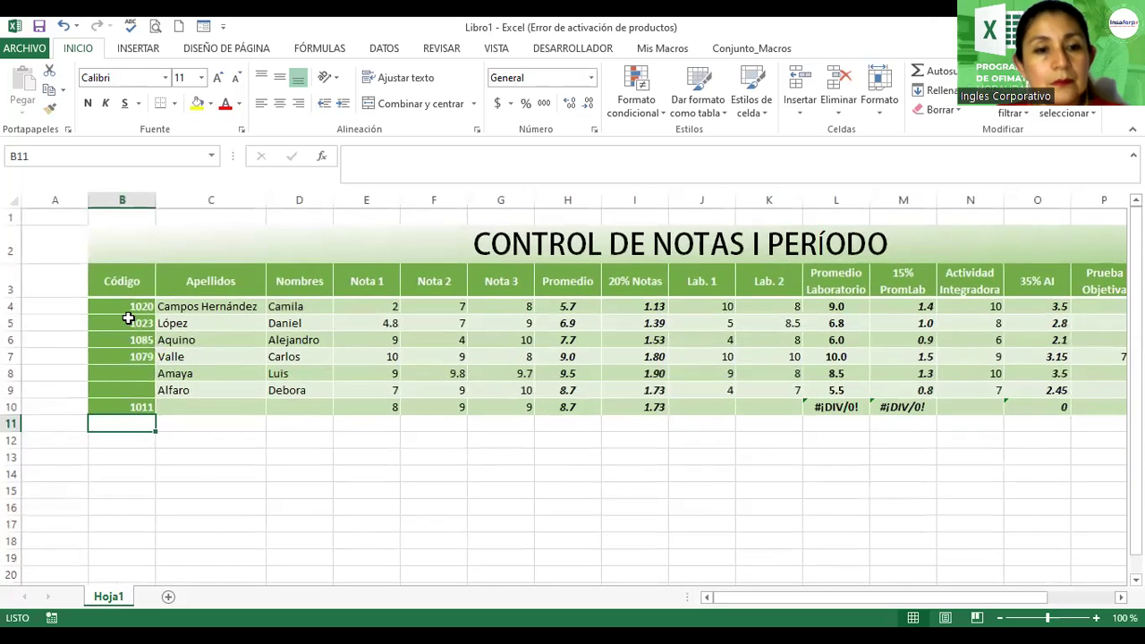
# - Select Código cells B4:B15 and open Validación de datos from the Datos tab
pyautogui.click(127, 312)
pyautogui.moveTo(127, 322); pyautogui.dragTo(122, 490)
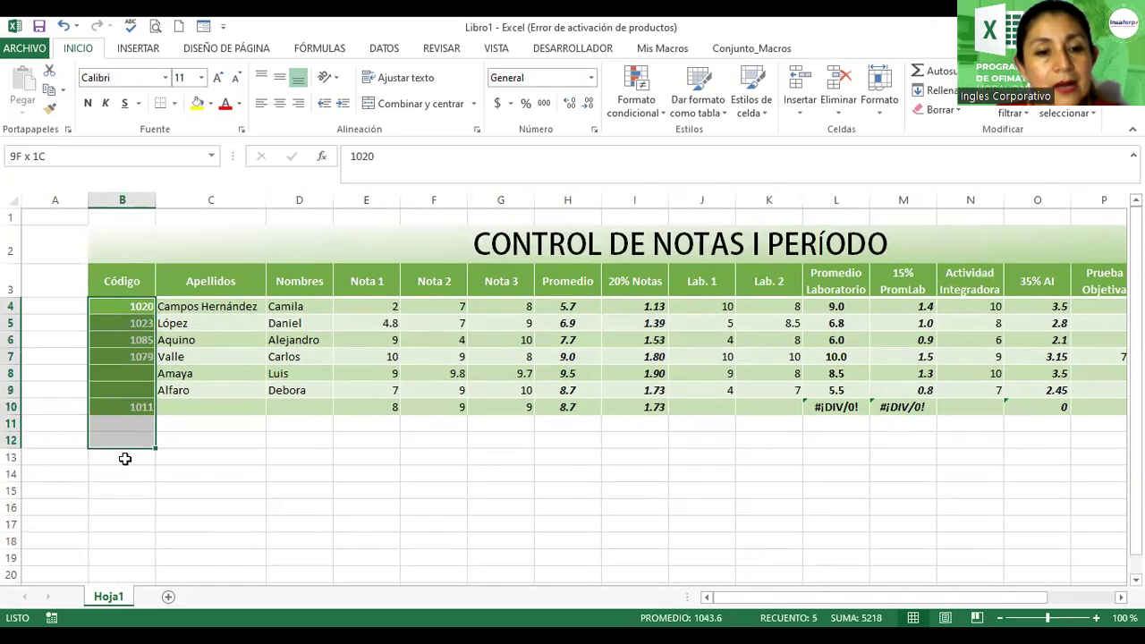
pyautogui.click(380, 50)
pyautogui.click(725, 103)
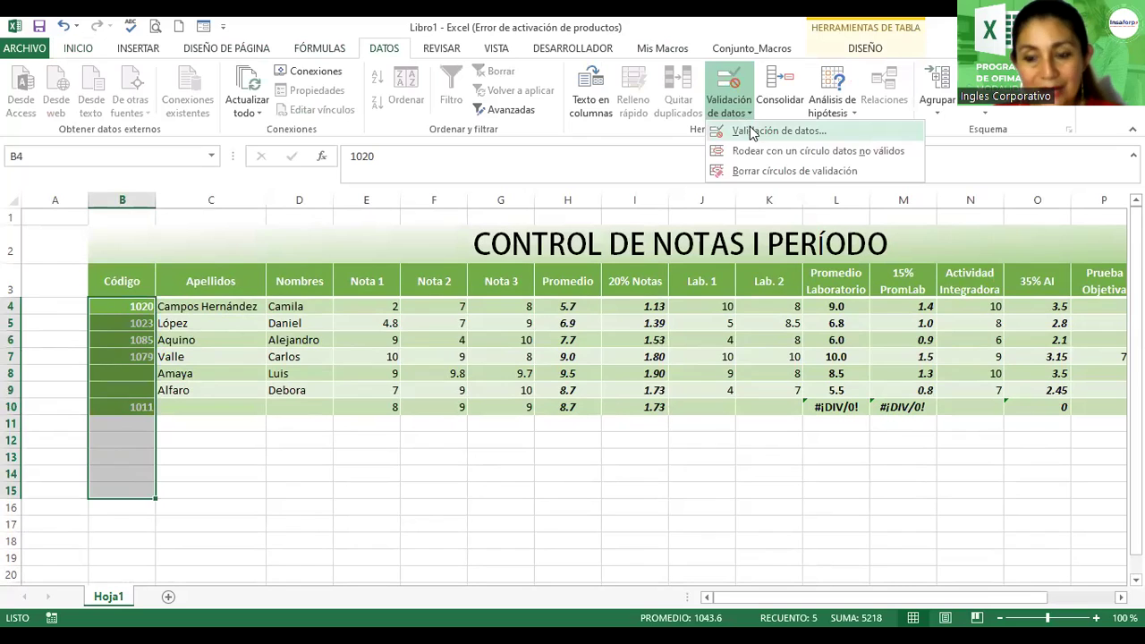
pyautogui.click(752, 132)
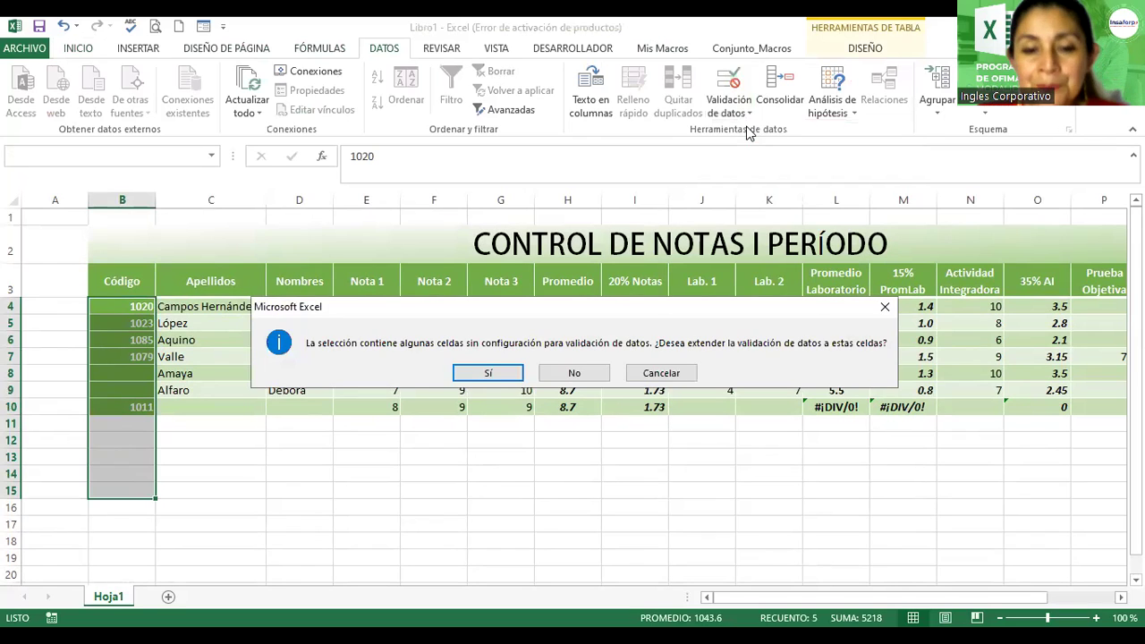
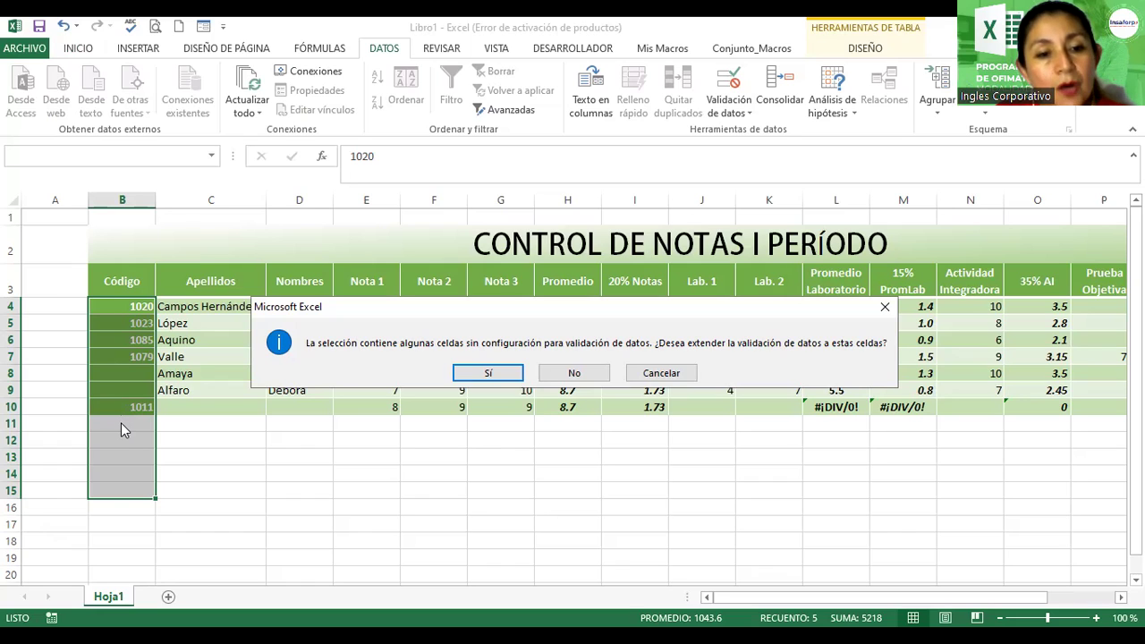
# - Extend the =CONTAR.SI($B$4:$B$10;B4)=1 duplicate check to the empty Código cells below the table
pyautogui.click(495, 374)
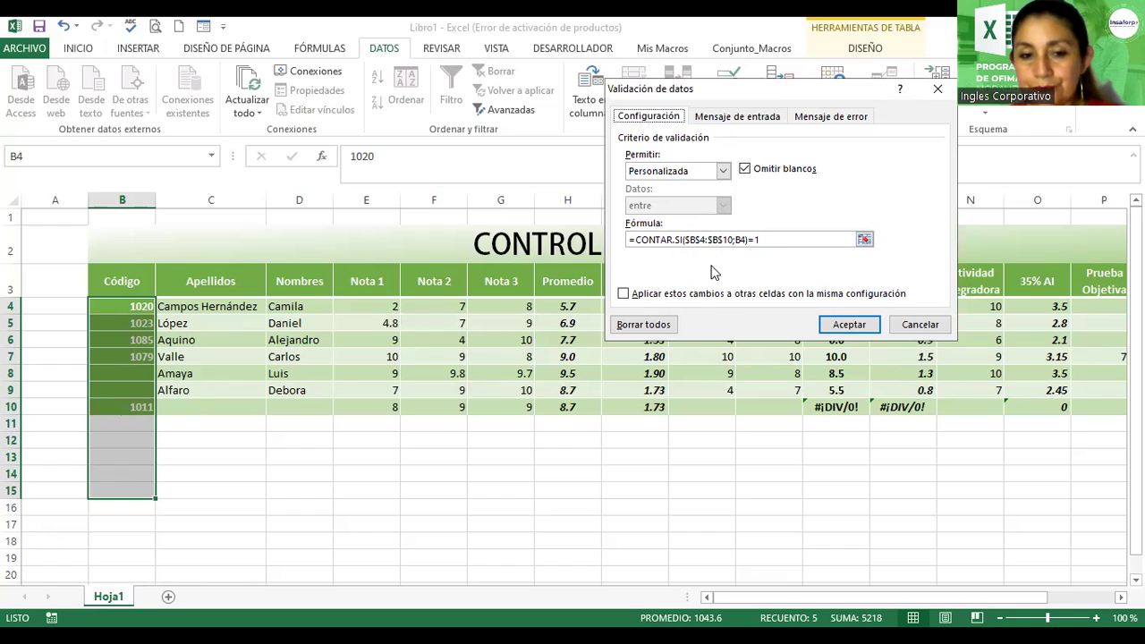
pyautogui.click(847, 326)
pyautogui.click(295, 358)
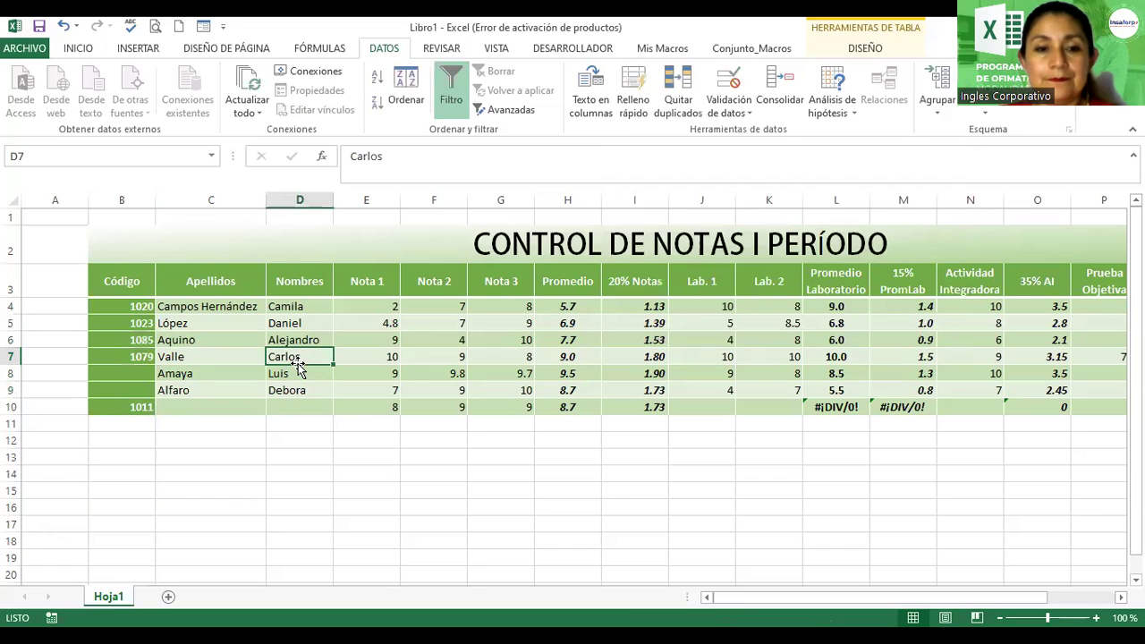
pyautogui.scroll(-1, 242, 353)
pyautogui.click(111, 338)
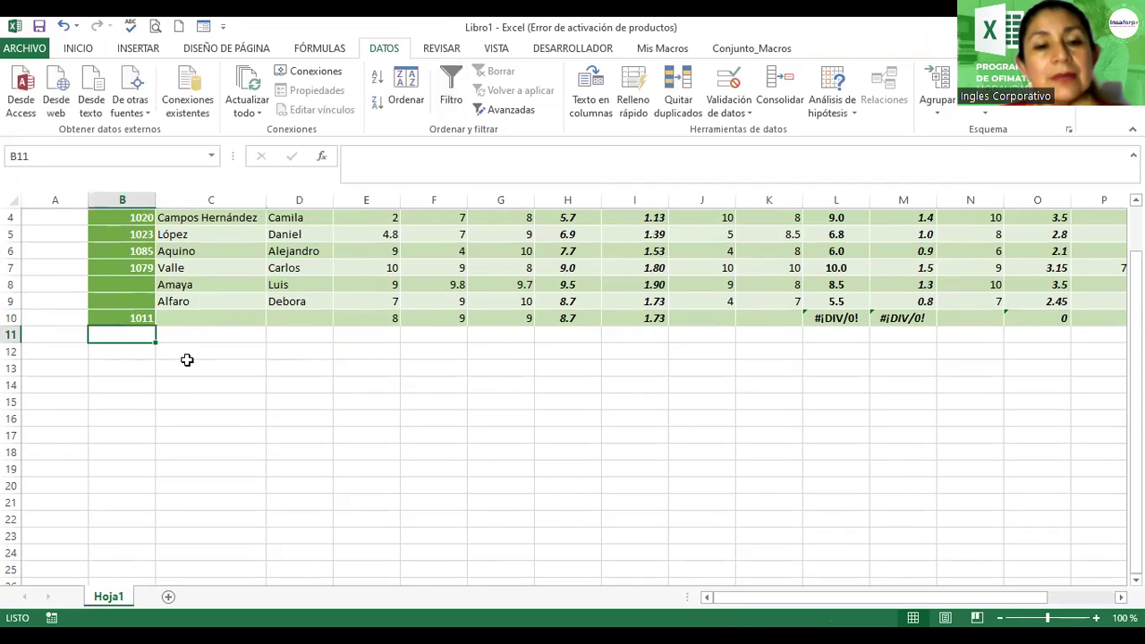
pyautogui.write('2001')
pyautogui.press('Return')
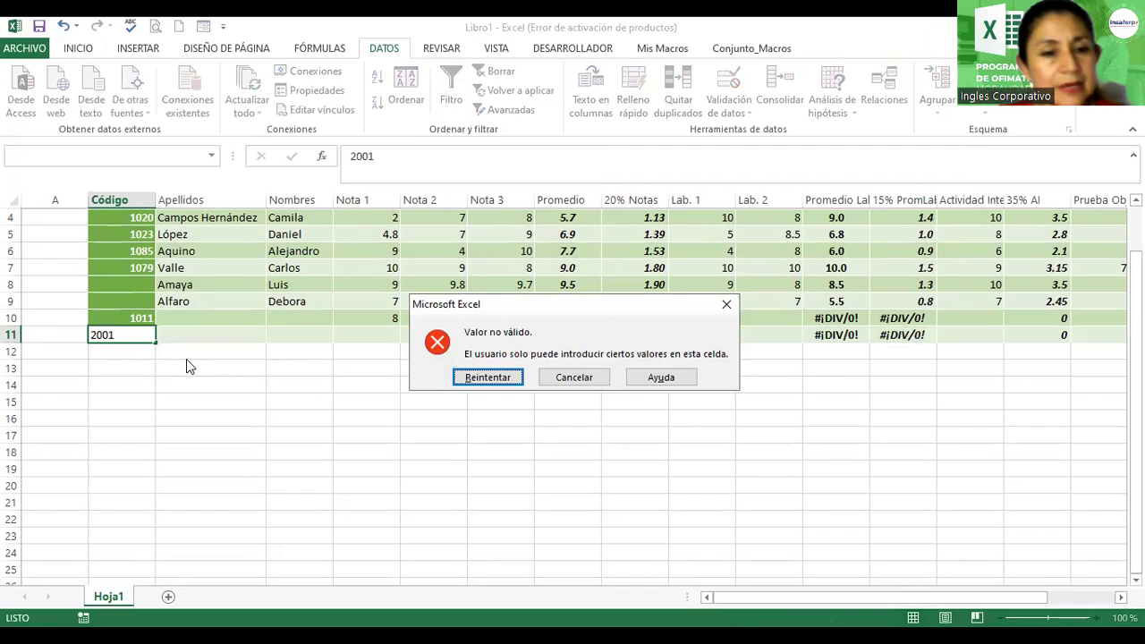
pyautogui.click(507, 379)
pyautogui.write('1010')
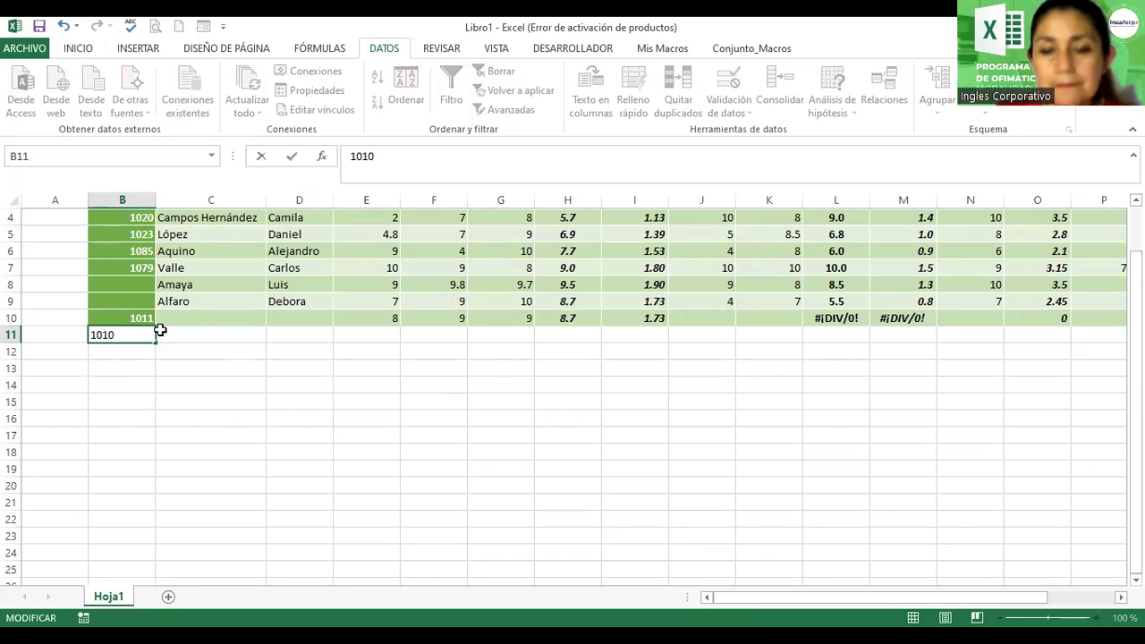
pyautogui.press('Return')
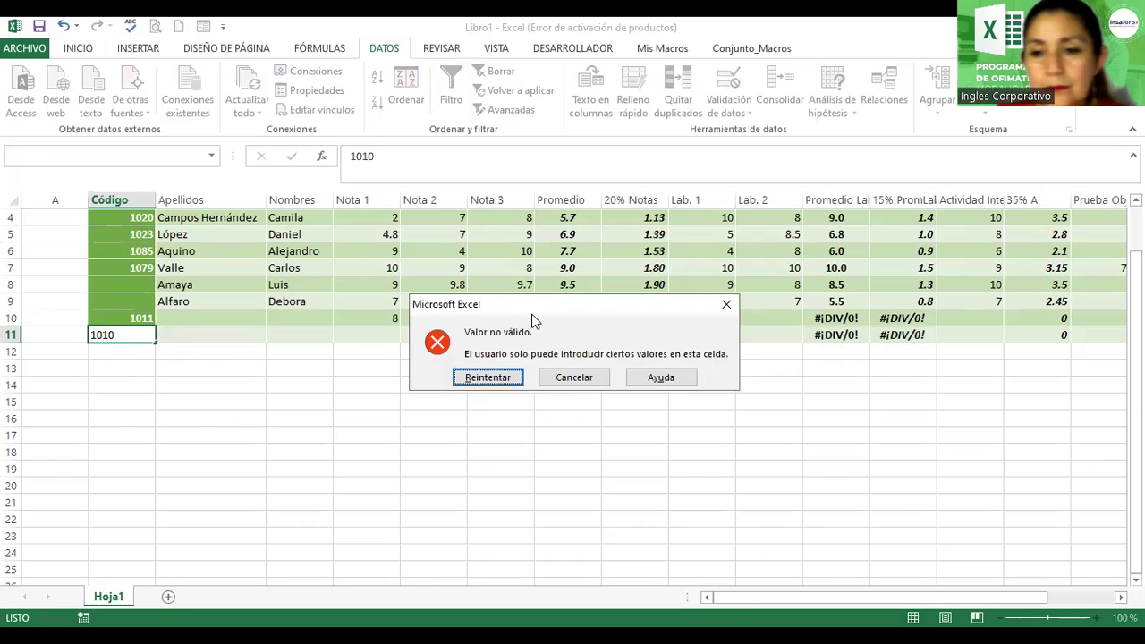
pyautogui.click(555, 379)
pyautogui.click(556, 377)
pyautogui.click(328, 383)
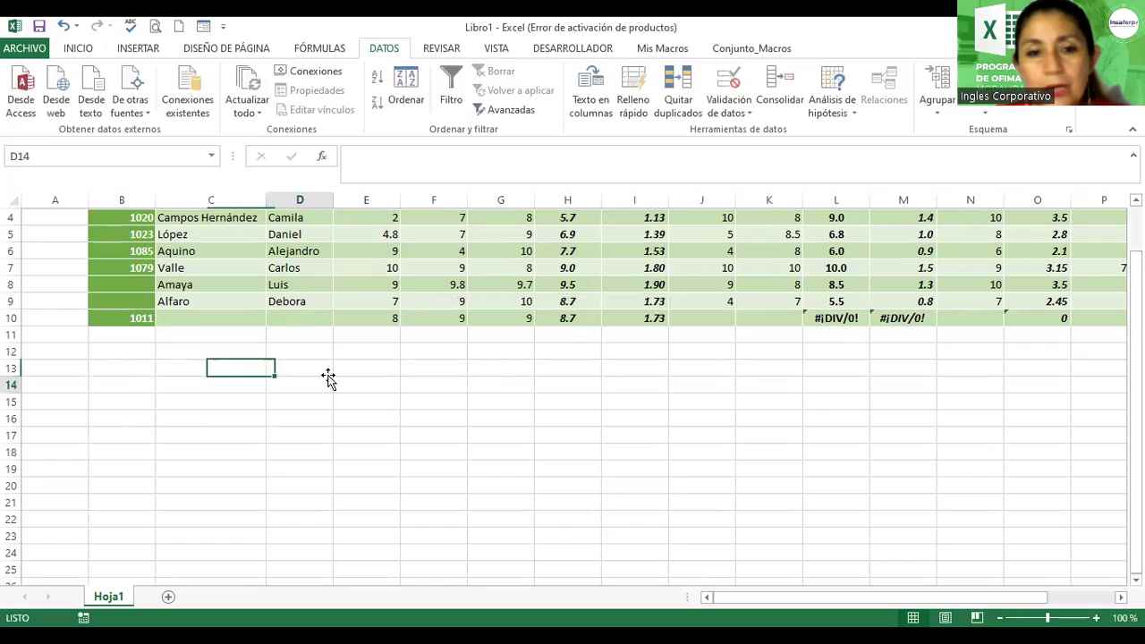
pyautogui.scroll(1, 327, 381)
pyautogui.scroll(-1, 329, 377)
pyautogui.keyDown('ctrl'); pyautogui.scroll(-1, 328, 374); pyautogui.keyUp('ctrl')
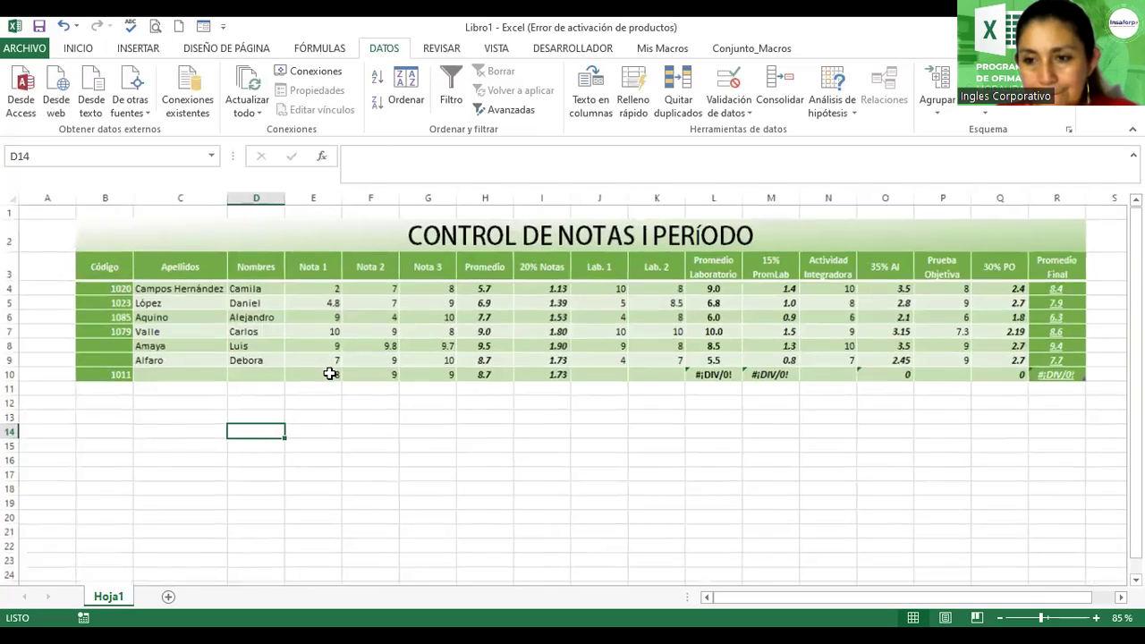
pyautogui.keyDown('ctrl'); pyautogui.scroll(-1, 327, 371); pyautogui.keyUp('ctrl')
pyautogui.keyDown('ctrl'); pyautogui.scroll(1, 327, 370); pyautogui.keyUp('ctrl')
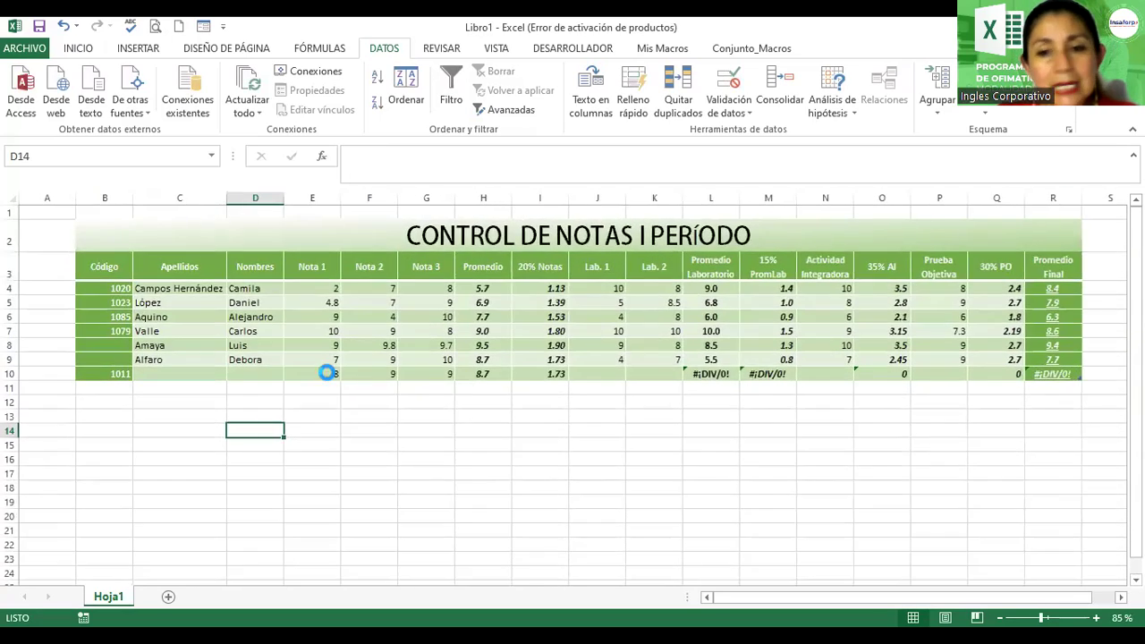
pyautogui.keyDown('ctrl'); pyautogui.scroll(1, 326, 369); pyautogui.keyUp('ctrl')
pyautogui.moveTo(796, 598); pyautogui.dragTo(752, 598)
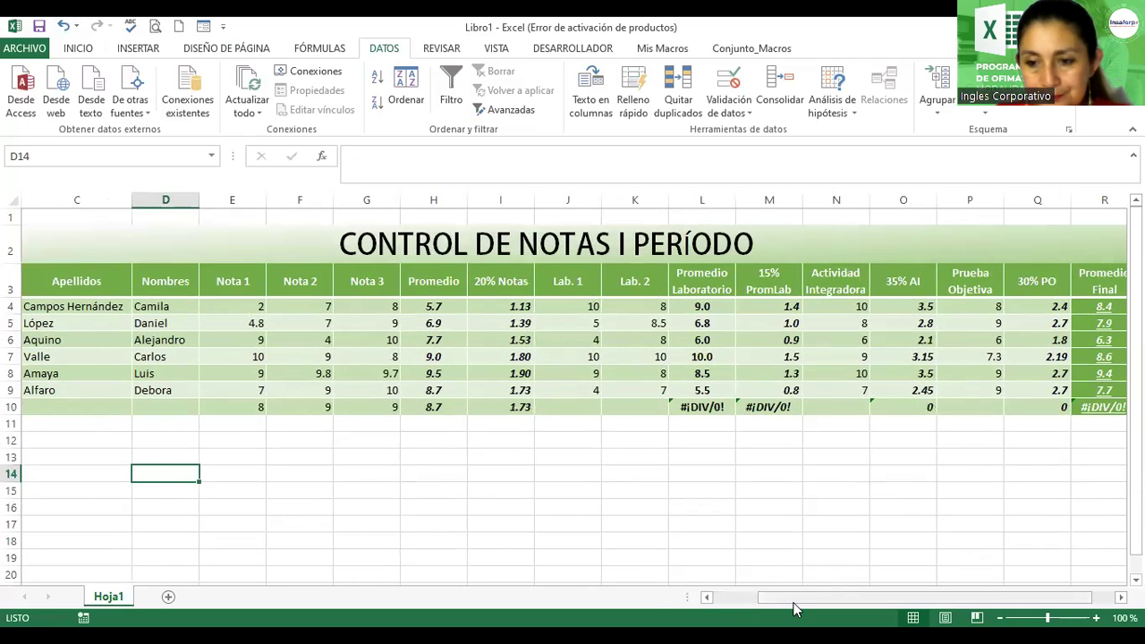
pyautogui.scroll(-1, 229, 394)
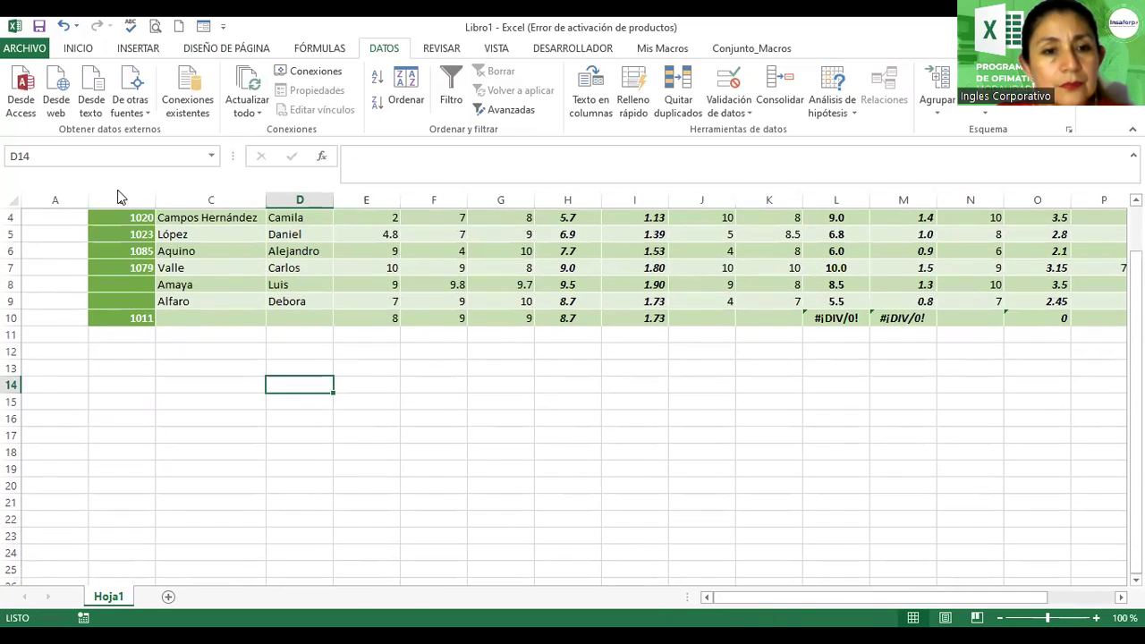
pyautogui.scroll(1, 112, 269)
# - Bring up the error alert settings of the validation on Código cells B4:B13
pyautogui.moveTo(116, 306); pyautogui.dragTo(121, 457)
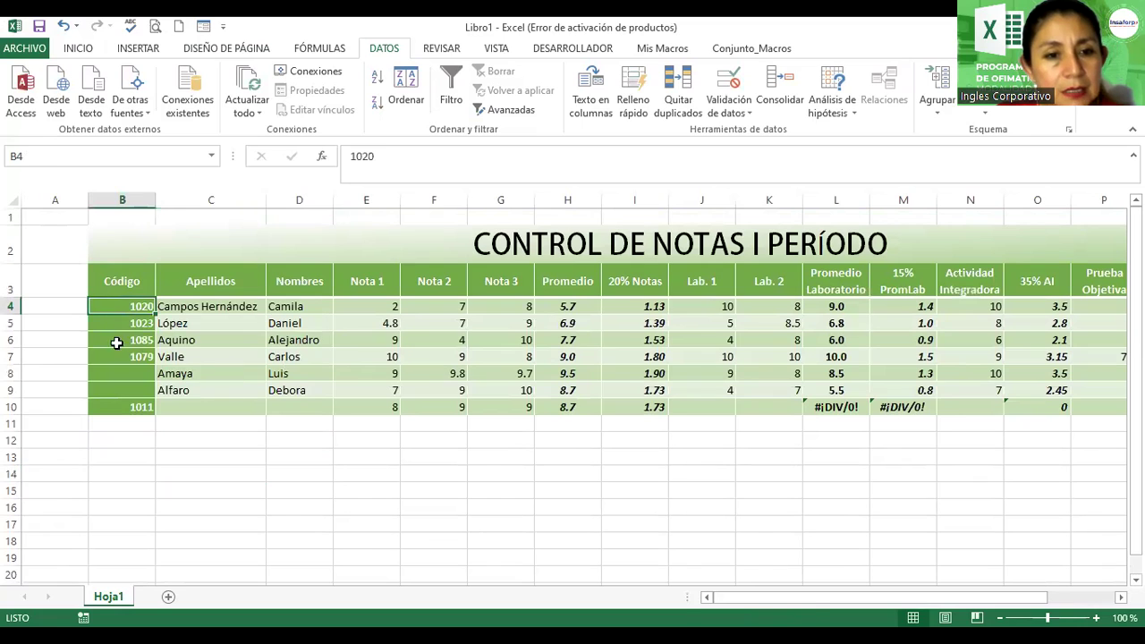
pyautogui.click(729, 112)
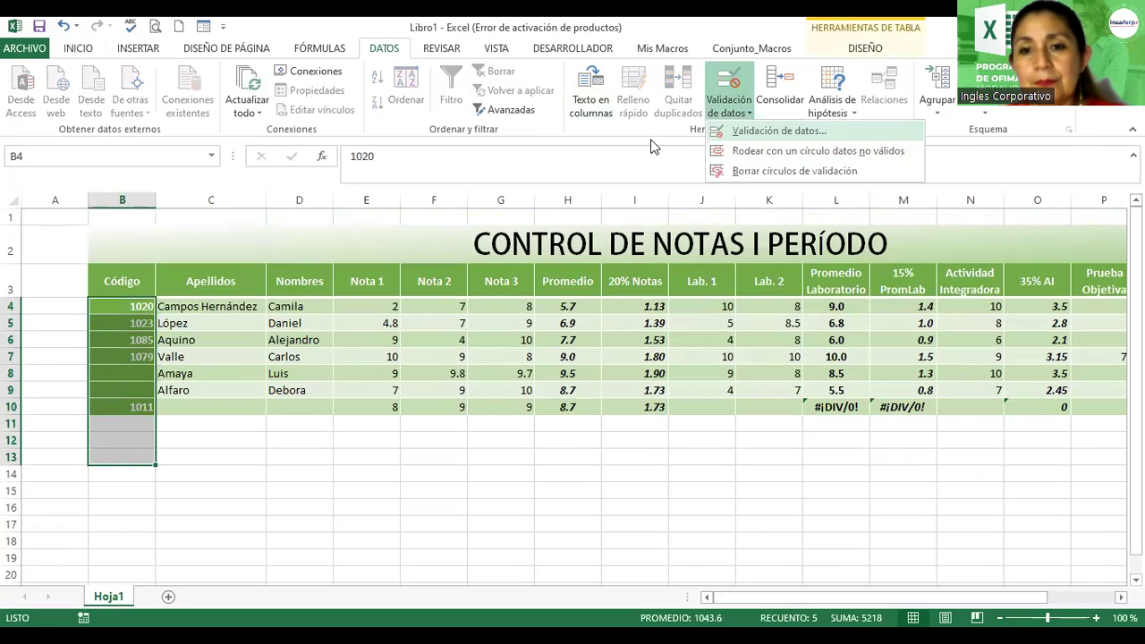
pyautogui.click(756, 131)
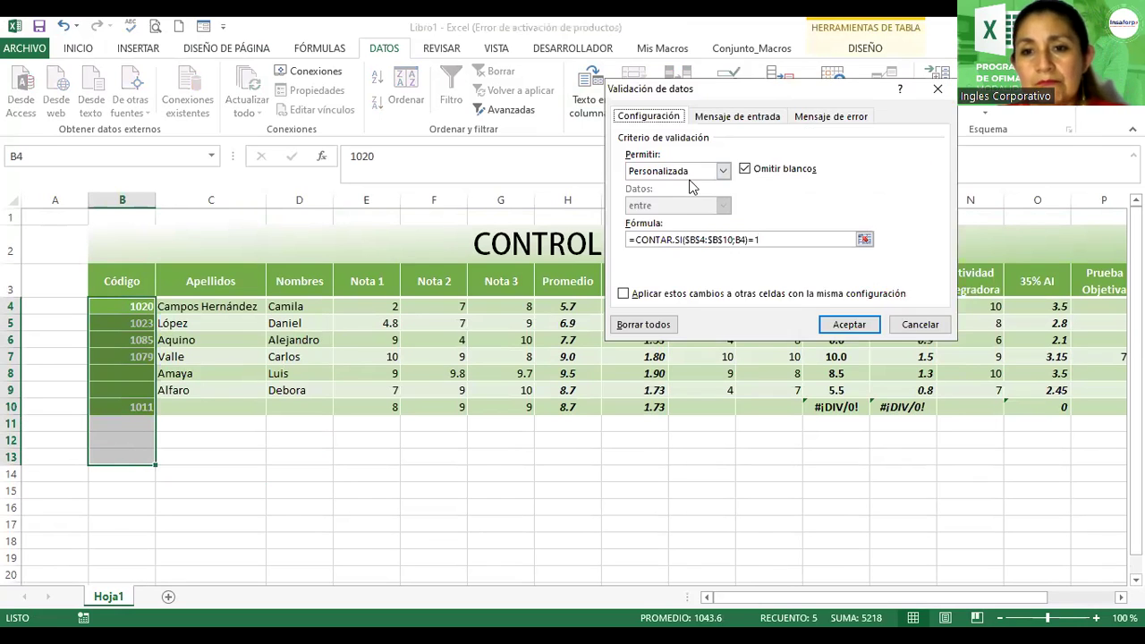
pyautogui.click(728, 117)
pyautogui.click(830, 116)
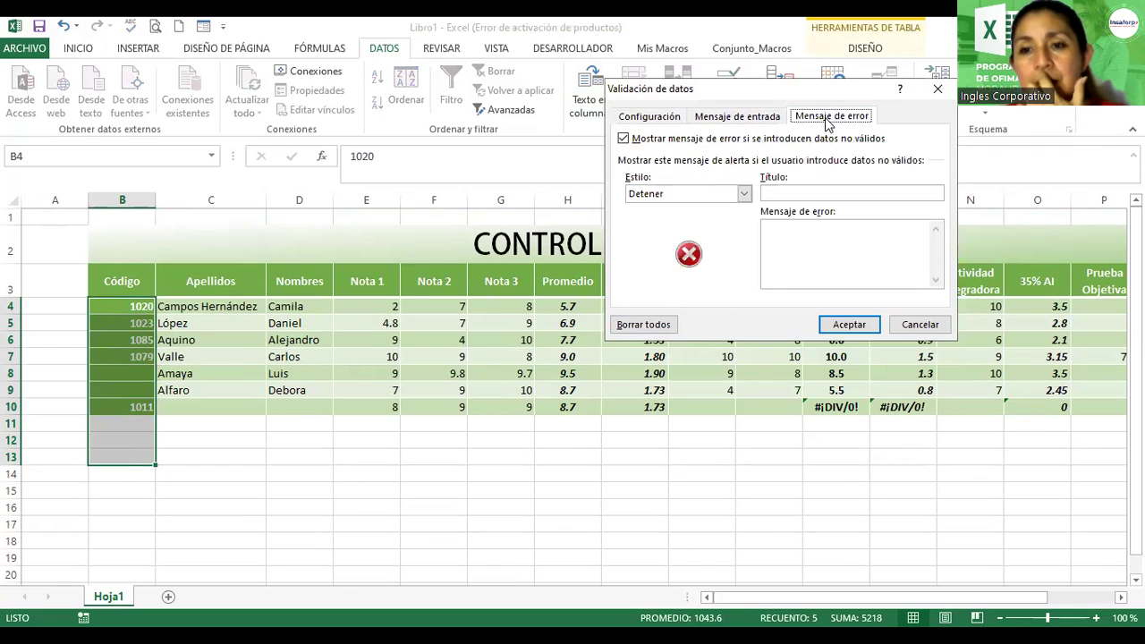
# - Enter alert title 'Error' and message 'Código ya existe, intente de nuevo', and save it
pyautogui.click(808, 193)
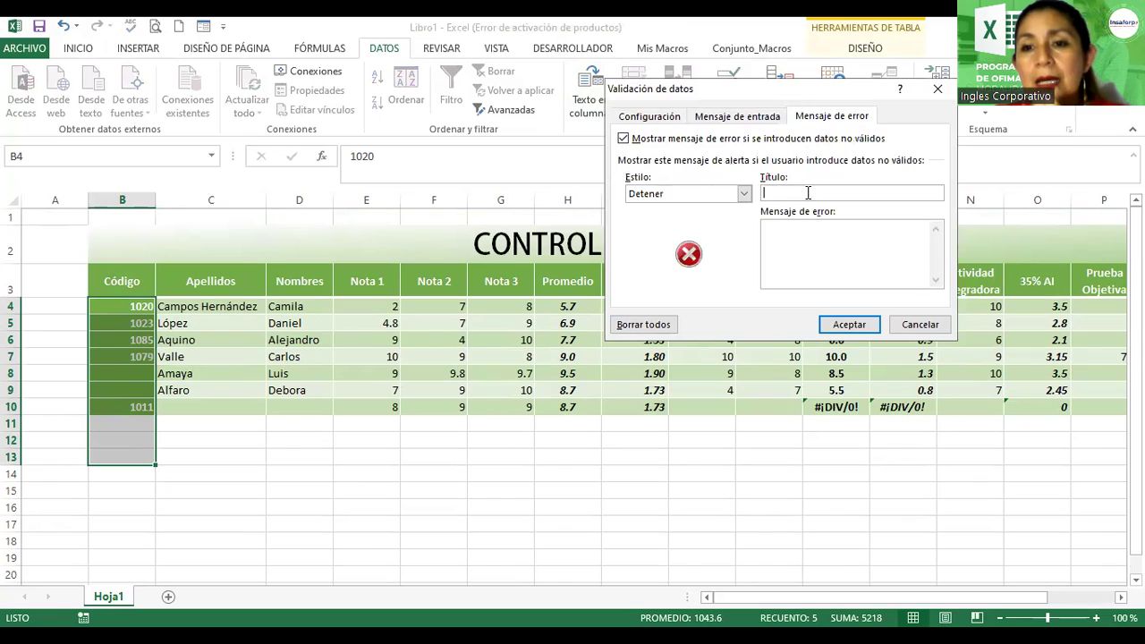
pyautogui.write('E')
pyautogui.write('rror')
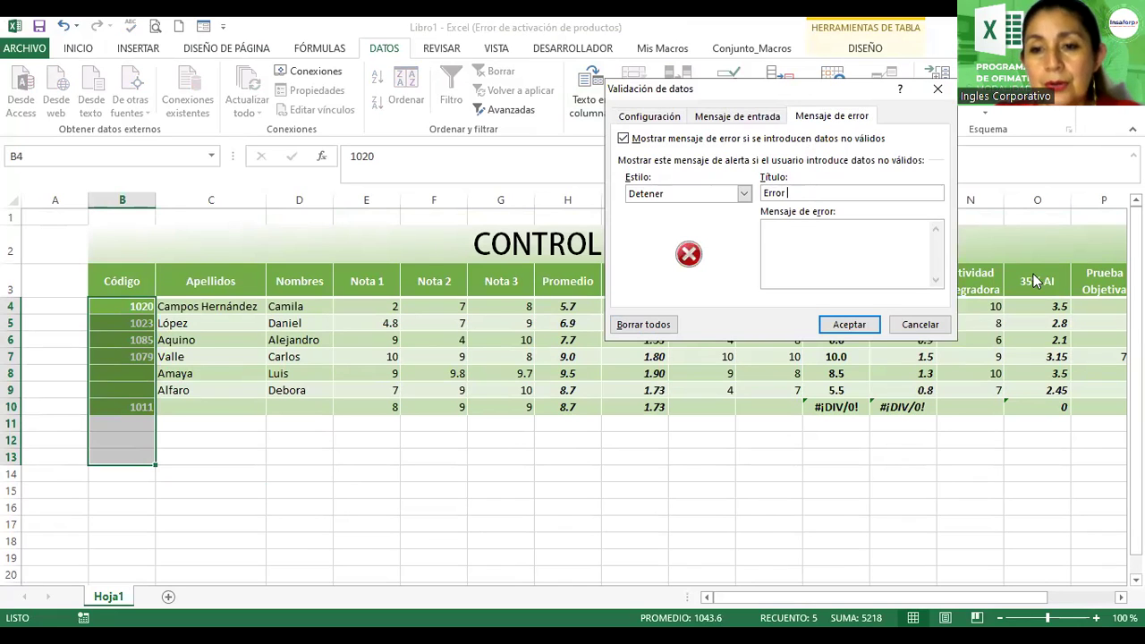
pyautogui.write('C')
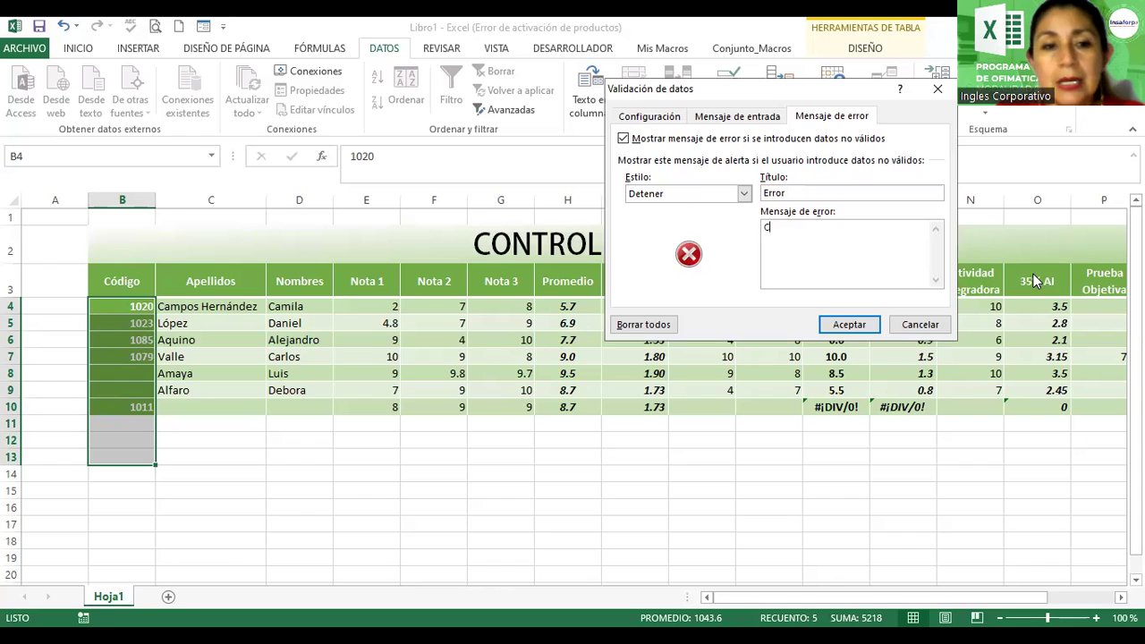
pyautogui.write('dgo')
pyautogui.press('BackSpace')
pyautogui.press('BackSpace')
pyautogui.write('u')
pyautogui.press('BackSpace')
pyautogui.press('BackSpace')
pyautogui.press('BackSpace')
pyautogui.write('igo ya existe')
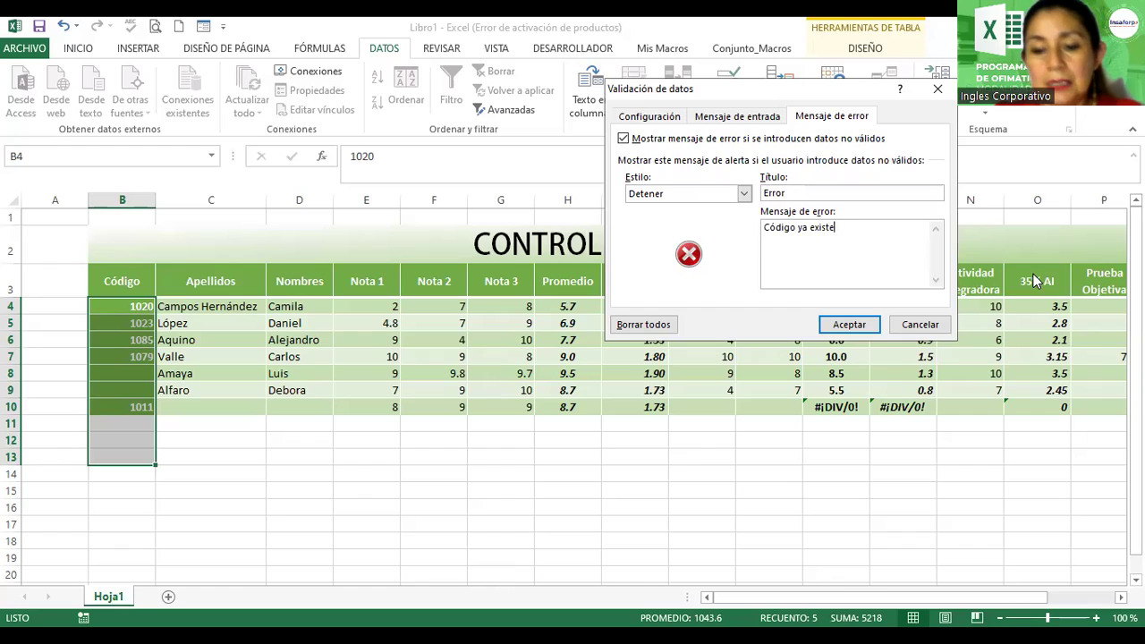
pyautogui.write('intente d enu')
pyautogui.press('BackSpace')
pyautogui.press('BackSpace')
pyautogui.press('BackSpace')
pyautogui.write('e nuevo')
pyautogui.click(850, 326)
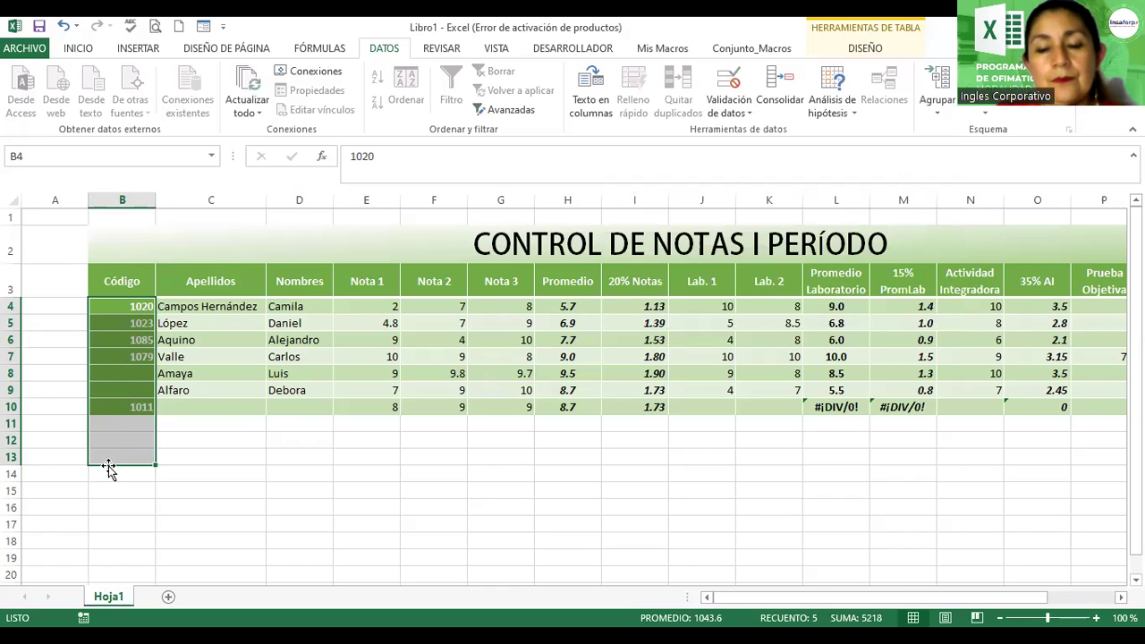
# - Enter B3:R15 as Tabla_Notas' new range in the table Design resize dialog, starting at header B3
pyautogui.click(211, 340)
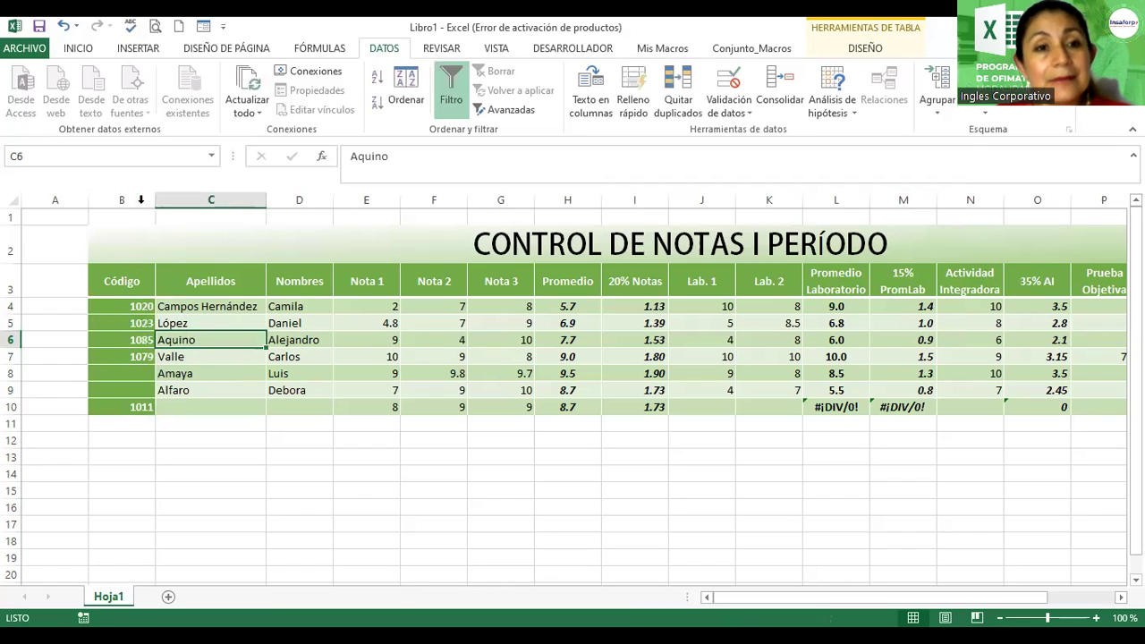
pyautogui.click(877, 49)
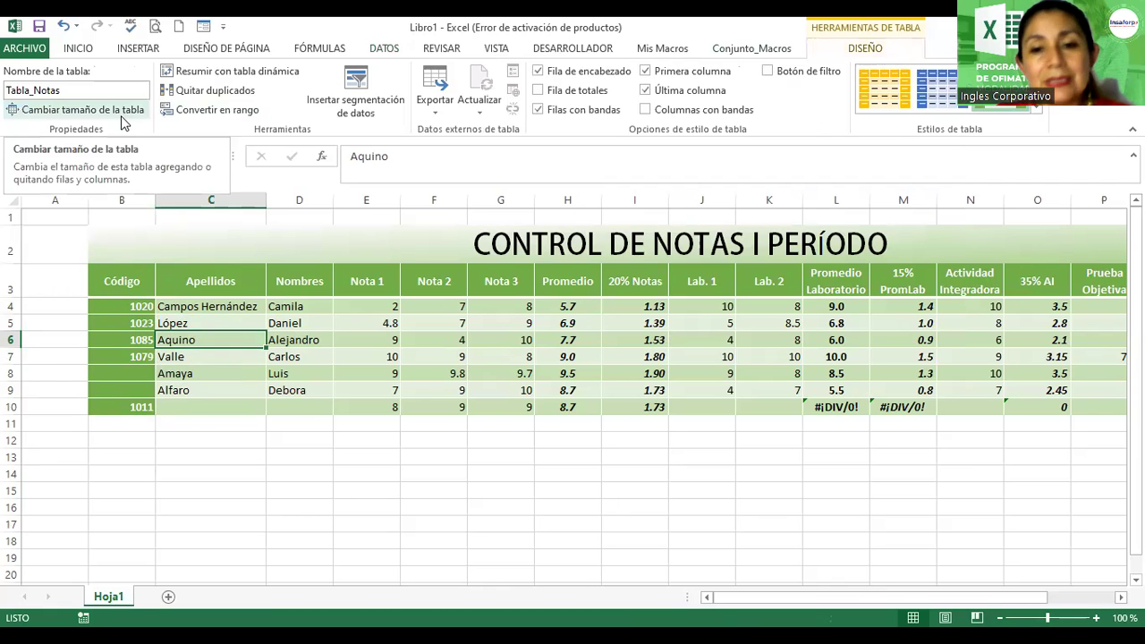
pyautogui.click(120, 115)
pyautogui.scroll(-1, 689, 369)
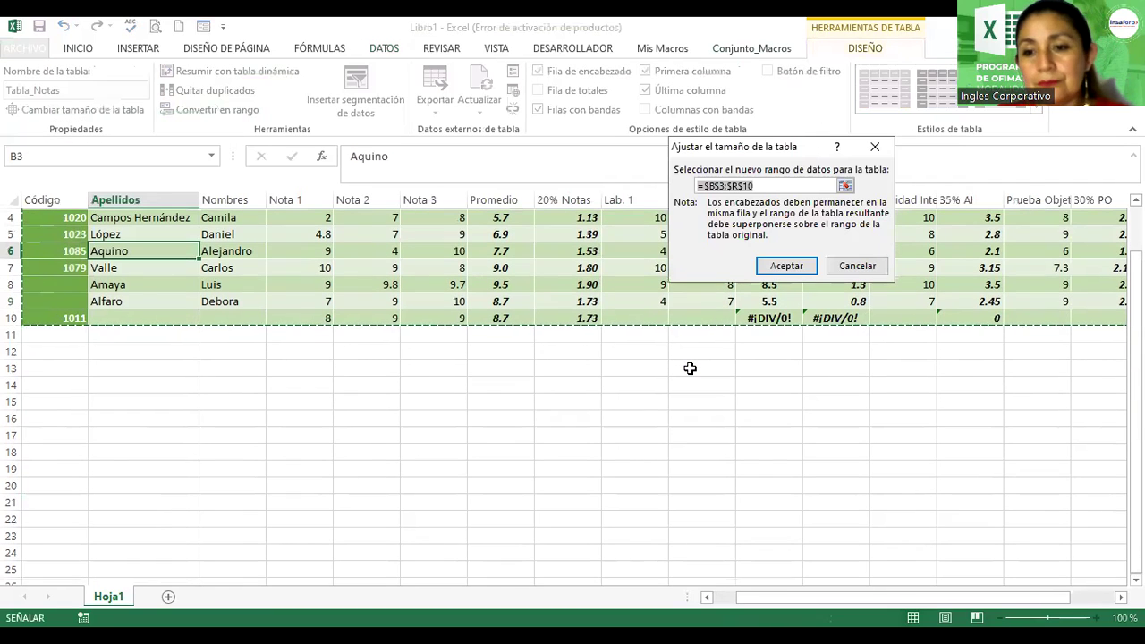
pyautogui.hotkey('shift', 'Down')
pyautogui.hotkey('shift', 'Down')
pyautogui.hotkey('shift', 'Down')
pyautogui.hotkey('shift', 'Down')
pyautogui.hotkey('shift', 'Down')
pyautogui.hotkey('shift', 'Down')
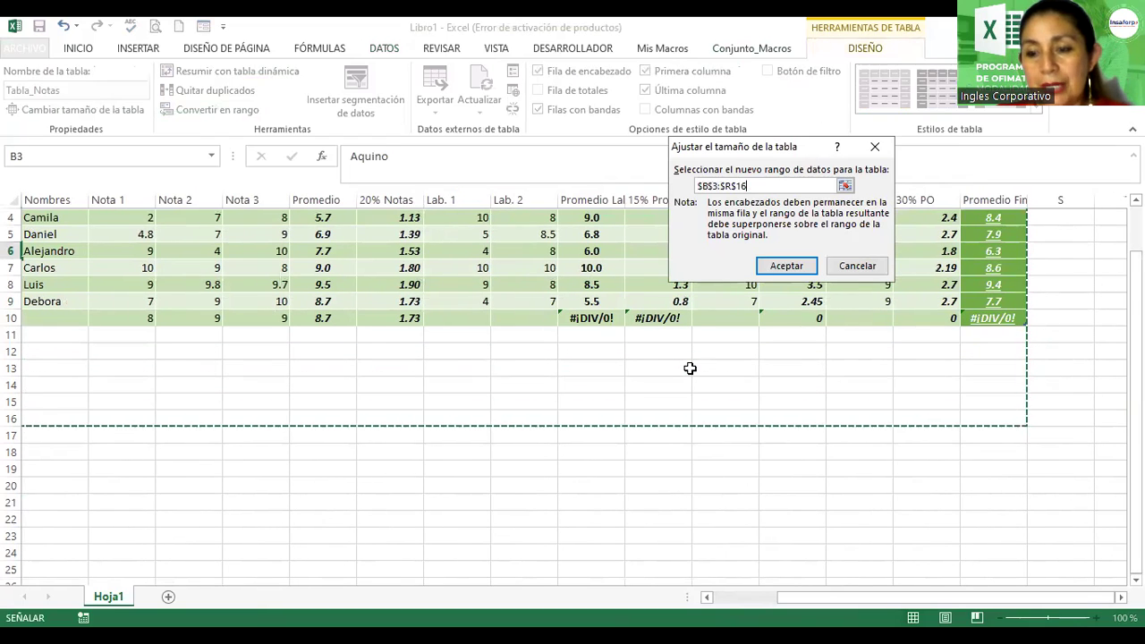
pyautogui.press('Up')
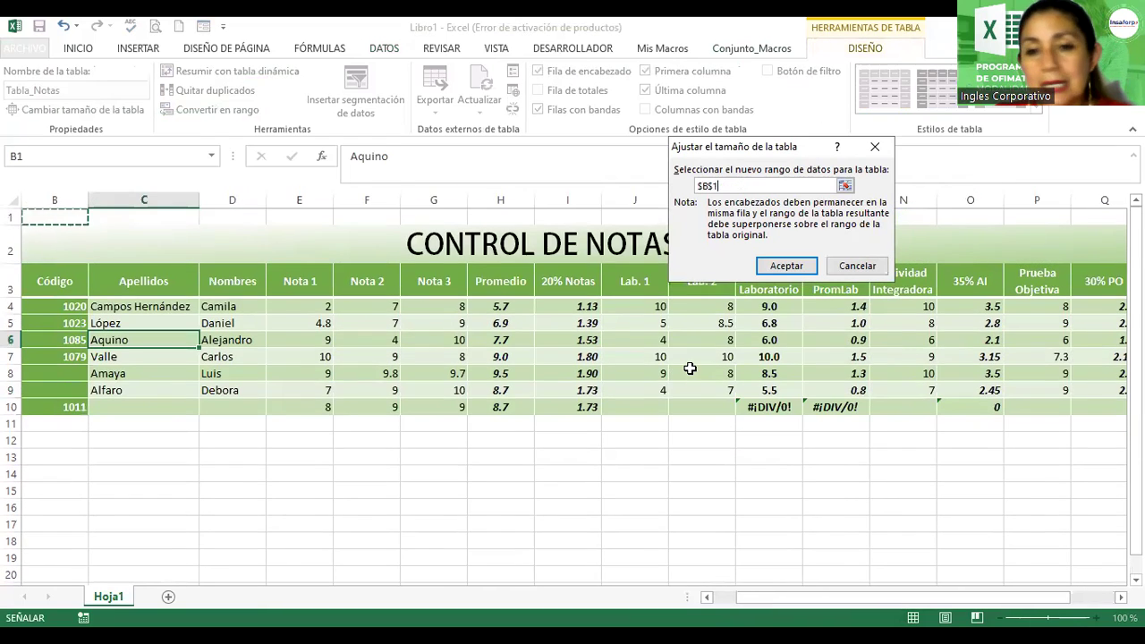
pyautogui.press('Down')
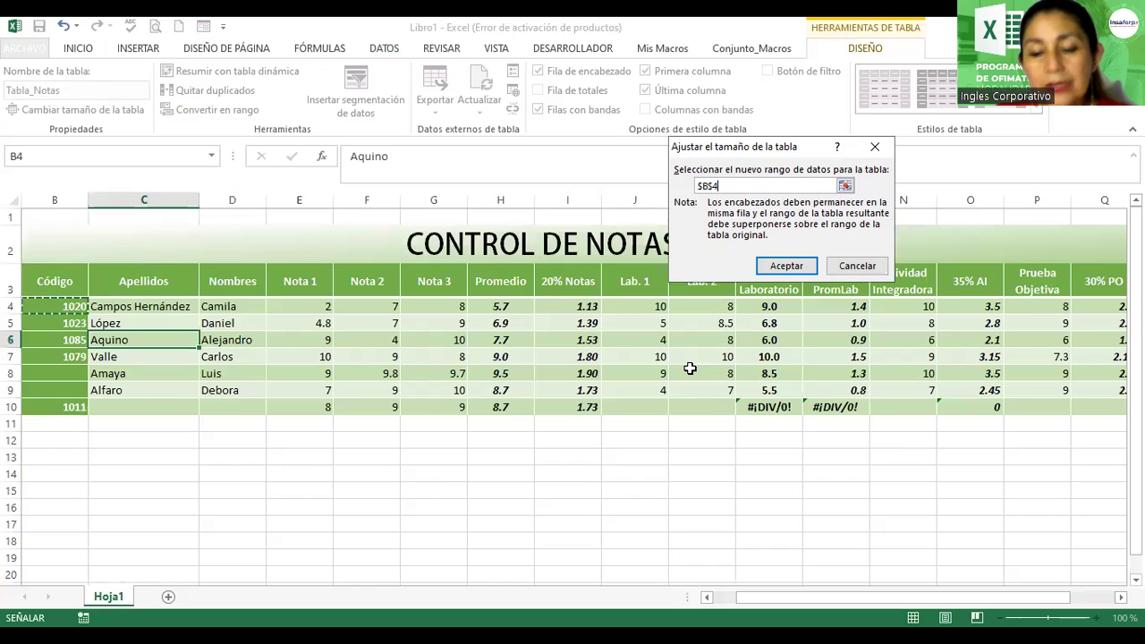
pyautogui.hotkey('shift', 'Right')
pyautogui.hotkey('shift', 'Right')
pyautogui.hotkey('shift', 'Right')
pyautogui.hotkey('shift', 'Right')
pyautogui.hotkey('shift', 'Right')
pyautogui.hotkey('shift', 'Right')
pyautogui.hotkey('shift', 'Right')
pyautogui.hotkey('shift', 'Right')
pyautogui.hotkey('shift', 'Right')
pyautogui.hotkey('shift', 'Down')
pyautogui.hotkey('shift', 'Down')
pyautogui.hotkey('shift', 'Down')
pyautogui.hotkey('shift', 'Down')
pyautogui.hotkey('shift', 'Down')
pyautogui.hotkey('shift', 'Down')
pyautogui.hotkey('shift', 'Down')
pyautogui.hotkey('shift', 'Down')
pyautogui.hotkey('shift', 'Down')
pyautogui.hotkey('shift', 'Down')
pyautogui.hotkey('shift', 'Down')
pyautogui.hotkey('shift', 'Down')
pyautogui.hotkey('shift', 'Right')
pyautogui.hotkey('shift', 'Right')
pyautogui.hotkey('shift', 'Right')
pyautogui.hotkey('shift', 'Right')
pyautogui.hotkey('shift', 'Right')
pyautogui.hotkey('shift', 'Right')
pyautogui.hotkey('shift', 'Right')
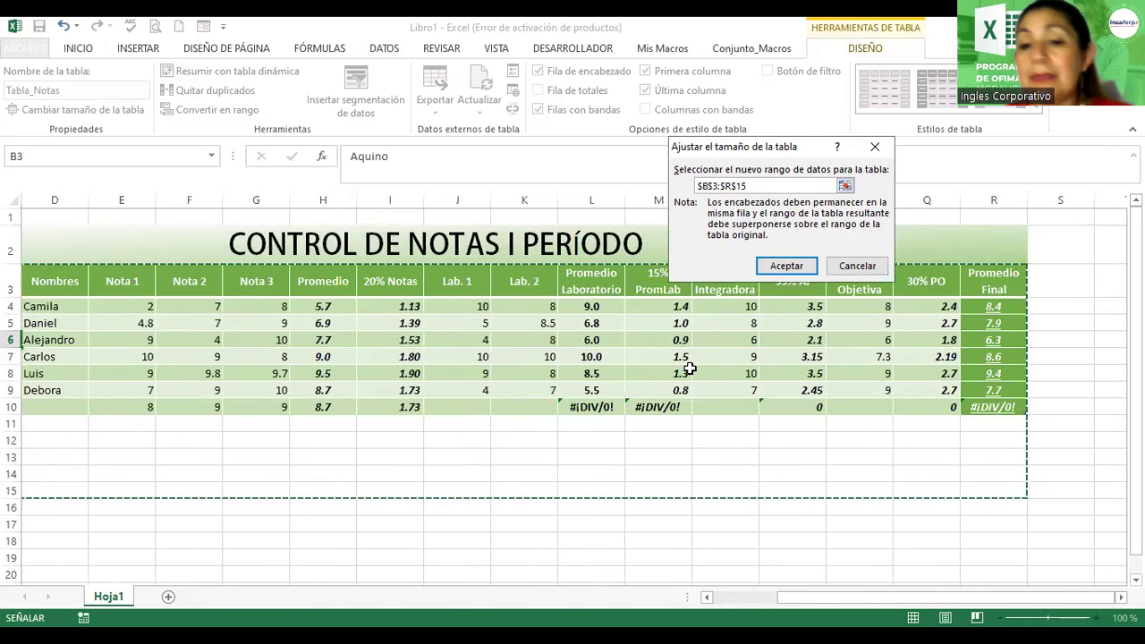
# - Confirm the resize so Tabla_Notas reaches row 15
pyautogui.click(770, 268)
pyautogui.click(786, 266)
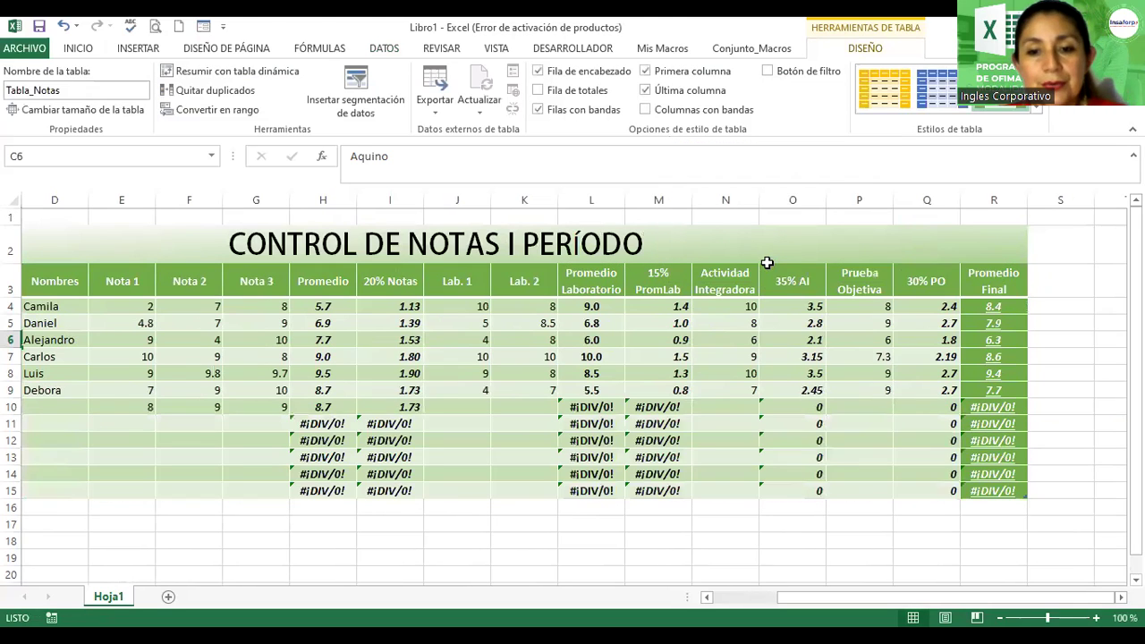
pyautogui.moveTo(895, 597); pyautogui.dragTo(810, 605)
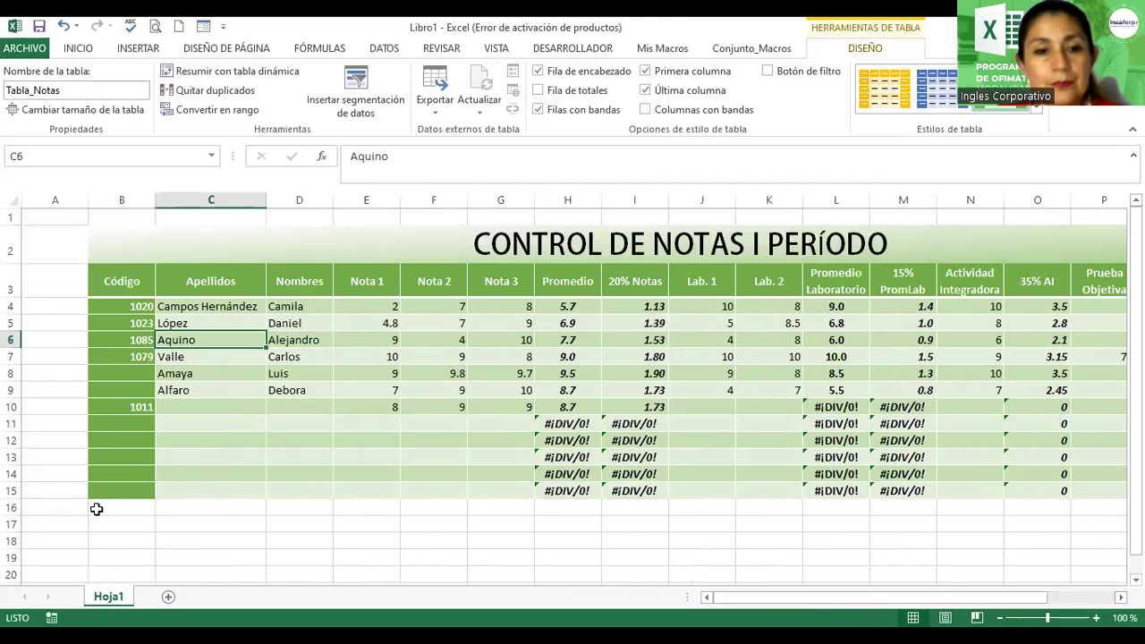
# - Test Códigos 1010 and 2020 in B11 against the duplicate check, dismissing the errors
pyautogui.click(123, 423)
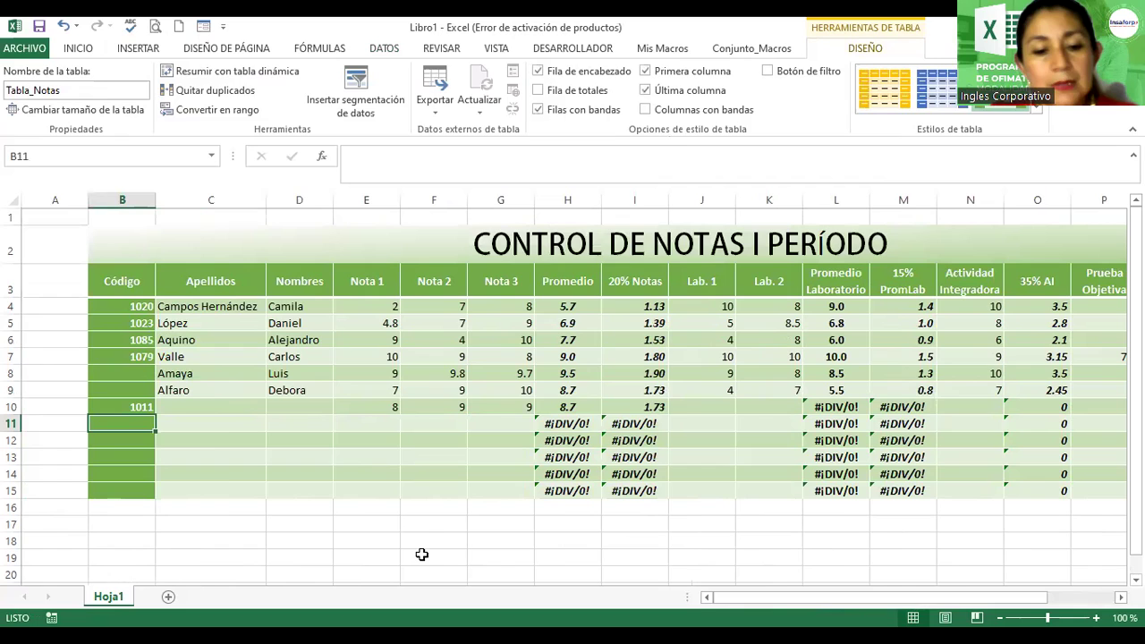
pyautogui.write('1010')
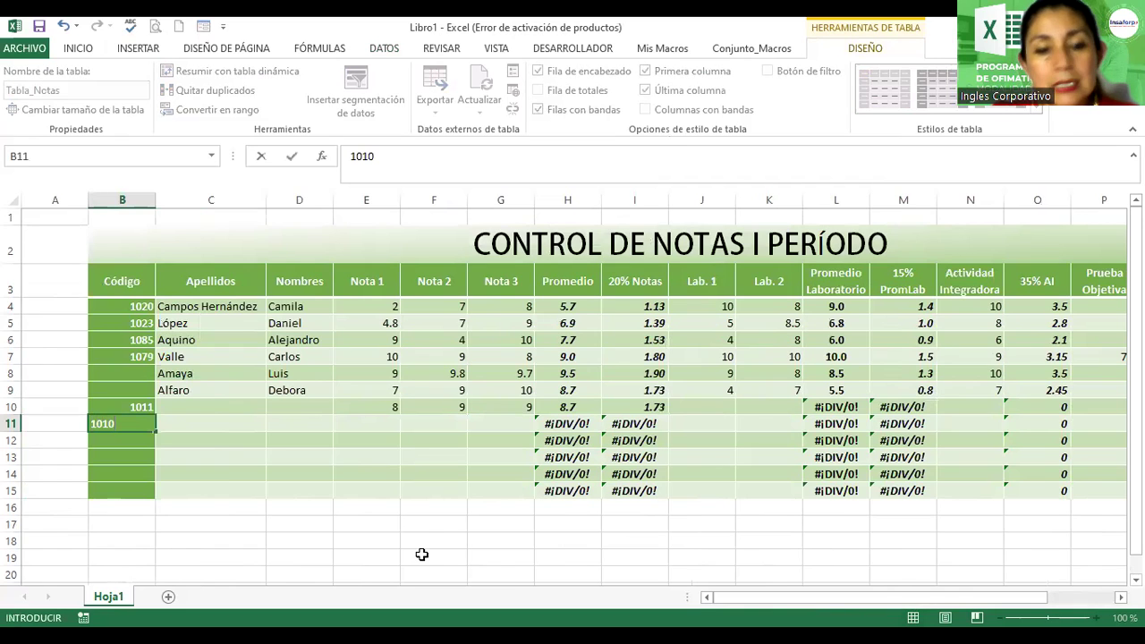
pyautogui.press('Return')
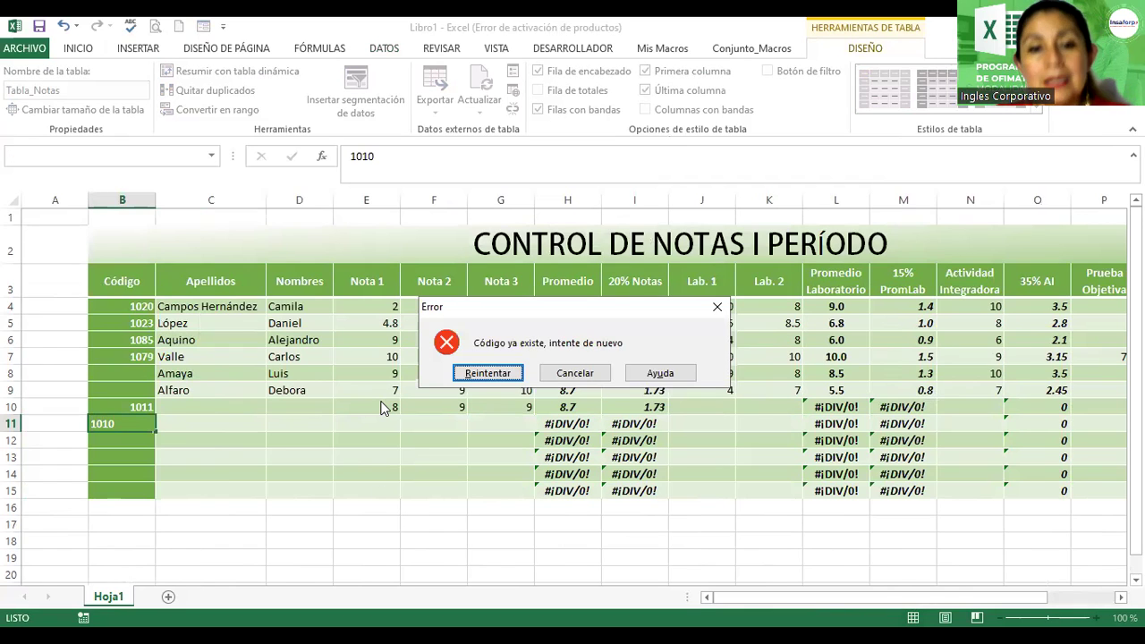
pyautogui.click(478, 376)
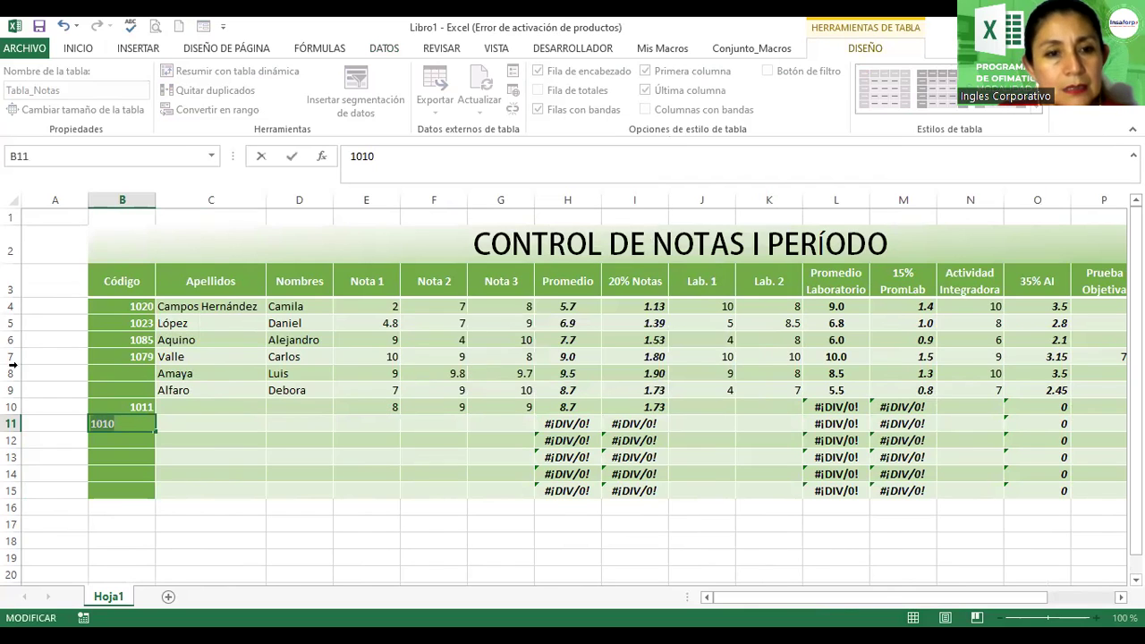
pyautogui.click(134, 423)
pyautogui.press('BackSpace')
pyautogui.press('BackSpace')
pyautogui.press('BackSpace')
pyautogui.press('BackSpace')
pyautogui.write('2020')
pyautogui.press('Return')
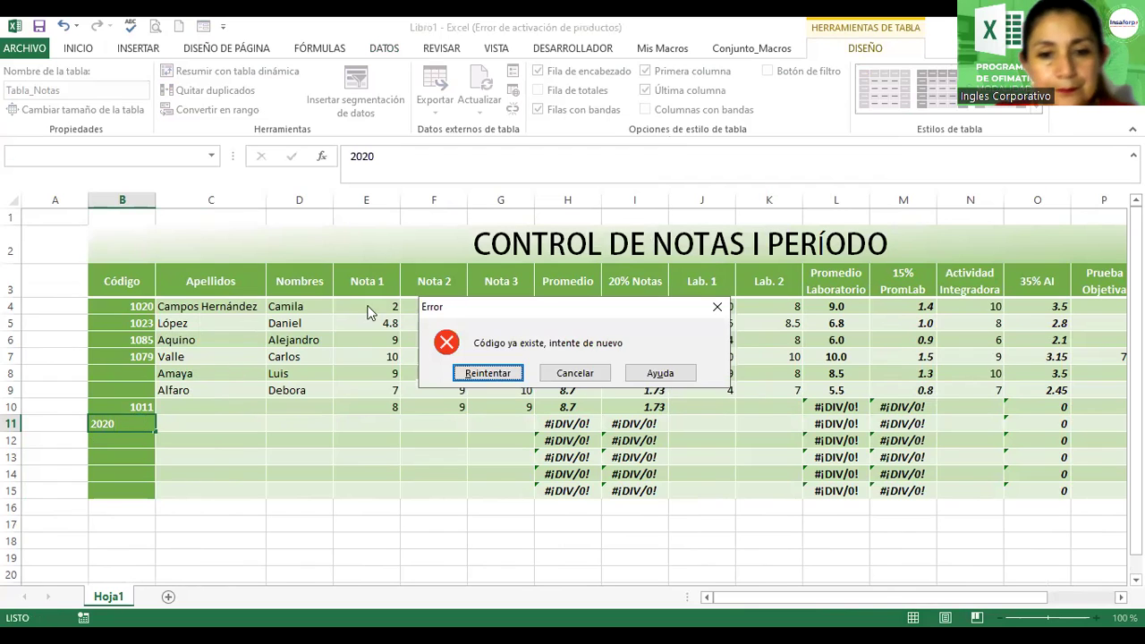
pyautogui.click(597, 374)
pyautogui.click(593, 356)
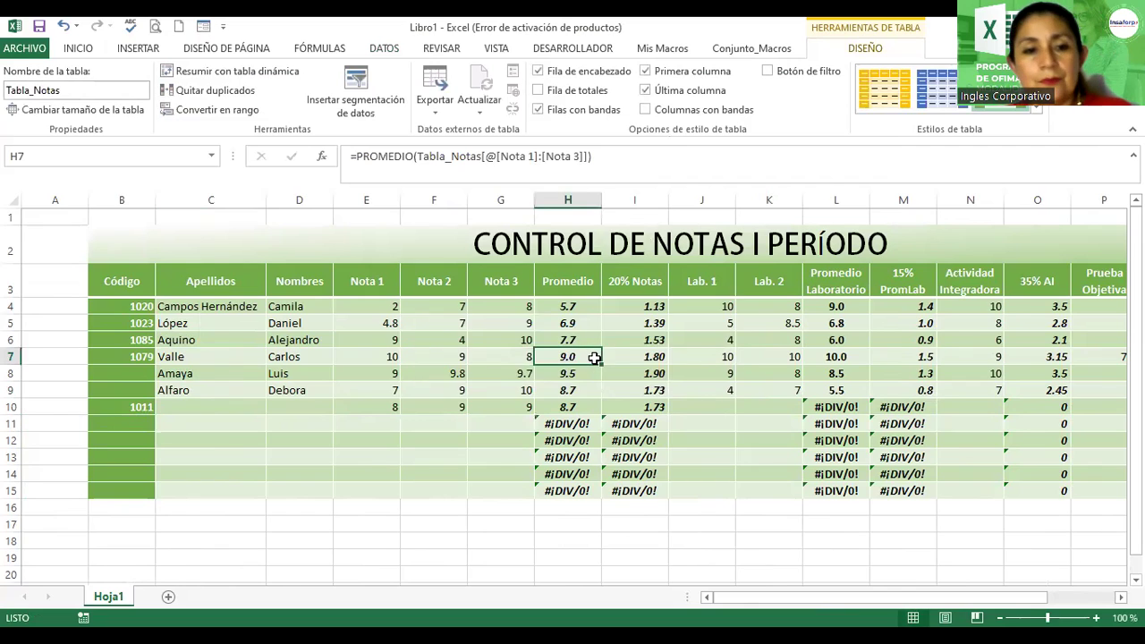
# - Enter the duplicate 1020 in B11, then delete it to leave B11 empty
pyautogui.keyDown('ctrl'); pyautogui.scroll(-1, 594, 356); pyautogui.keyUp('ctrl')
pyautogui.click(120, 385)
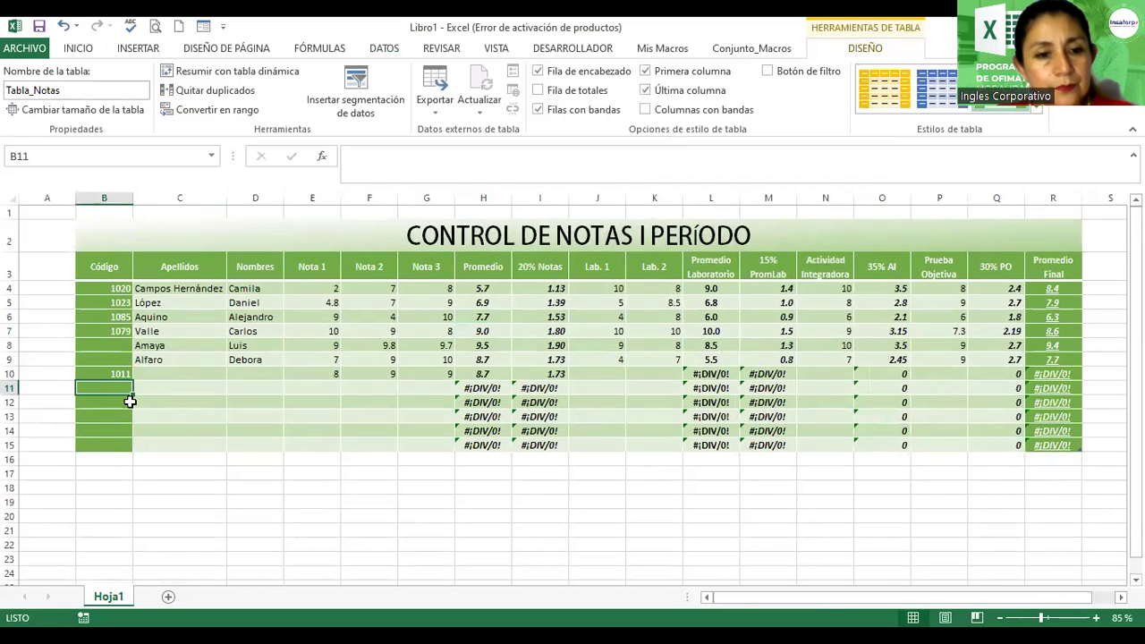
pyautogui.write('1020')
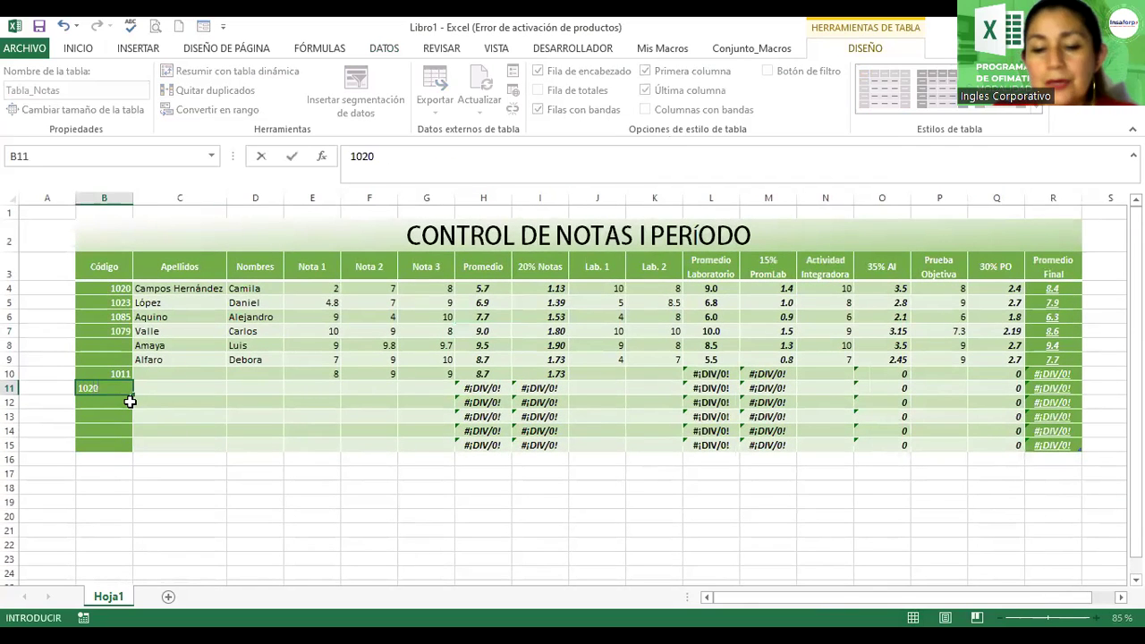
pyautogui.press('Return')
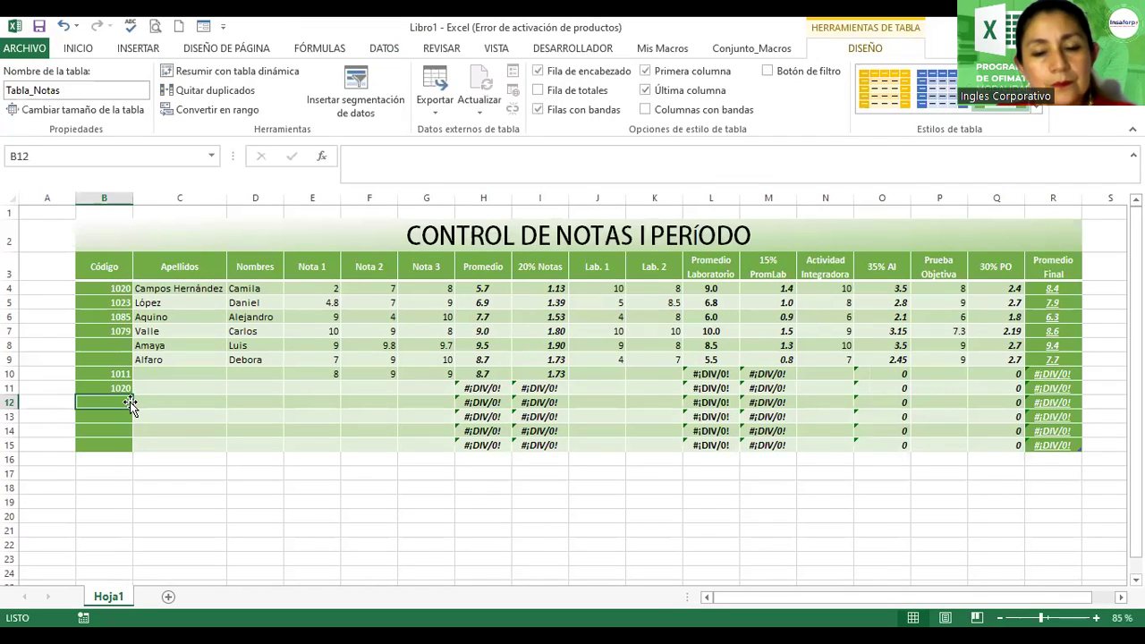
pyautogui.press('Up')
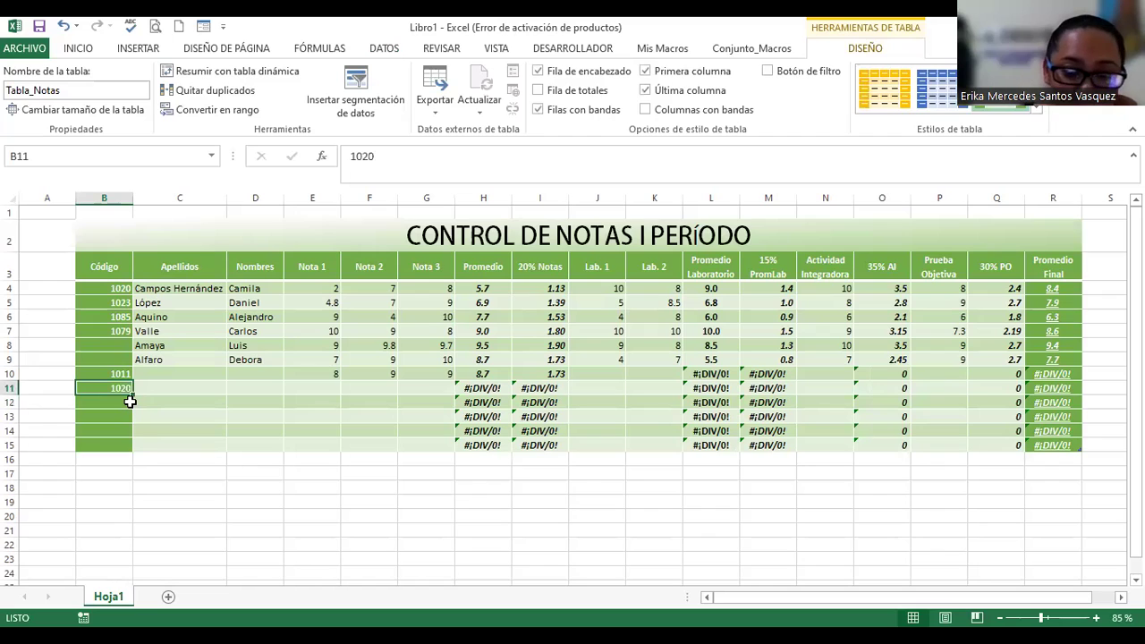
pyautogui.press('Delete')
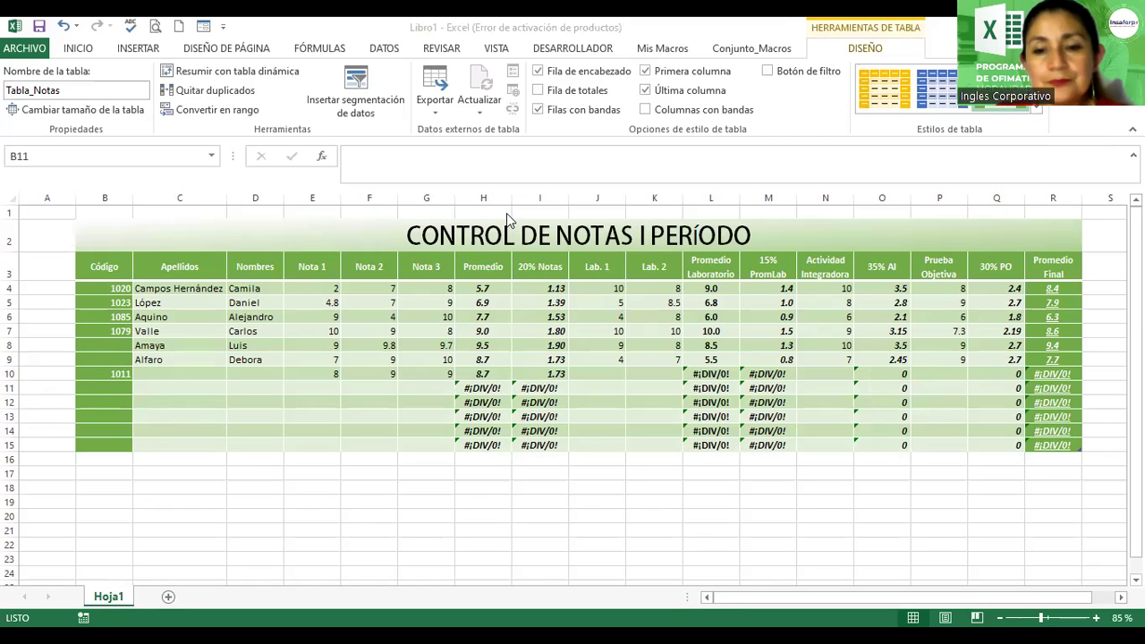
# - Check data validation on Código cells B4:B15, cancelling the multiple-validation warning
pyautogui.click(105, 391)
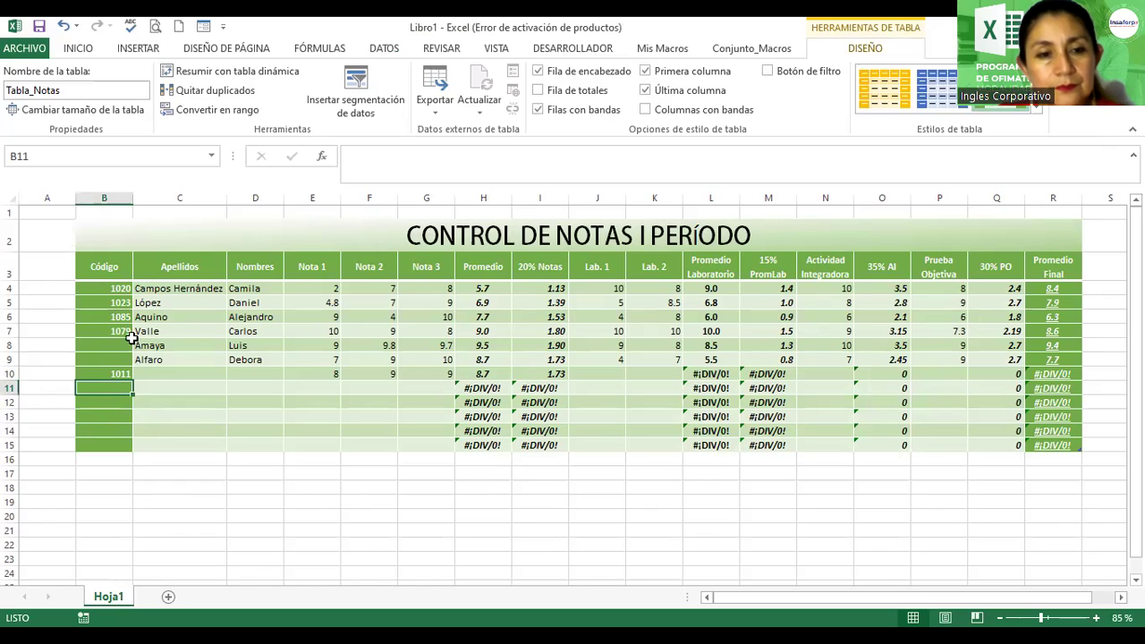
pyautogui.click(114, 290)
pyautogui.moveTo(113, 290); pyautogui.dragTo(113, 443)
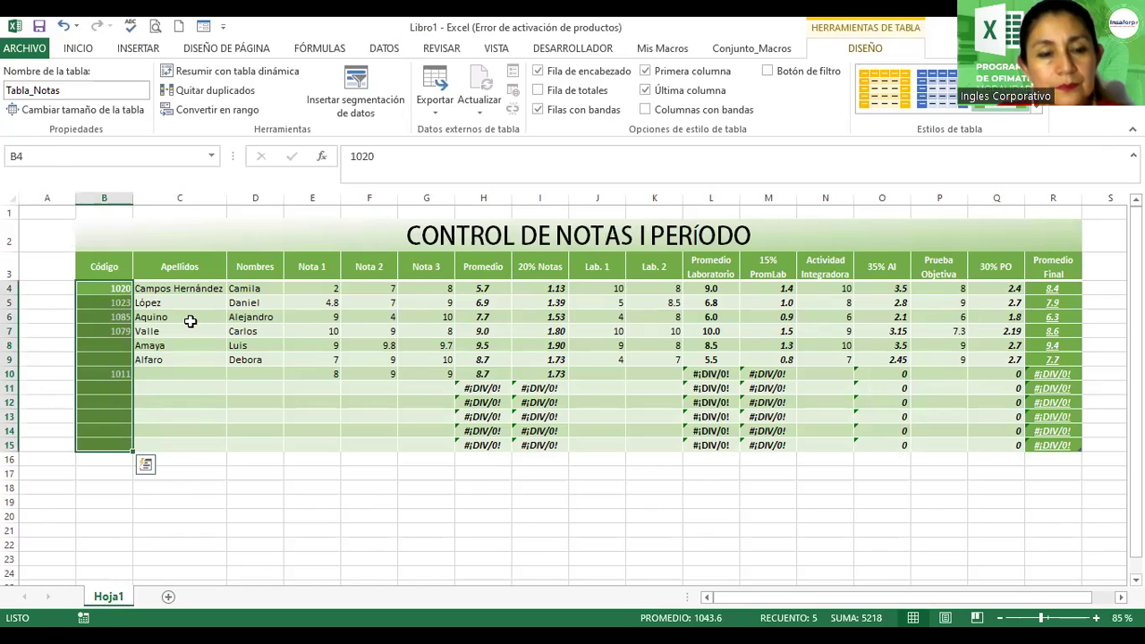
pyautogui.click(79, 48)
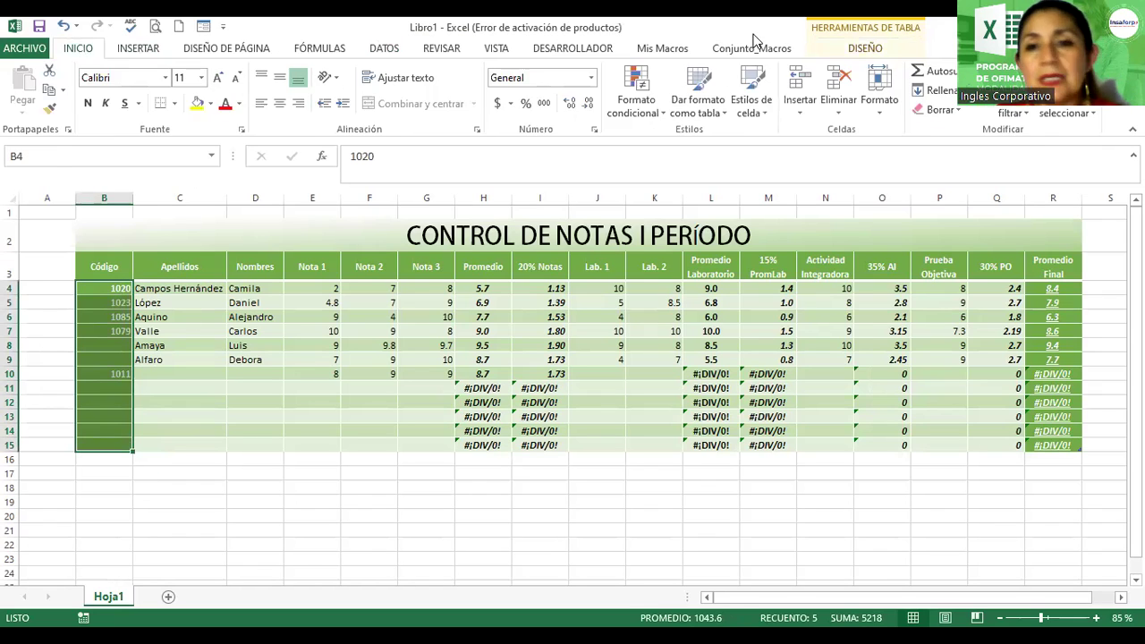
pyautogui.click(387, 50)
pyautogui.click(727, 84)
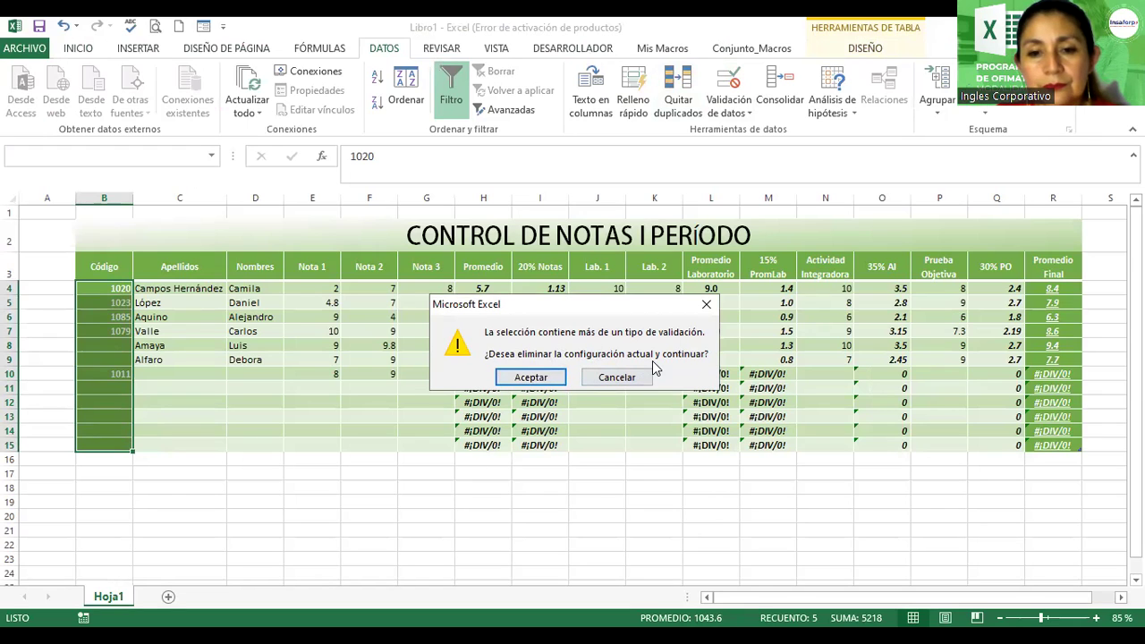
pyautogui.click(605, 379)
# - Clear the conflicting validation rules on B6:B15 so they allow any value
pyautogui.click(109, 320)
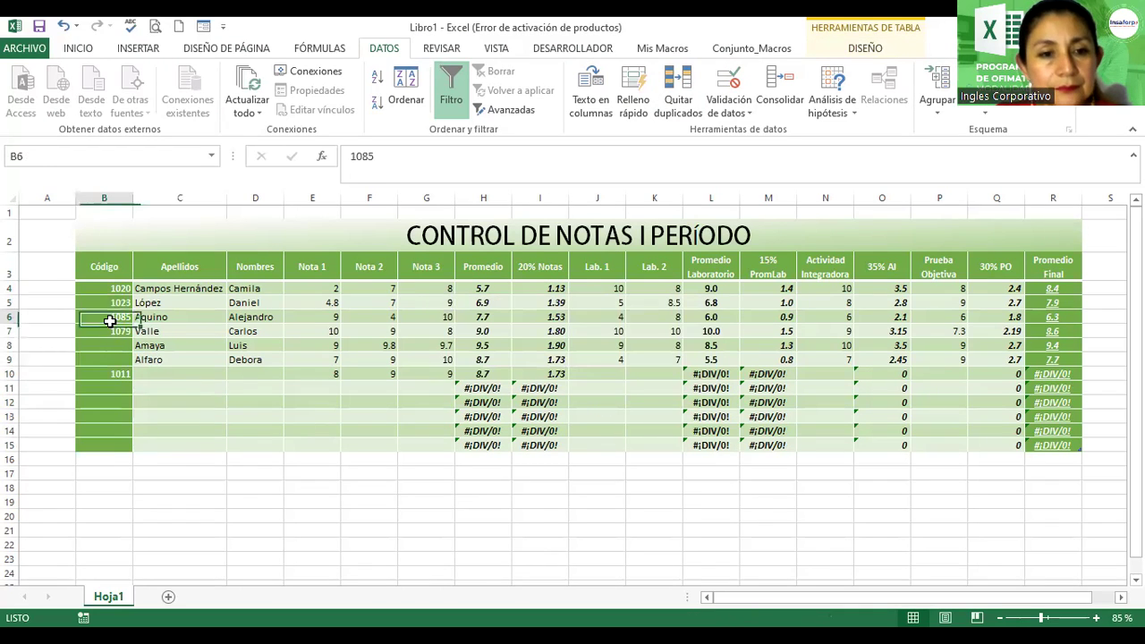
pyautogui.moveTo(109, 321); pyautogui.dragTo(107, 444)
pyautogui.click(714, 82)
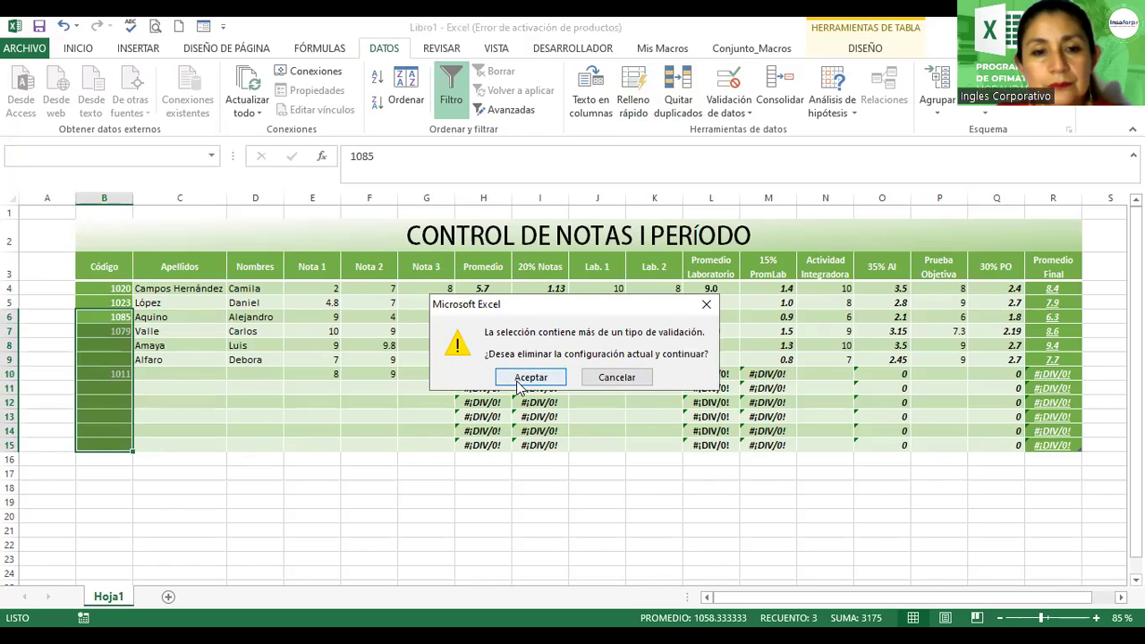
pyautogui.click(520, 381)
pyautogui.click(647, 114)
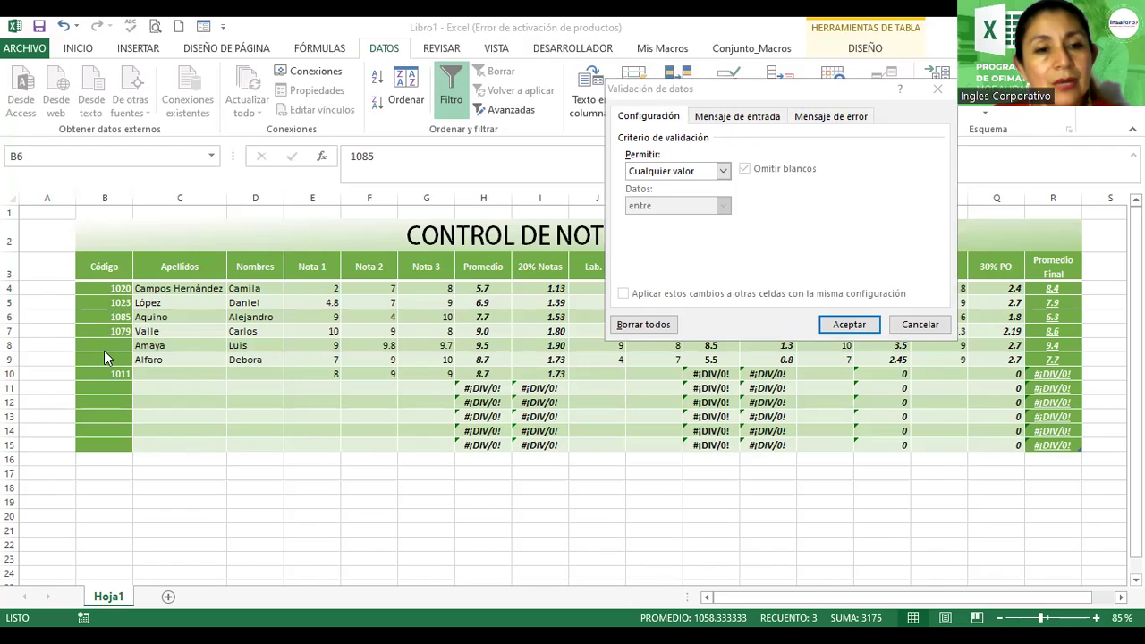
pyautogui.press('Escape')
pyautogui.moveTo(120, 286); pyautogui.dragTo(121, 447)
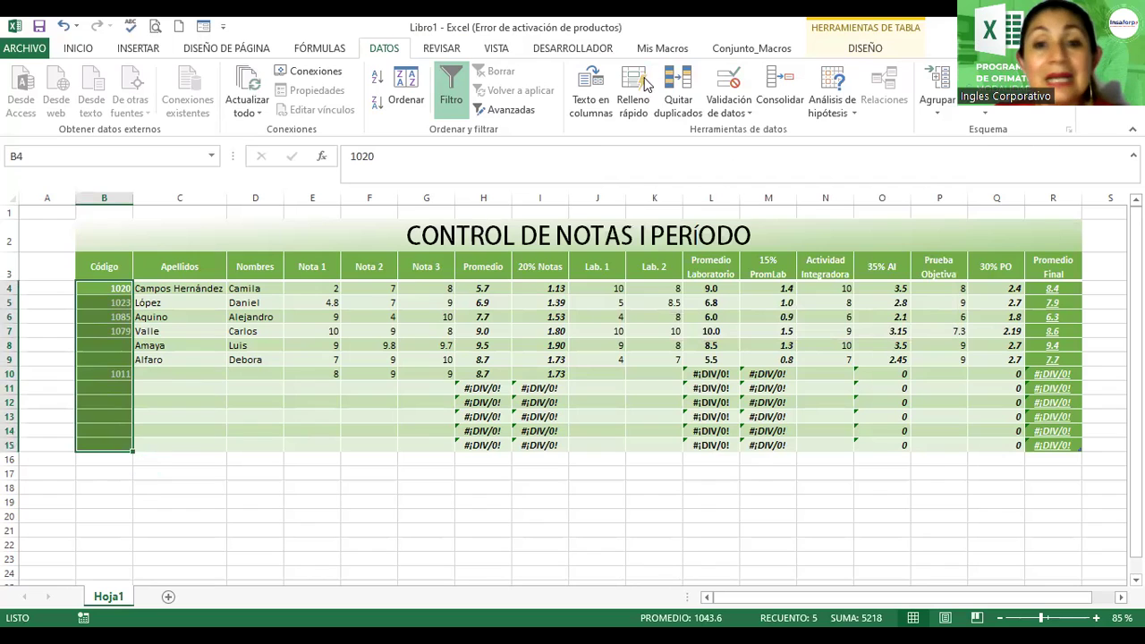
pyautogui.click(79, 49)
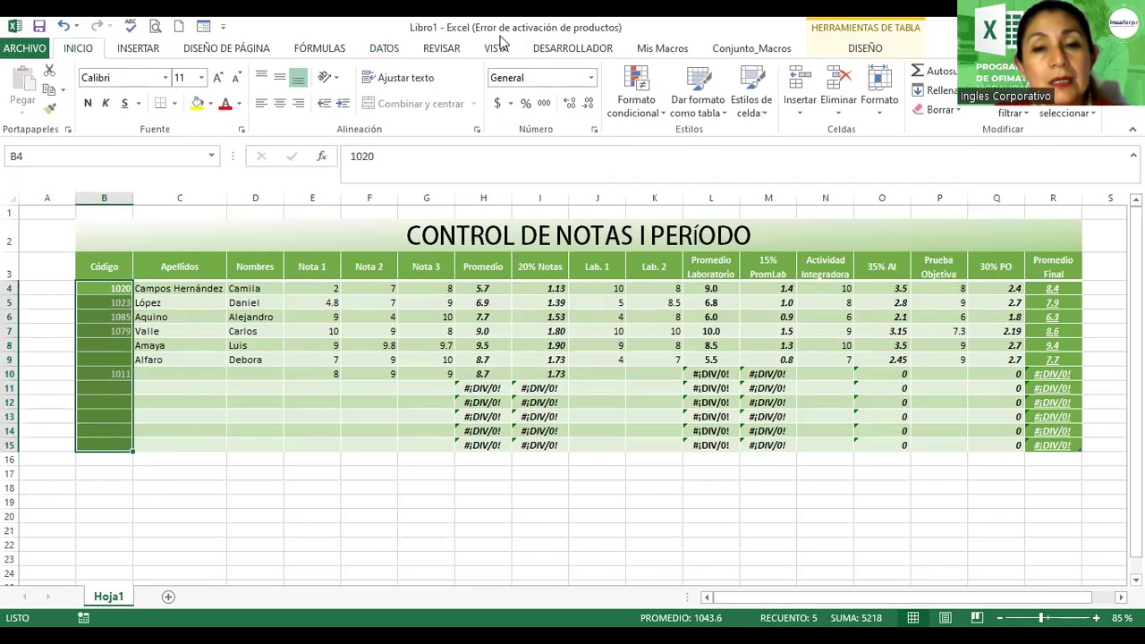
# - Clear the mixed validation on the Código cells and choose a Personalizada rule
pyautogui.click(376, 48)
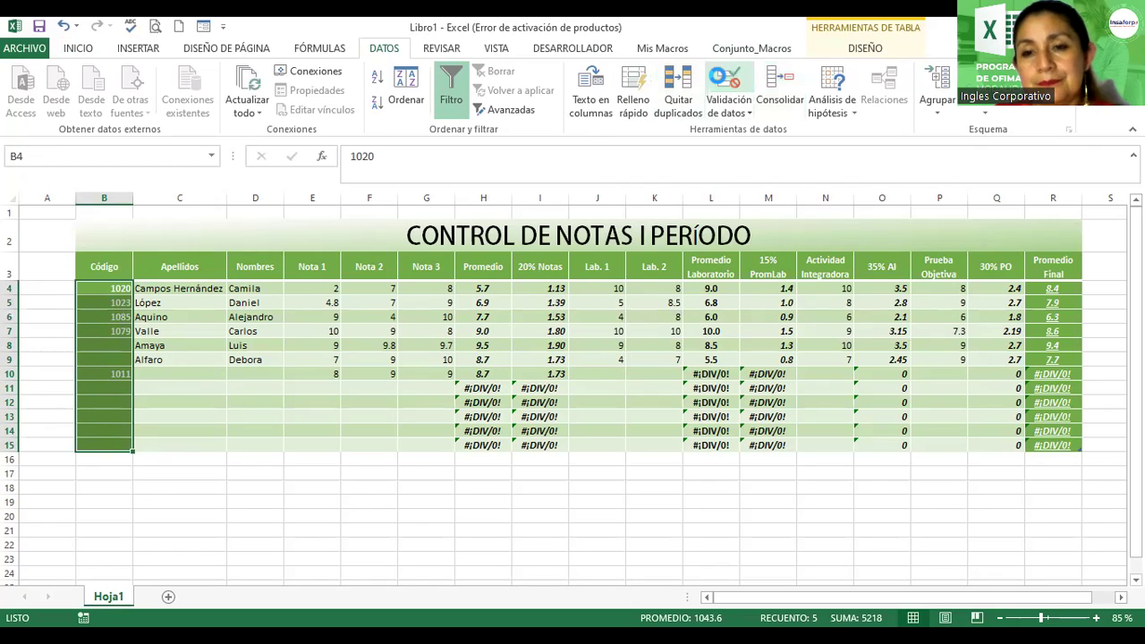
pyautogui.click(725, 79)
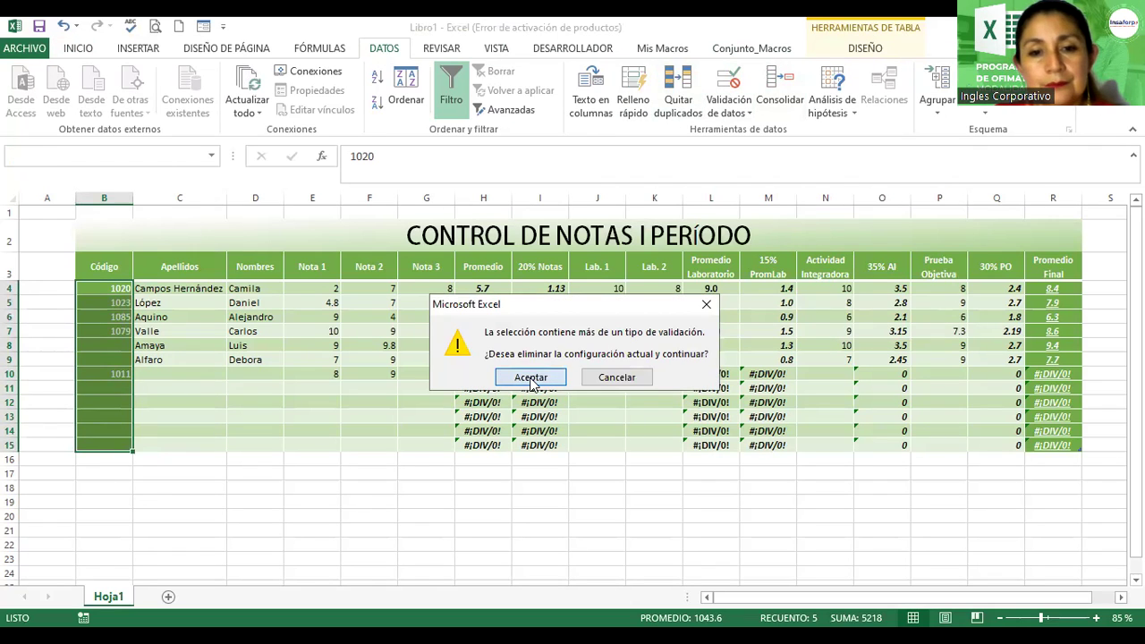
pyautogui.press('Return')
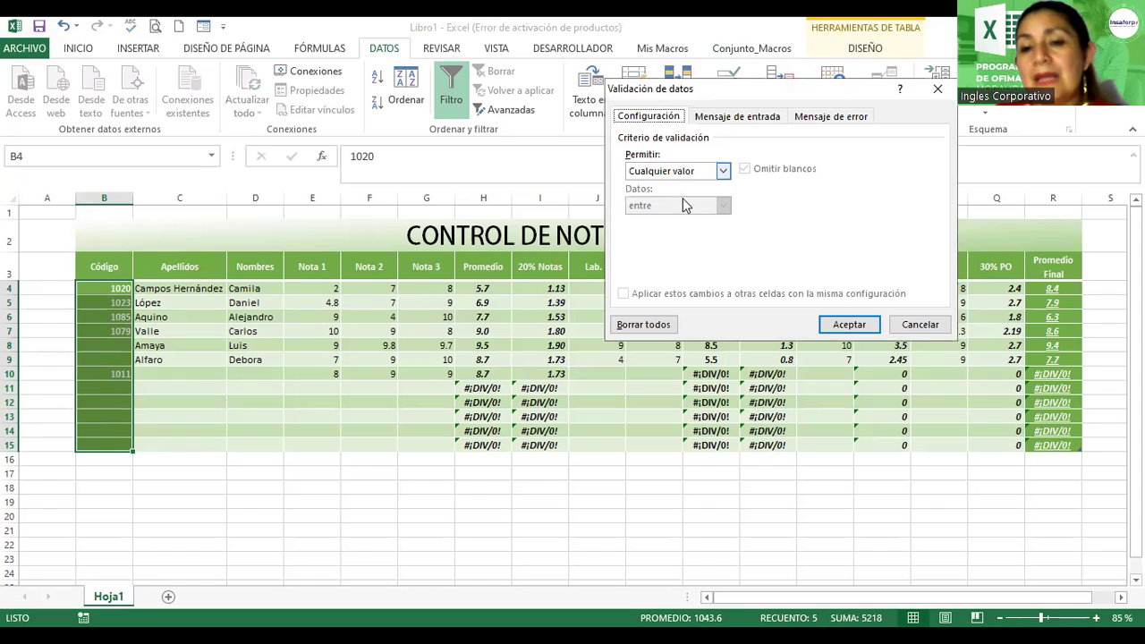
pyautogui.click(678, 171)
pyautogui.click(654, 263)
# - Enter the formula =contar.si($B$4:$B$15;B4)=1 and apply the rule
pyautogui.write('=contar.si')
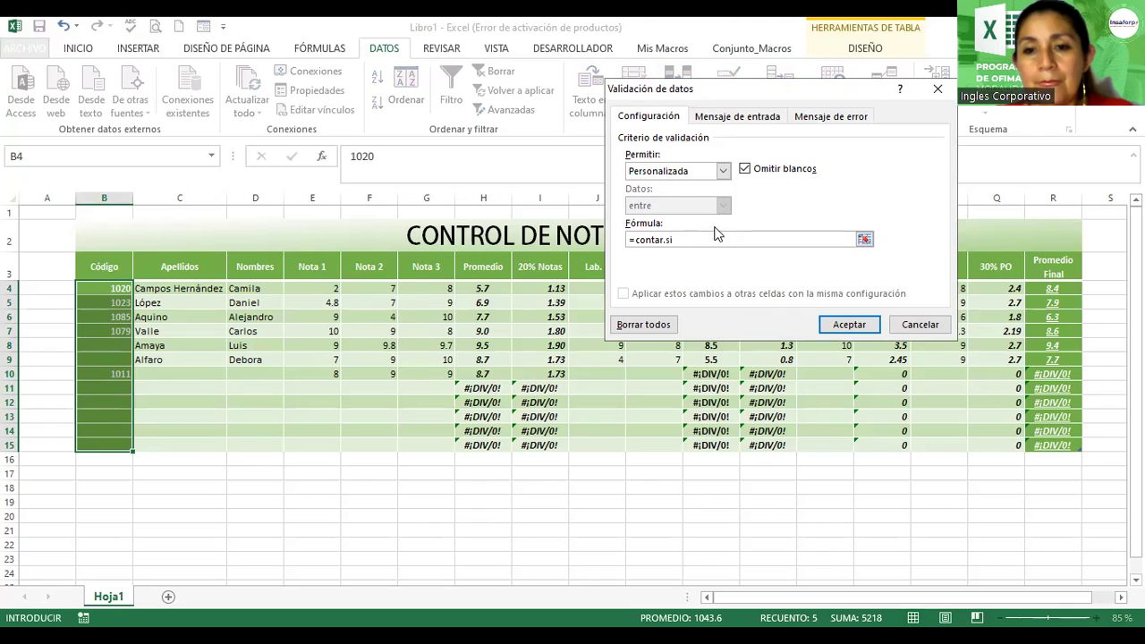
pyautogui.write('(')
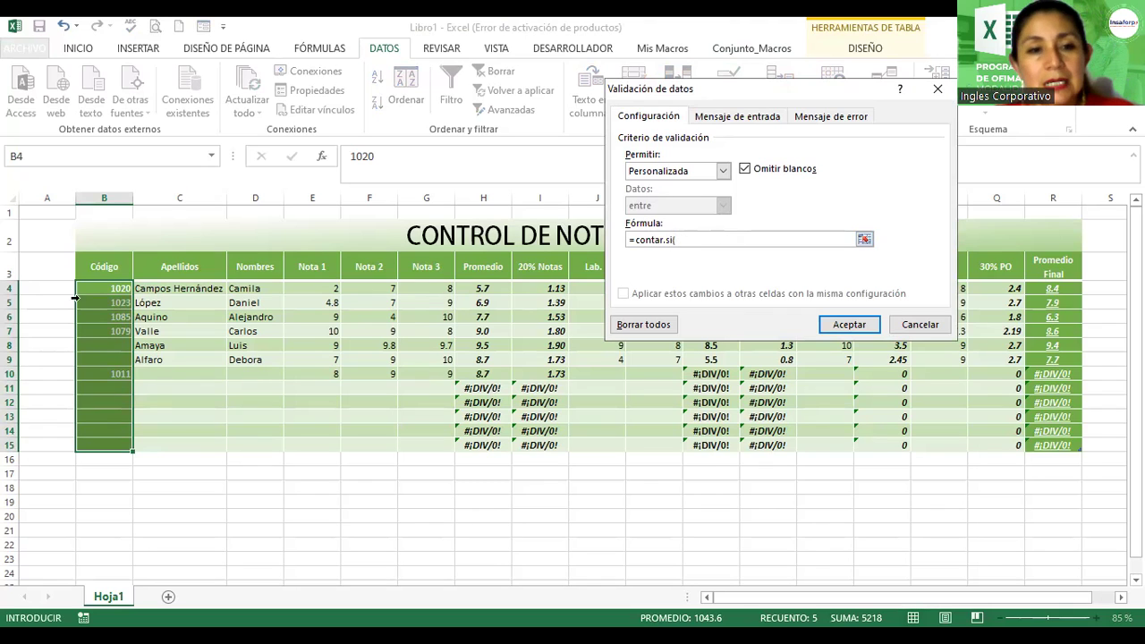
pyautogui.click(101, 289)
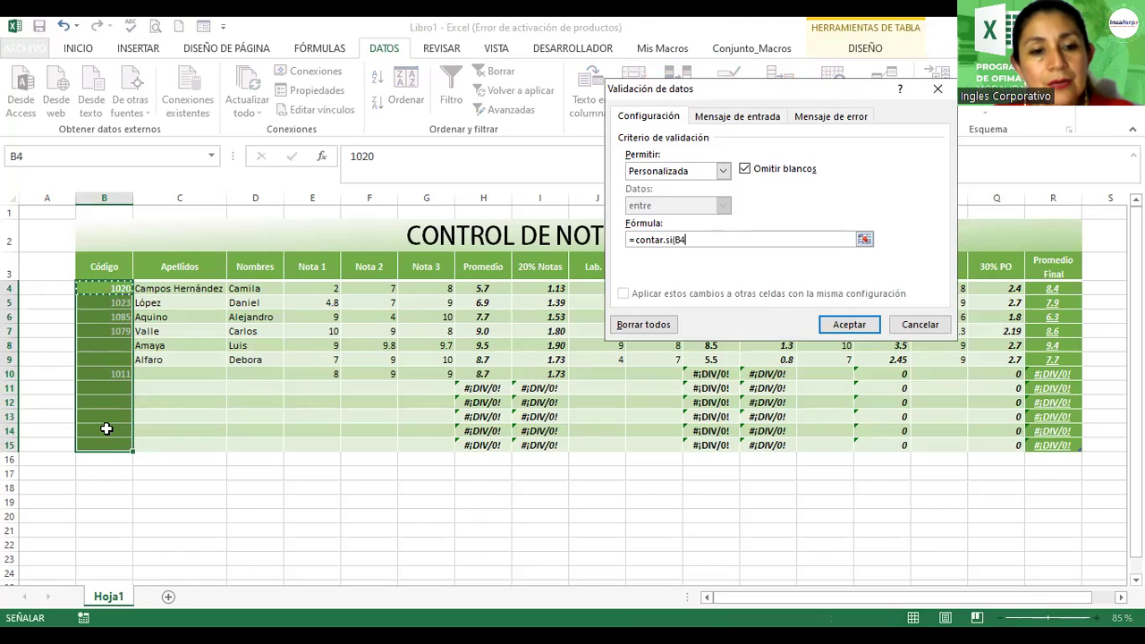
pyautogui.moveTo(106, 429); pyautogui.dragTo(104, 444)
pyautogui.click(677, 240)
pyautogui.press('F4')
pyautogui.click(733, 238)
pyautogui.press('F4')
pyautogui.write(';')
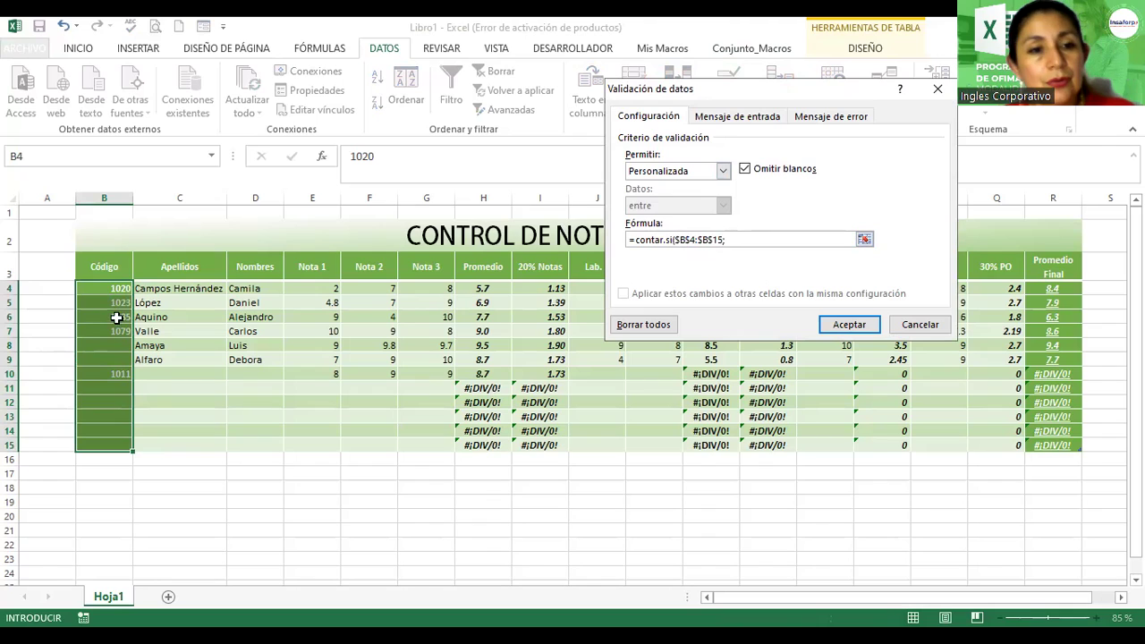
pyautogui.click(98, 289)
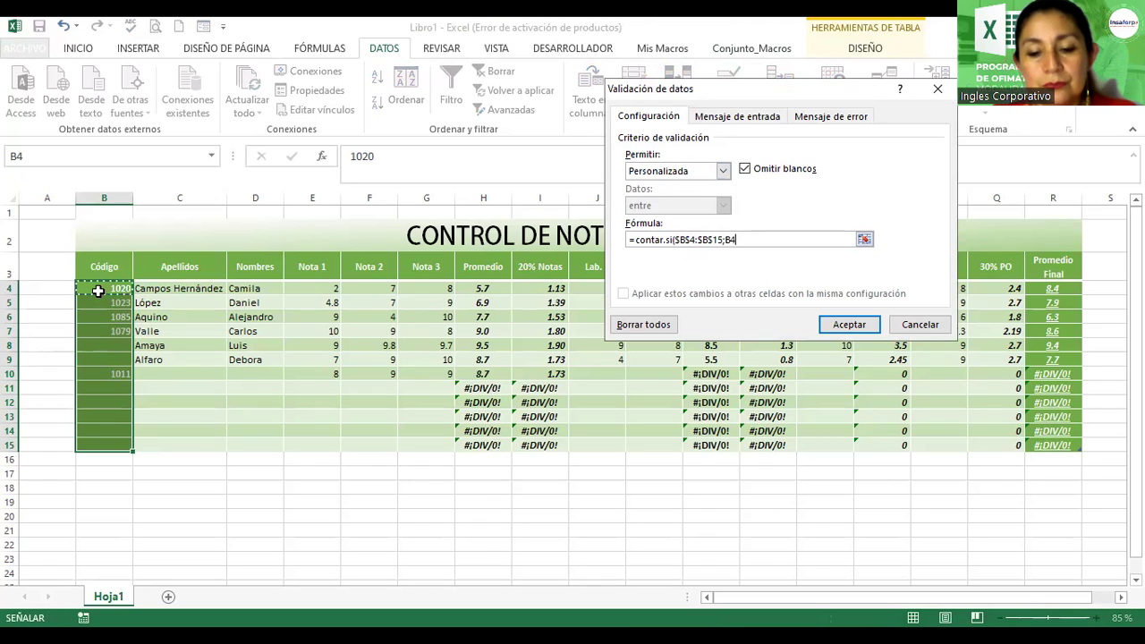
pyautogui.write(')=1')
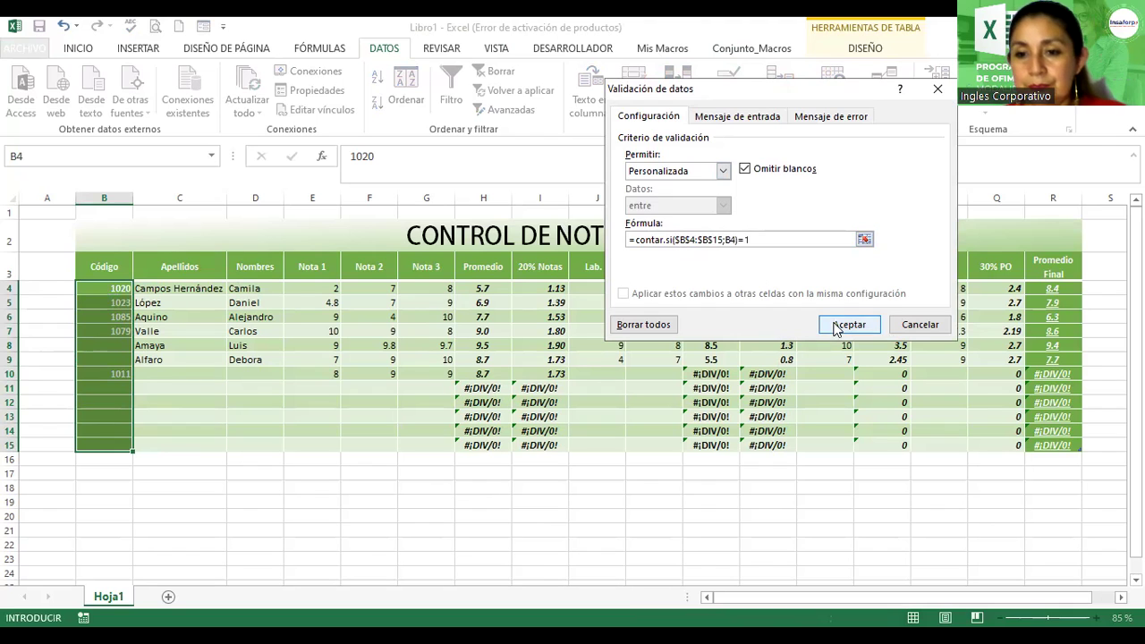
pyautogui.click(848, 325)
pyautogui.click(130, 392)
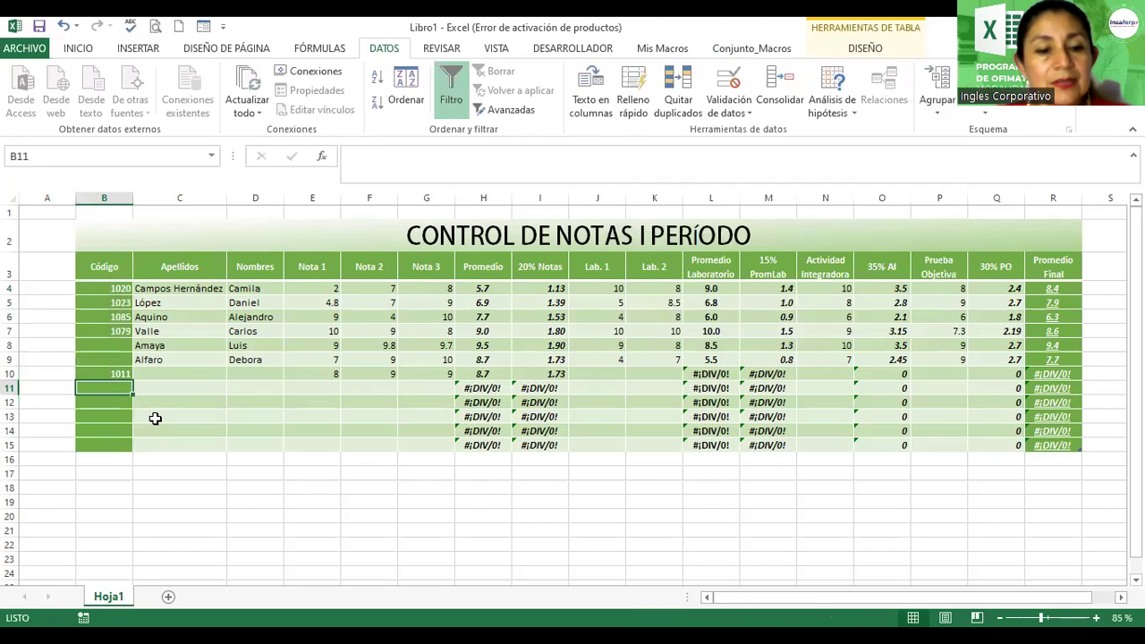
# - Enter 1030 in B11 after the duplicate 1020 is rejected
pyautogui.write('1010')
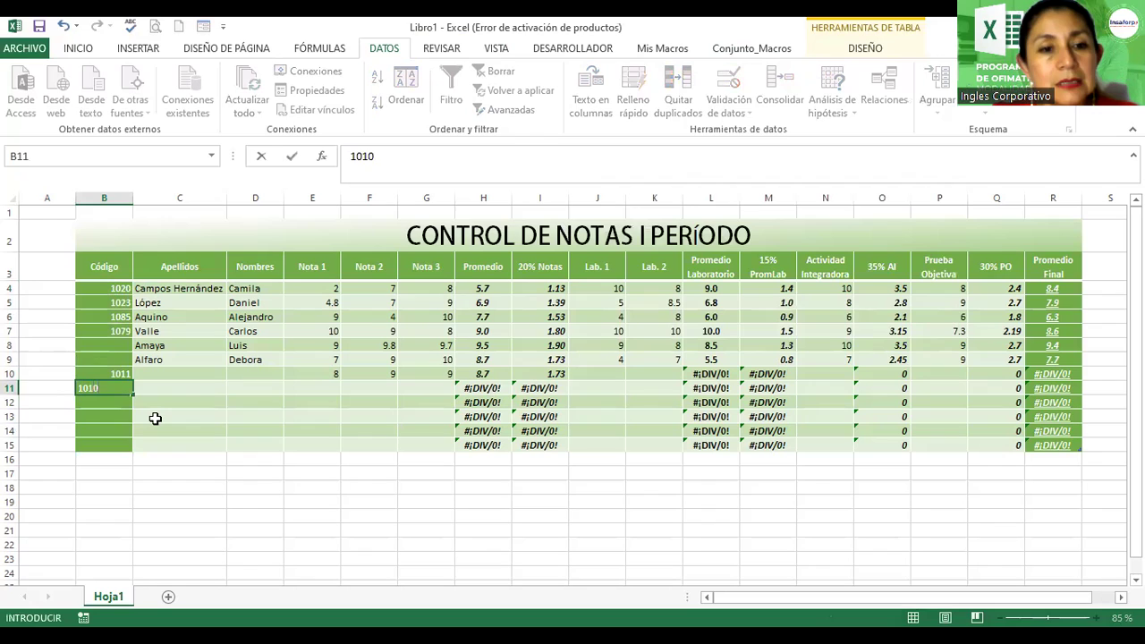
pyautogui.write('20')
pyautogui.press('Return')
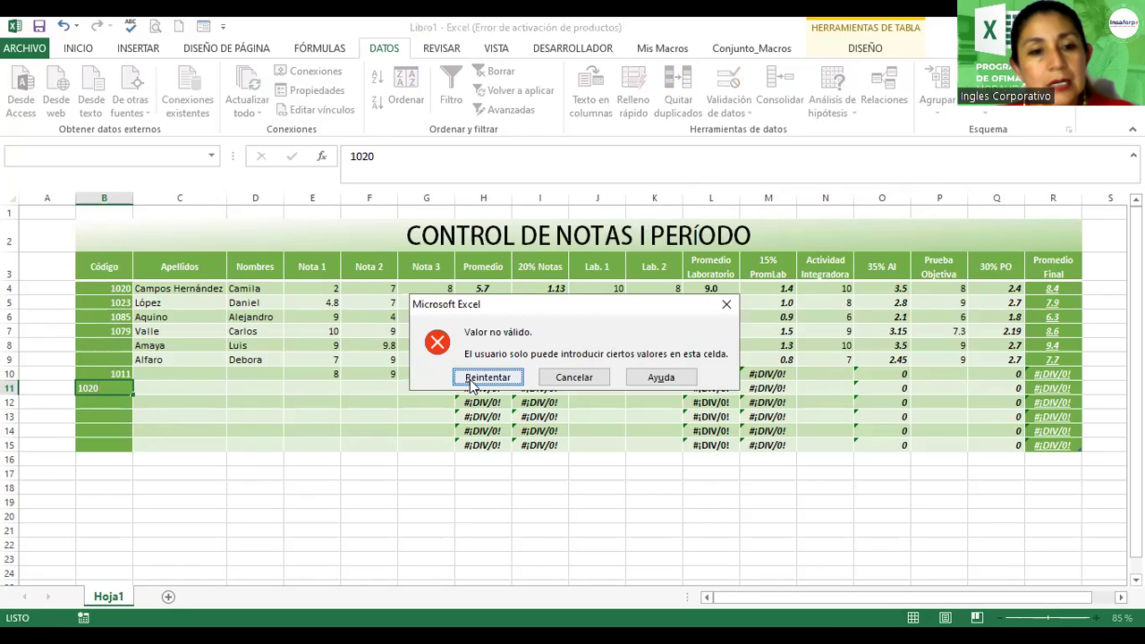
pyautogui.click(467, 376)
pyautogui.write('1030')
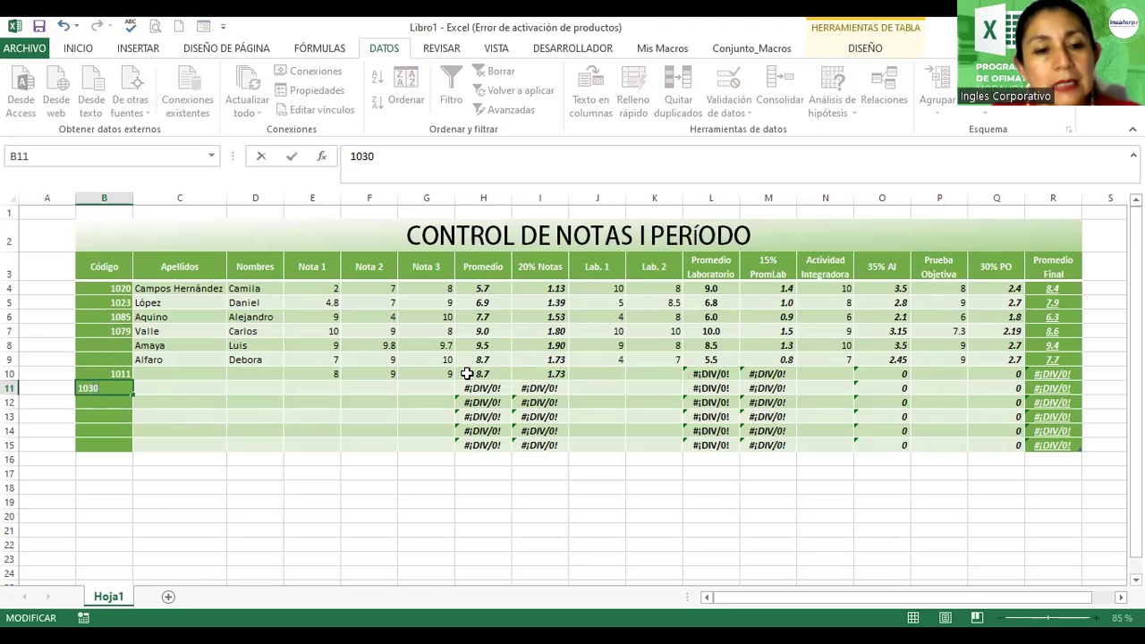
pyautogui.press('Return')
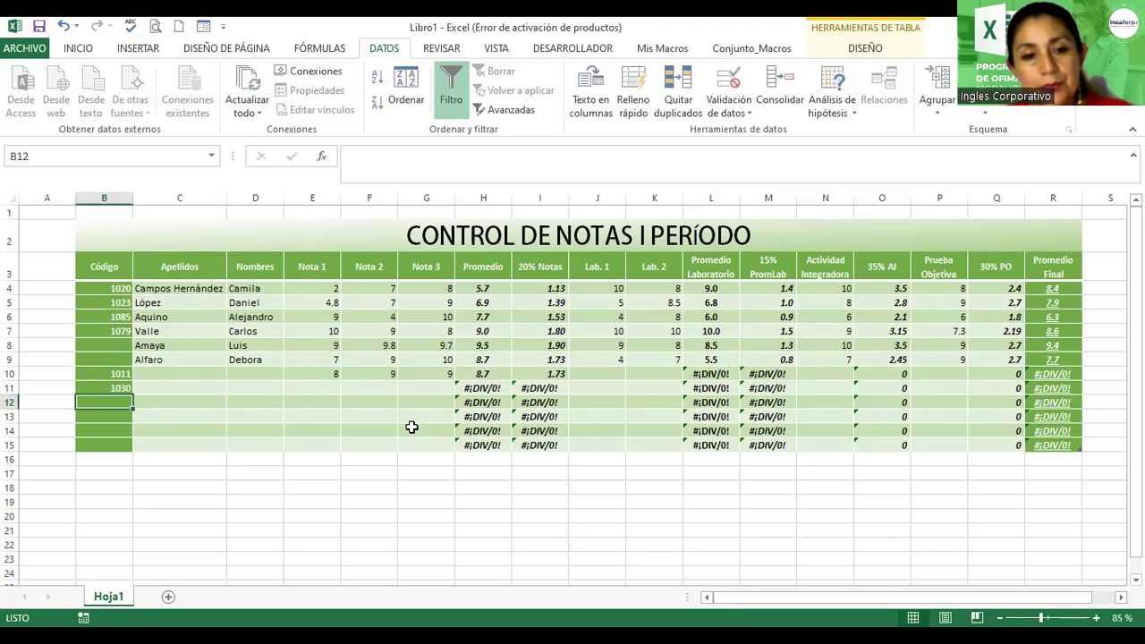
# - Put 1024 in B8 after the duplicate 1011 is refused, and 1025 in B9
pyautogui.scroll(2, 412, 427)
pyautogui.scroll(1, 407, 429)
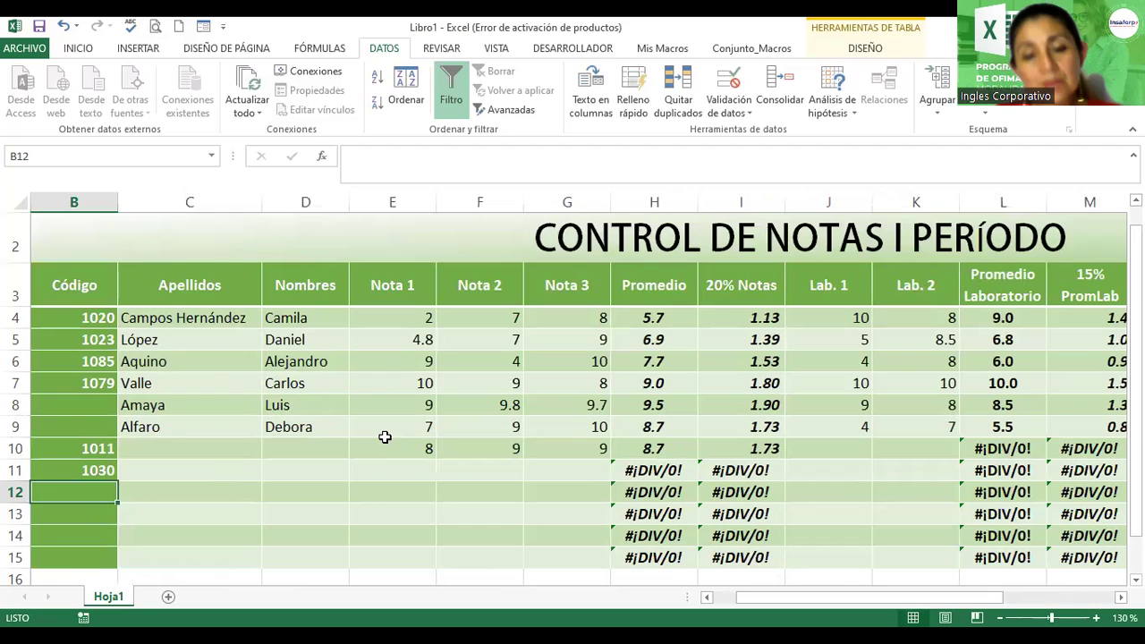
pyautogui.click(100, 400)
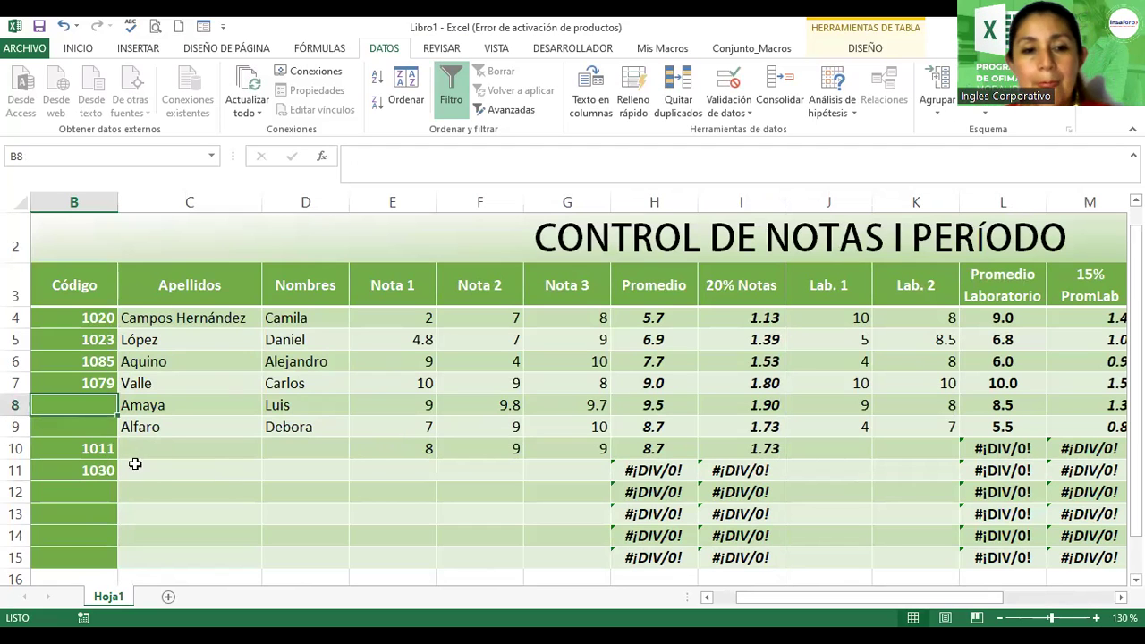
pyautogui.write('1011')
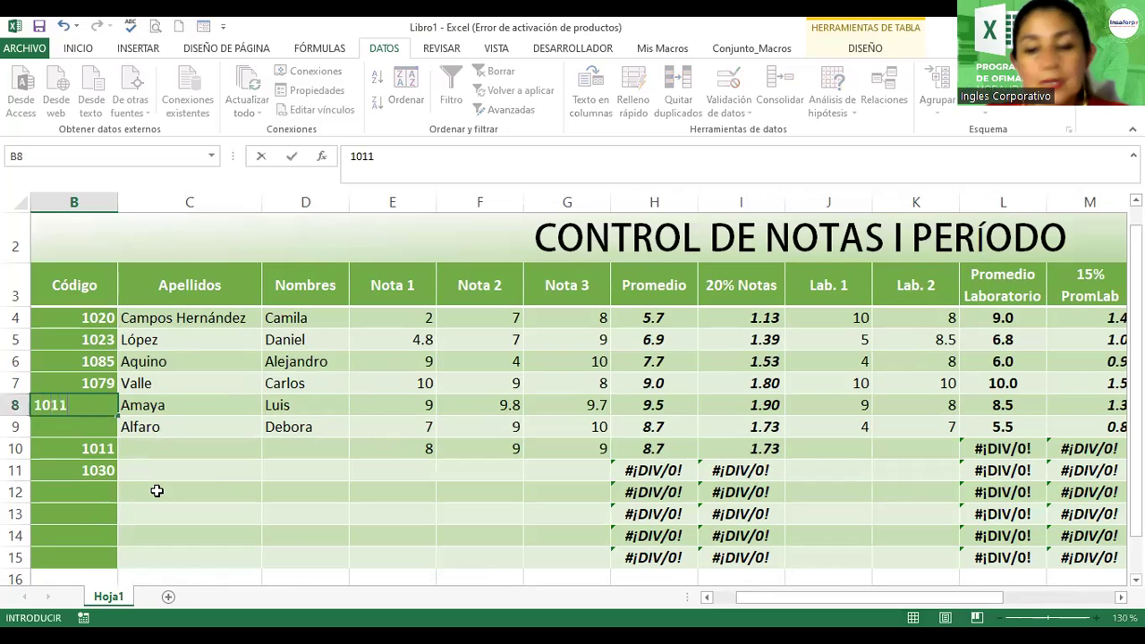
pyautogui.press('Return')
pyautogui.press('Tab')
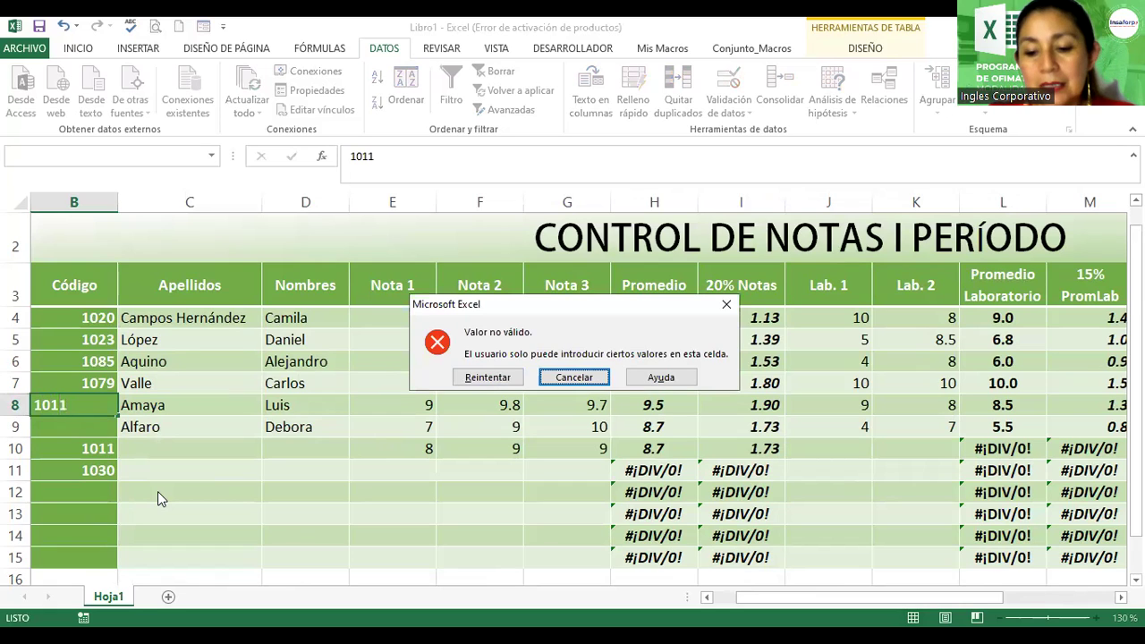
pyautogui.hotkey('shift', 'Tab')
pyautogui.press('Return')
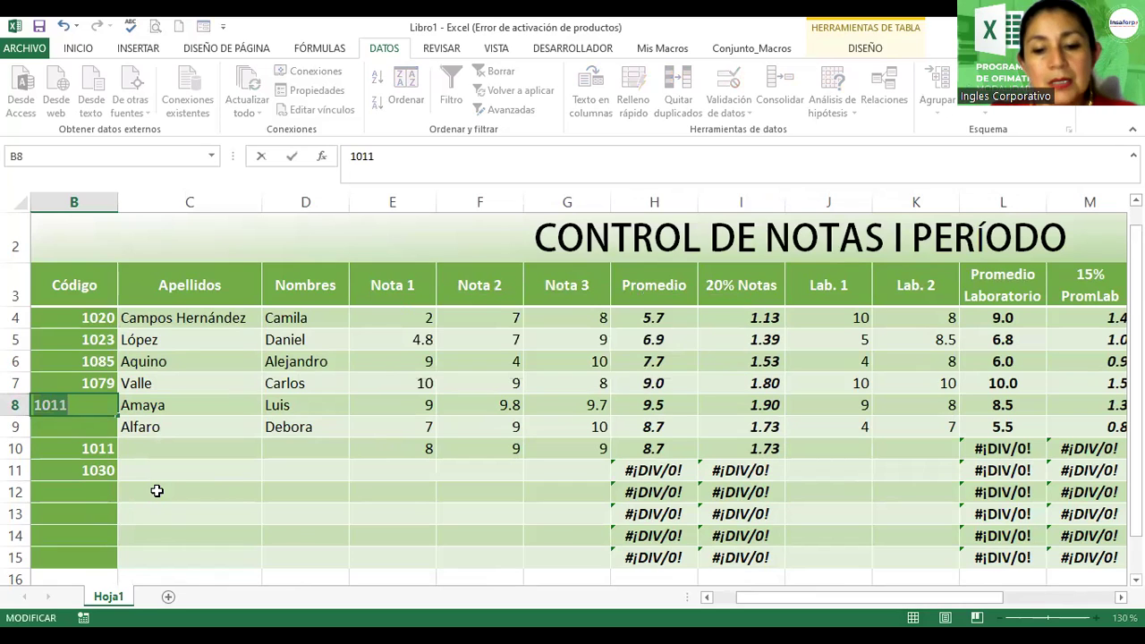
pyautogui.write('1024')
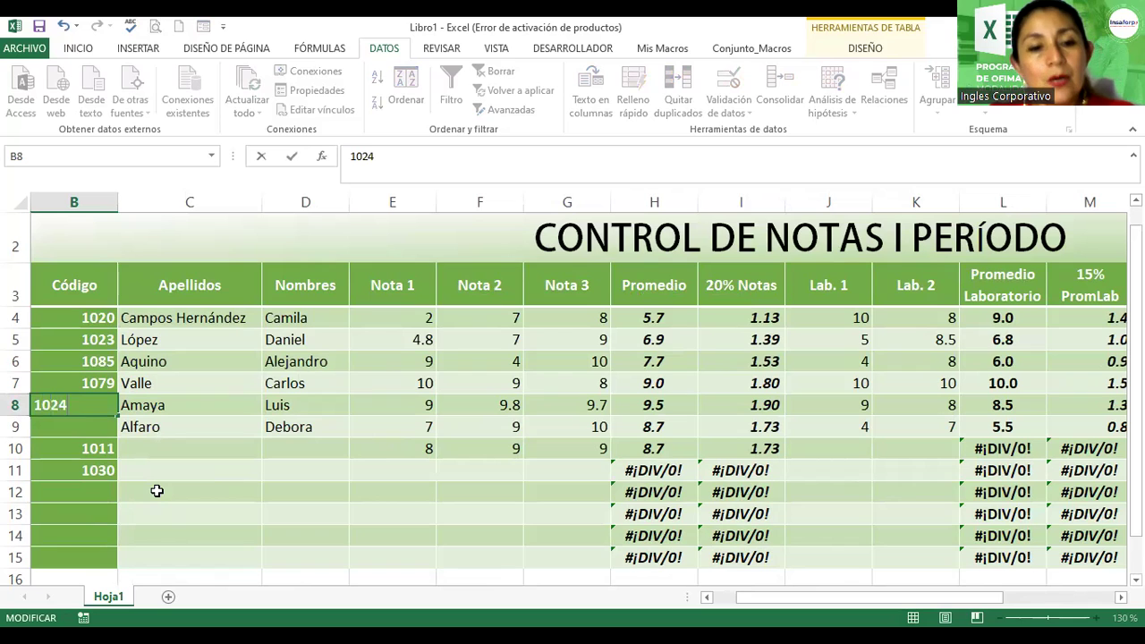
pyautogui.press('Return')
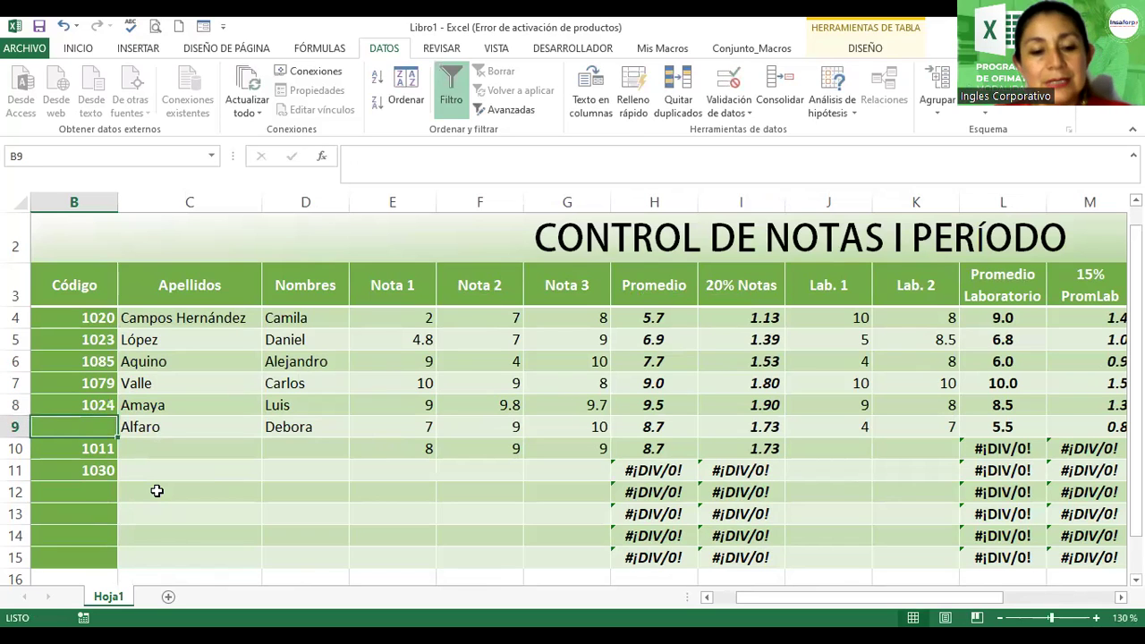
pyautogui.write('1025')
pyautogui.press('Return')
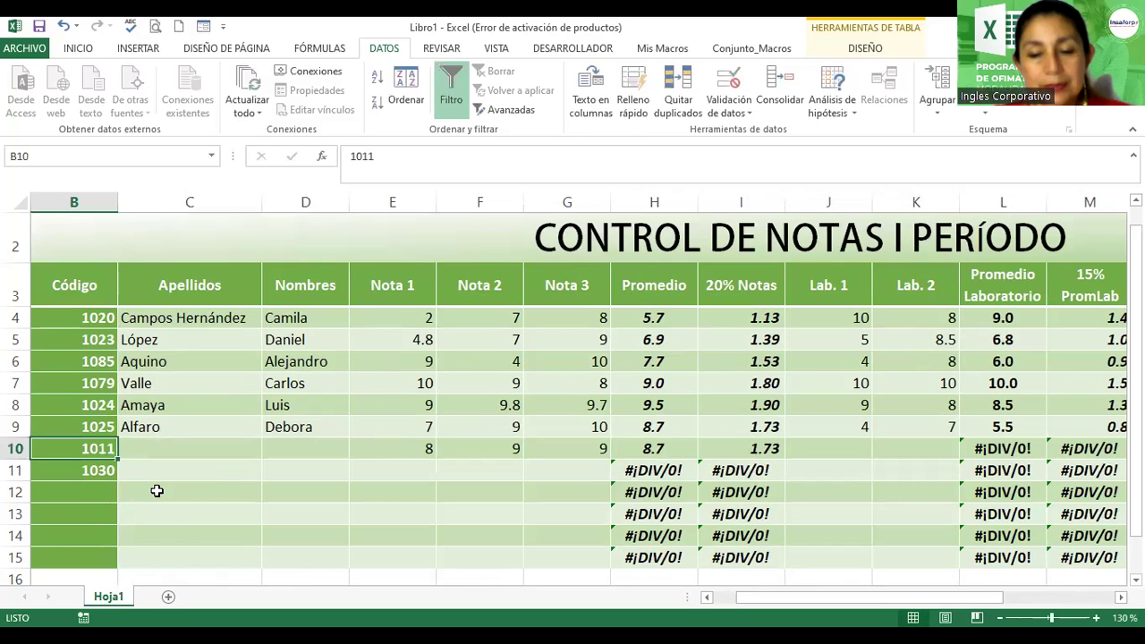
pyautogui.click(486, 384)
# - Select a cell in the grades table and show the Herramientas de tabla Diseño options
pyautogui.keyDown('ctrl'); pyautogui.scroll(-2, 490, 392); pyautogui.keyUp('ctrl')
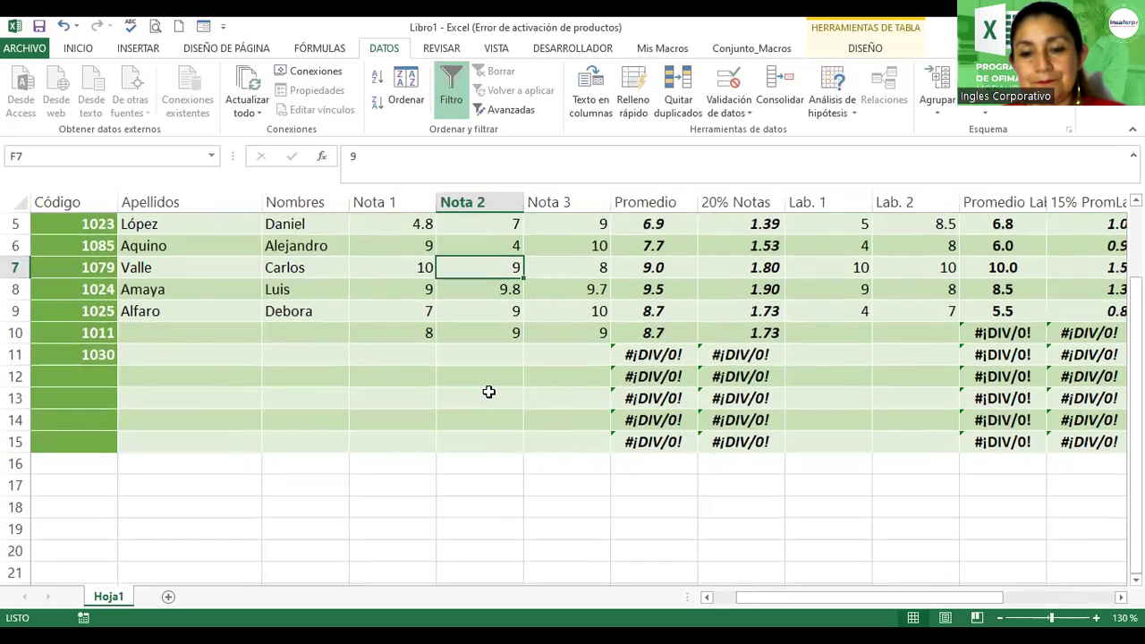
pyautogui.keyDown('ctrl'); pyautogui.scroll(-1, 489, 392); pyautogui.keyUp('ctrl')
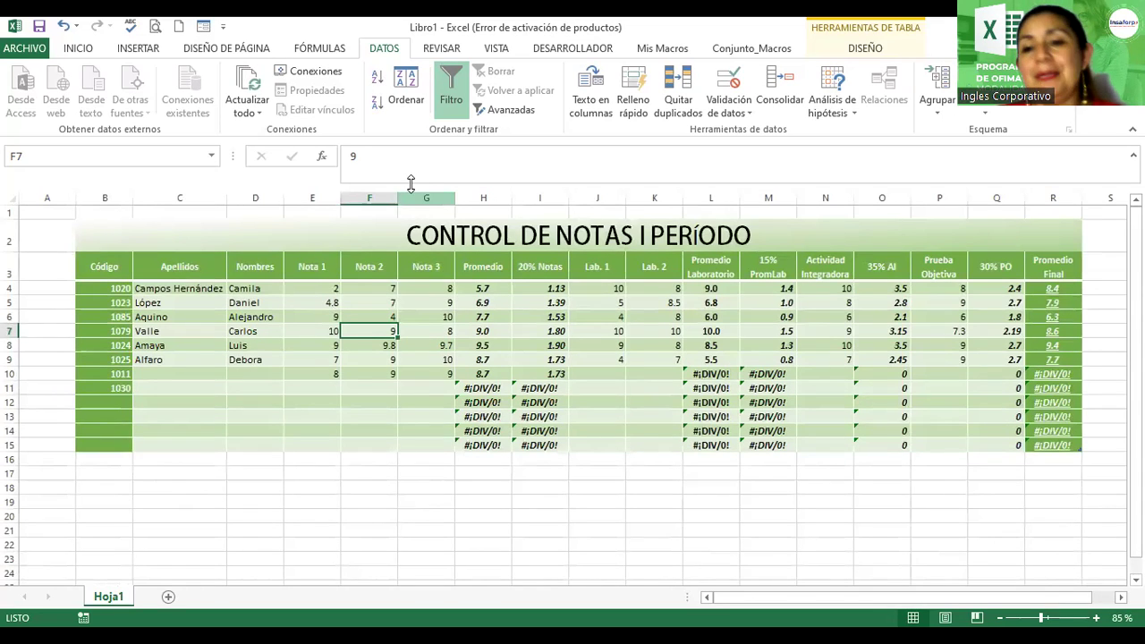
pyautogui.click(243, 239)
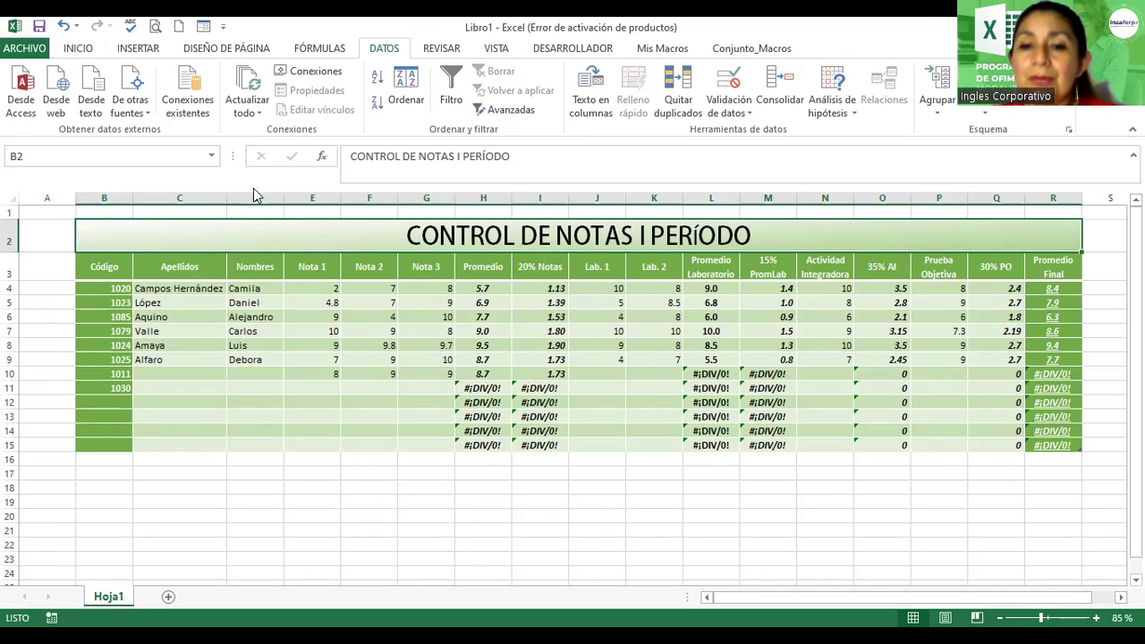
pyautogui.click(661, 303)
pyautogui.click(866, 48)
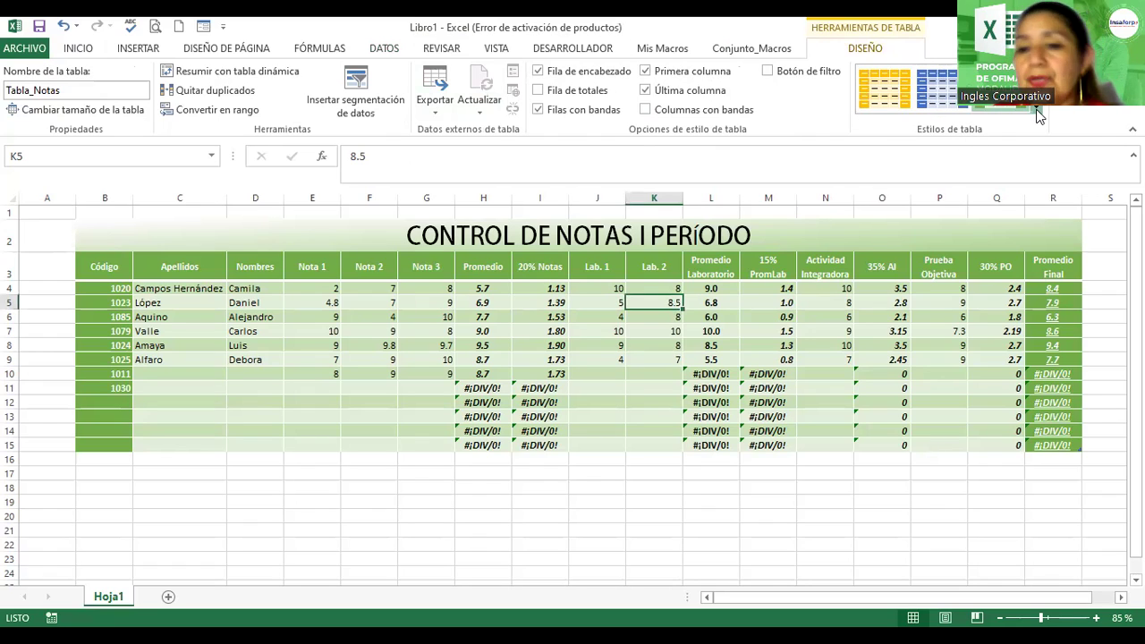
# - Switch Tabla_Notas from the green style to the light orange banded table style
pyautogui.click(1037, 110)
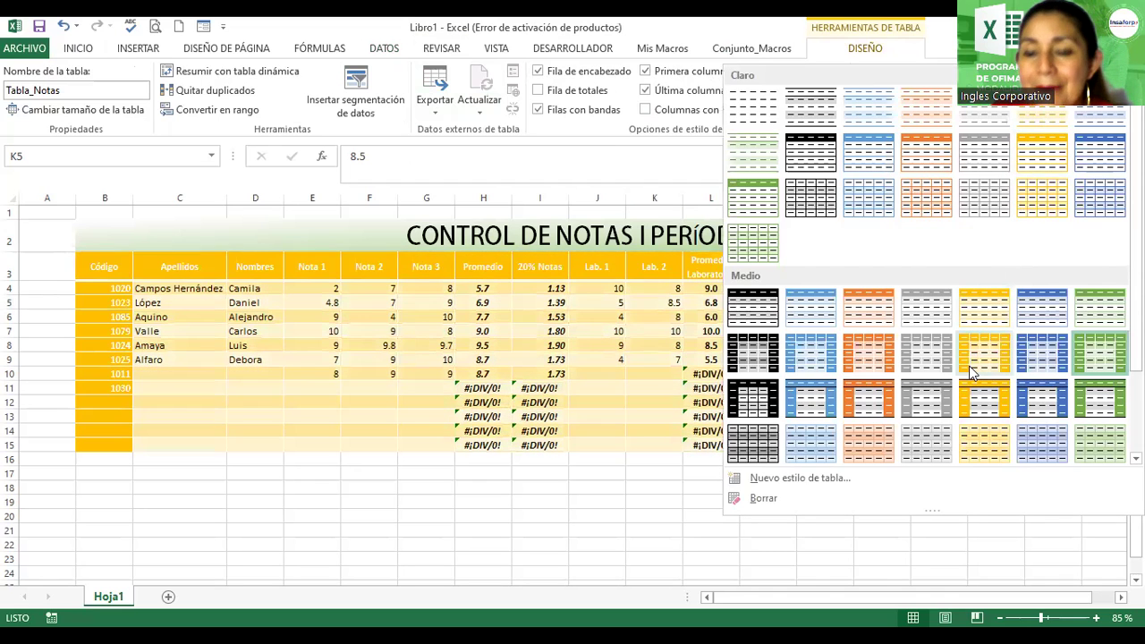
pyautogui.click(942, 202)
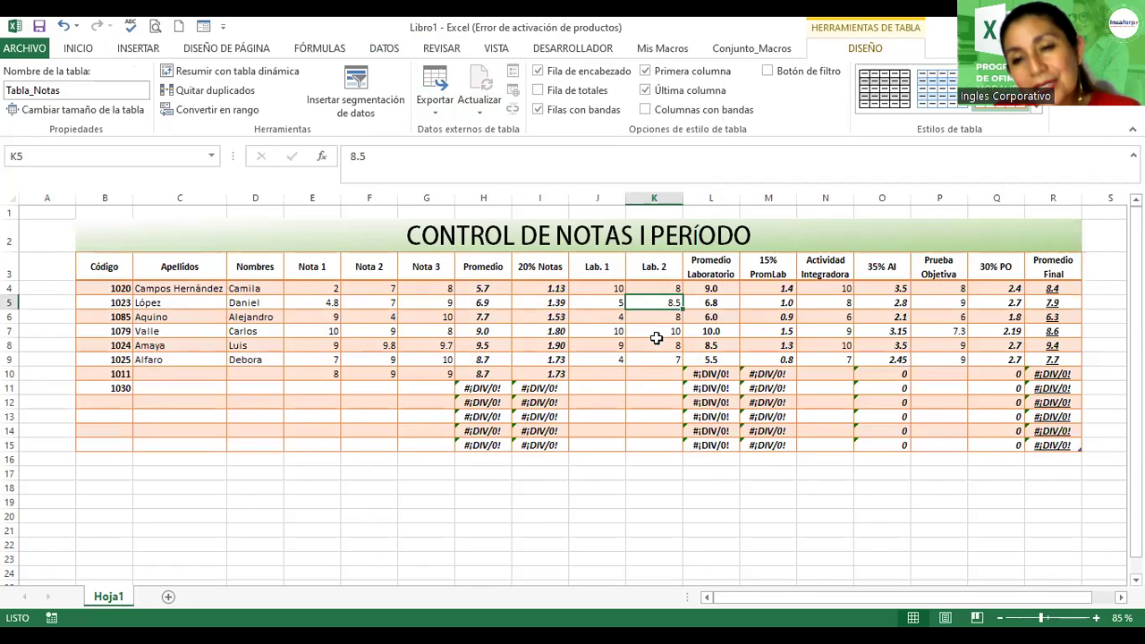
pyautogui.click(849, 235)
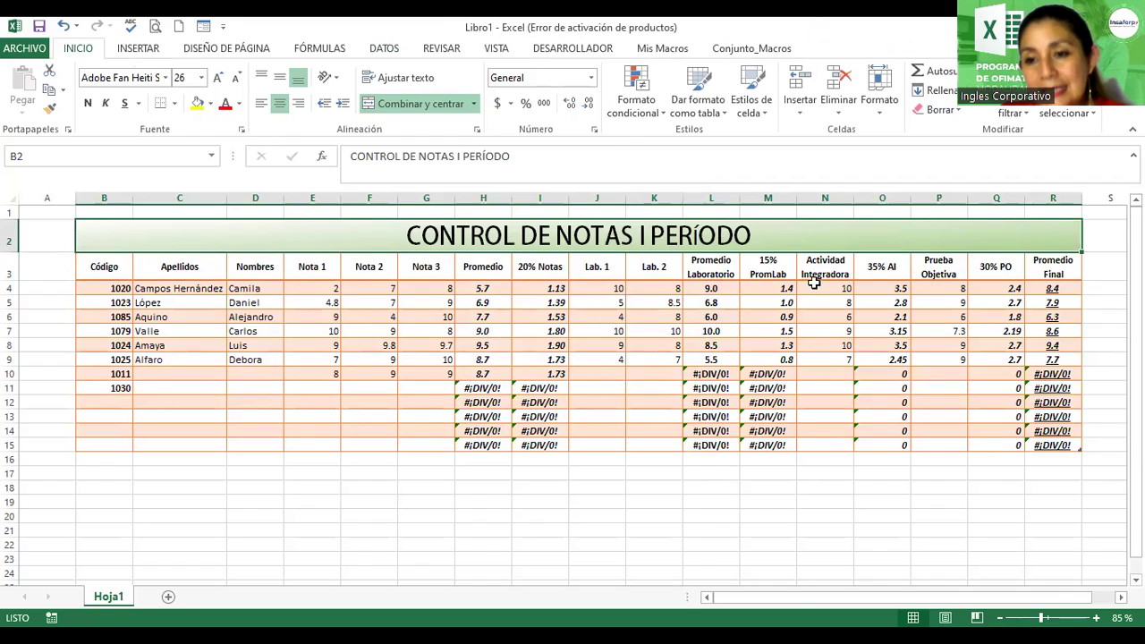
pyautogui.moveTo(814, 281); pyautogui.dragTo(824, 443)
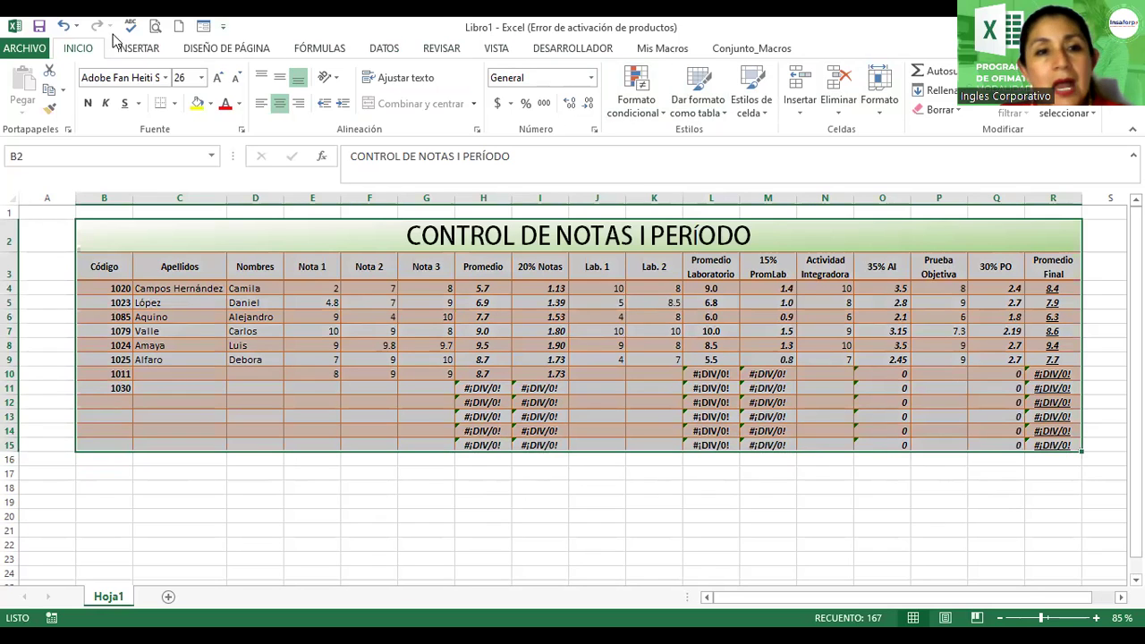
pyautogui.click(138, 48)
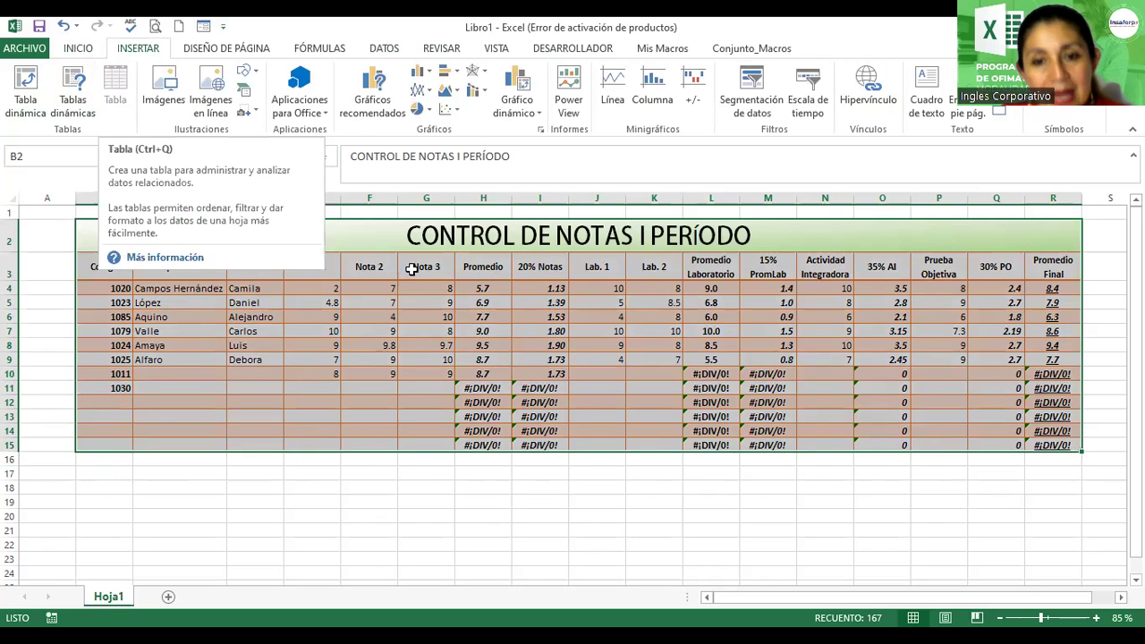
pyautogui.click(724, 234)
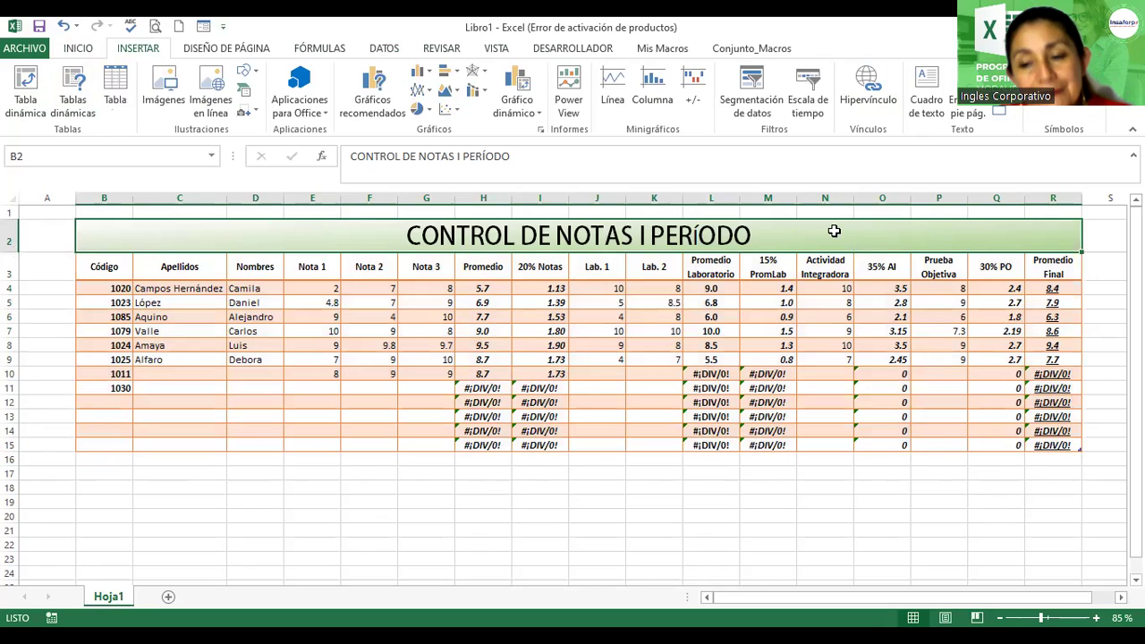
pyautogui.scroll(1, 833, 230)
pyautogui.scroll(-1, 834, 231)
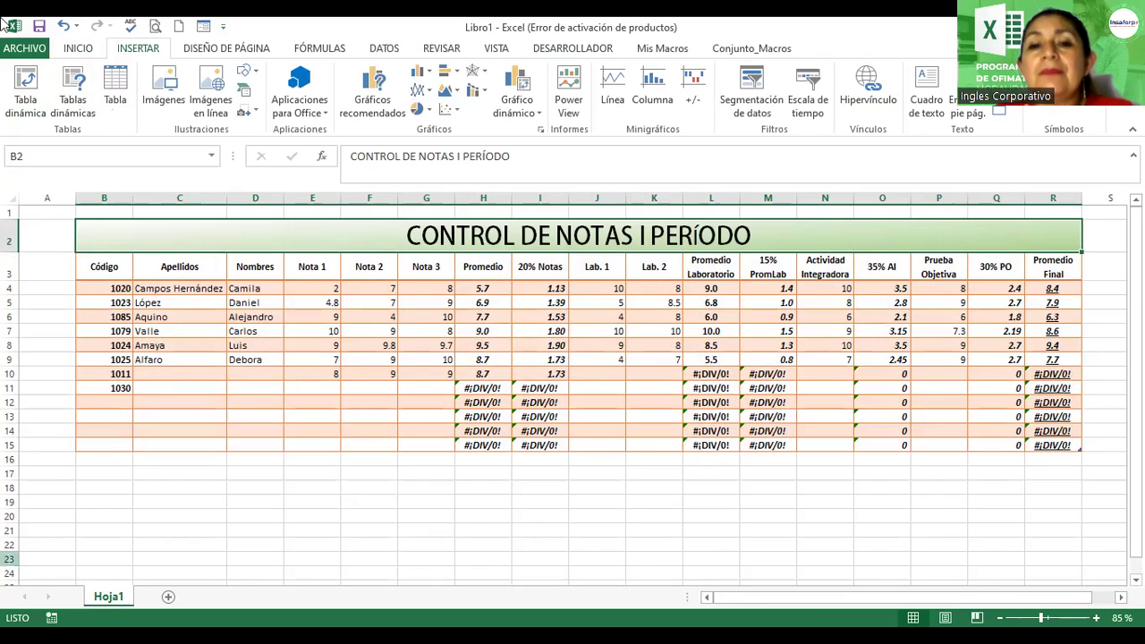
pyautogui.click(578, 345)
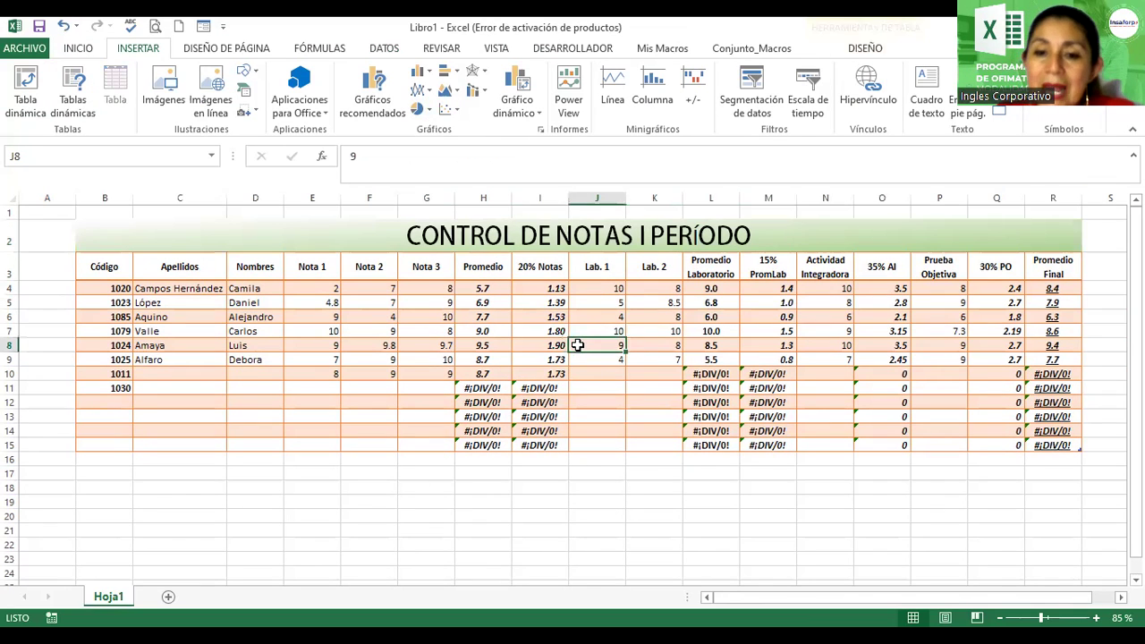
pyautogui.click(862, 52)
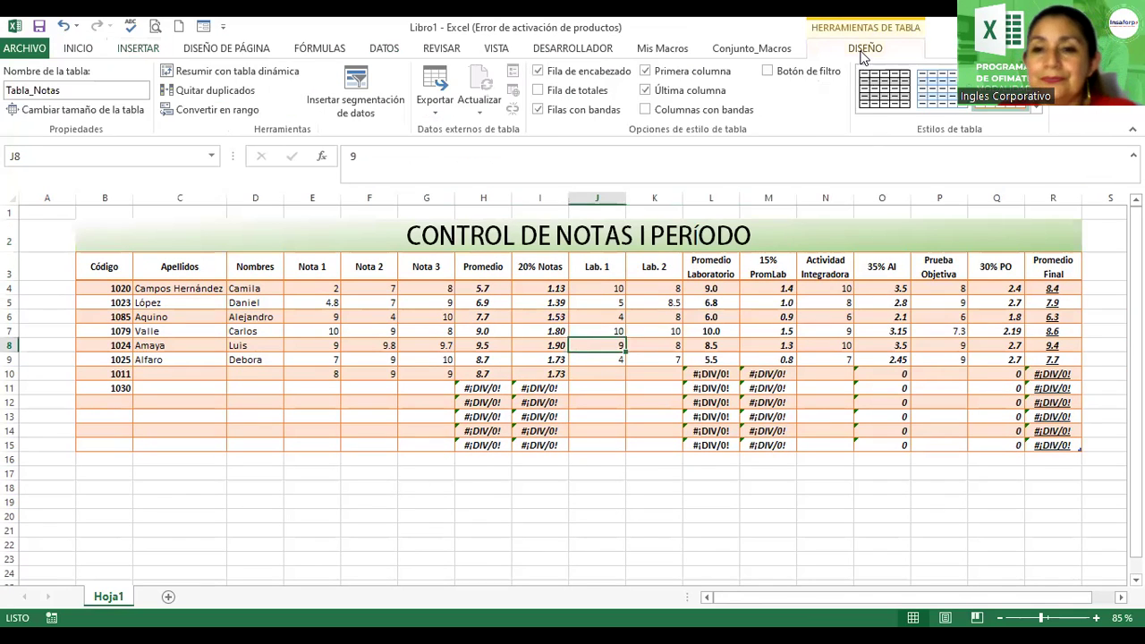
pyautogui.click(816, 237)
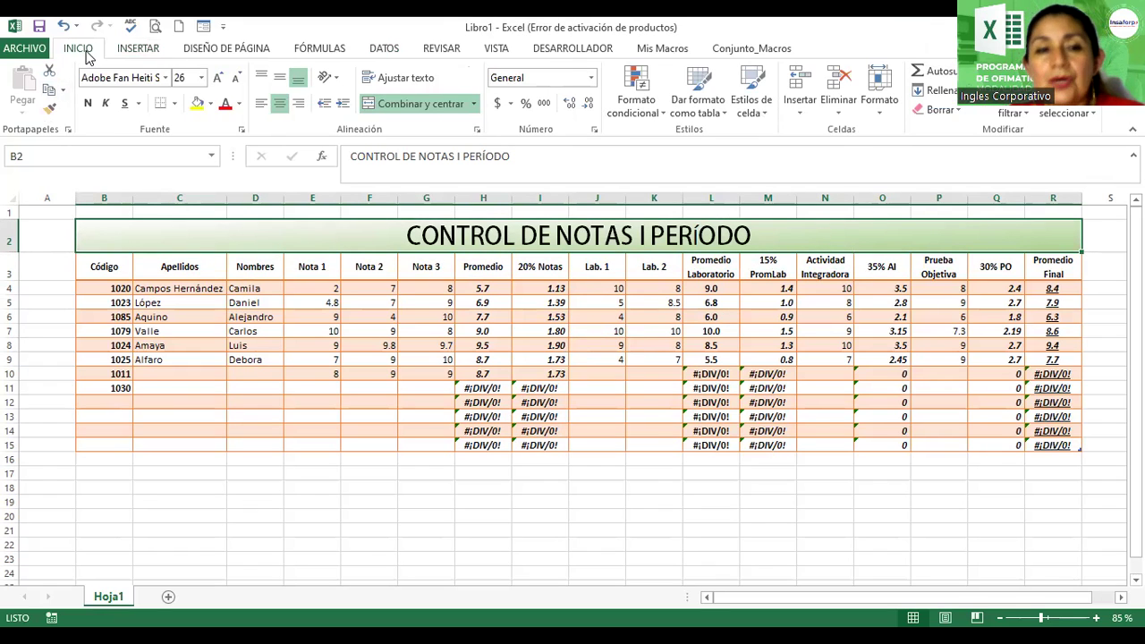
# - Apply the solid orange Énfasis2 cell style to the CONTROL DE NOTAS I PERÍODO title
pyautogui.click(768, 118)
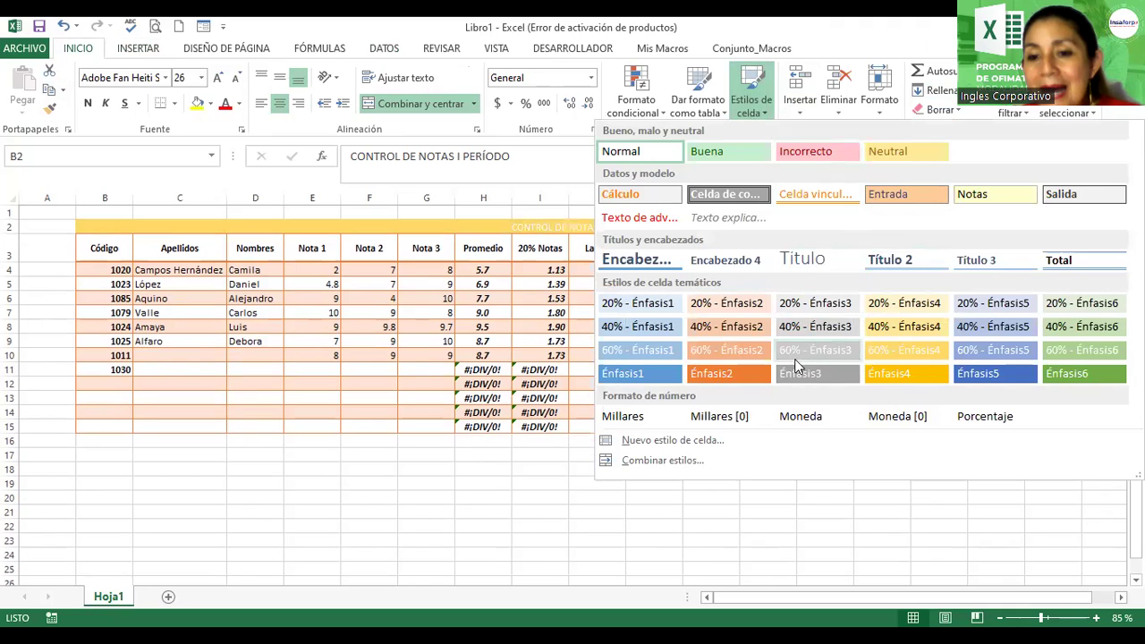
pyautogui.click(711, 349)
pyautogui.click(687, 284)
pyautogui.keyDown('ctrl'); pyautogui.scroll(2, 686, 278); pyautogui.keyUp('ctrl')
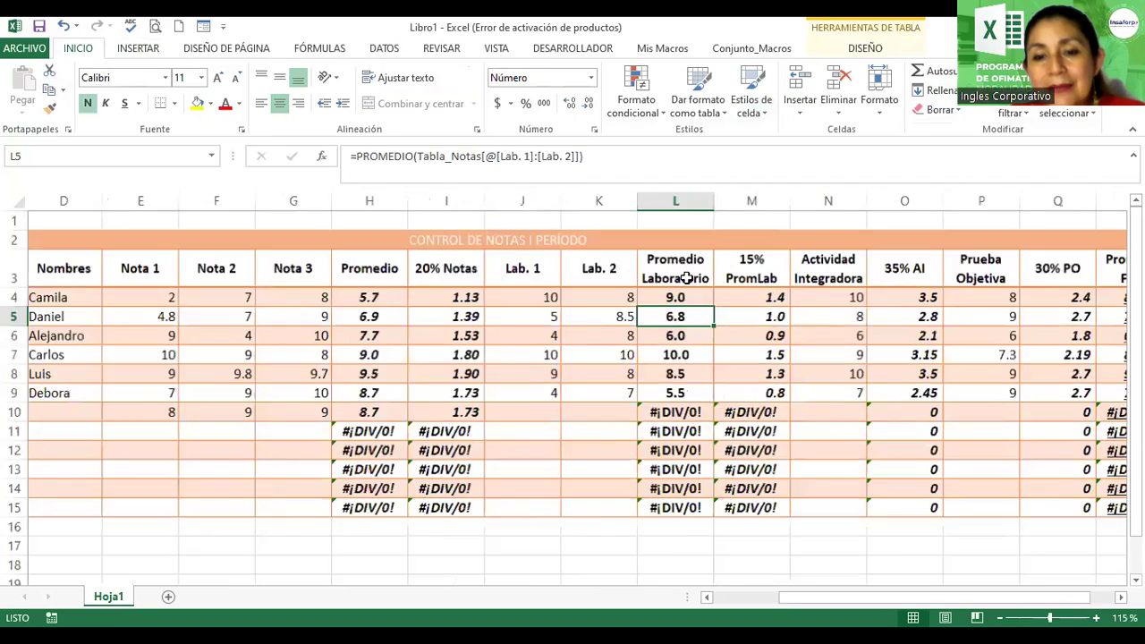
pyautogui.keyDown('ctrl'); pyautogui.scroll(1, 687, 278); pyautogui.keyUp('ctrl')
pyautogui.keyDown('ctrl'); pyautogui.scroll(1, 687, 278); pyautogui.keyUp('ctrl')
pyautogui.click(506, 256)
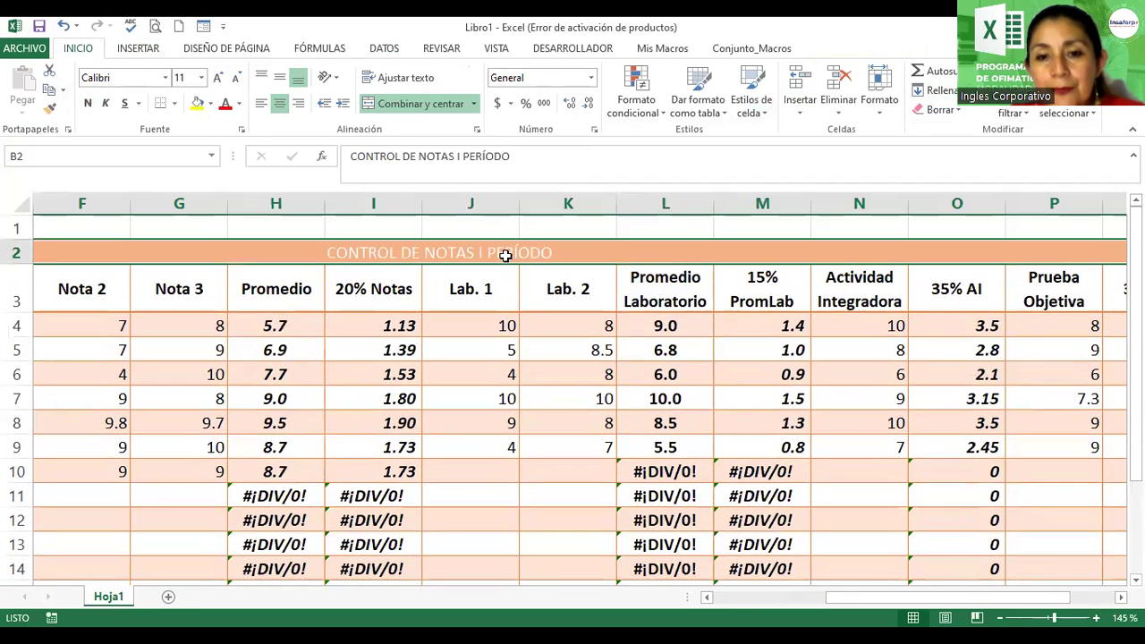
pyautogui.click(766, 117)
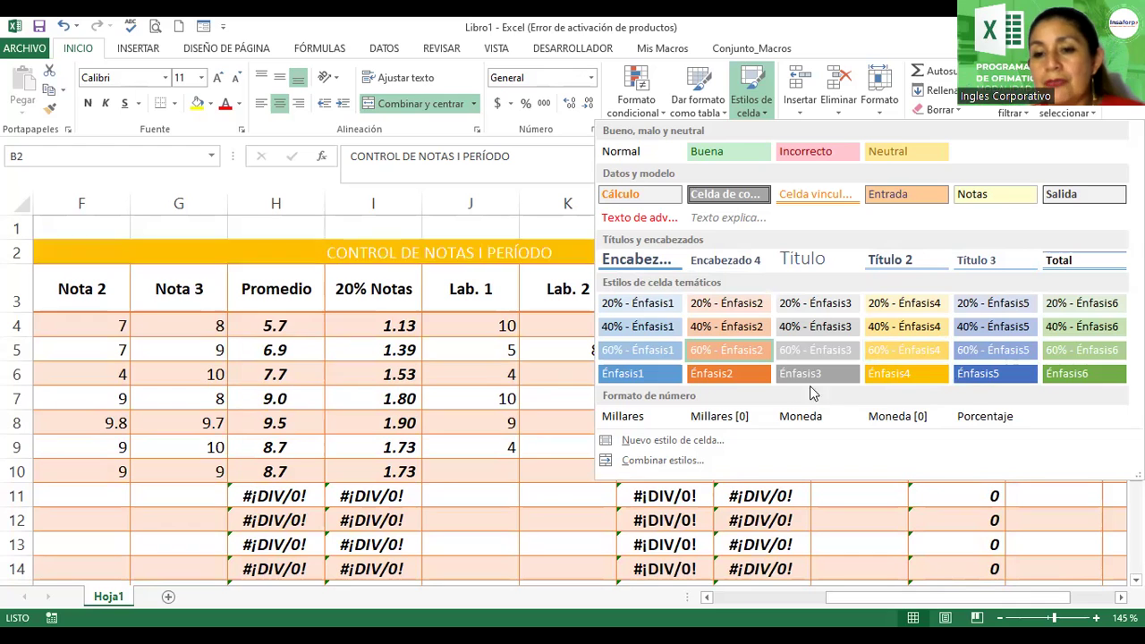
pyautogui.click(734, 373)
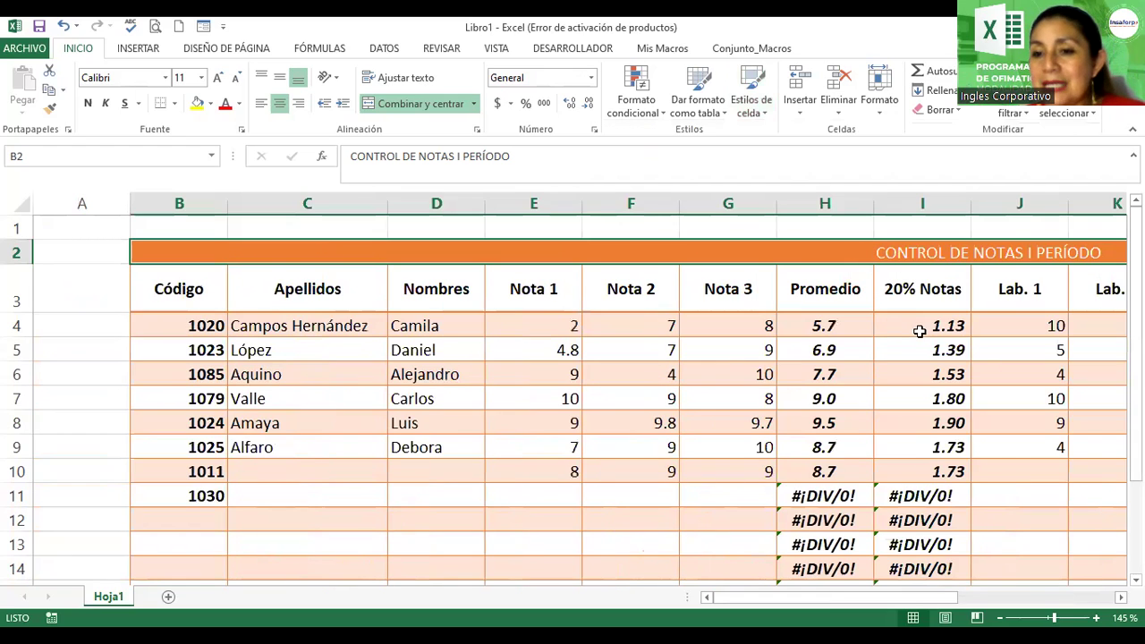
# - Enlarge the title font to 26 points
pyautogui.scroll(-2, 916, 332)
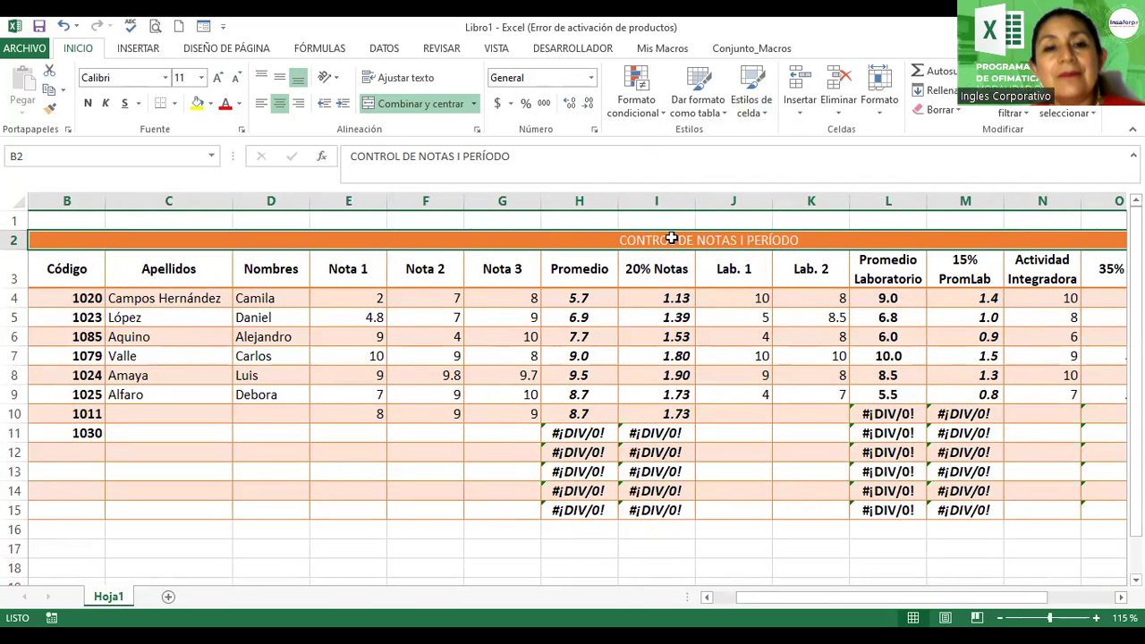
pyautogui.click(219, 81)
pyautogui.click(219, 81)
pyautogui.click(219, 81)
pyautogui.click(219, 81)
pyautogui.click(219, 80)
pyautogui.click(220, 80)
pyautogui.click(219, 80)
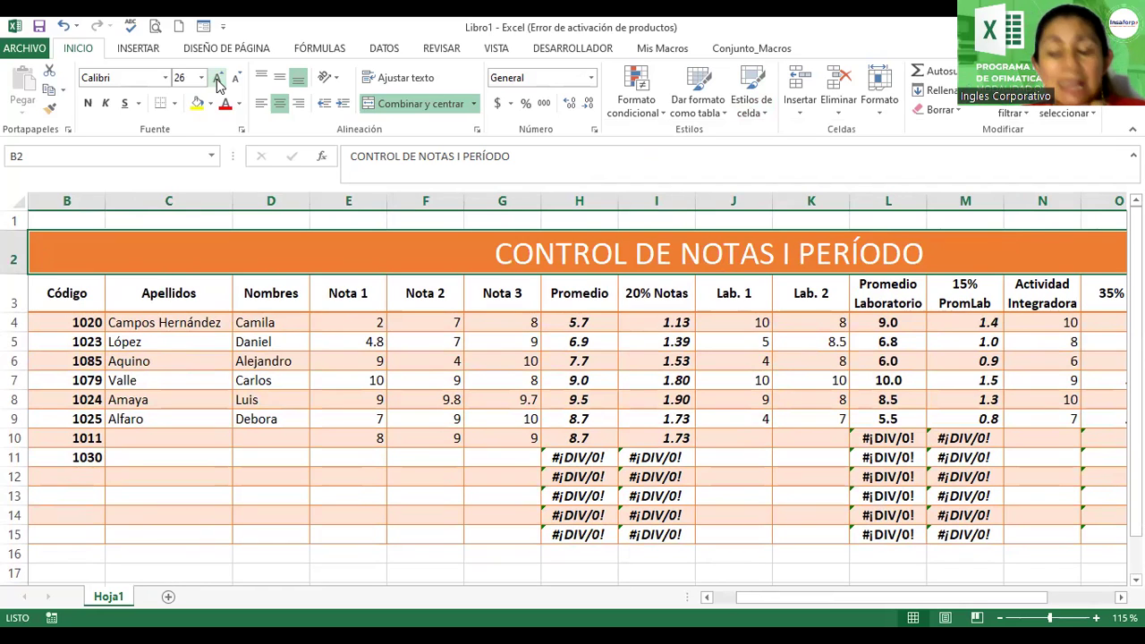
# - Format the CONTROL DE NOTAS I PERÍODO title in Adobe Fan Heiti Std B with light yellow text
pyautogui.click(165, 77)
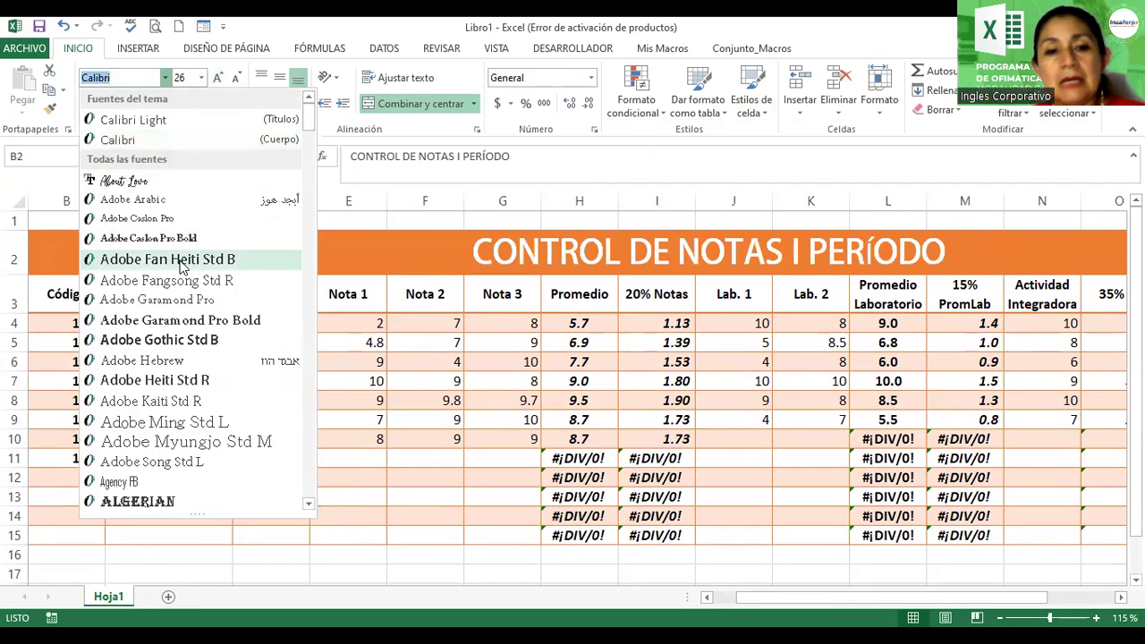
pyautogui.click(180, 262)
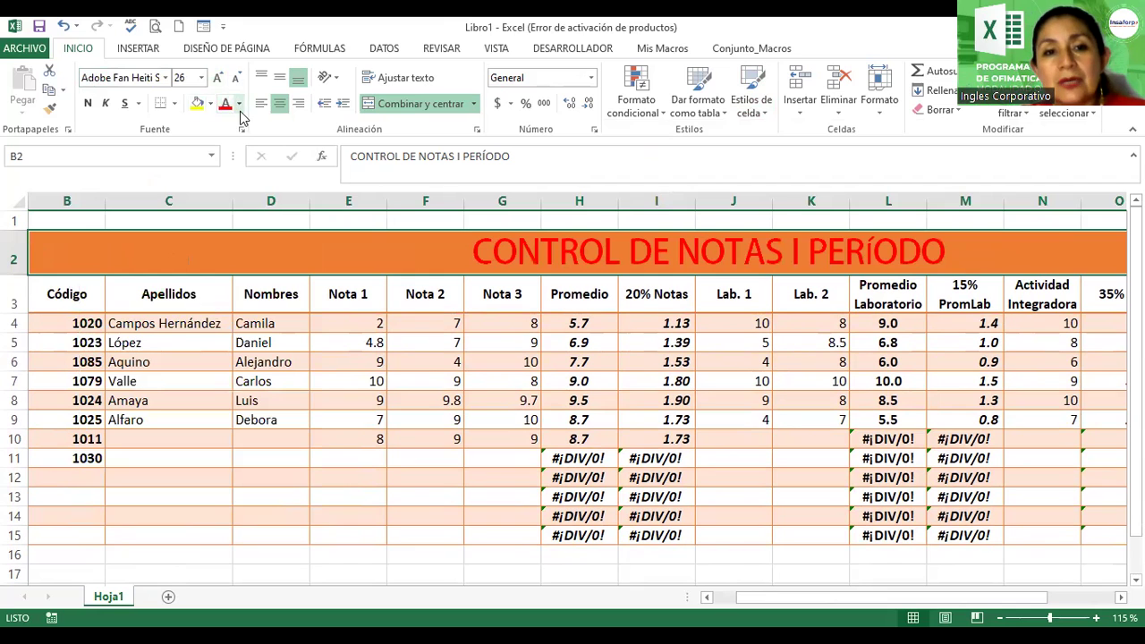
pyautogui.click(238, 104)
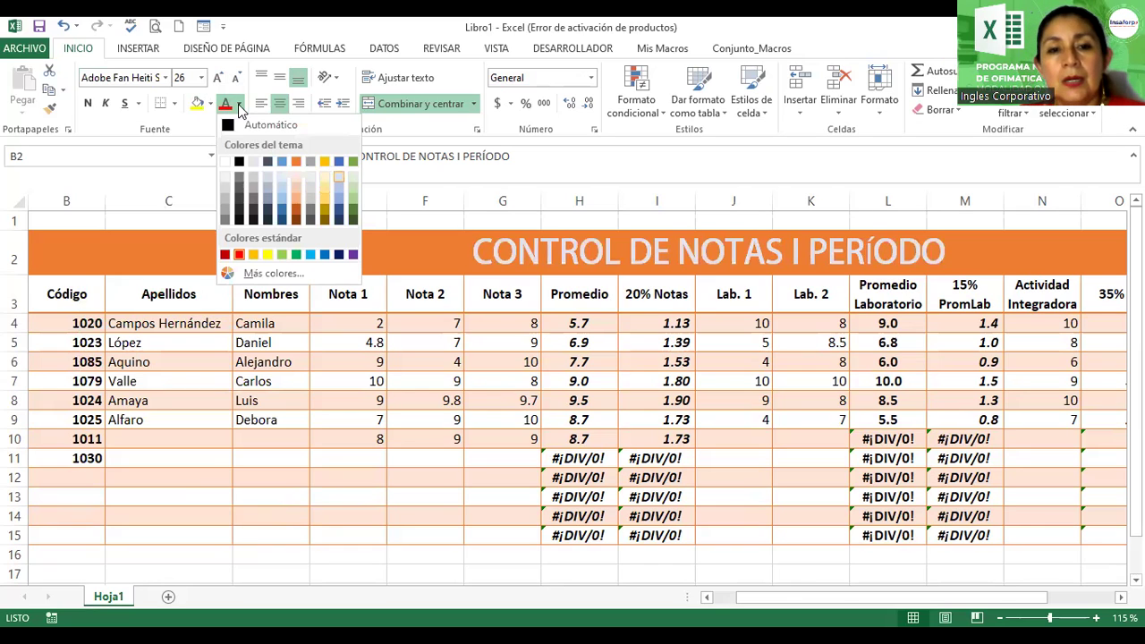
pyautogui.click(495, 358)
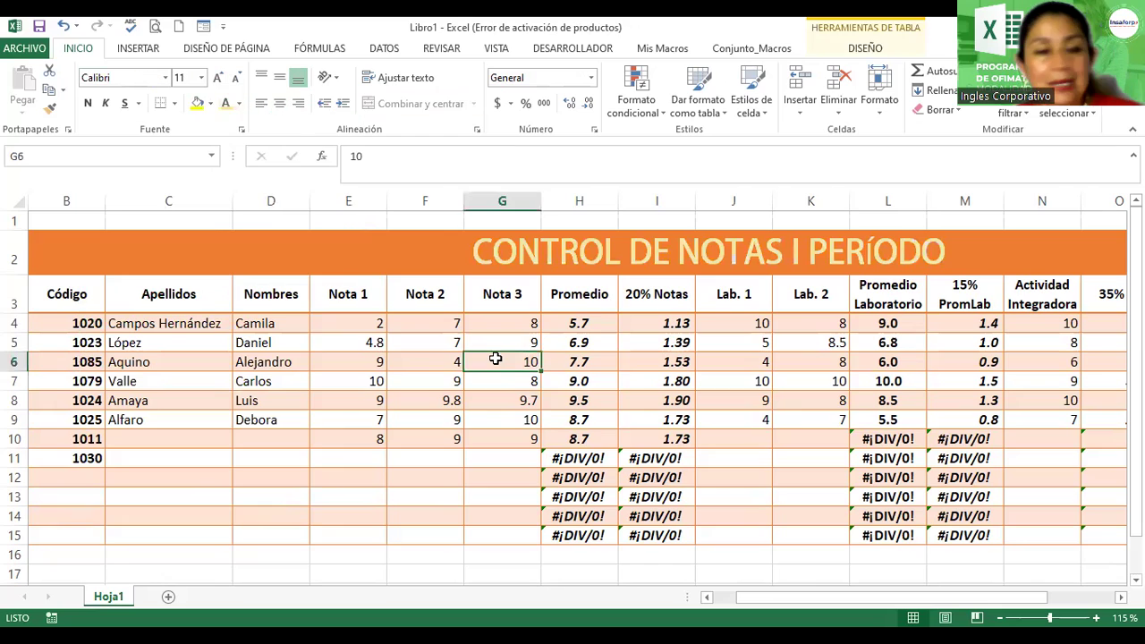
# - Check the 20% Notas formula in cell I10
pyautogui.keyDown('ctrl'); pyautogui.scroll(-1, 493, 357); pyautogui.keyUp('ctrl')
pyautogui.keyDown('ctrl'); pyautogui.scroll(-1, 537, 394); pyautogui.keyUp('ctrl')
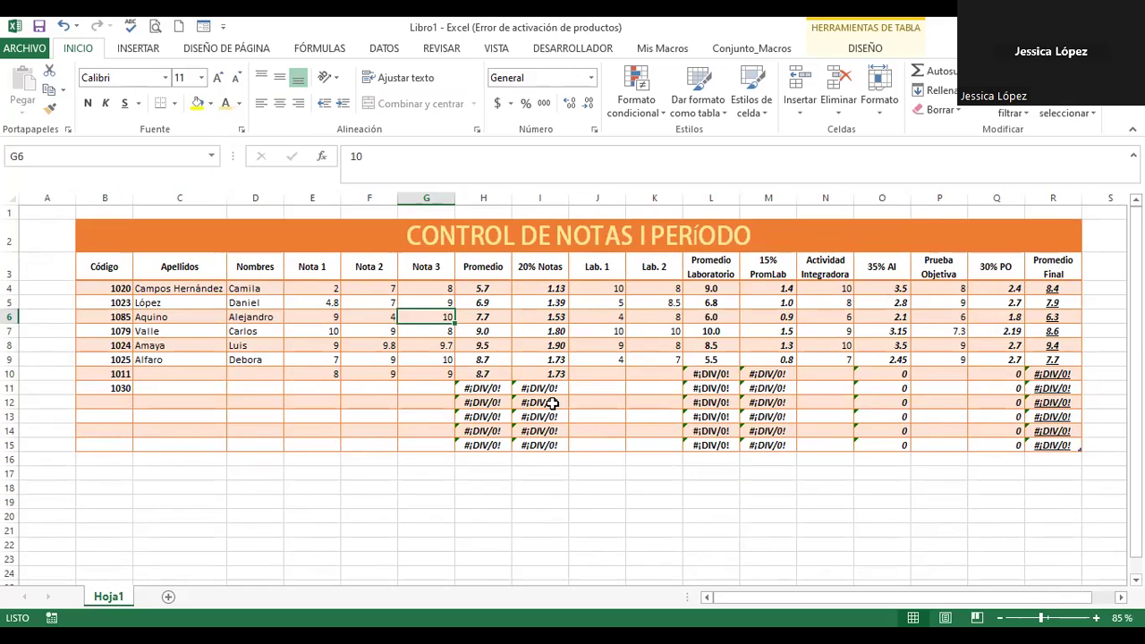
pyautogui.click(539, 374)
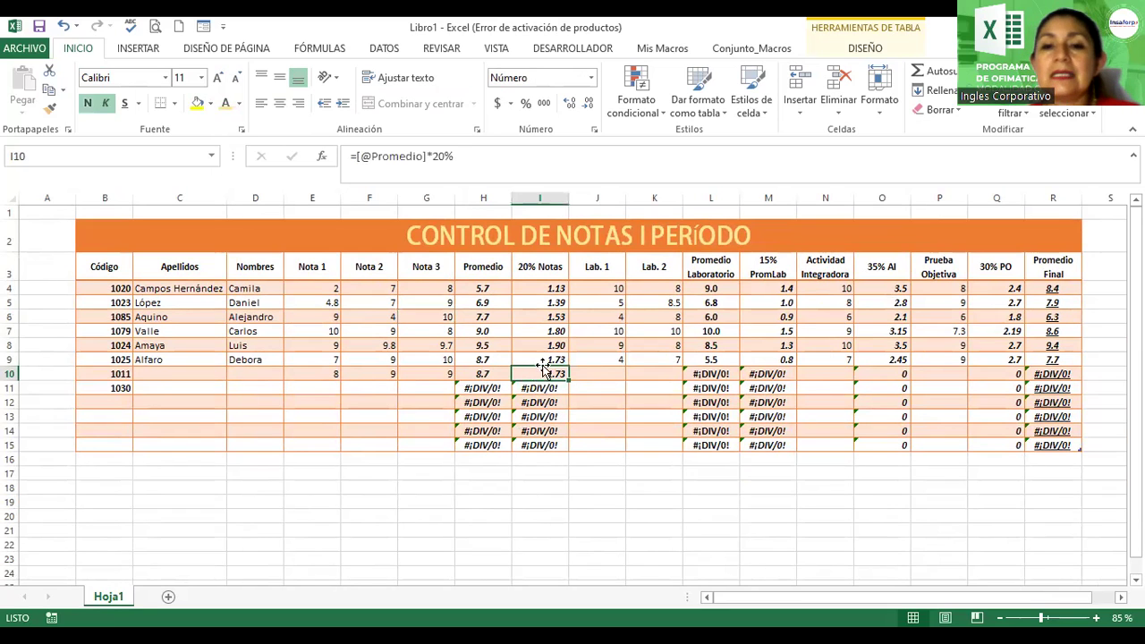